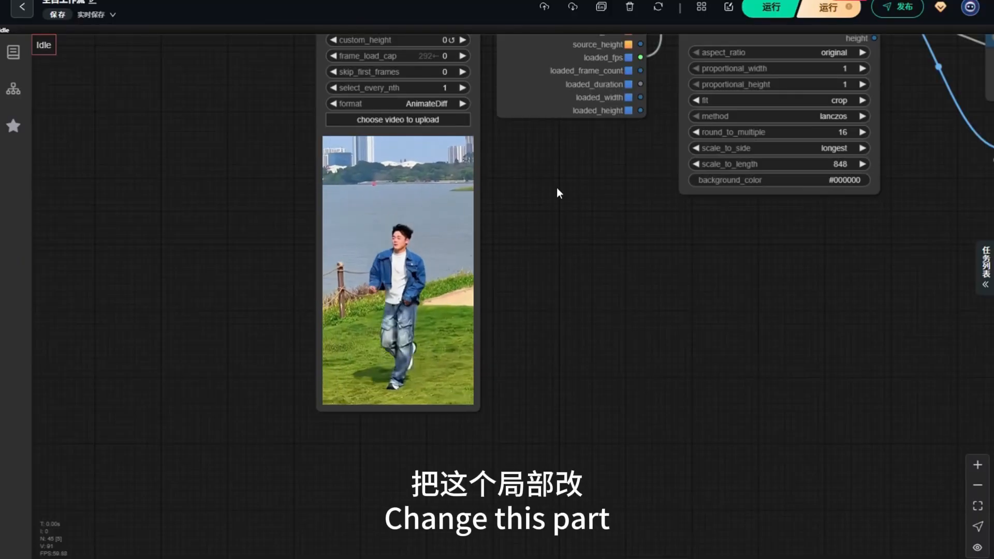
# - Examine the source clip in the Load Video node and the alien reference picture in the Load Image node
pyautogui.scroll(3, 414, 235)
pyautogui.scroll(-2, 562, 286)
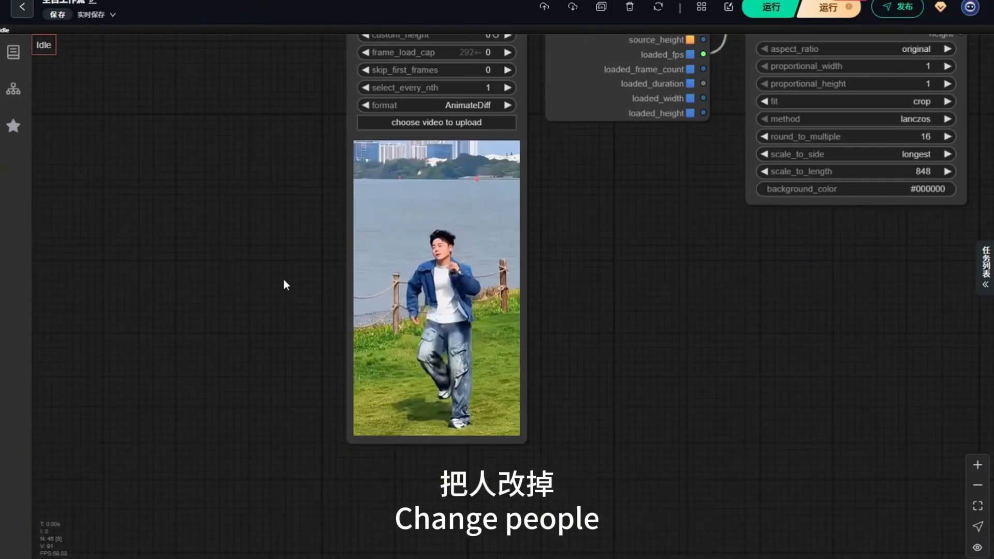
pyautogui.moveTo(283, 282); pyautogui.dragTo(293, 350)
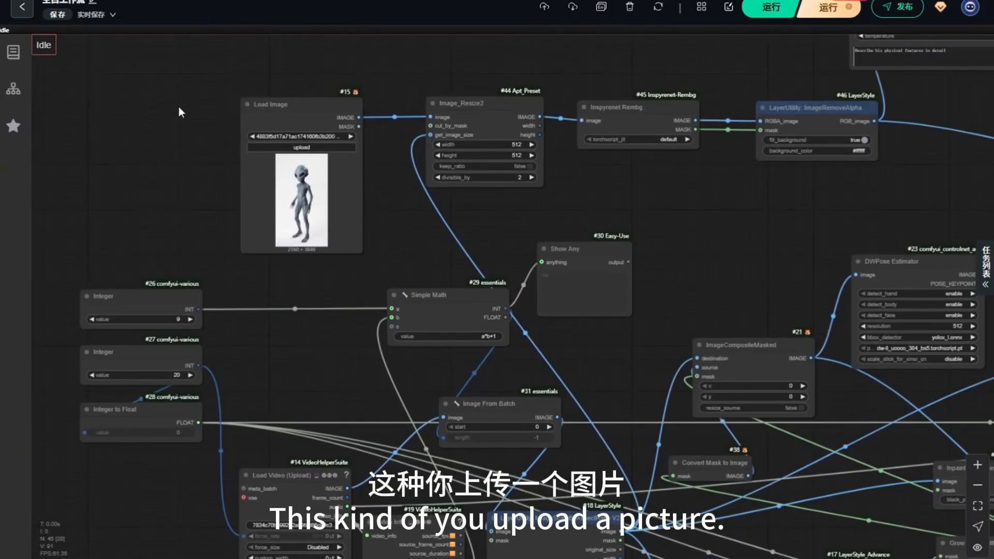
pyautogui.scroll(-7, 217, 106)
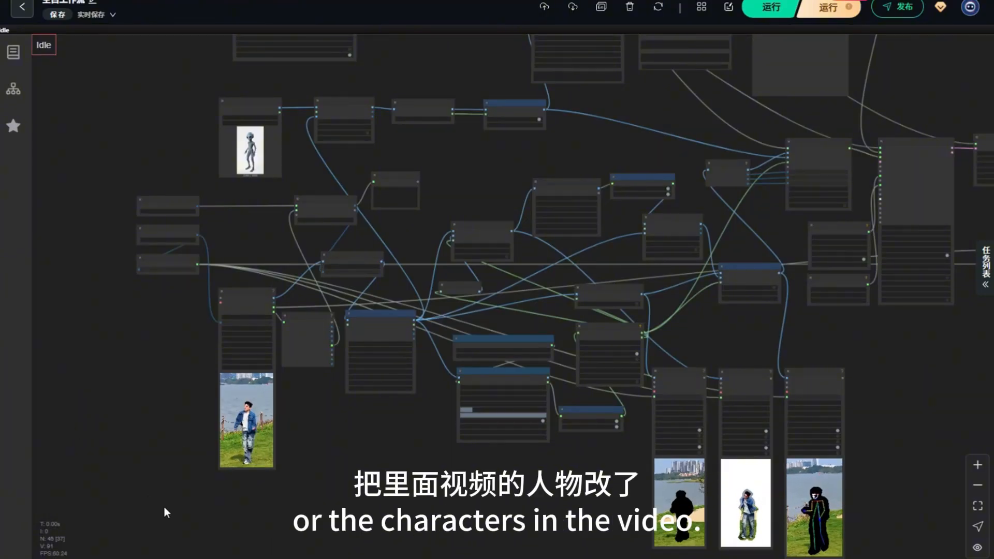
pyautogui.moveTo(401, 474); pyautogui.dragTo(352, 425)
pyautogui.scroll(-4, 357, 423)
pyautogui.moveTo(837, 199); pyautogui.dragTo(739, 226)
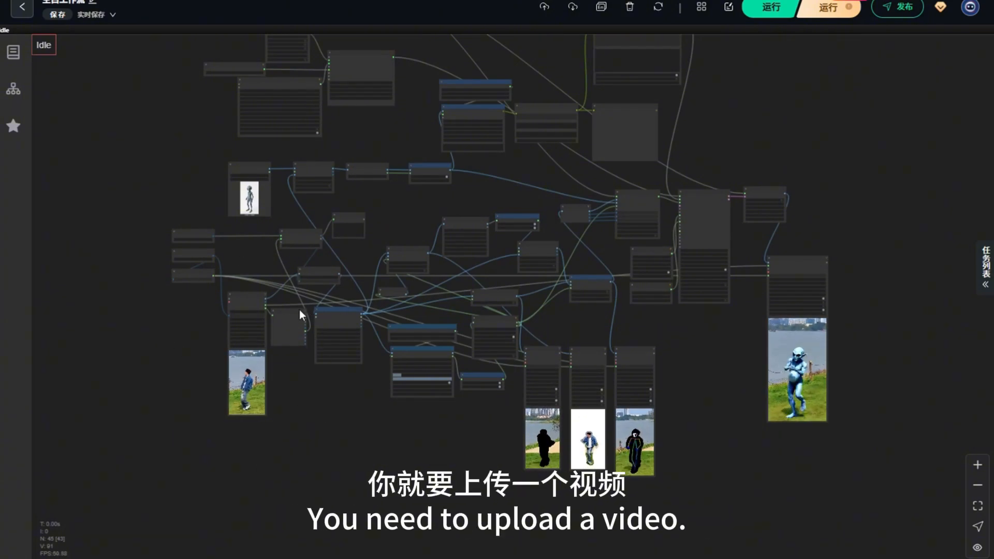
pyautogui.scroll(3, 240, 448)
pyautogui.scroll(-2, 240, 448)
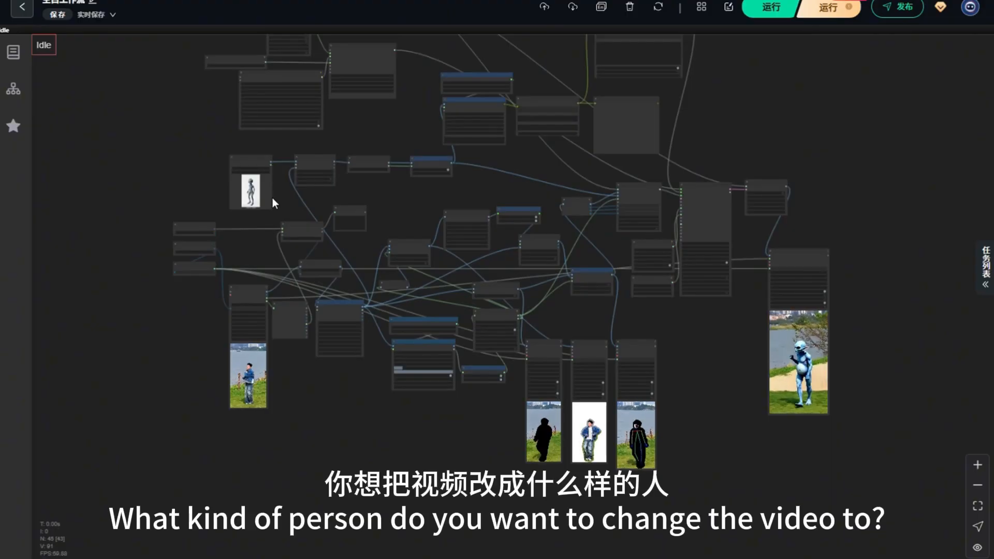
pyautogui.scroll(4, 253, 176)
pyautogui.scroll(2, 254, 176)
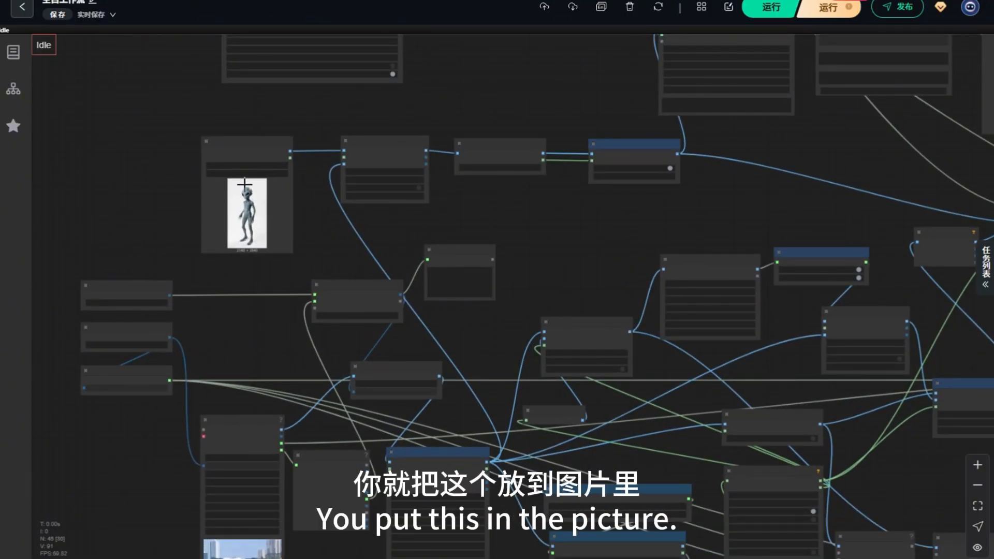
pyautogui.scroll(-5, 204, 131)
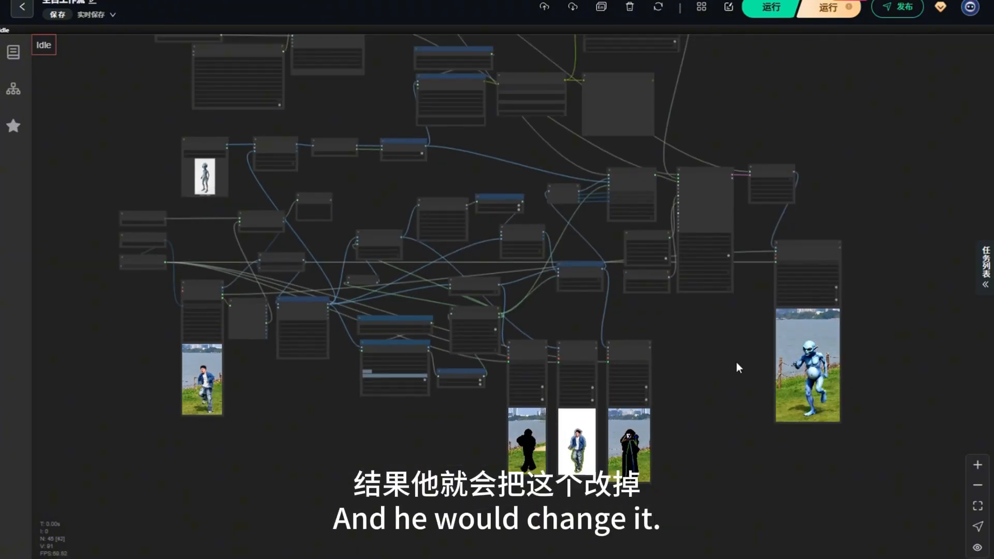
# - Examine the alien result video at the end of the workflow and compare it with the source video
pyautogui.moveTo(908, 366); pyautogui.dragTo(842, 358)
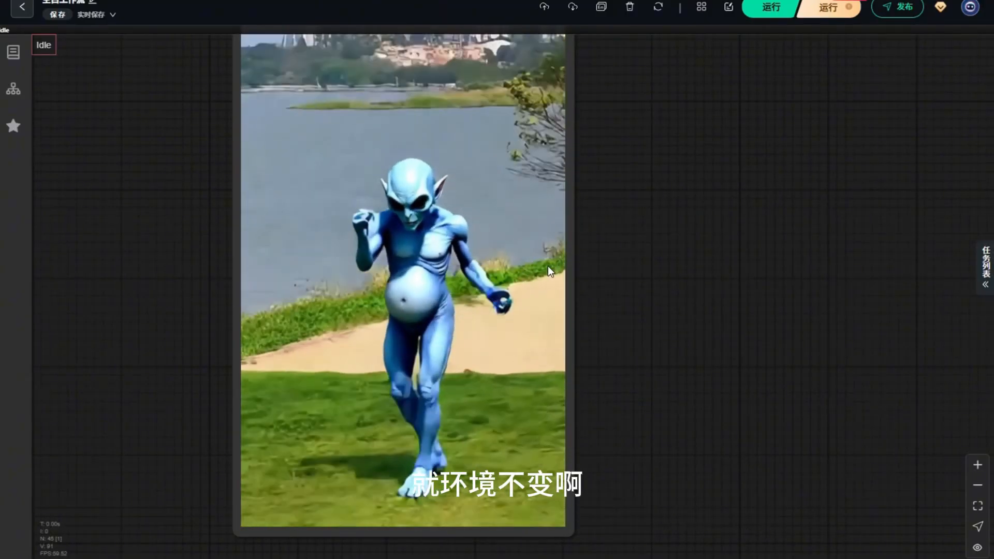
pyautogui.scroll(-8, 713, 282)
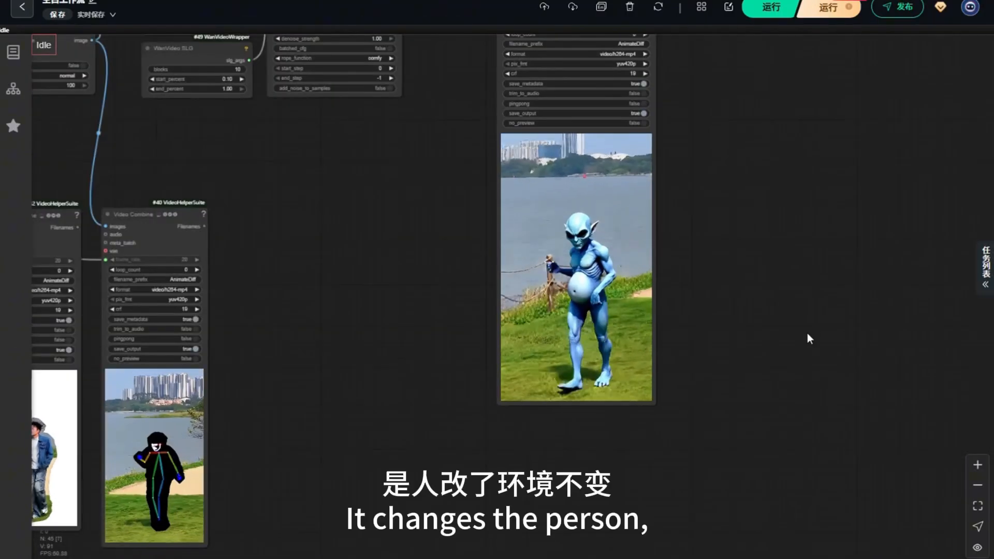
pyautogui.scroll(-9, 776, 276)
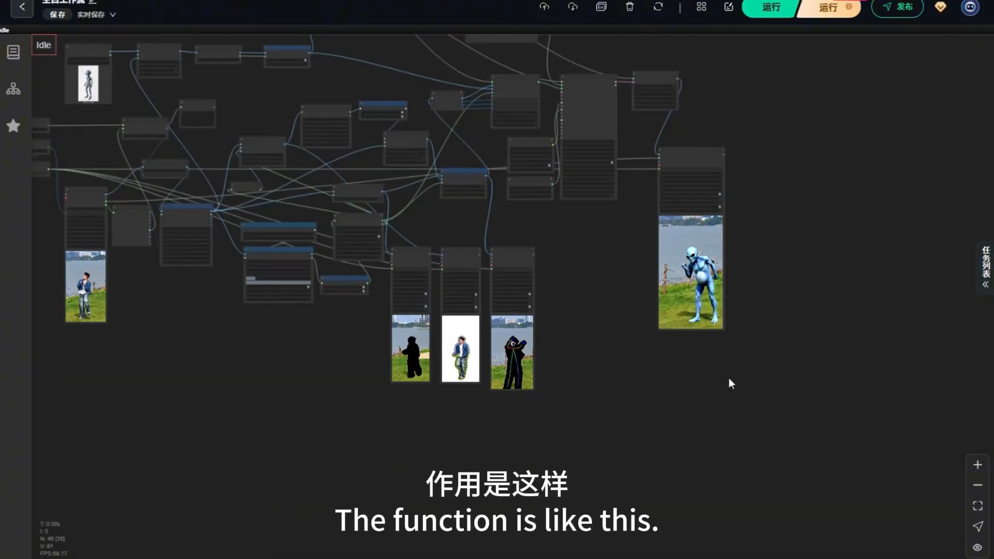
pyautogui.moveTo(174, 190); pyautogui.dragTo(270, 233)
pyautogui.scroll(4, 225, 236)
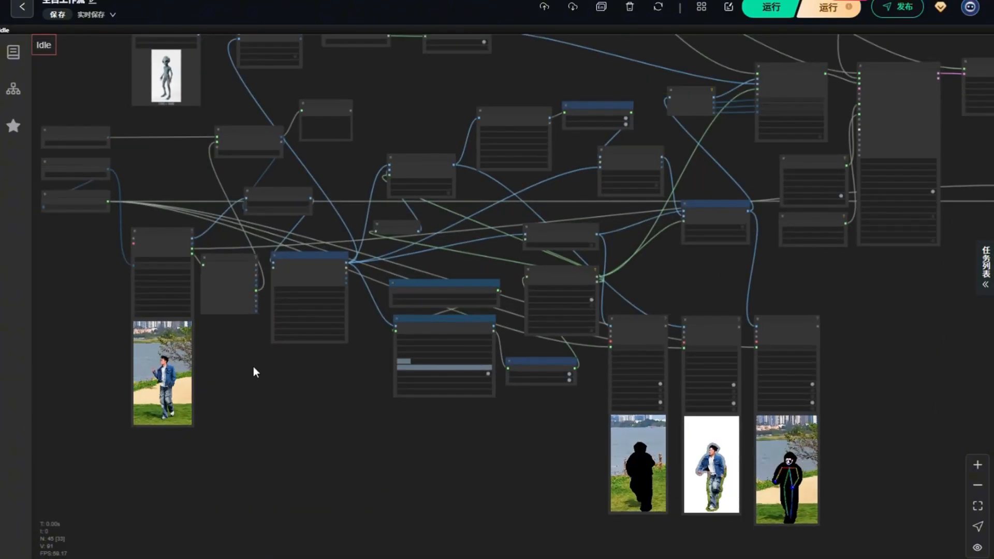
pyautogui.scroll(-7, 253, 366)
pyautogui.moveTo(341, 163); pyautogui.dragTo(361, 186)
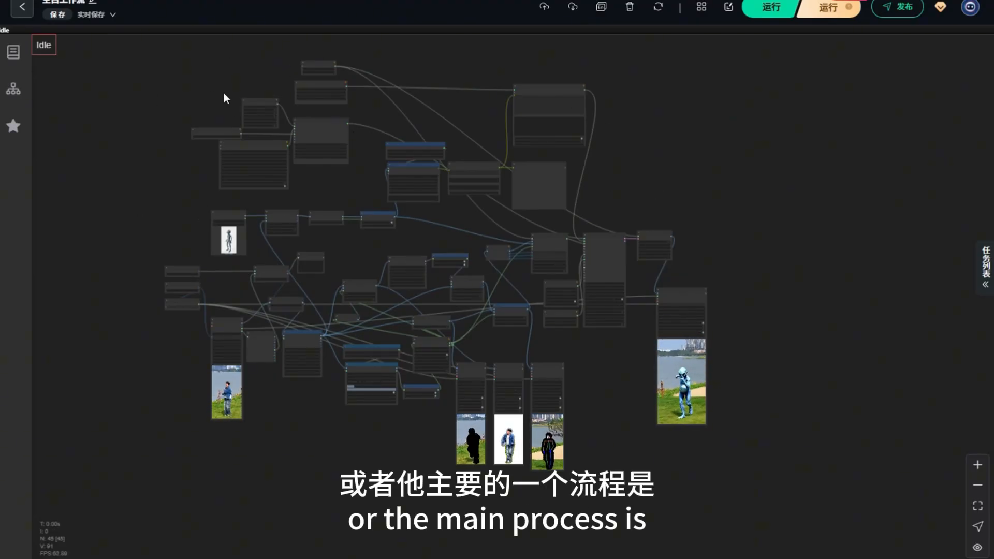
# - Examine the model files selected in the WanVideo Model Loader, Lora Select Multi and VACE Module Select nodes
pyautogui.scroll(6, 321, 133)
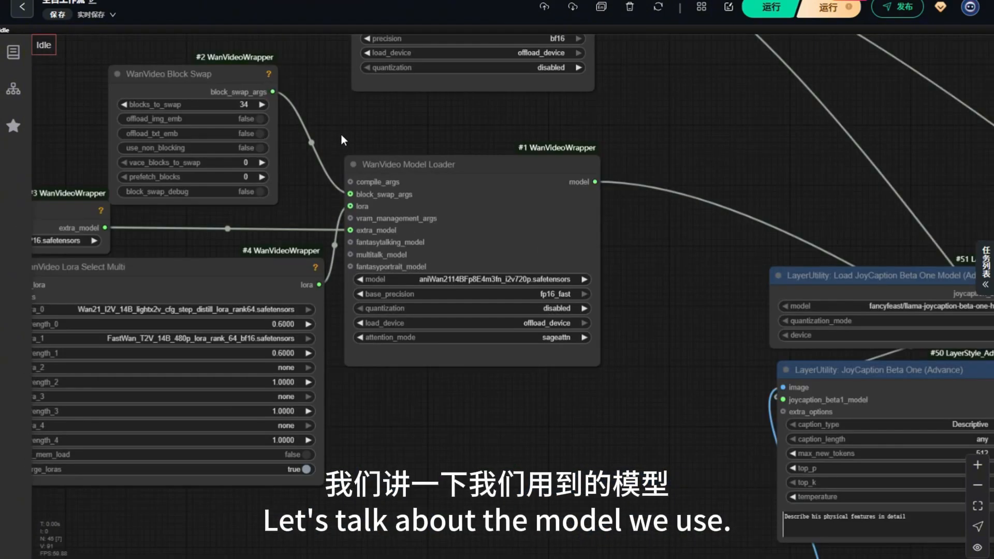
pyautogui.moveTo(332, 110); pyautogui.dragTo(322, 61)
pyautogui.scroll(3, 430, 337)
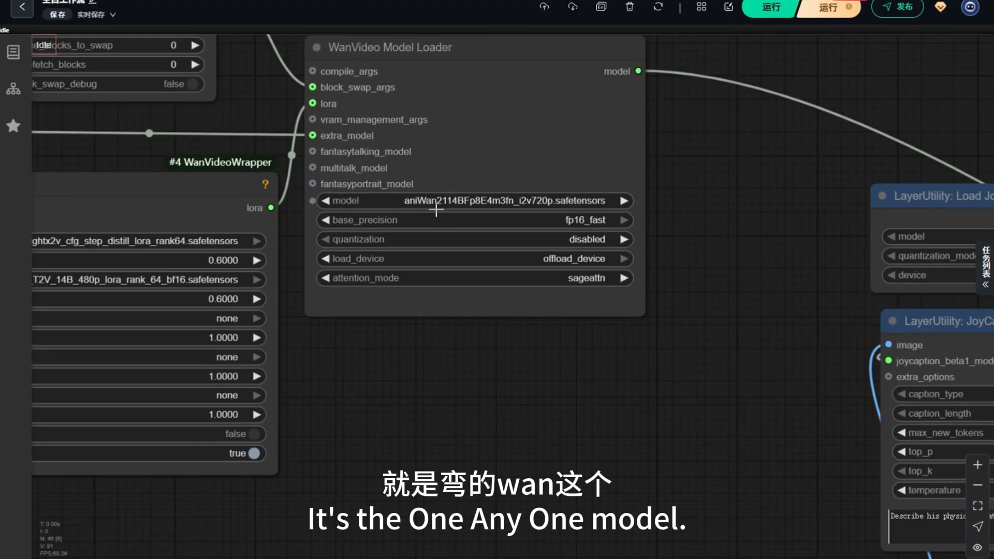
pyautogui.scroll(-5, 577, 177)
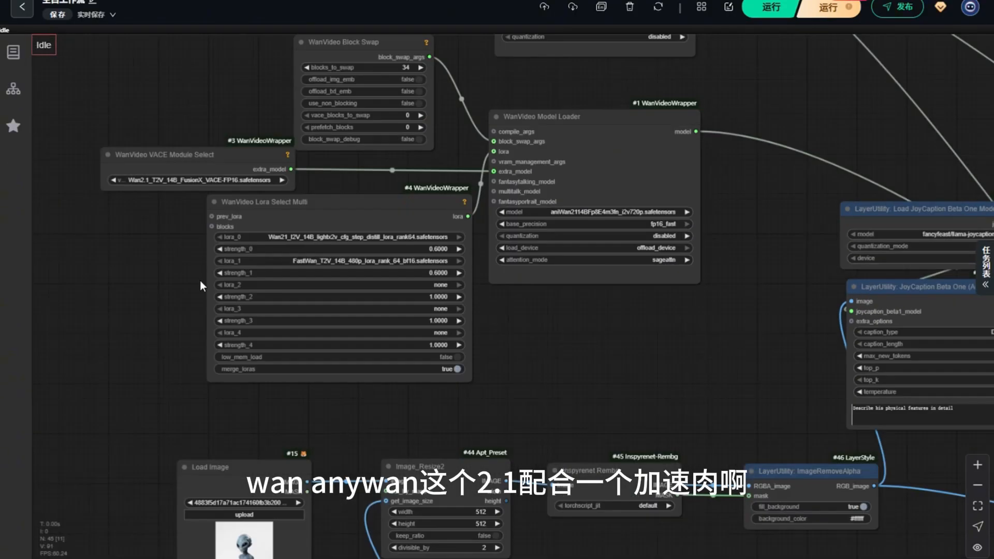
pyautogui.scroll(3, 125, 200)
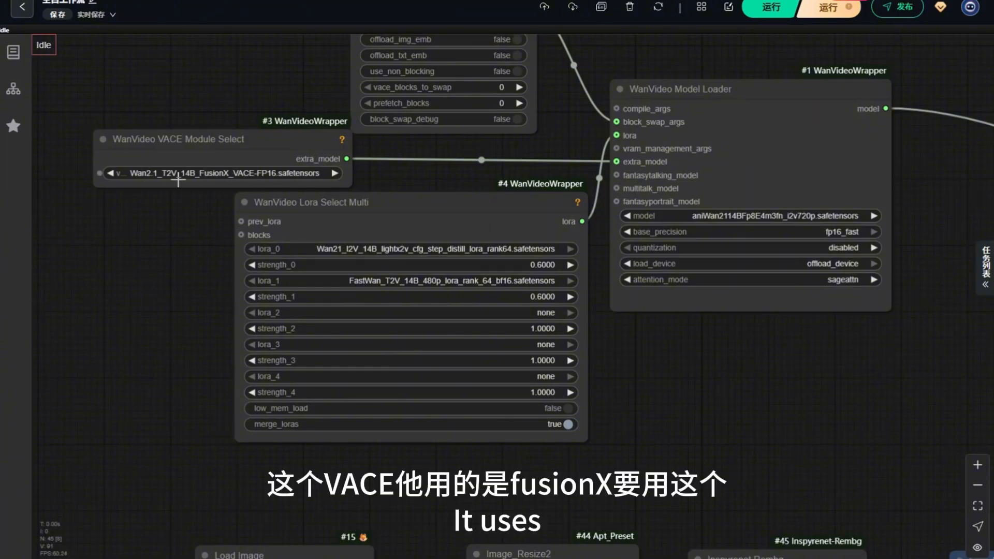
# - Move the WanVideo Block Swap node slightly upward beside the WanVideo Model Loader
pyautogui.scroll(-5, 134, 258)
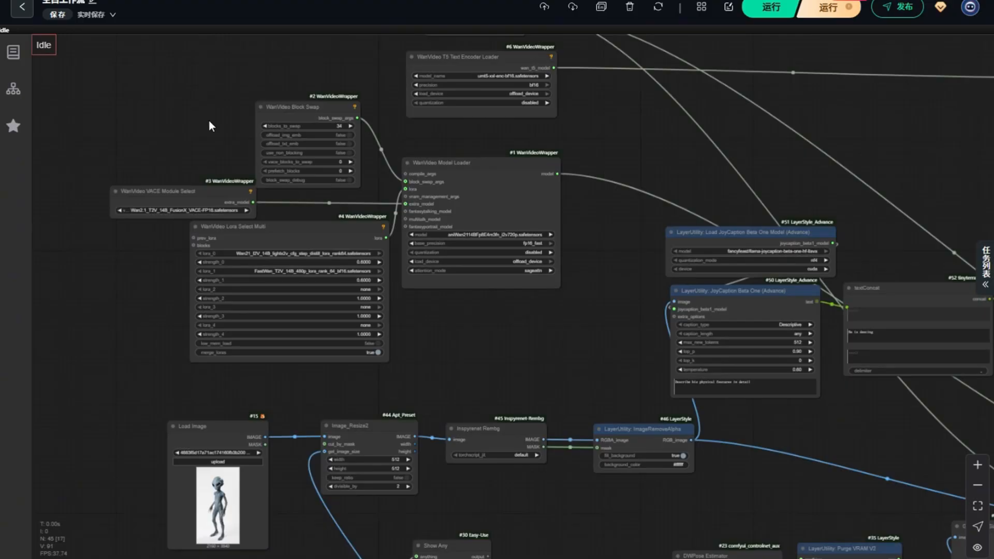
pyautogui.click(309, 107)
pyautogui.moveTo(311, 107); pyautogui.dragTo(322, 96)
pyautogui.scroll(-5, 146, 174)
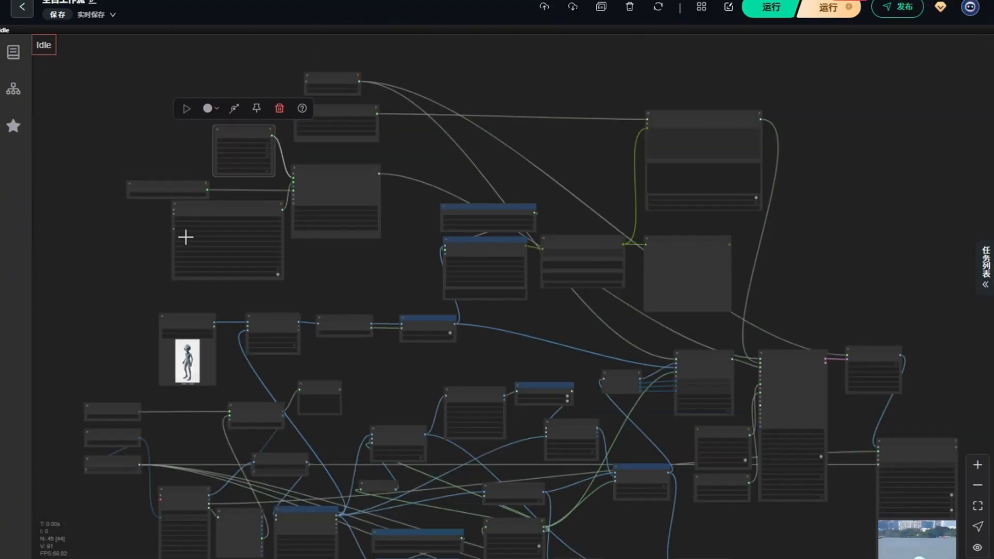
# - Examine the black mask, person cutout and skeleton overlay previews in the three intermediate Video Combine nodes
pyautogui.scroll(-2, 254, 151)
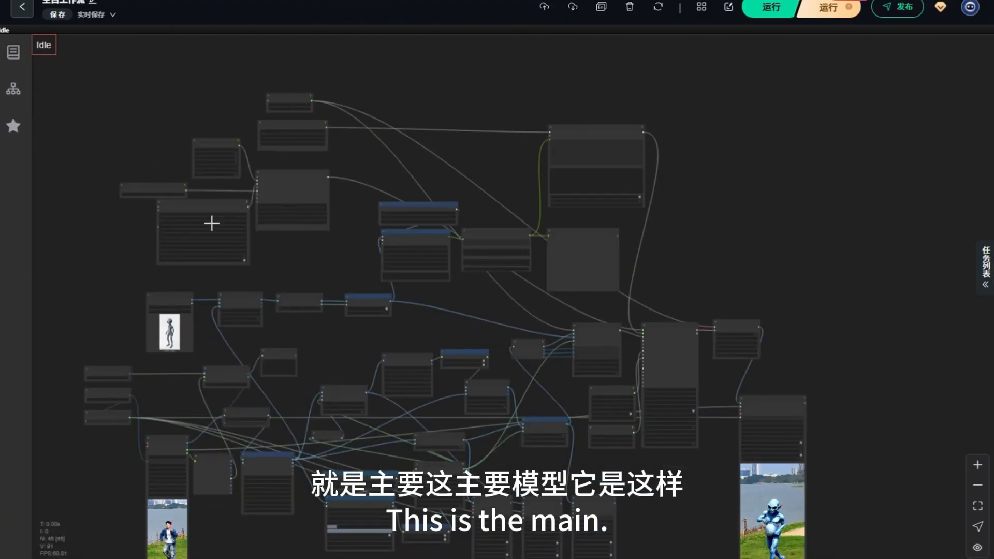
pyautogui.moveTo(332, 244); pyautogui.dragTo(301, 78)
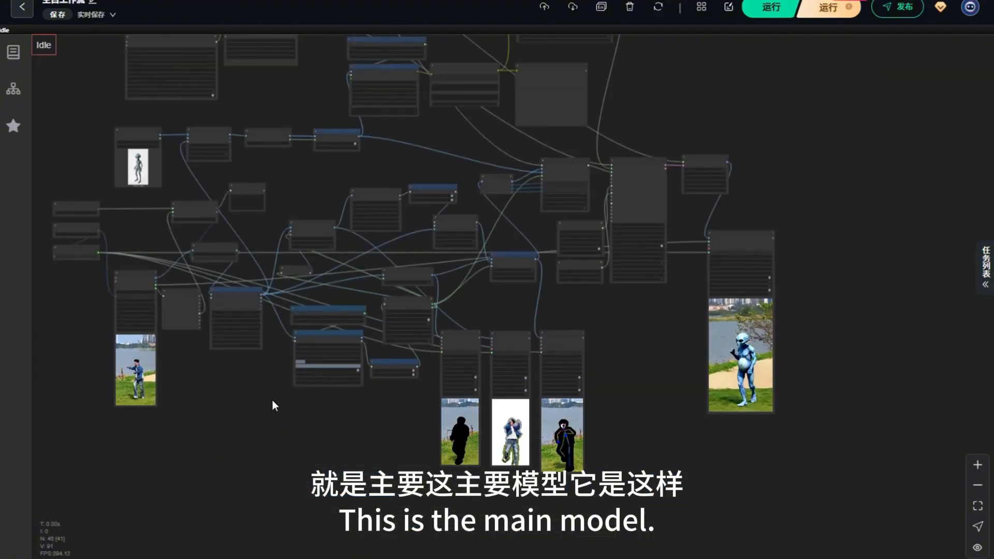
pyautogui.moveTo(273, 401); pyautogui.dragTo(278, 341)
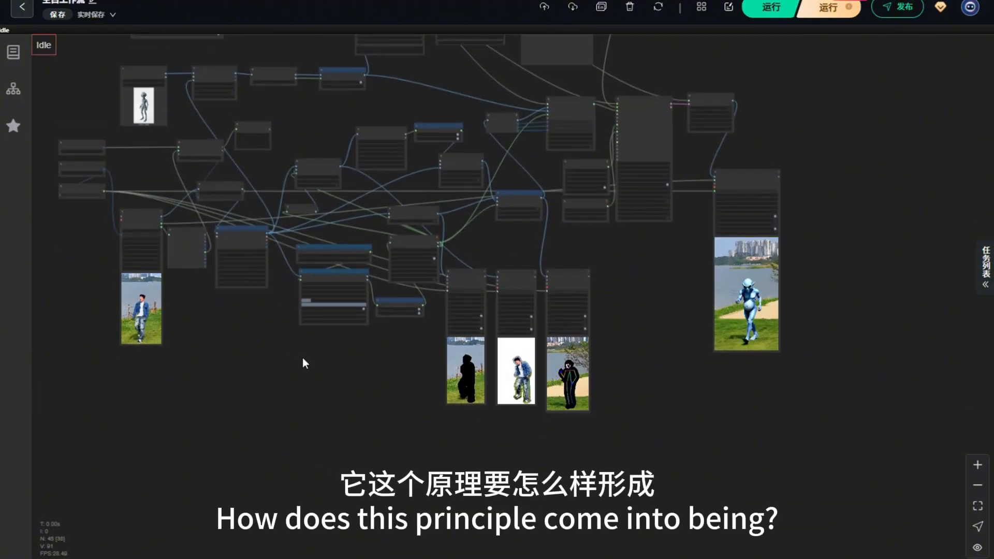
pyautogui.scroll(3, 295, 332)
pyautogui.scroll(3, 596, 443)
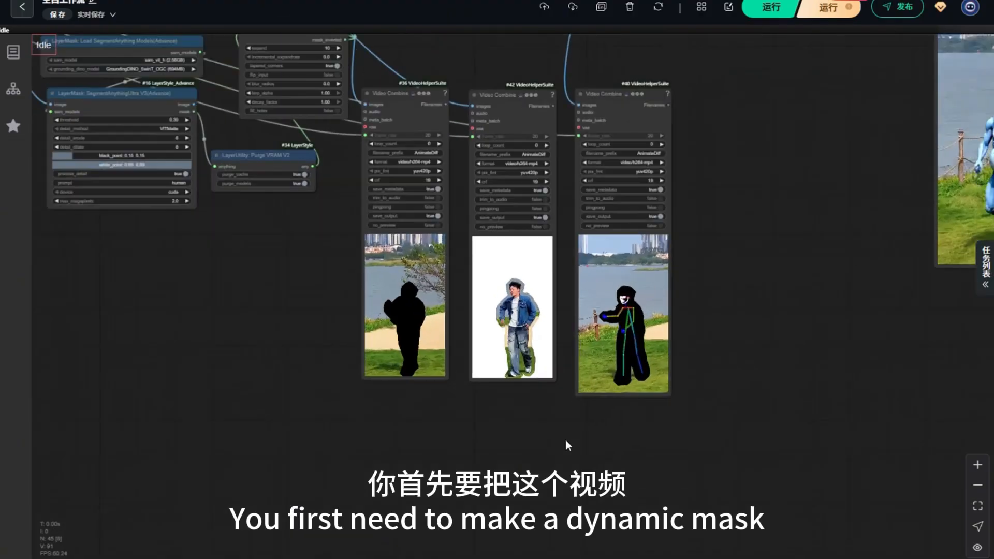
pyautogui.moveTo(504, 419); pyautogui.dragTo(541, 438)
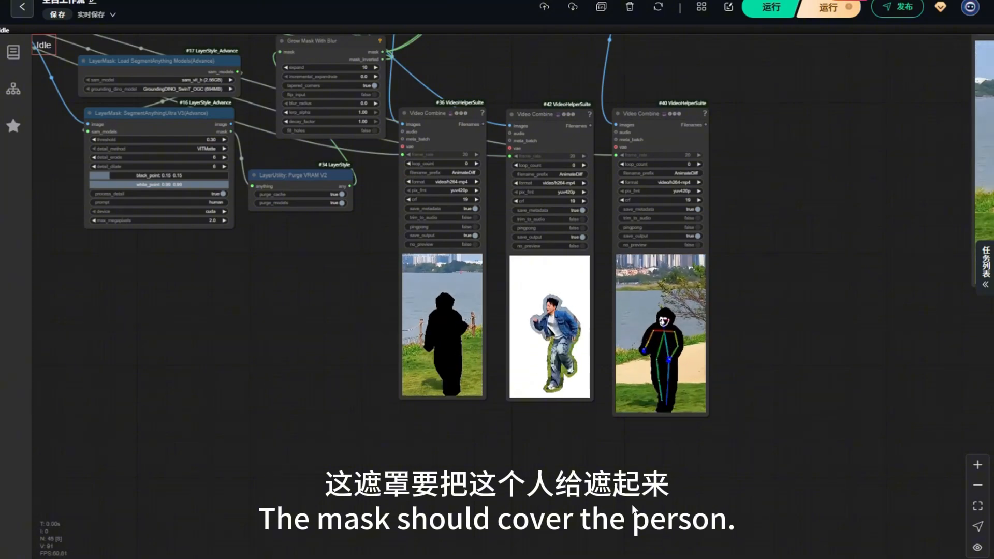
pyautogui.moveTo(792, 346); pyautogui.dragTo(639, 343)
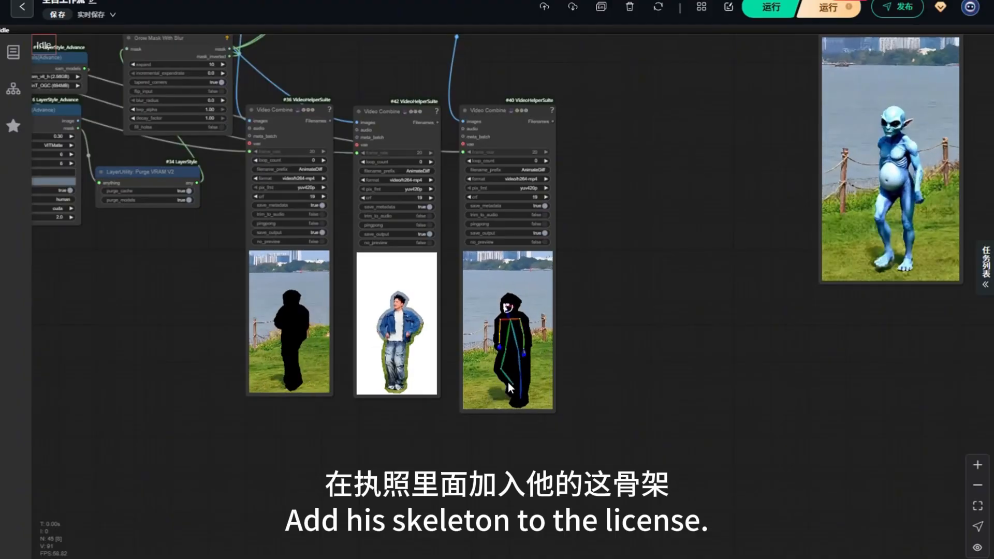
pyautogui.click(493, 339)
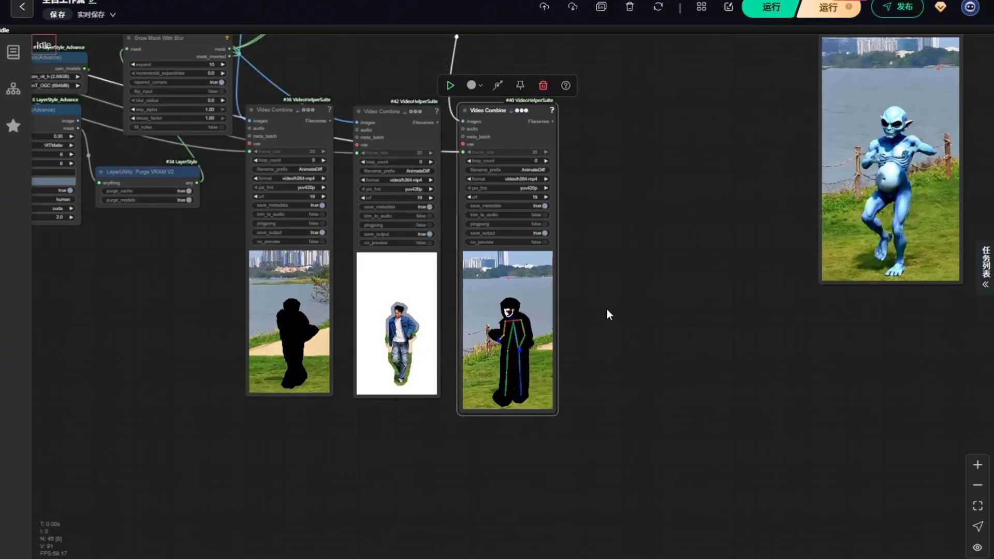
pyautogui.scroll(-1, 607, 309)
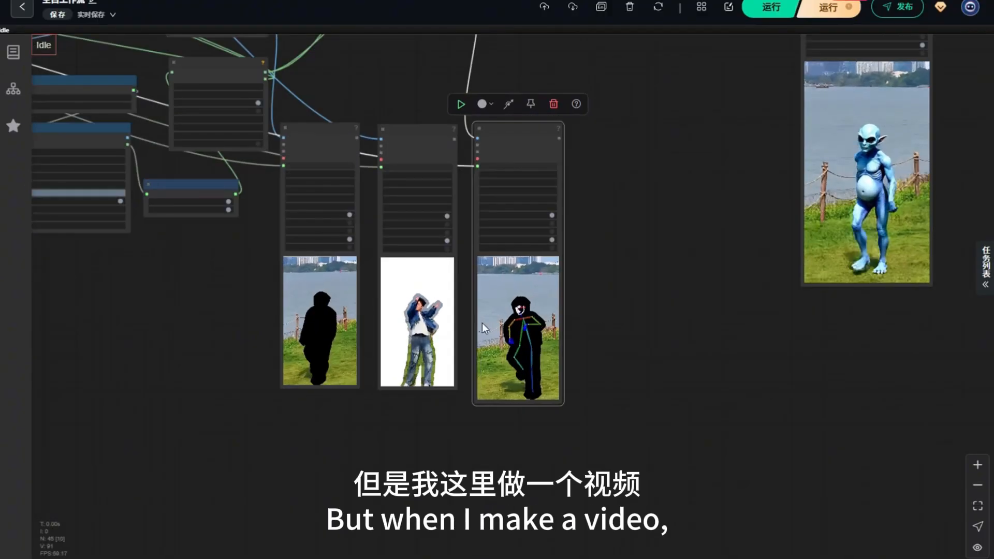
pyautogui.scroll(-7, 641, 308)
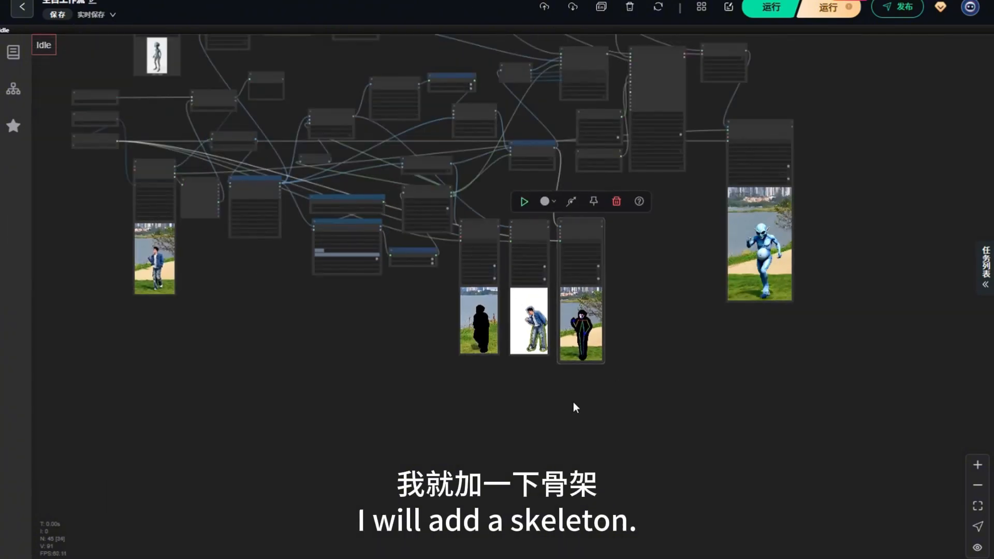
pyautogui.scroll(3, 362, 315)
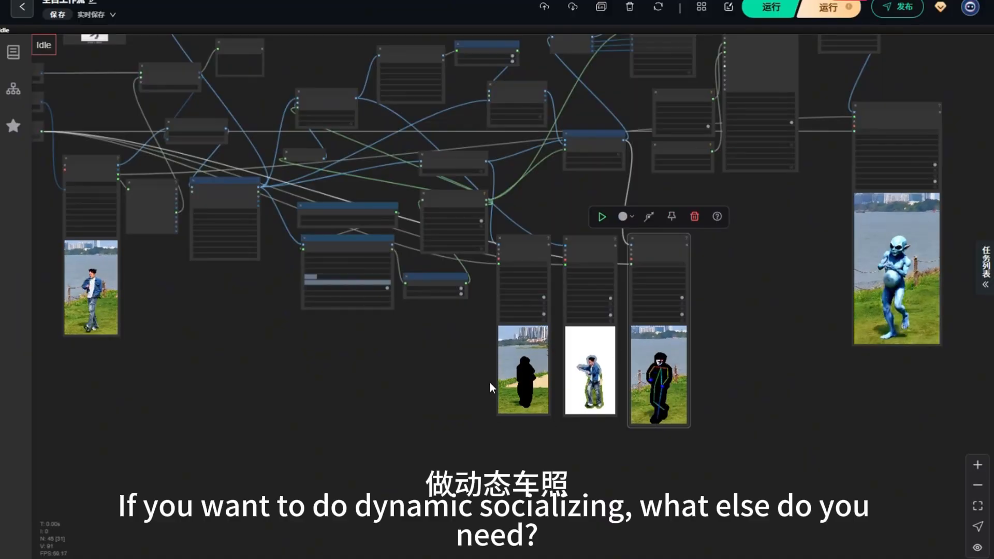
# - Examine the SegmentAnything model loader, SegmentAnythingUltra V3 and Grow Mask With Blur nodes that build the dynamic person mask
pyautogui.moveTo(388, 339); pyautogui.dragTo(373, 387)
pyautogui.scroll(7, 374, 386)
pyautogui.moveTo(158, 329); pyautogui.dragTo(227, 338)
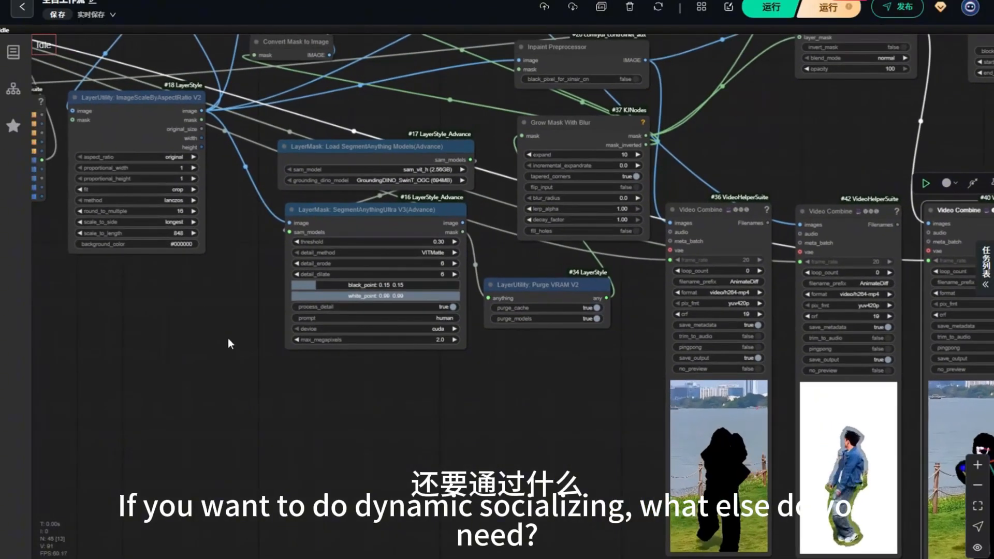
pyautogui.scroll(4, 257, 252)
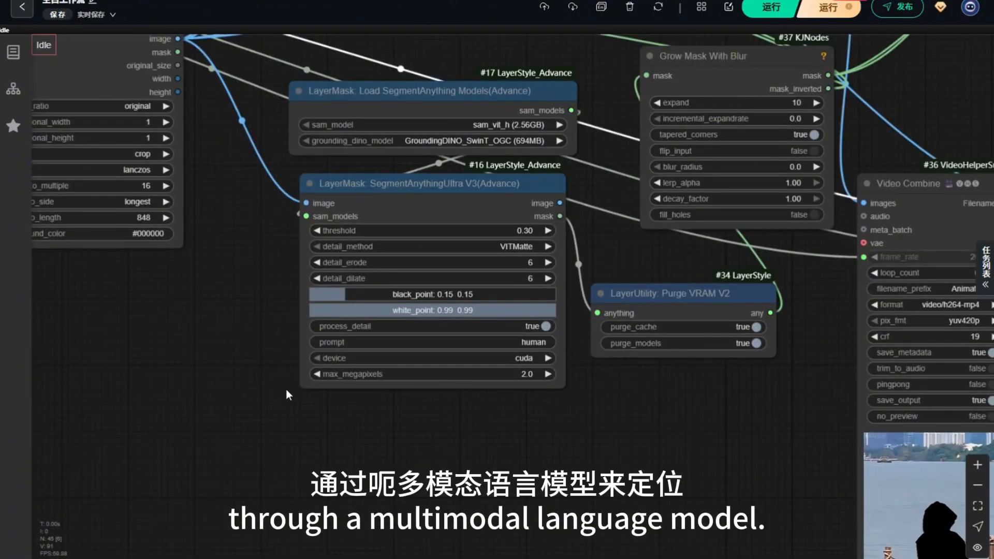
pyautogui.scroll(-8, 245, 313)
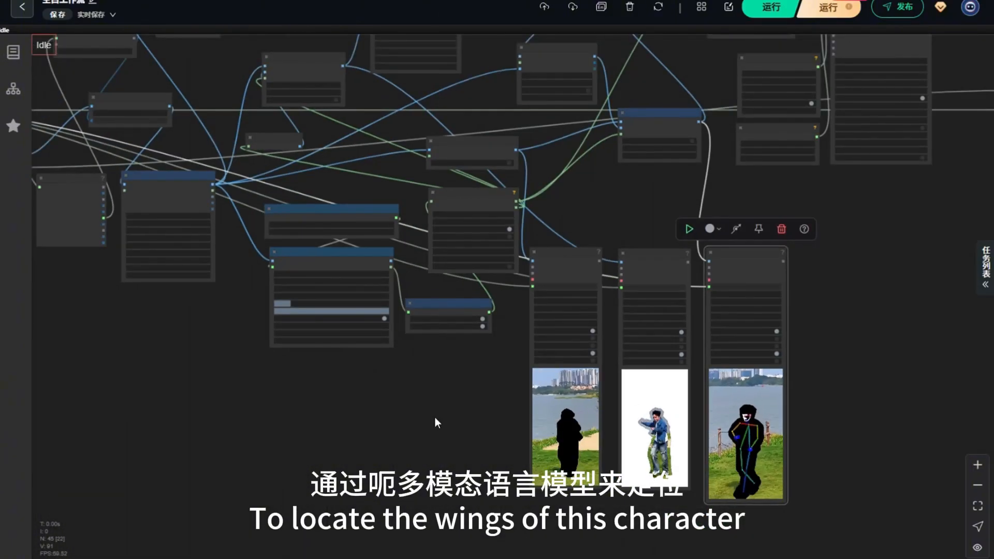
pyautogui.moveTo(435, 423); pyautogui.dragTo(457, 344)
pyautogui.scroll(2, 332, 229)
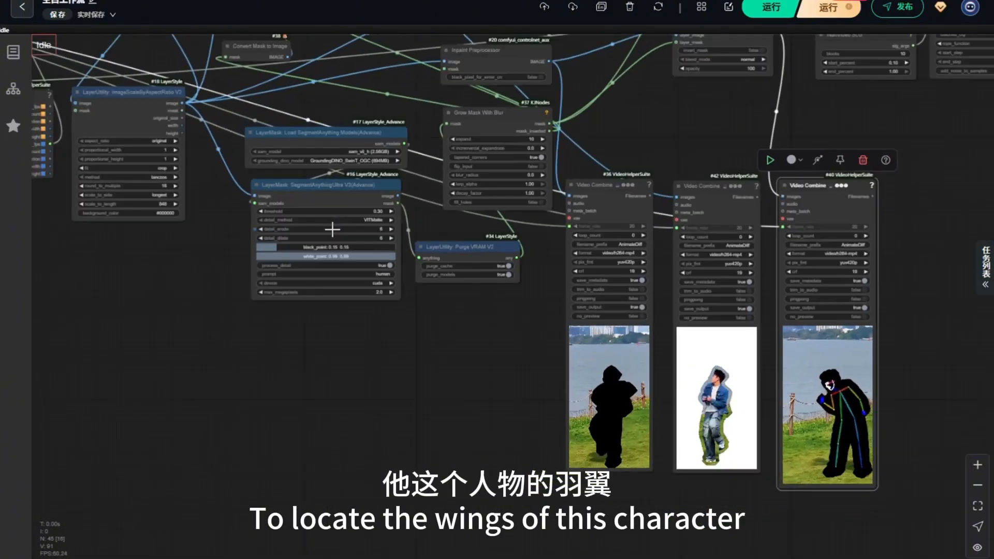
pyautogui.scroll(2, 332, 229)
pyautogui.scroll(-3, 348, 372)
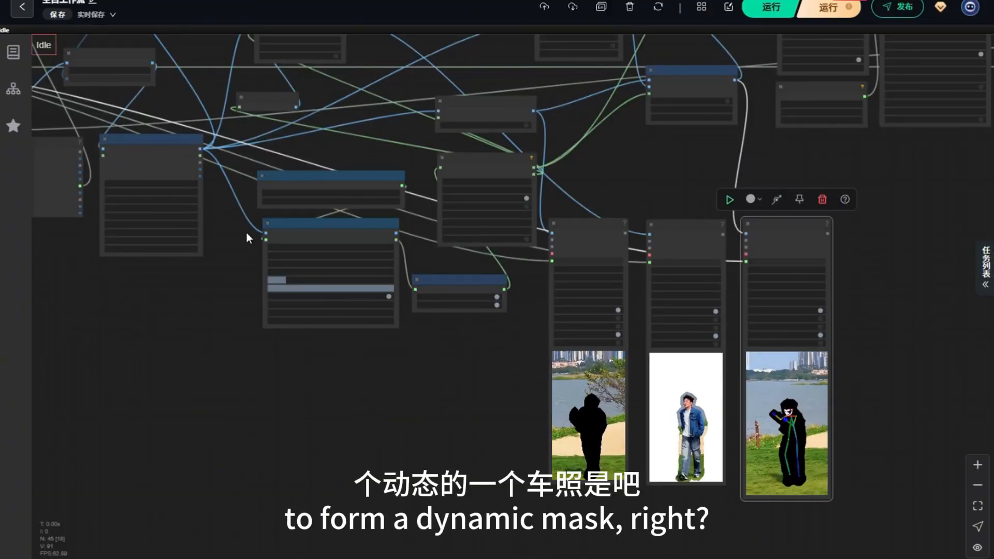
pyautogui.scroll(2, 247, 231)
pyautogui.moveTo(244, 231); pyautogui.dragTo(330, 281)
pyautogui.scroll(-2, 330, 282)
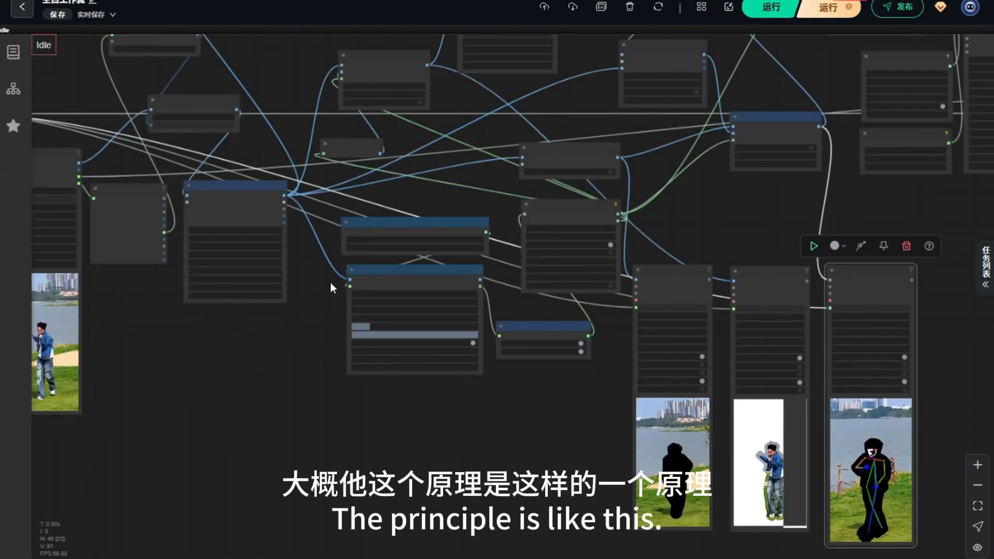
pyautogui.scroll(3, 341, 204)
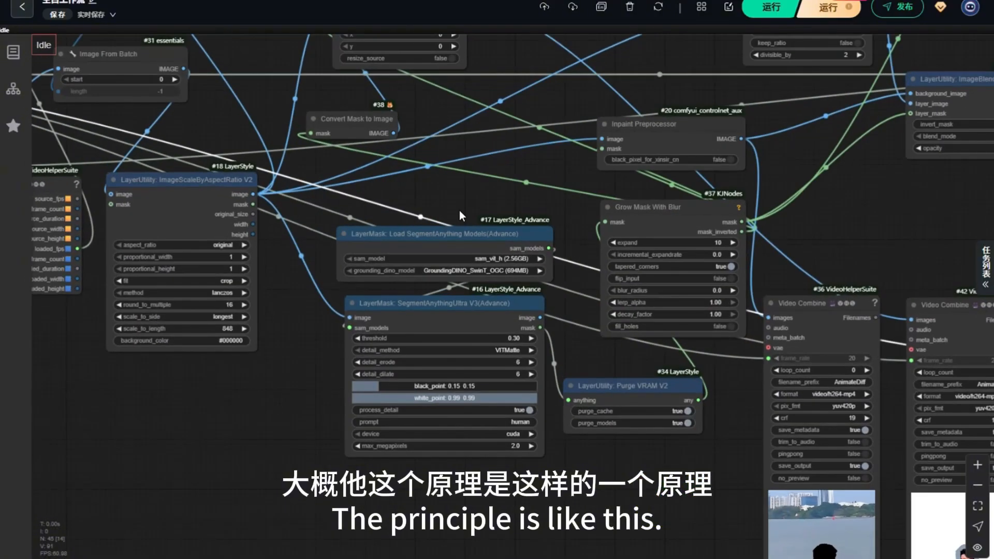
# - Examine how the mask, control video and reference image connect to the inputs of the WanVideo VACE Encode node
pyautogui.scroll(-3, 460, 215)
pyautogui.scroll(4, 532, 274)
pyautogui.moveTo(533, 274); pyautogui.dragTo(443, 227)
pyautogui.scroll(-2, 443, 227)
pyautogui.moveTo(355, 250); pyautogui.dragTo(414, 227)
pyautogui.scroll(1, 440, 235)
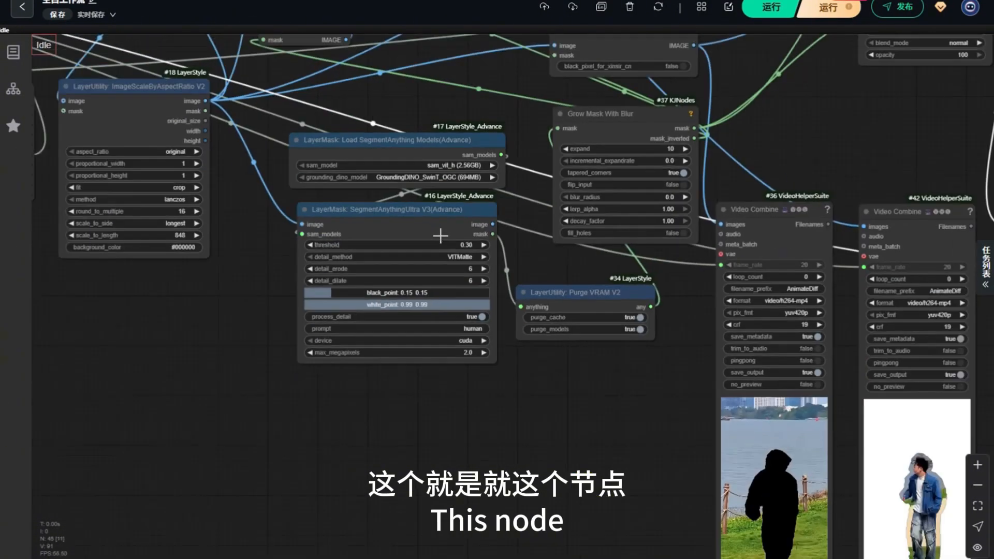
pyautogui.scroll(-6, 443, 248)
pyautogui.moveTo(316, 351); pyautogui.dragTo(115, 535)
pyautogui.scroll(7, 551, 151)
pyautogui.moveTo(551, 152); pyautogui.dragTo(437, 157)
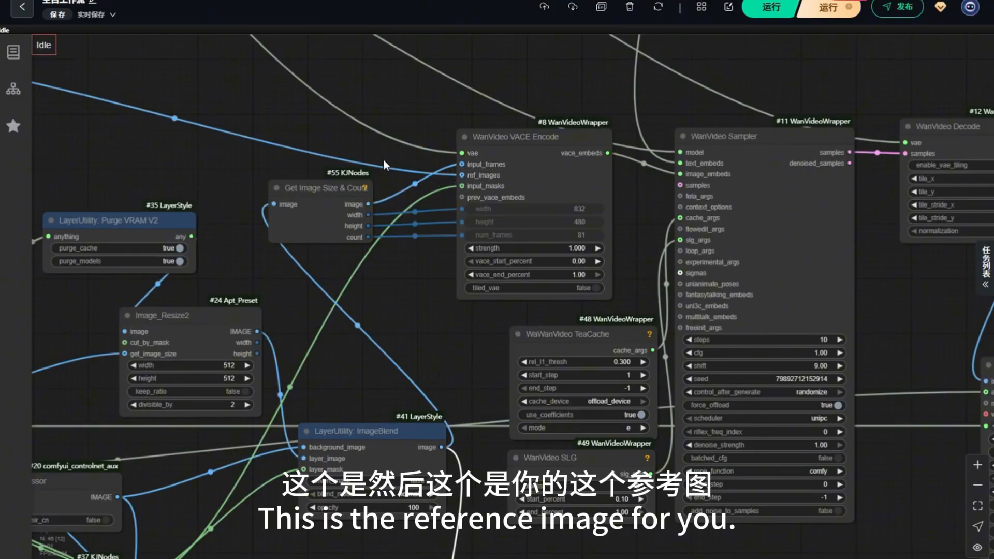
# - Compare the alien in the final output video with the full-size reference image, and close the image viewer
pyautogui.scroll(-8, 384, 160)
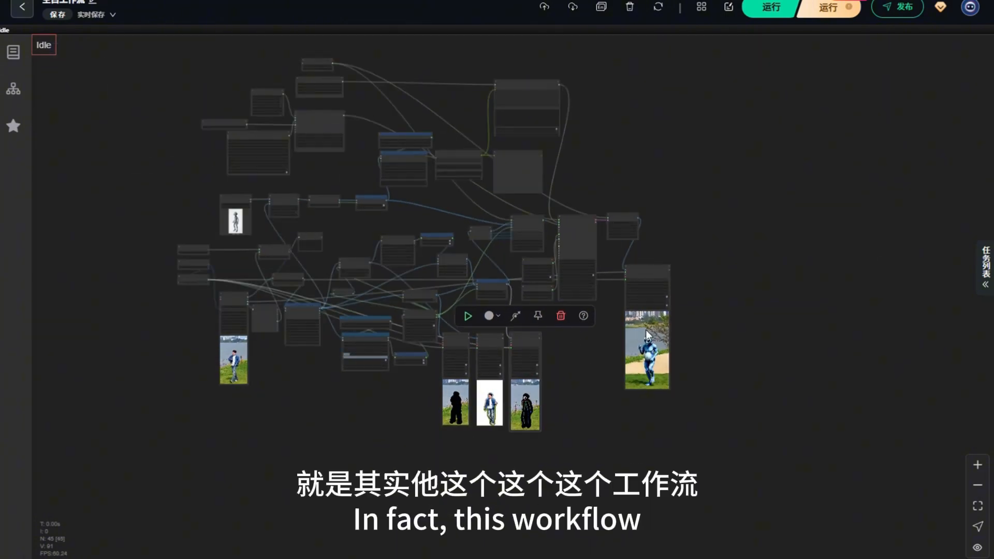
pyautogui.click(697, 213)
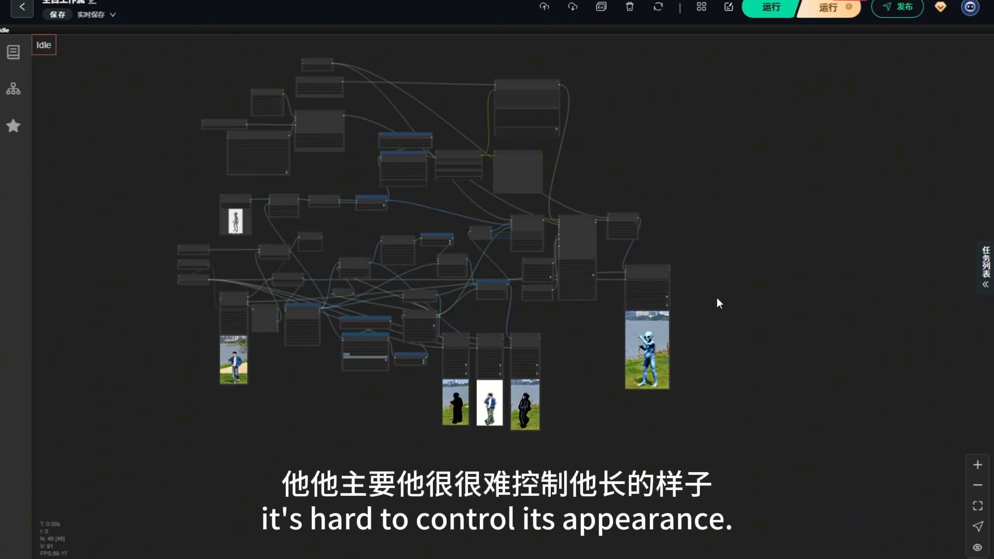
pyautogui.scroll(5, 700, 390)
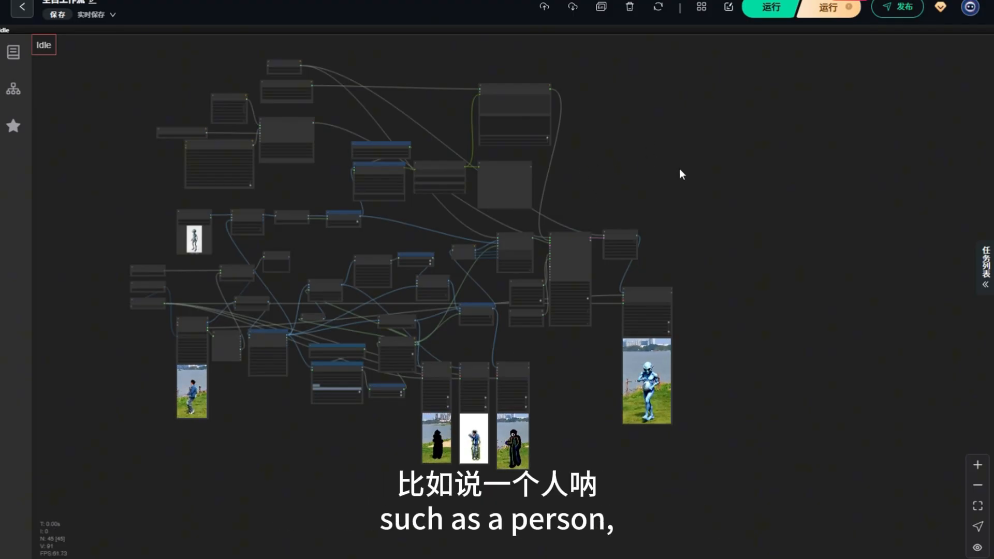
pyautogui.scroll(2, 595, 112)
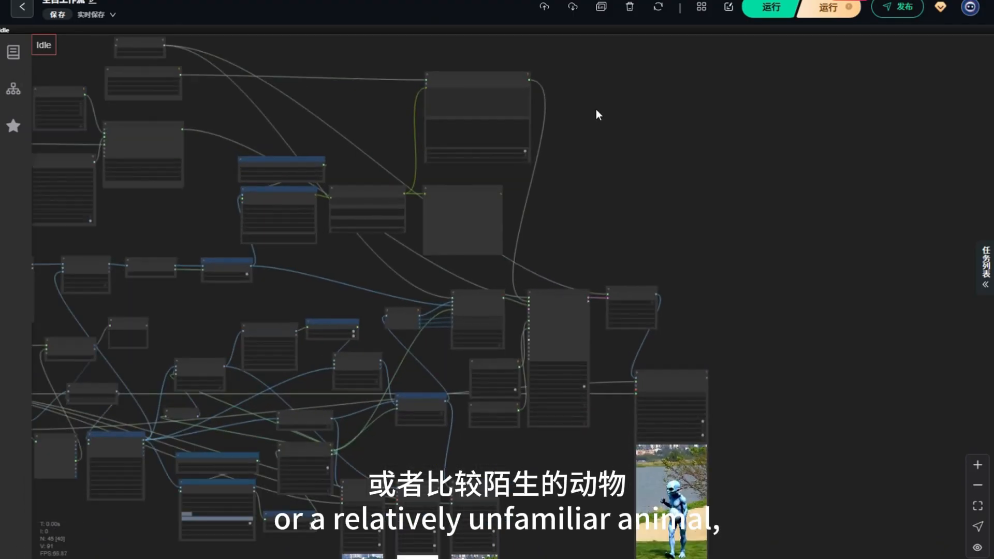
pyautogui.scroll(-2, 596, 109)
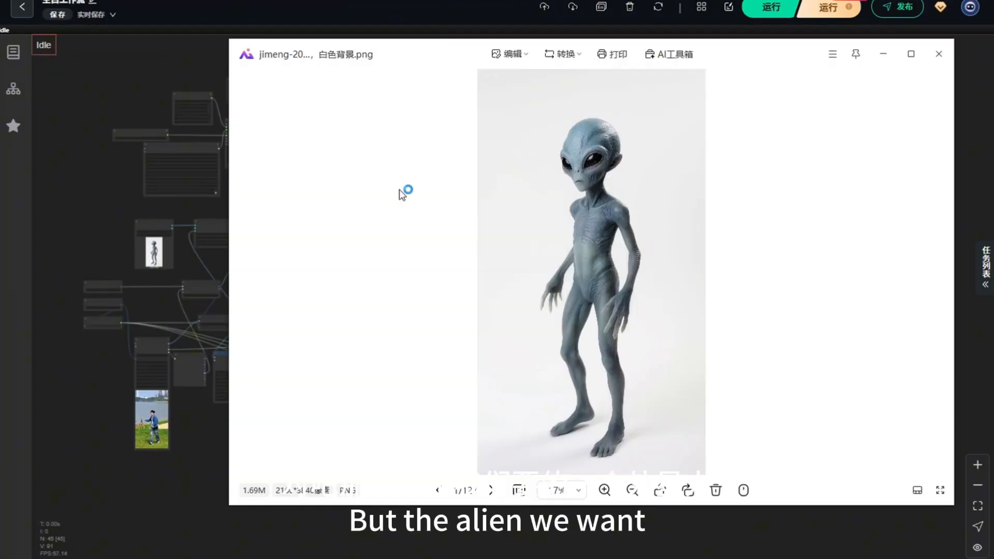
pyautogui.click(940, 55)
# - Examine the WanVideo TextEncode prompts and the JoyCaption Beta One, textConcat and Show Text nodes that supply the character description
pyautogui.scroll(8, 219, 137)
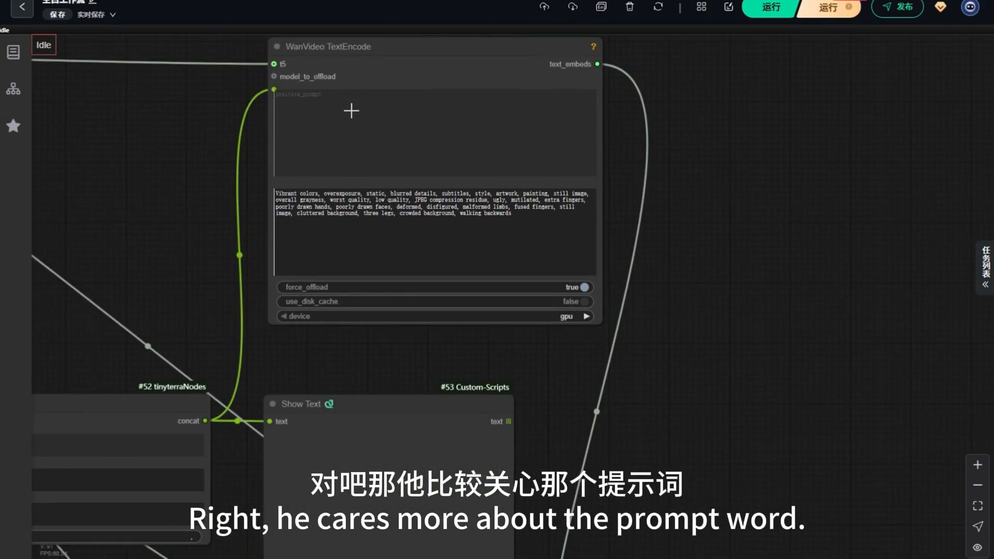
pyautogui.scroll(-10, 176, 119)
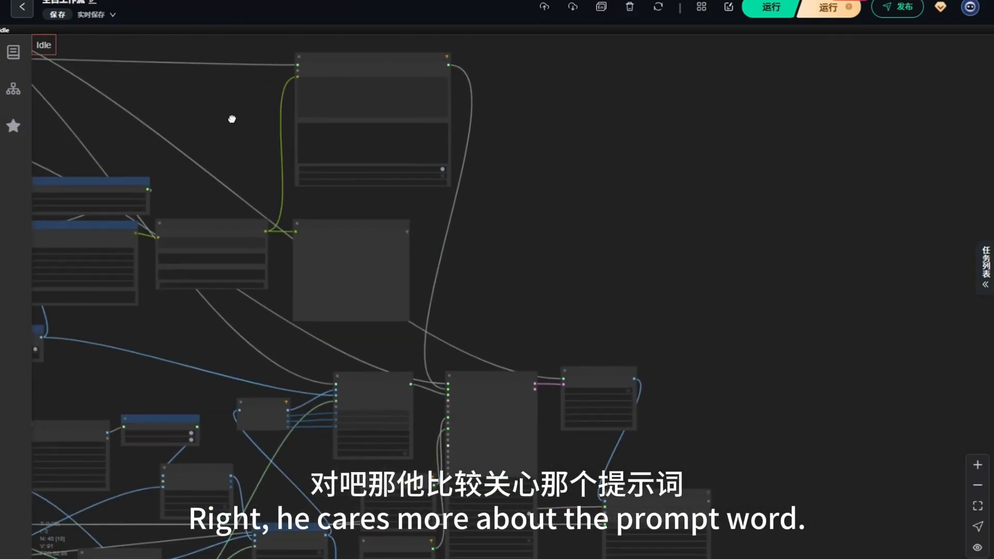
pyautogui.scroll(10, 333, 129)
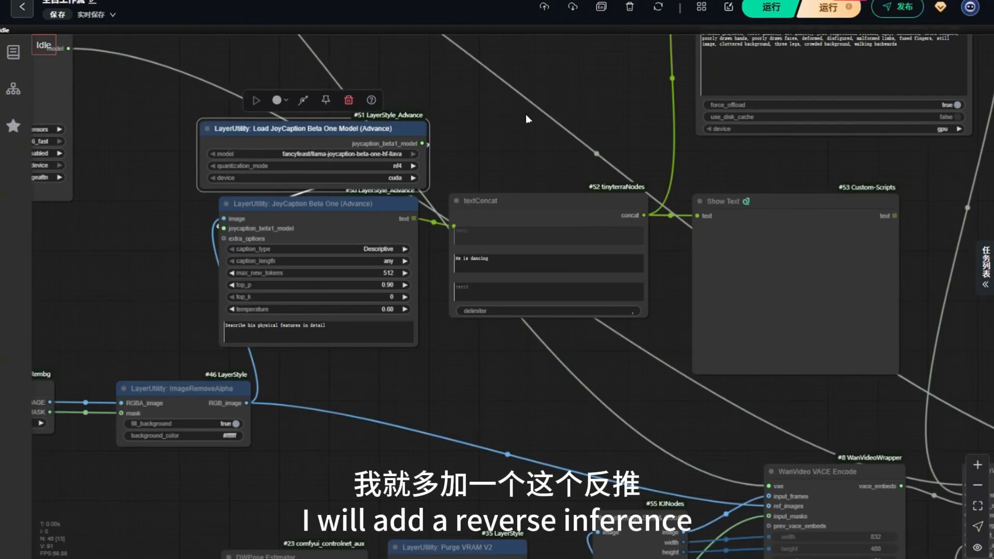
pyautogui.scroll(-10, 257, 69)
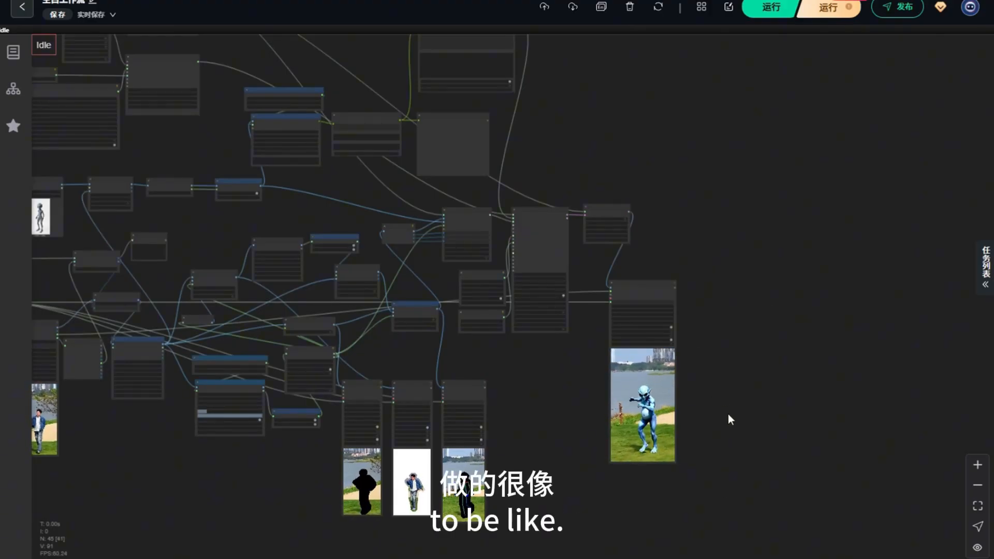
# - Review the whole single-person workflow from the source video through the segmentation nodes to the final video
pyautogui.moveTo(757, 401); pyautogui.dragTo(811, 387)
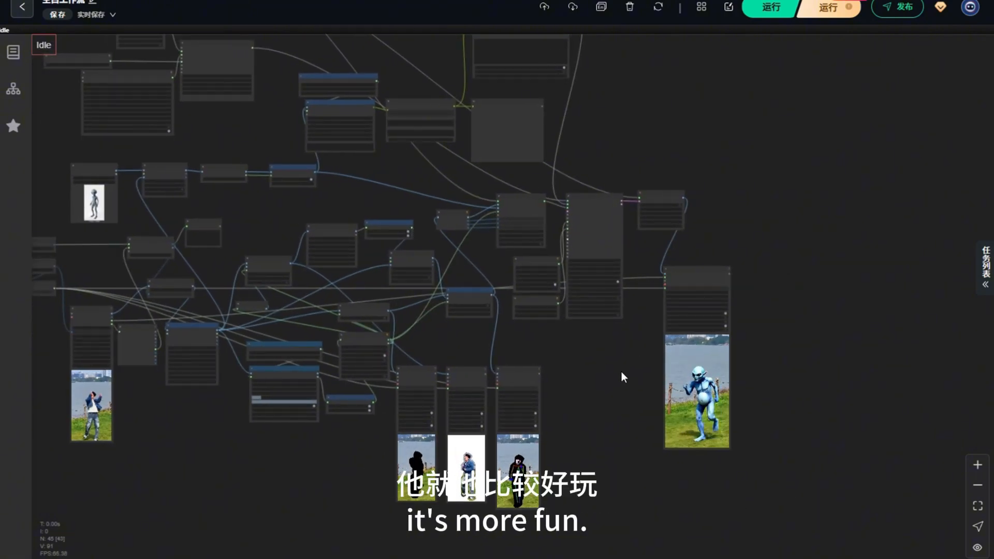
pyautogui.moveTo(289, 486); pyautogui.dragTo(379, 457)
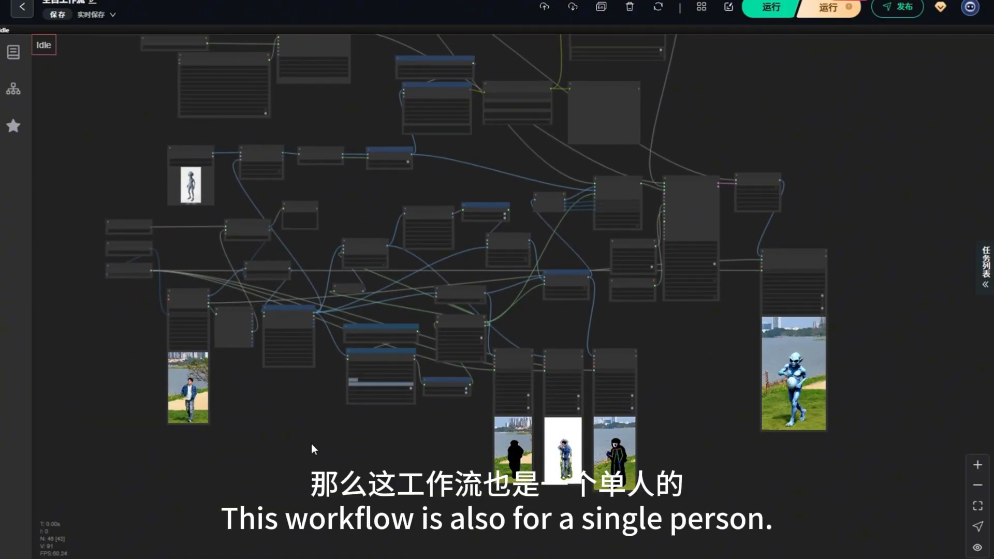
pyautogui.scroll(-3, 311, 444)
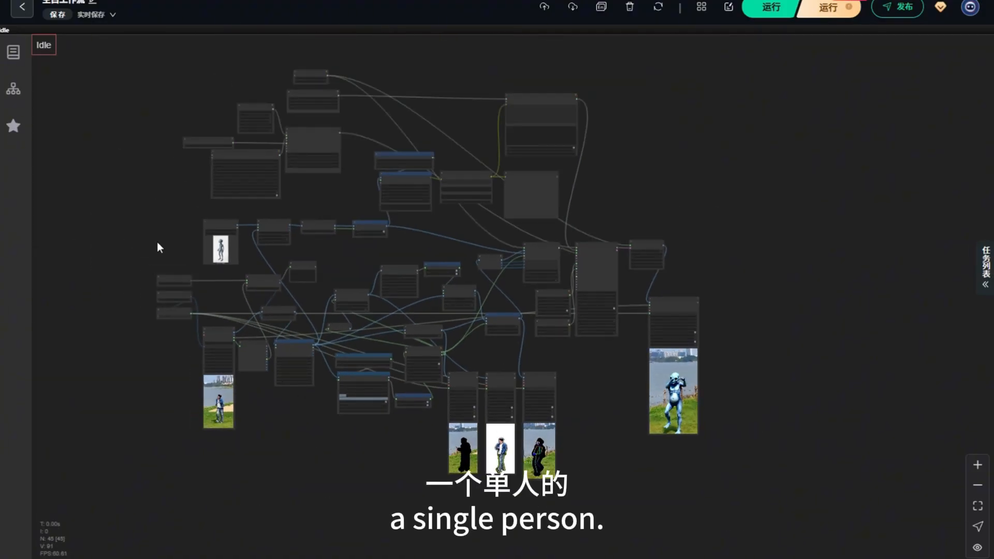
pyautogui.scroll(5, 393, 420)
pyautogui.scroll(-6, 389, 426)
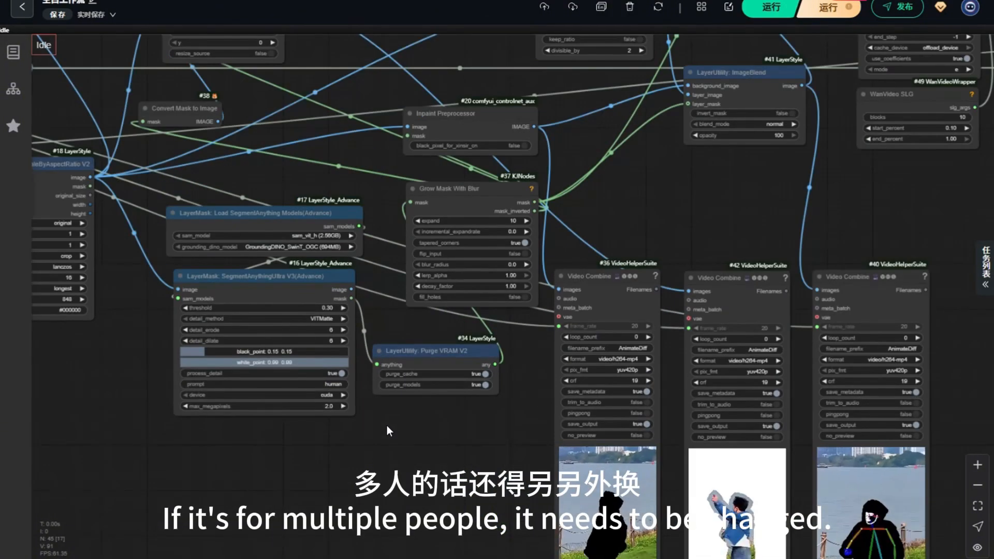
pyautogui.moveTo(299, 429); pyautogui.dragTo(279, 455)
pyautogui.moveTo(82, 188); pyautogui.dragTo(127, 201)
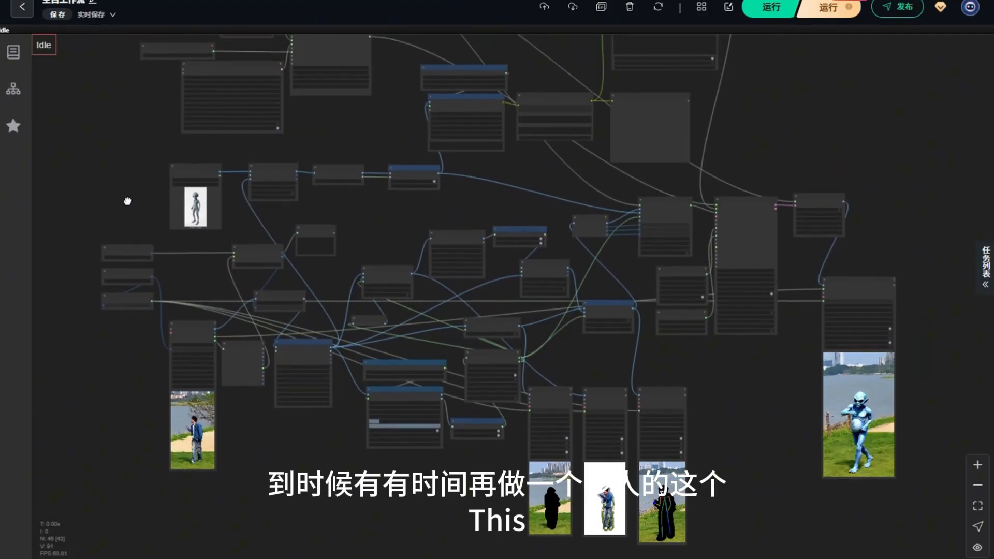
pyautogui.moveTo(566, 165)
pyautogui.mouseDown()
pyautogui.moveTo(512, 254)
pyautogui.moveTo(535, 191)
pyautogui.moveTo(493, 260)
pyautogui.moveTo(552, 154)
pyautogui.mouseUp()
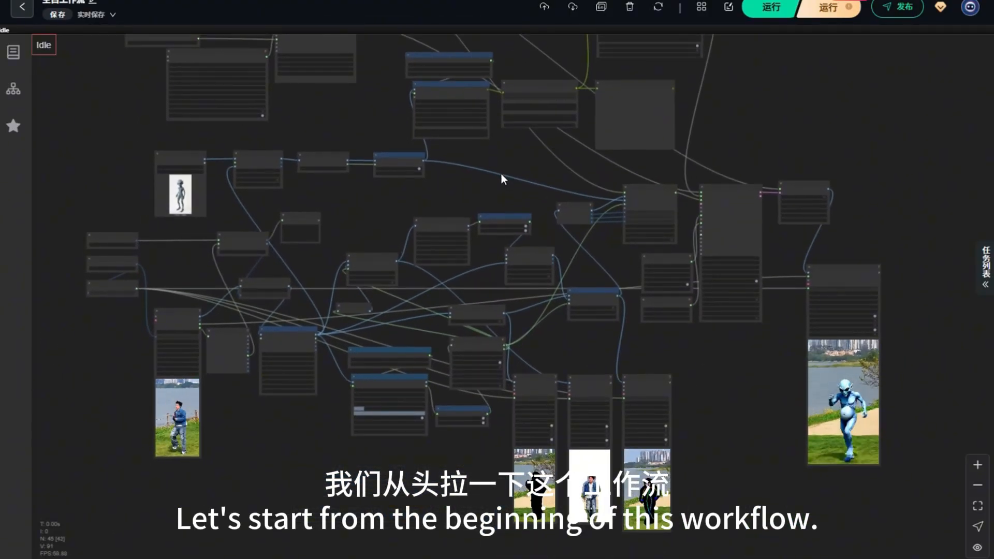
pyautogui.scroll(-3, 492, 192)
pyautogui.moveTo(386, 373); pyautogui.dragTo(351, 417)
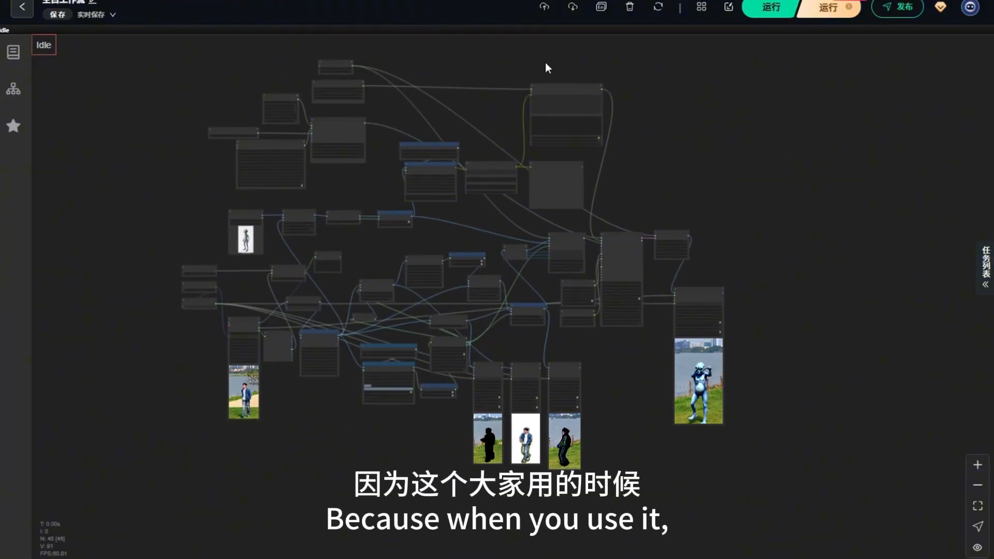
# - Move the reference character's Load Image node slightly away from the Image_Resize2 node and deselect it
pyautogui.scroll(4, 192, 215)
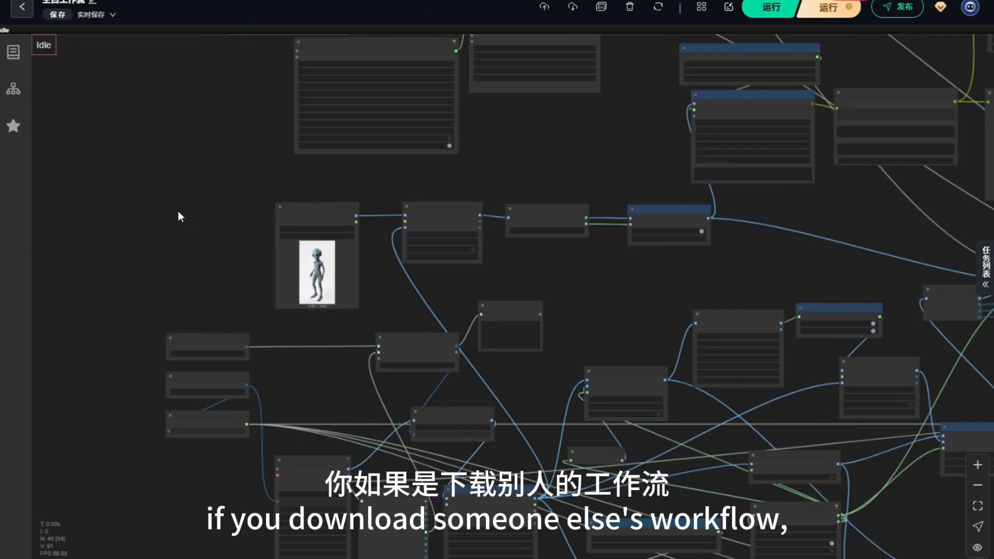
pyautogui.scroll(-3, 144, 217)
pyautogui.scroll(5, 143, 216)
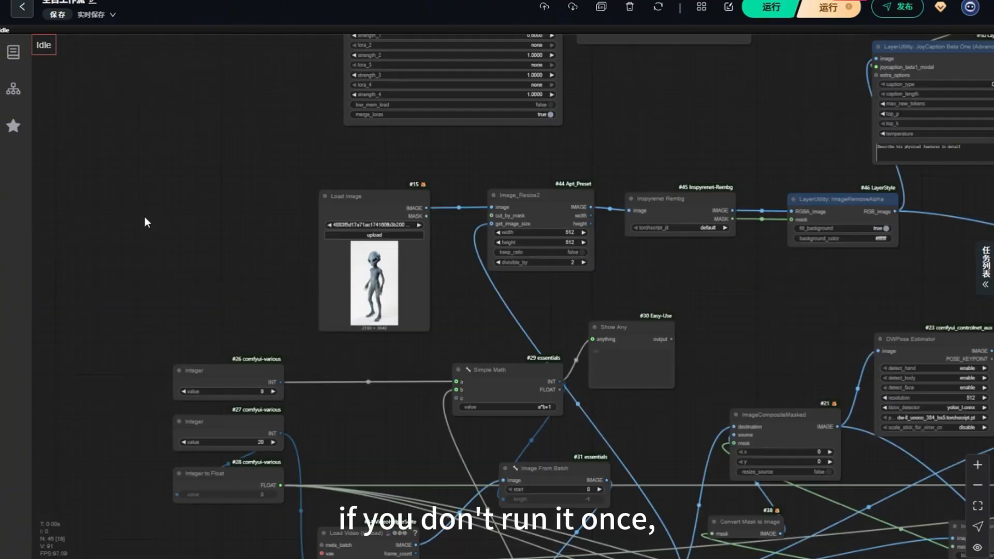
pyautogui.moveTo(385, 200); pyautogui.dragTo(378, 196)
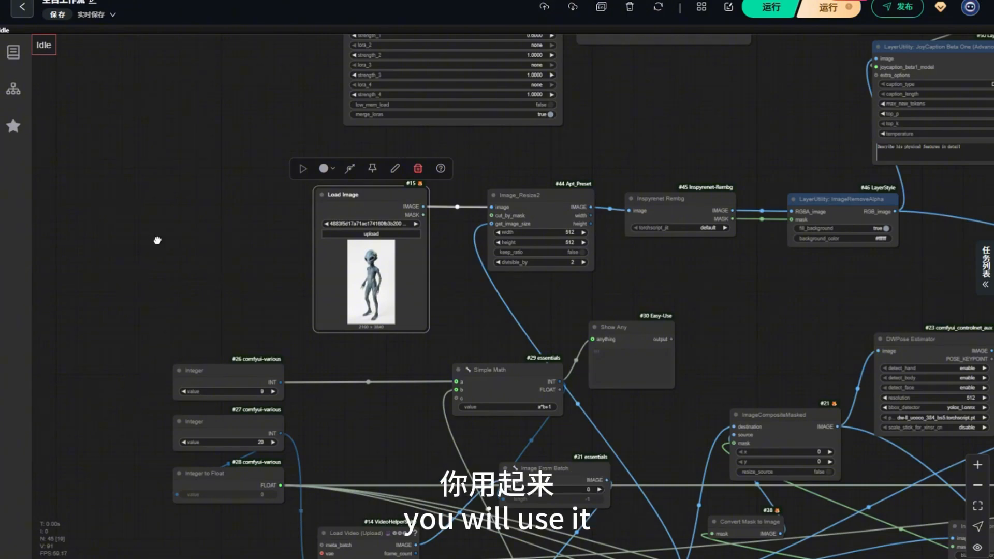
pyautogui.click(158, 240)
pyautogui.scroll(-7, 149, 188)
pyautogui.scroll(7, 149, 187)
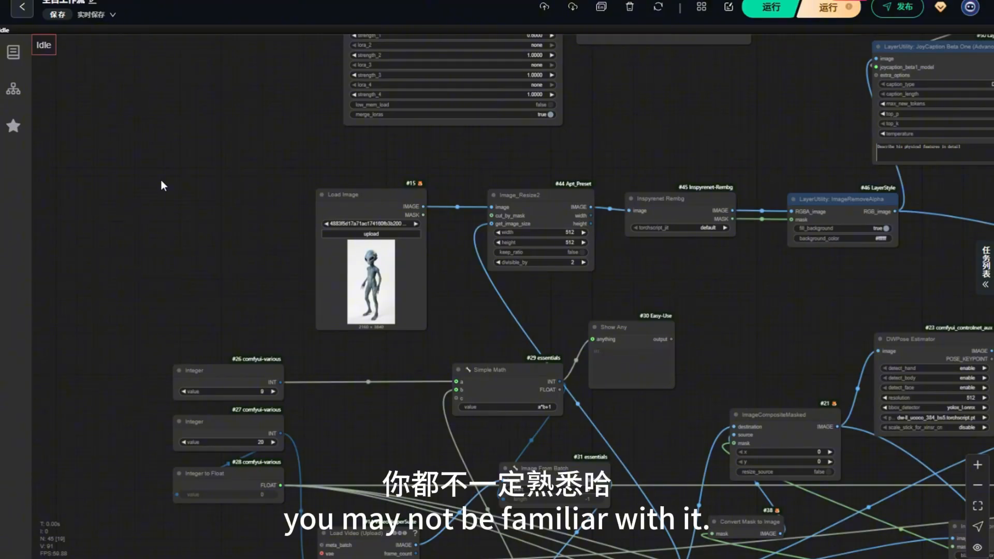
pyautogui.scroll(-8, 161, 180)
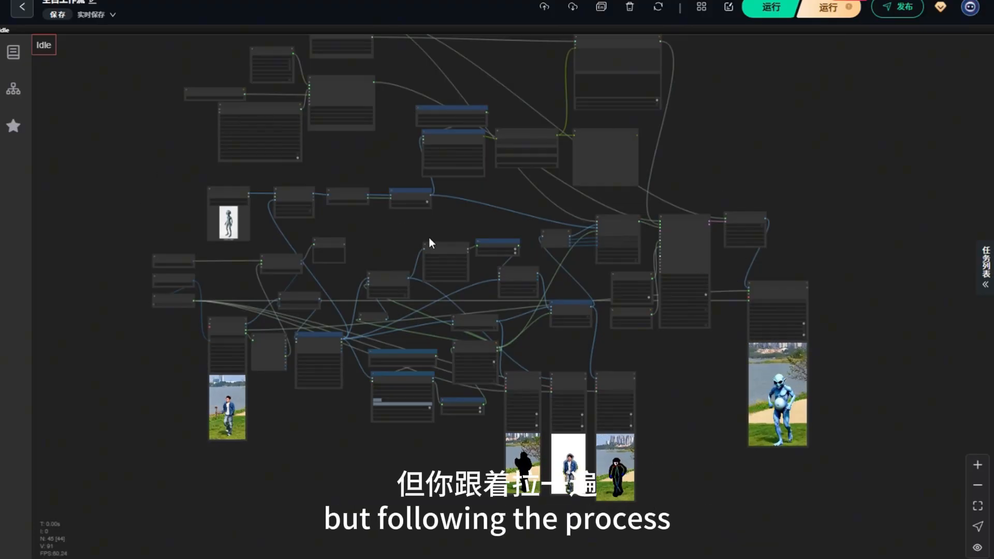
pyautogui.scroll(-4, 518, 259)
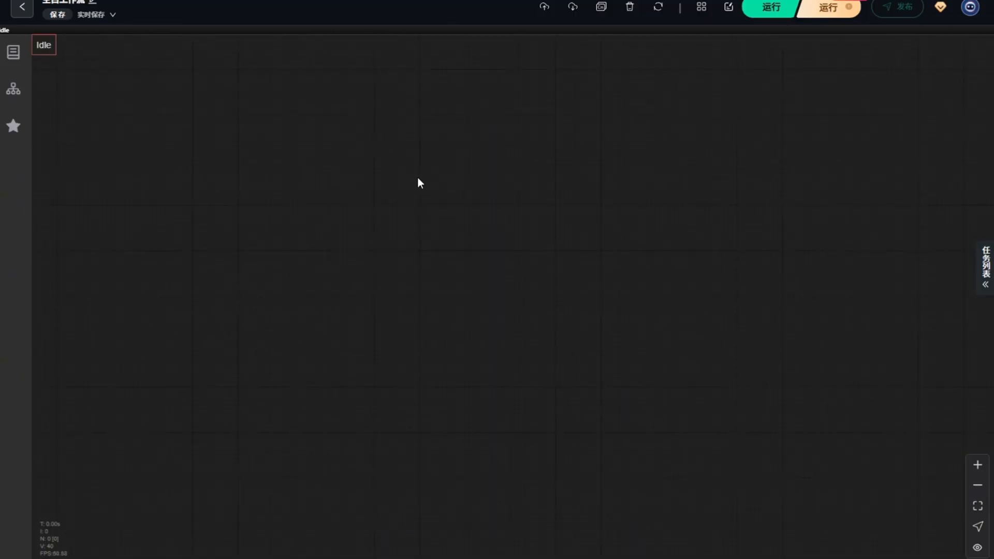
# - Add a WanVideo Model Loader node to the blank canvas and widen it so long model names fit
pyautogui.doubleClick(423, 185)
pyautogui.write('wan vid')
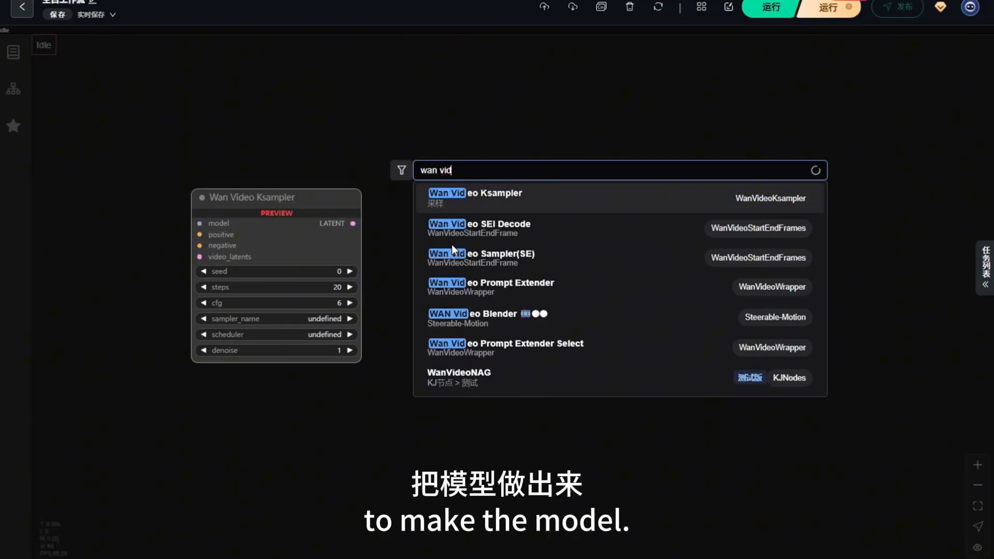
pyautogui.click(480, 207)
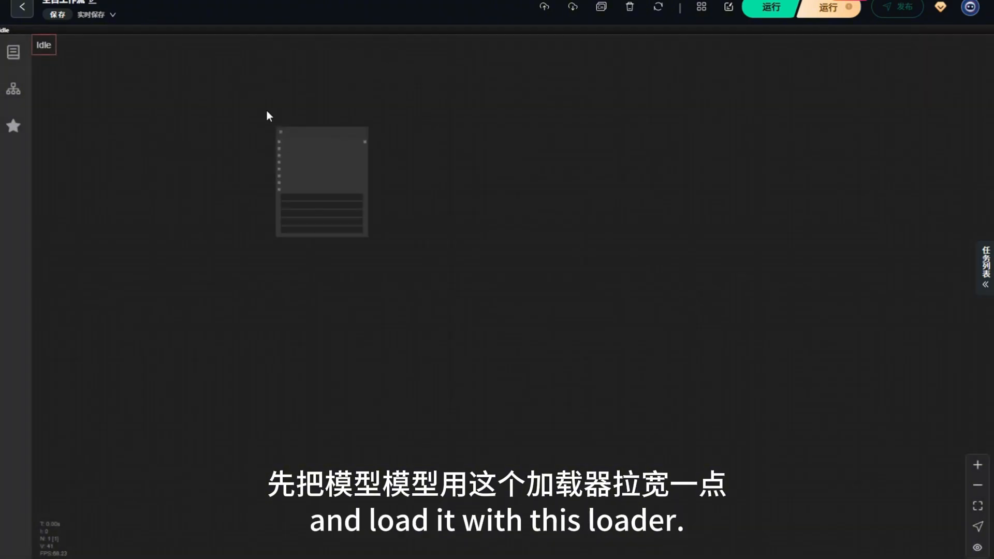
pyautogui.scroll(8, 266, 110)
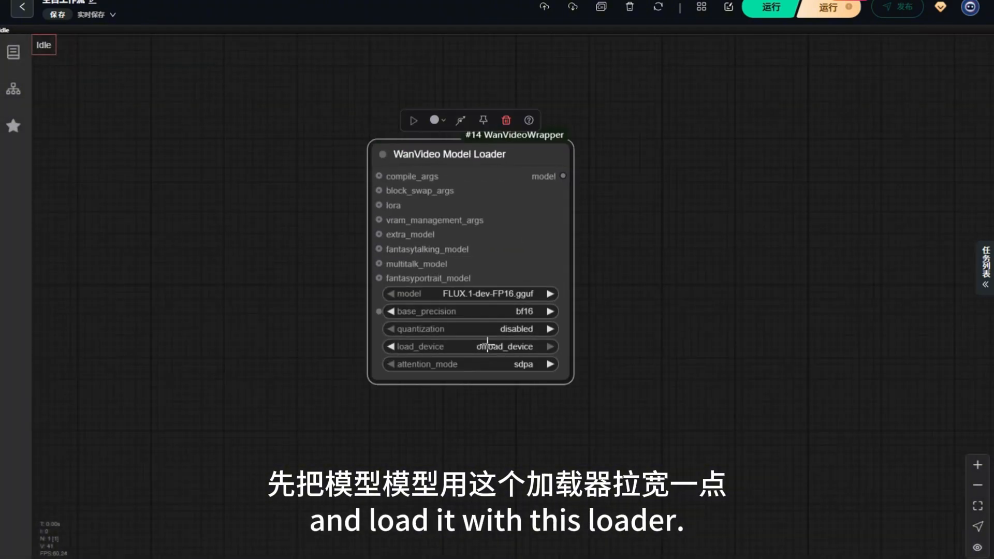
pyautogui.moveTo(570, 384); pyautogui.dragTo(676, 383)
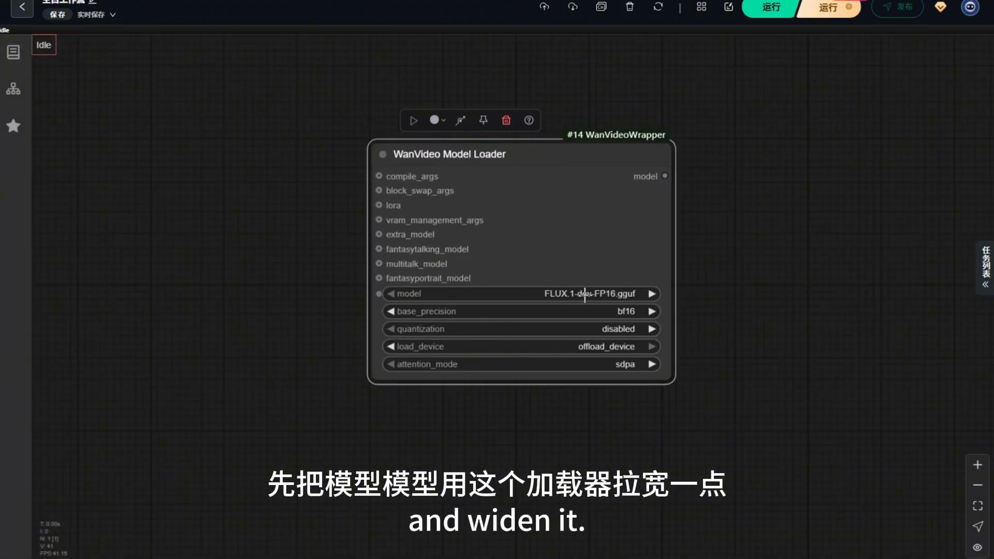
# - Set the WanVideo Model Loader's model to aniWan2114BFp8E4m3fn_i2v720p.safetensors
pyautogui.click(585, 293)
pyautogui.scroll(-3, 582, 392)
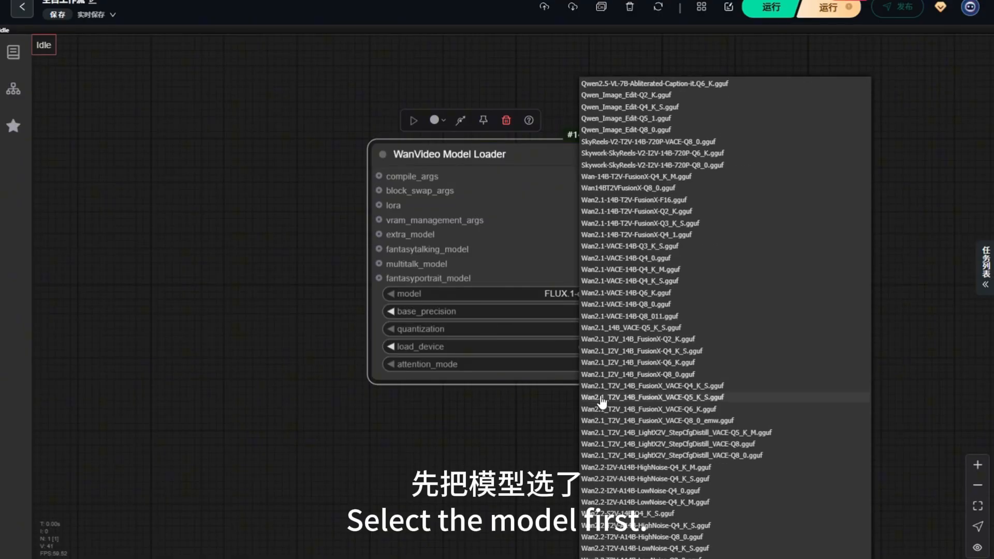
pyautogui.scroll(3, 613, 120)
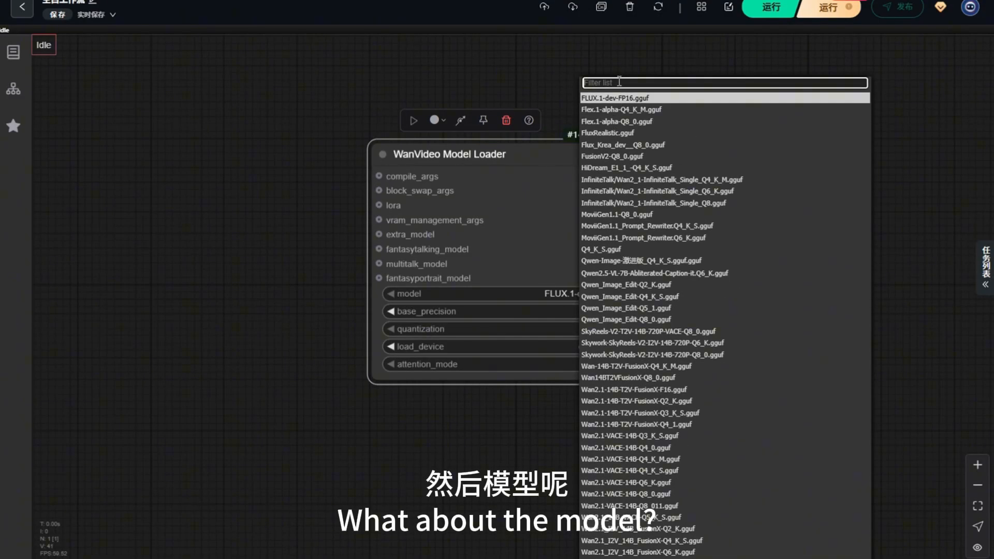
pyautogui.write('ani')
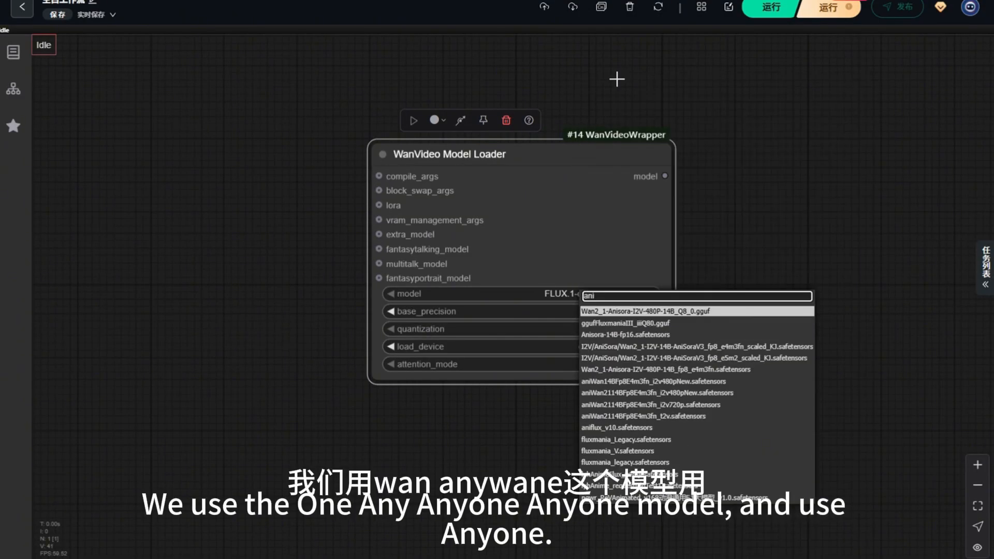
pyautogui.write('wan')
pyautogui.click(658, 335)
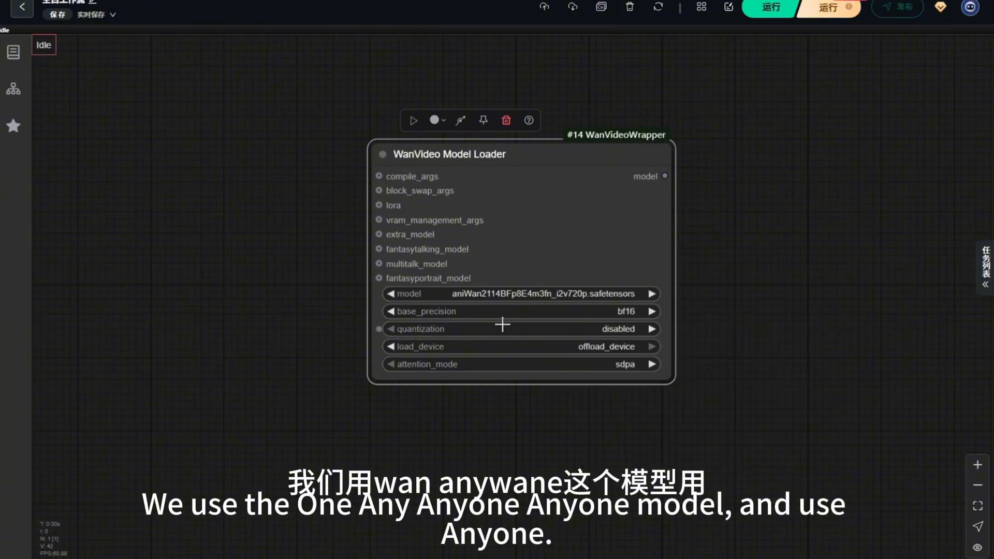
# - Set the model loader's base_precision to fp16_fast and its attention_mode to sageattn
pyautogui.click(633, 314)
pyautogui.click(623, 330)
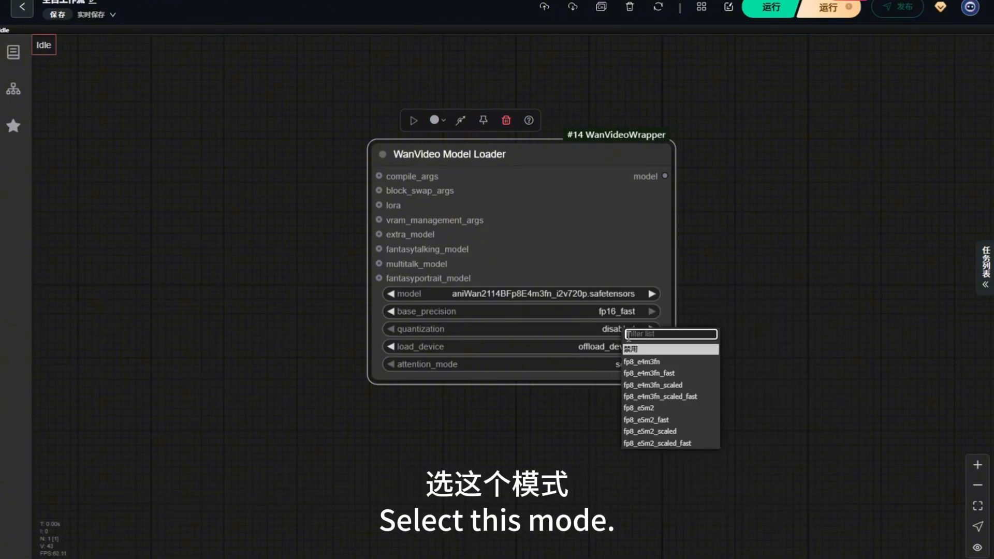
pyautogui.click(728, 291)
pyautogui.click(622, 364)
pyautogui.click(640, 419)
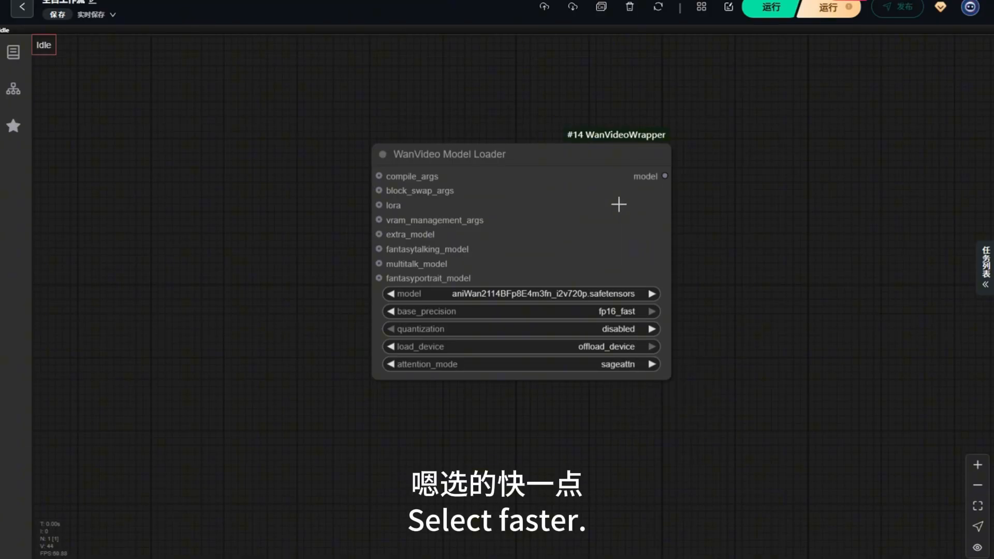
# - Add a WanVideo Block Swap node linked to the model loader's block_swap_args input
pyautogui.scroll(-9, 507, 231)
pyautogui.click(486, 228)
pyautogui.scroll(8, 486, 228)
pyautogui.moveTo(424, 203); pyautogui.dragTo(219, 106)
pyautogui.click(243, 177)
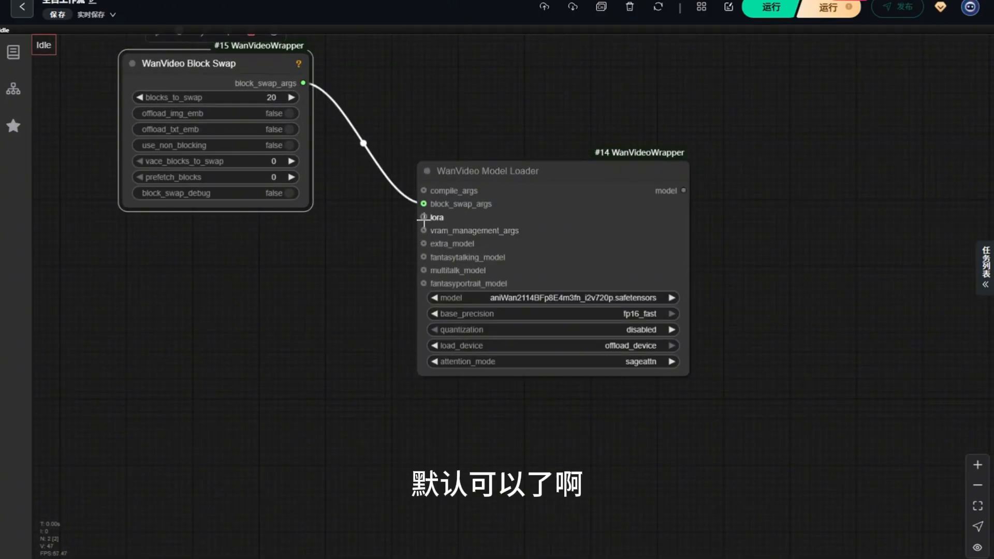
# - Add a WanVideo Lora Select Multi node linked to the model loader's lora input, widen it and align it below the Block Swap node
pyautogui.moveTo(450, 204); pyautogui.dragTo(200, 223)
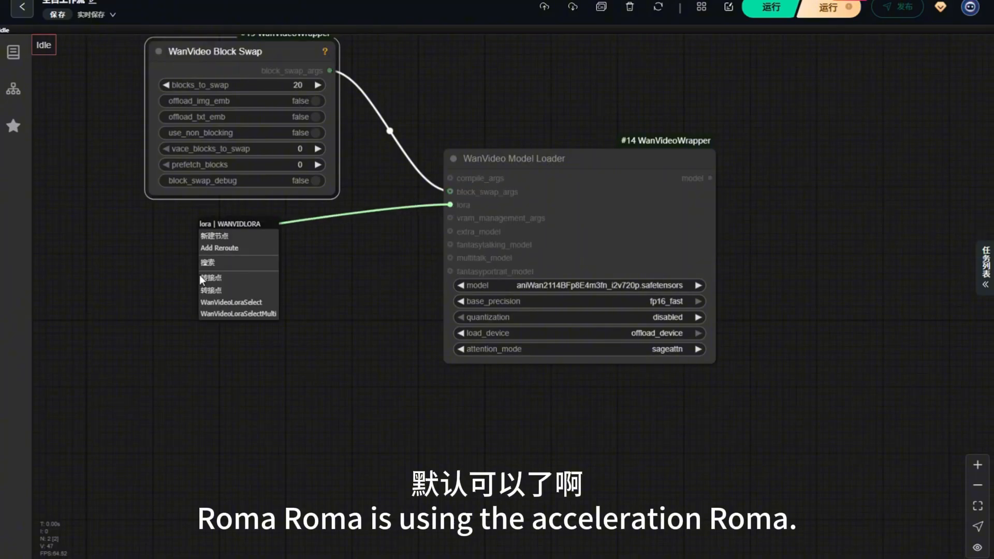
pyautogui.click(243, 313)
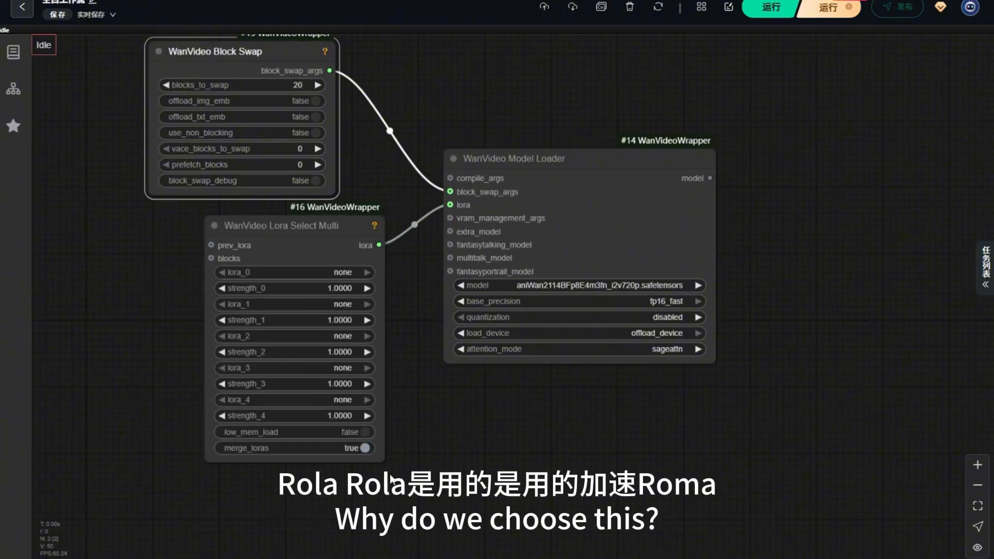
pyautogui.moveTo(384, 461); pyautogui.dragTo(438, 458)
pyautogui.moveTo(307, 237); pyautogui.dragTo(251, 230)
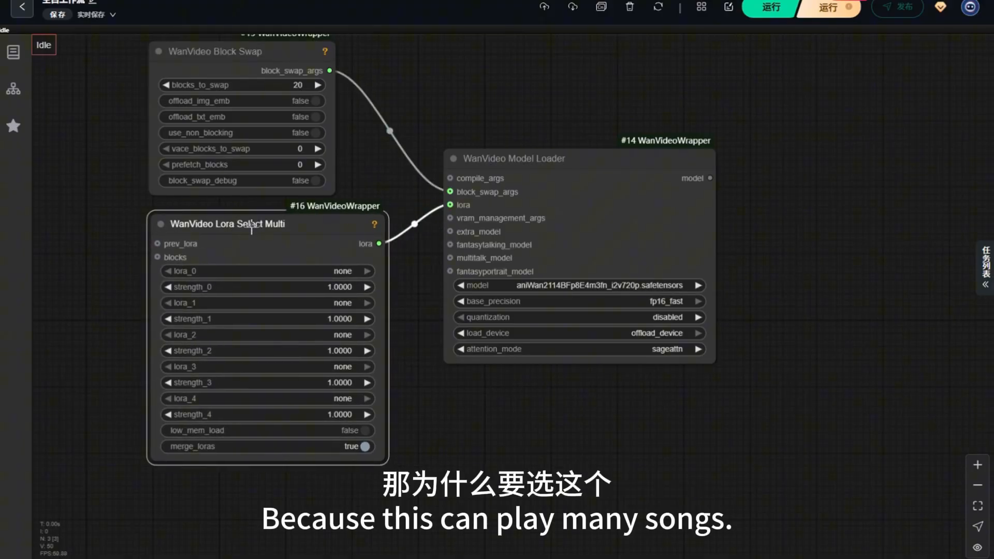
# - Set lora_0 to the favourited Wan21_I2V_14B_lightx2v_cfg_step_distill_lora_rank64 model with strength_0 at 0.6
pyautogui.click(250, 263)
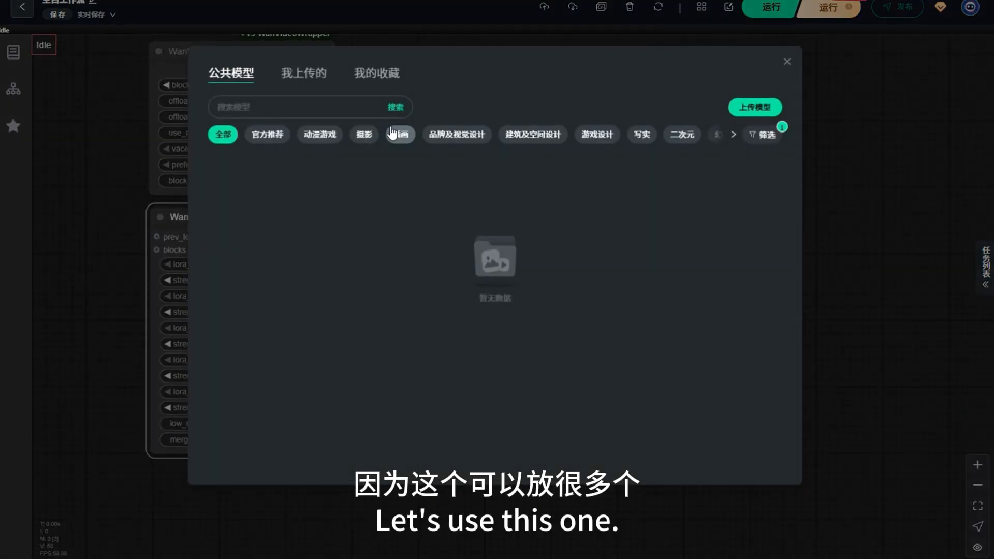
pyautogui.click(374, 82)
pyautogui.click(569, 317)
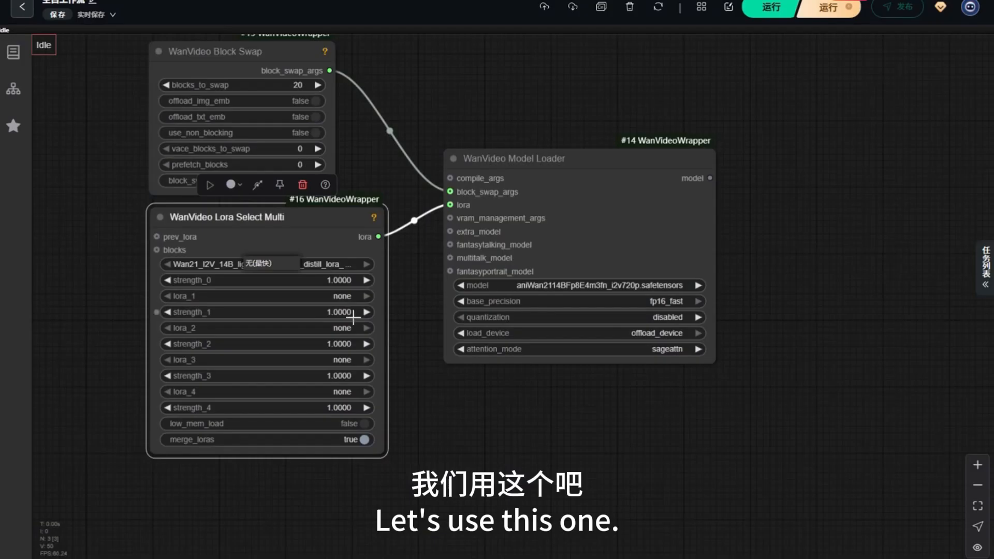
pyautogui.click(309, 278)
pyautogui.write('0.')
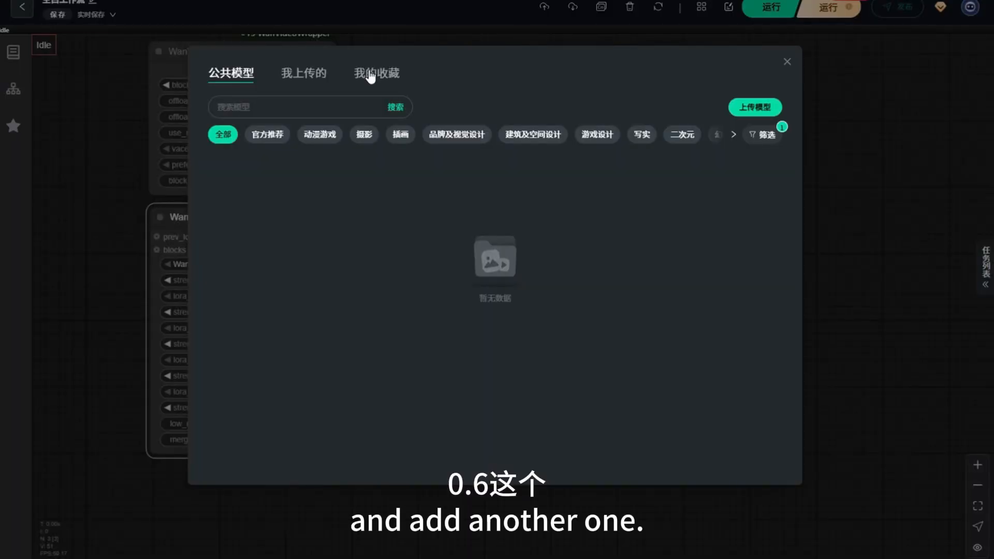
# - Set lora_1 to the favourited FastWan_T2V_14B_480p_lora_rank_64_bf16.safetensors with strength_1 at 0.6, and widen the LoRA node
pyautogui.click(370, 77)
pyautogui.click(578, 397)
pyautogui.scroll(2, 291, 310)
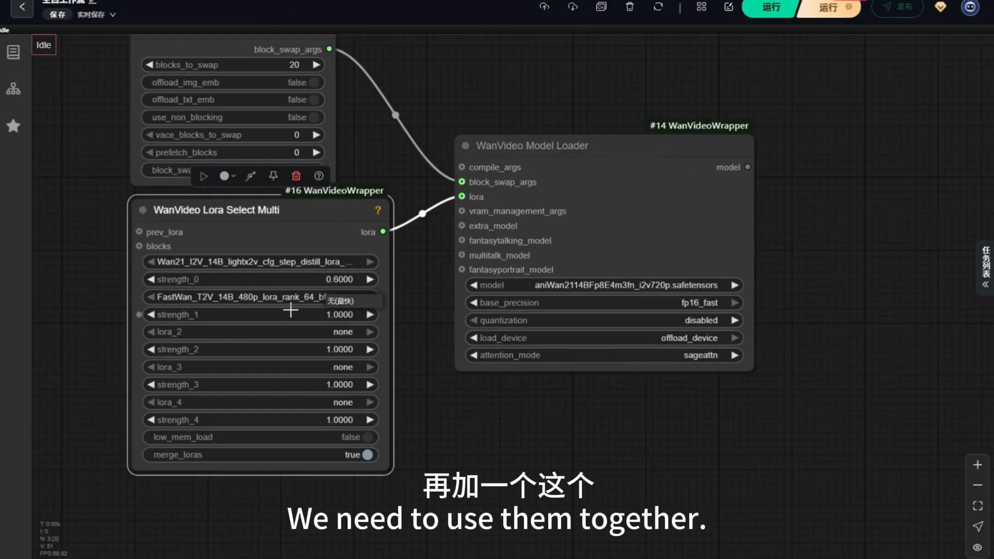
pyautogui.click(291, 310)
pyautogui.write('0.6')
pyautogui.press('Return')
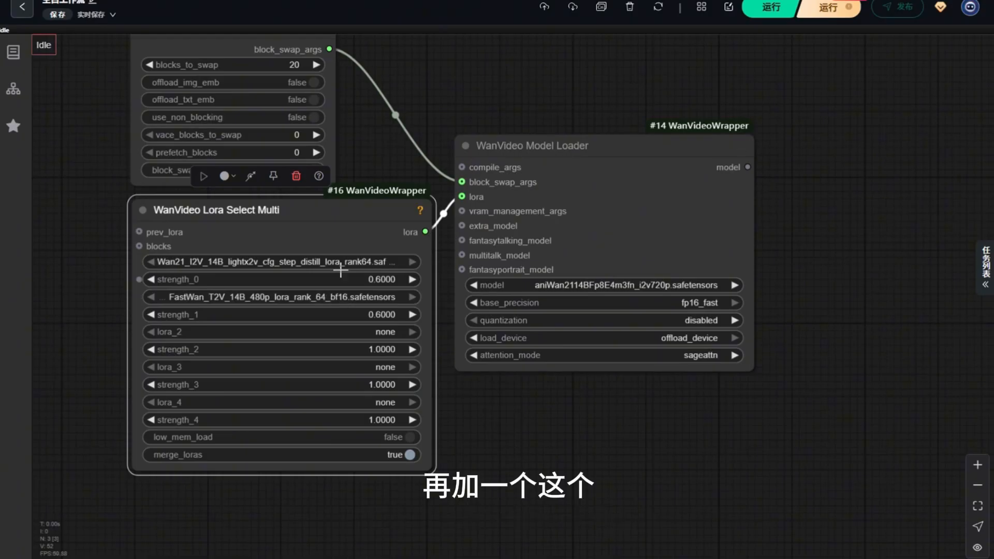
# - Add a WanVideo VACE Module Select node linked to the model loader's extra_model input, widen it and move it clear of the LoRA node
pyautogui.scroll(-1, 280, 264)
pyautogui.moveTo(474, 221); pyautogui.dragTo(91, 228)
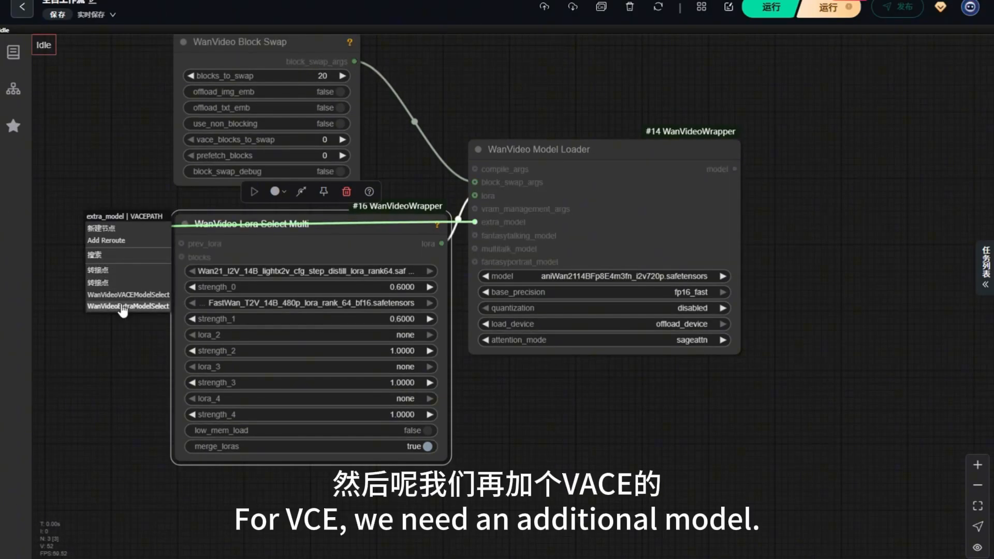
pyautogui.click(125, 294)
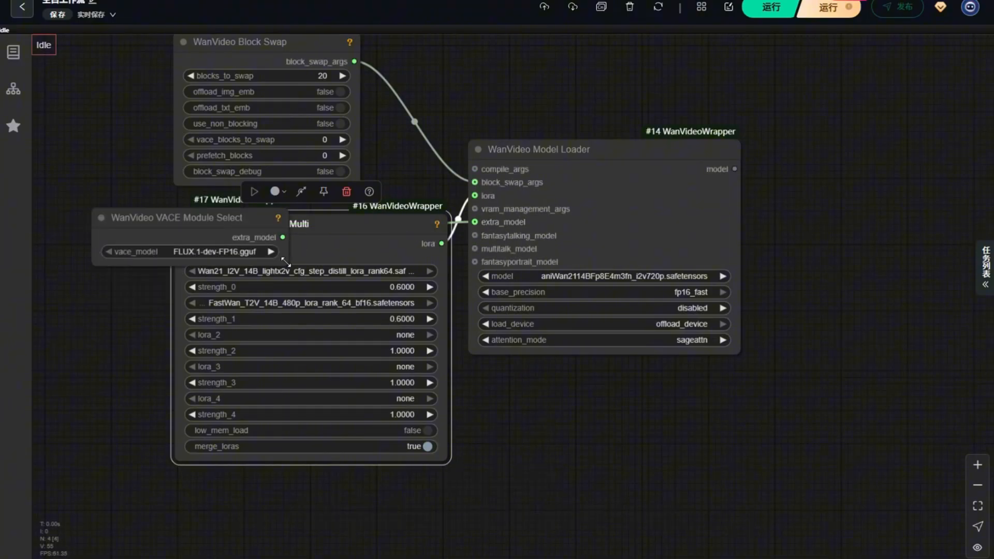
pyautogui.moveTo(286, 263); pyautogui.dragTo(346, 263)
pyautogui.scroll(-3, 532, 183)
pyautogui.moveTo(265, 212); pyautogui.dragTo(116, 202)
# - Set the VACE Module Select's vace_model to Wan2.1_T2V_14B_FusionX_VACE-FP16.safetensors
pyautogui.click(165, 232)
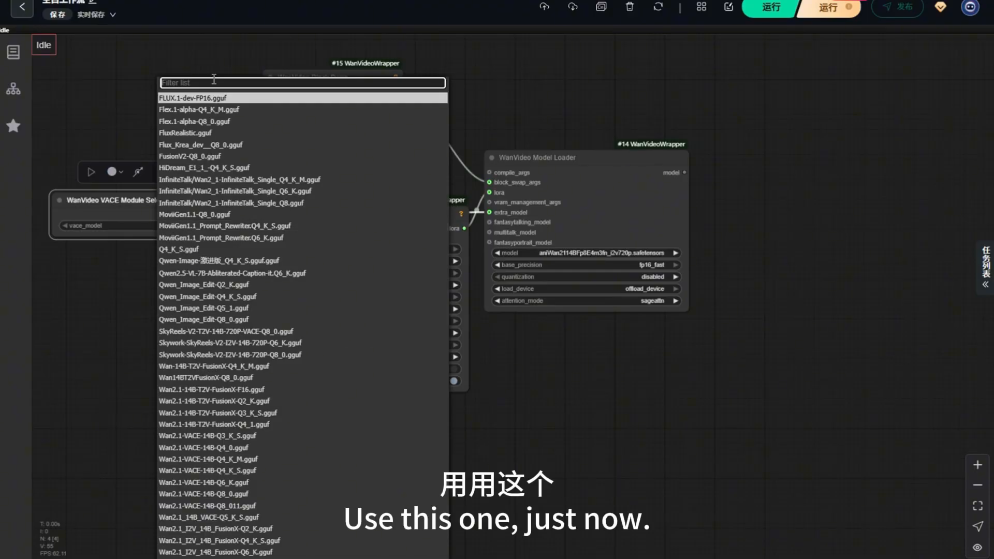
pyautogui.write('vace')
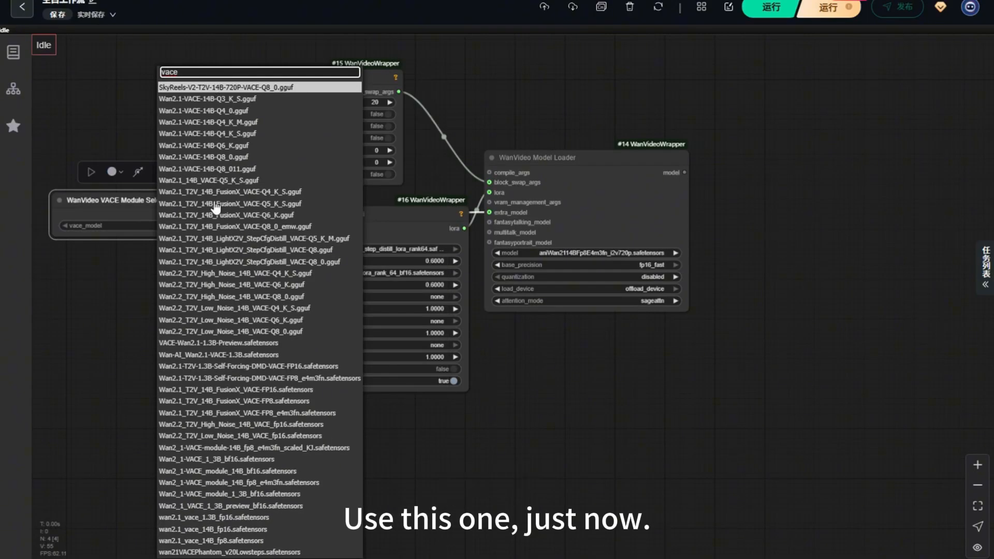
pyautogui.click(234, 389)
# - Add a WanVideo T5 Text Encoder Loader node in the empty area above the model loader
pyautogui.moveTo(546, 75); pyautogui.dragTo(455, 295)
pyautogui.doubleClick(444, 219)
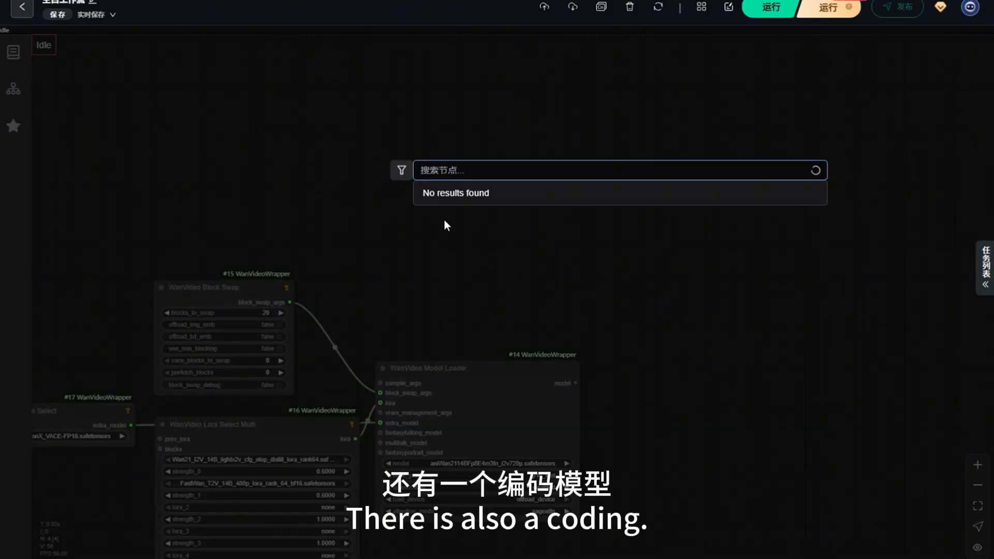
pyautogui.write('wan video te')
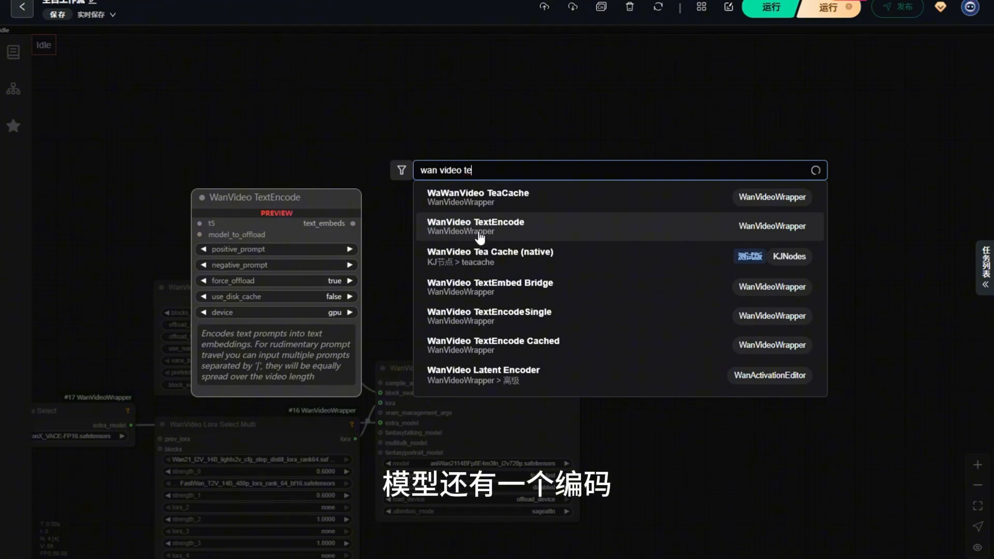
pyautogui.click(479, 228)
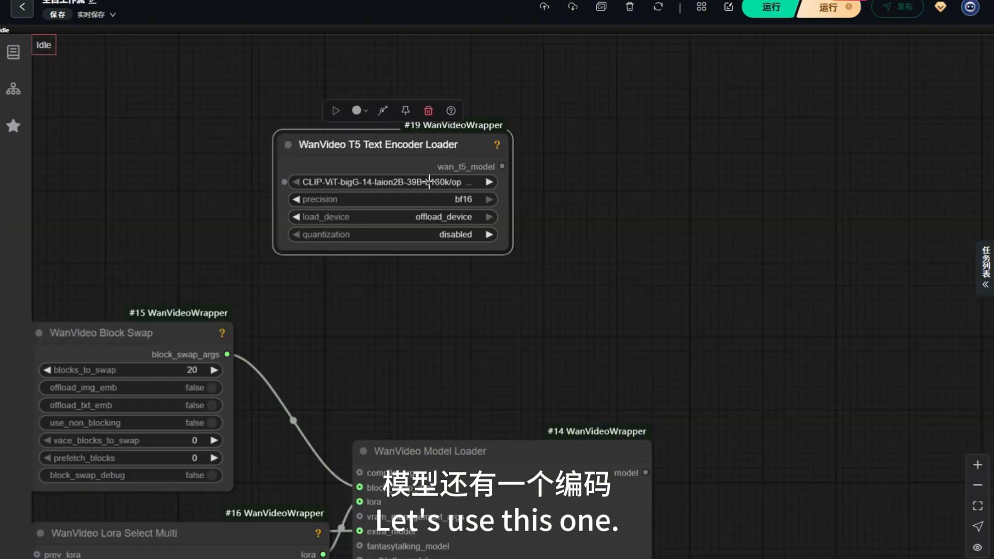
# - Set the T5 Text Encoder Loader's model_name to umt5-xxl-enc-bf16.safetensors and position the node above the Block Swap node
pyautogui.click(393, 182)
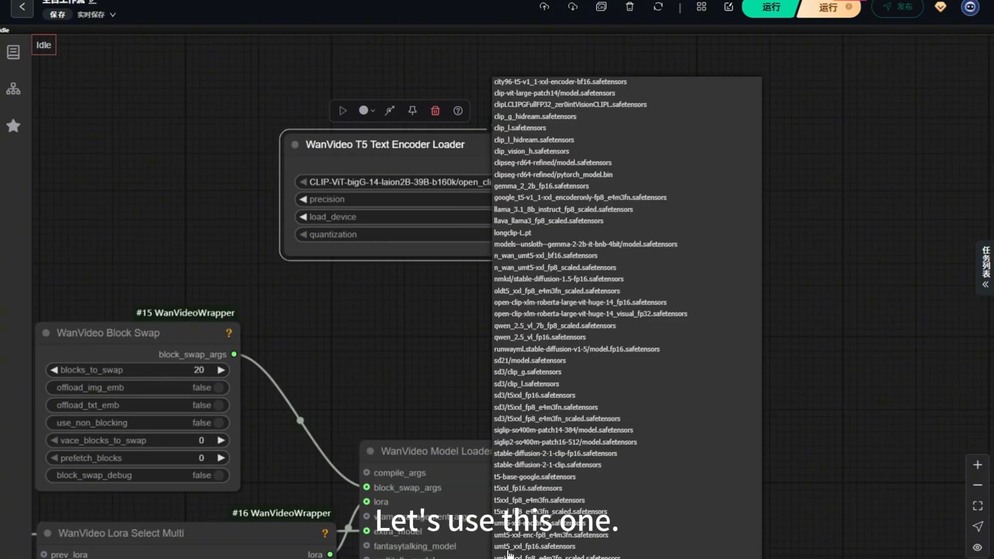
pyautogui.click(599, 524)
pyautogui.moveTo(450, 149); pyautogui.dragTo(309, 166)
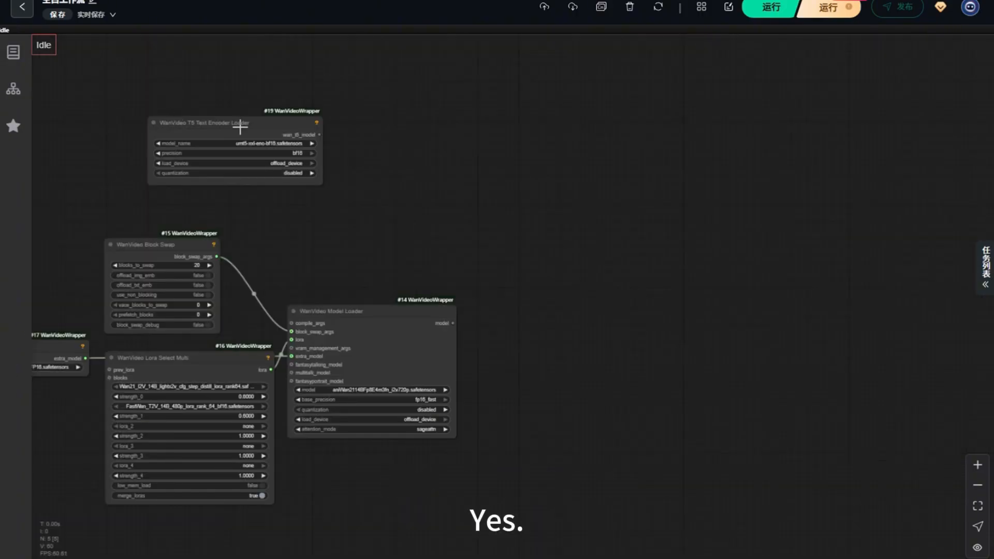
pyautogui.moveTo(239, 128); pyautogui.dragTo(222, 128)
# - Add a WanVideo VAE Loader node with model_name set to Wan2_1_VAE_bf16.safetensors
pyautogui.doubleClick(340, 220)
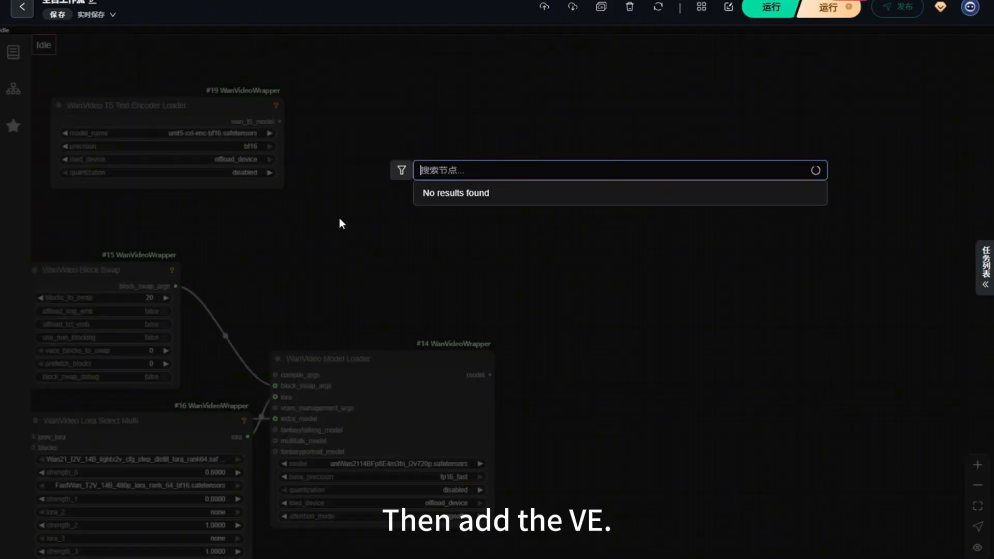
pyautogui.write('v')
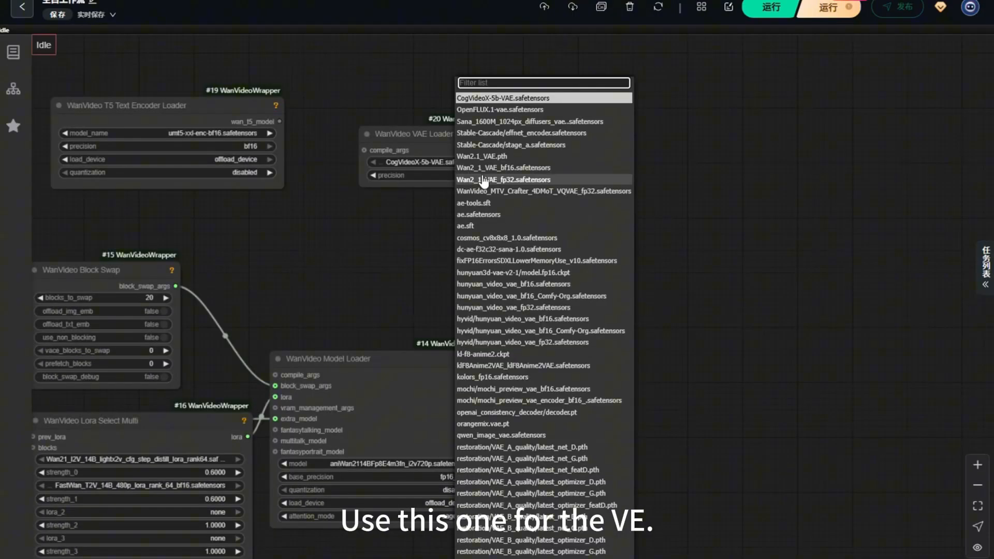
pyautogui.click(485, 170)
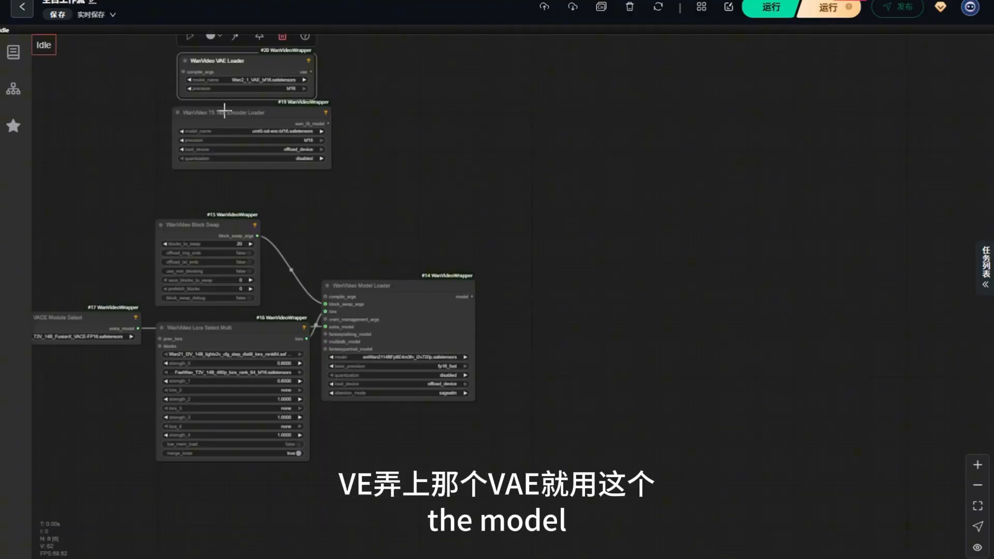
# - Stack the VAE Loader and T5 Text Encoder Loader nodes directly above the WanVideo Model Loader
pyautogui.moveTo(223, 109); pyautogui.dragTo(211, 142)
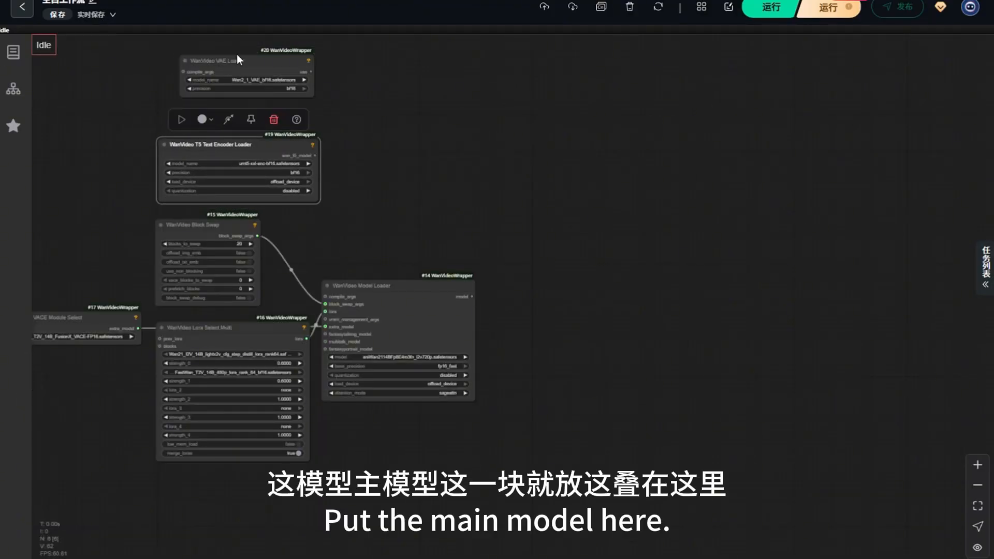
pyautogui.moveTo(238, 65); pyautogui.dragTo(305, 70)
pyautogui.moveTo(237, 150); pyautogui.dragTo(396, 212)
pyautogui.moveTo(328, 71); pyautogui.dragTo(408, 142)
# - Add a WanVideo TextEncode node to the right of the loader nodes
pyautogui.scroll(-3, 222, 127)
pyautogui.moveTo(600, 197); pyautogui.dragTo(537, 195)
pyautogui.doubleClick(537, 195)
pyautogui.write('bi')
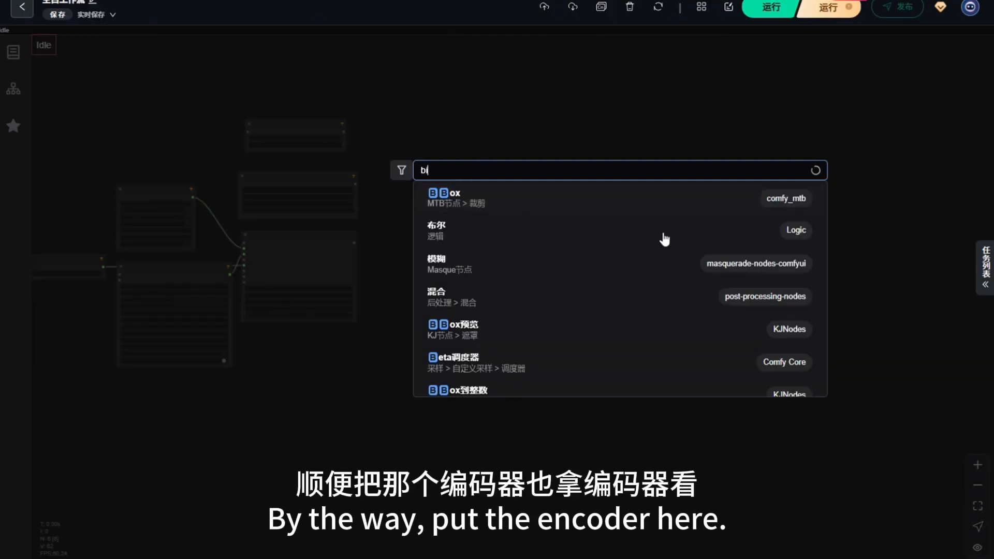
pyautogui.press('BackSpace')
pyautogui.press('BackSpace')
pyautogui.write('t5')
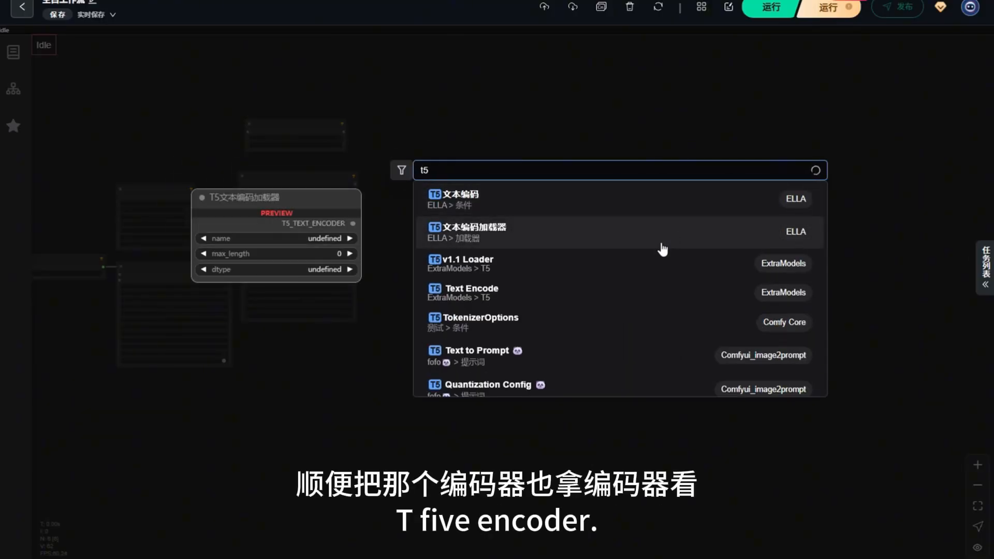
pyautogui.click(661, 243)
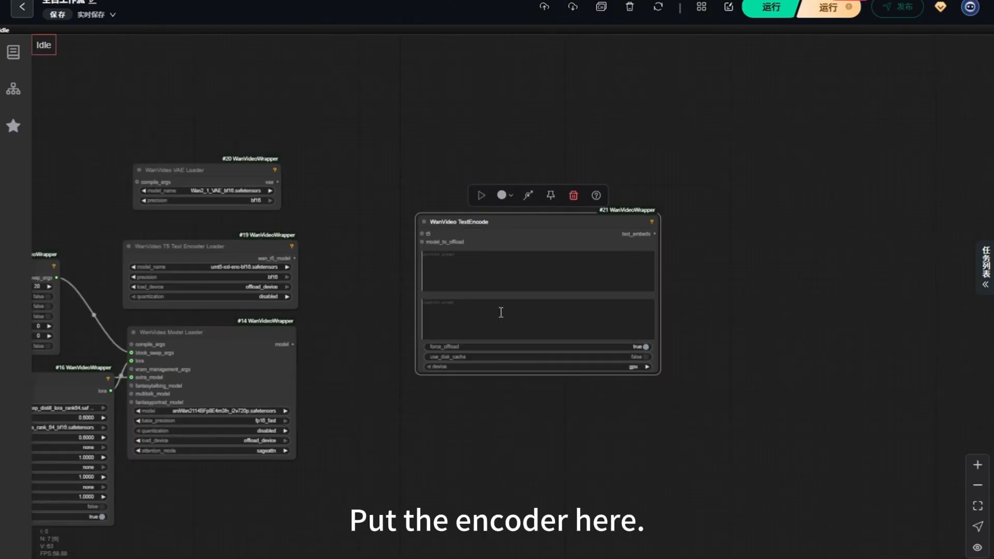
# - Add a WanVideo VACE Encode node in the empty area below the TextEncode node
pyautogui.scroll(-5, 484, 223)
pyautogui.scroll(-2, 447, 190)
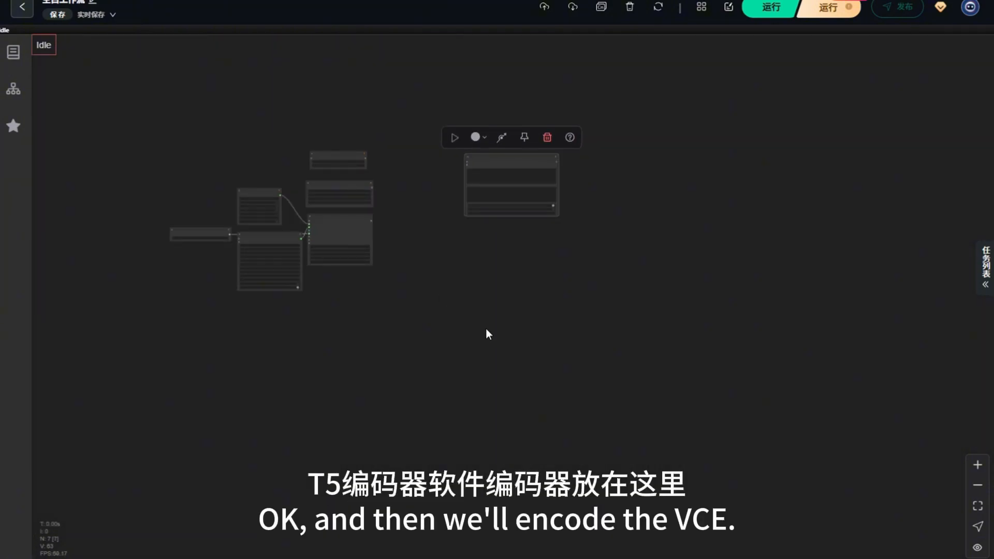
pyautogui.doubleClick(486, 371)
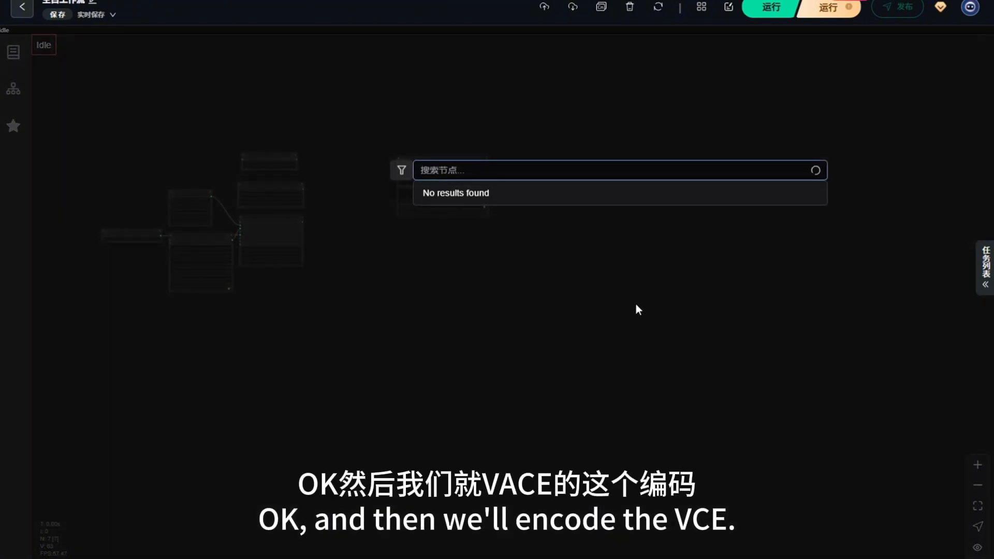
pyautogui.write('vace')
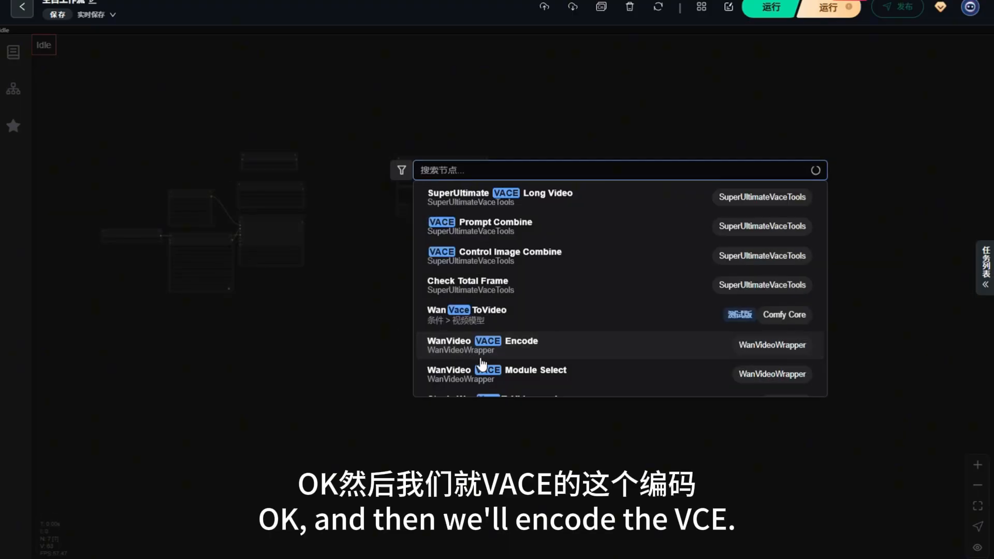
pyautogui.click(481, 352)
pyautogui.scroll(10, 510, 368)
pyautogui.scroll(5, 513, 371)
pyautogui.moveTo(514, 371); pyautogui.dragTo(477, 228)
# - Add a WanVideo Sampler node to the right of the VACE Encode node, followed by a WanVideo Decode node
pyautogui.doubleClick(552, 282)
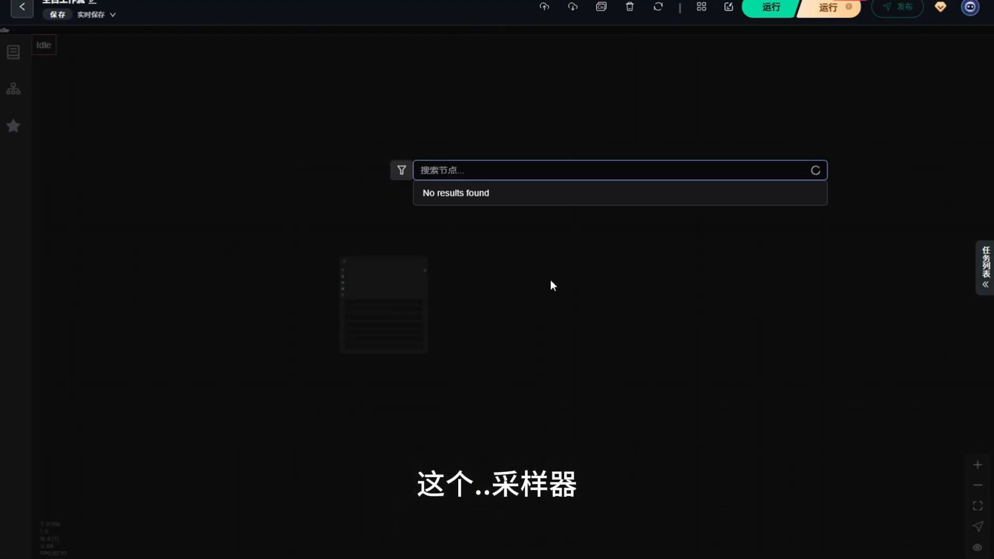
pyautogui.write('wan video sam')
pyautogui.click(510, 223)
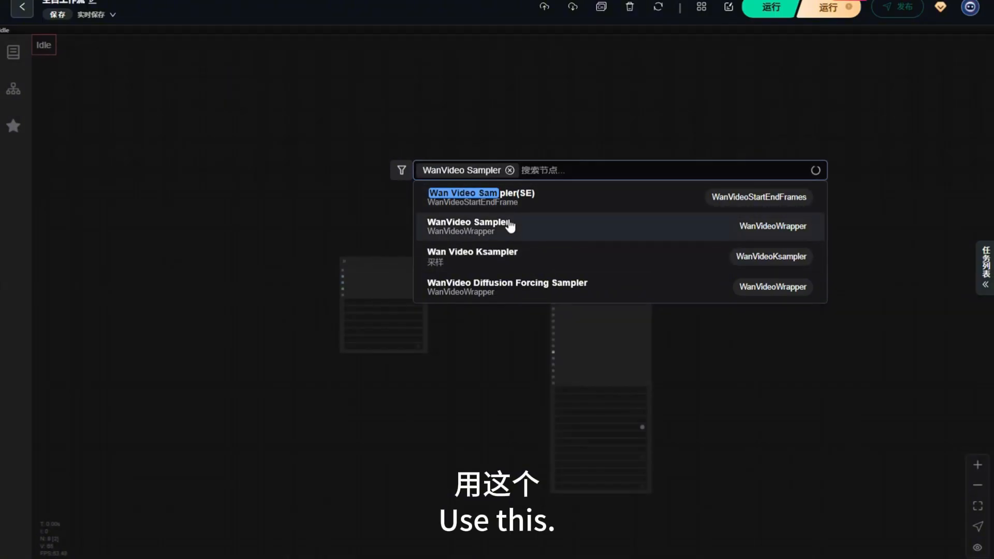
pyautogui.moveTo(570, 275); pyautogui.dragTo(508, 259)
pyautogui.doubleClick(648, 278)
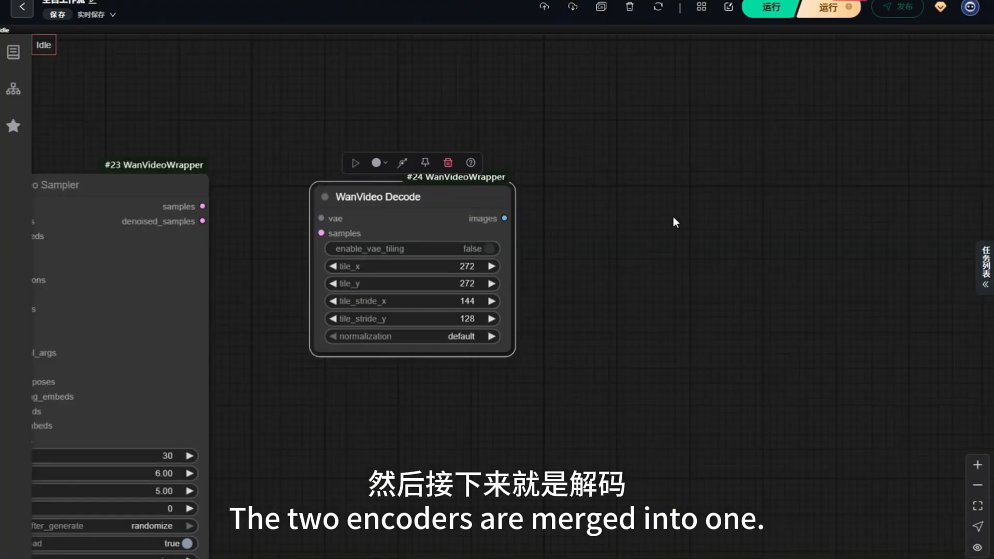
# - Add a node that combines the decoded frames into a video to the right of the WanVideo Decode node
pyautogui.doubleClick(679, 242)
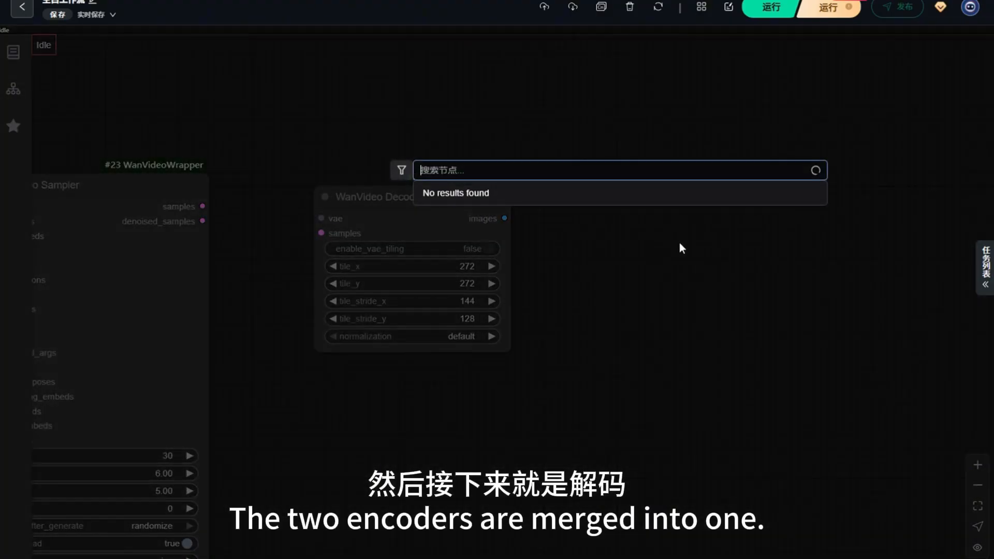
pyautogui.write('保存wi5')
pyautogui.doubleClick(426, 170)
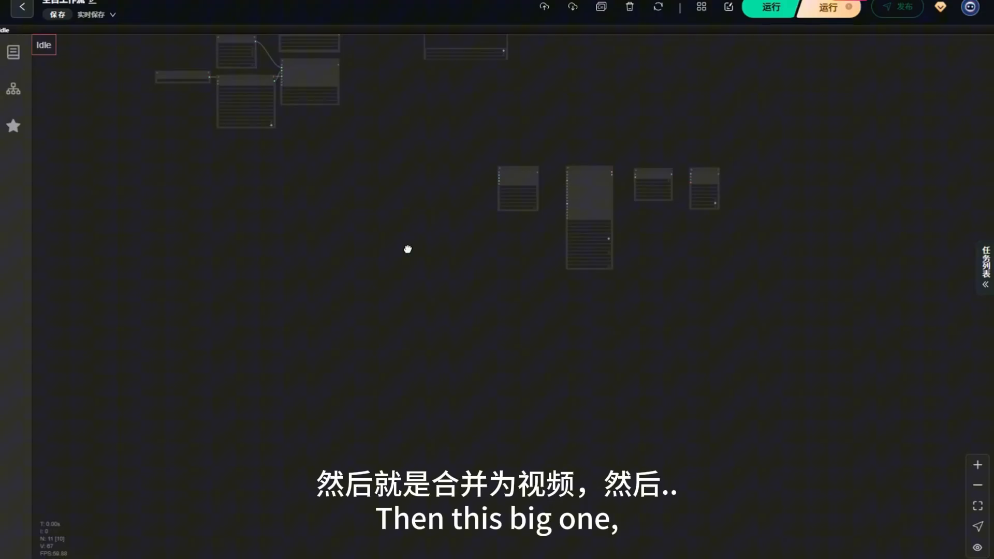
# - Add a 加载图像 (Load Image) node in the empty area below the model loader nodes
pyautogui.moveTo(408, 248); pyautogui.dragTo(425, 263)
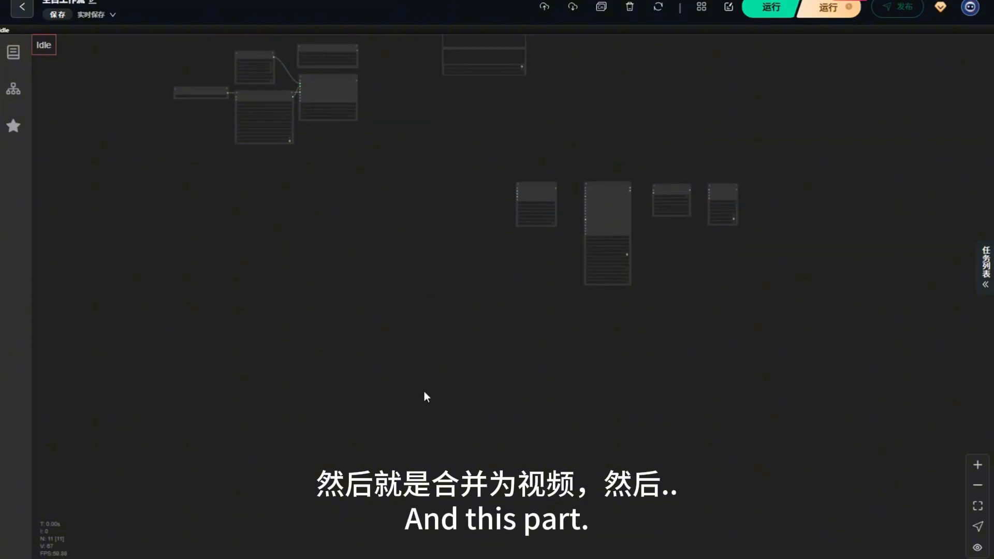
pyautogui.moveTo(257, 209); pyautogui.dragTo(269, 207)
pyautogui.doubleClick(223, 178)
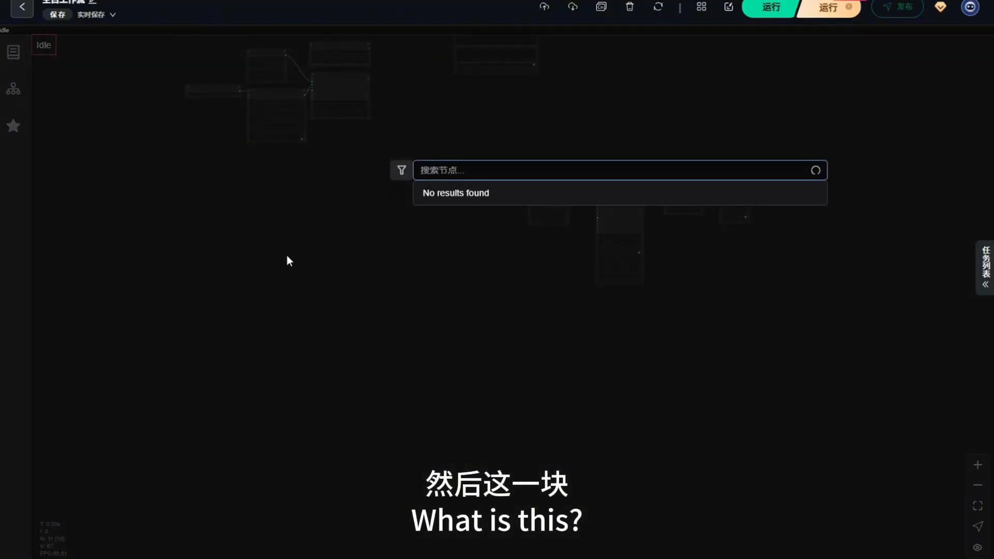
pyautogui.write('t')
pyautogui.press('BackSpace')
pyautogui.write('jia')
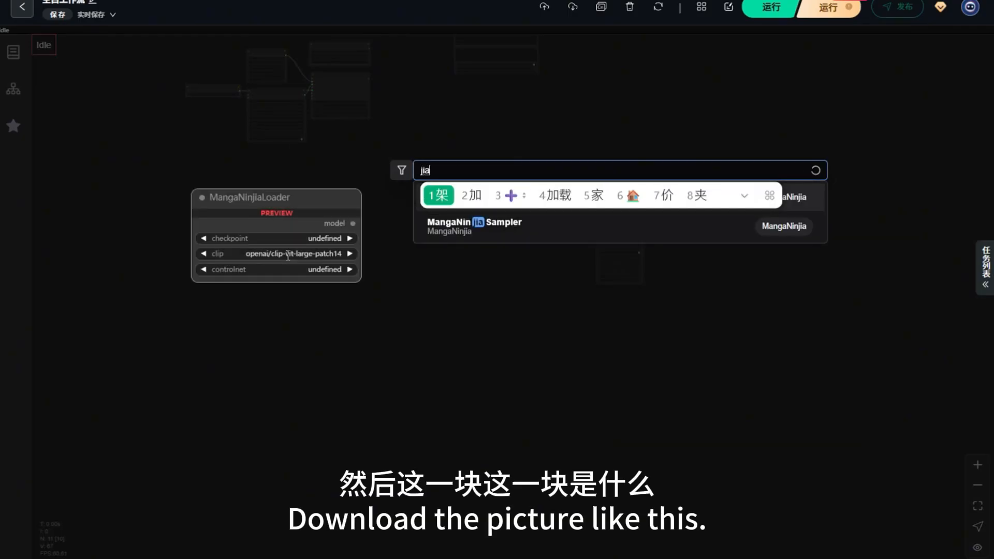
pyautogui.write('加载图像')
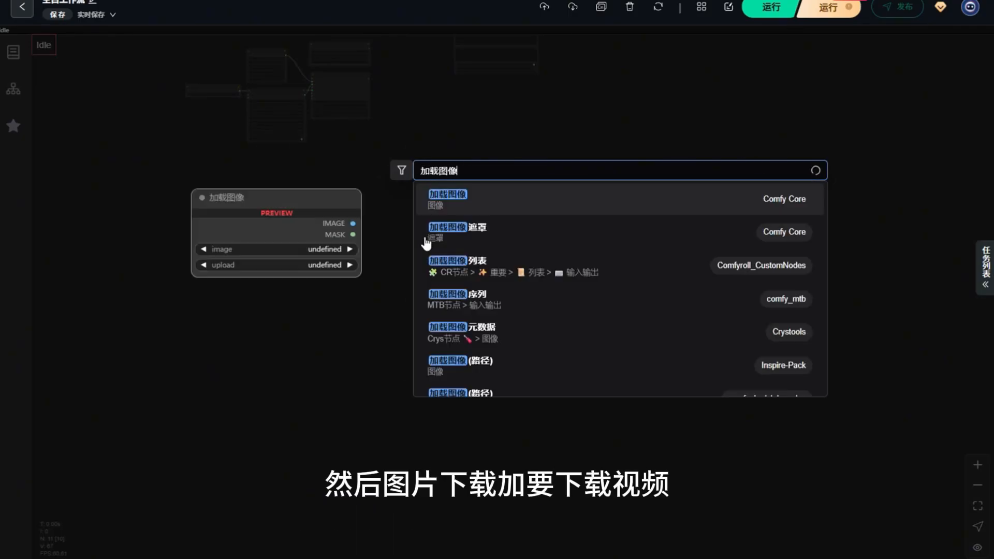
pyautogui.click(452, 200)
# - Add the VideoHelperSuite 加载视频 (Load Video) node below the image loading node
pyautogui.doubleClick(342, 291)
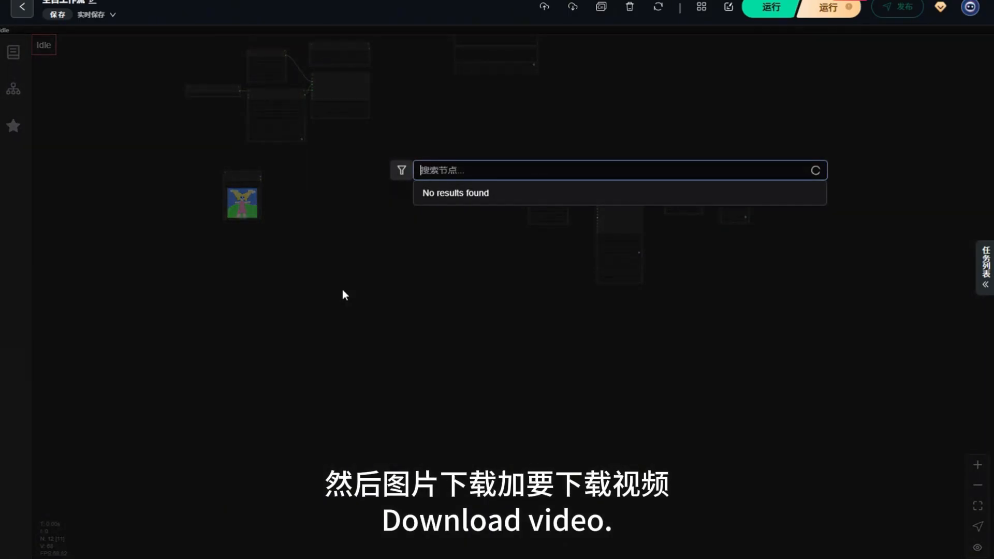
pyautogui.write('加载')
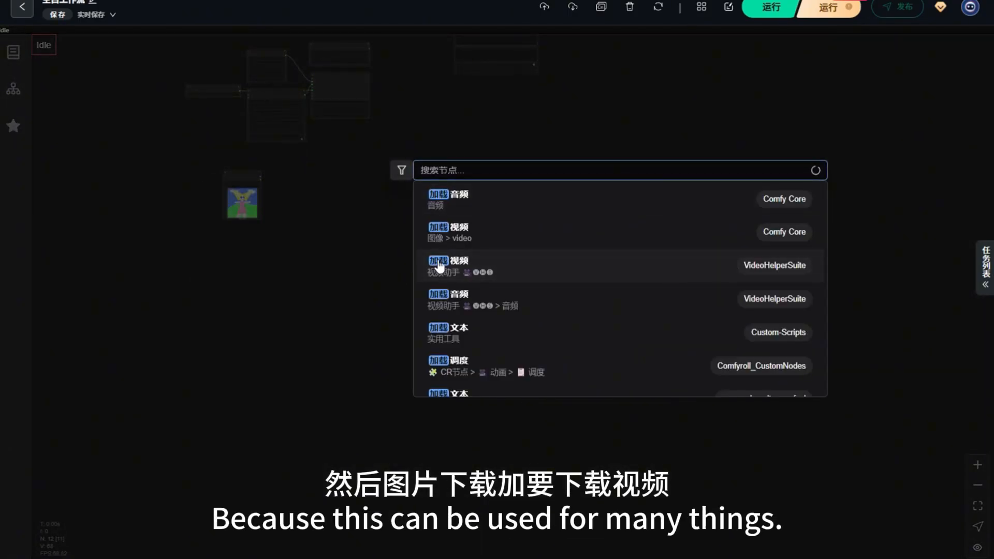
pyautogui.click(439, 266)
pyautogui.scroll(5, 240, 290)
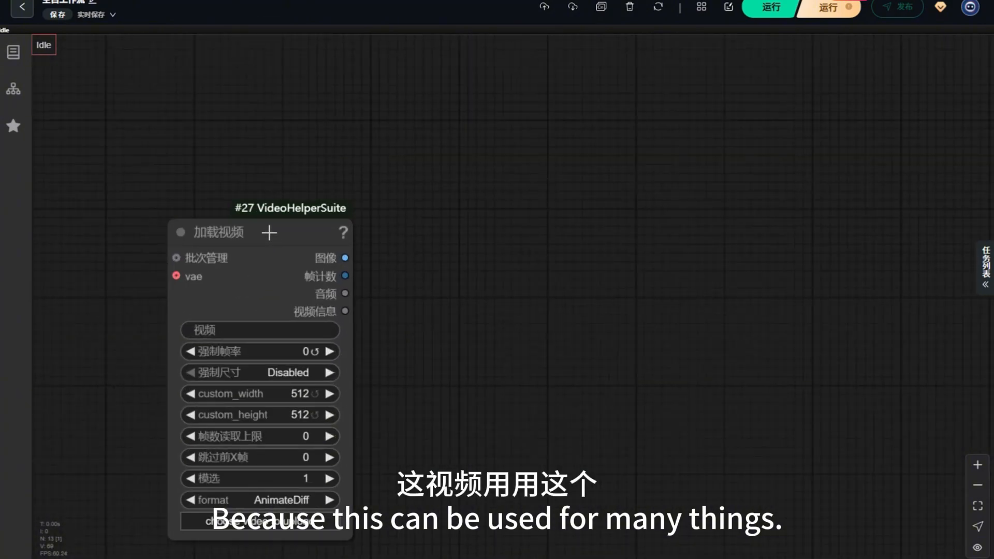
pyautogui.scroll(-5, 248, 277)
pyautogui.scroll(-3, 253, 238)
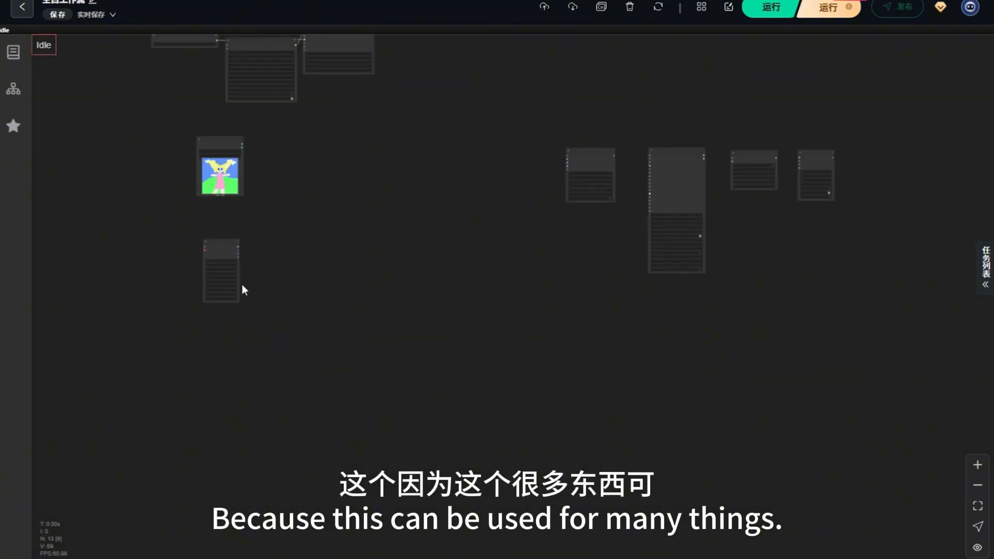
# - Add a LayerMask: SegmentAnythingUltra V3(Advance) node to the right of the video loading node
pyautogui.doubleClick(361, 336)
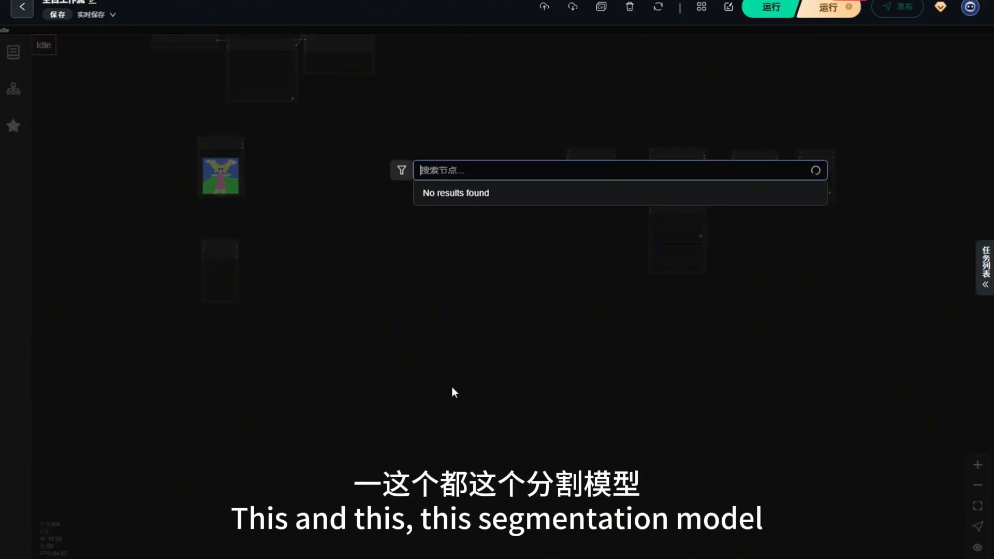
pyautogui.write('segment any')
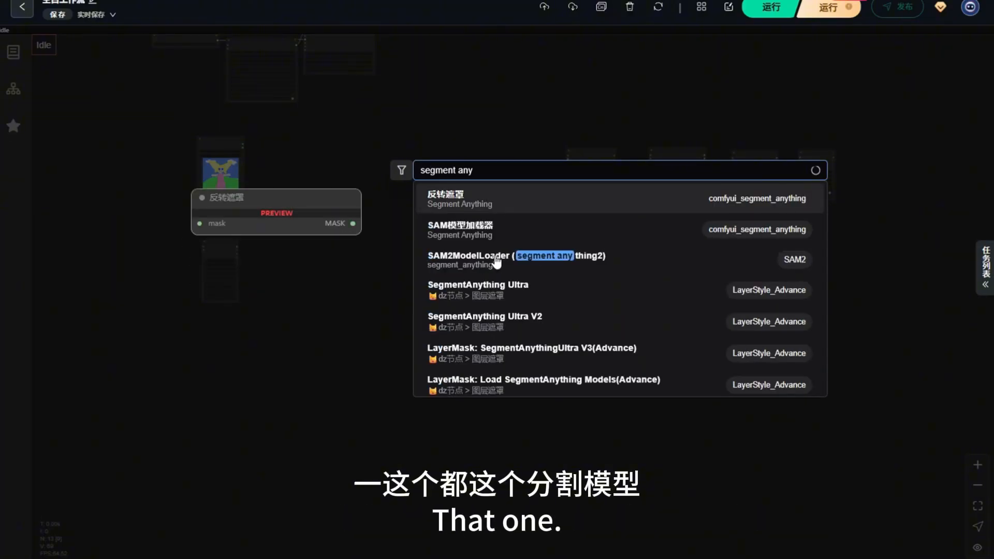
pyautogui.write('thing')
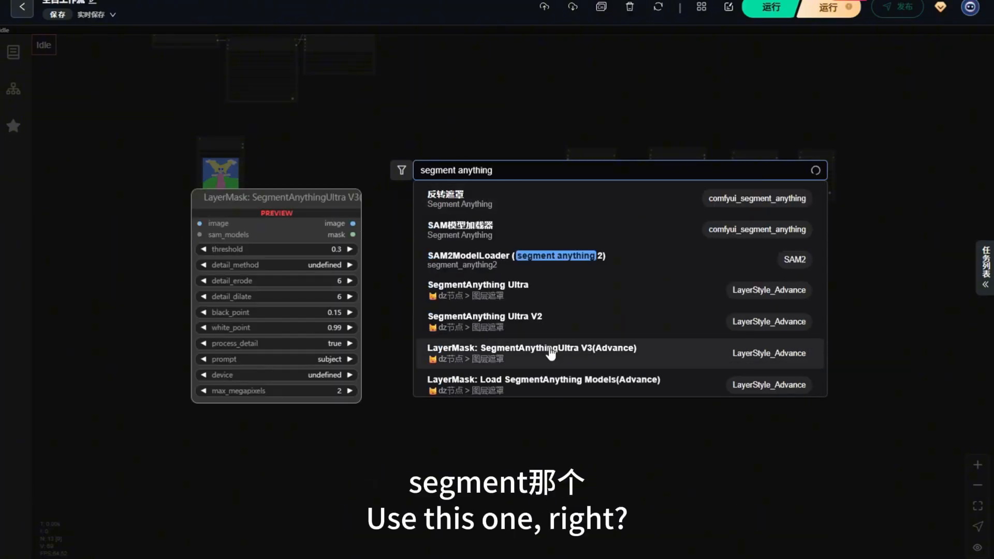
pyautogui.click(619, 354)
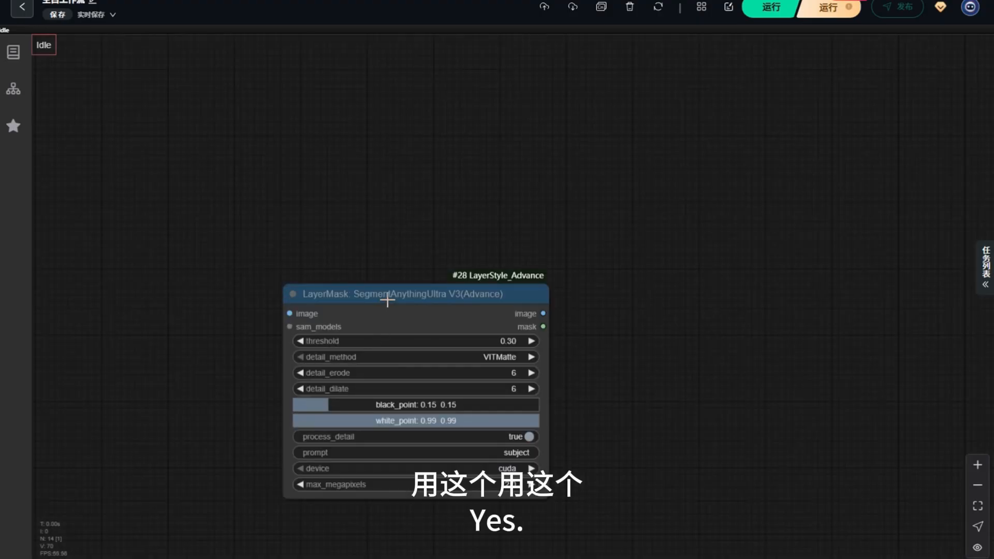
# - Create a Load SegmentAnything Models(Advance) node from the mask node's sam_models input, keep sam_vit_h (2.56GB), and place it directly above
pyautogui.click(241, 294)
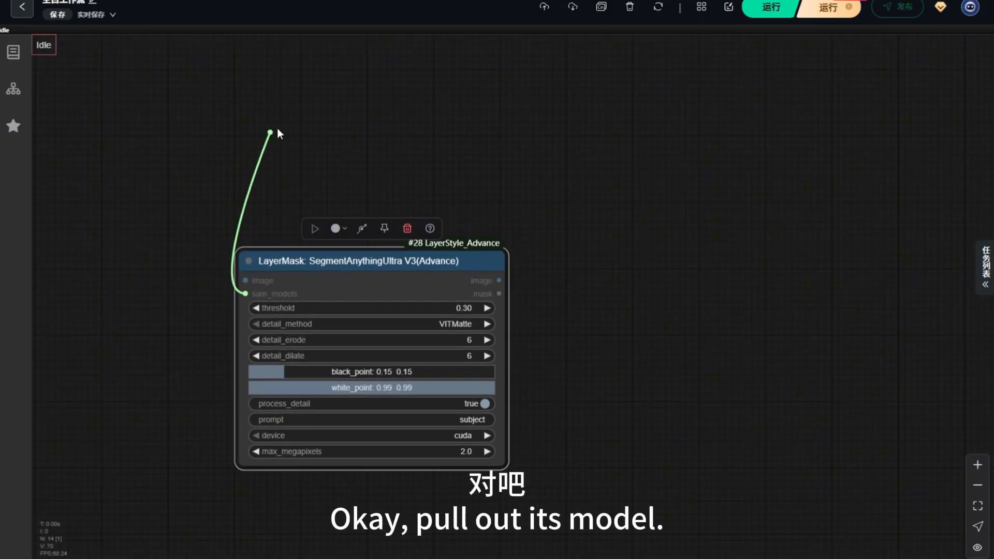
pyautogui.moveTo(277, 133); pyautogui.dragTo(300, 103)
pyautogui.click(352, 189)
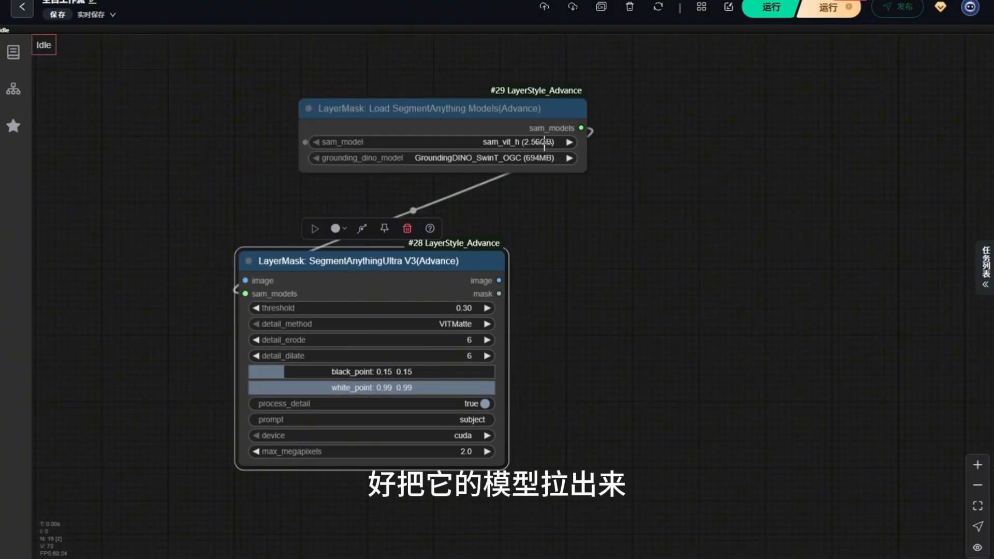
pyautogui.click(537, 141)
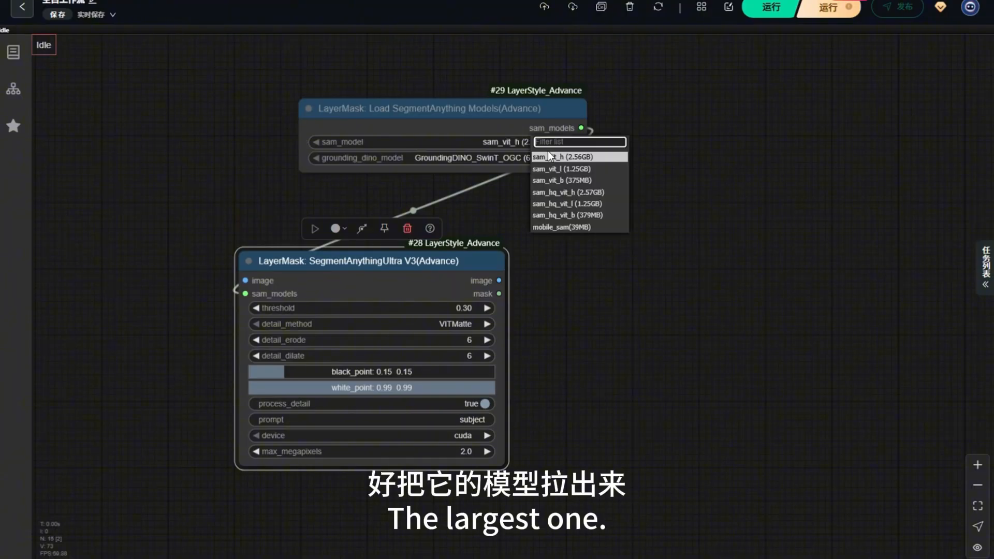
pyautogui.click(514, 115)
pyautogui.moveTo(512, 113); pyautogui.dragTo(430, 143)
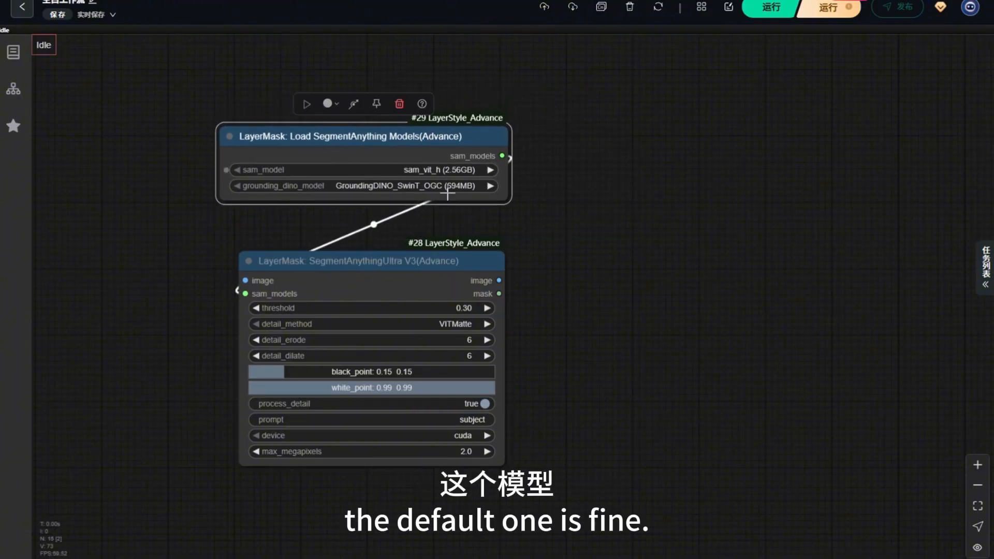
# - Set the SegmentAnythingUltra V3 prompt to human and reposition it together with its model loader node
pyautogui.click(422, 419)
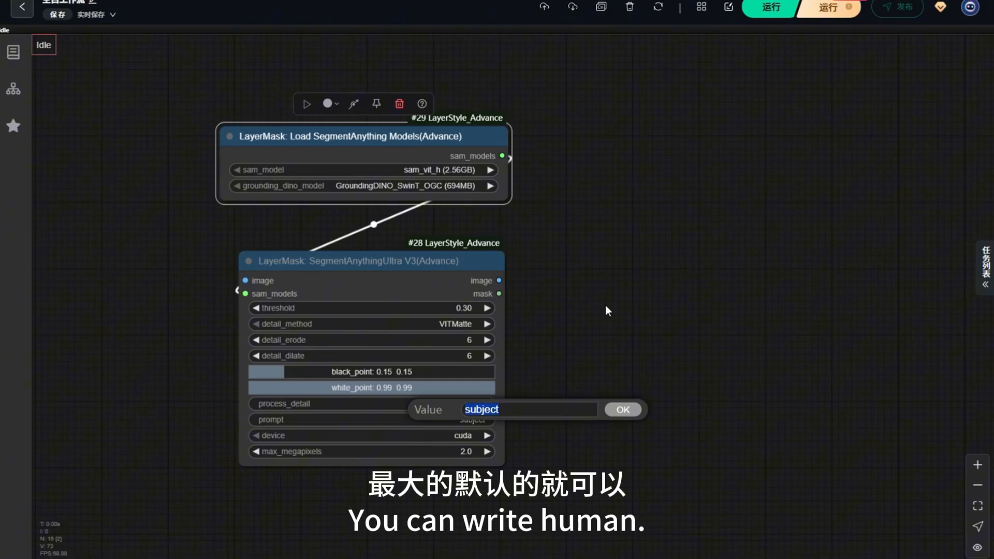
pyautogui.write('human')
pyautogui.click(623, 409)
pyautogui.scroll(-8, 541, 311)
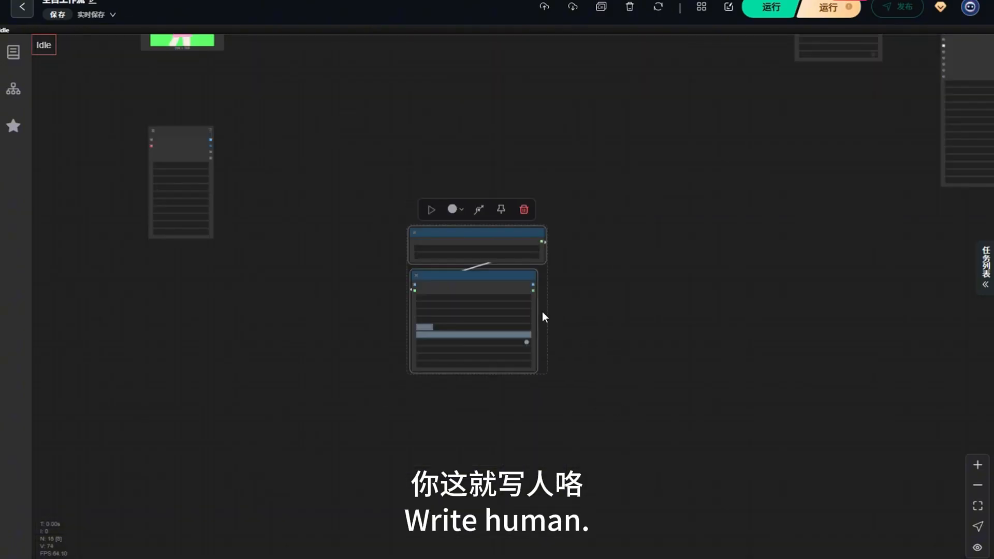
pyautogui.moveTo(510, 277); pyautogui.dragTo(558, 304)
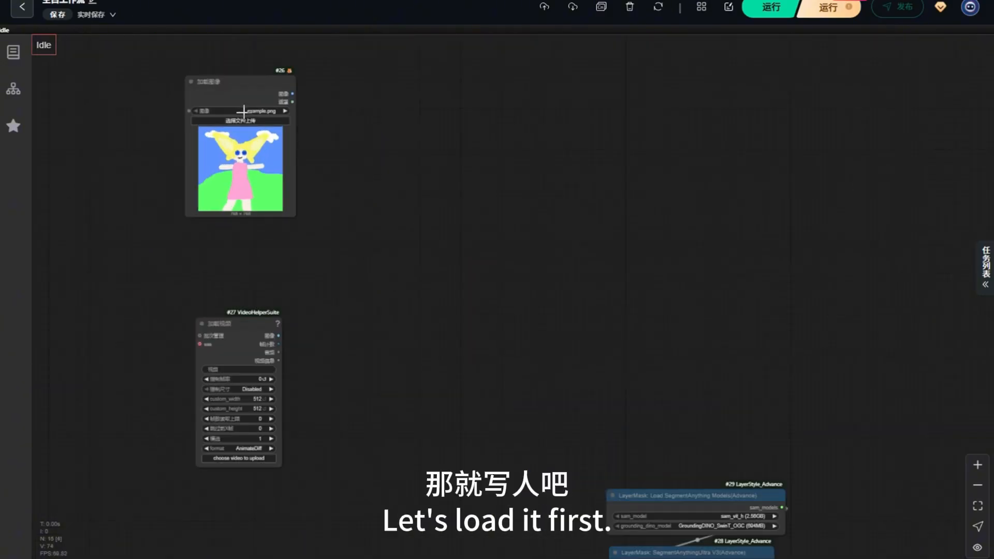
# - Load the grey alien picture into the image node and 8月23日(7)-1.mp4 into the video loading node
pyautogui.click(243, 120)
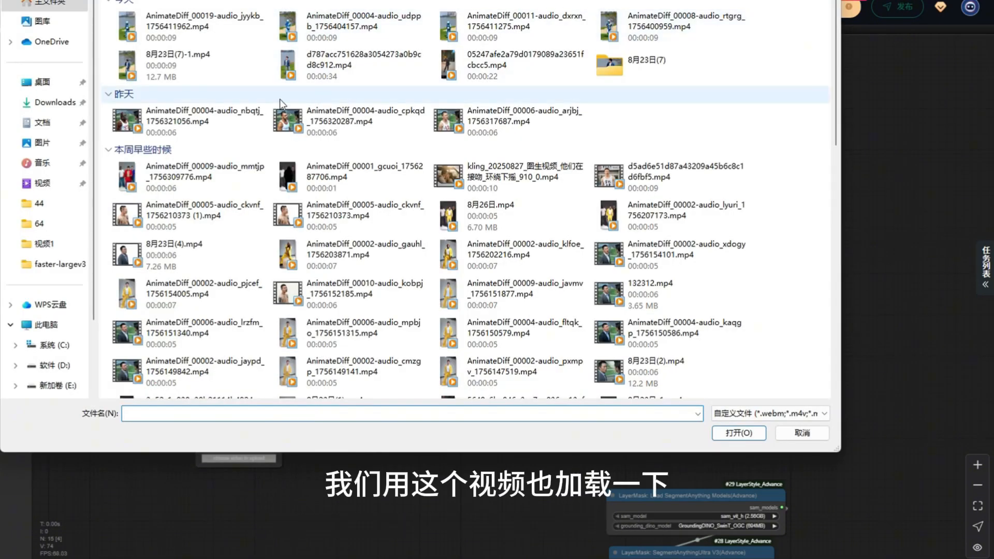
pyautogui.doubleClick(120, 72)
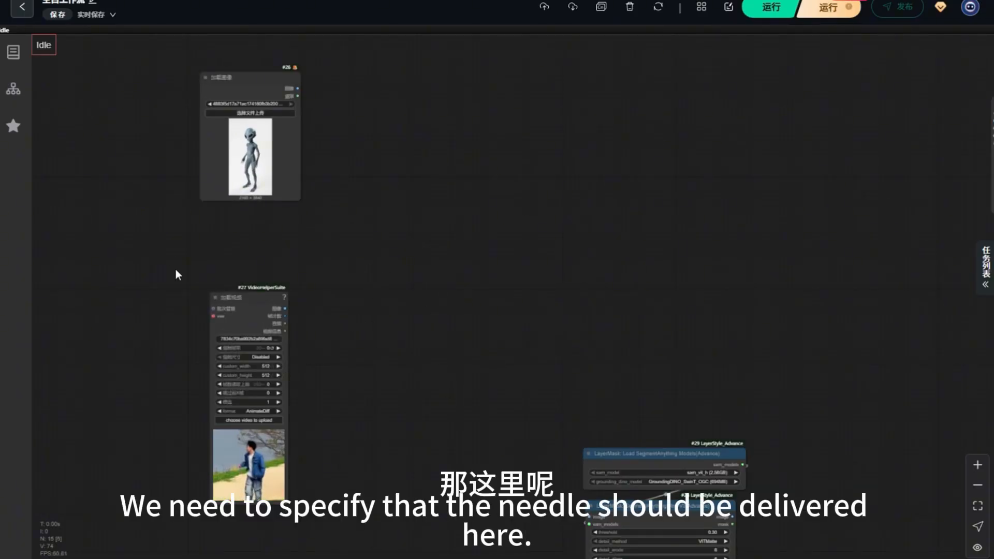
pyautogui.scroll(-3, 175, 269)
pyautogui.scroll(3, 359, 399)
# - Add a 视频信息 (Video Info) node beside the video loading node and connect the loader's 视频信息 output to it
pyautogui.doubleClick(359, 399)
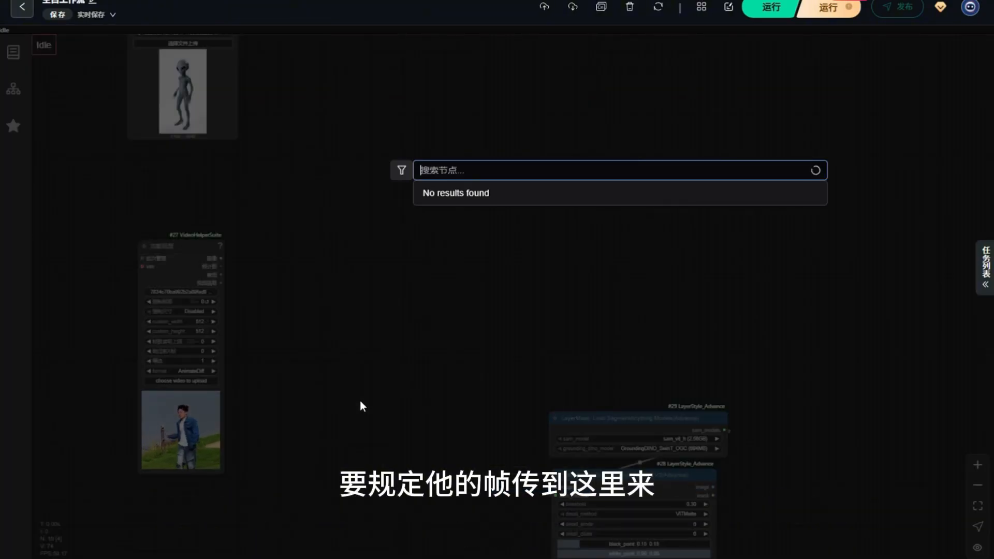
pyautogui.write("shi'pin")
pyautogui.press('BackSpace')
pyautogui.press('BackSpace')
pyautogui.press('BackSpace')
pyautogui.press('BackSpace')
pyautogui.press('BackSpace')
pyautogui.press('BackSpace')
pyautogui.press('shift')
pyautogui.write('shipin')
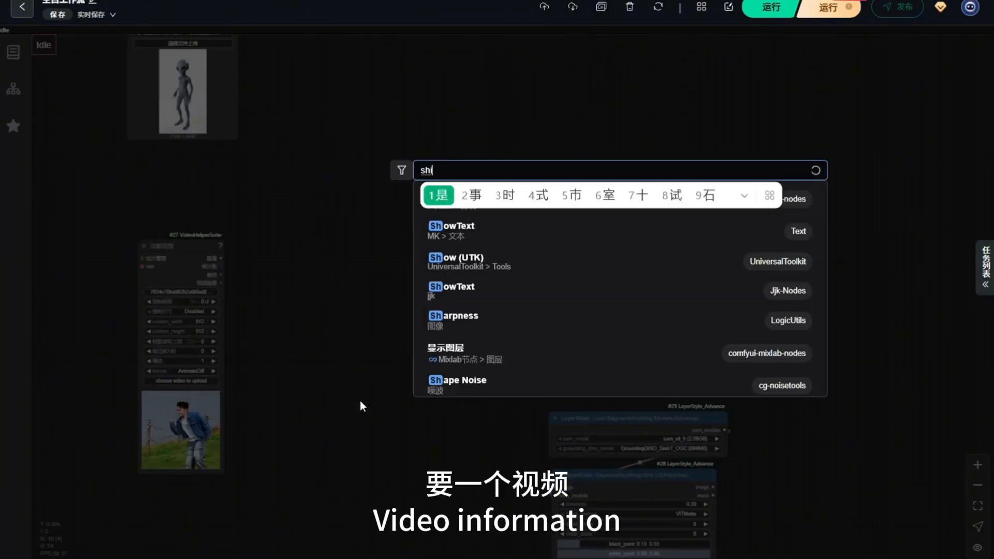
pyautogui.press('space')
pyautogui.write('xinxi')
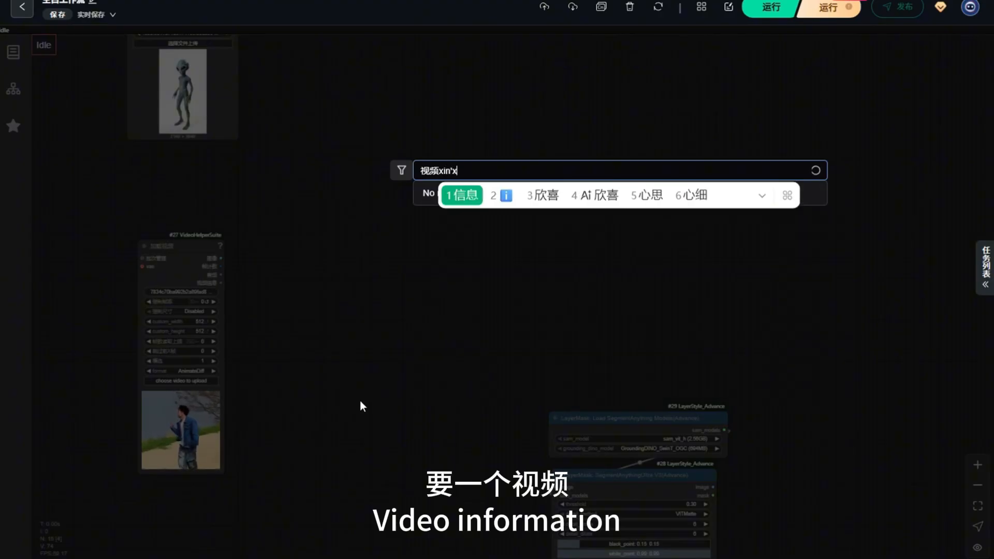
pyautogui.press('space')
pyautogui.click(422, 198)
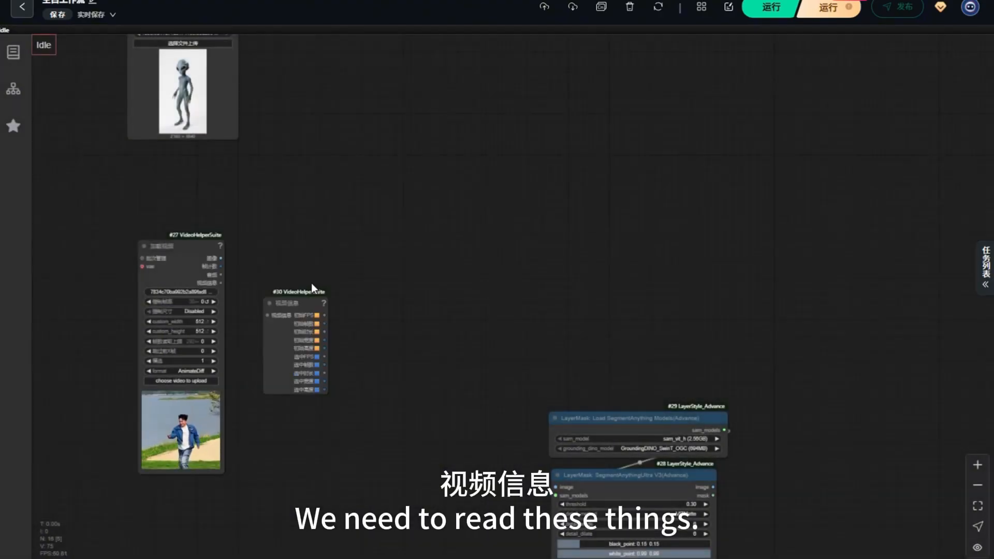
pyautogui.scroll(5, 311, 286)
pyautogui.scroll(-5, 274, 197)
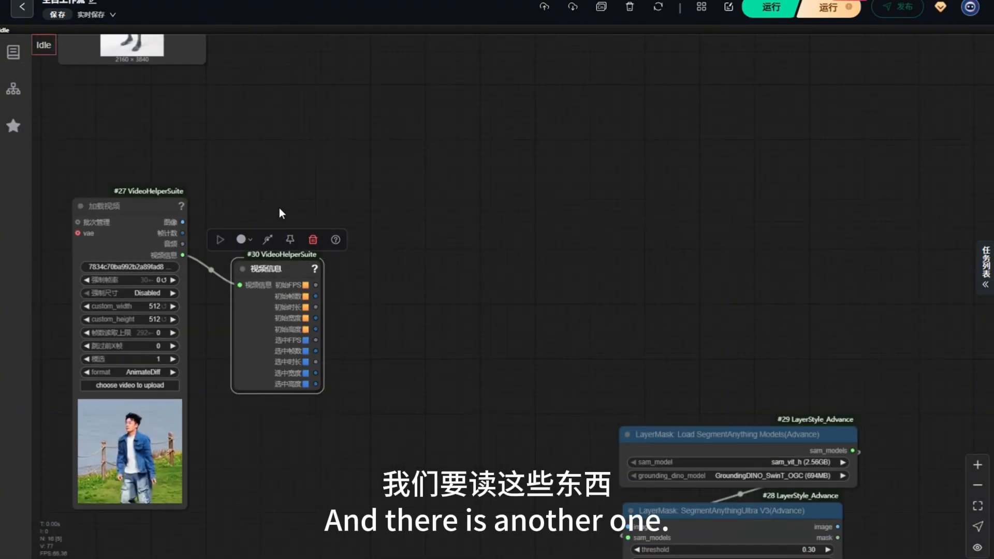
# - Add a 按宽高比缩放_V2 (scale by aspect ratio) node below and to the right of the video info node
pyautogui.scroll(-3, 395, 310)
pyautogui.doubleClick(393, 314)
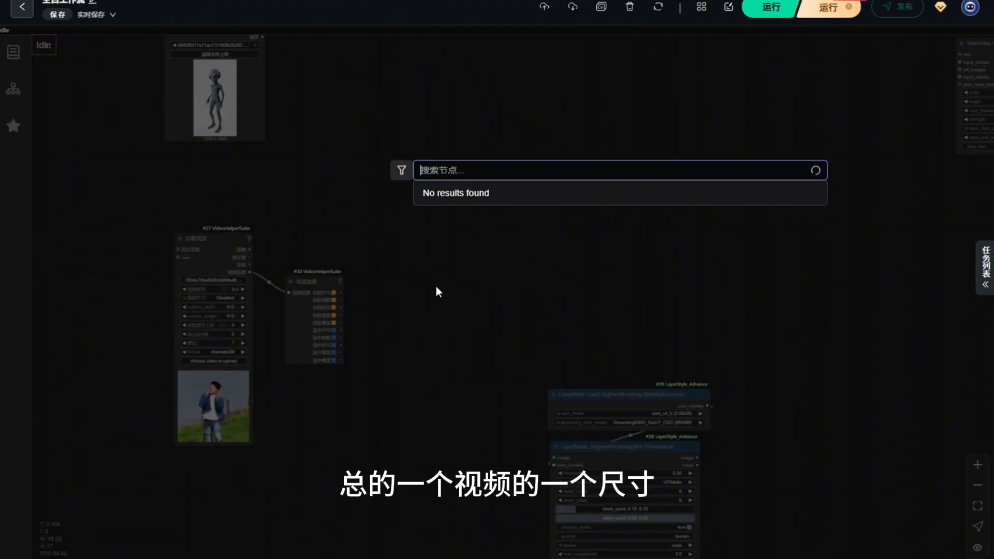
pyautogui.write('an')
pyautogui.press('space')
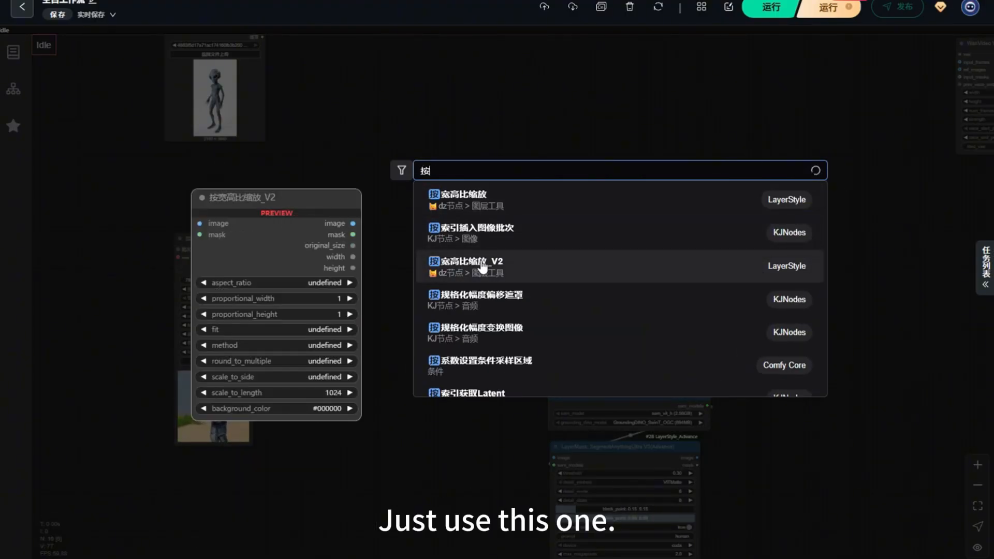
pyautogui.click(583, 268)
pyautogui.moveTo(435, 392); pyautogui.dragTo(408, 376)
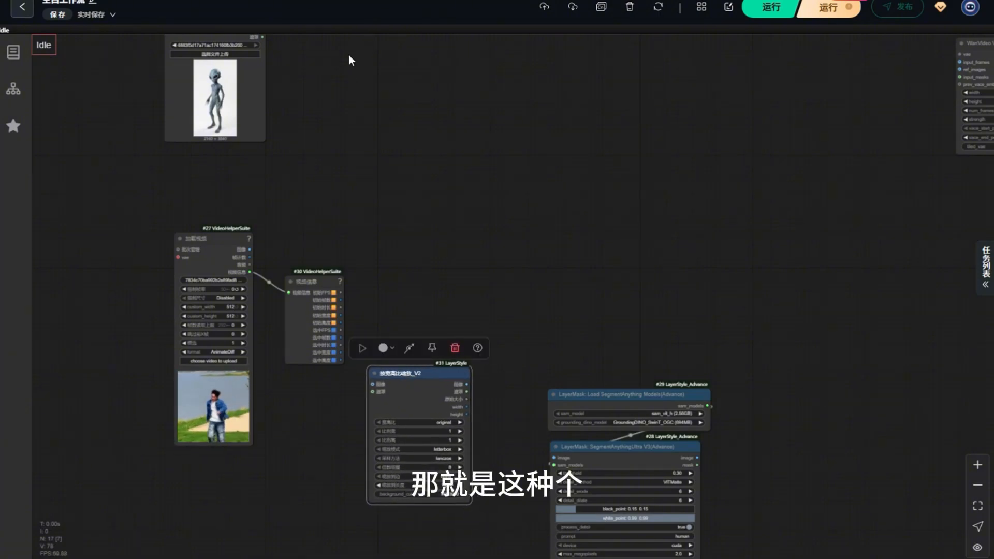
# - Add an Image_Resize2 node to the right of the reference image node and slightly shift the video info node
pyautogui.doubleClick(350, 74)
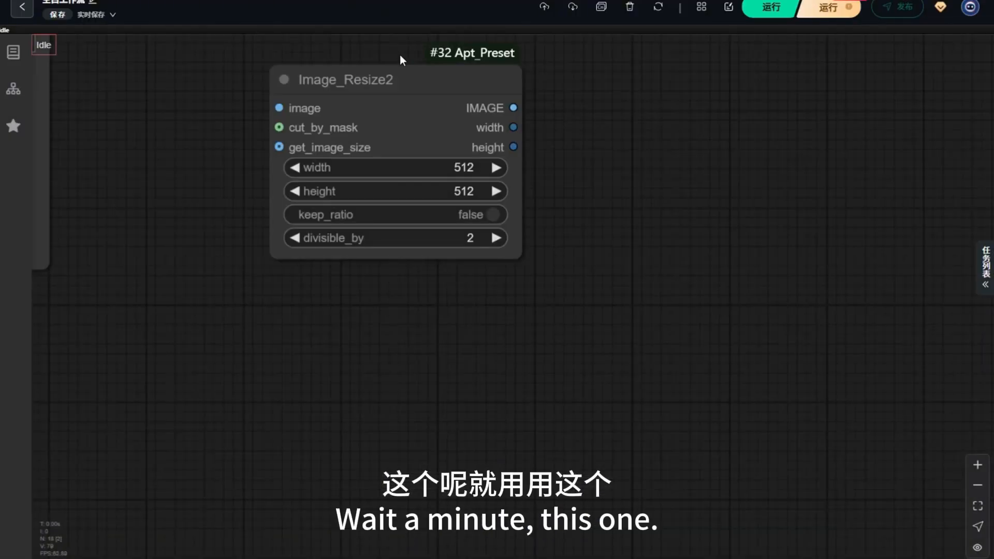
pyautogui.scroll(-10, 400, 54)
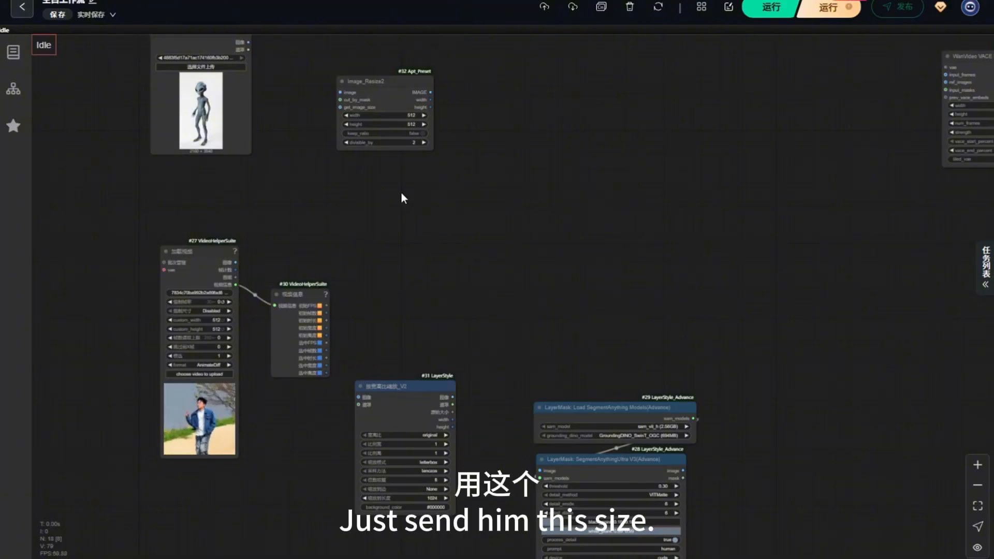
pyautogui.moveTo(303, 290); pyautogui.dragTo(300, 293)
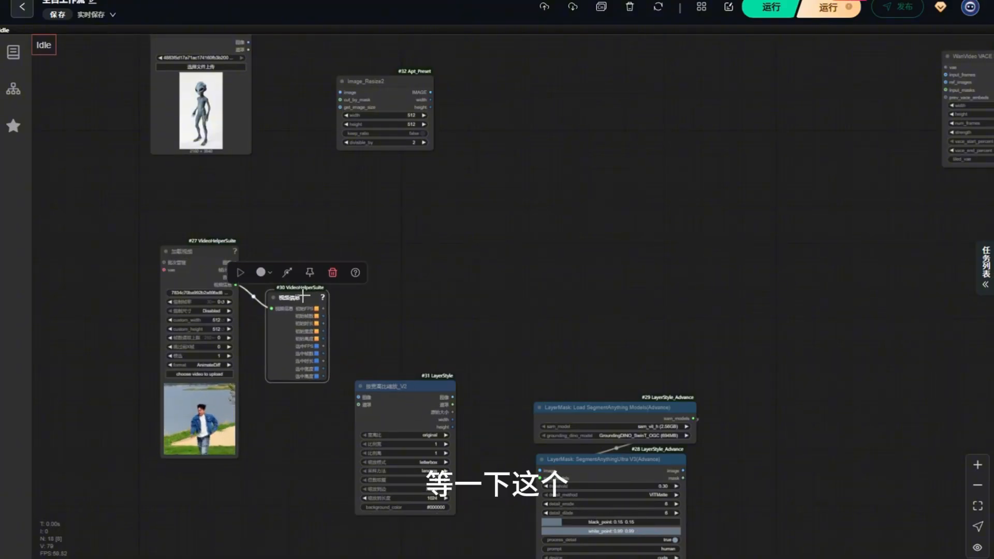
pyautogui.click(470, 238)
# - Add the comfyui-various Integer node just above the video loading node
pyautogui.doubleClick(168, 216)
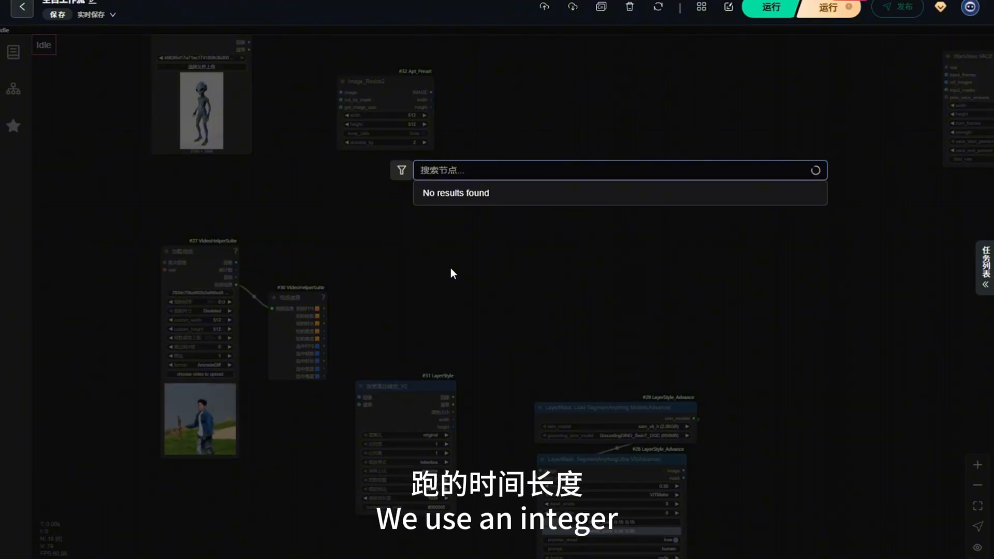
pyautogui.write('integer')
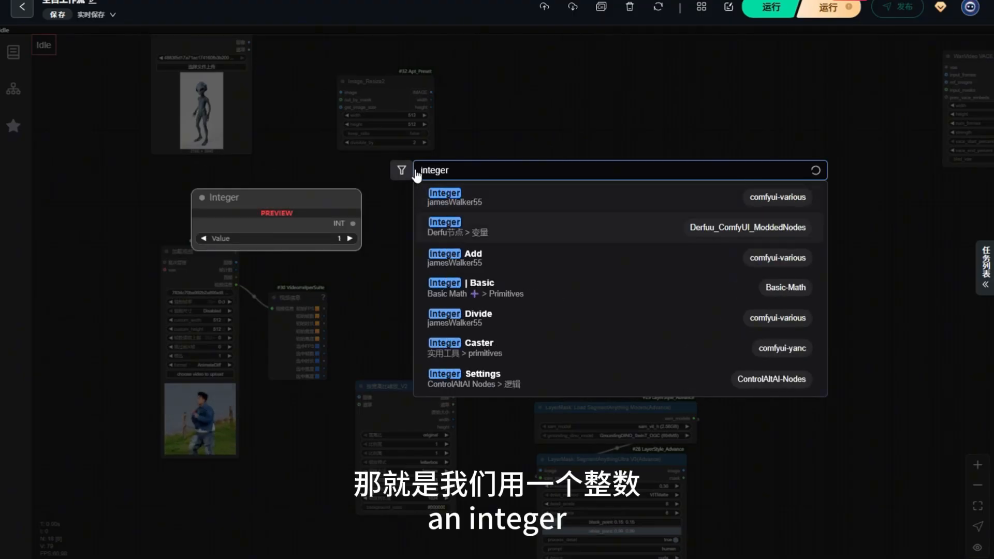
pyautogui.click(465, 203)
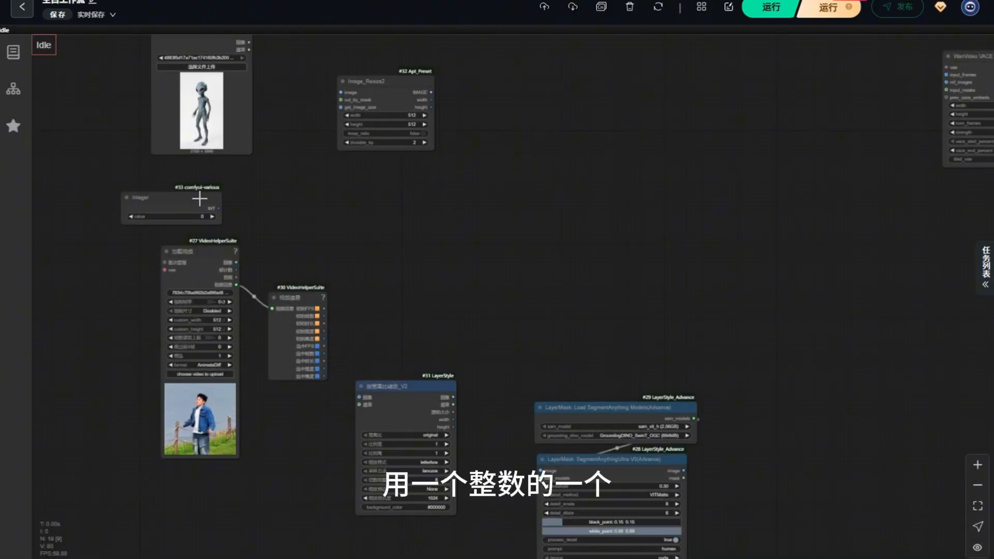
# - Move the Integer node further up and left of the video loading node and duplicate it directly below
pyautogui.moveTo(200, 200); pyautogui.dragTo(167, 172)
pyautogui.scroll(2, 211, 189)
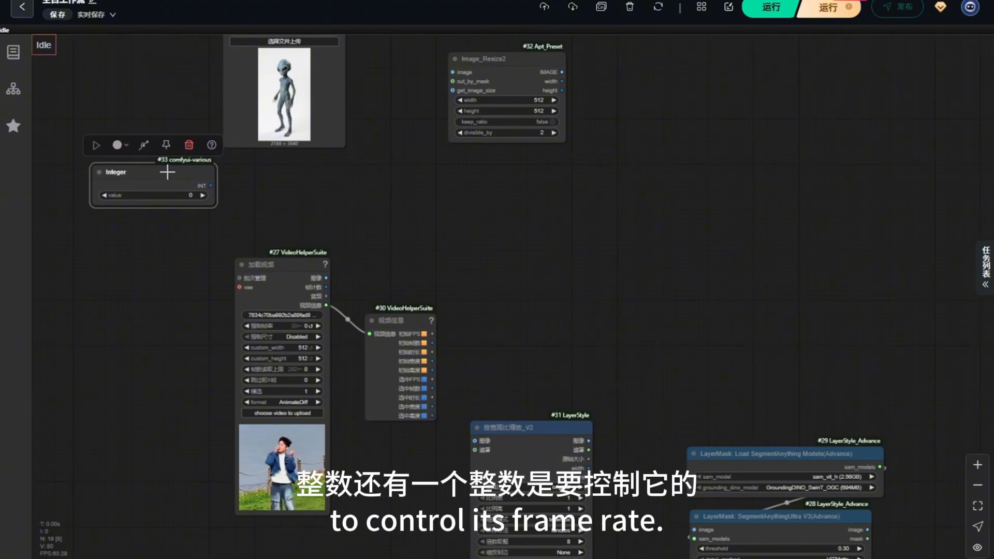
pyautogui.keyDown('alt'); pyautogui.moveTo(167, 172); pyautogui.dragTo(153, 233); pyautogui.keyUp('alt')
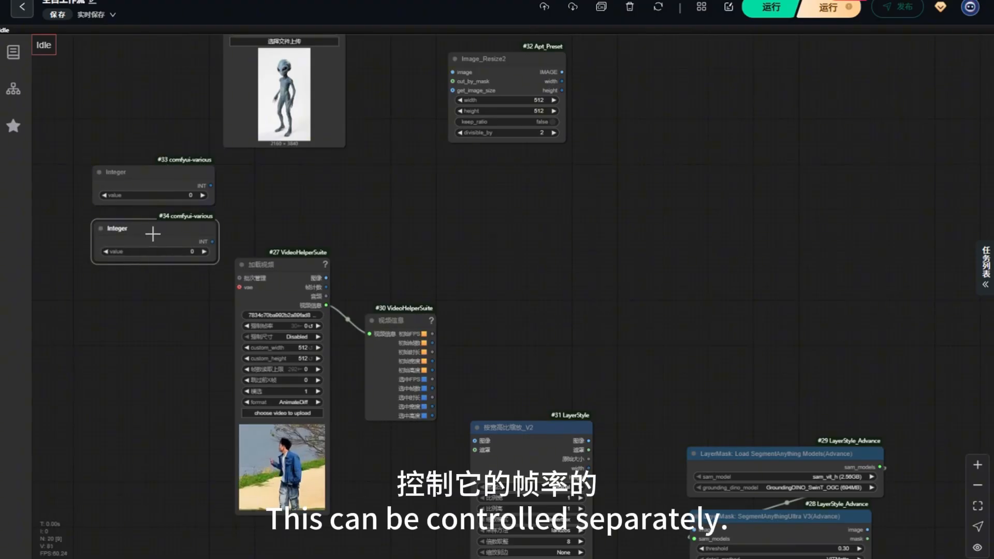
# - Add an Integer to Float node and align it below the two Integer nodes
pyautogui.doubleClick(134, 290)
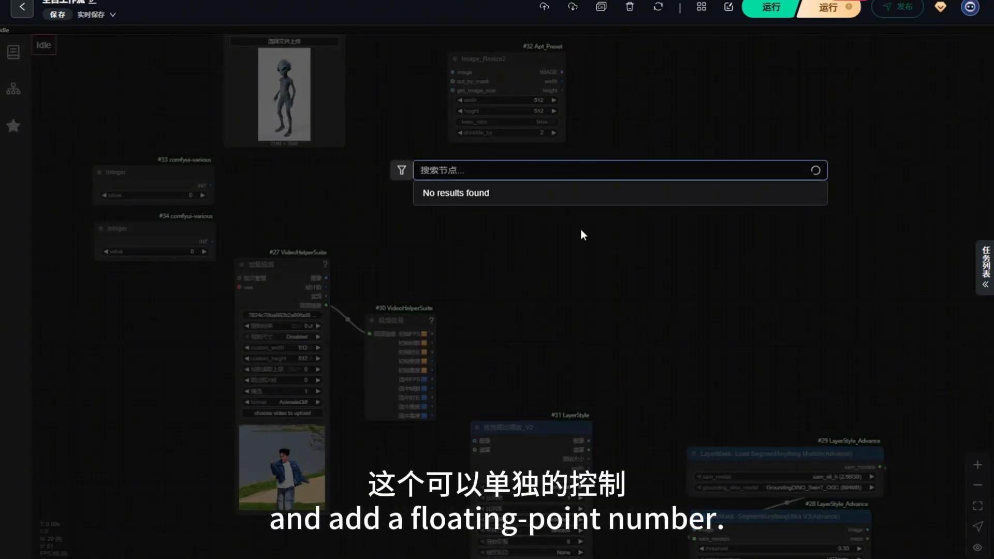
pyautogui.write('integer to')
pyautogui.click(531, 201)
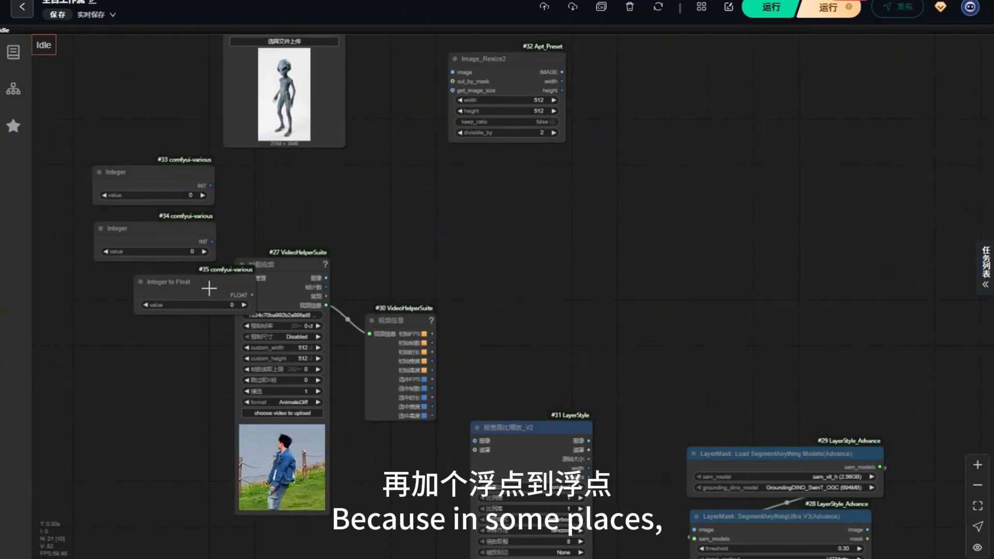
pyautogui.moveTo(209, 288); pyautogui.dragTo(167, 286)
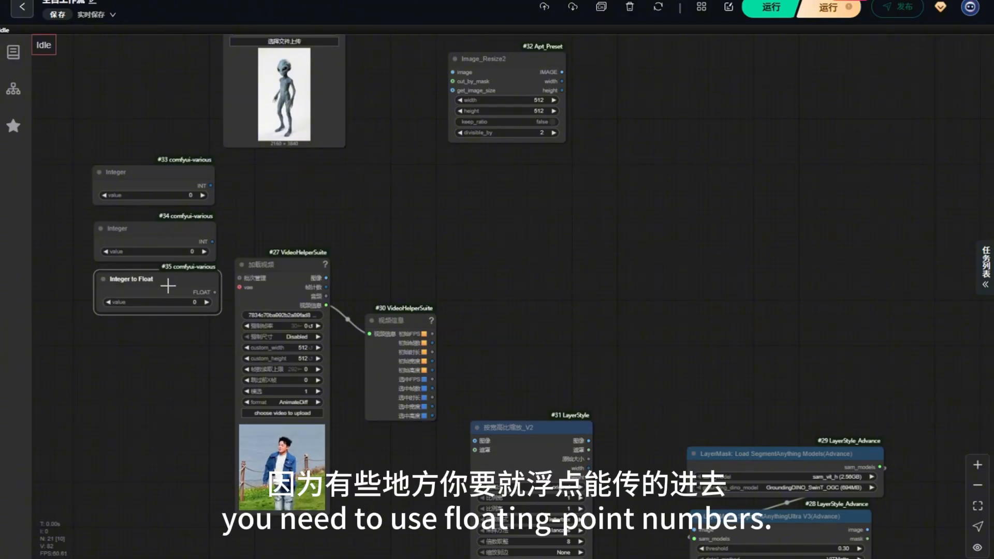
pyautogui.scroll(4, 186, 277)
pyautogui.click(351, 201)
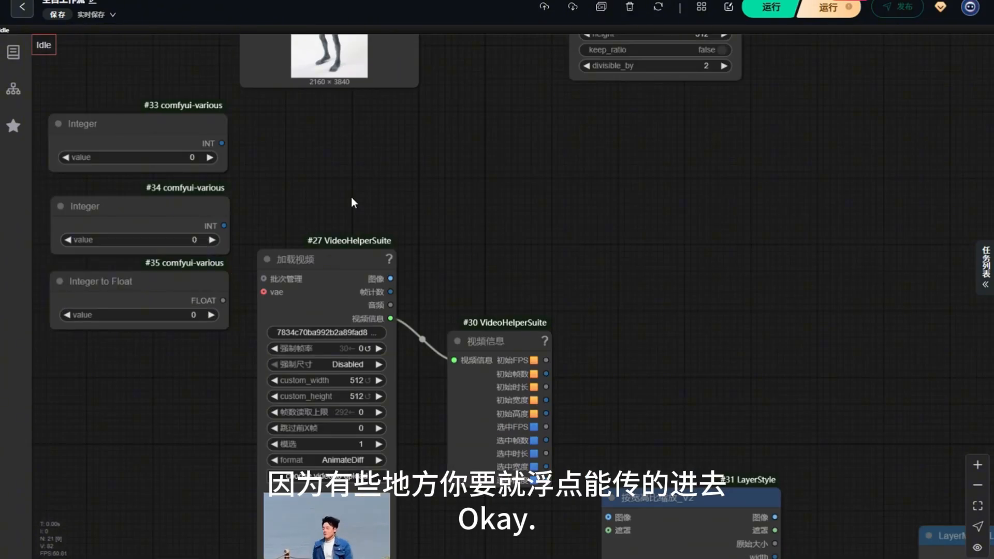
pyautogui.scroll(-2, 325, 191)
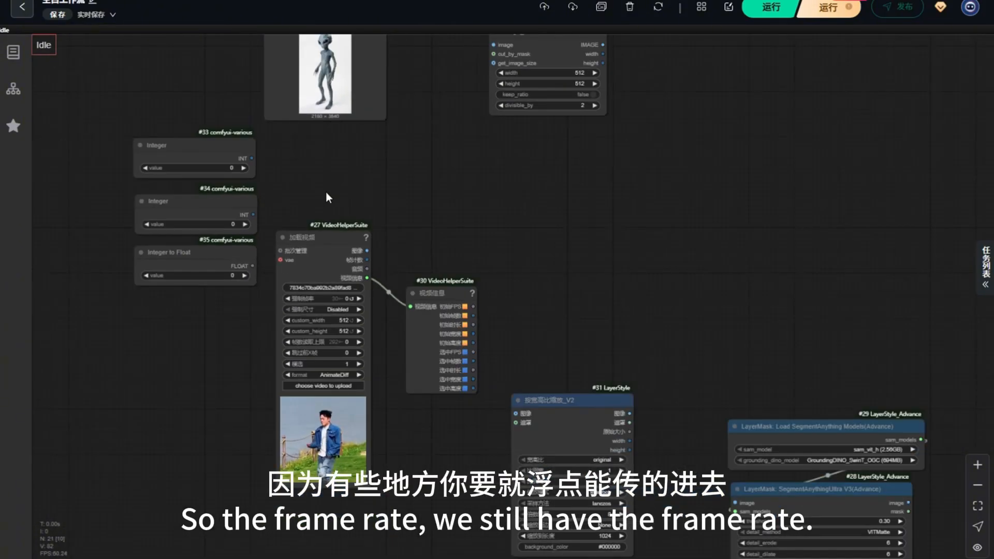
# - Set the lower Integer node's value to 20 for the frame rate
pyautogui.click(224, 206)
pyautogui.click(192, 222)
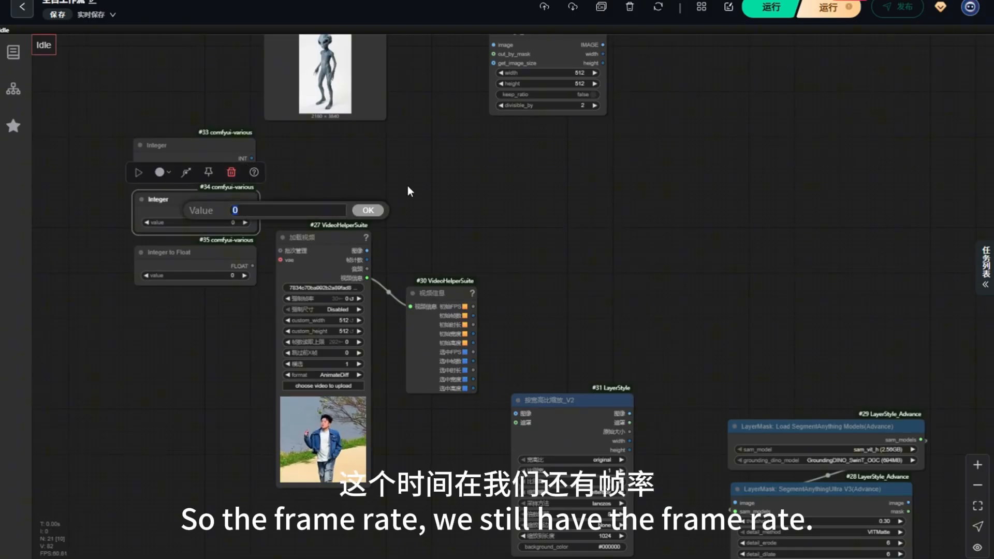
pyautogui.write('20')
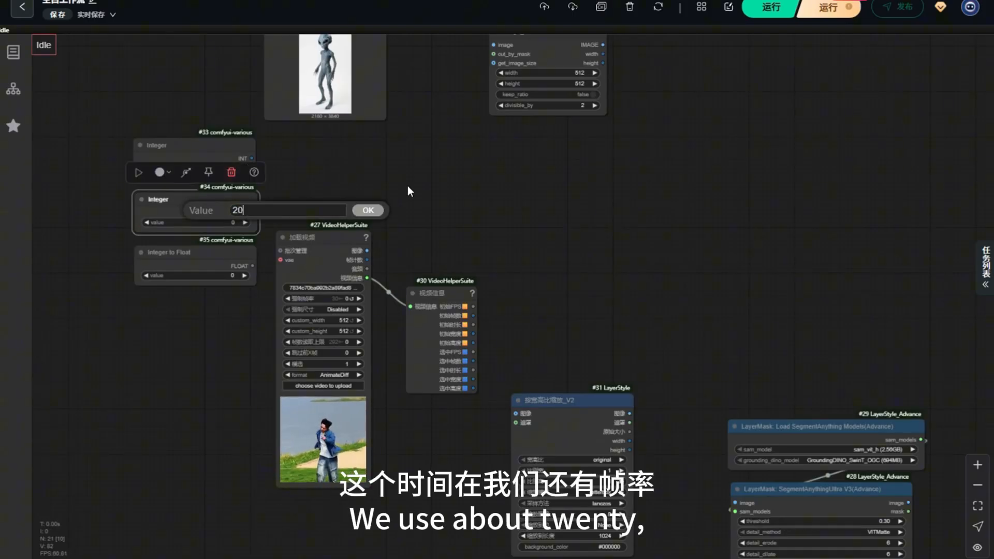
pyautogui.press('Return')
pyautogui.click(403, 185)
pyautogui.scroll(3, 243, 169)
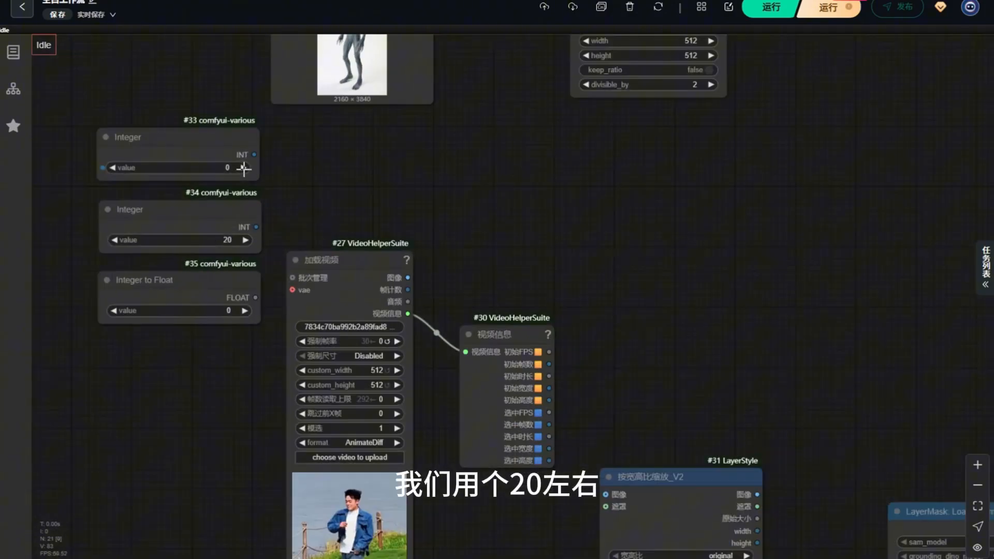
# - Set the upper Integer node's value to 9 for the video duration in seconds
pyautogui.scroll(1, 243, 169)
pyautogui.click(204, 162)
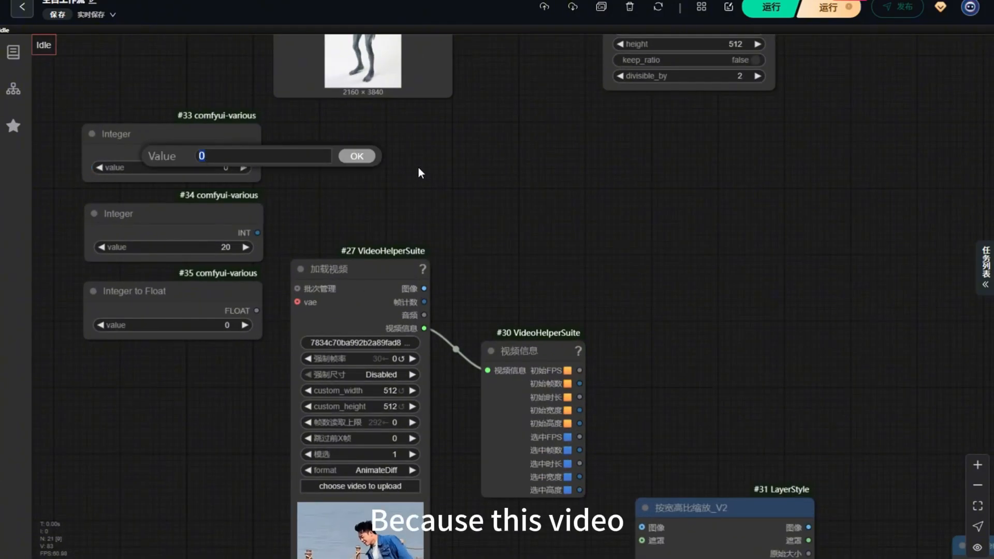
pyautogui.scroll(-3, 400, 284)
pyautogui.scroll(-3, 342, 221)
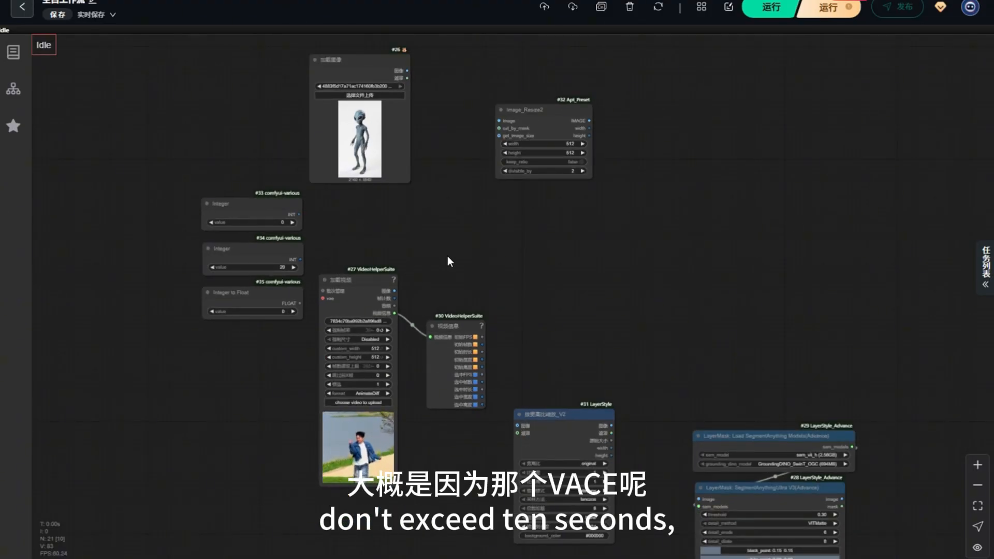
pyautogui.scroll(3, 311, 226)
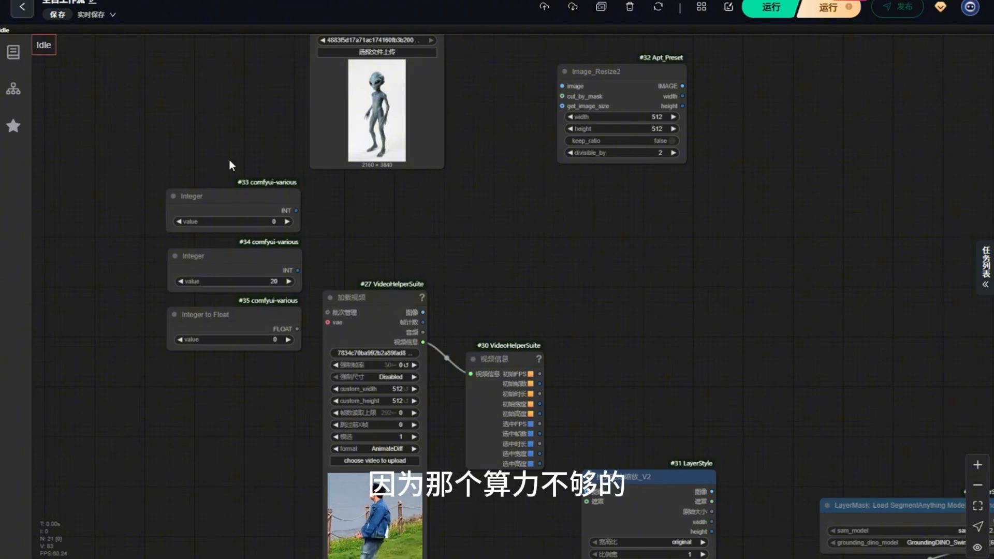
pyautogui.scroll(-3, 137, 175)
pyautogui.scroll(4, 137, 228)
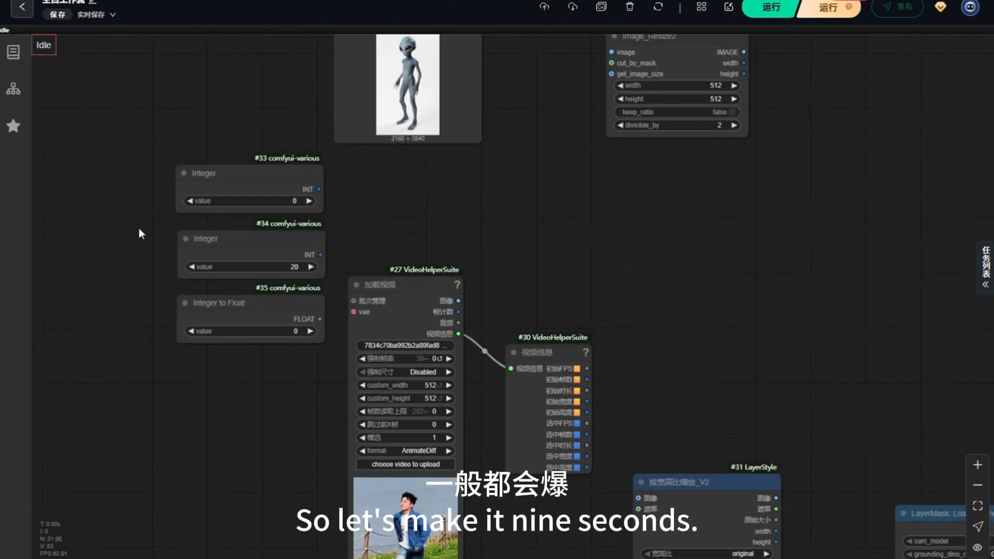
pyautogui.click(292, 200)
pyautogui.write('9')
pyautogui.press('Return')
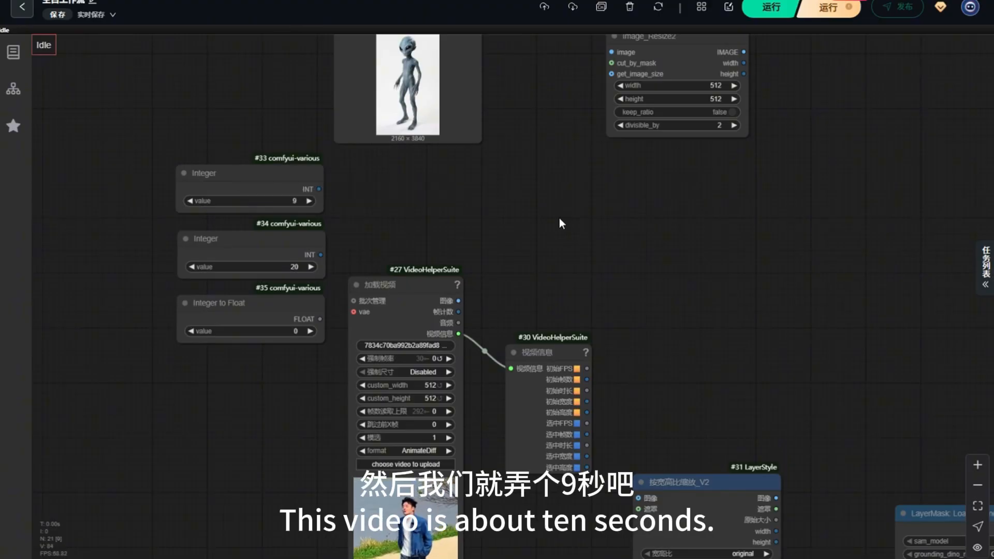
# - Add a 简易运算 (simple math) node to the right of the Integer nodes, above the video info node
pyautogui.scroll(-3, 141, 126)
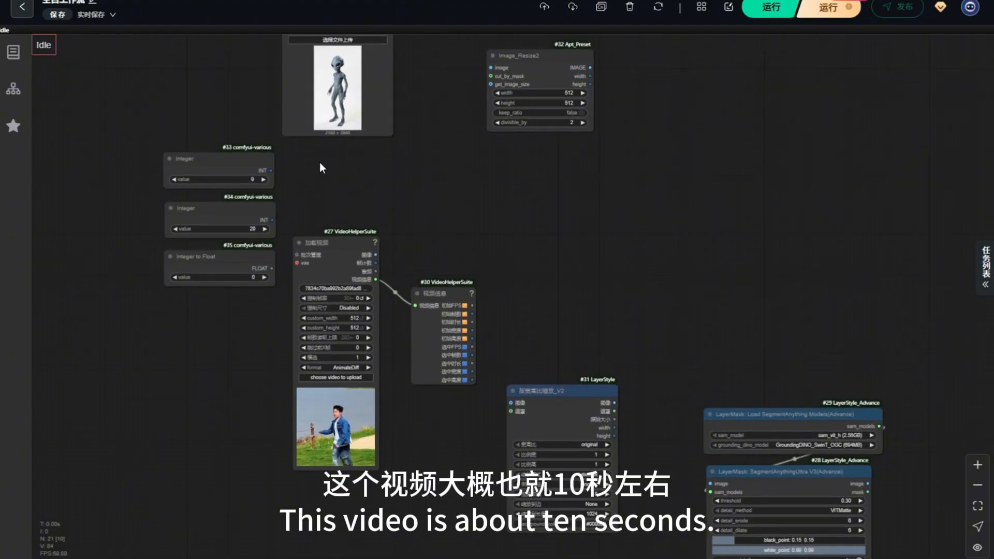
pyautogui.scroll(3, 320, 163)
pyautogui.moveTo(318, 162); pyautogui.dragTo(281, 154)
pyautogui.doubleClick(469, 215)
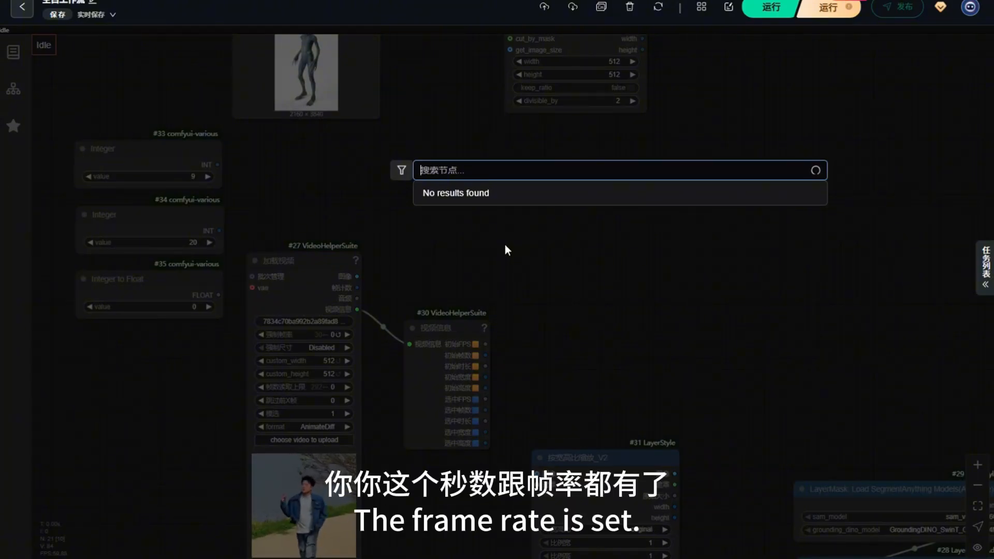
pyautogui.write('简易')
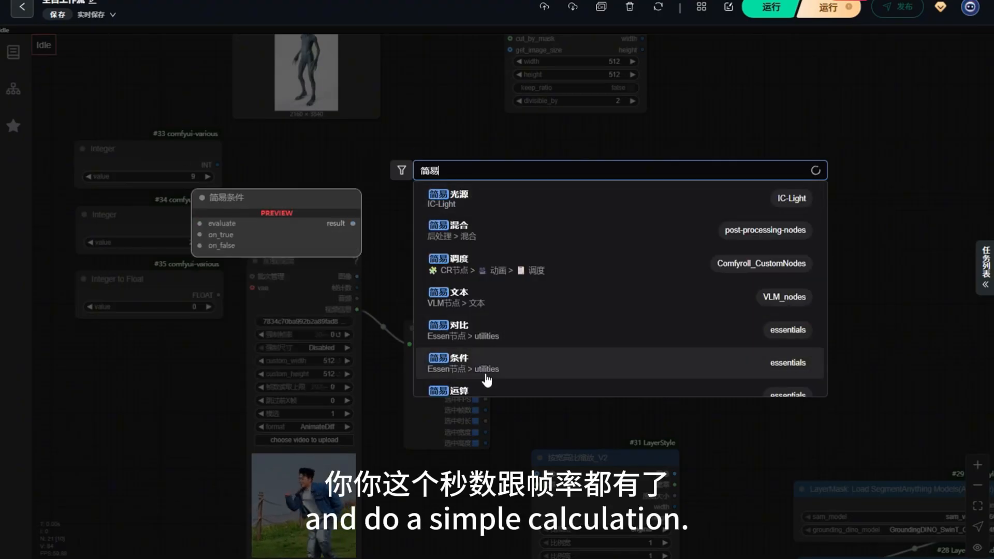
pyautogui.click(430, 389)
pyautogui.moveTo(427, 159); pyautogui.dragTo(468, 154)
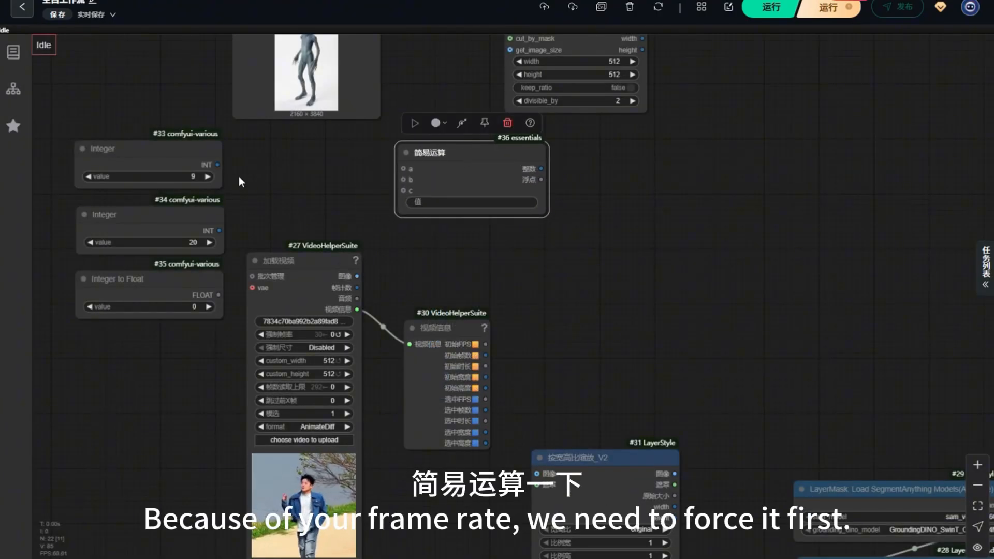
# - Connect the frame-rate Integer to the video loader's 强制帧率 input, and the duration and frame-rate Integers to the math node's a and b inputs
pyautogui.moveTo(217, 167); pyautogui.dragTo(255, 335)
pyautogui.moveTo(220, 231); pyautogui.dragTo(252, 335)
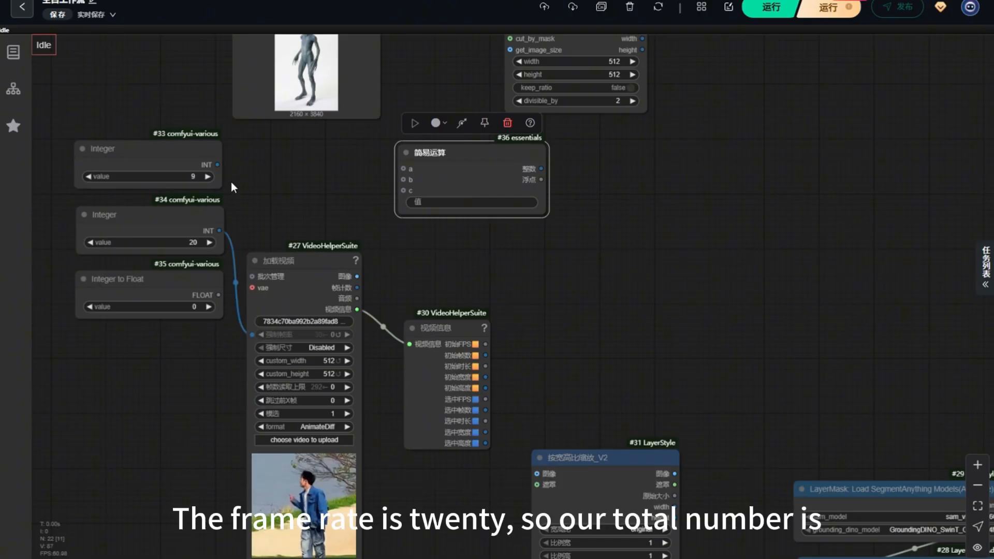
pyautogui.moveTo(218, 165); pyautogui.dragTo(404, 169)
pyautogui.moveTo(221, 231); pyautogui.dragTo(404, 186)
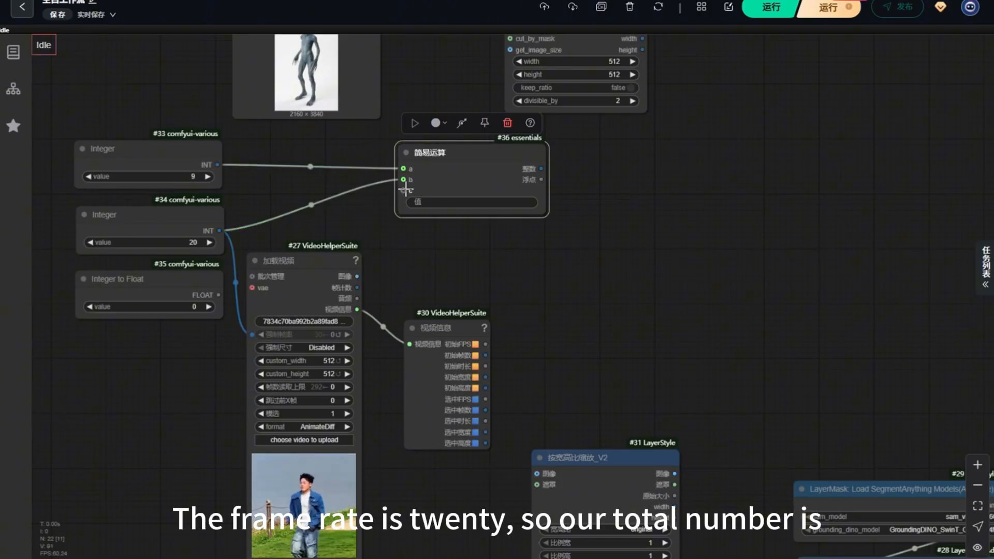
# - Set the 简易运算 node's expression to a*b+1 and shift the node slightly right
pyautogui.click(416, 199)
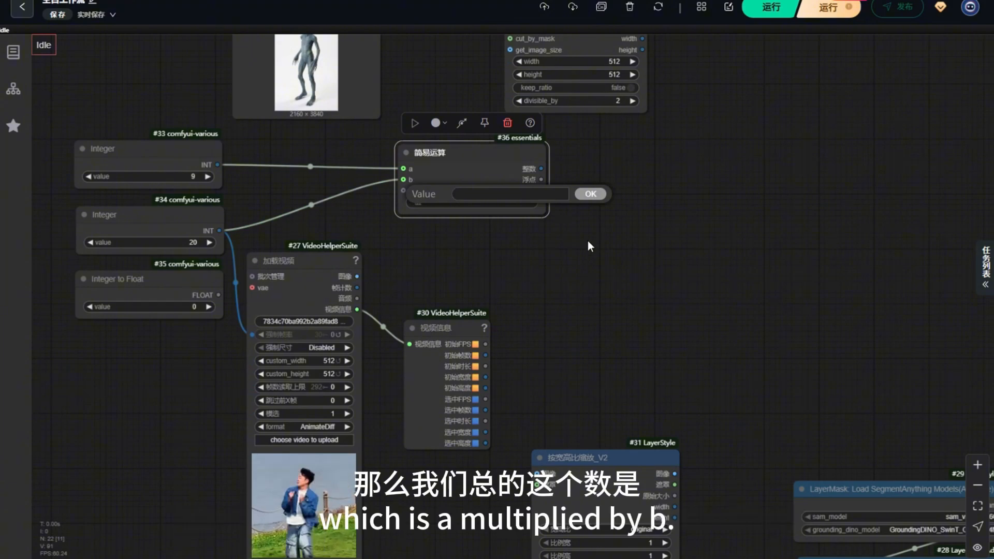
pyautogui.write('a*')
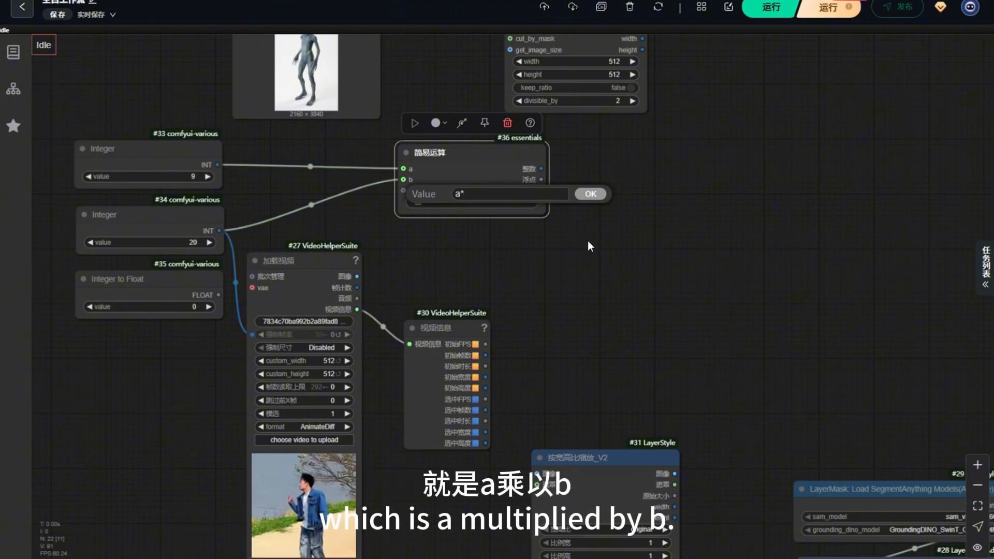
pyautogui.write('b+1')
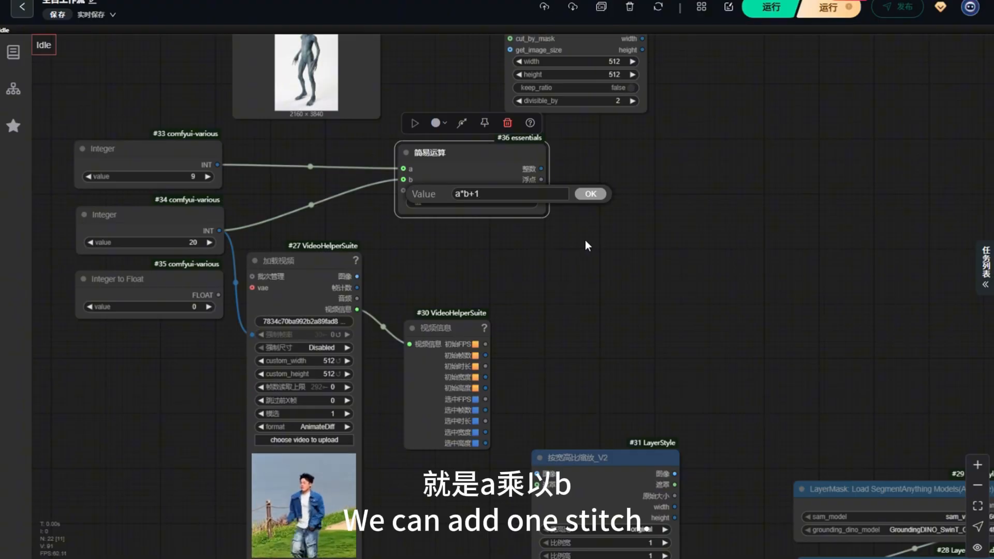
pyautogui.click(591, 194)
pyautogui.moveTo(447, 153); pyautogui.dragTo(467, 153)
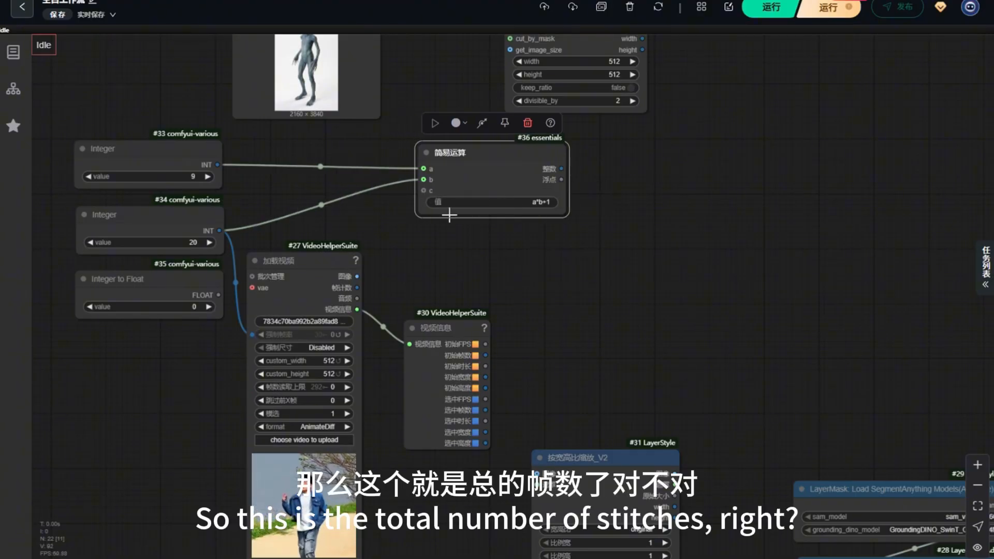
# - Add a 展示任何 (show any) node beside the math node, connect the 整数 output to it, and enlarge it
pyautogui.moveTo(561, 168); pyautogui.dragTo(609, 163)
pyautogui.doubleClick(586, 203)
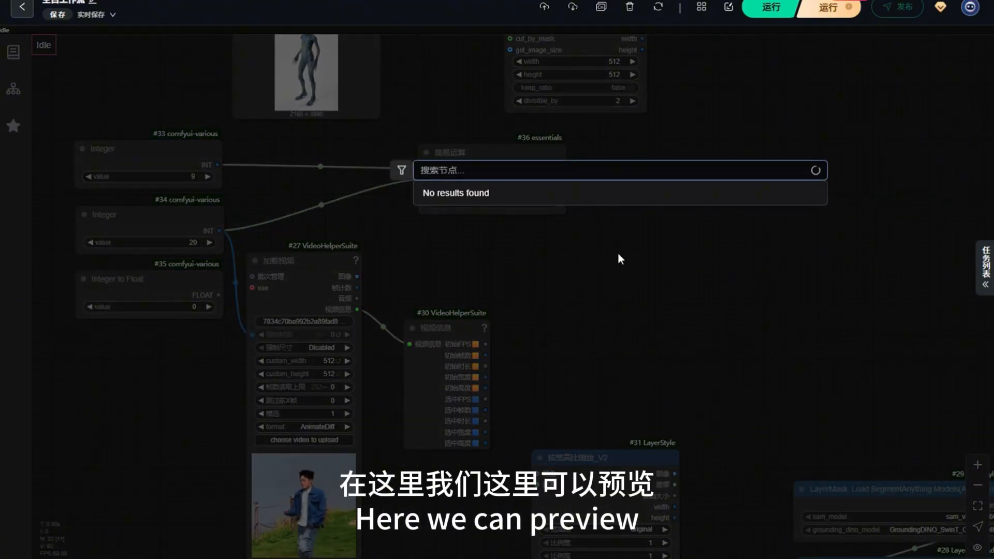
pyautogui.write('展示')
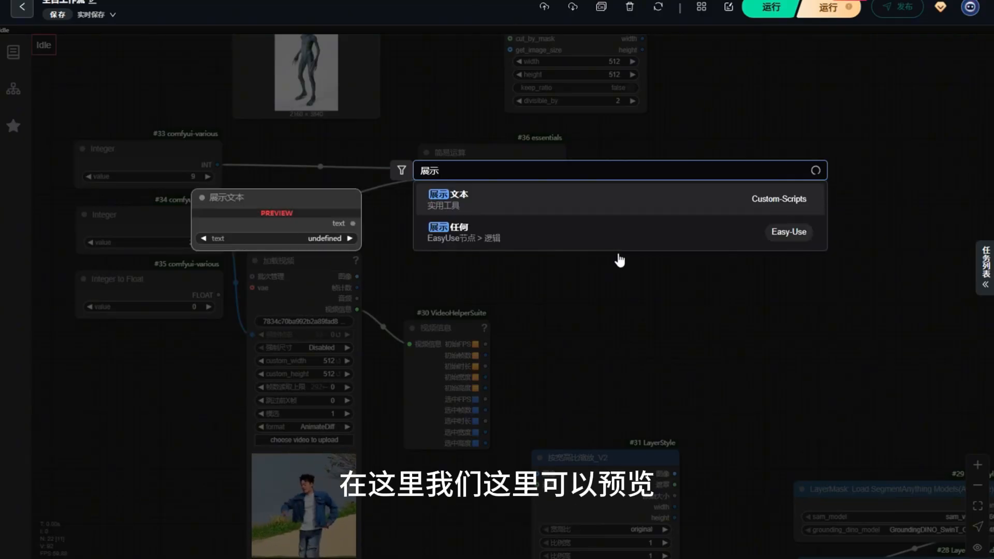
pyautogui.write('任何')
pyautogui.press('Return')
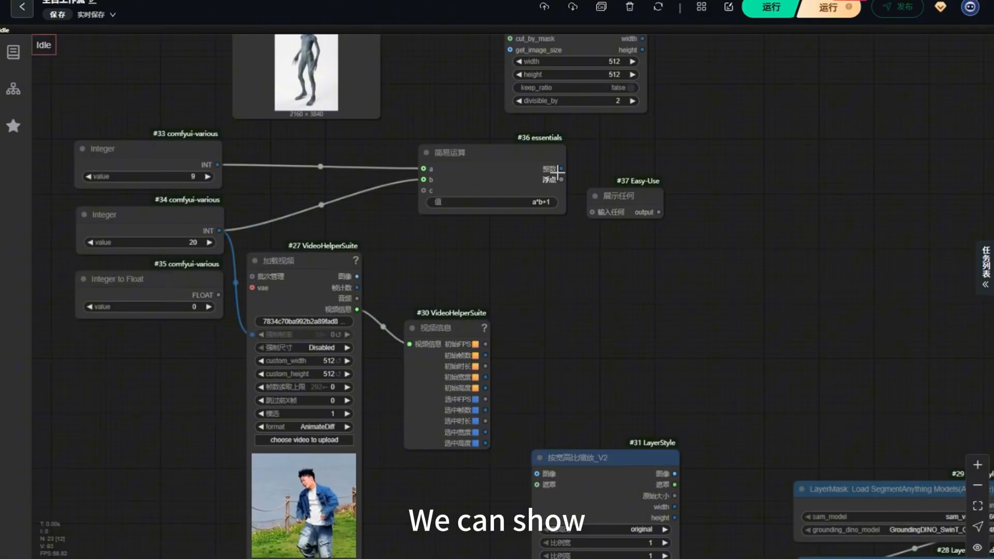
pyautogui.moveTo(561, 169); pyautogui.dragTo(591, 211)
pyautogui.moveTo(607, 195); pyautogui.dragTo(607, 157)
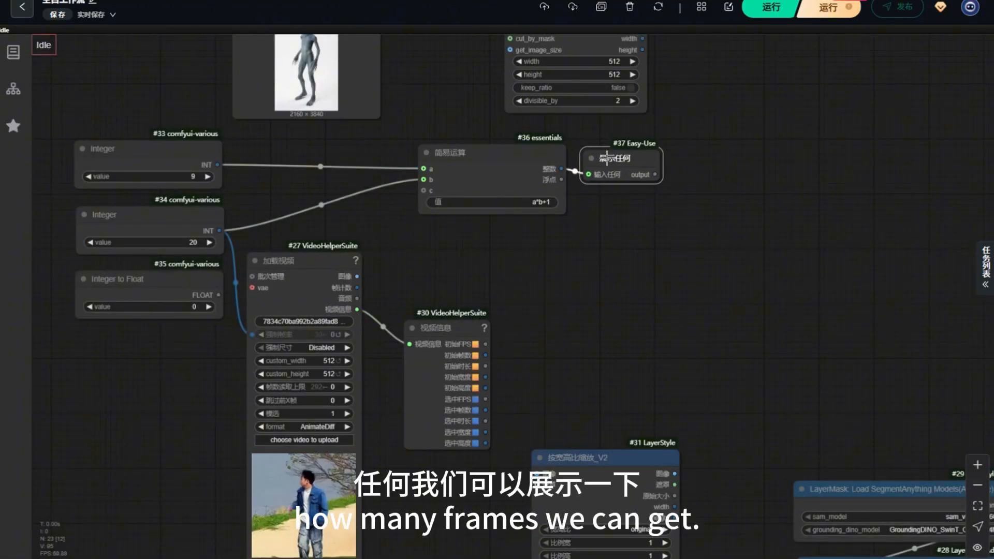
pyautogui.moveTo(661, 182); pyautogui.dragTo(672, 212)
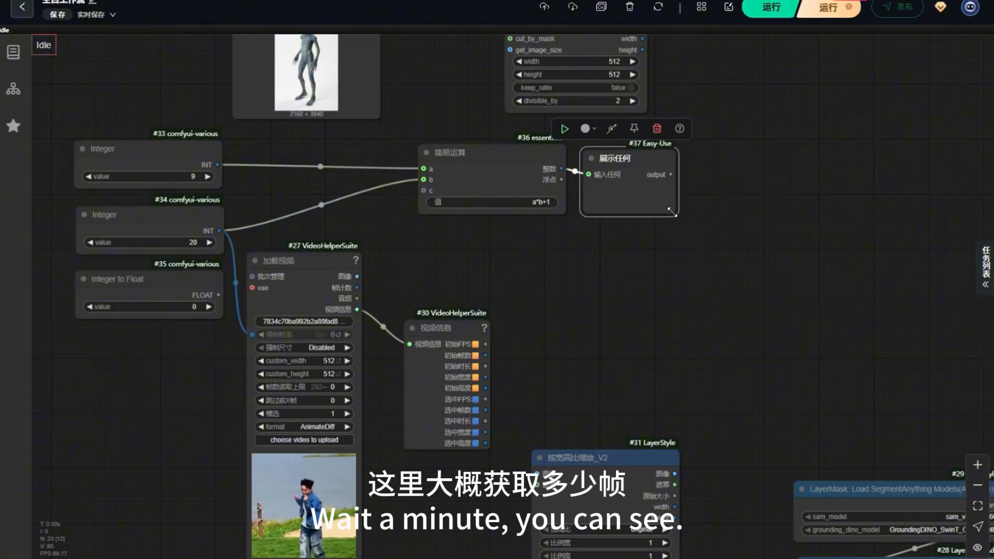
pyautogui.click(513, 280)
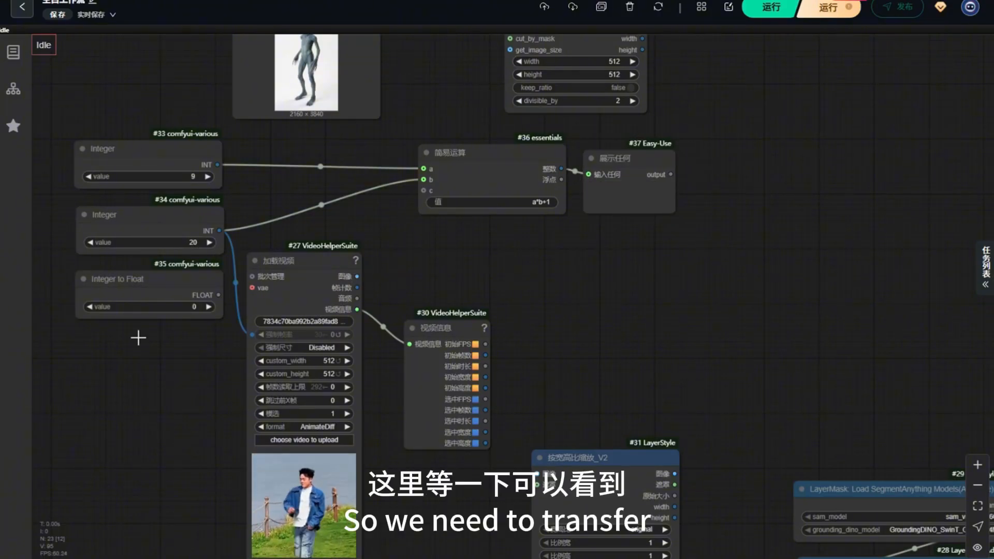
# - Rearrange the video info and 按宽高比缩放_V2 nodes so they sit closer to the video loading node
pyautogui.moveTo(459, 328); pyautogui.dragTo(444, 328)
pyautogui.click(510, 375)
pyautogui.moveTo(587, 456); pyautogui.dragTo(592, 439)
pyautogui.scroll(-3, 310, 301)
pyautogui.moveTo(723, 501); pyautogui.dragTo(716, 489)
pyautogui.moveTo(575, 424); pyautogui.dragTo(505, 457)
pyautogui.click(542, 260)
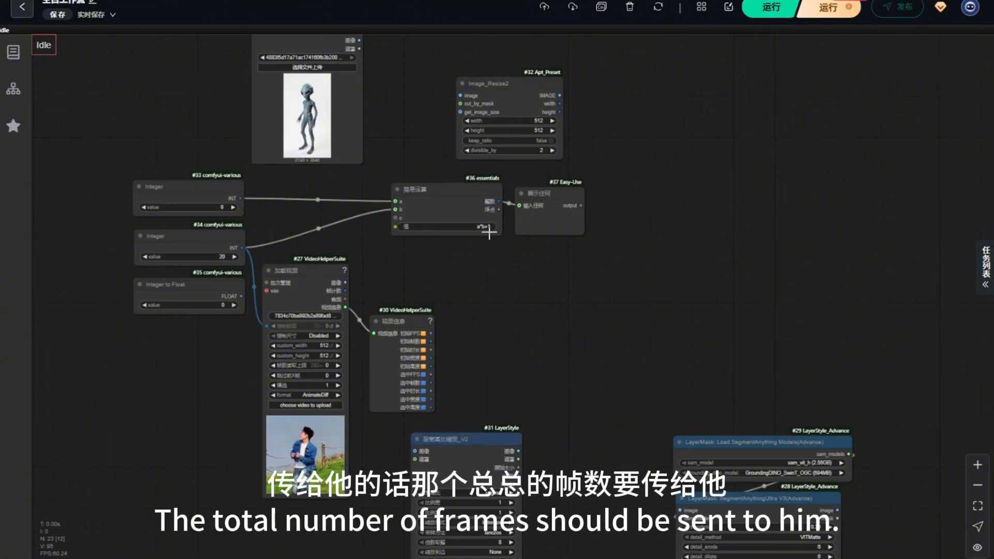
pyautogui.scroll(-3, 543, 162)
pyautogui.scroll(4, 533, 239)
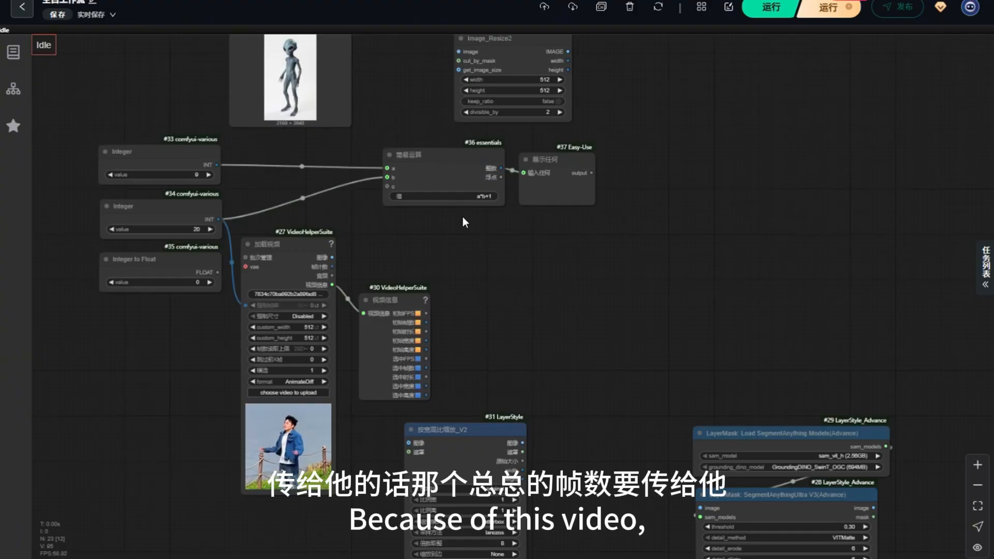
pyautogui.click(393, 300)
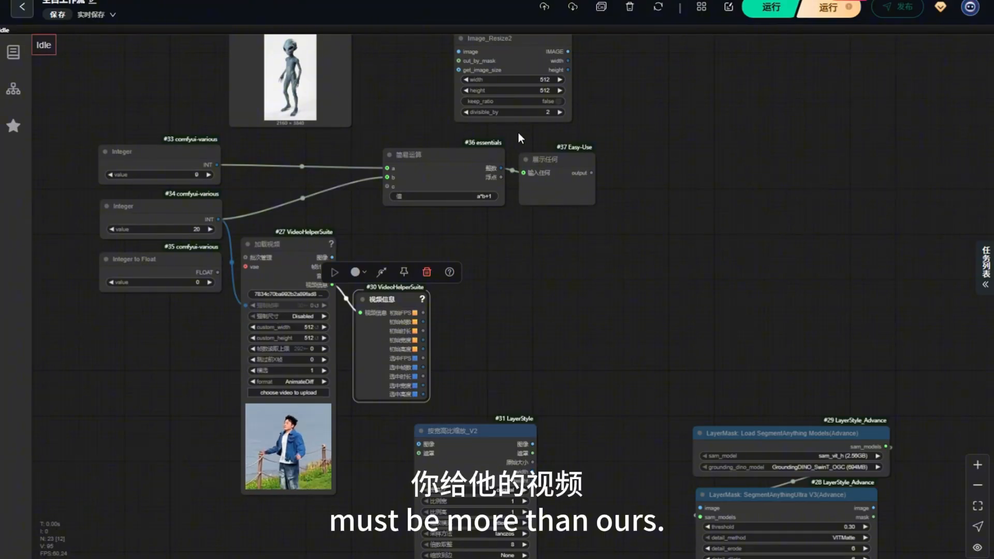
pyautogui.click(368, 229)
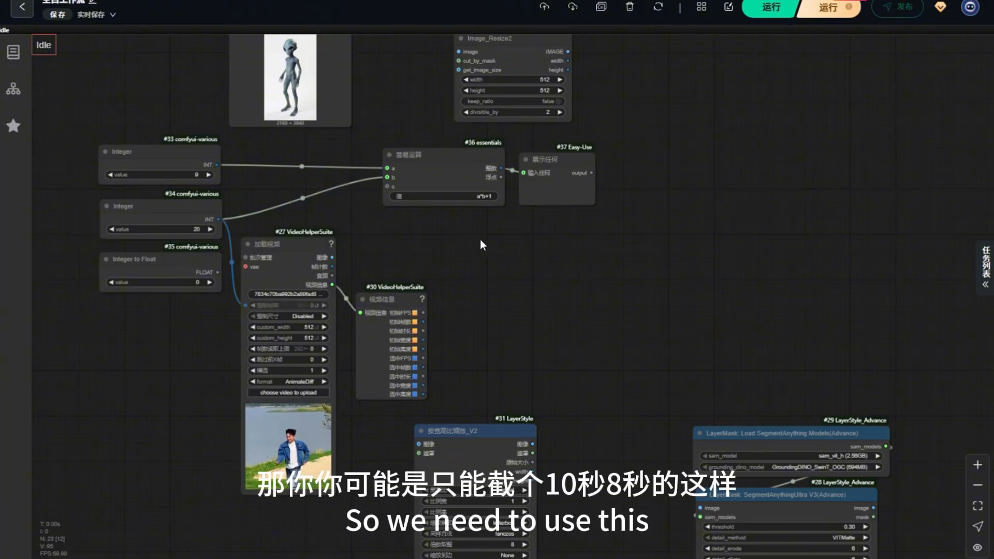
# - Add a 获取图像批次 node beside the video loader and connect the loader's 图像 output to its 图像 input
pyautogui.doubleClick(473, 255)
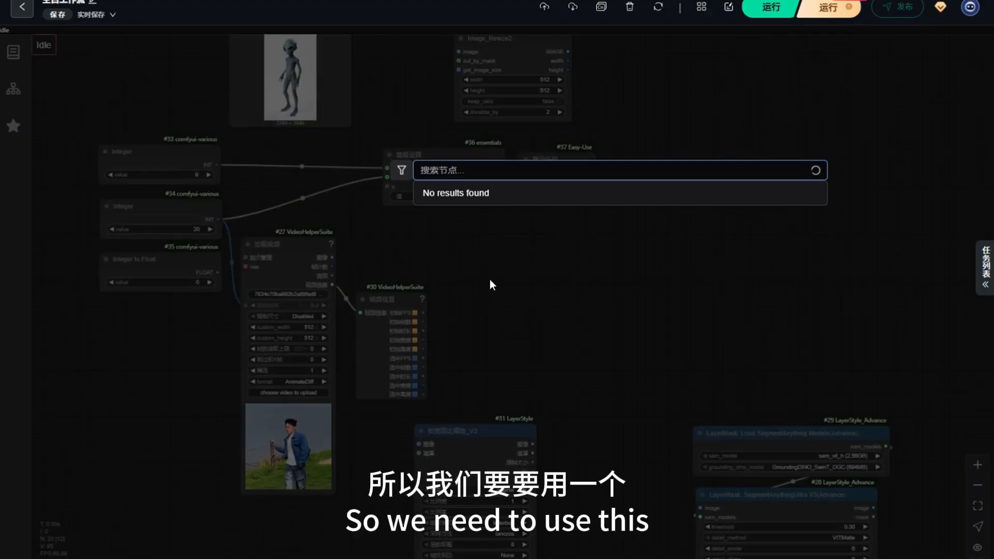
pyautogui.write('huoqu')
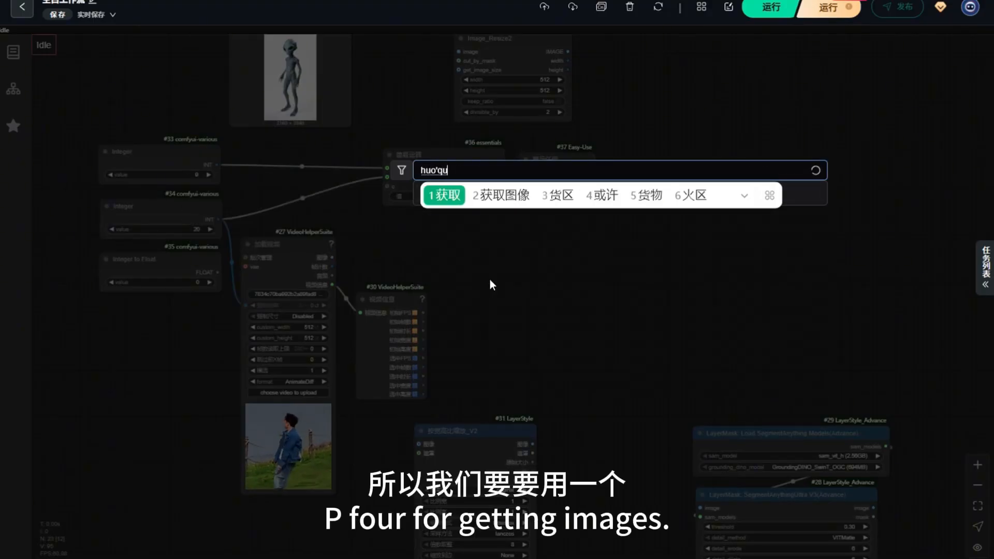
pyautogui.press('space')
pyautogui.write('tuxiang')
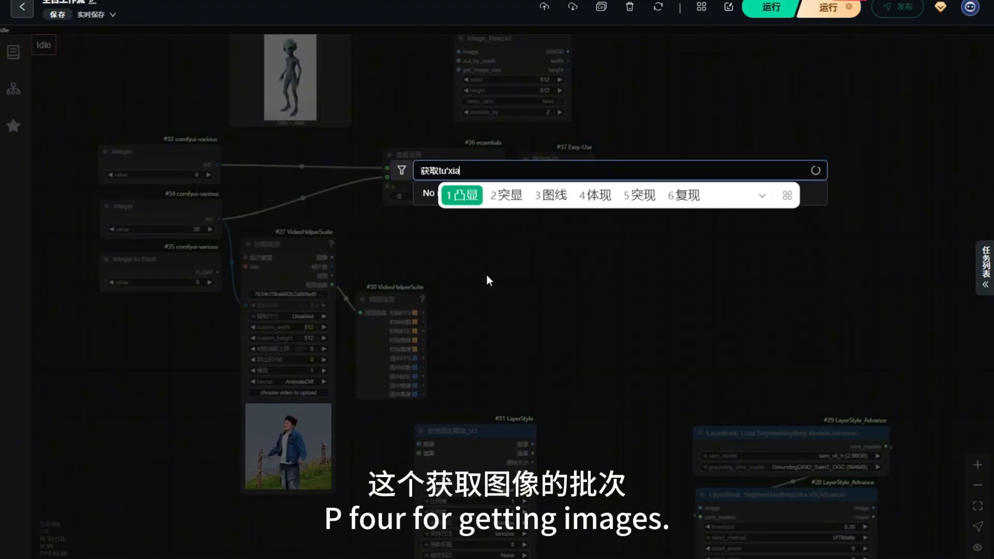
pyautogui.press('space')
pyautogui.click(473, 337)
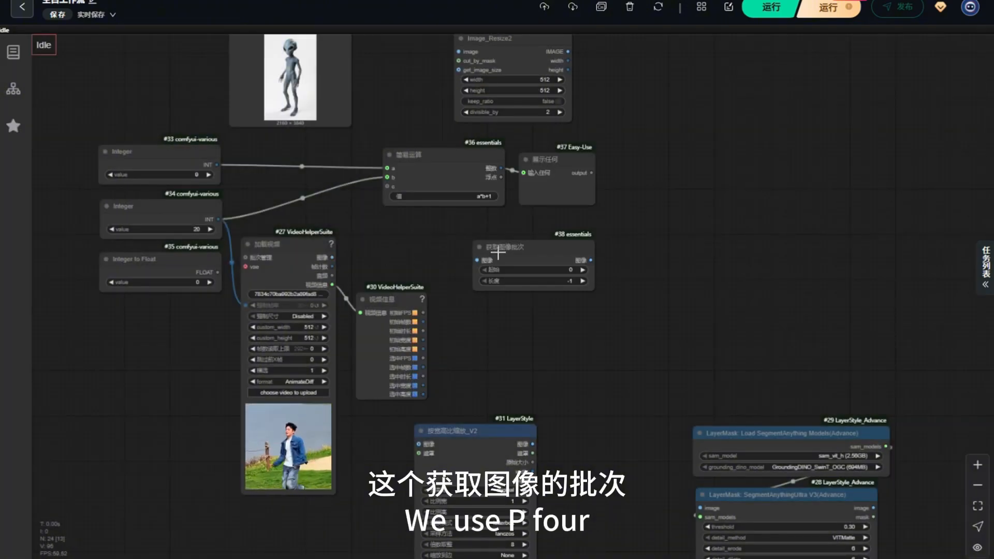
pyautogui.moveTo(497, 252); pyautogui.dragTo(518, 248)
pyautogui.moveTo(331, 258); pyautogui.dragTo(477, 253)
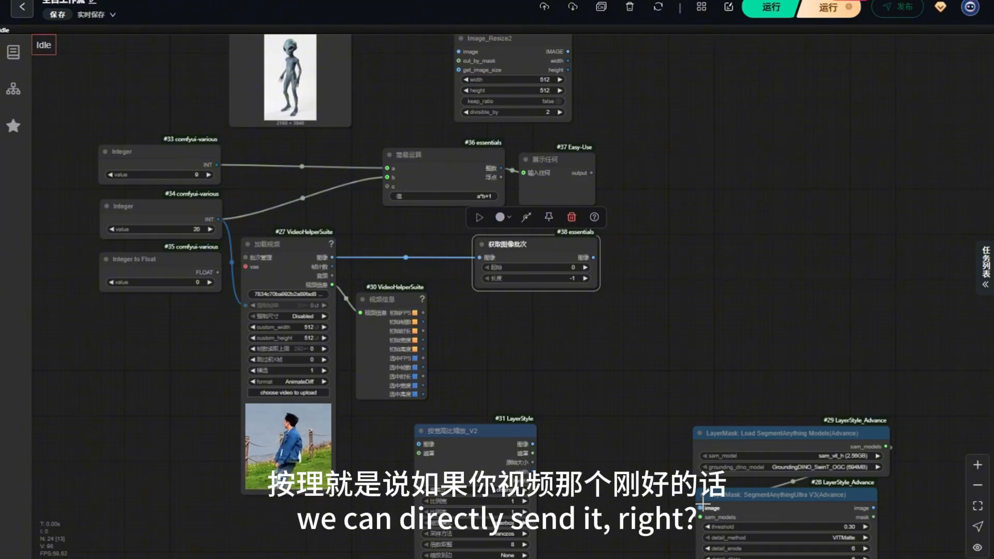
# - Shift the 展示任何 and 获取图像批次 nodes slightly right and connect the math node's 整数 output to the batch node's 长度 input
pyautogui.click(650, 184)
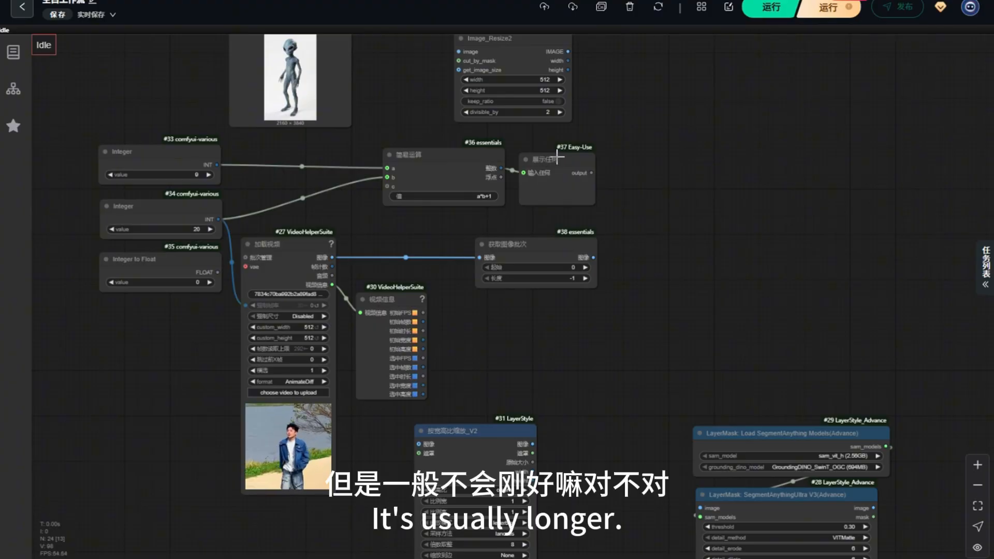
pyautogui.click(541, 182)
pyautogui.moveTo(532, 247)
pyautogui.mouseDown()
pyautogui.moveTo(504, 249)
pyautogui.moveTo(540, 249)
pyautogui.mouseUp()
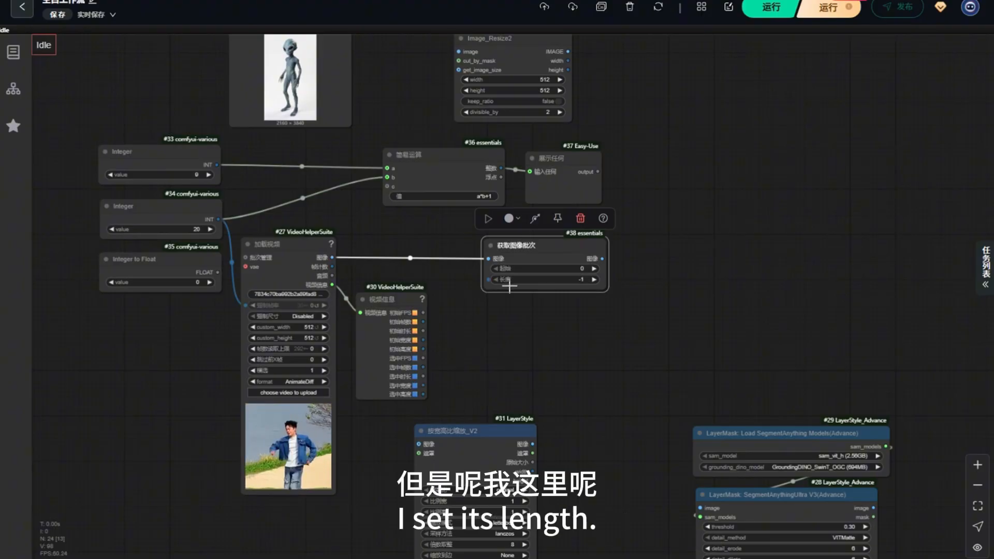
pyautogui.click(548, 226)
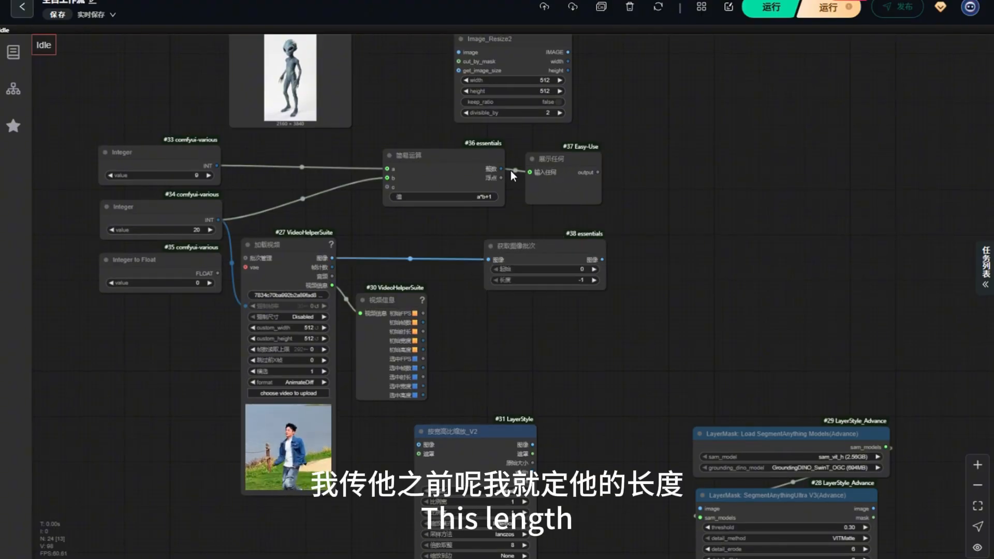
pyautogui.moveTo(501, 169); pyautogui.dragTo(488, 271)
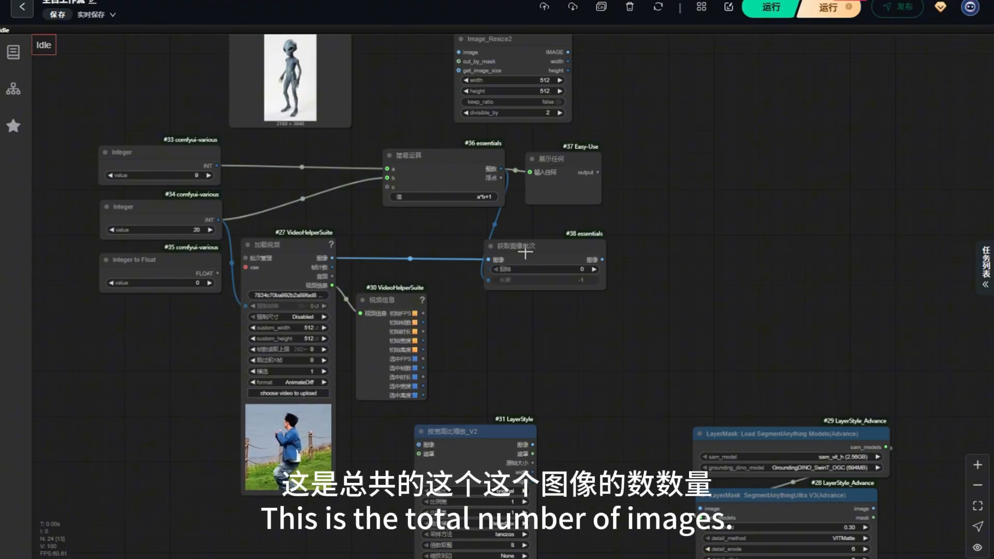
# - Connect the 获取图像批次 node's 图像 output to the 图像 input of the 按宽高比缩放_V2 node
pyautogui.moveTo(602, 292); pyautogui.dragTo(559, 275)
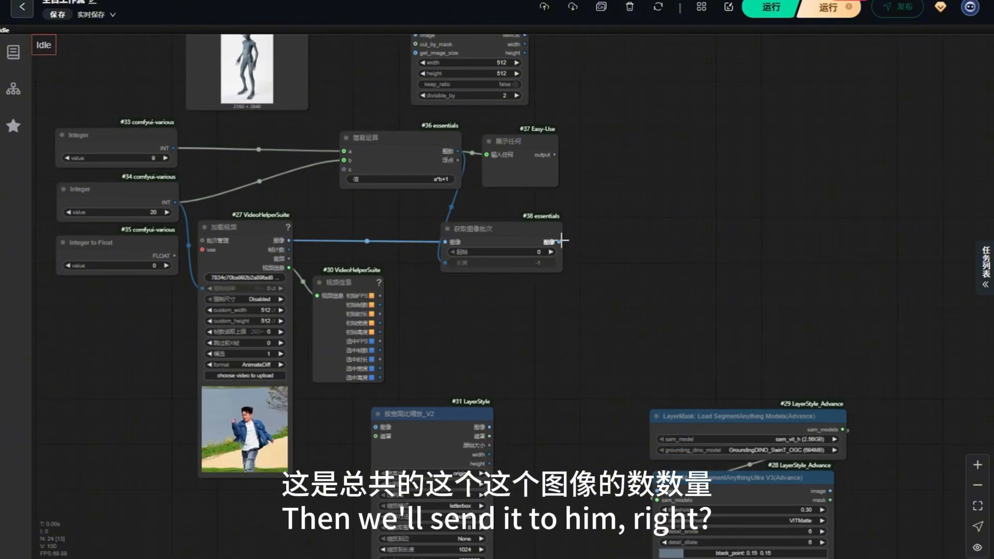
pyautogui.moveTo(559, 241); pyautogui.dragTo(407, 419)
pyautogui.moveTo(459, 488); pyautogui.dragTo(519, 429)
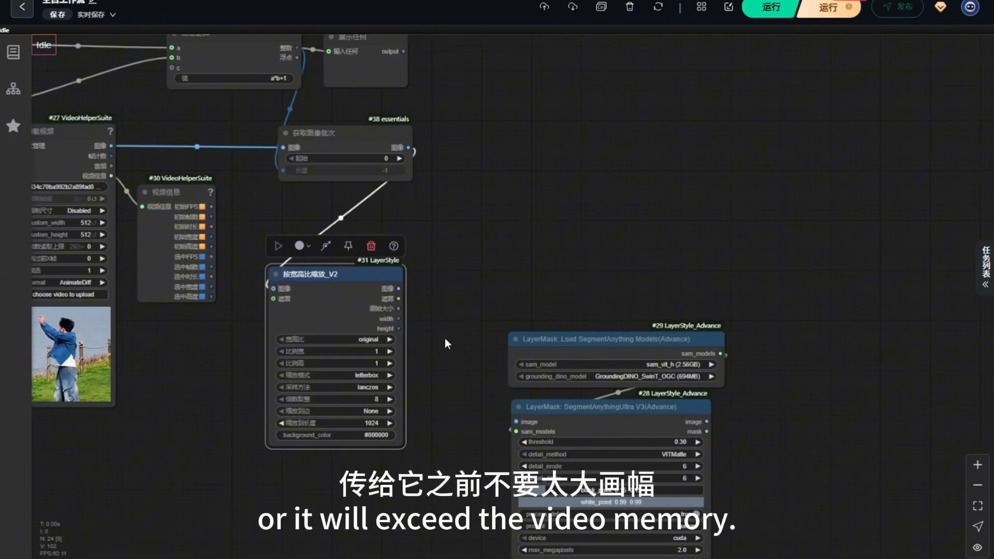
# - Set the 按宽高比缩放_V2 node to scale the longest side to 848, with crop mode and rounding to multiples of 16
pyautogui.click(335, 423)
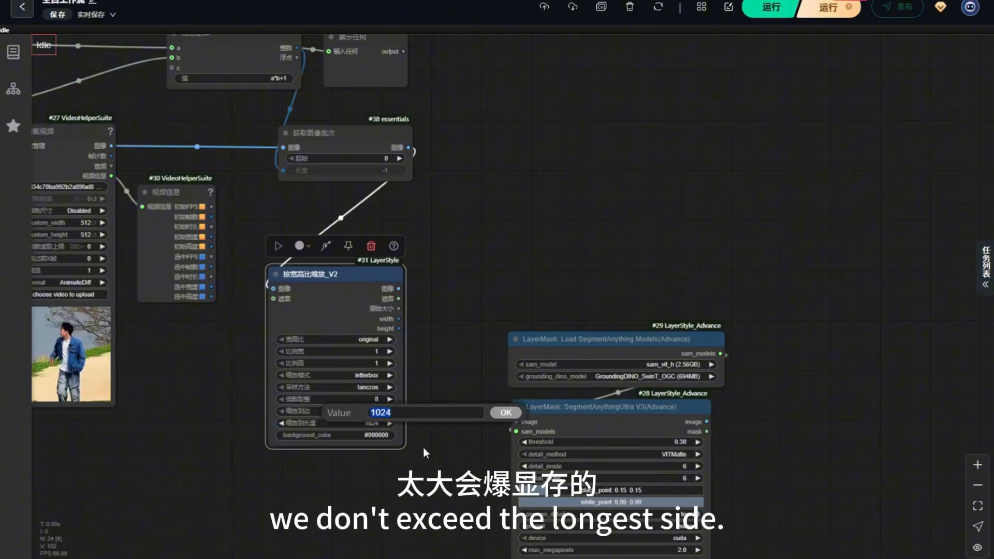
pyautogui.write('84')
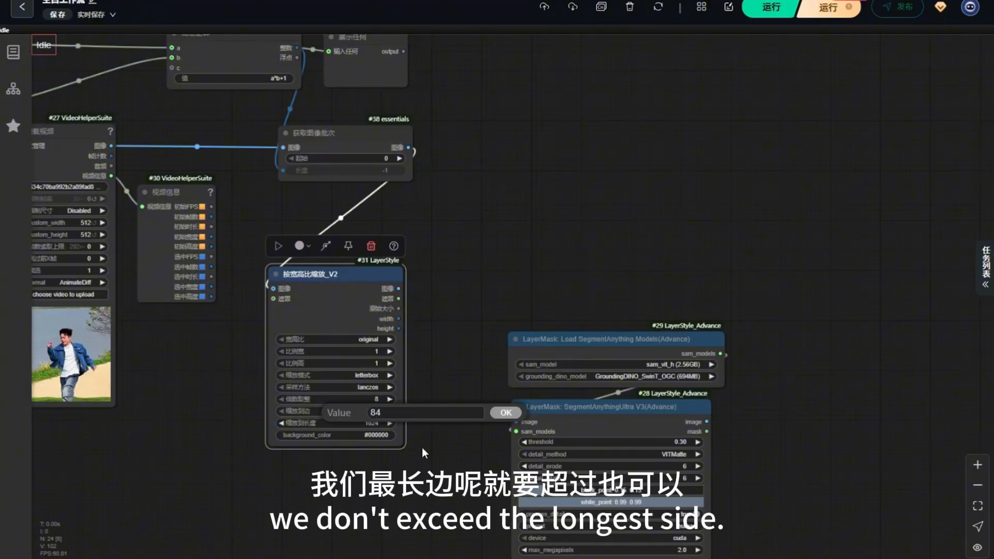
pyautogui.write('8')
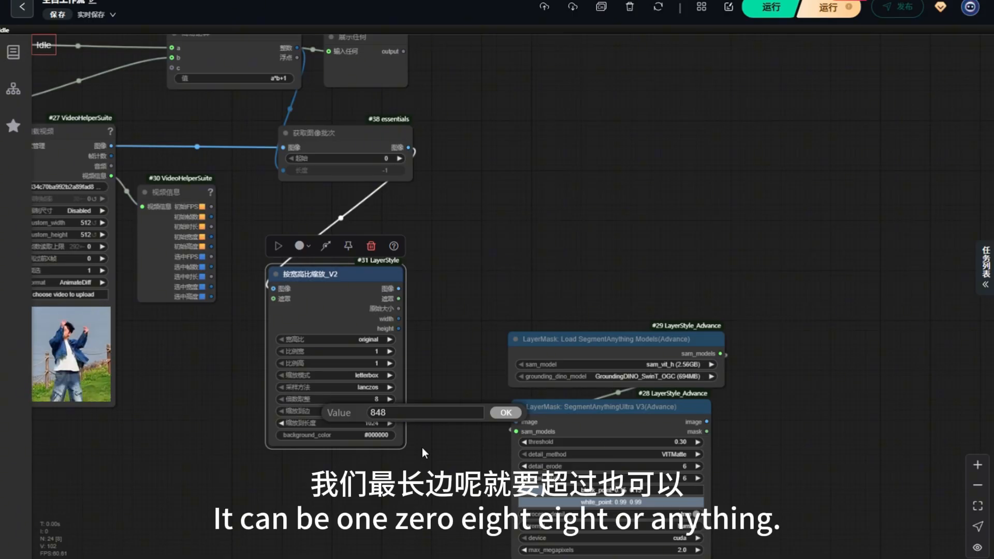
pyautogui.press('Return')
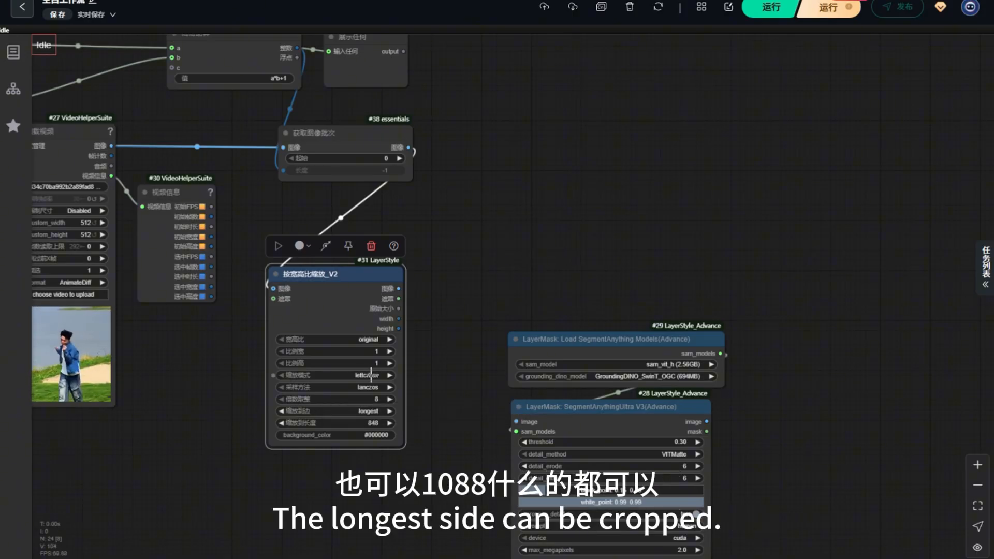
pyautogui.click(371, 375)
pyautogui.click(382, 395)
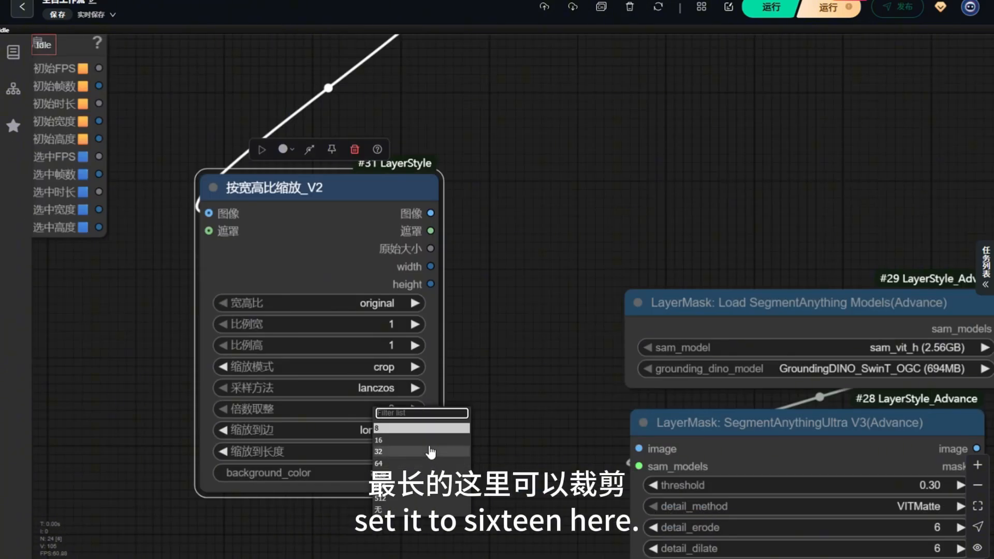
pyautogui.click(378, 440)
# - Connect the 按宽高比缩放_V2 node's 图像 output to the image input of the SegmentAnythingUltra V3 node
pyautogui.scroll(-5, 307, 269)
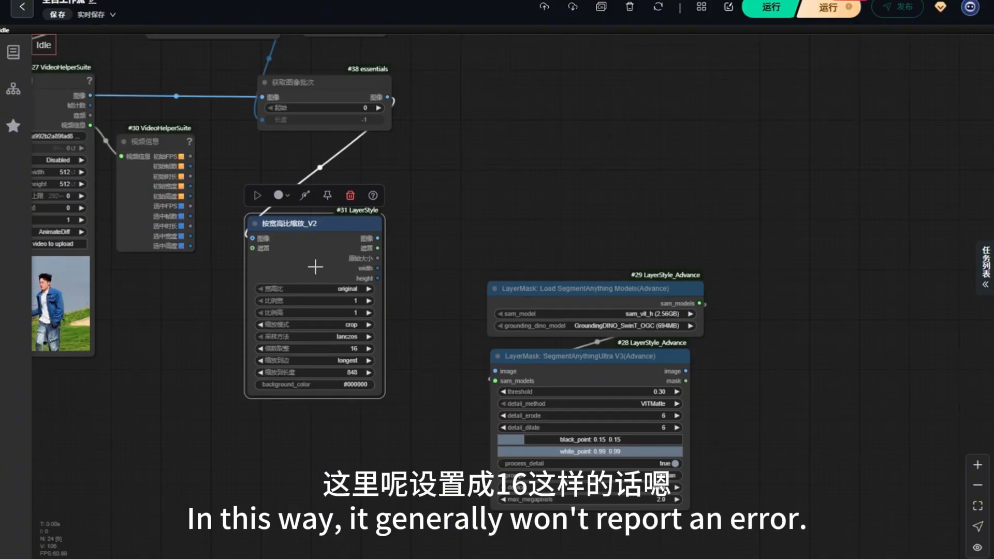
pyautogui.moveTo(357, 299); pyautogui.dragTo(495, 371)
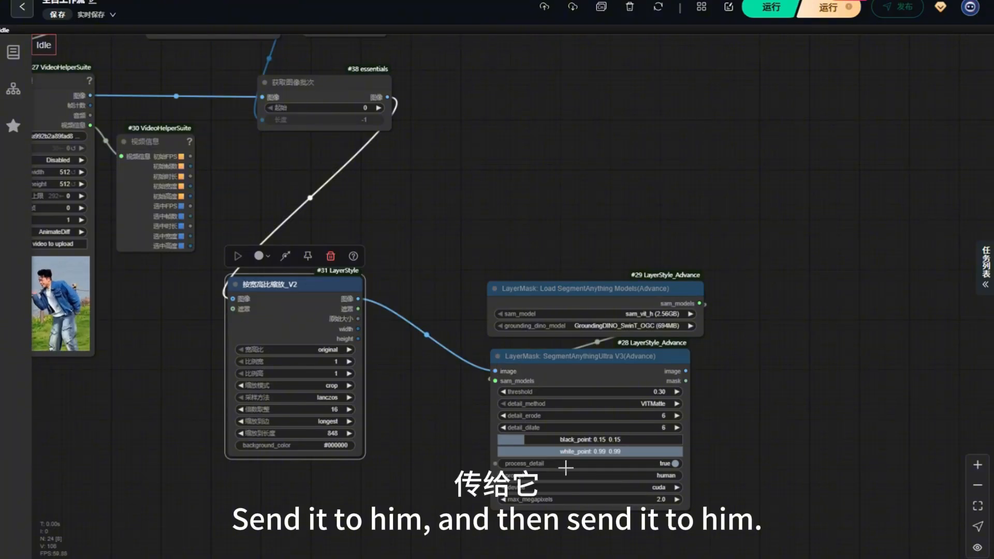
pyautogui.scroll(4, 641, 407)
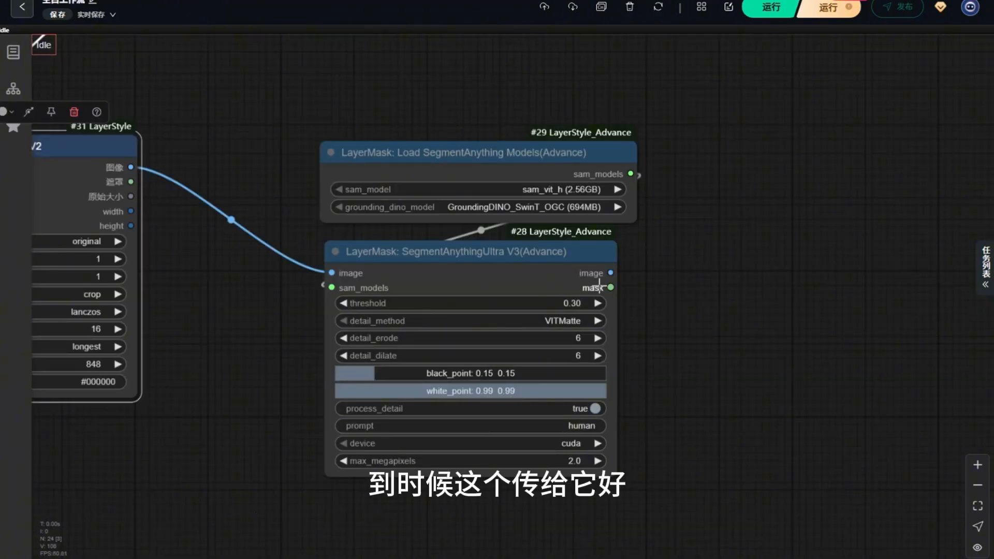
pyautogui.scroll(-4, 463, 291)
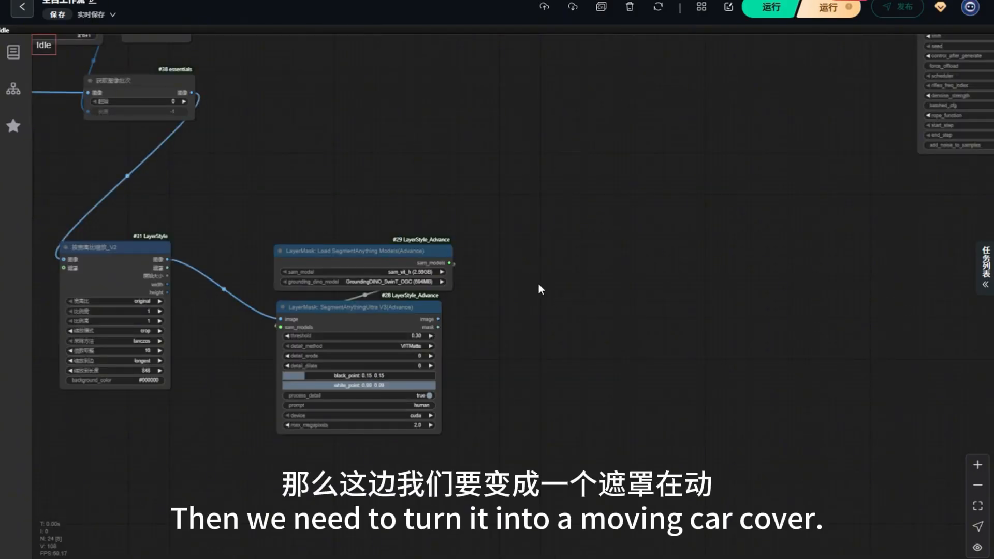
# - Add an Inpaint内补预处理器 node and feed it the scaled image and the SegmentAnythingUltra V3 mask
pyautogui.doubleClick(536, 208)
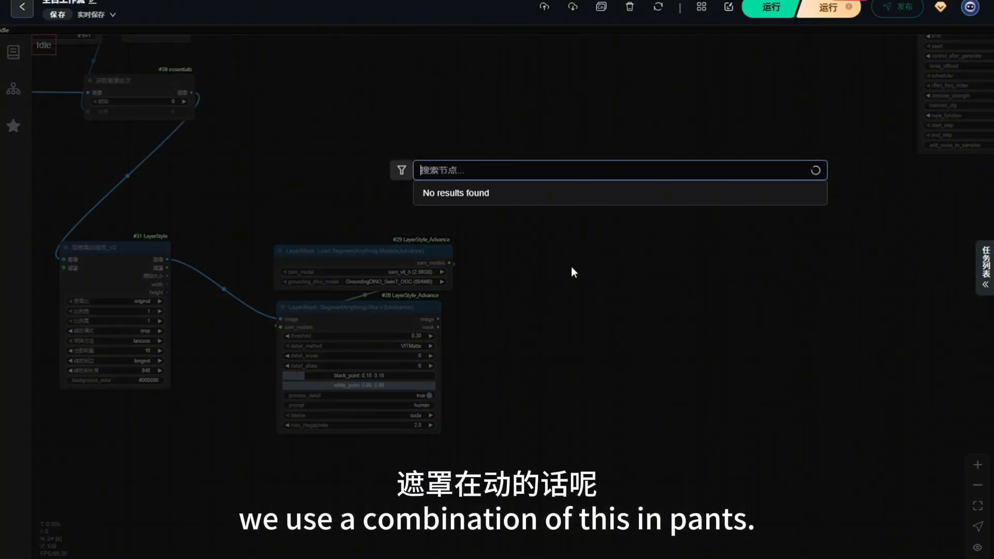
pyautogui.write('inpain')
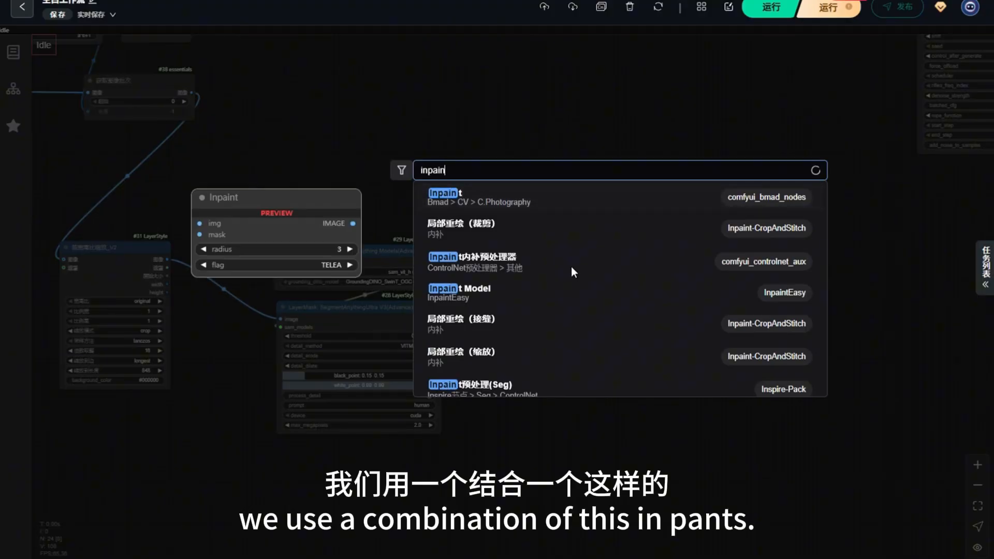
pyautogui.write('t')
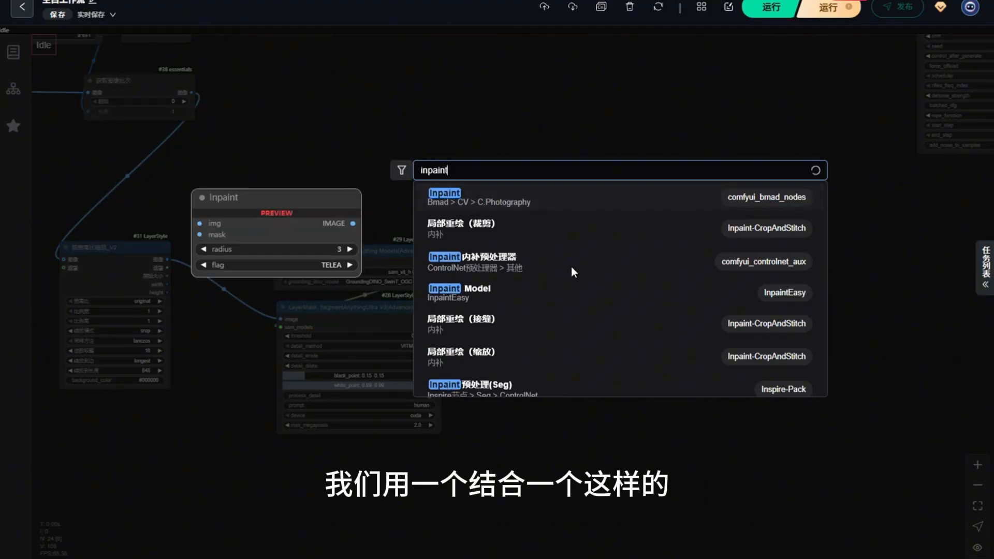
pyautogui.click(515, 259)
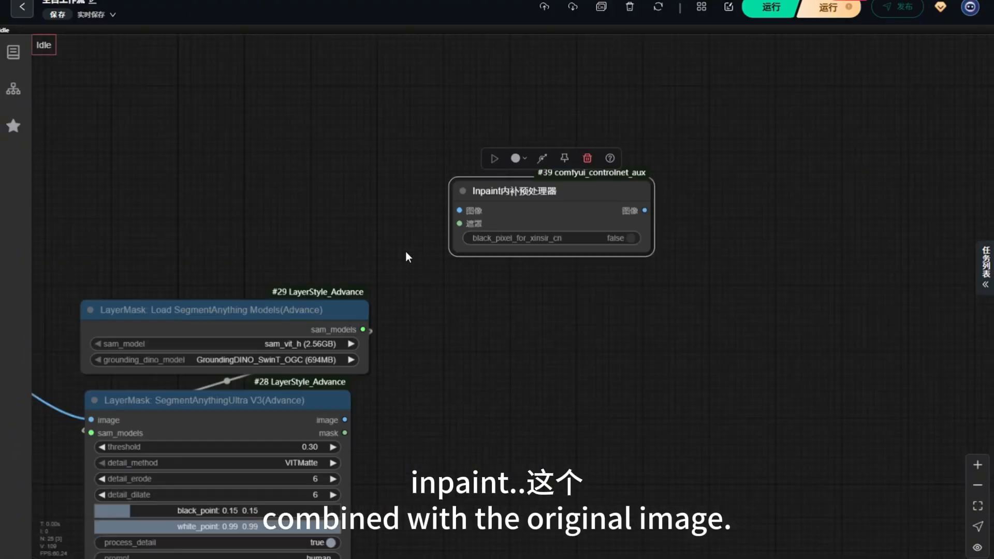
pyautogui.scroll(-5, 408, 253)
pyautogui.moveTo(152, 289); pyautogui.dragTo(430, 232)
pyautogui.moveTo(324, 368); pyautogui.dragTo(398, 143)
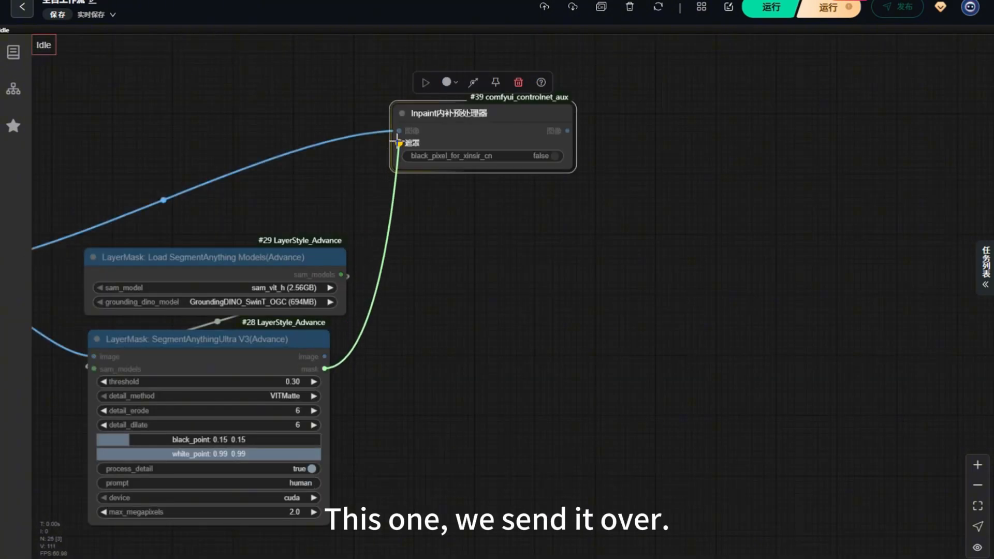
pyautogui.moveTo(465, 119)
pyautogui.mouseDown()
pyautogui.moveTo(549, 122)
pyautogui.moveTo(485, 124)
pyautogui.moveTo(484, 113)
pyautogui.mouseUp()
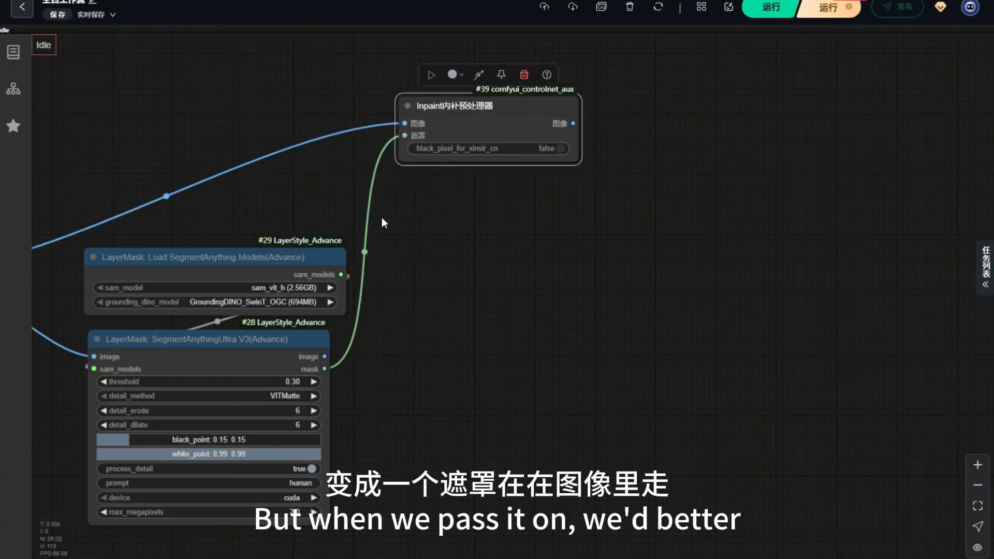
# - Insert a 遮罩模糊生长 node with 扩展 set to 10 between the SegmentAnythingUltra mask output and the Inpaint node's 遮罩 input
pyautogui.doubleClick(449, 305)
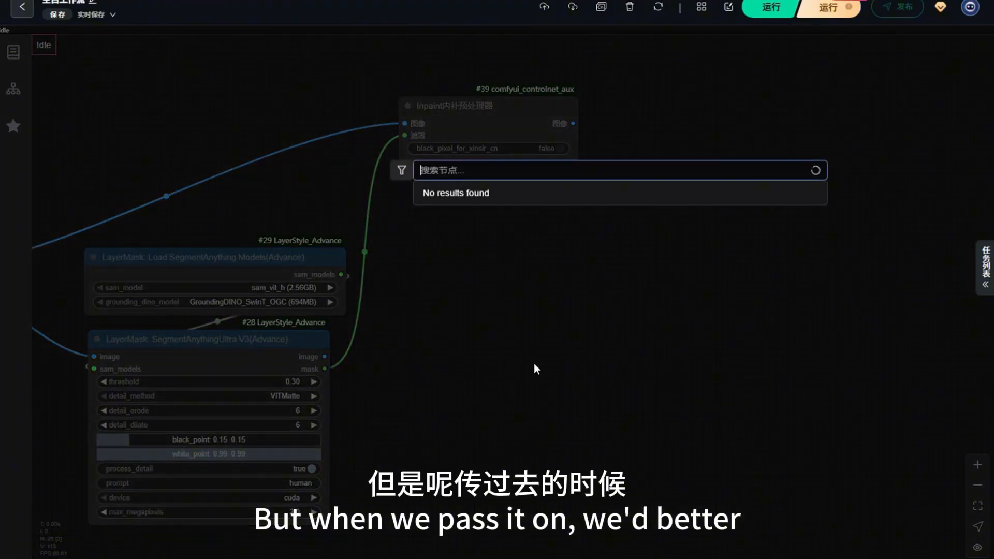
pyautogui.write('zhao')
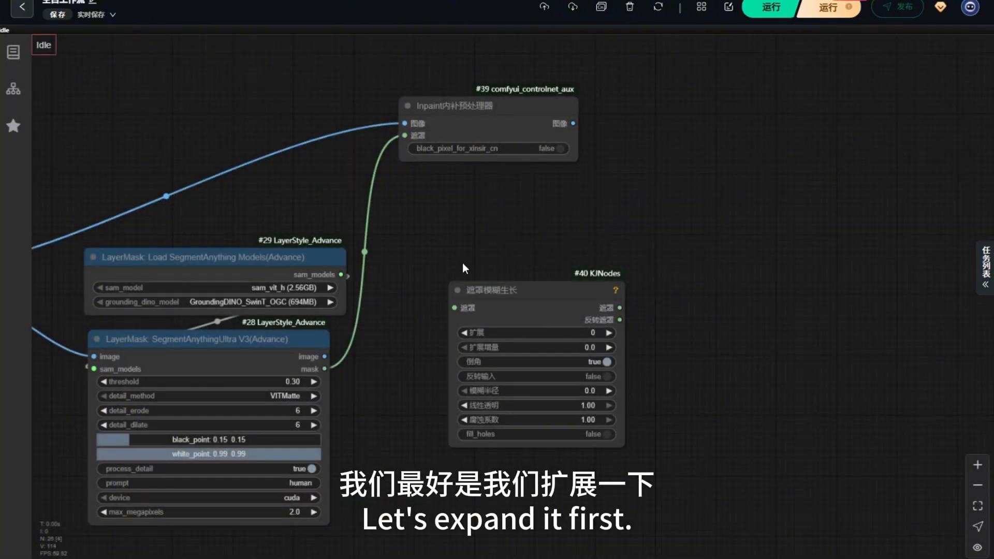
pyautogui.moveTo(494, 289); pyautogui.dragTo(449, 235)
pyautogui.moveTo(325, 369); pyautogui.dragTo(356, 322)
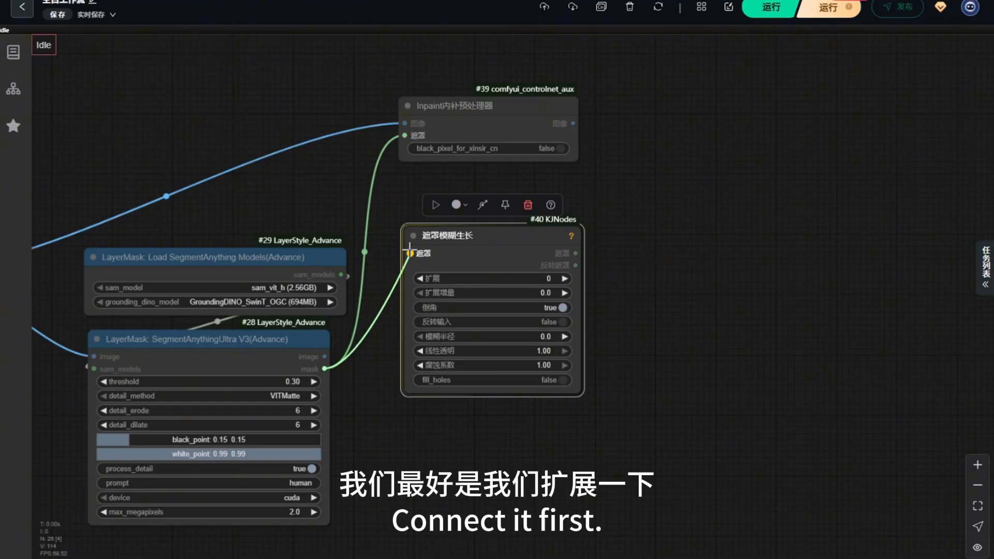
pyautogui.moveTo(409, 251); pyautogui.dragTo(410, 253)
pyautogui.moveTo(575, 253); pyautogui.dragTo(405, 135)
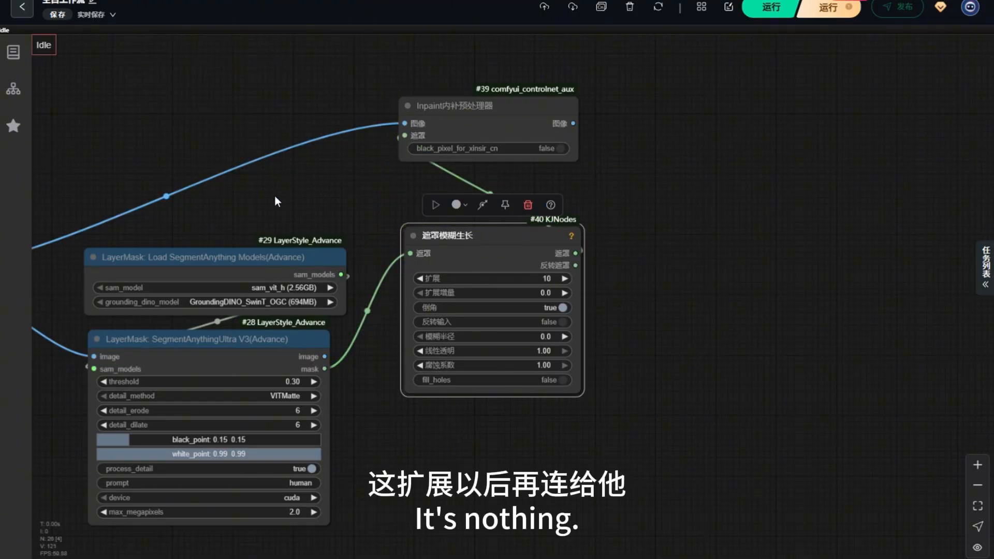
pyautogui.click(297, 201)
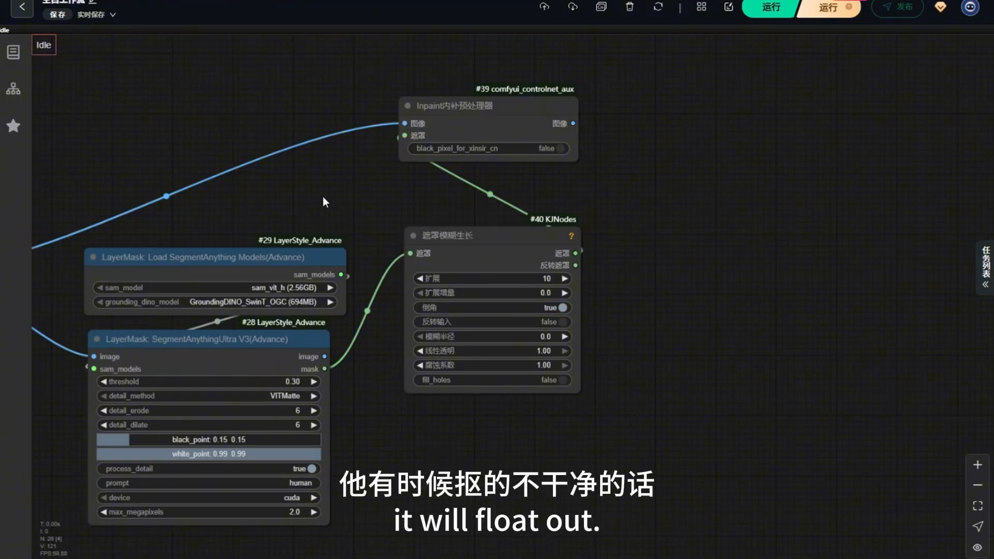
# - Reposition the Inpaint内补预处理器 node above and slightly right of the 遮罩模糊生长 node
pyautogui.moveTo(492, 105); pyautogui.dragTo(519, 114)
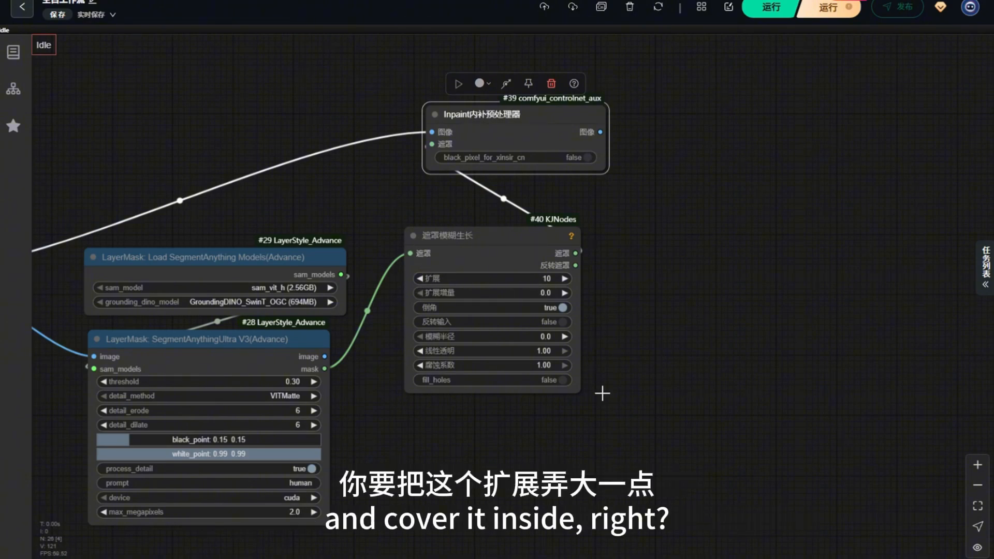
pyautogui.moveTo(501, 133); pyautogui.dragTo(517, 142)
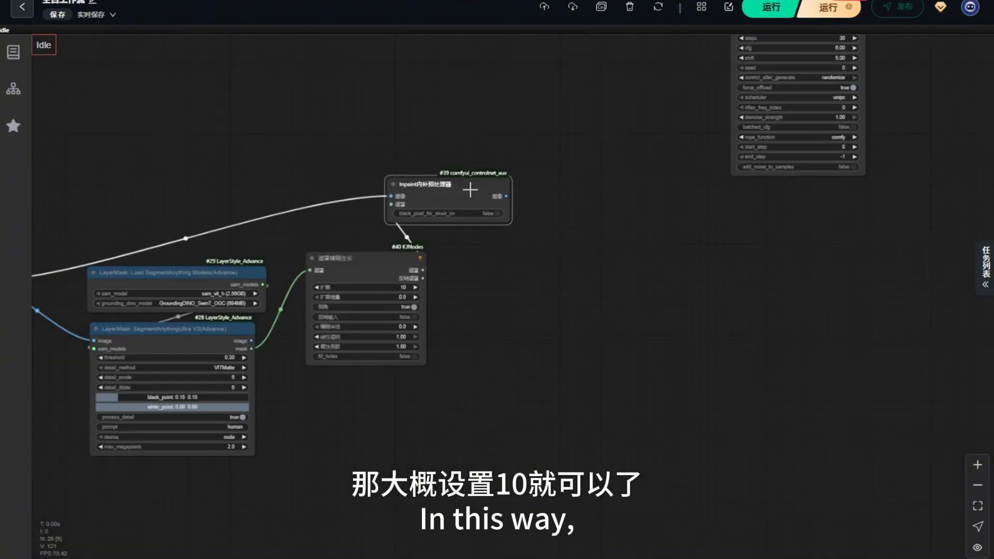
pyautogui.moveTo(470, 191); pyautogui.dragTo(452, 192)
# - Add a 合并为视频 node and feed it the Inpaint内补预处理器 node's 图像 output
pyautogui.doubleClick(574, 299)
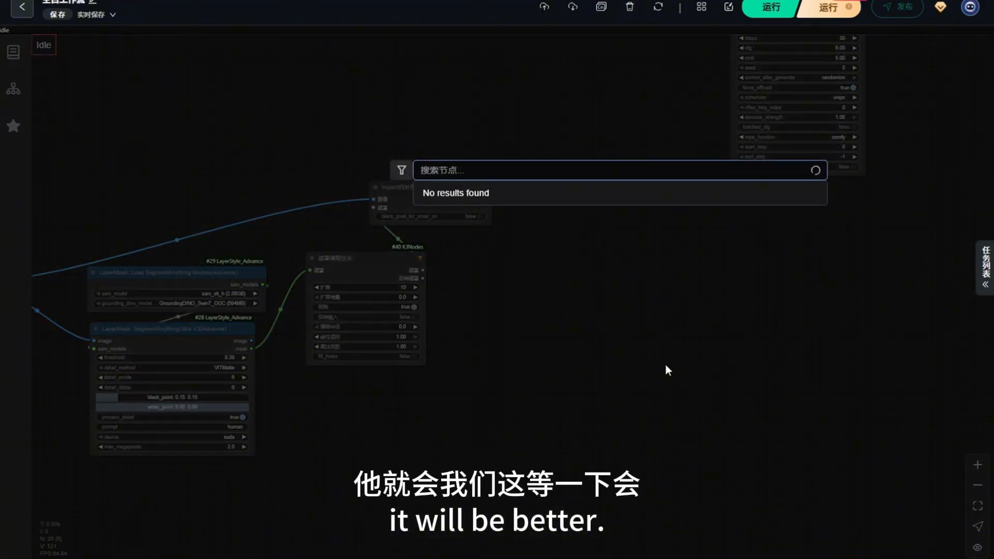
pyautogui.write('合并为视频')
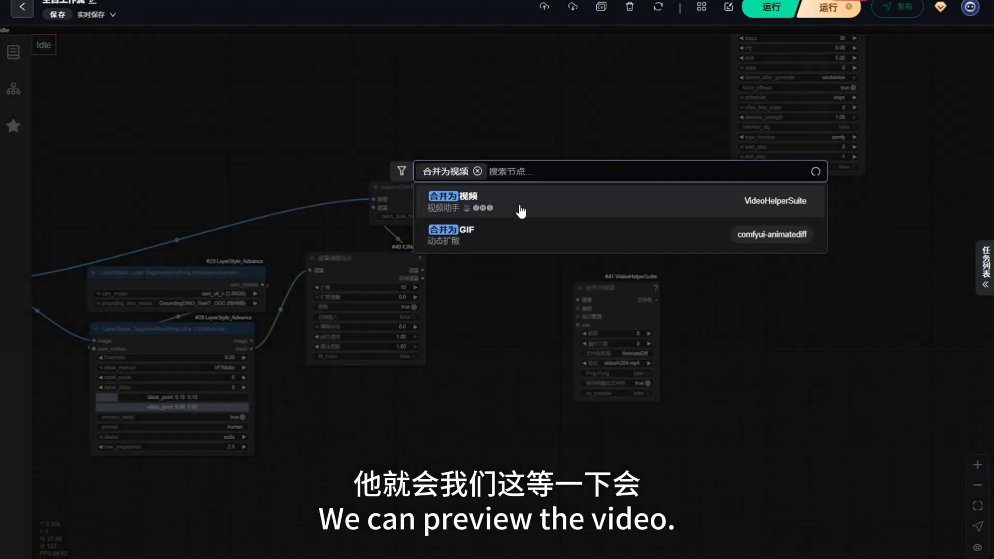
pyautogui.click(521, 208)
pyautogui.moveTo(488, 199); pyautogui.dragTo(583, 314)
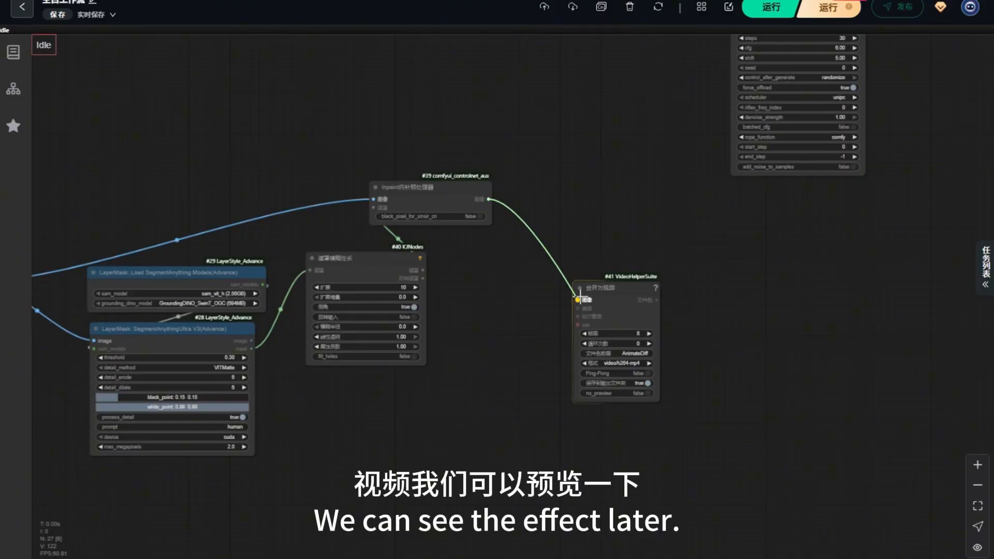
# - Route the Integer node with value 20 through the Integer to Float node into the 合并为视频 node's 帧率 input
pyautogui.scroll(-9, 587, 238)
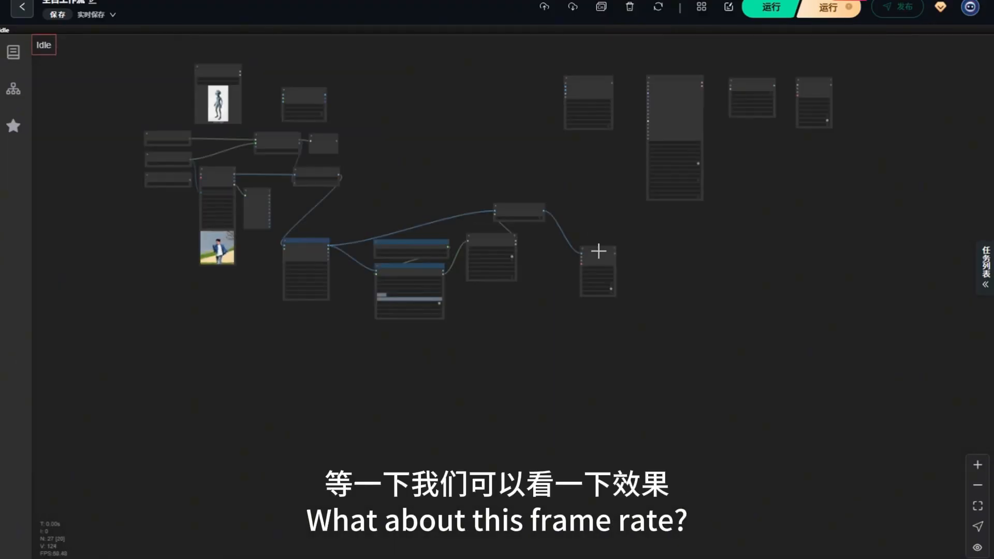
pyautogui.moveTo(596, 253); pyautogui.dragTo(234, 165)
pyautogui.scroll(5, 134, 119)
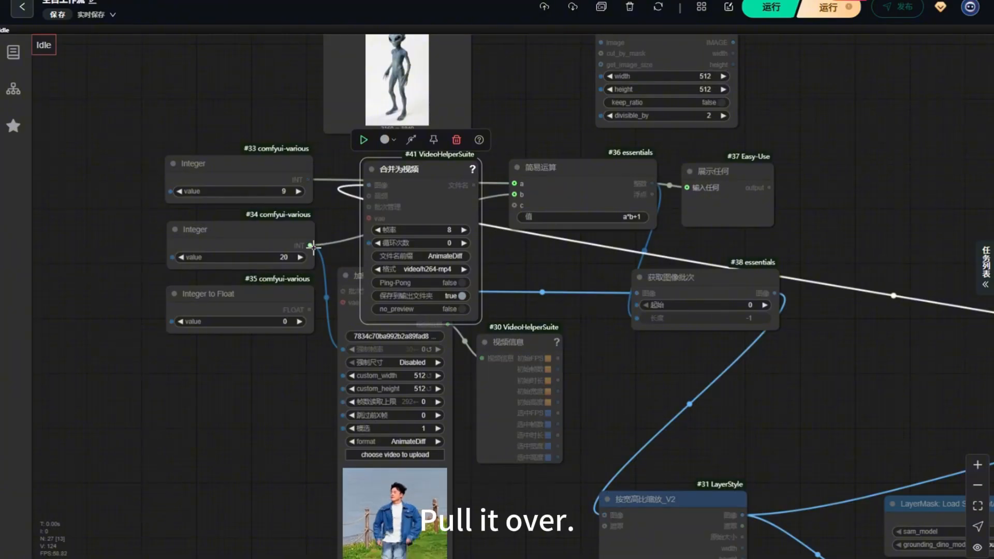
pyautogui.moveTo(310, 246); pyautogui.dragTo(172, 322)
pyautogui.moveTo(310, 311); pyautogui.dragTo(386, 230)
# - Move the 合并为视频 node back beside the 遮罩模糊生长 node and enlarge it to leave room for a preview
pyautogui.scroll(-5, 129, 207)
pyautogui.moveTo(284, 198); pyautogui.dragTo(820, 417)
pyautogui.scroll(5, 691, 370)
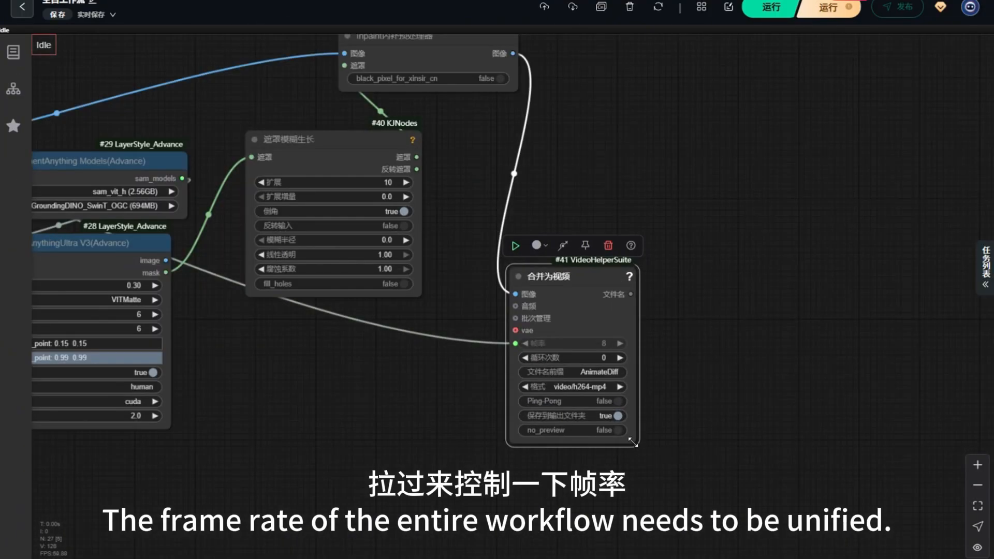
pyautogui.moveTo(633, 443); pyautogui.dragTo(680, 549)
pyautogui.scroll(-3, 725, 420)
pyautogui.scroll(3, 615, 313)
pyautogui.moveTo(614, 313); pyautogui.dragTo(650, 188)
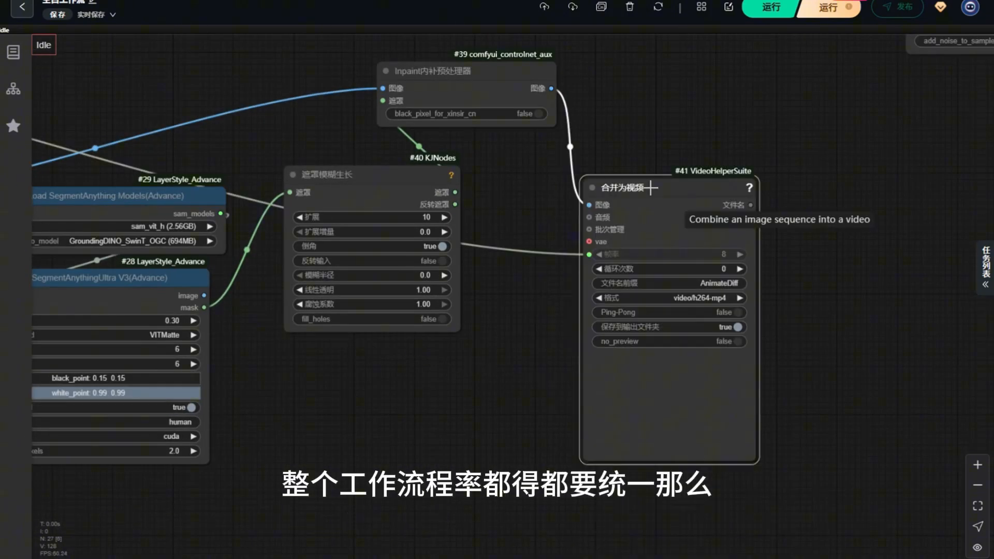
# - Execute only the selected 合并为视频 node to test the masking part of the workflow
pyautogui.scroll(-5, 504, 364)
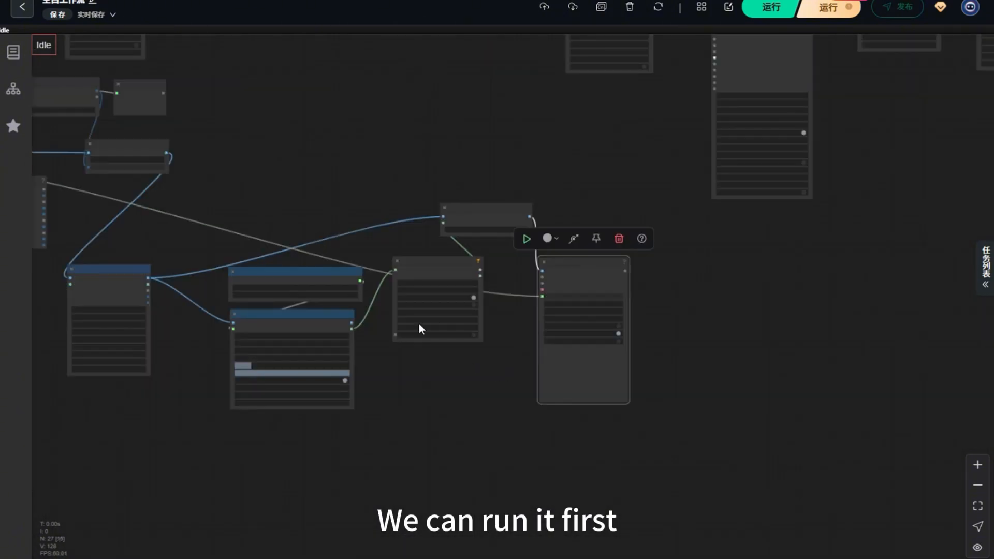
pyautogui.scroll(2, 347, 417)
pyautogui.scroll(2, 621, 217)
pyautogui.rightClick(619, 207)
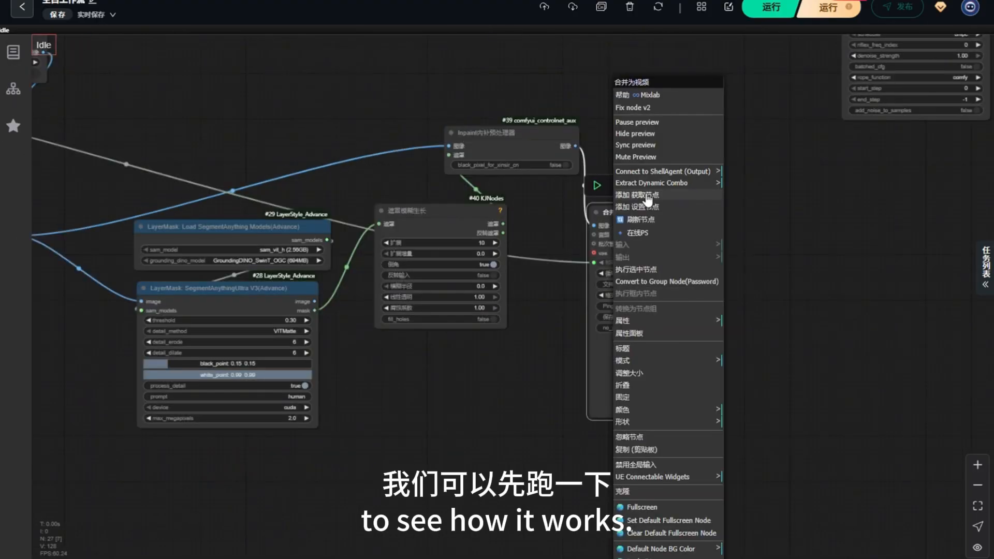
pyautogui.click(637, 270)
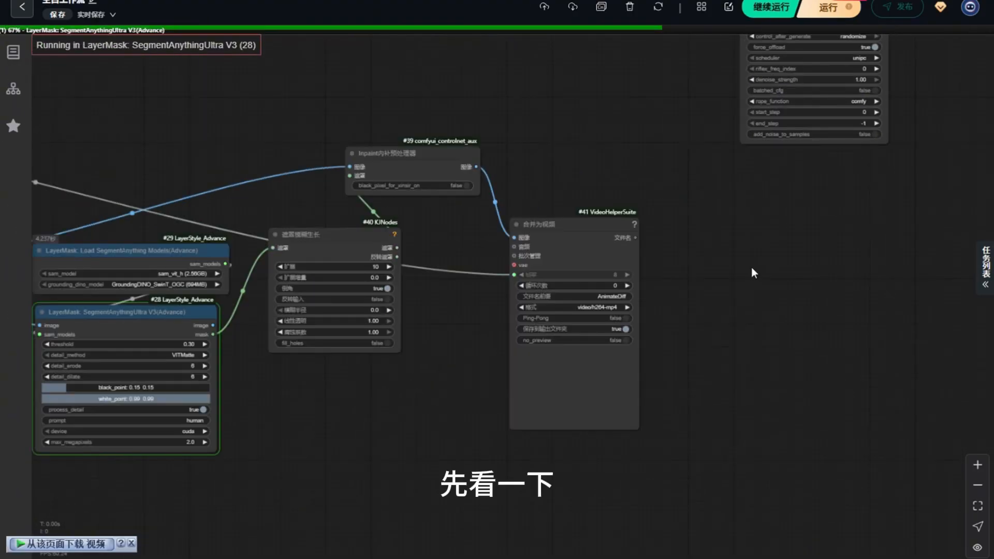
pyautogui.scroll(-6, 704, 380)
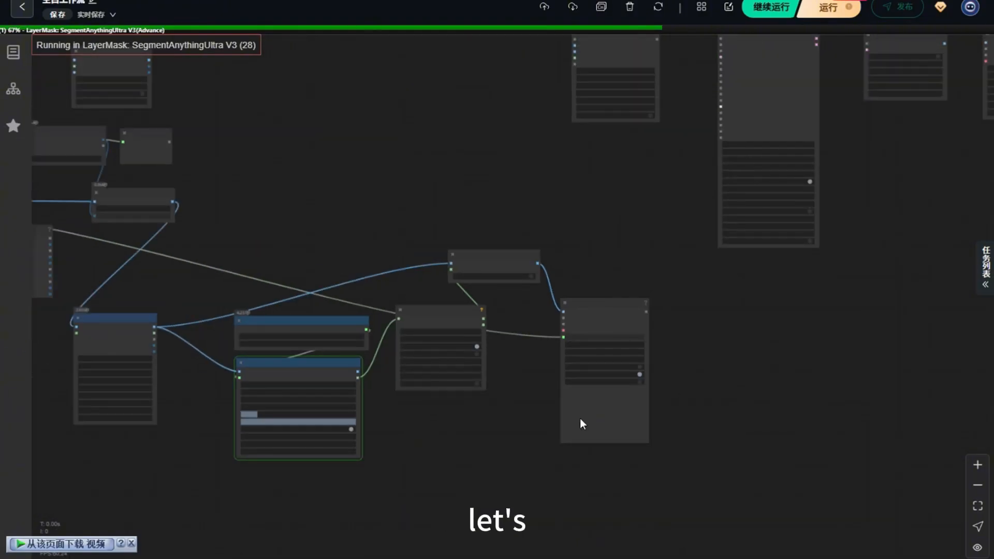
pyautogui.scroll(4, 479, 462)
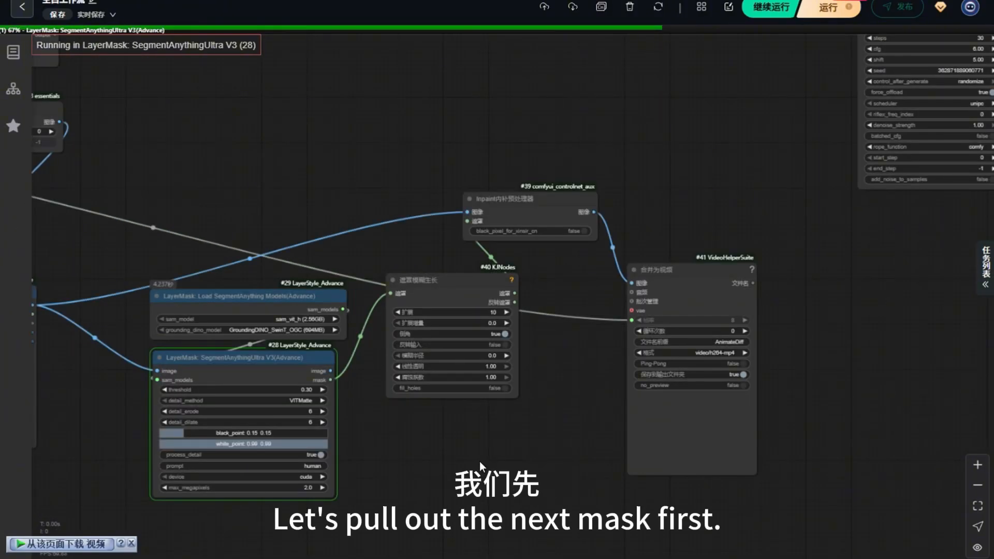
pyautogui.scroll(-3, 479, 461)
pyautogui.moveTo(480, 461); pyautogui.dragTo(456, 452)
pyautogui.moveTo(502, 255); pyautogui.dragTo(483, 262)
pyautogui.click(404, 161)
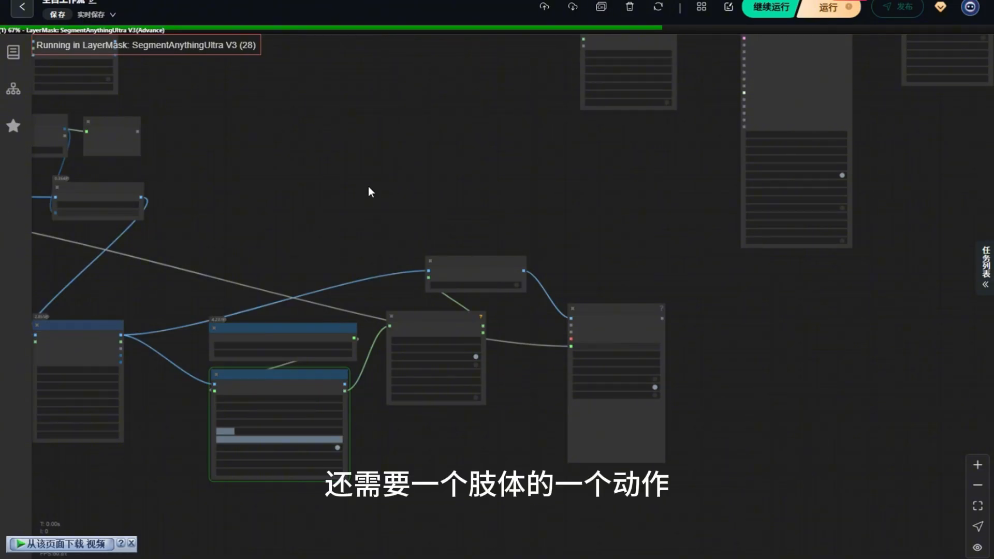
pyautogui.scroll(3, 368, 189)
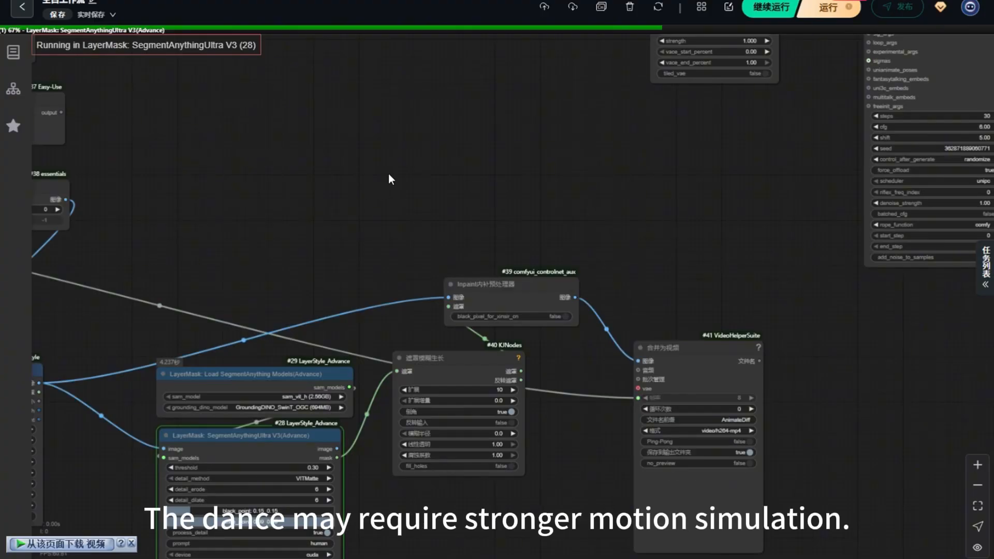
pyautogui.scroll(-2, 385, 176)
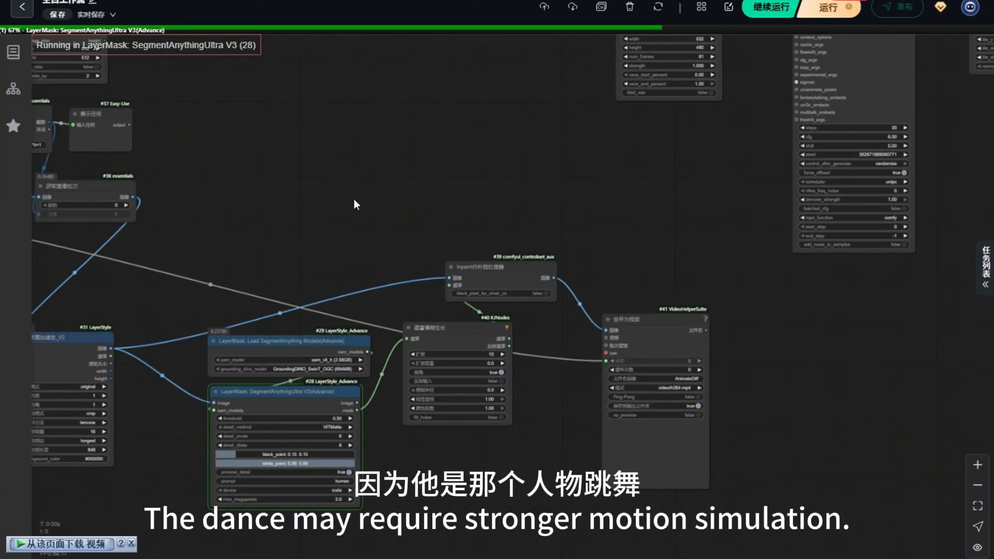
pyautogui.moveTo(356, 204); pyautogui.dragTo(318, 202)
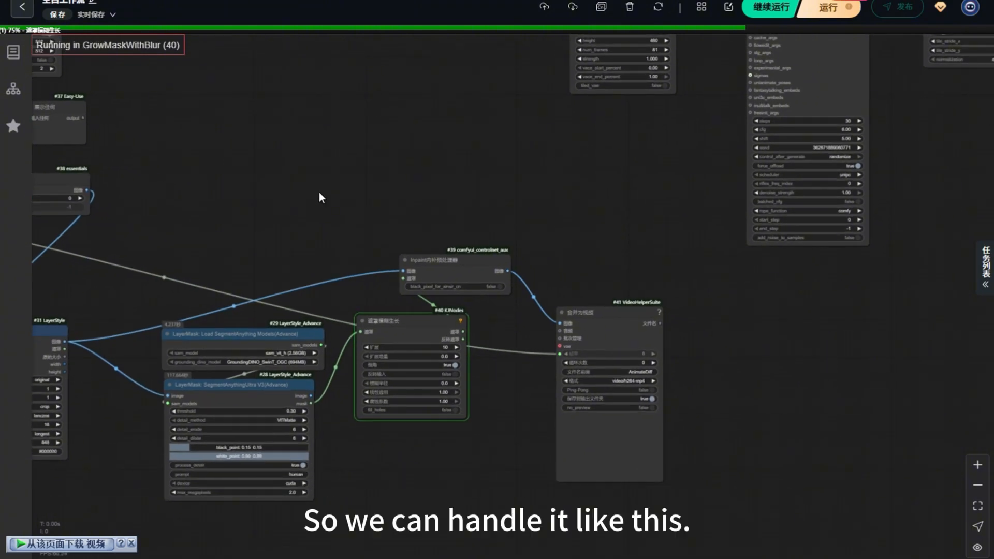
# - Add a DW姿态预处理器 node and place it above and slightly left of the Inpaint内补预处理器 node
pyautogui.doubleClick(416, 179)
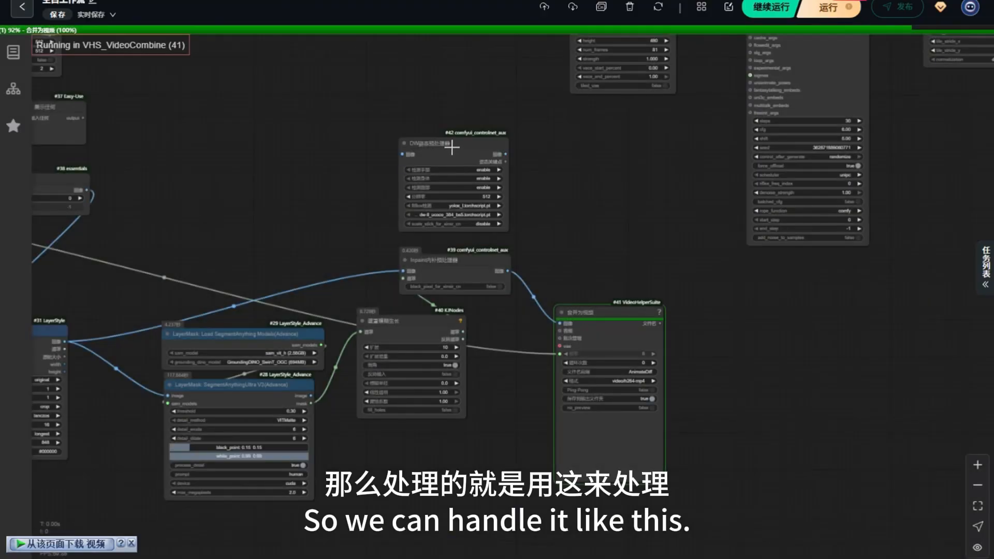
pyautogui.moveTo(455, 139); pyautogui.dragTo(381, 138)
pyautogui.scroll(7, 381, 139)
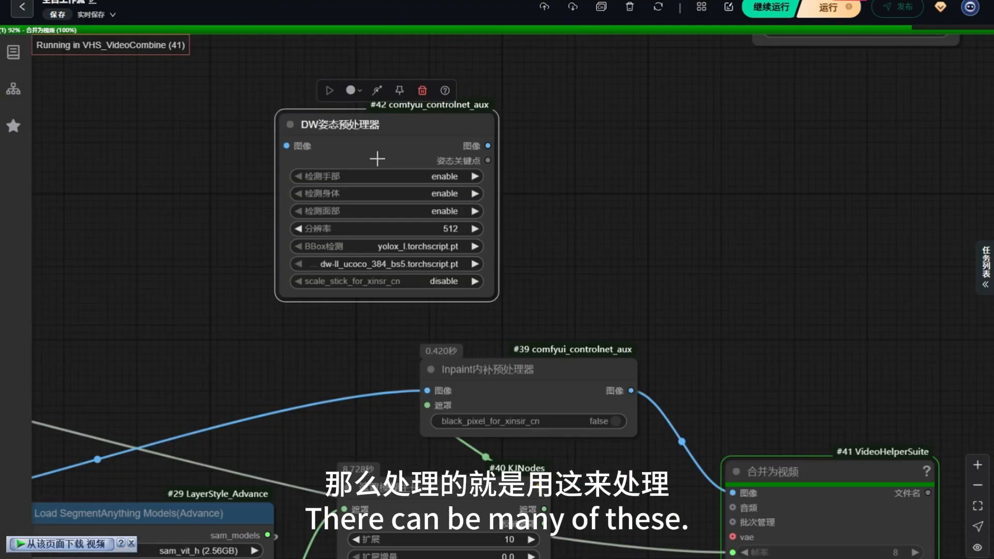
# - Play the rendered mask video and check its dimensions against the 按宽高比缩放_V2 and video loader size settings
pyautogui.scroll(-10, 215, 171)
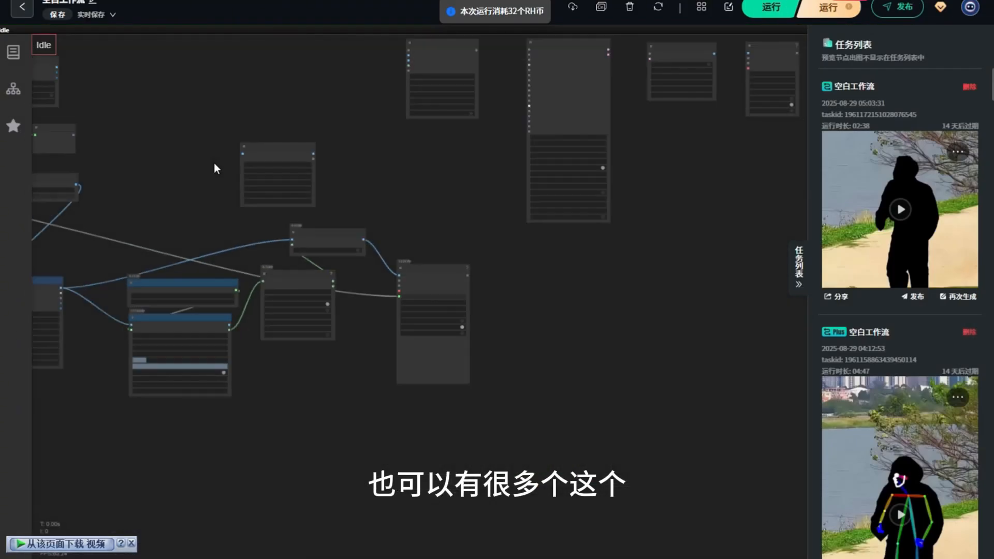
pyautogui.scroll(3, 465, 382)
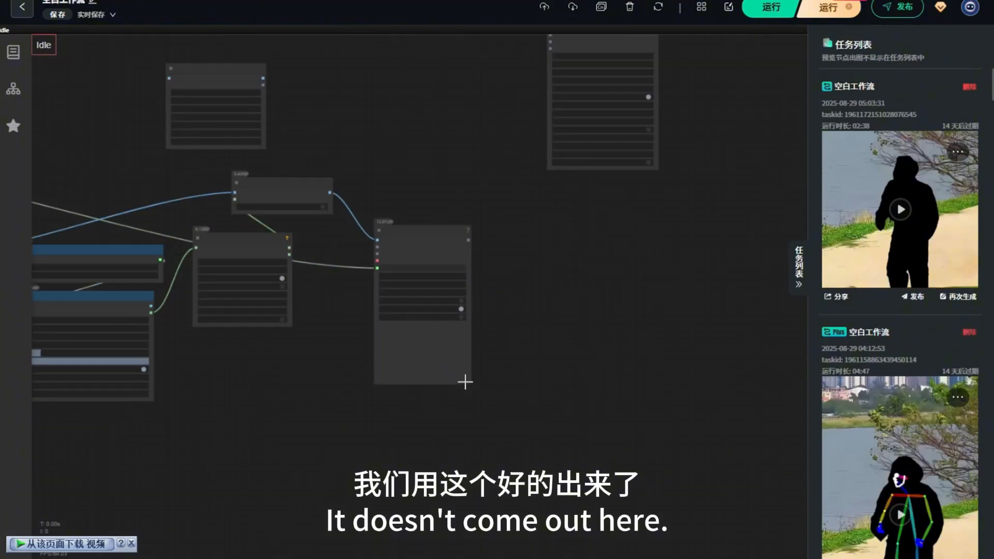
pyautogui.click(875, 11)
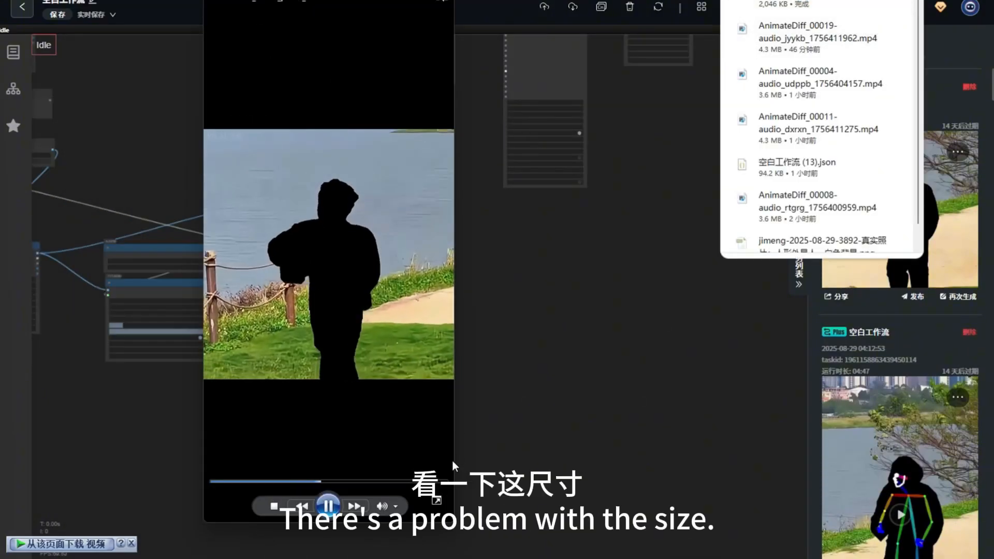
pyautogui.moveTo(454, 452); pyautogui.dragTo(581, 453)
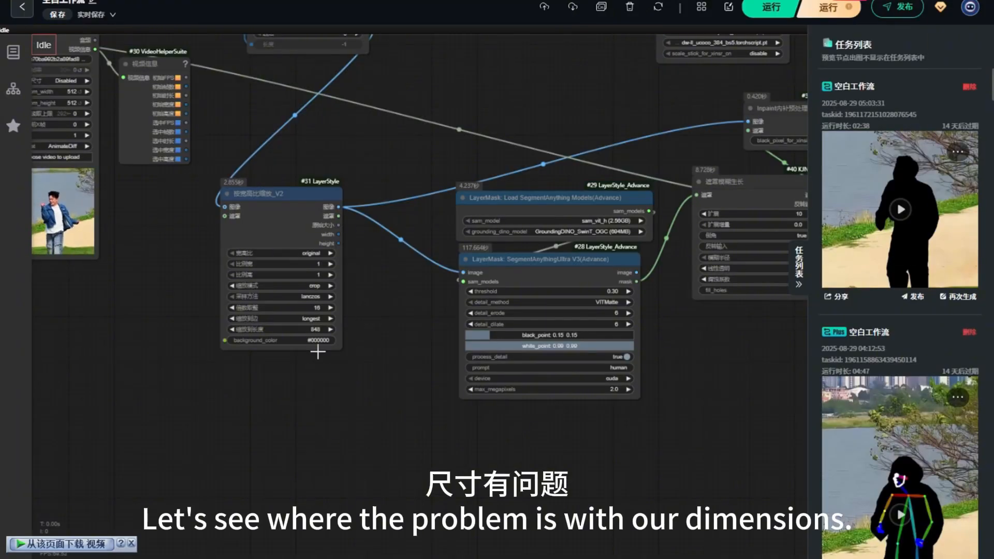
pyautogui.scroll(4, 315, 354)
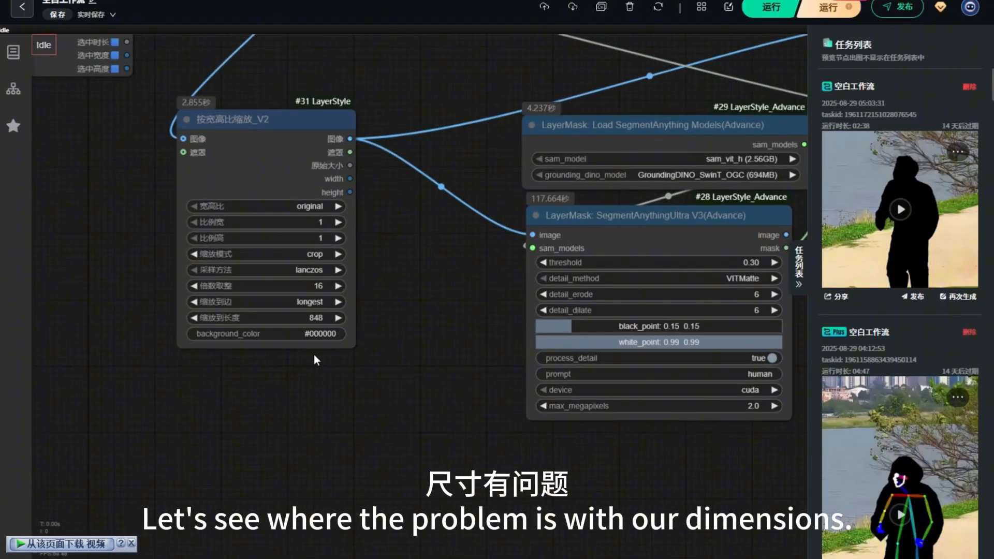
pyautogui.scroll(-5, 314, 358)
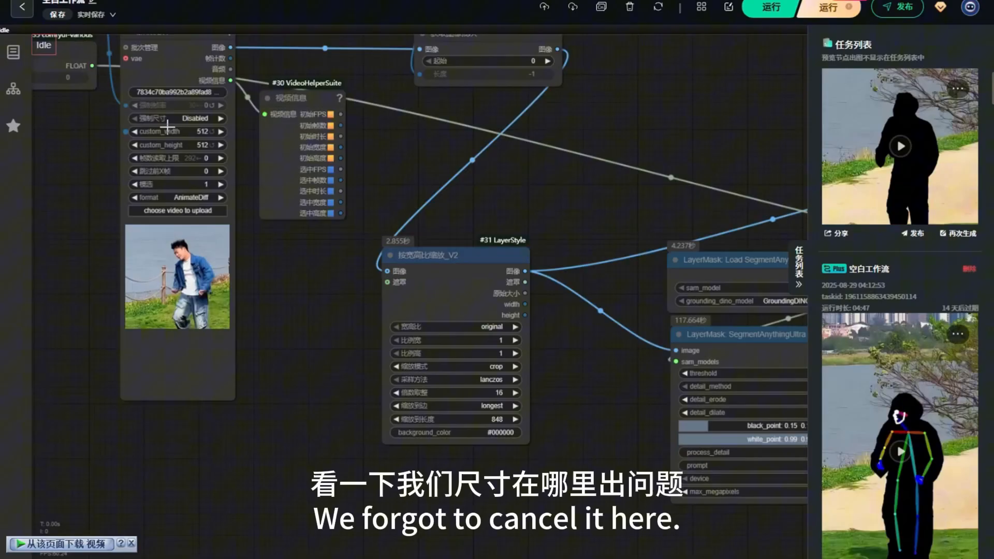
# - Set custom_width and custom_height to 0 in the 加载视频 node
pyautogui.scroll(8, 212, 133)
pyautogui.click(212, 133)
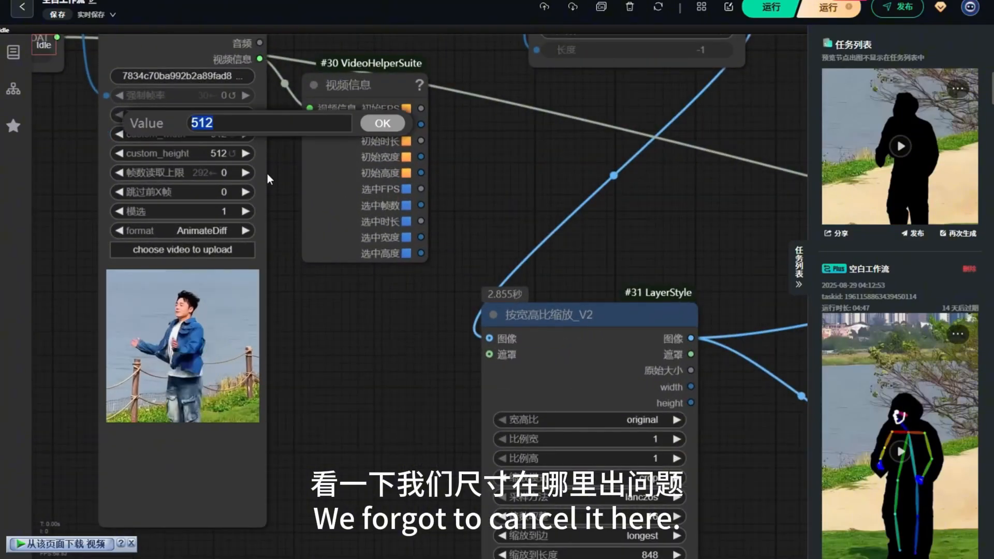
pyautogui.write('0')
pyautogui.press('Return')
pyautogui.click(221, 154)
pyautogui.write('0')
pyautogui.press('Return')
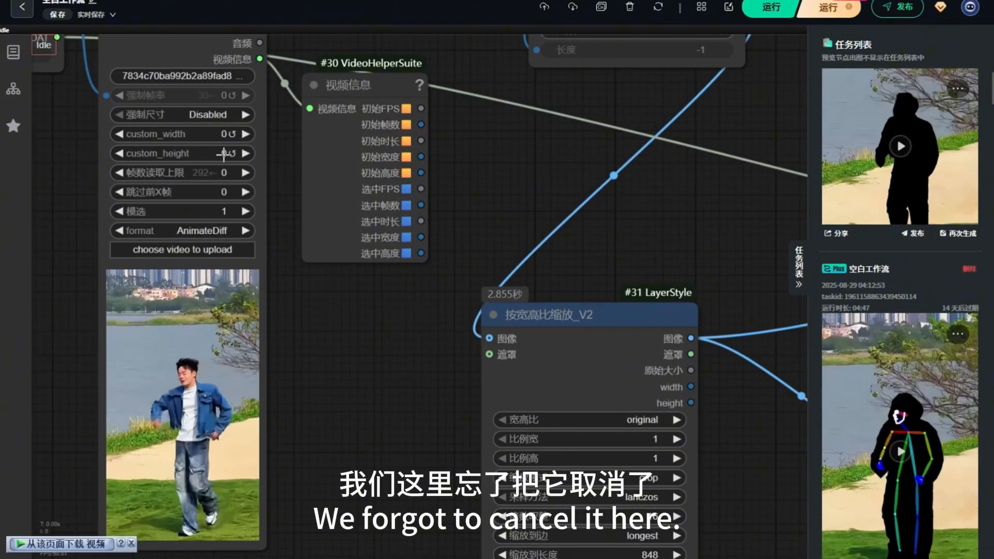
# - Run the 合并为视频 node again with the corrected video size
pyautogui.scroll(-7, 259, 217)
pyautogui.moveTo(307, 280); pyautogui.dragTo(183, 306)
pyautogui.moveTo(743, 414); pyautogui.dragTo(419, 384)
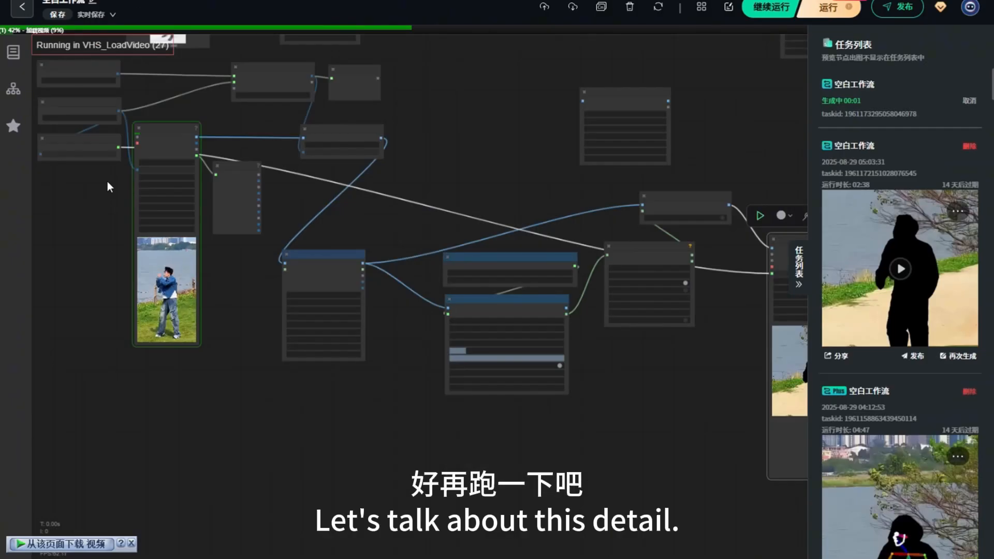
pyautogui.scroll(5, 106, 179)
pyautogui.moveTo(107, 179); pyautogui.dragTo(112, 228)
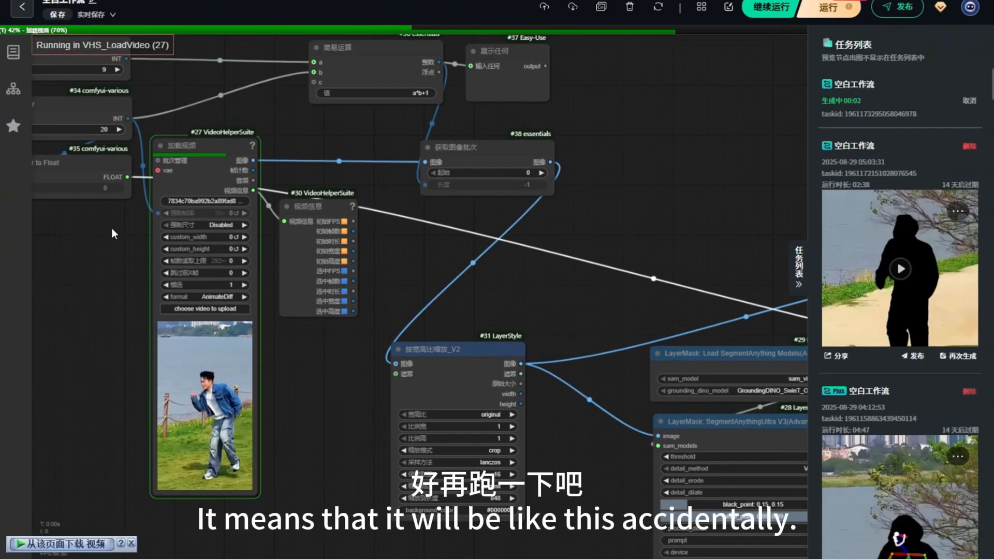
pyautogui.scroll(3, 111, 227)
pyautogui.moveTo(119, 270); pyautogui.dragTo(99, 249)
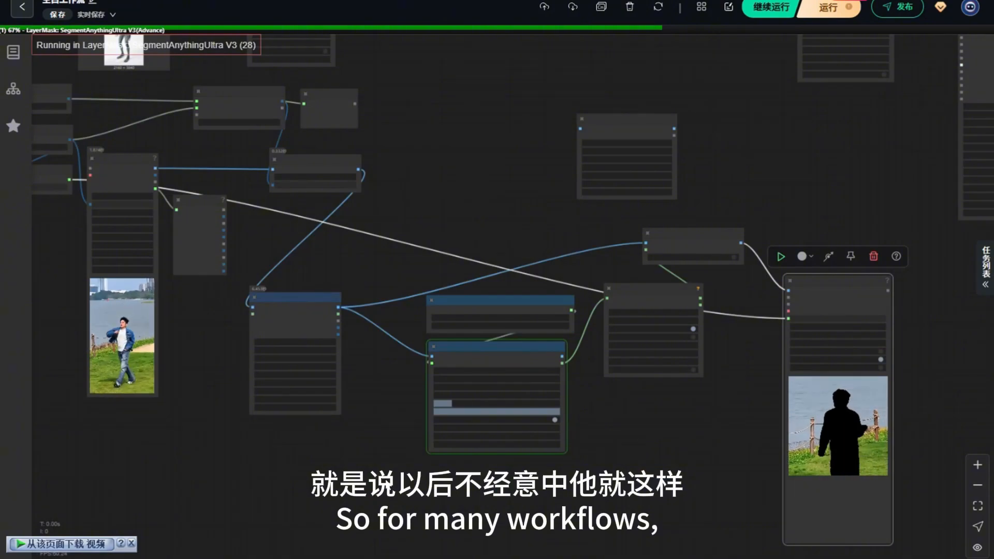
pyautogui.scroll(3, 219, 337)
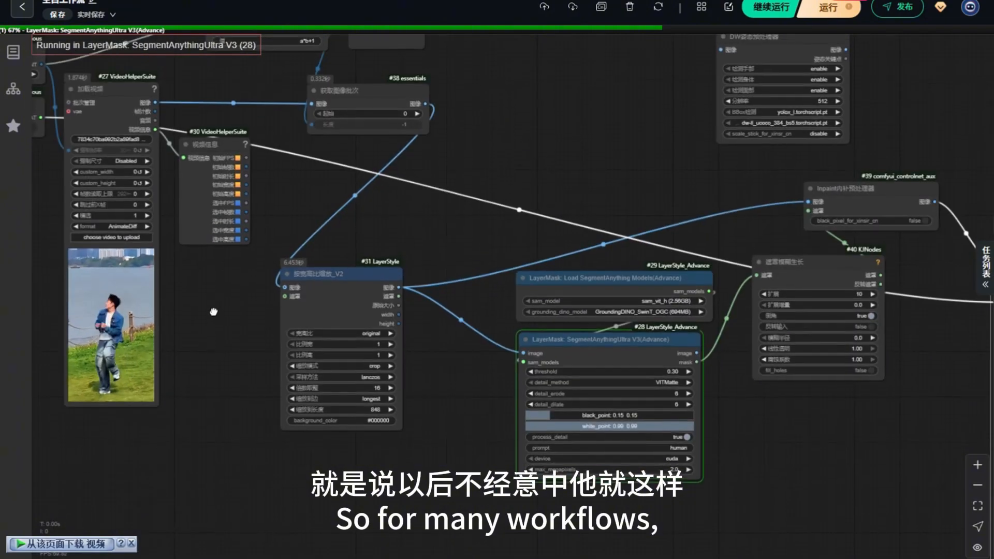
# - Move the 视频信息 node slightly lower beside the 加载视频 node
pyautogui.moveTo(213, 311); pyautogui.dragTo(230, 379)
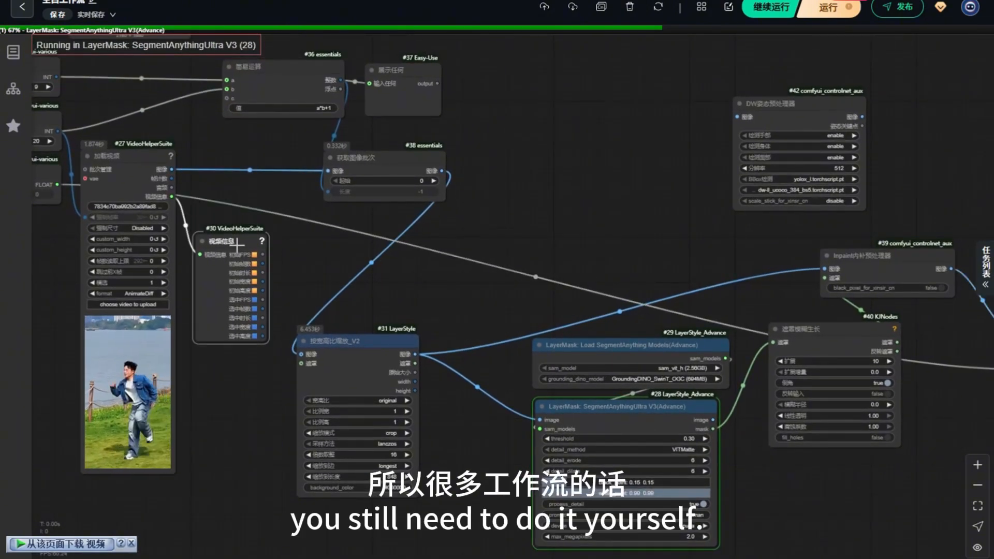
pyautogui.moveTo(237, 246); pyautogui.dragTo(234, 266)
pyautogui.moveTo(222, 265); pyautogui.dragTo(236, 259)
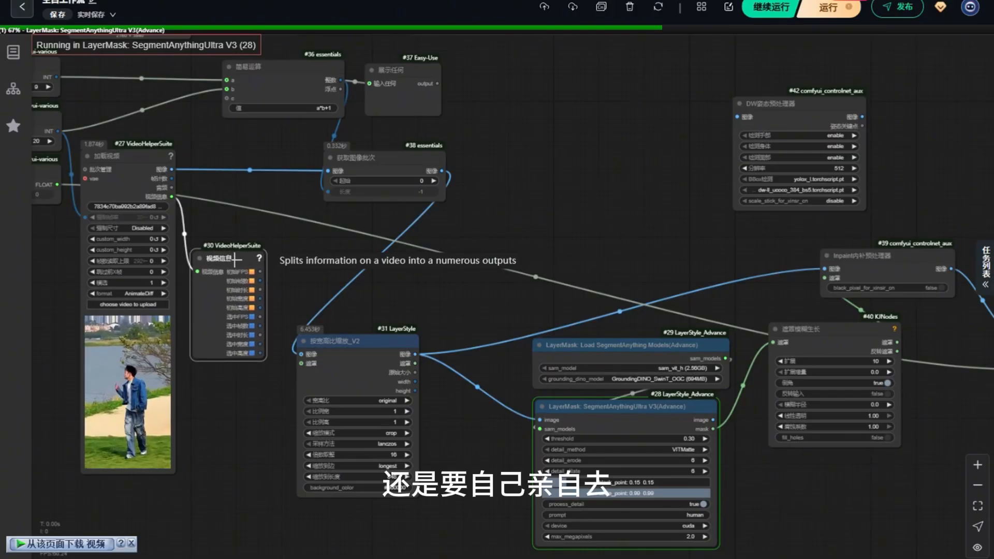
# - Connect the 选中FPS output of the 视频信息 node to input b of the 简易运算 node
pyautogui.scroll(-2, 239, 257)
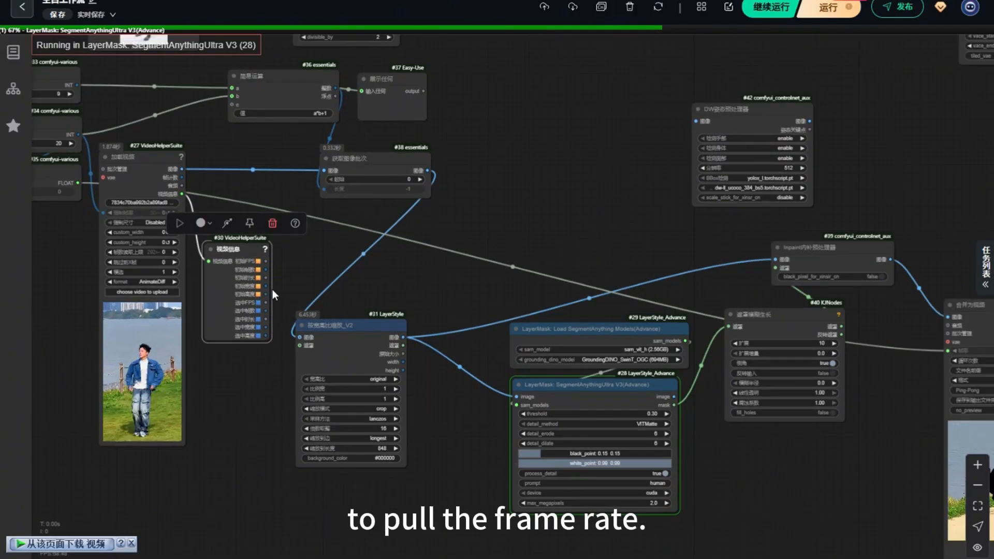
pyautogui.scroll(3, 272, 292)
pyautogui.scroll(-2, 261, 318)
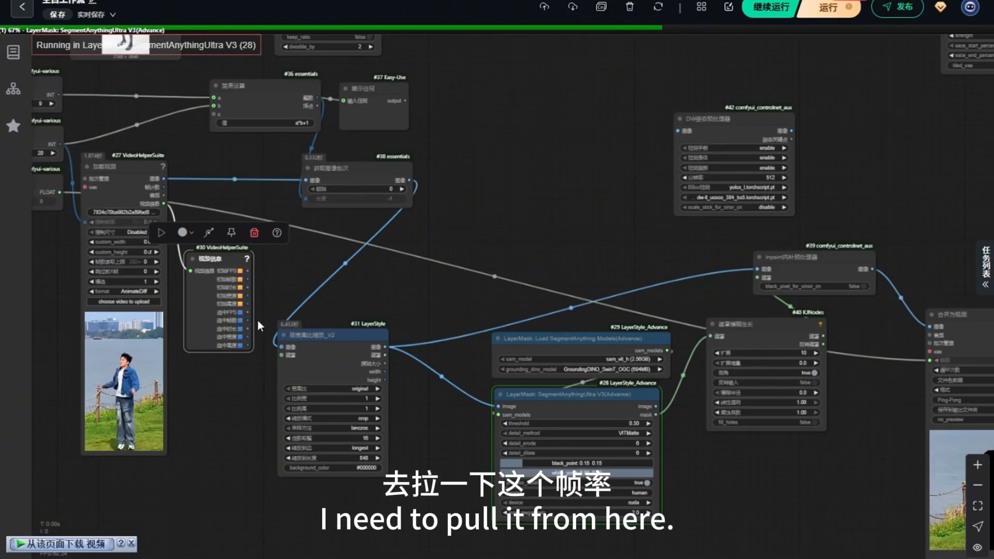
pyautogui.moveTo(249, 312); pyautogui.dragTo(250, 193)
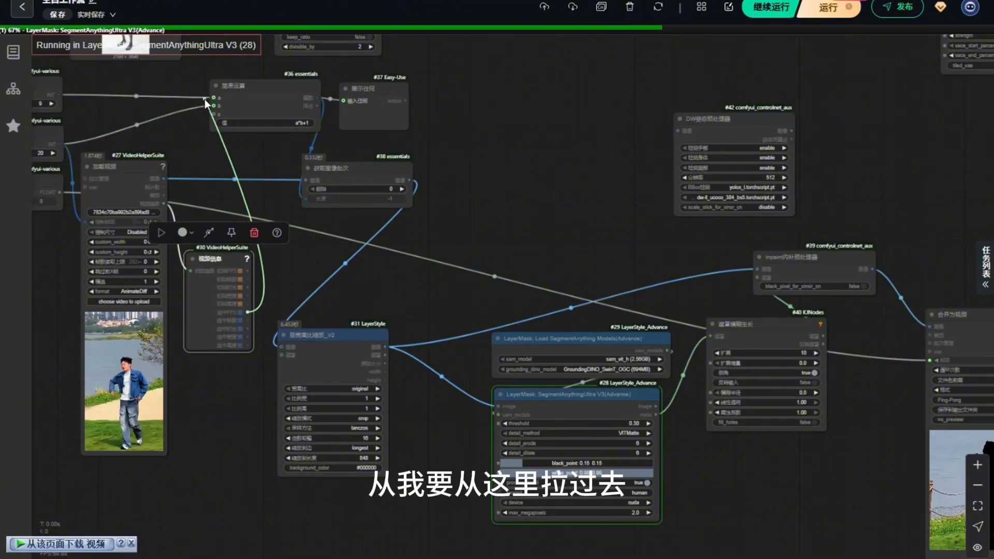
pyautogui.moveTo(217, 104); pyautogui.dragTo(215, 105)
pyautogui.scroll(1, 278, 276)
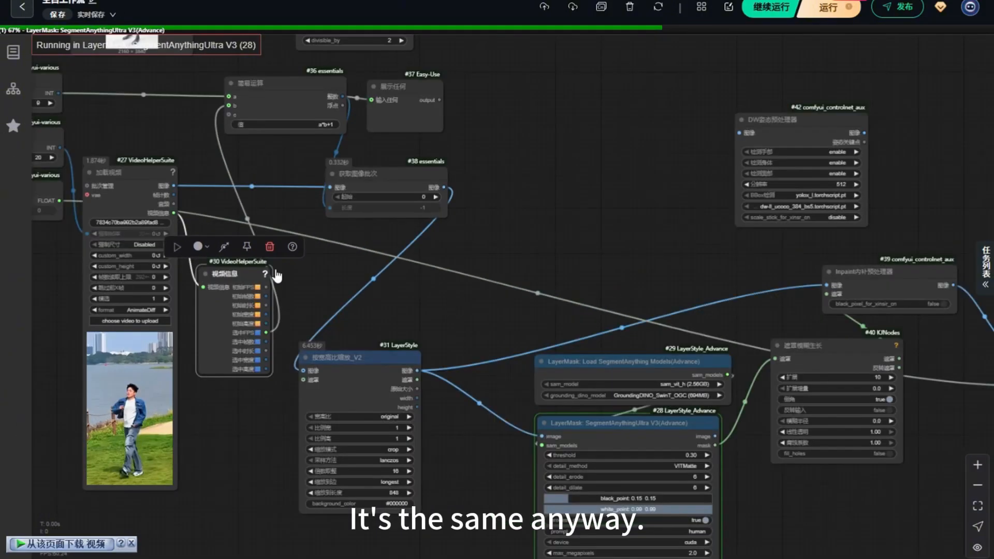
pyautogui.click(250, 281)
pyautogui.scroll(-1, 314, 310)
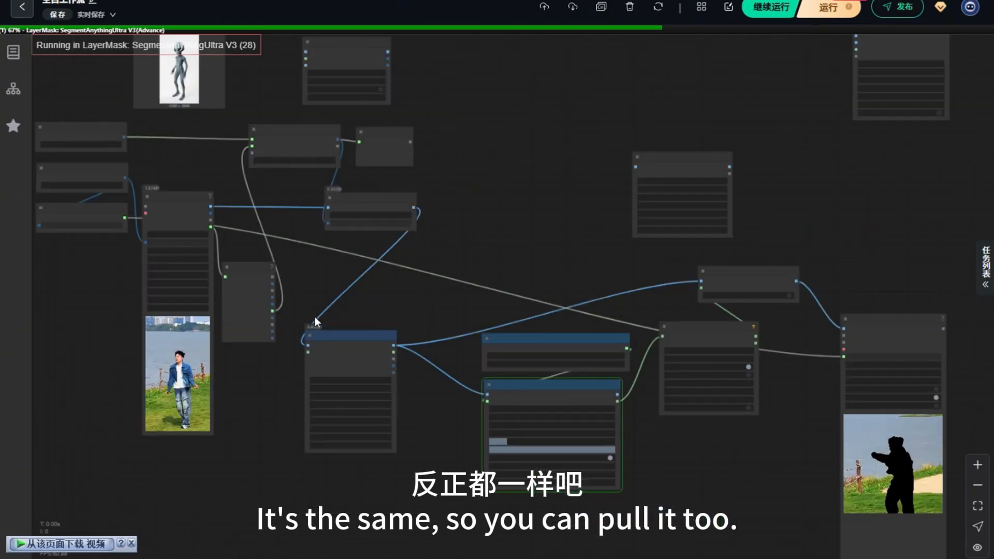
pyautogui.scroll(4, 241, 232)
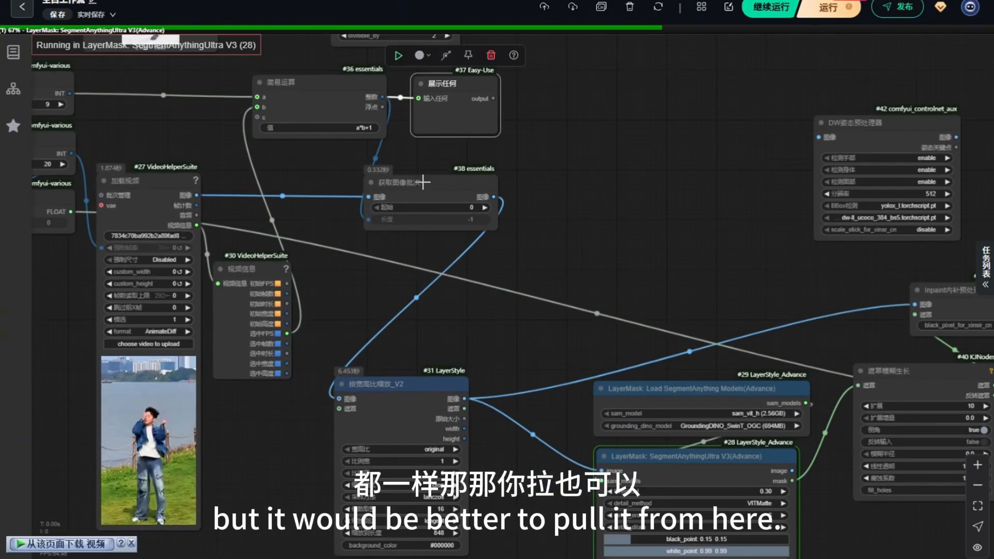
pyautogui.click(344, 91)
pyautogui.scroll(-4, 215, 259)
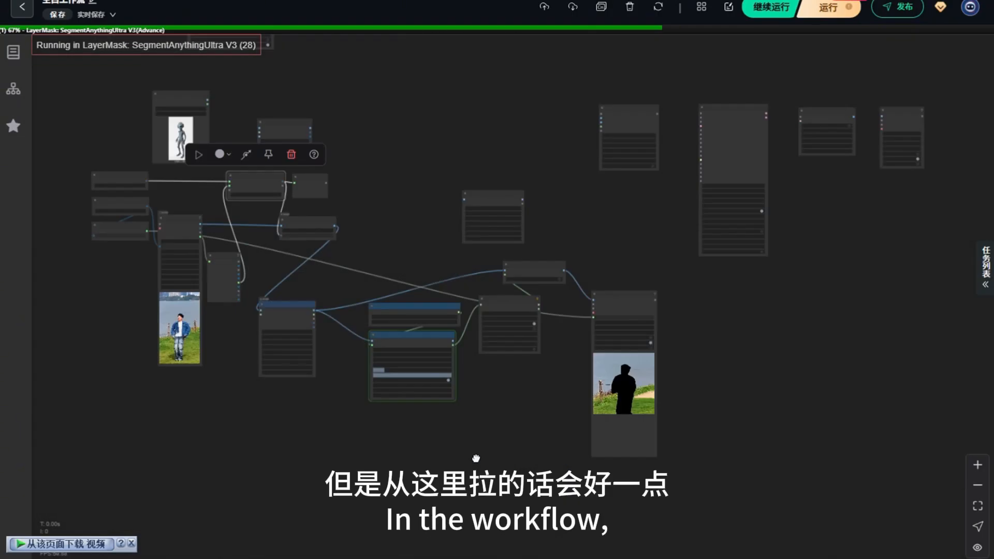
# - Examine the newly rendered mask video in the 合并为视频 node and how closely the silhouette fits the person
pyautogui.scroll(2, 416, 226)
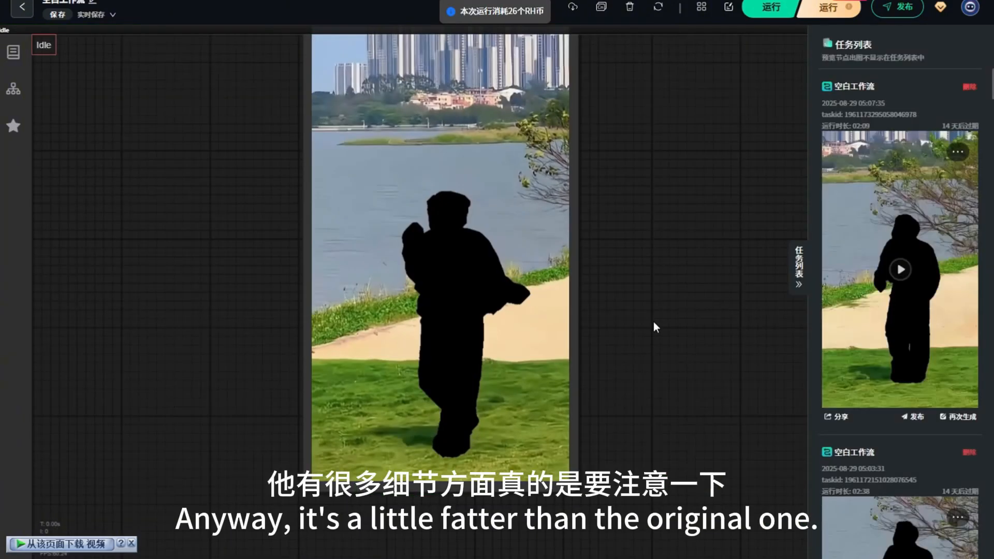
pyautogui.scroll(-4, 546, 323)
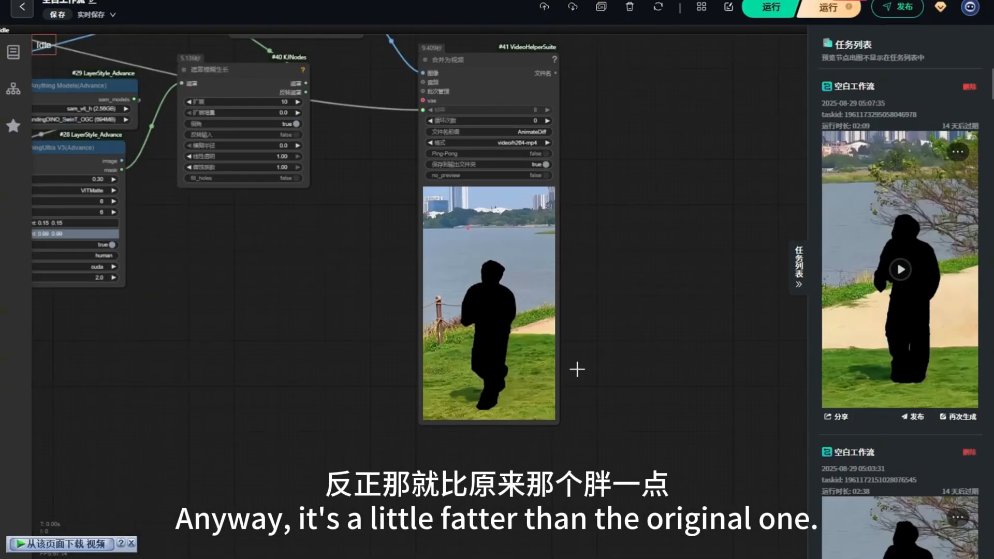
pyautogui.scroll(-3, 650, 340)
pyautogui.scroll(4, 430, 187)
pyautogui.scroll(-4, 431, 191)
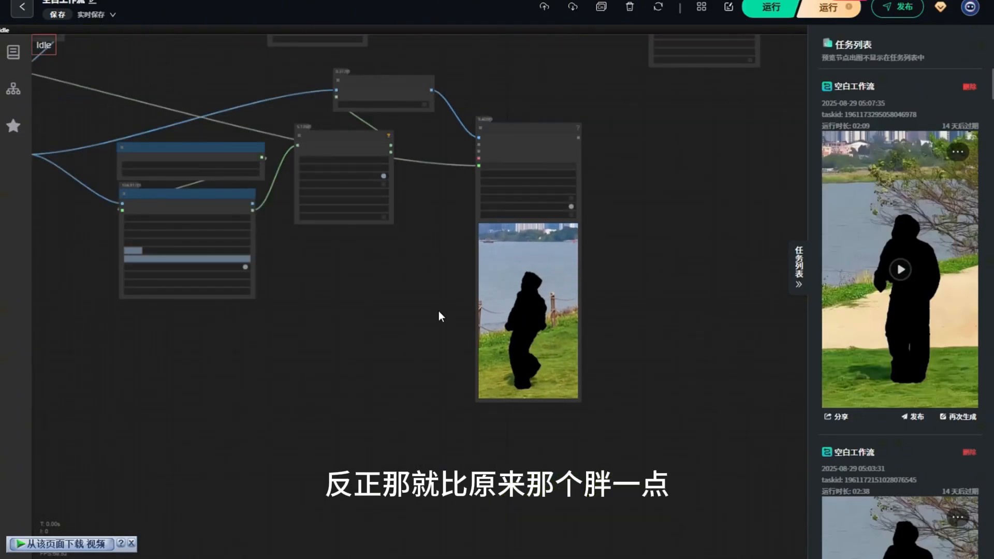
pyautogui.scroll(-3, 442, 348)
pyautogui.scroll(-4, 442, 358)
pyautogui.scroll(4, 322, 175)
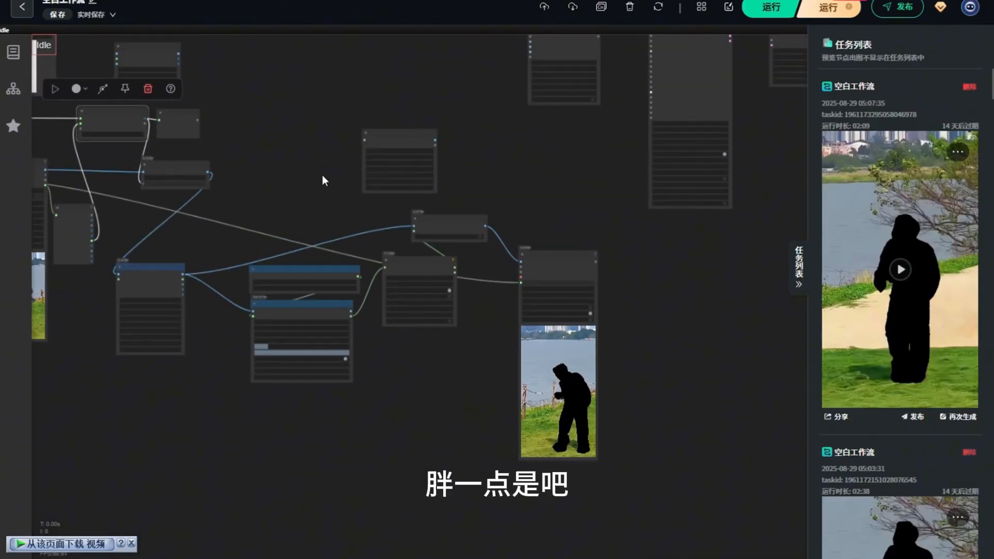
# - Move the DW姿态预处理器 node higher and the 合并为视频 node lower to free space around the Inpaint内补预处理器 node
pyautogui.scroll(4, 321, 159)
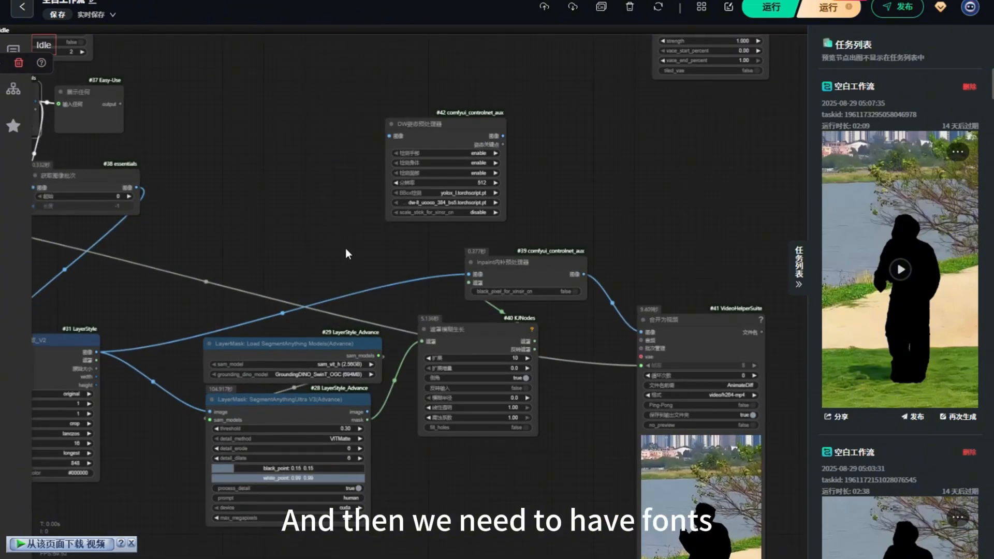
pyautogui.moveTo(452, 122); pyautogui.dragTo(504, 95)
pyautogui.scroll(-4, 334, 189)
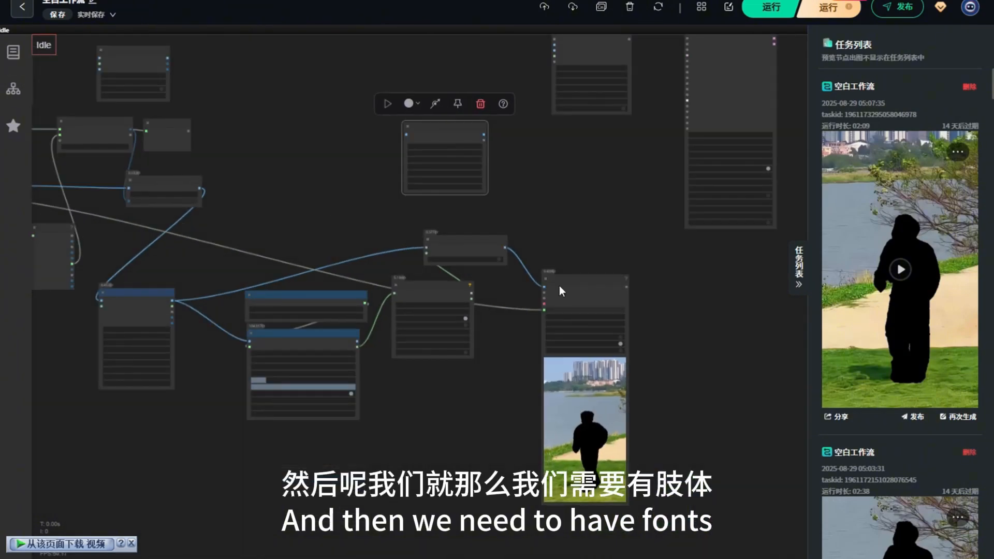
pyautogui.moveTo(595, 281); pyautogui.dragTo(614, 313)
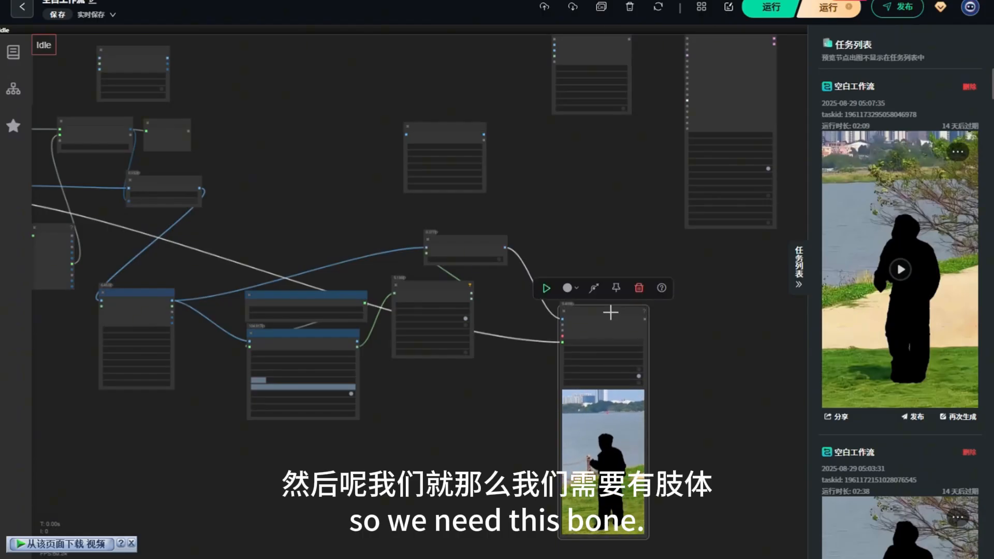
pyautogui.moveTo(485, 246); pyautogui.dragTo(465, 210)
pyautogui.scroll(4, 494, 246)
pyautogui.scroll(-3, 383, 274)
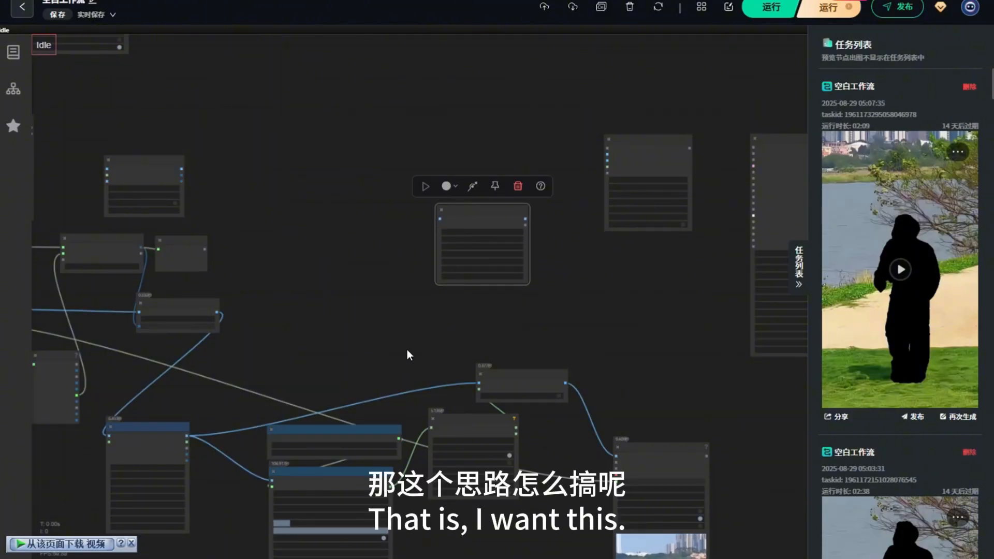
pyautogui.scroll(-3, 488, 335)
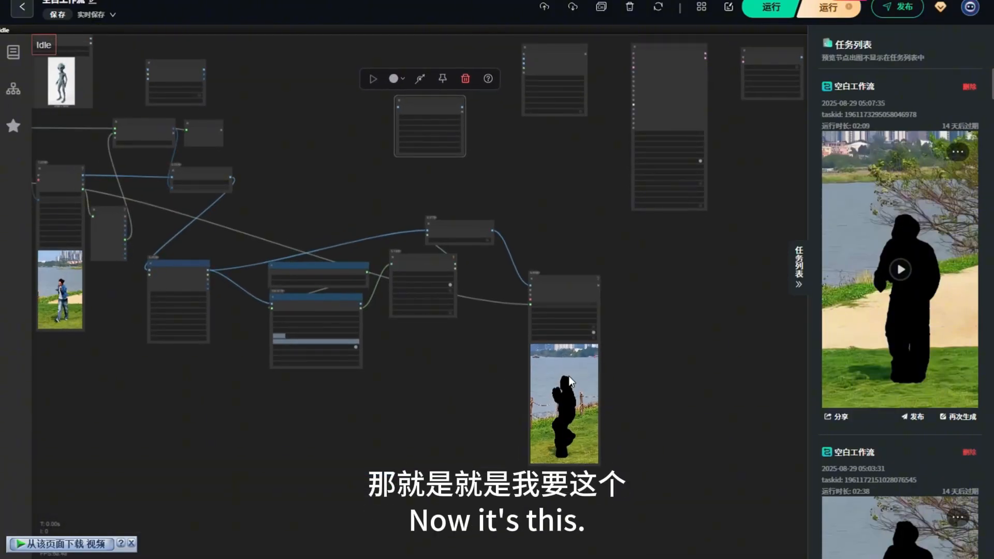
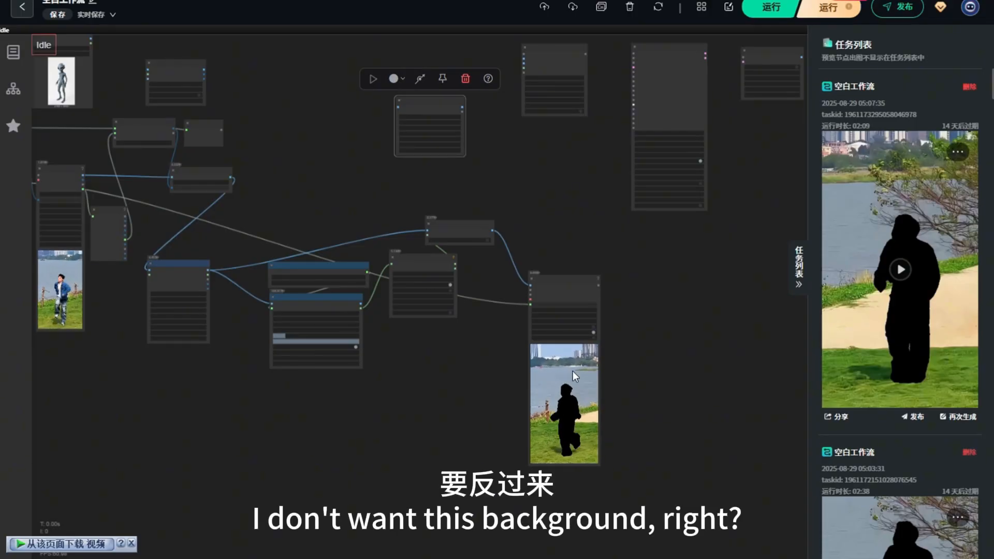
pyautogui.moveTo(397, 373); pyautogui.dragTo(421, 425)
pyautogui.scroll(2, 391, 265)
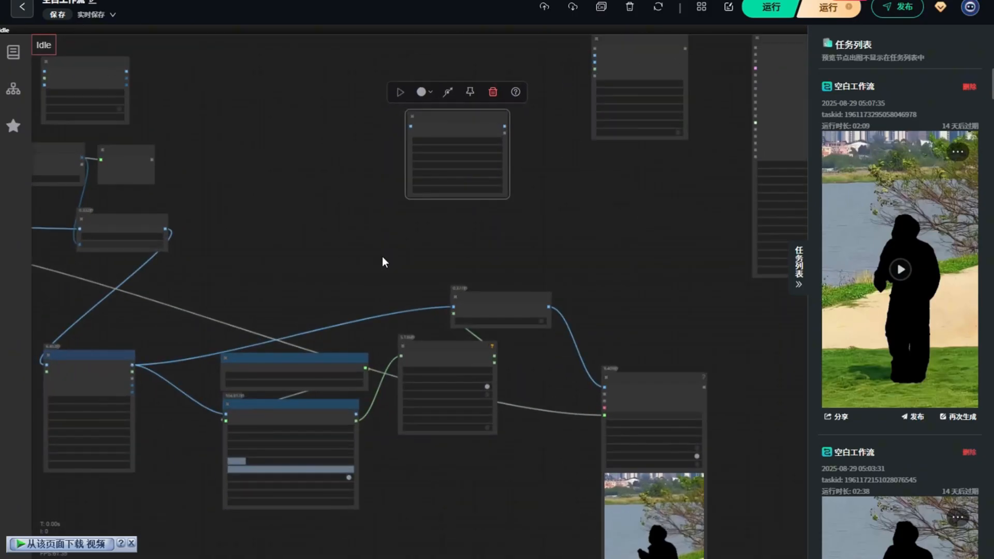
pyautogui.moveTo(450, 120); pyautogui.dragTo(473, 132)
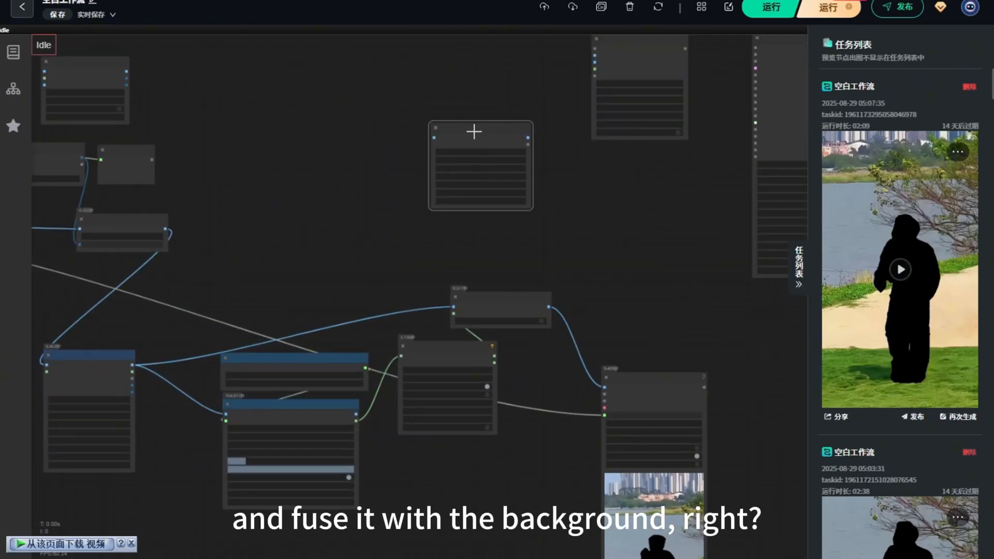
# - Add a 图像遮罩复合 node and arrange it beside the DW姿态预处理器 node
pyautogui.doubleClick(354, 233)
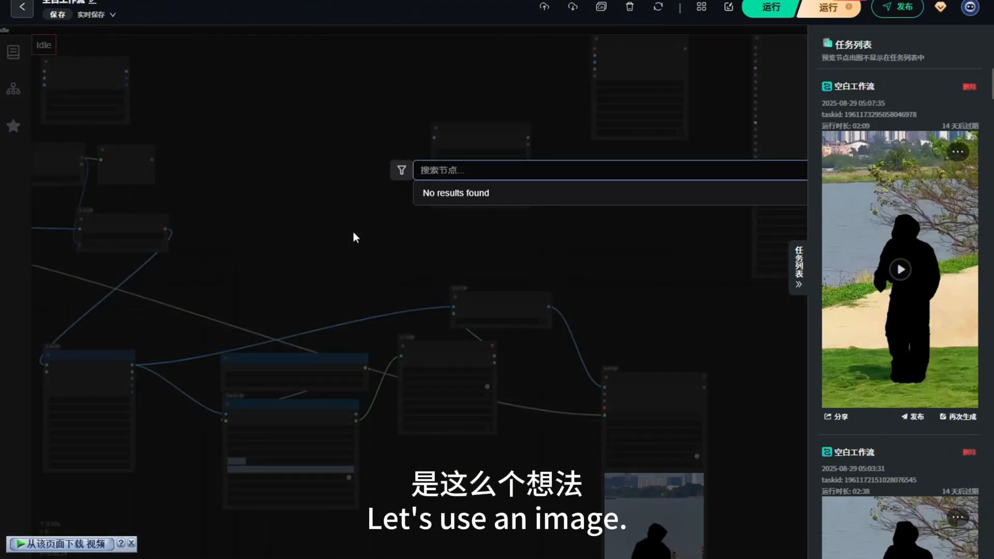
pyautogui.write('图像遮罩')
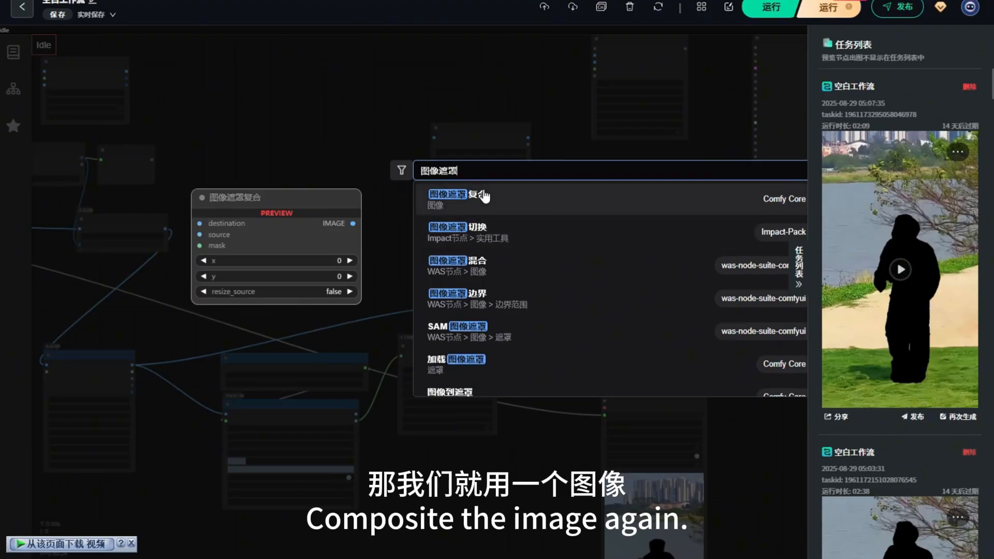
pyautogui.click(481, 198)
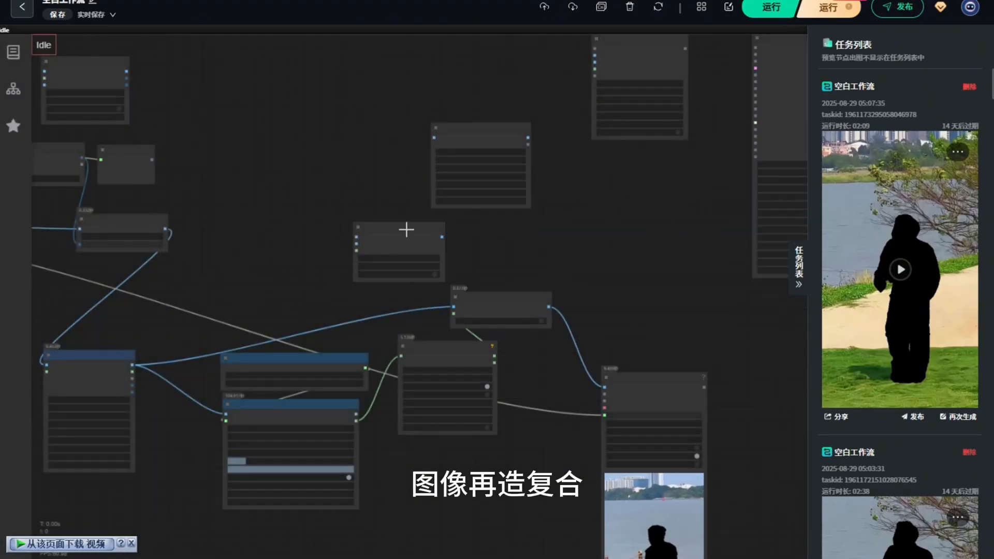
pyautogui.scroll(5, 273, 267)
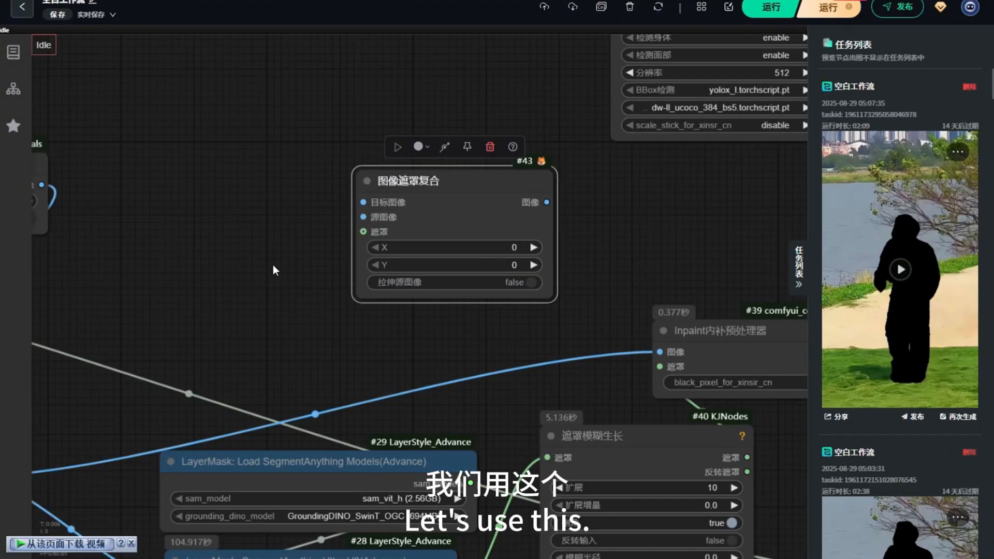
pyautogui.scroll(-3, 274, 264)
pyautogui.scroll(-4, 339, 224)
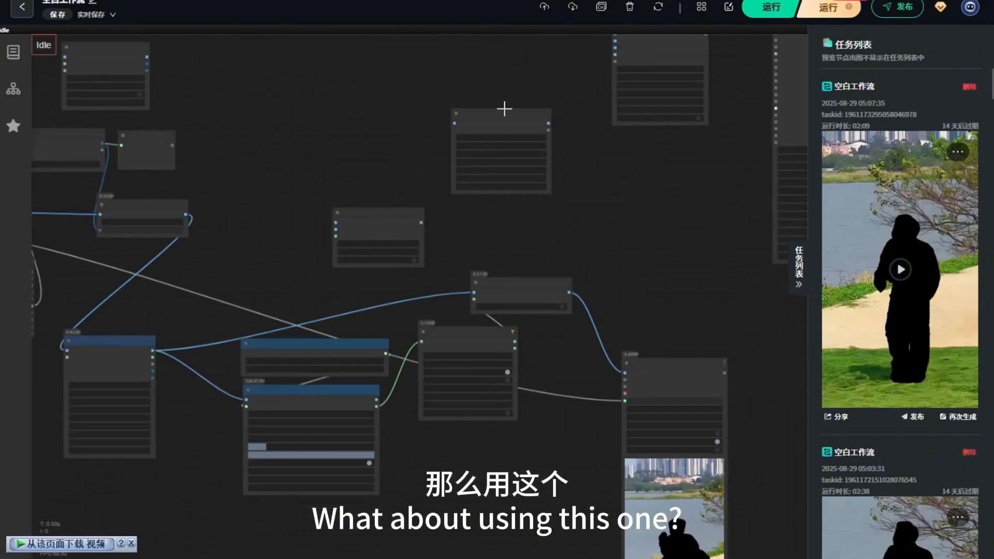
pyautogui.moveTo(504, 108); pyautogui.dragTo(504, 129)
pyautogui.moveTo(391, 213); pyautogui.dragTo(390, 187)
pyautogui.scroll(5, 456, 327)
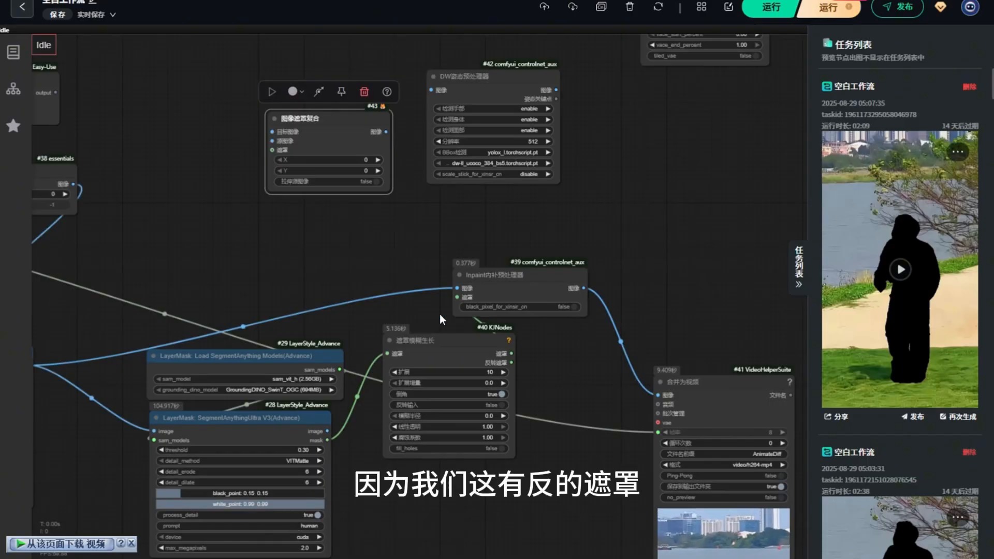
# - Add the Comfy Core 遮罩到图像 node, feed it the 反转遮罩 output of 遮罩模糊生长, and place it below 图像遮罩复合
pyautogui.doubleClick(241, 257)
pyautogui.write('遮罩到')
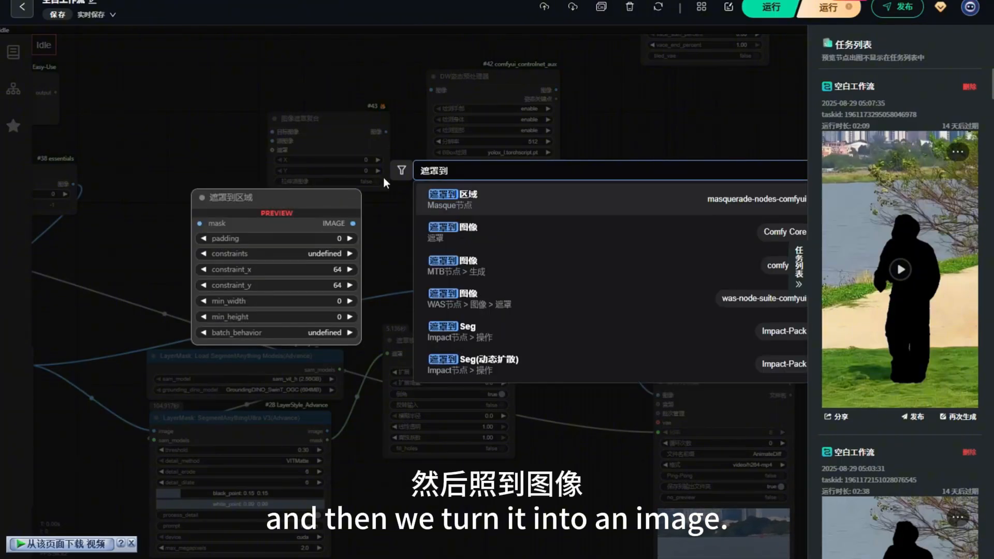
pyautogui.click(455, 231)
pyautogui.moveTo(512, 362); pyautogui.dragTo(536, 365)
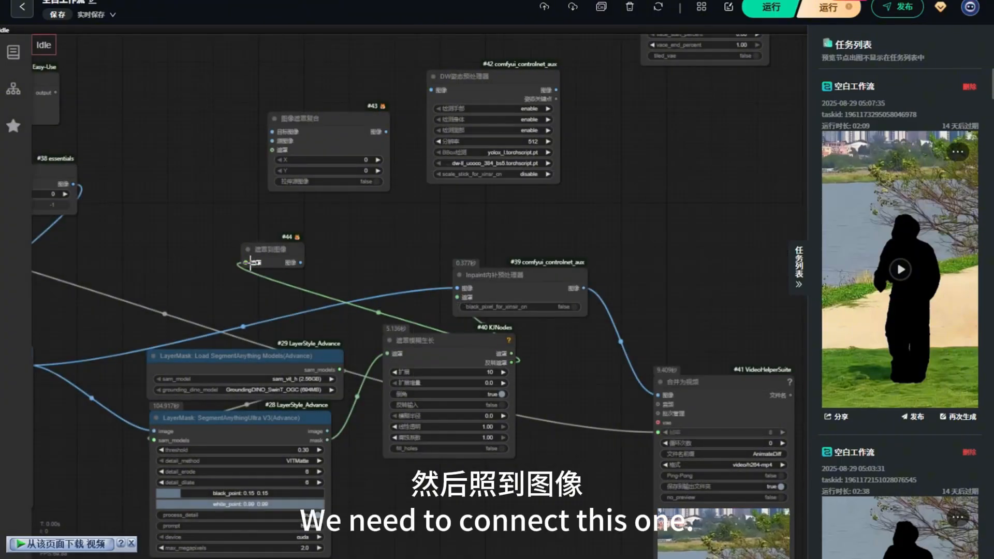
pyautogui.moveTo(250, 263); pyautogui.dragTo(178, 237)
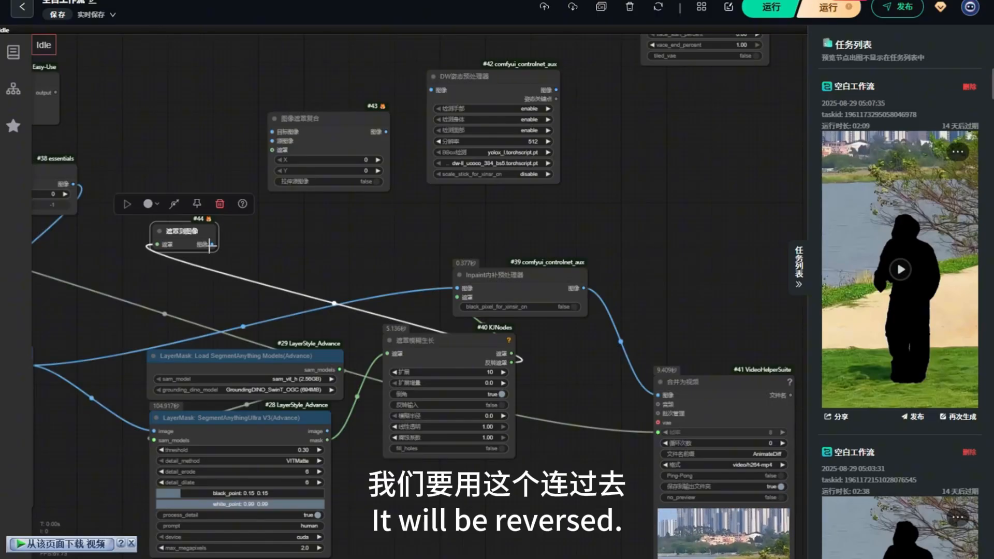
# - Connect the image output of the 遮罩到图像 node to the 源图像 input of 图像遮罩复合
pyautogui.scroll(-4, 337, 197)
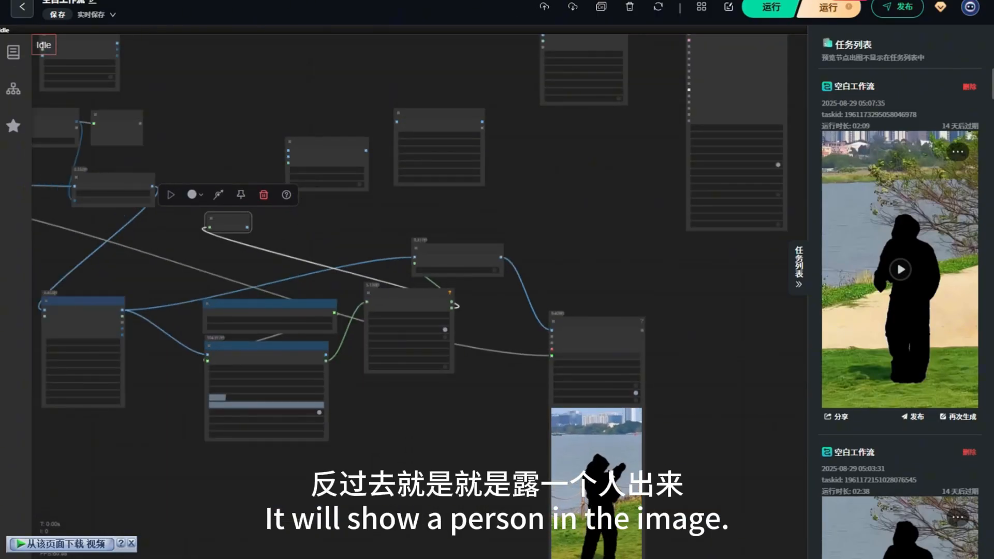
pyautogui.scroll(4, 218, 137)
pyautogui.scroll(-3, 426, 166)
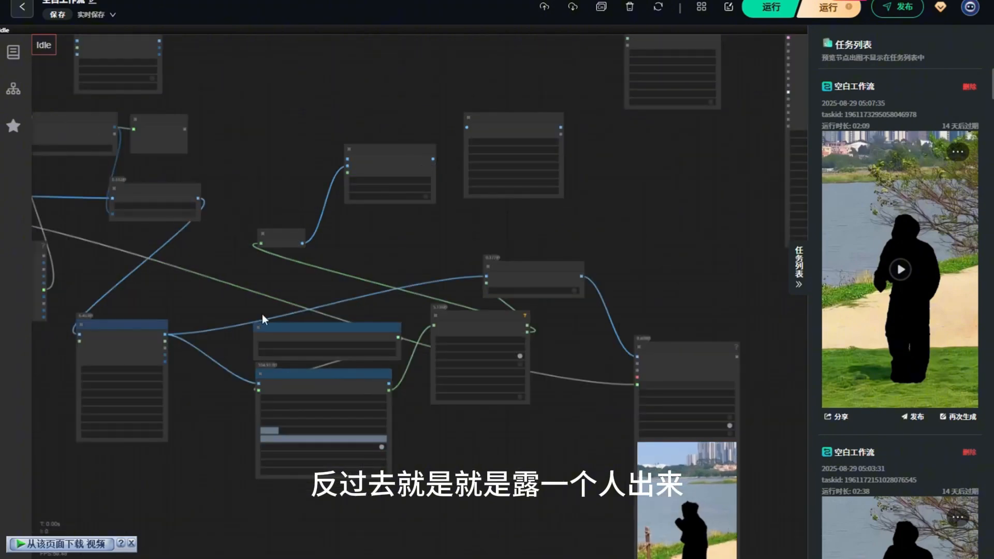
# - Feed the 目标图像 input of 图像遮罩复合 from the 按宽高比缩放_V2 image and its 遮罩 input from 遮罩模糊生长, repositioning the node
pyautogui.scroll(4, 172, 310)
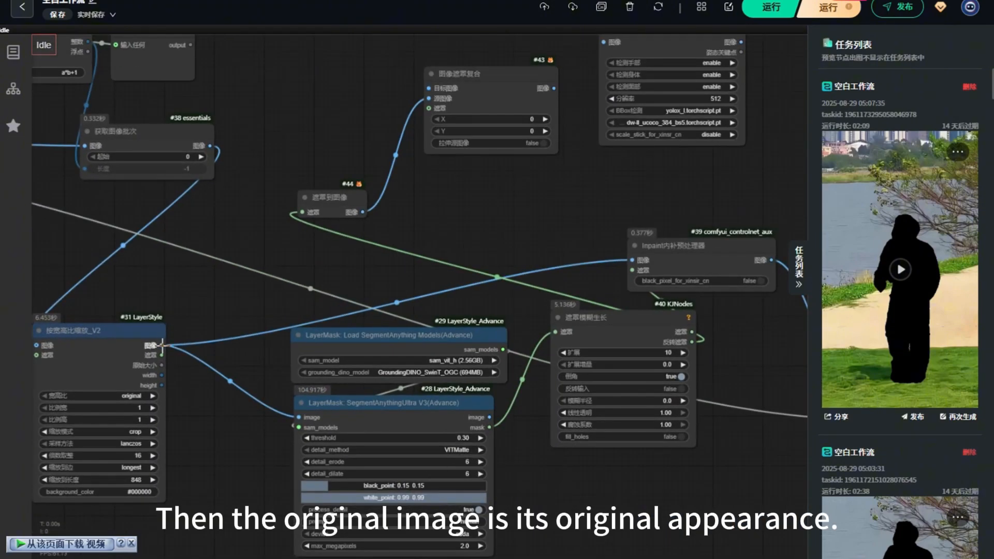
pyautogui.moveTo(162, 345); pyautogui.dragTo(324, 149)
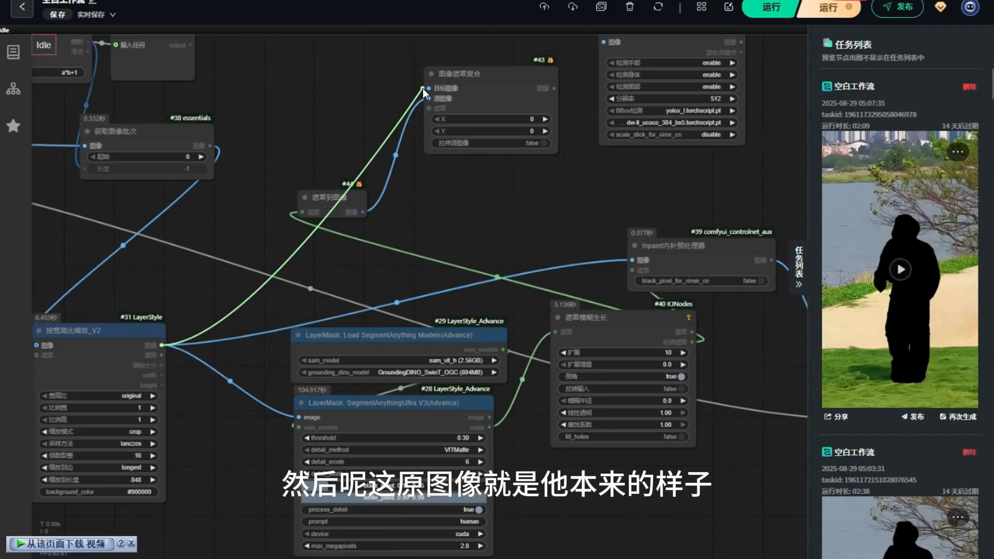
pyautogui.moveTo(423, 88); pyautogui.dragTo(426, 88)
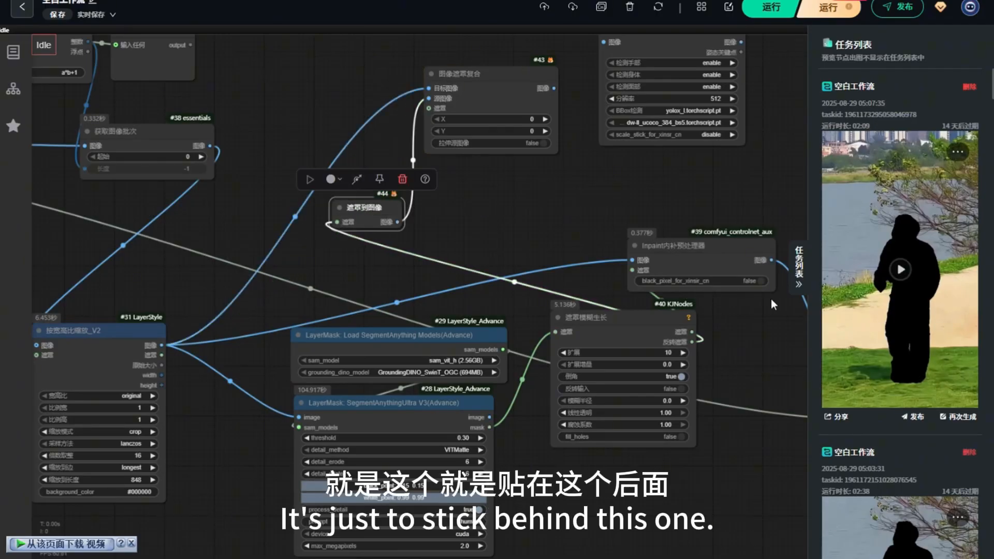
pyautogui.click(799, 268)
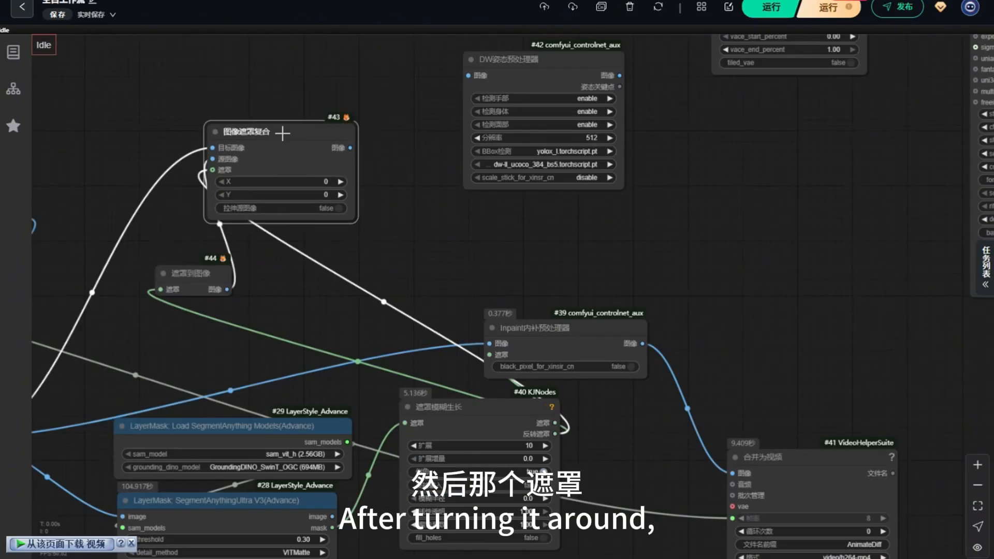
pyautogui.moveTo(288, 133); pyautogui.dragTo(296, 136)
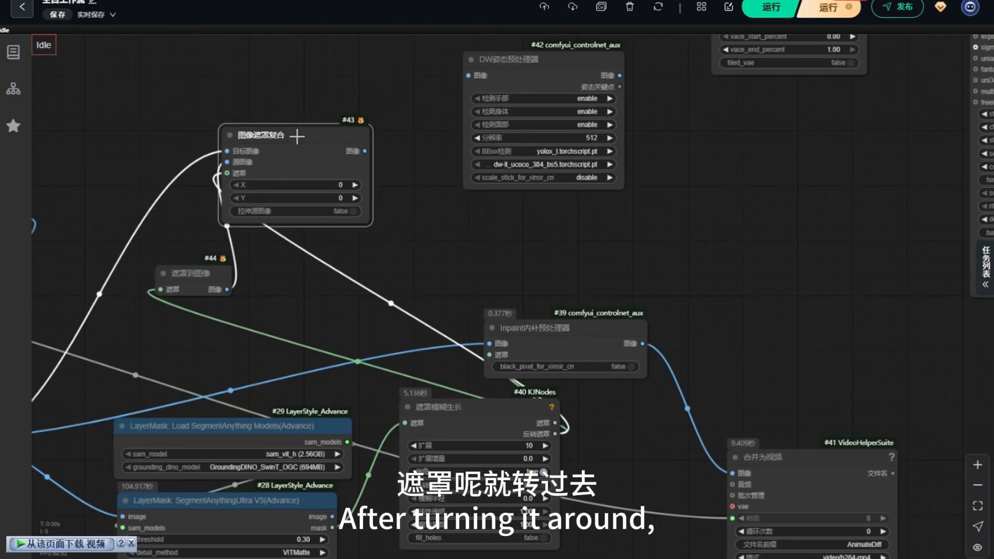
# - Duplicate the 合并为视频 node that previews the blacked-out person and place the copy beside the original
pyautogui.scroll(-3, 182, 140)
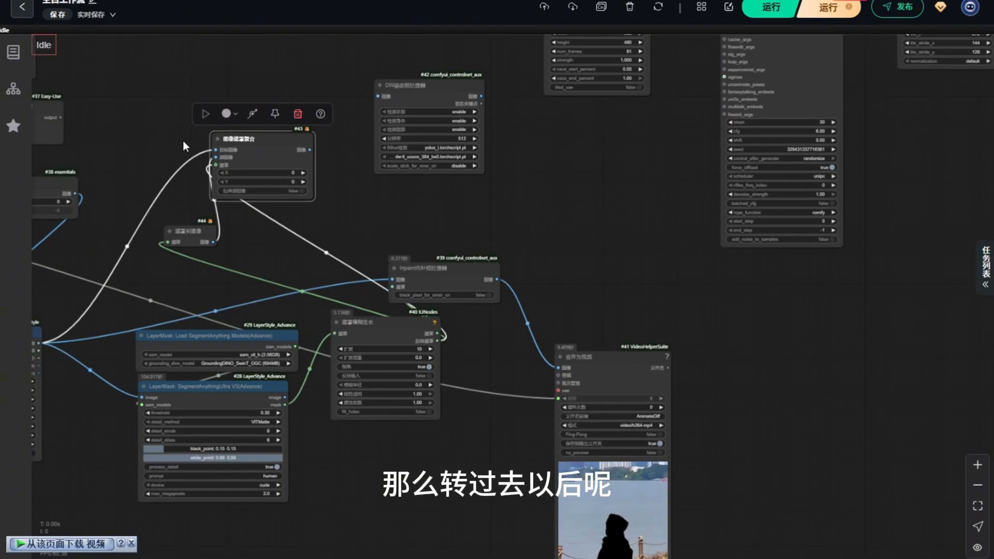
pyautogui.scroll(-3, 311, 192)
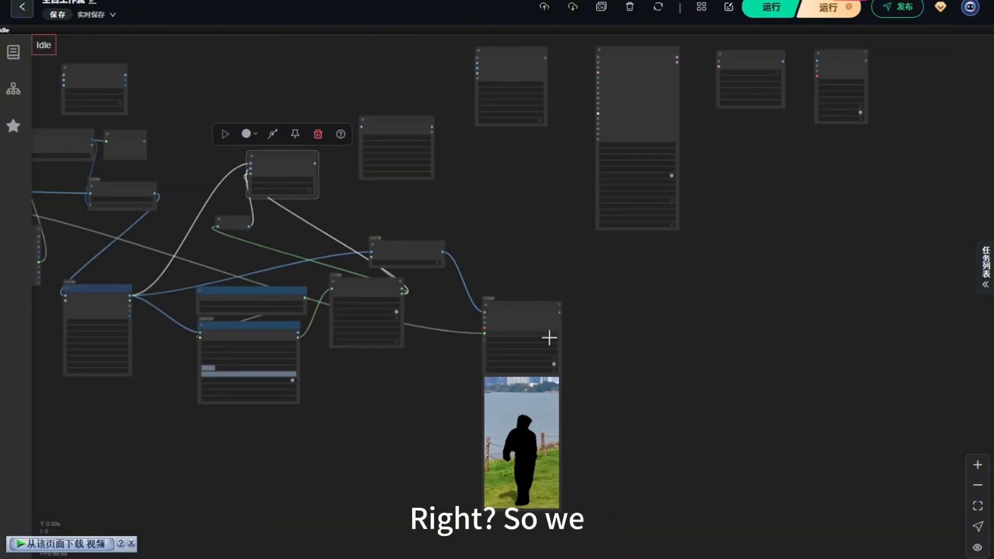
pyautogui.moveTo(530, 309); pyautogui.dragTo(504, 308)
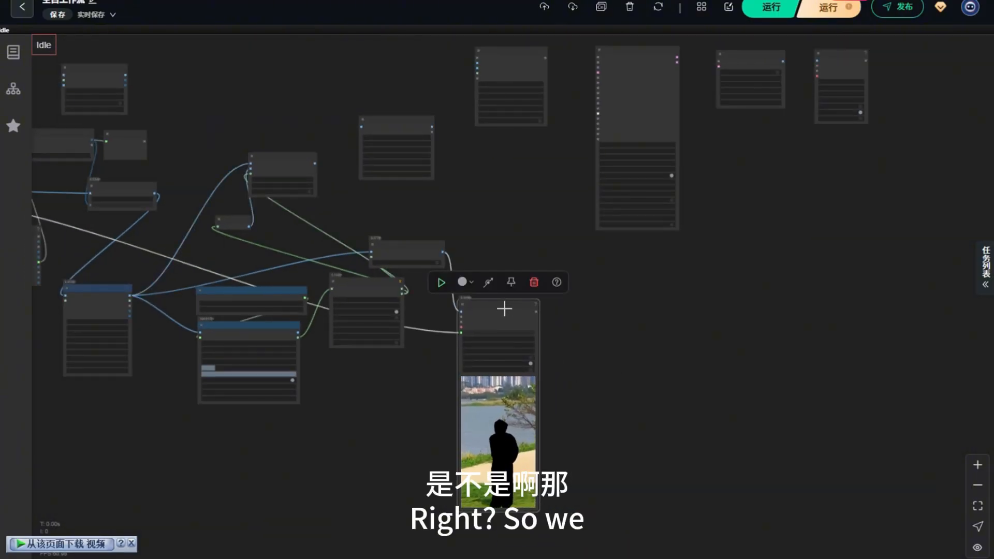
pyautogui.hotkey('ctrl', 'c')
pyautogui.hotkey('ctrl', 'v')
pyautogui.moveTo(566, 308); pyautogui.dragTo(604, 299)
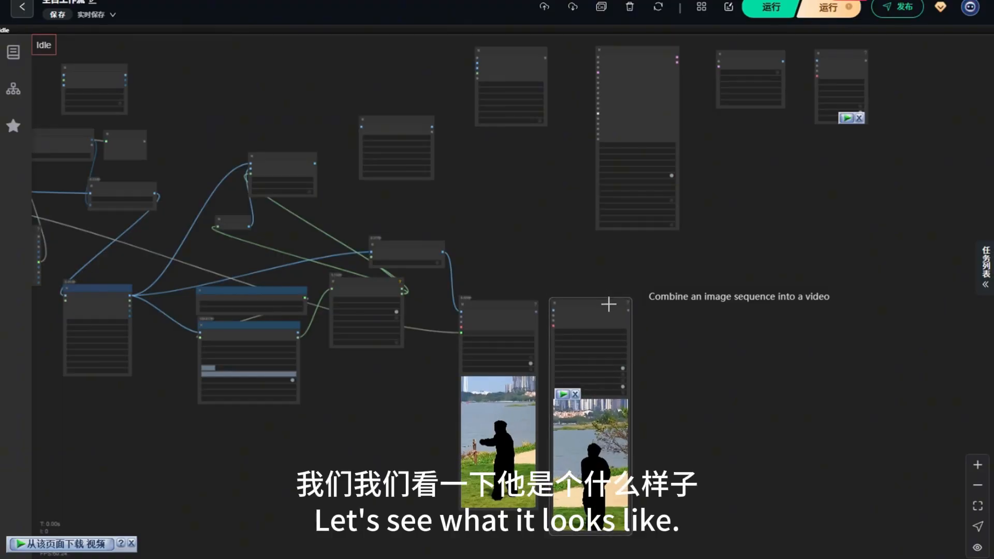
# - Feed the copied 合并为视频 node from the 图像遮罩复合 image and the source video's frame rate, and run it
pyautogui.scroll(3, 609, 306)
pyautogui.scroll(-4, 451, 290)
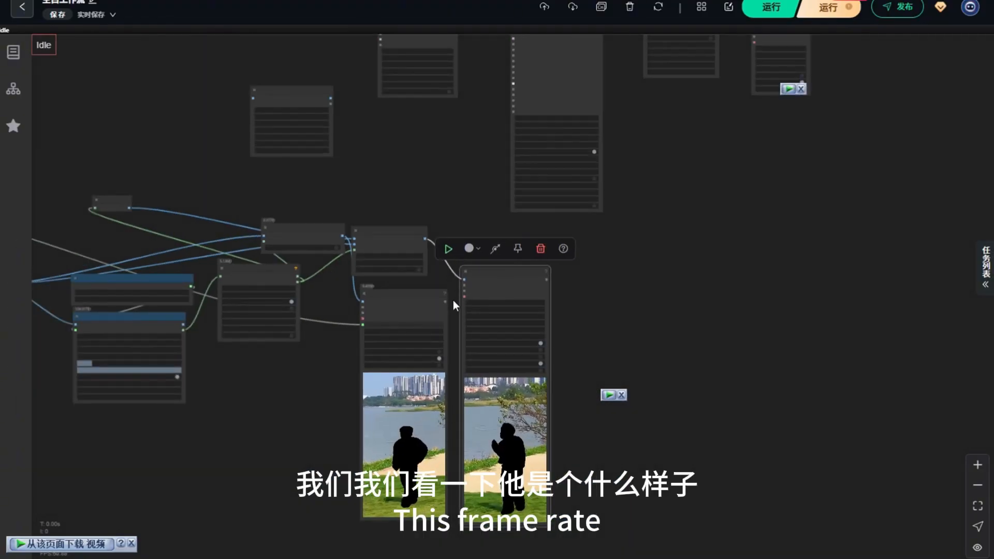
pyautogui.scroll(6, 611, 273)
pyautogui.scroll(-8, 616, 258)
pyautogui.moveTo(619, 245); pyautogui.dragTo(104, 187)
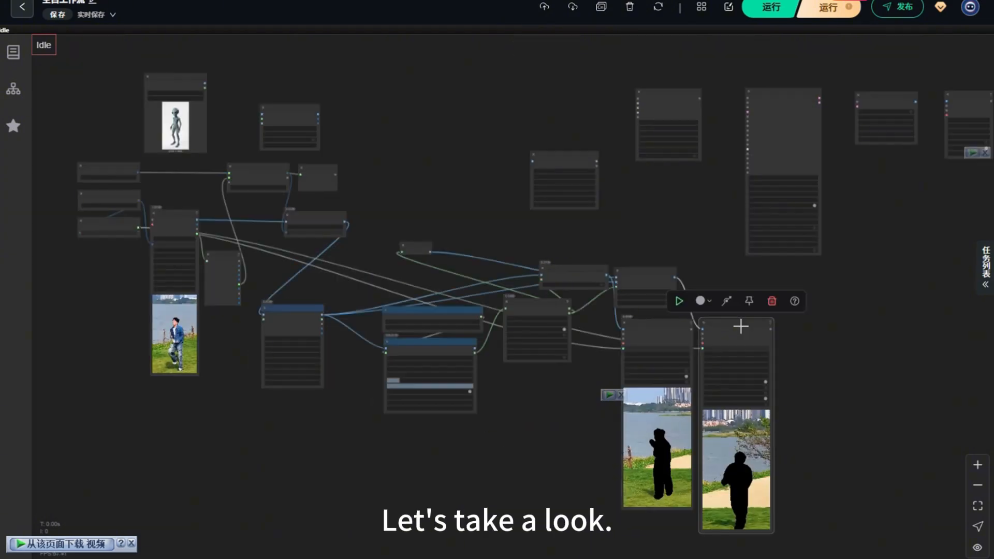
pyautogui.rightClick(739, 326)
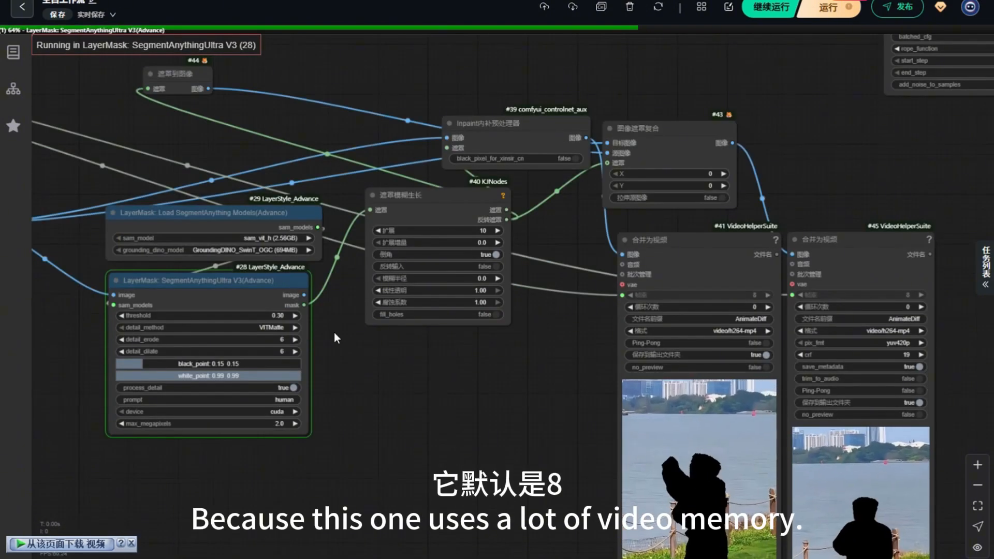
# - Add a LayerUtility: Purge VRAM V2 node and feed it the mask output of SegmentAnythingUltra V3
pyautogui.scroll(-1, 334, 333)
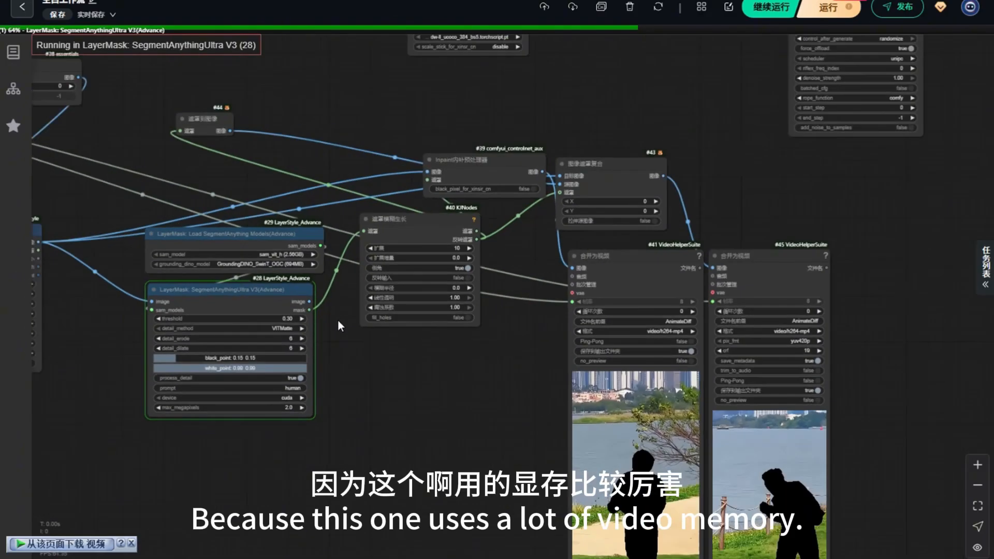
pyautogui.doubleClick(336, 384)
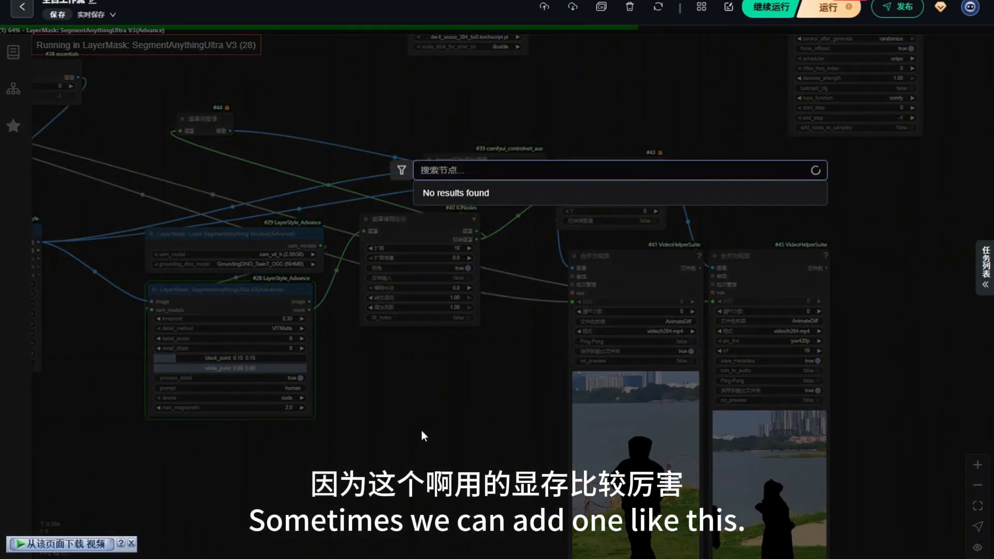
pyautogui.write('c')
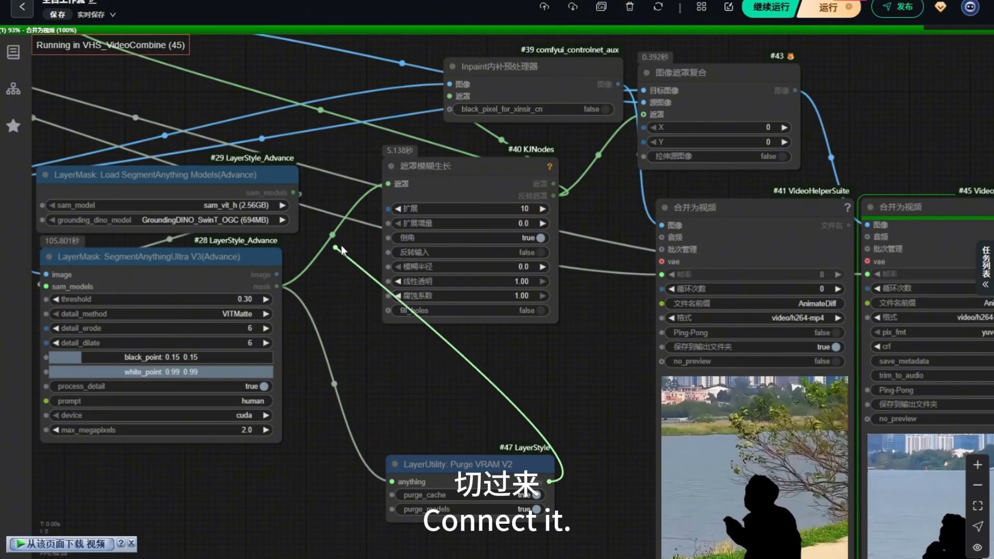
# - Connect the any output of Purge VRAM V2 to the 遮罩 input of 遮罩模糊生长 and tidy the positions of both nodes
pyautogui.moveTo(547, 482); pyautogui.dragTo(388, 183)
pyautogui.moveTo(479, 470); pyautogui.dragTo(388, 382)
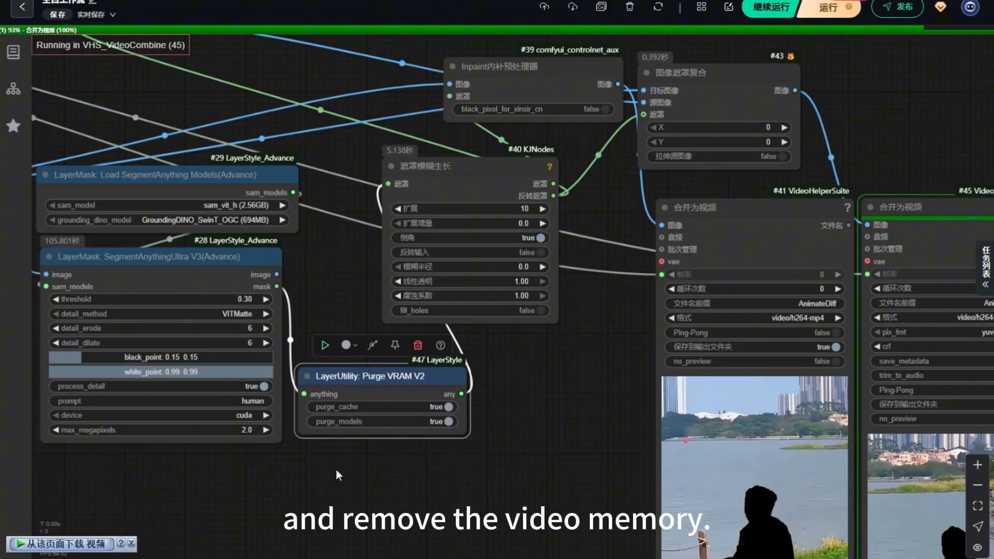
pyautogui.scroll(-3, 231, 478)
pyautogui.moveTo(297, 344); pyautogui.dragTo(264, 330)
pyautogui.scroll(1, 333, 215)
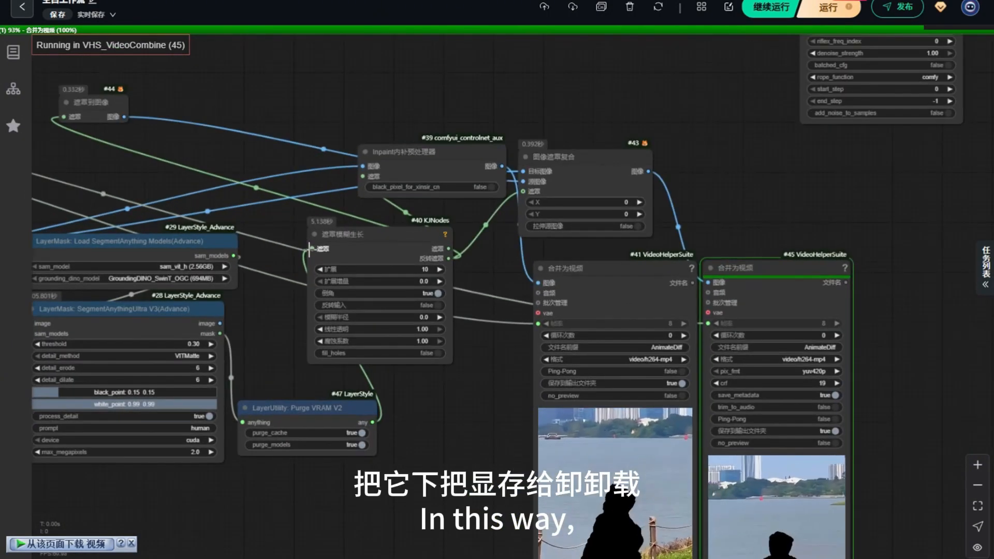
pyautogui.moveTo(377, 234); pyautogui.dragTo(393, 233)
# - Examine the newly rendered 图像遮罩复合 video preview next to the blacked-out person preview
pyautogui.scroll(-3, 241, 243)
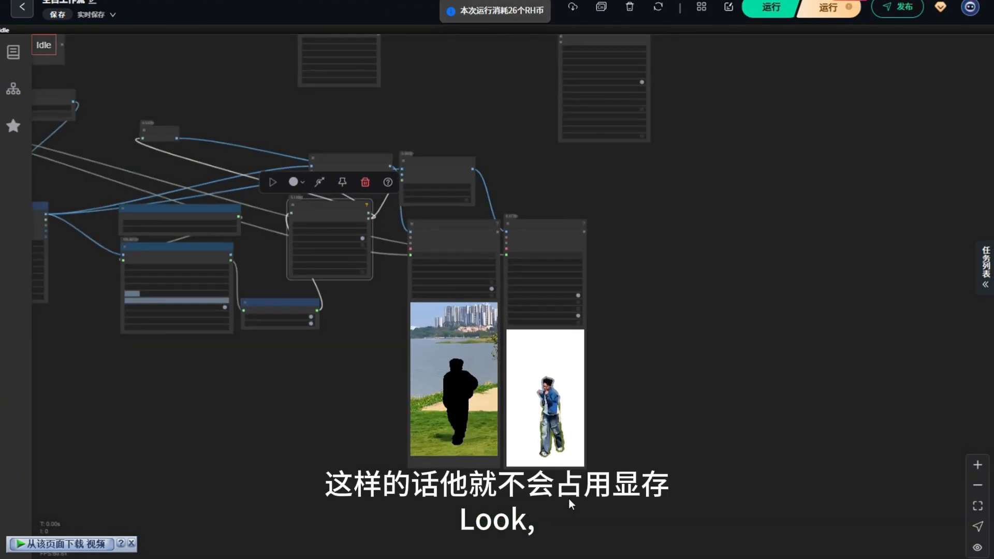
pyautogui.scroll(5, 569, 499)
pyautogui.scroll(4, 565, 372)
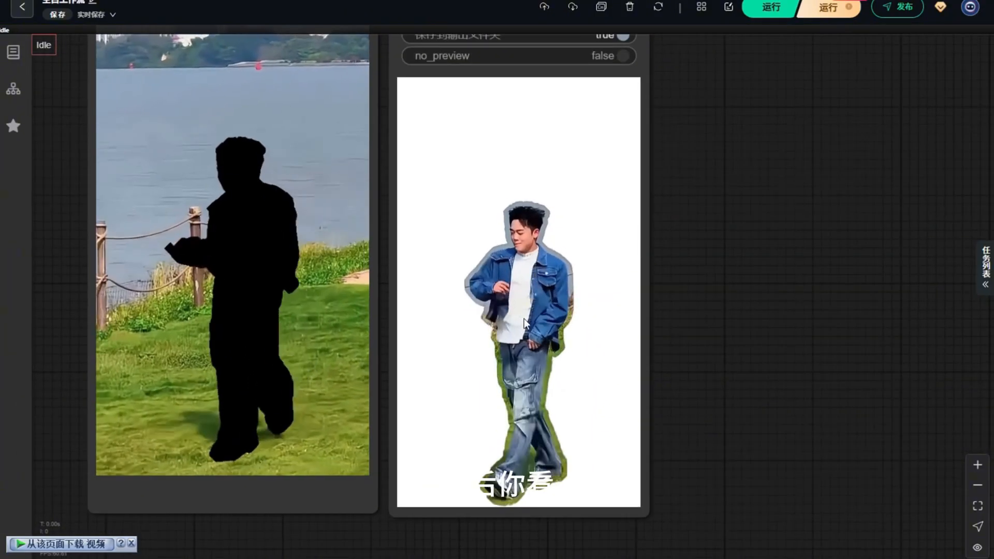
pyautogui.scroll(-10, 524, 318)
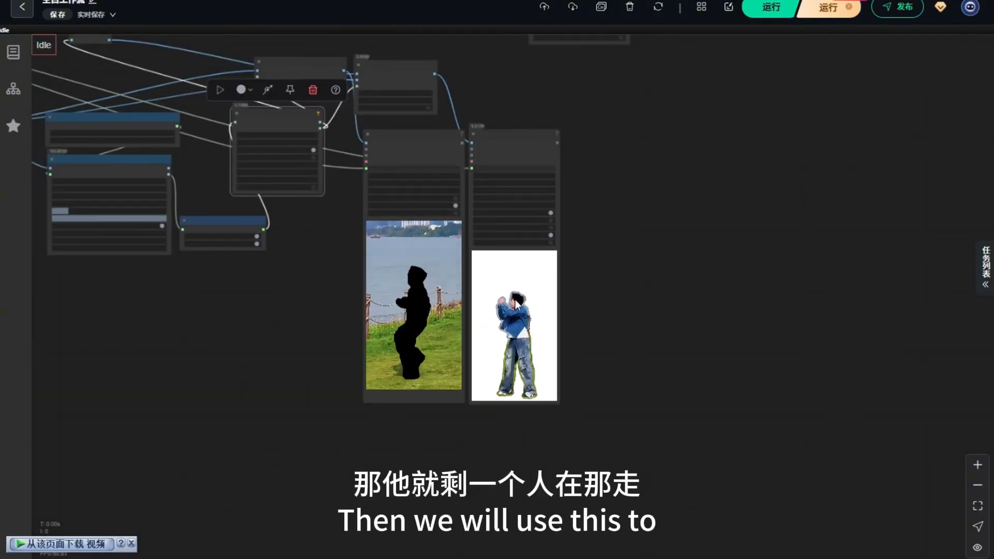
pyautogui.scroll(-5, 487, 421)
pyautogui.scroll(3, 307, 178)
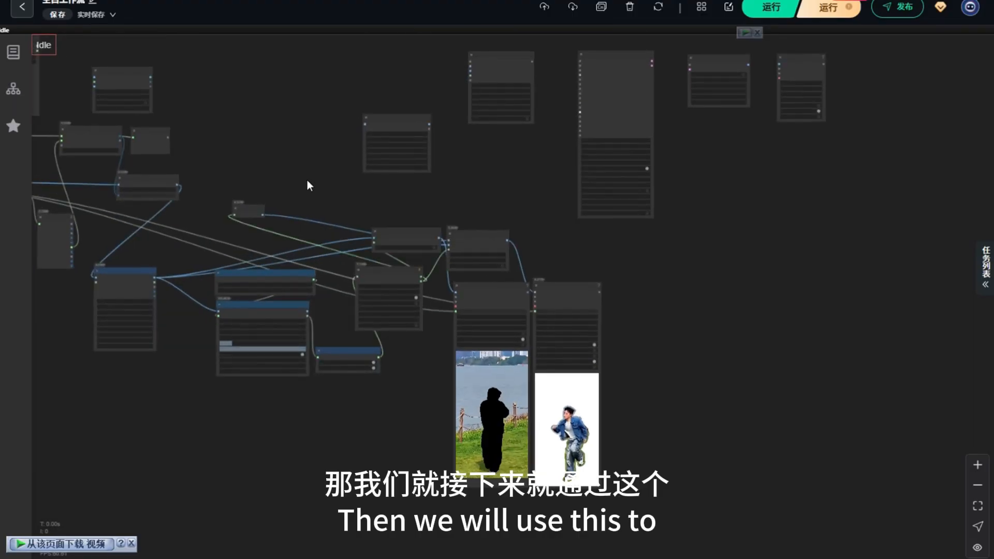
# - Connect the 图像遮罩复合 image output to the DW姿态预处理器 image input and place that node alongside
pyautogui.scroll(7, 320, 179)
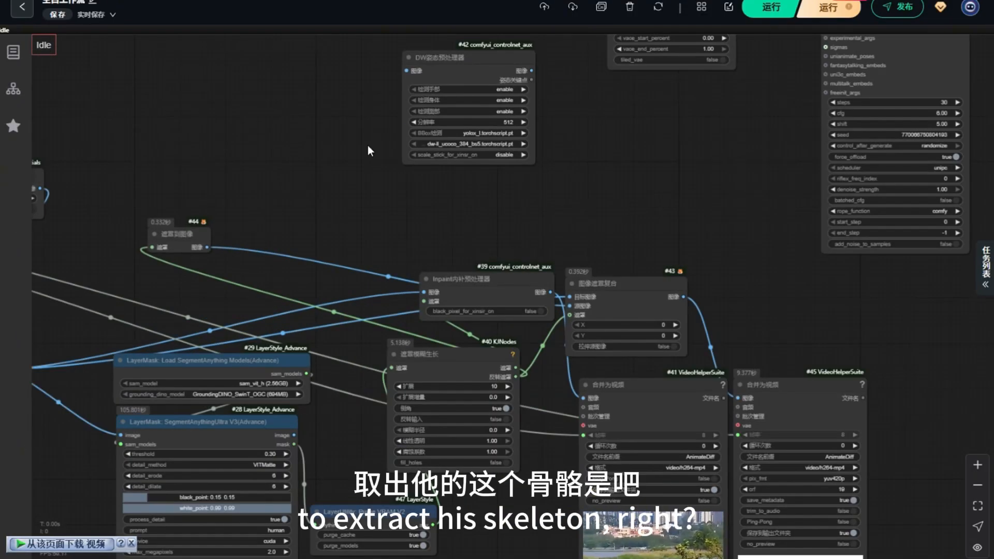
pyautogui.moveTo(442, 80); pyautogui.dragTo(372, 134)
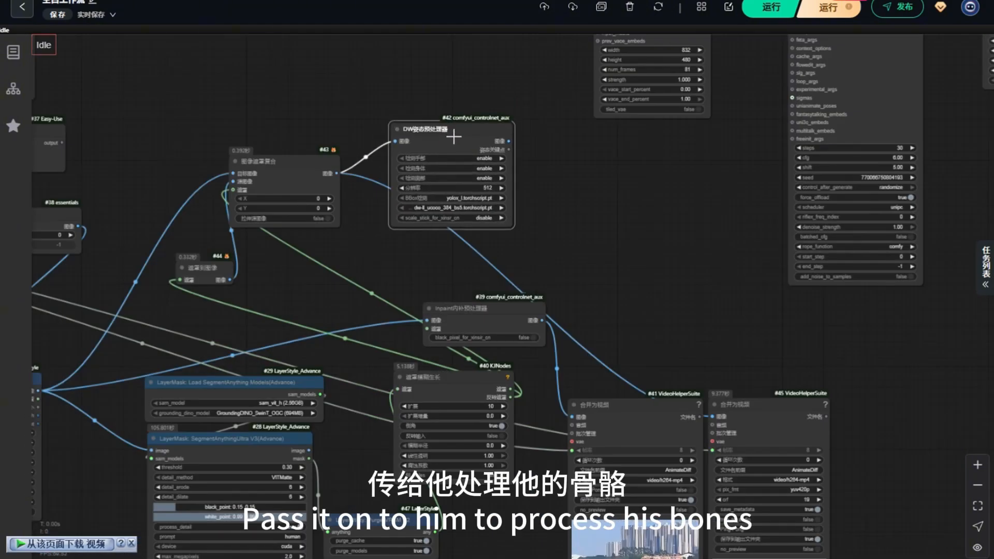
pyautogui.moveTo(449, 189); pyautogui.dragTo(448, 125)
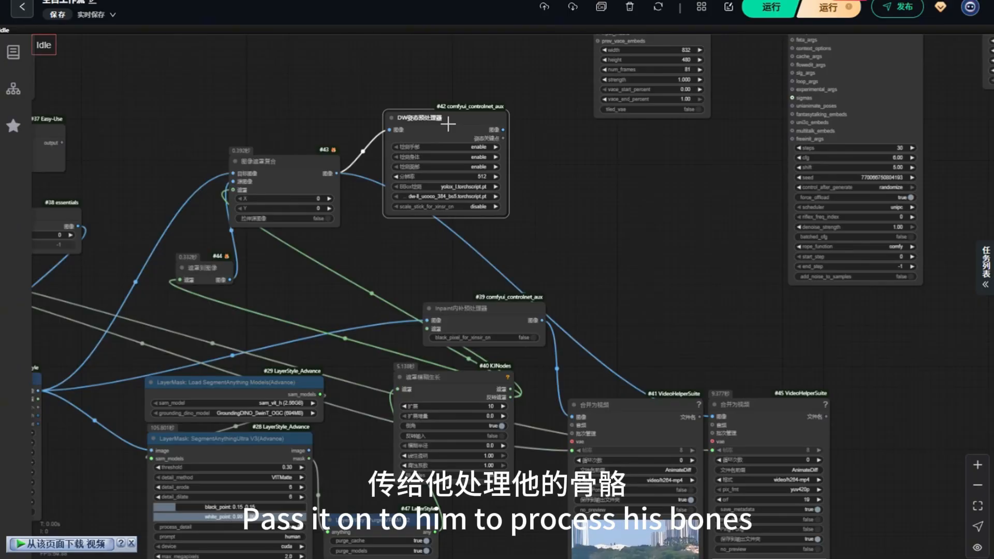
# - Set the BBox detector of the DW姿态预处理器 node to yolox_l.onnx
pyautogui.scroll(4, 448, 125)
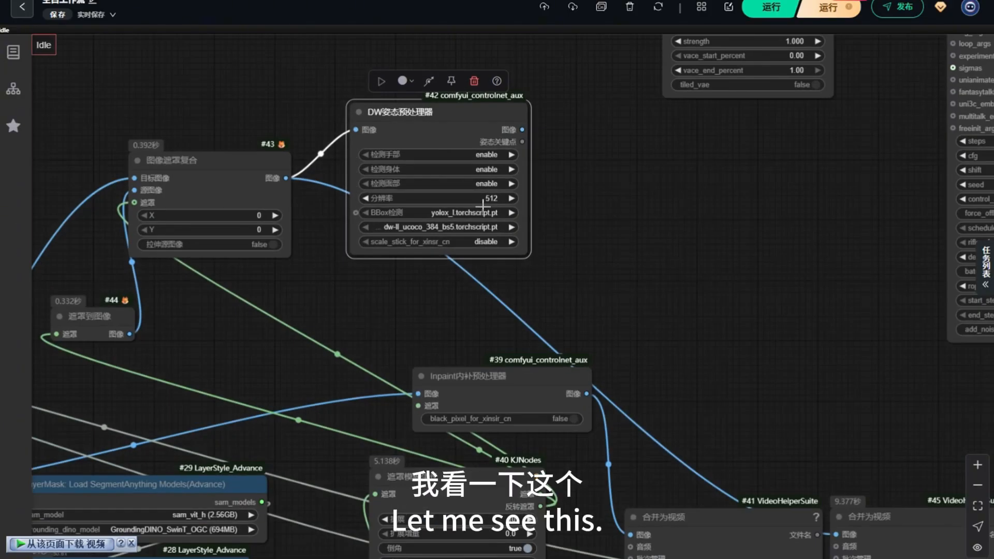
pyautogui.scroll(3, 482, 206)
pyautogui.click(473, 217)
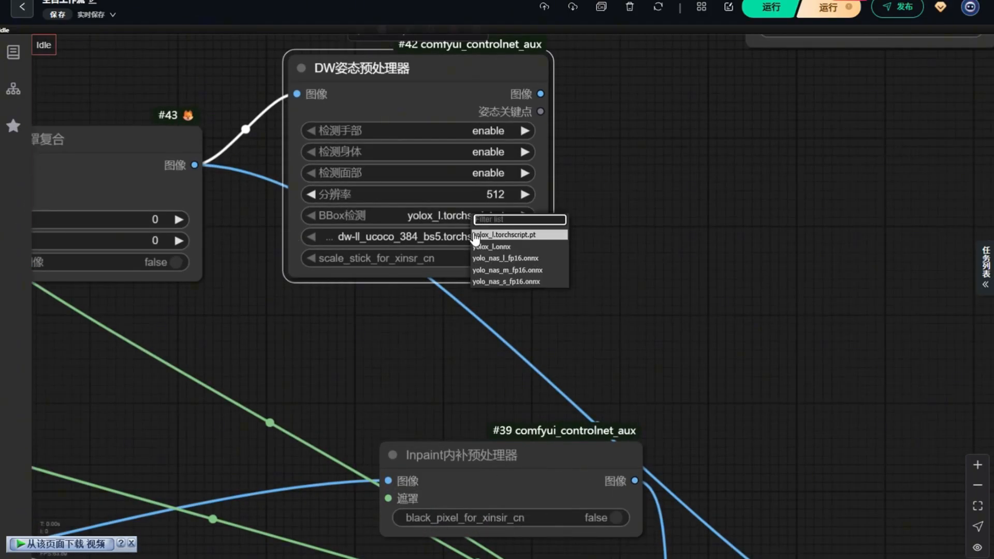
pyautogui.click(486, 248)
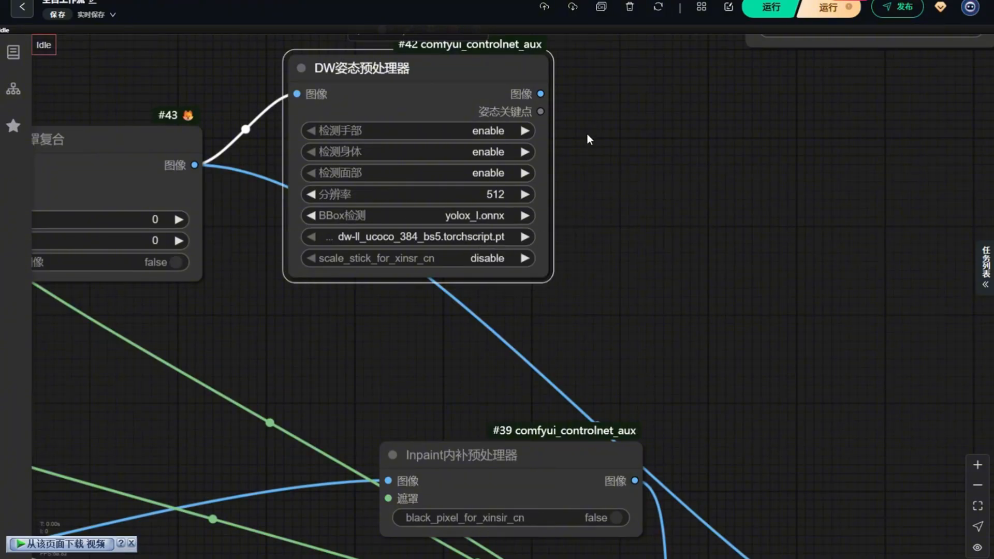
# - Duplicate the Image_Resize2 node and place the copy beside the DW姿态预处理器 node
pyautogui.scroll(-8, 405, 218)
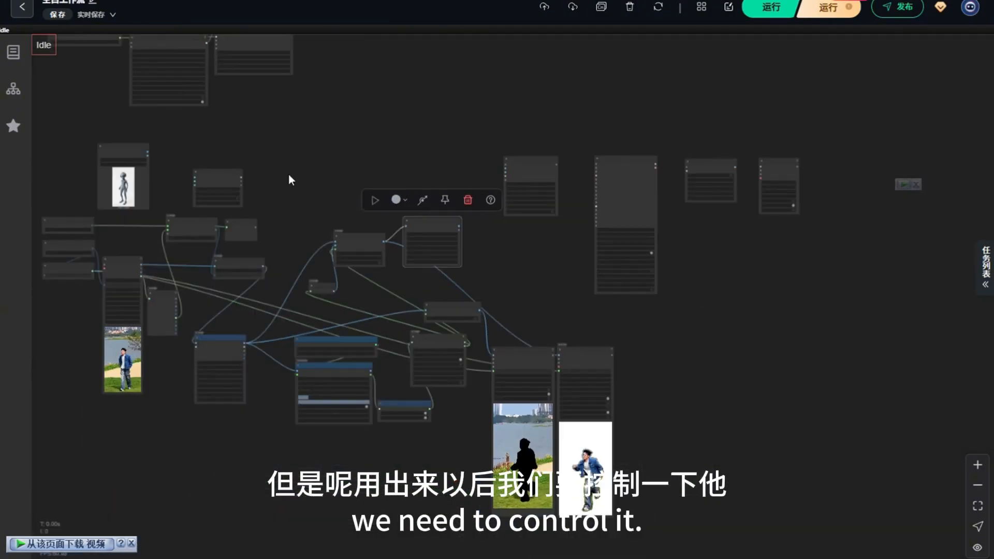
pyautogui.scroll(6, 233, 173)
pyautogui.click(207, 121)
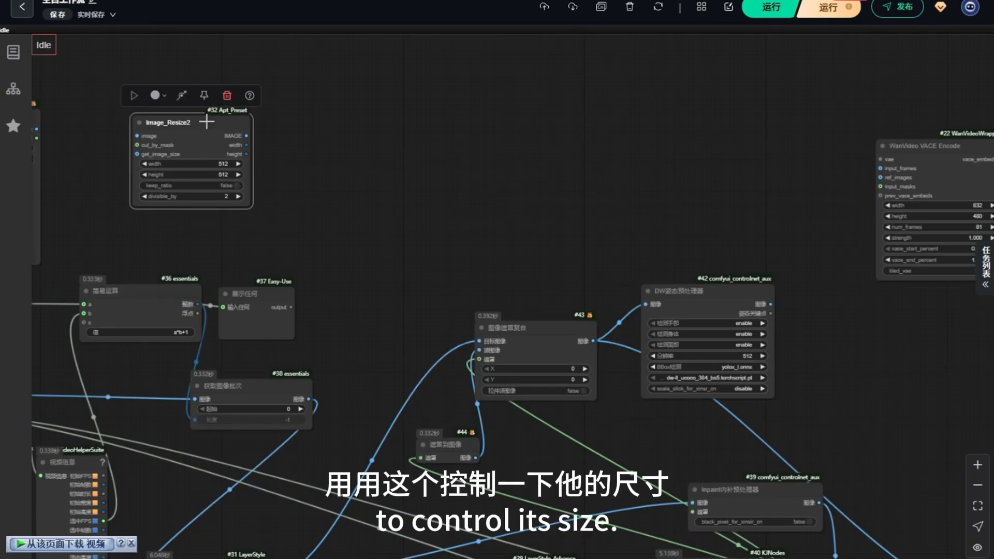
pyautogui.scroll(-5, 311, 233)
pyautogui.hotkey('ctrl', 'v')
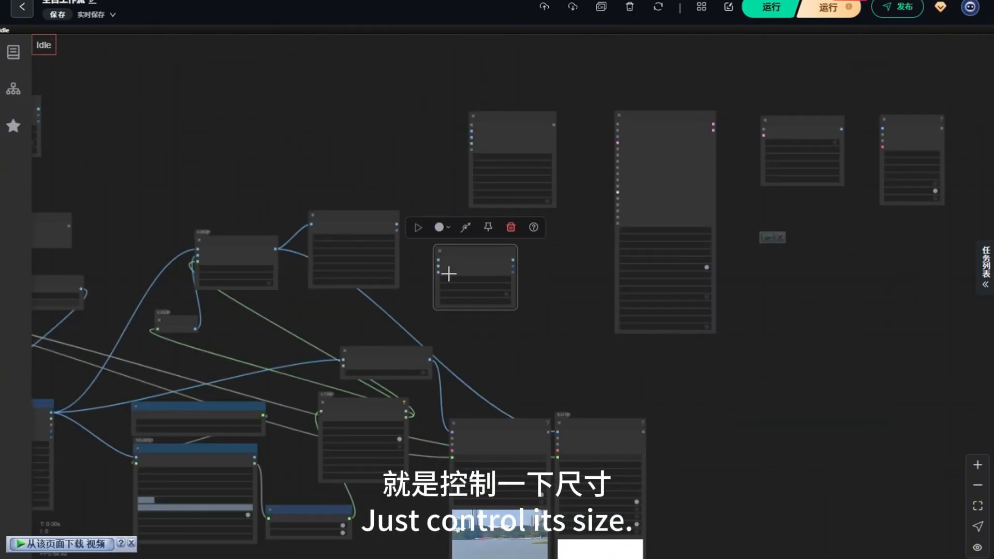
pyautogui.scroll(5, 451, 261)
pyautogui.scroll(-3, 474, 278)
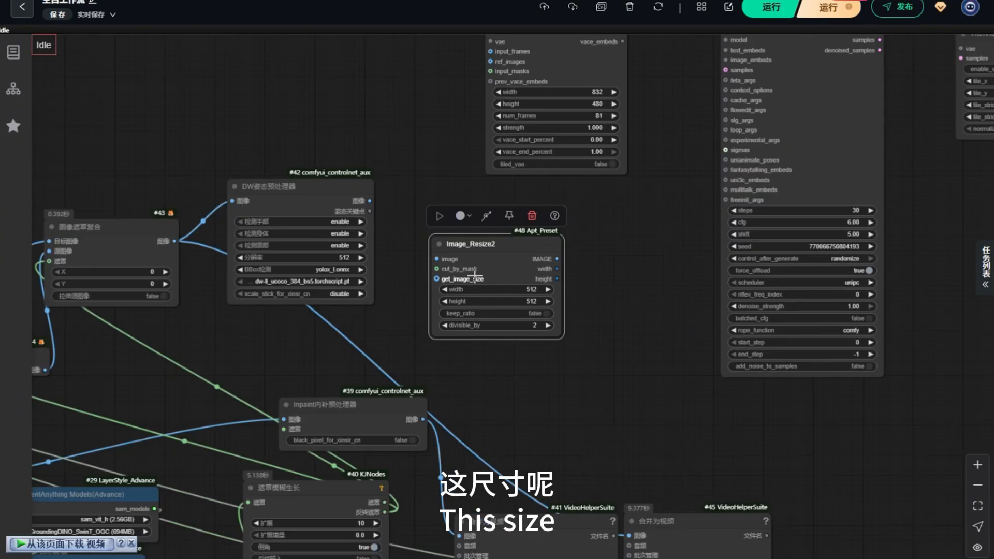
# - Feed the copied Image_Resize2 node's get_image_size from the 按宽高比缩放_V2 image and its image input from DW姿态预处理器
pyautogui.scroll(-5, 488, 262)
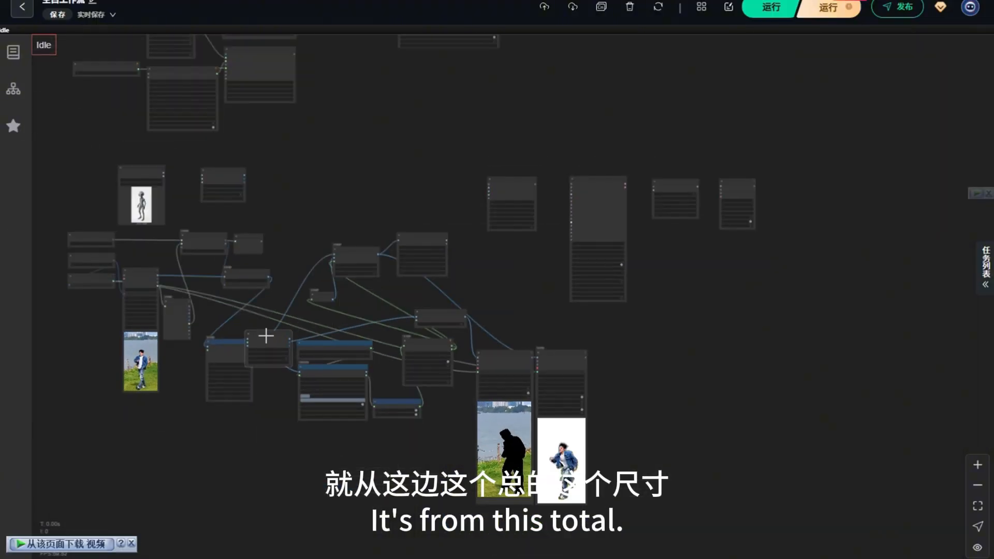
pyautogui.scroll(5, 280, 319)
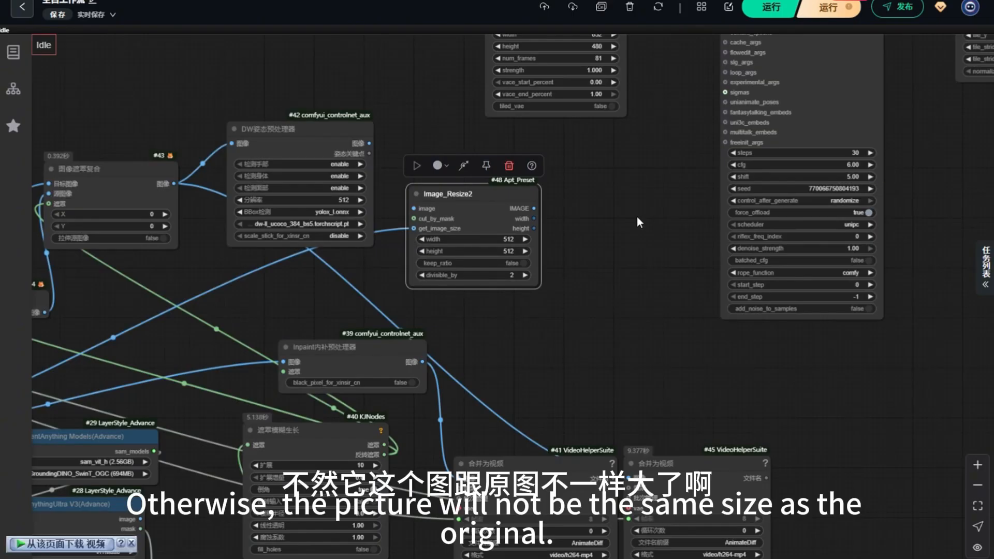
pyautogui.moveTo(438, 196); pyautogui.dragTo(409, 176)
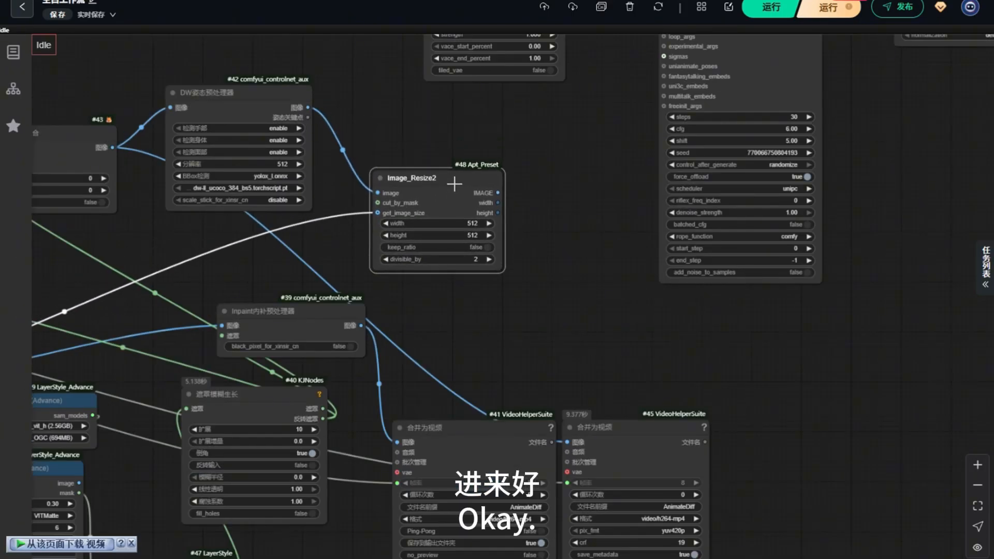
# - Duplicate a 合并为视频 node beside the existing previews, feed it from the copied Image_Resize2 IMAGE output, and run the workflow
pyautogui.scroll(-4, 286, 207)
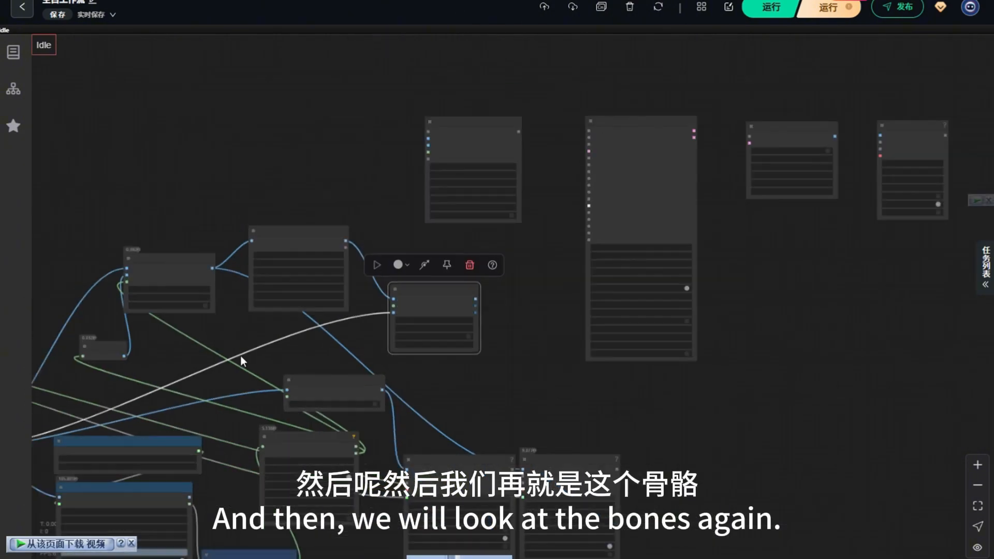
pyautogui.scroll(-3, 240, 356)
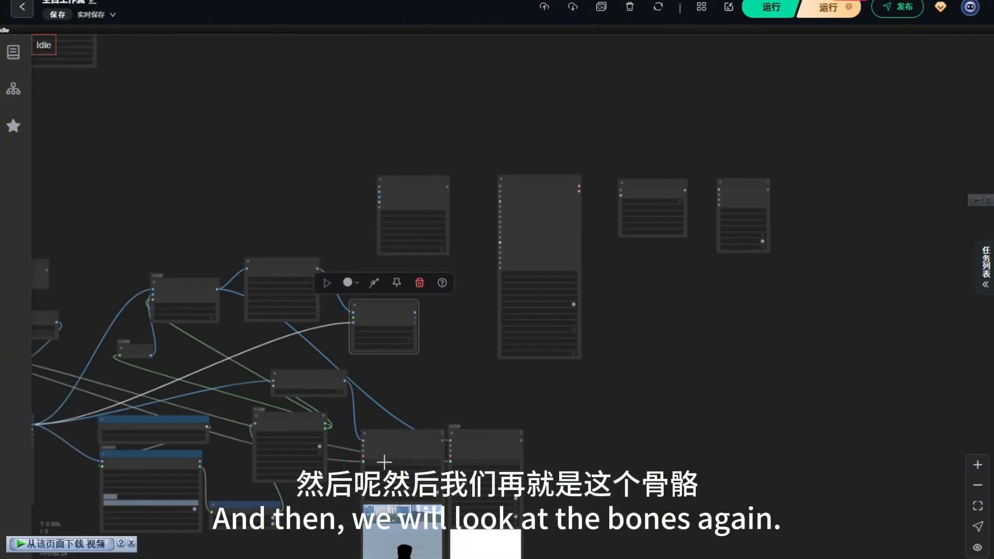
pyautogui.scroll(-2, 191, 293)
pyautogui.scroll(5, 355, 305)
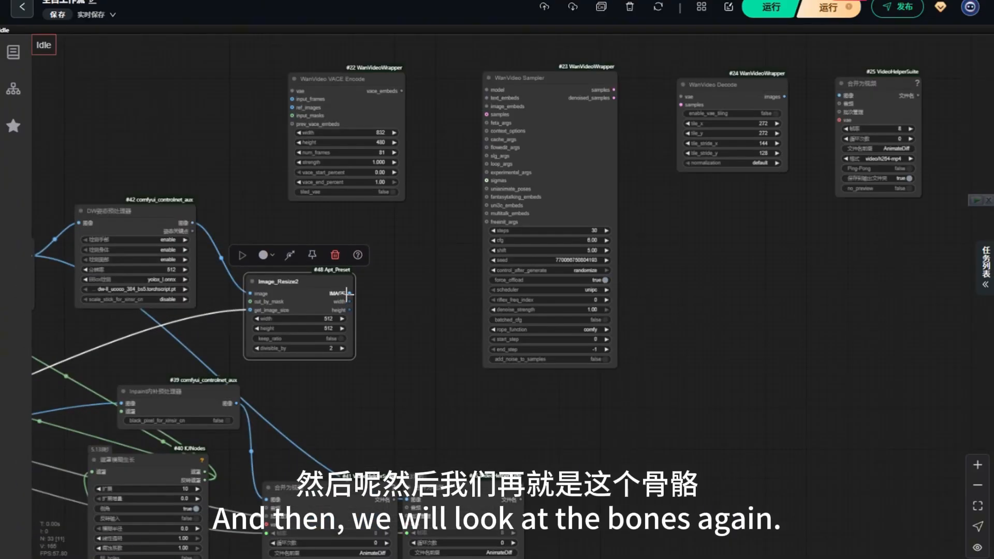
pyautogui.scroll(-2, 198, 162)
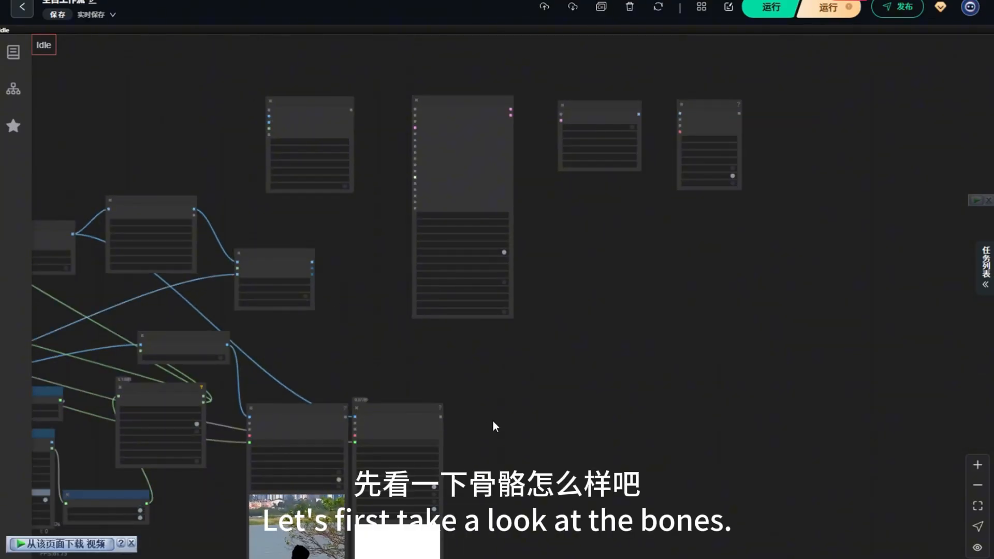
pyautogui.moveTo(492, 426); pyautogui.dragTo(413, 334)
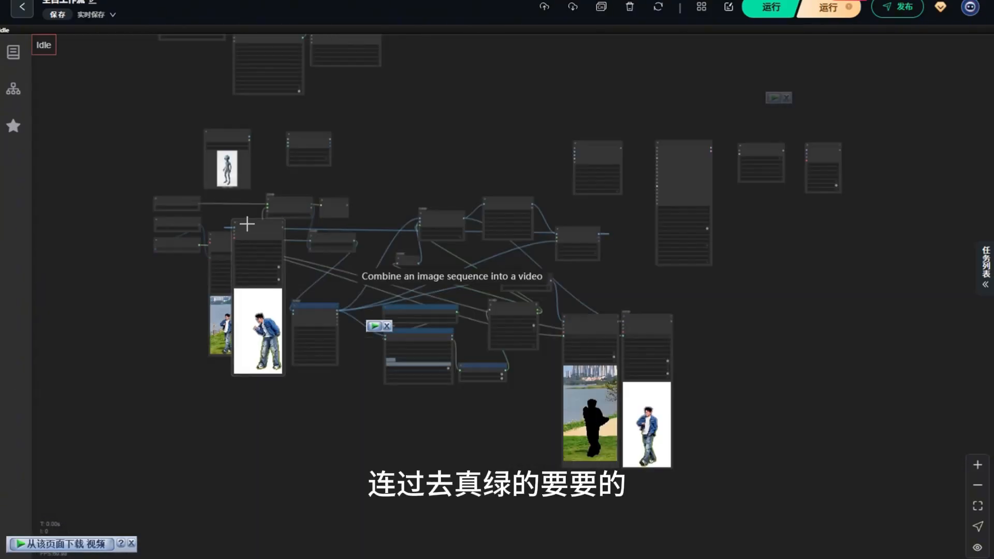
pyautogui.scroll(7, 202, 222)
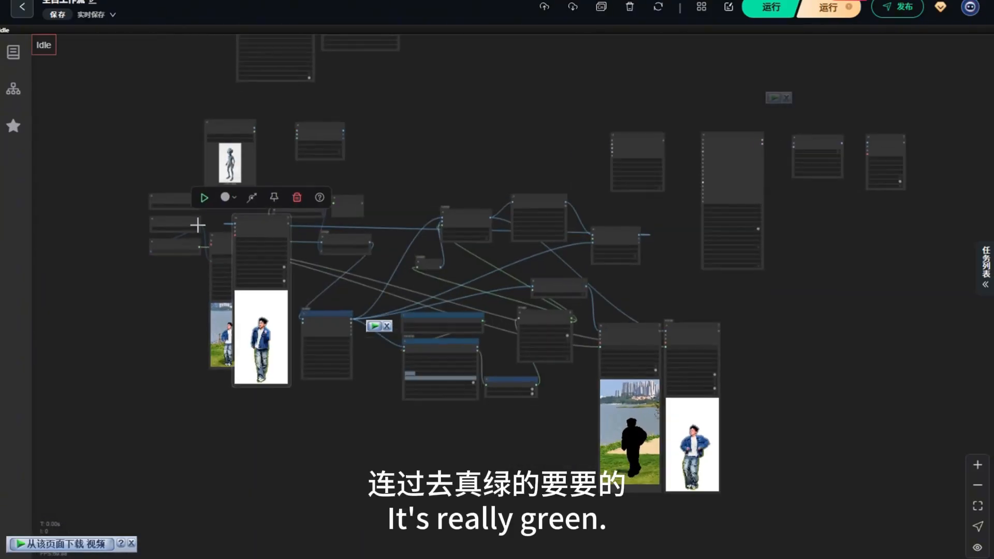
pyautogui.scroll(2, 208, 222)
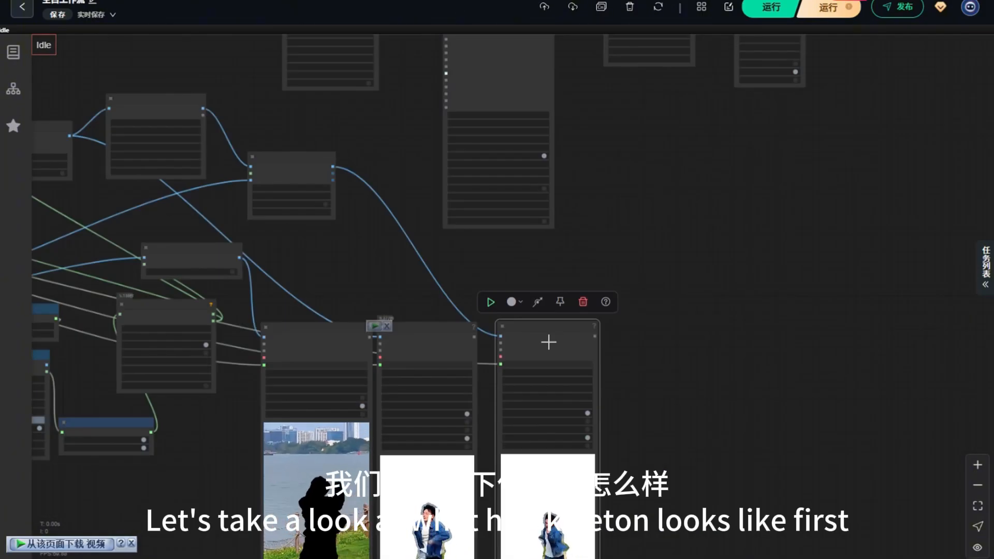
pyautogui.scroll(3, 548, 342)
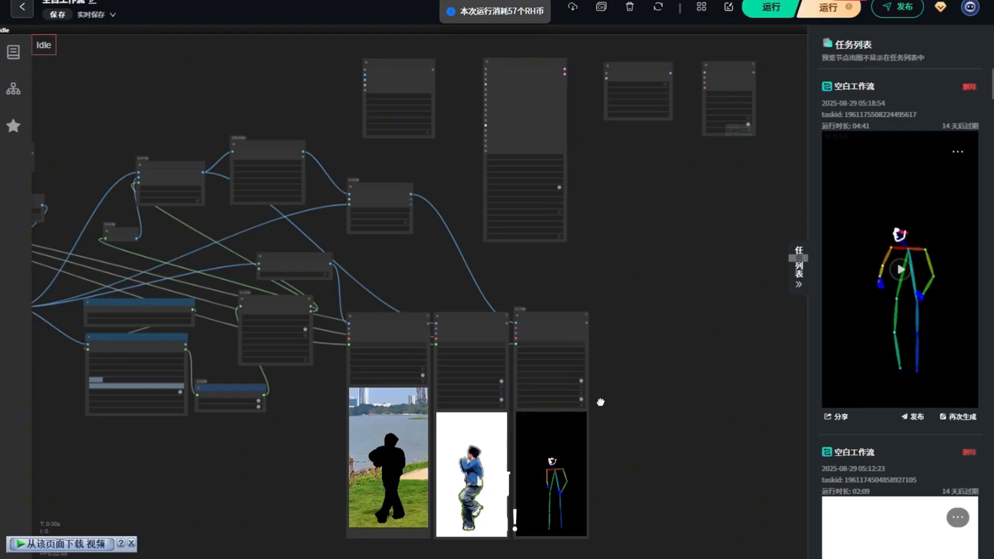
# - Examine the rendered skeleton video and the node layout leading to WanVideo VACE Encode
pyautogui.moveTo(656, 525); pyautogui.dragTo(625, 455)
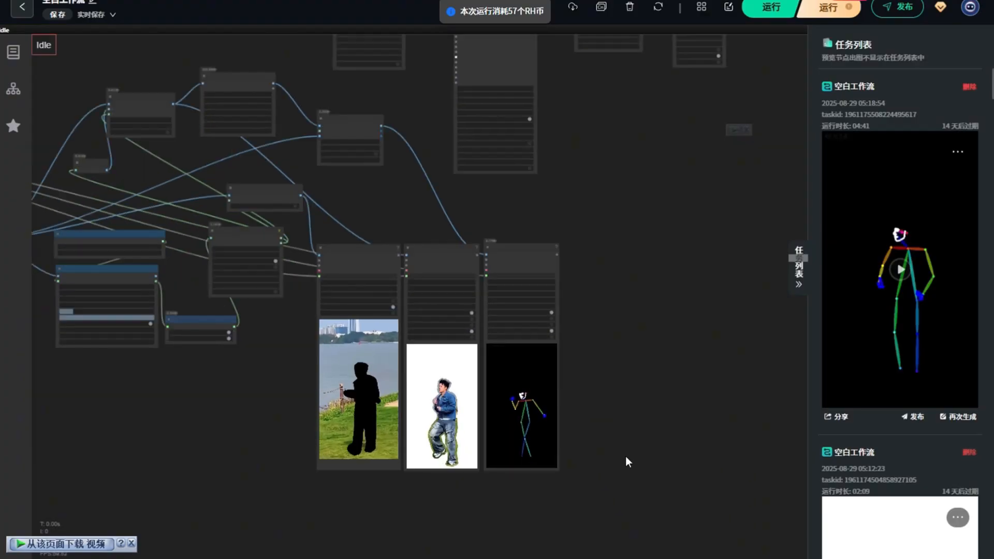
pyautogui.scroll(5, 604, 396)
pyautogui.scroll(-2, 595, 359)
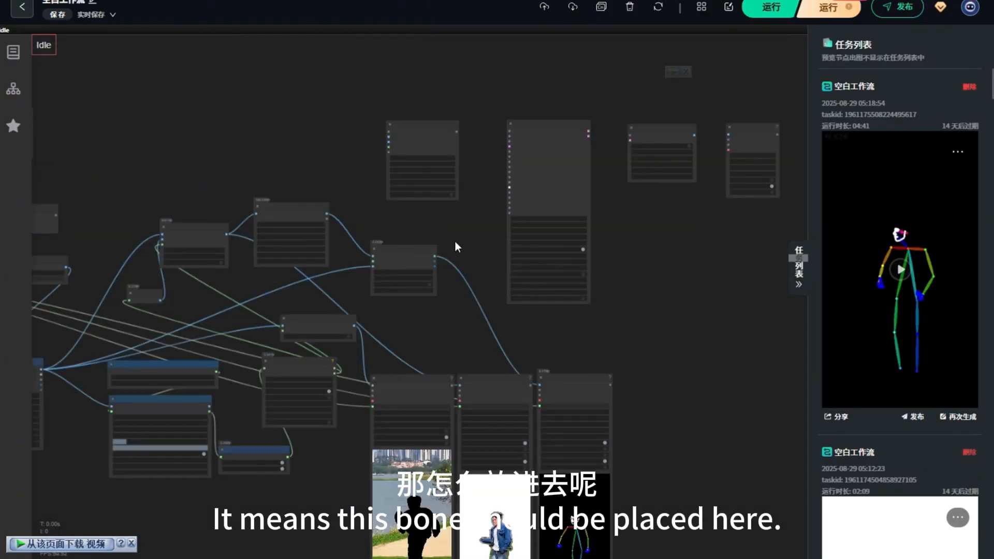
pyautogui.scroll(5, 455, 236)
pyautogui.scroll(-4, 468, 290)
pyautogui.scroll(2, 445, 236)
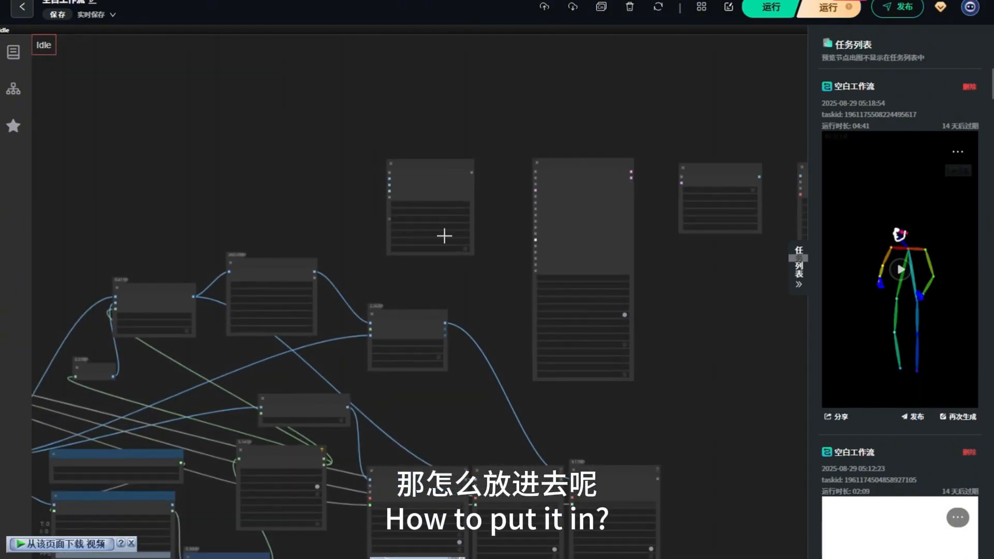
pyautogui.scroll(-3, 294, 197)
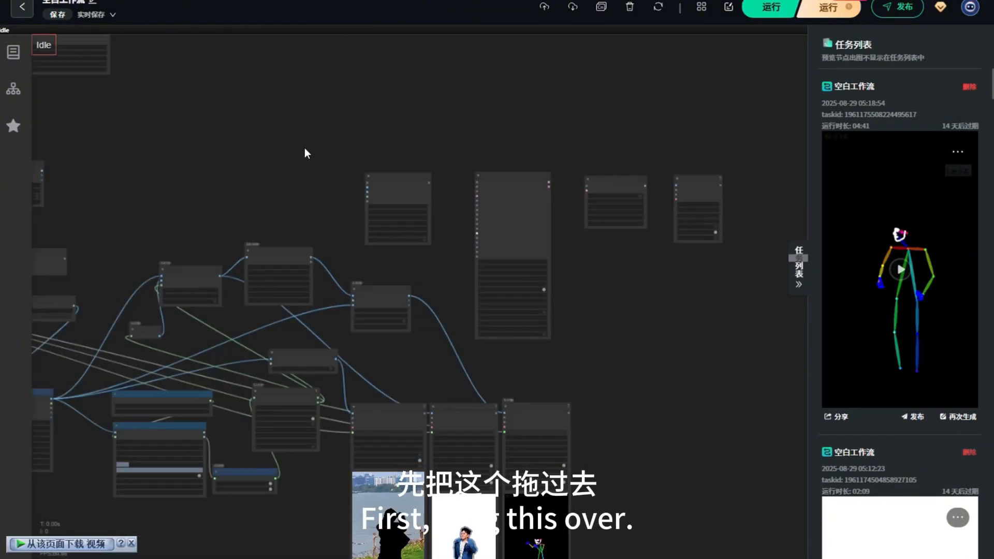
# - Add a LayerStyle 混合 node and place it between the copied Image_Resize2 and WanVideo VACE Encode
pyautogui.moveTo(708, 263); pyautogui.dragTo(732, 265)
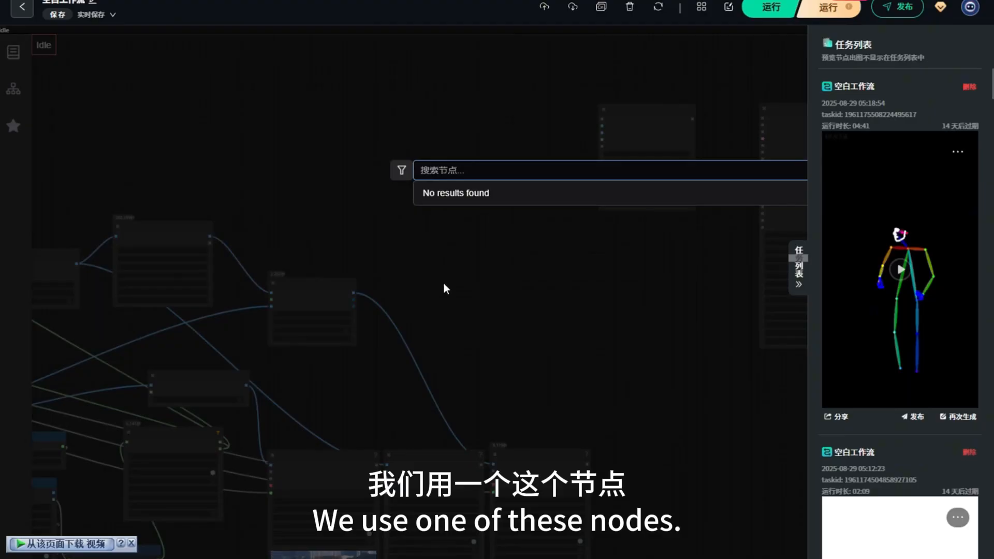
pyautogui.write('混合')
pyautogui.click(443, 234)
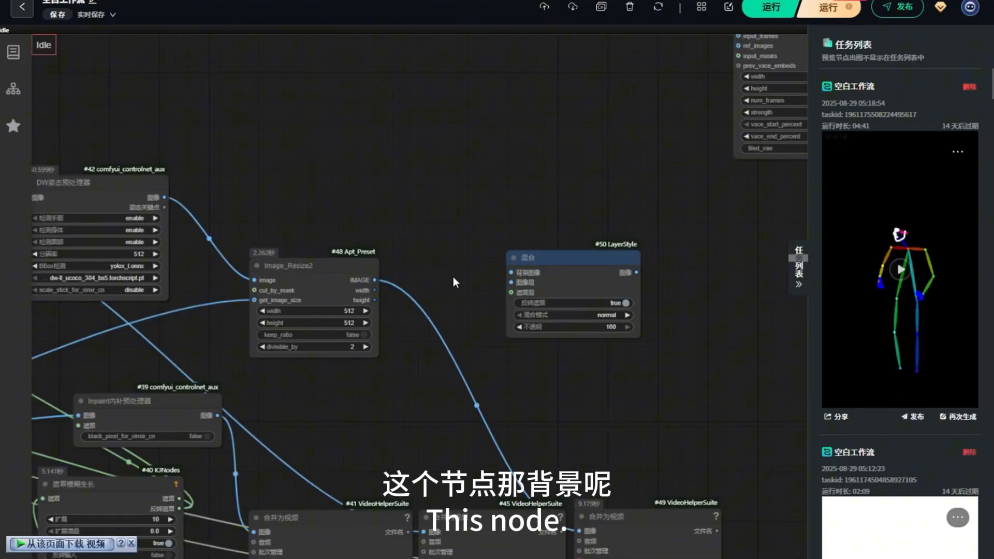
pyautogui.scroll(-4, 547, 279)
pyautogui.moveTo(539, 264); pyautogui.dragTo(521, 236)
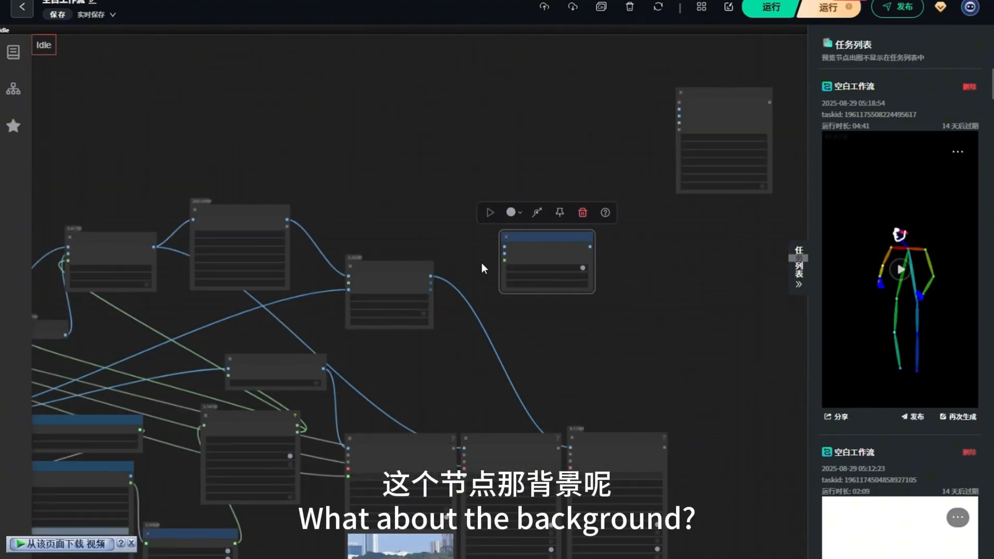
# - Compare the 混合 node's inputs with the masked background and skeleton video previews
pyautogui.moveTo(482, 265); pyautogui.dragTo(431, 246)
pyautogui.scroll(-3, 465, 287)
pyautogui.scroll(4, 465, 289)
pyautogui.scroll(-4, 346, 259)
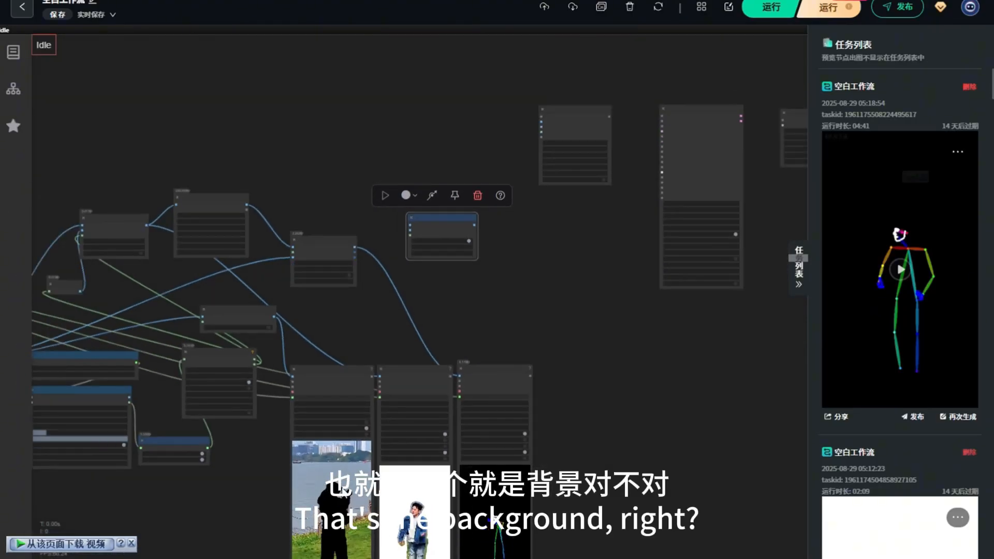
pyautogui.scroll(4, 417, 230)
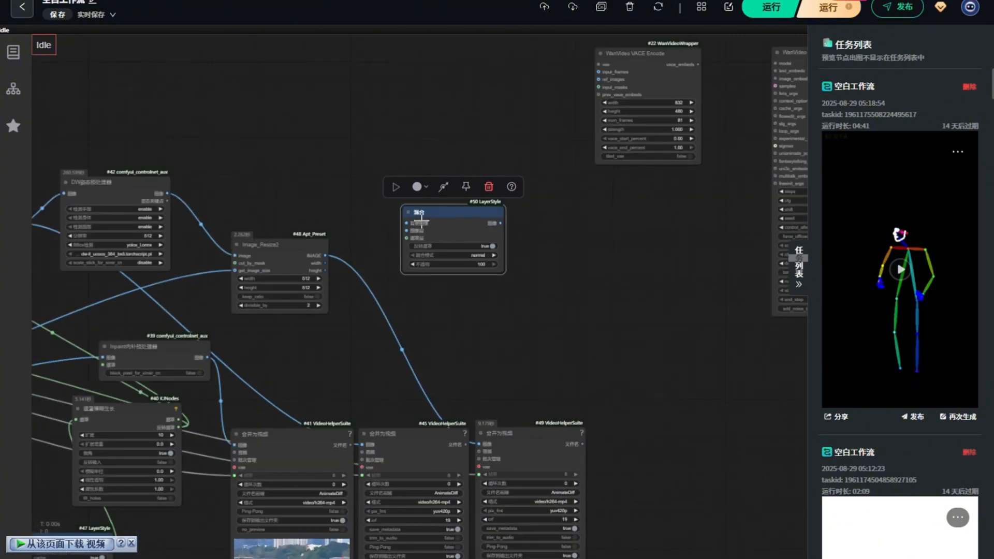
pyautogui.scroll(-4, 228, 327)
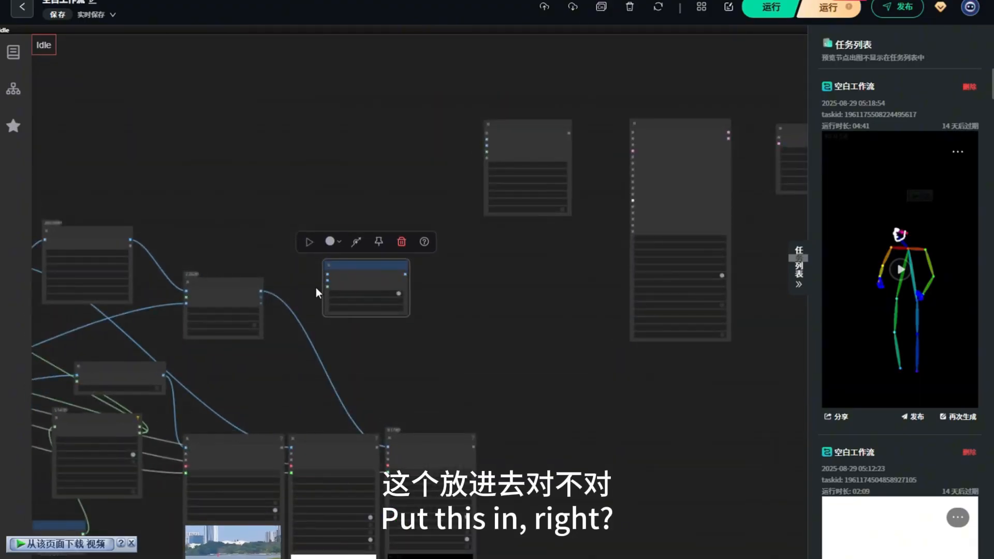
# - Duplicate the Purge VRAM V2 node and wire it between the DW姿态预处理器 image output and the copied Image_Resize2 image input
pyautogui.scroll(4, 315, 287)
pyautogui.scroll(-5, 304, 290)
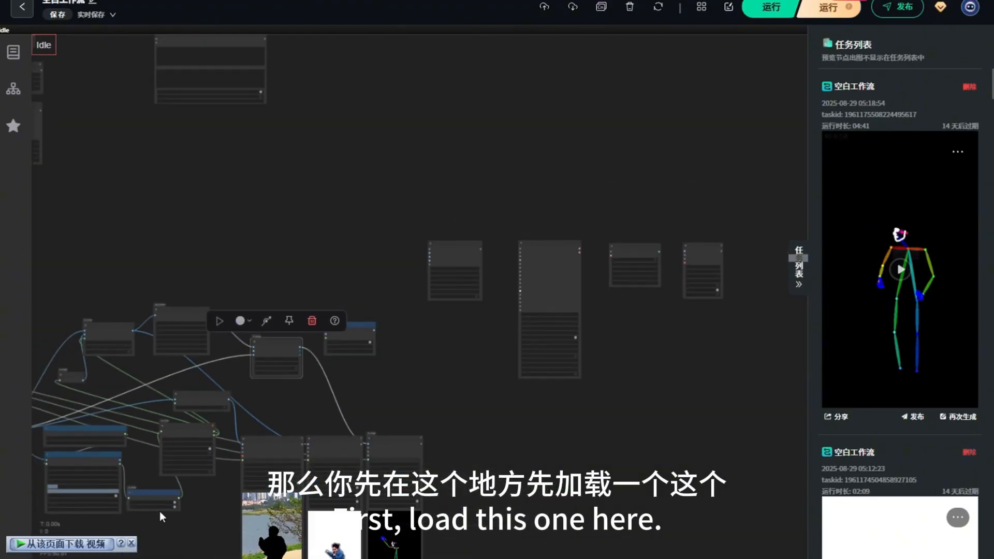
pyautogui.click(180, 496)
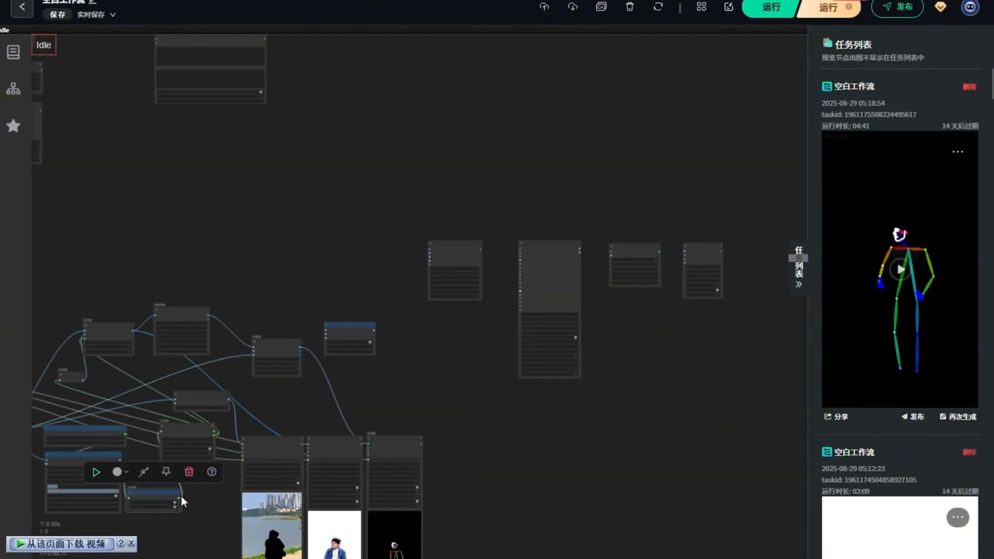
pyautogui.moveTo(149, 327); pyautogui.dragTo(261, 280)
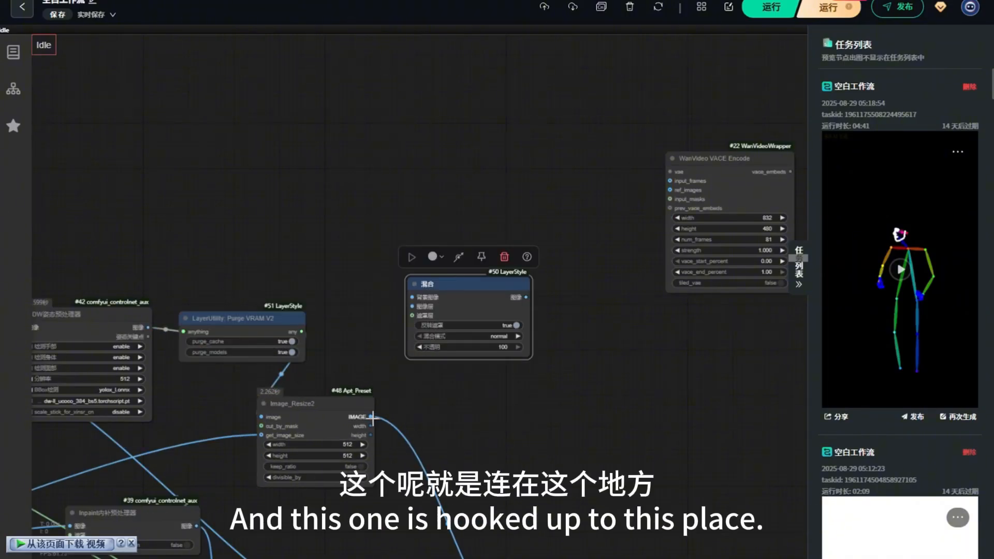
# - Connect the copied Image_Resize2 IMAGE output to the 图像层 input of the 混合 node
pyautogui.moveTo(372, 416); pyautogui.dragTo(395, 344)
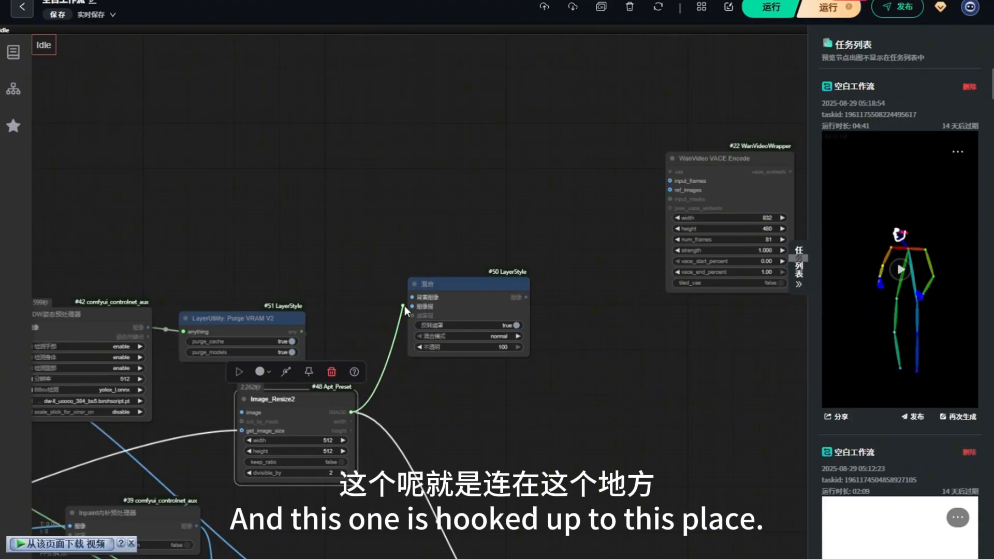
pyautogui.moveTo(405, 305); pyautogui.dragTo(412, 306)
pyautogui.scroll(-5, 419, 274)
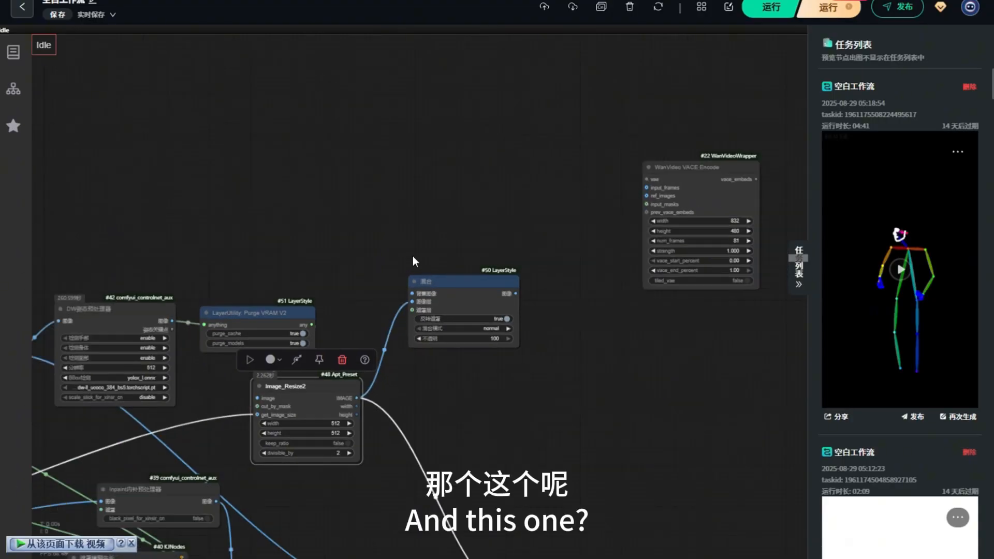
# - Connect the image output of the Inpaint内补预处理器 node to the 背景图像 input of the 混合 node
pyautogui.scroll(4, 308, 412)
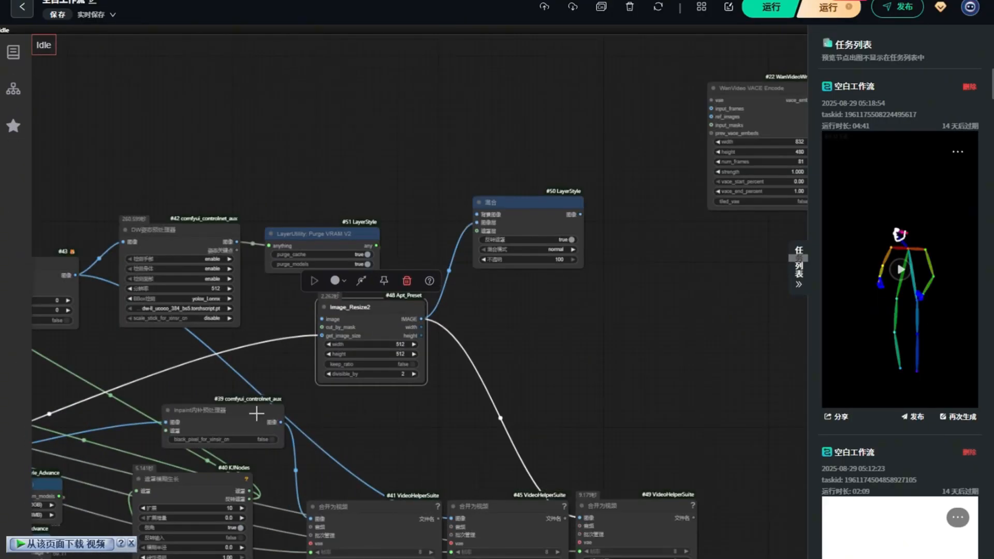
pyautogui.scroll(-5, 259, 416)
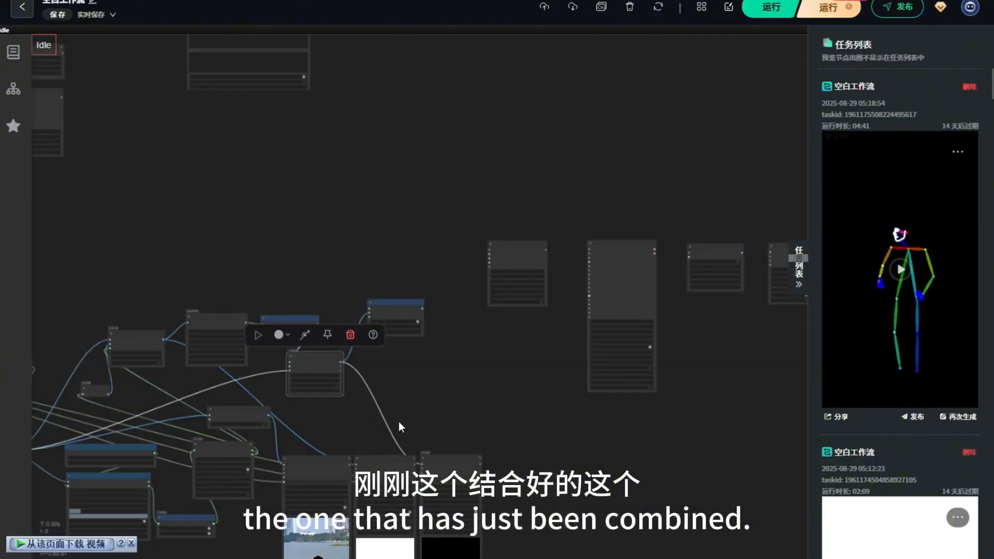
pyautogui.moveTo(399, 422); pyautogui.dragTo(395, 293)
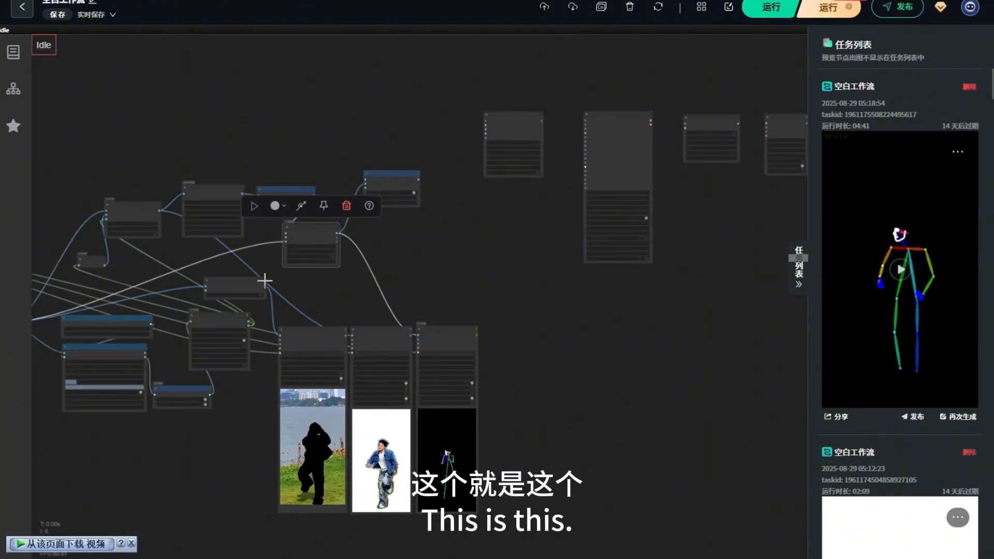
pyautogui.scroll(3, 370, 213)
pyautogui.moveTo(363, 140); pyautogui.dragTo(364, 140)
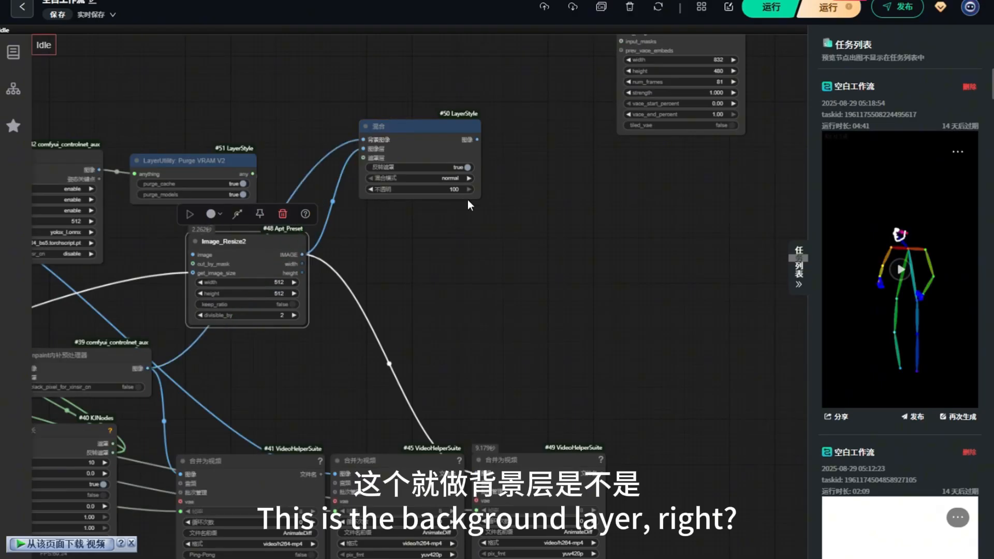
# - Connect the 遮罩 output of the 遮罩模糊生长 node to the 遮罩层 input of the 混合 node
pyautogui.scroll(-4, 467, 200)
pyautogui.click(465, 206)
pyautogui.scroll(3, 156, 367)
pyautogui.moveTo(252, 366); pyautogui.dragTo(477, 105)
pyautogui.scroll(3, 592, 95)
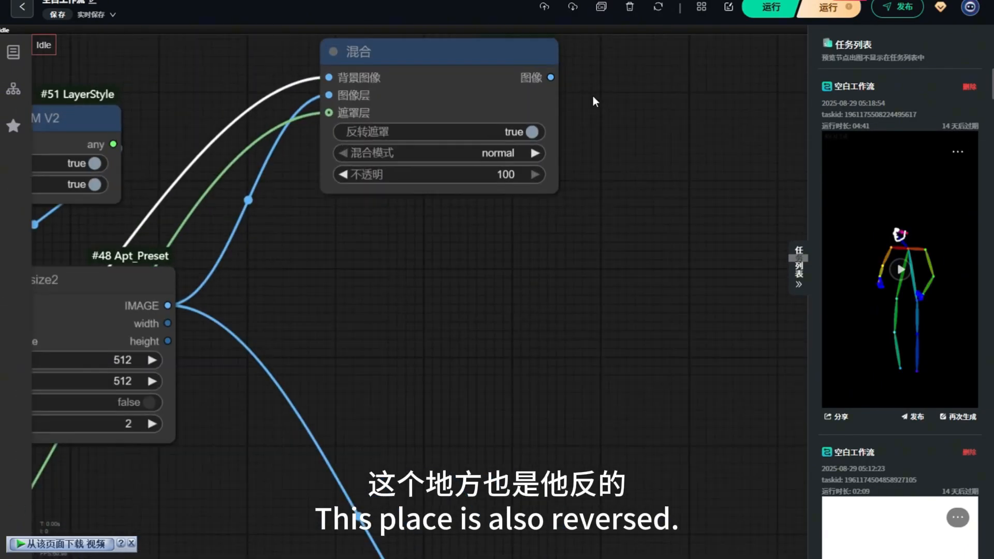
# - Set 反转遮罩 to false on the 混合 node
pyautogui.moveTo(592, 124); pyautogui.dragTo(585, 173)
pyautogui.click(525, 179)
pyautogui.scroll(-9, 524, 188)
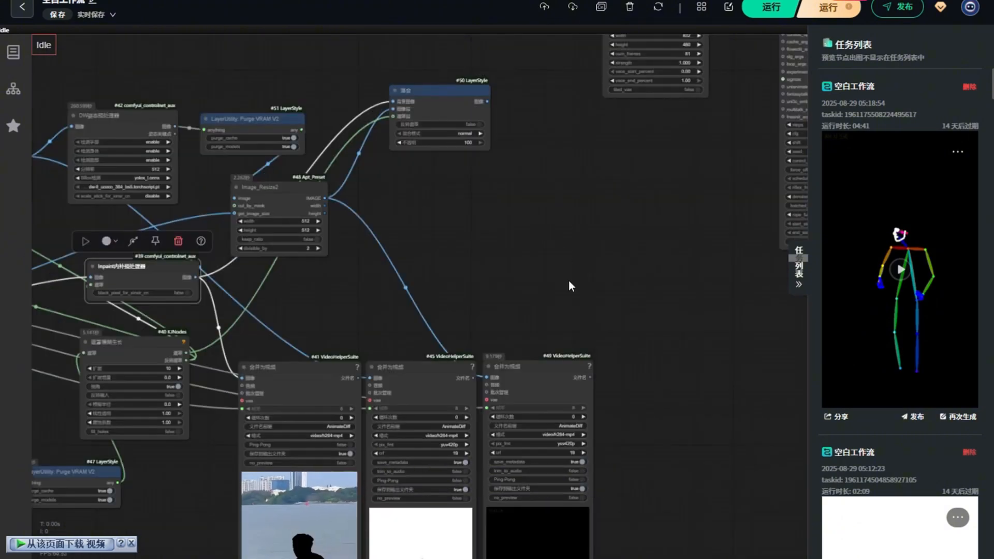
# - Swap the two right-hand 合并为视频 nodes so the pose video sits in the middle and the cut-out person video last
pyautogui.scroll(-4, 548, 194)
pyautogui.moveTo(451, 317); pyautogui.dragTo(481, 316)
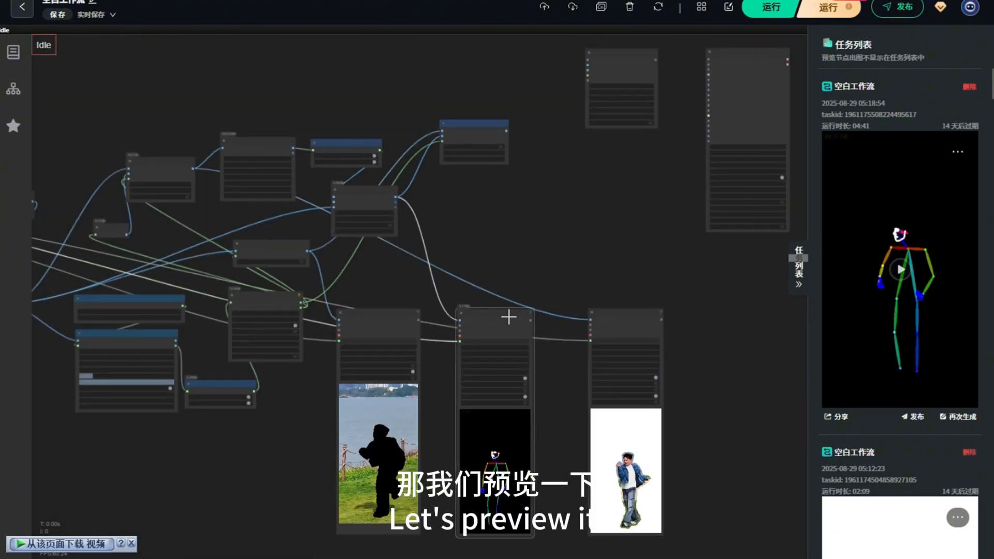
pyautogui.moveTo(624, 316); pyautogui.dragTo(547, 320)
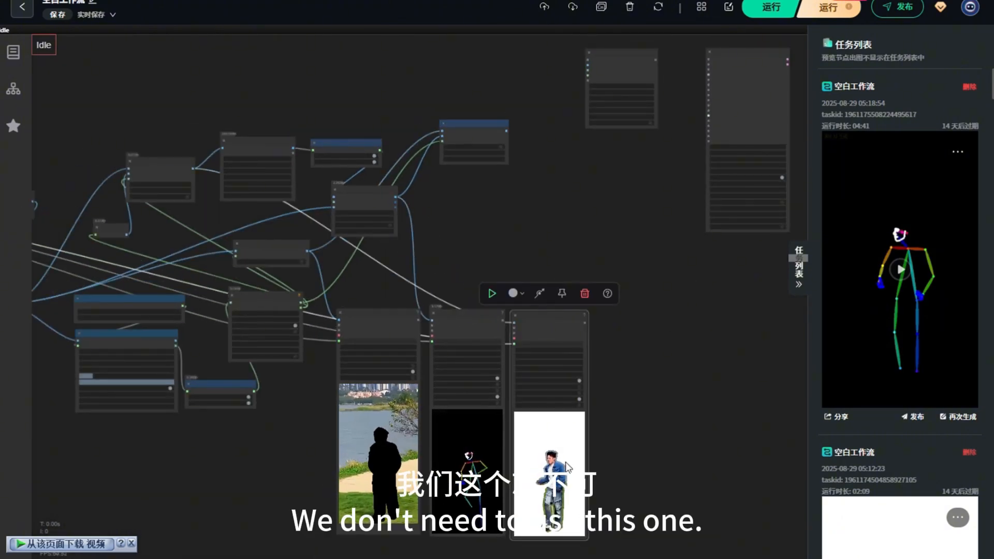
pyautogui.scroll(3, 561, 459)
pyautogui.scroll(1, 563, 462)
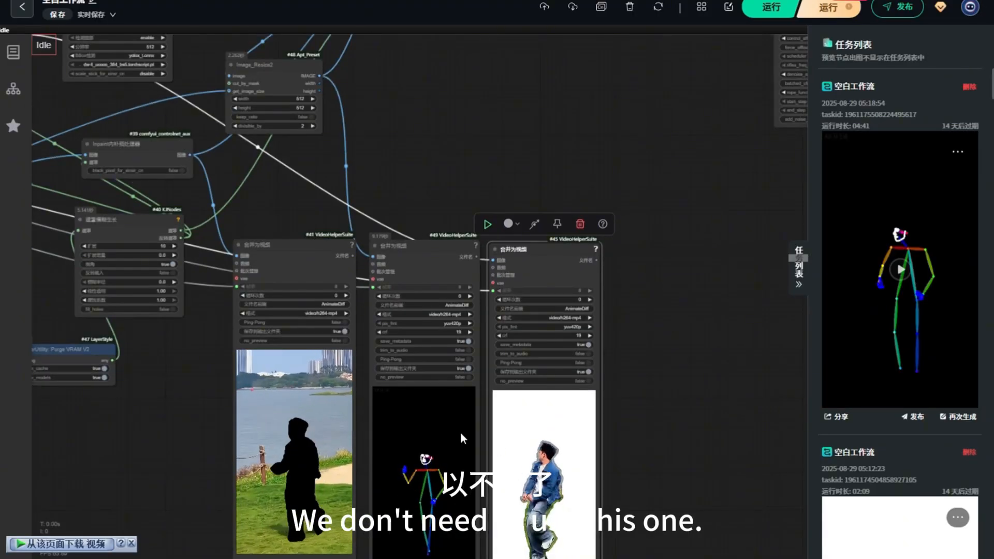
# - Connect the 混合 node's image output to the last 合并为视频 node and execute only that node
pyautogui.scroll(-4, 460, 431)
pyautogui.scroll(7, 451, 111)
pyautogui.moveTo(439, 102); pyautogui.dragTo(449, 411)
pyautogui.scroll(-4, 449, 411)
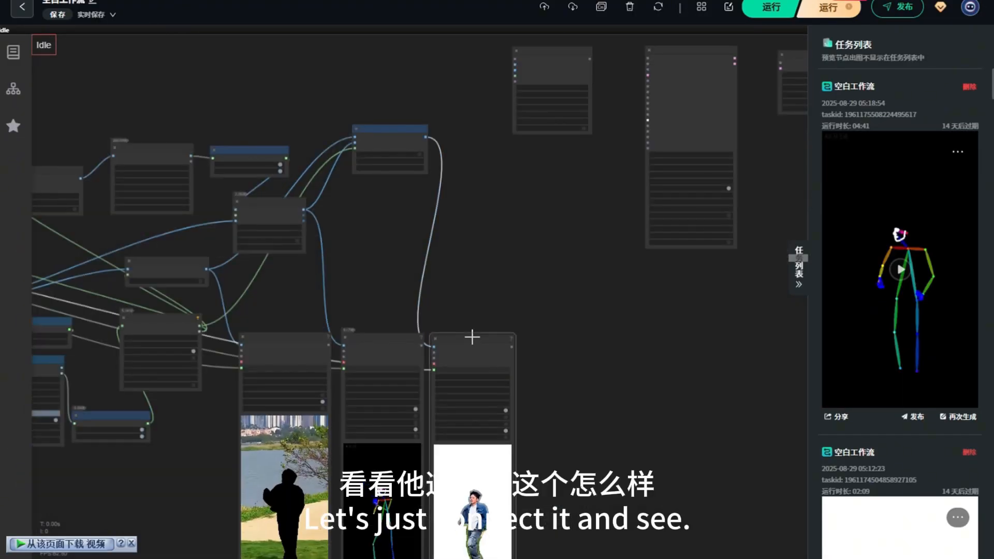
pyautogui.click(521, 261)
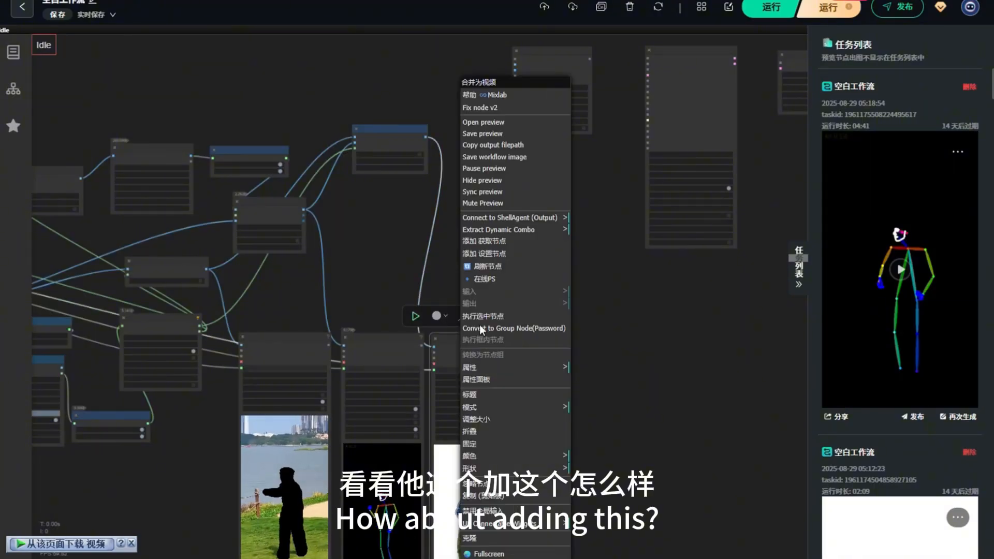
pyautogui.rightClick(463, 359)
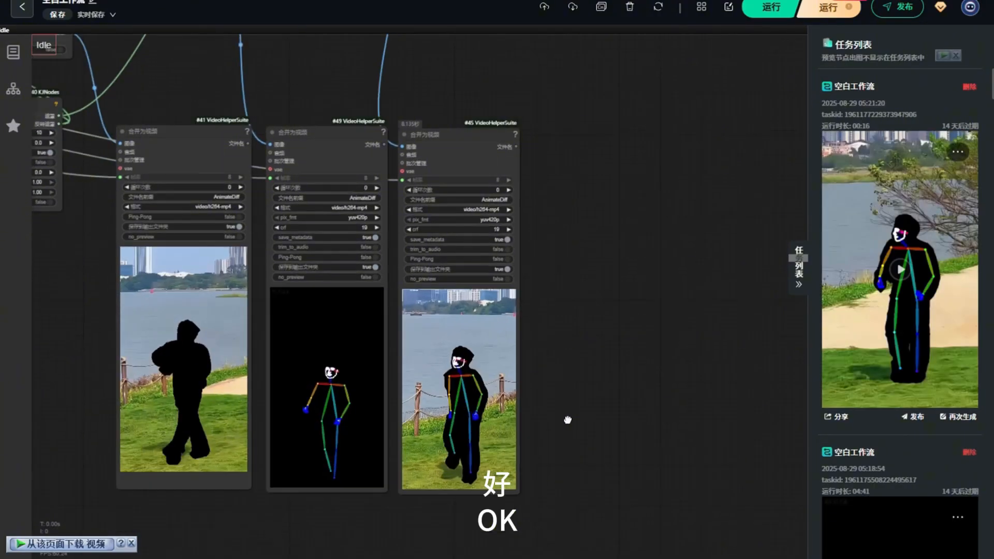
# - Examine the combined video preview, checking how the pose and facial expression overlay the masked figure
pyautogui.moveTo(566, 418); pyautogui.dragTo(564, 387)
pyautogui.scroll(2, 584, 370)
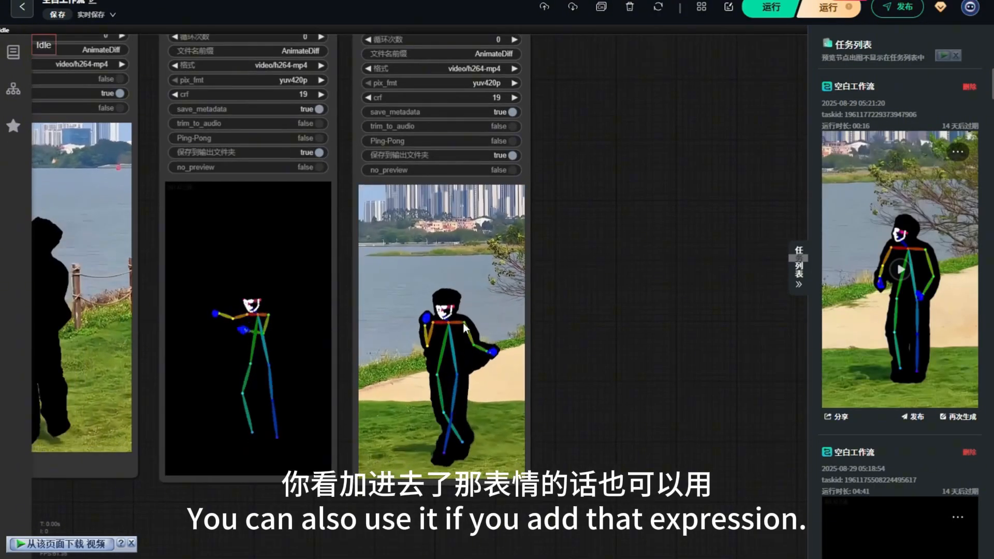
pyautogui.scroll(9, 440, 326)
pyautogui.scroll(-12, 474, 371)
pyautogui.scroll(-6, 474, 373)
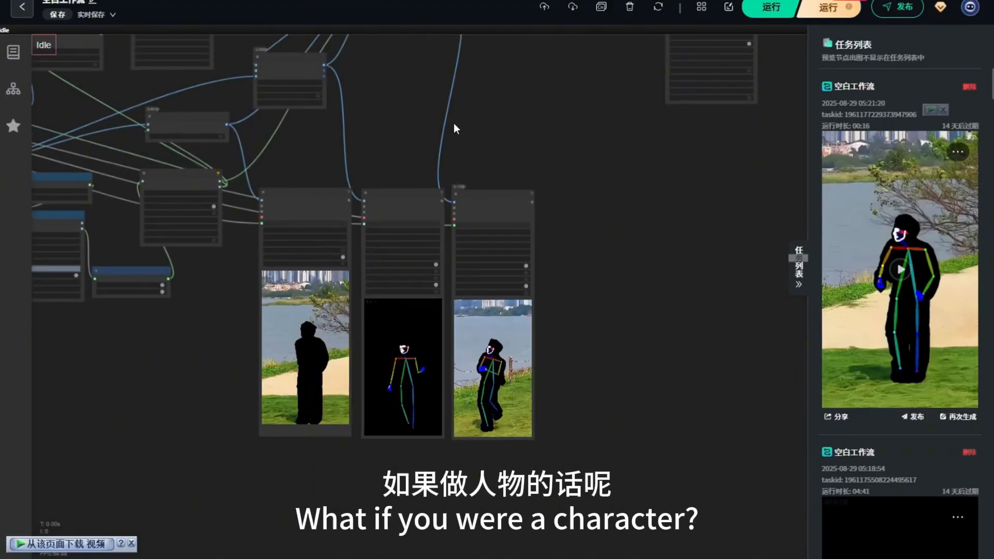
# - Switch 检测面部 on the DW姿态预处理器 node to disable and back to enable
pyautogui.scroll(8, 341, 161)
pyautogui.scroll(-3, 350, 215)
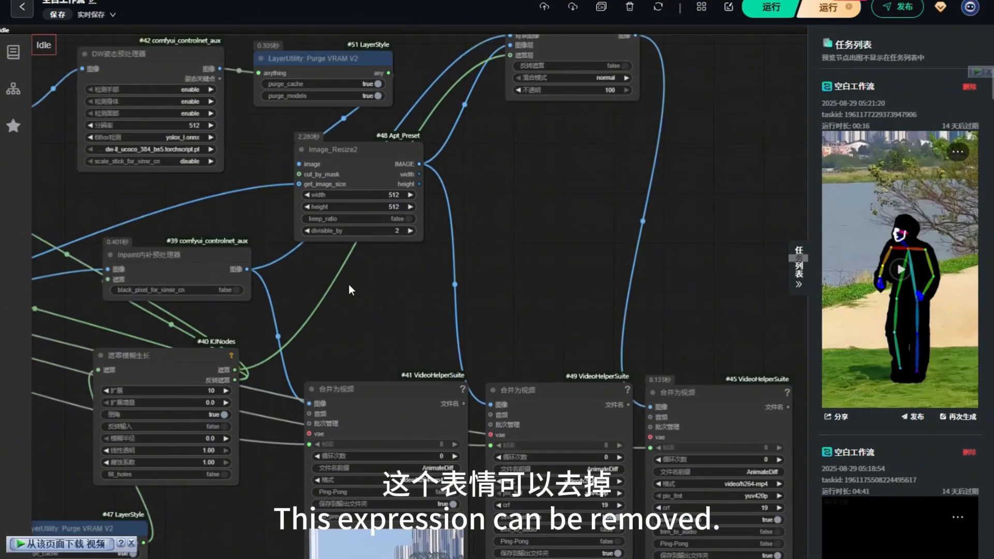
pyautogui.moveTo(247, 152); pyautogui.dragTo(313, 197)
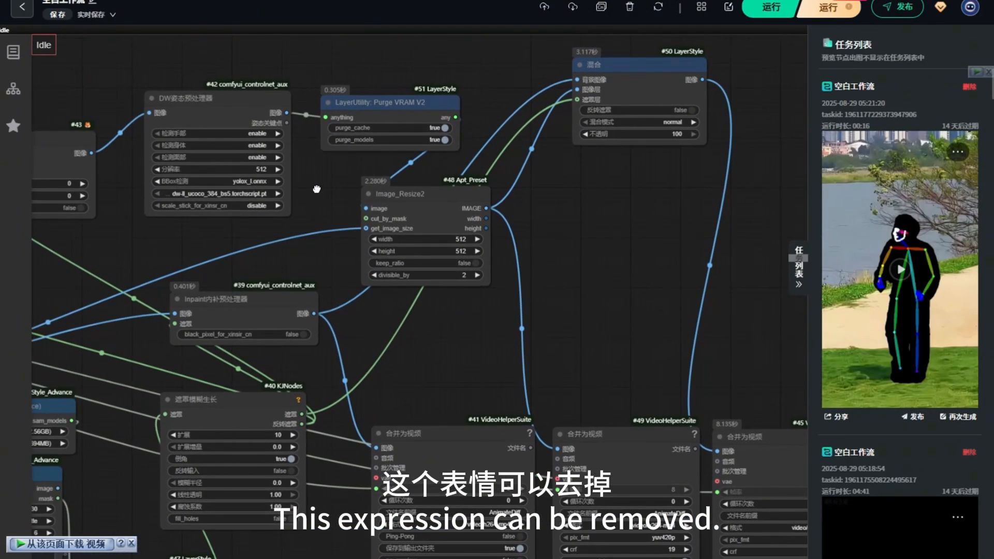
pyautogui.click(255, 157)
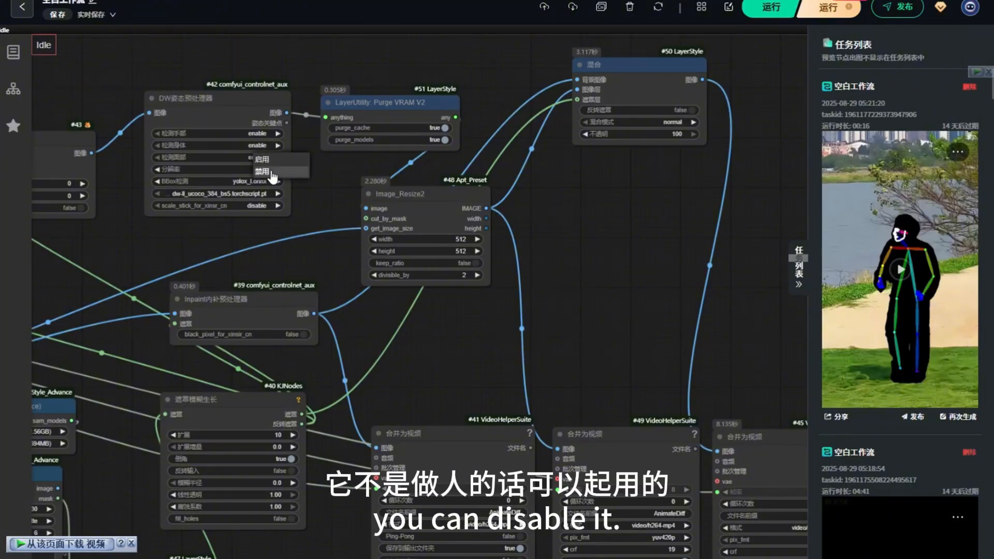
pyautogui.click(271, 173)
pyautogui.click(251, 157)
pyautogui.click(265, 165)
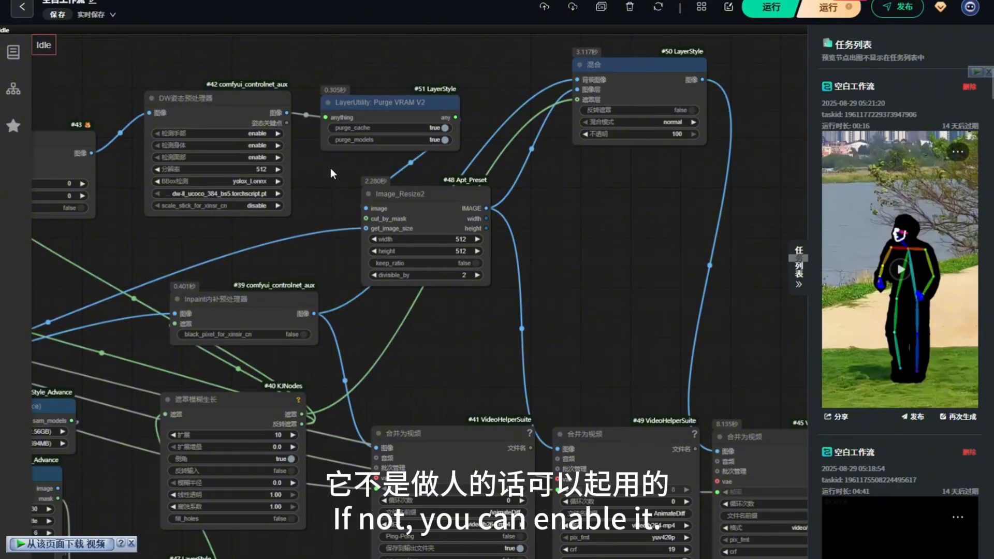
pyautogui.scroll(-6, 330, 168)
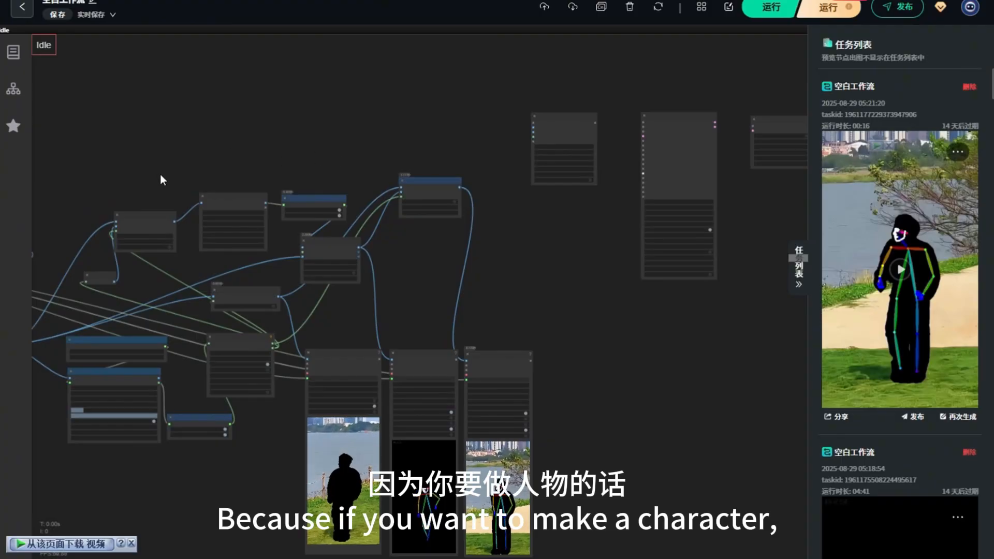
pyautogui.scroll(4, 160, 176)
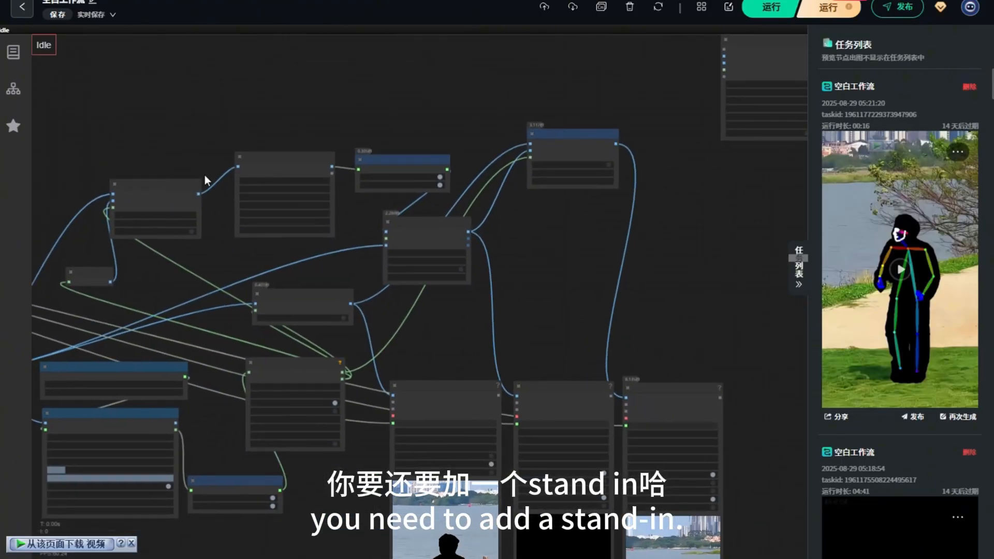
pyautogui.scroll(4, 217, 186)
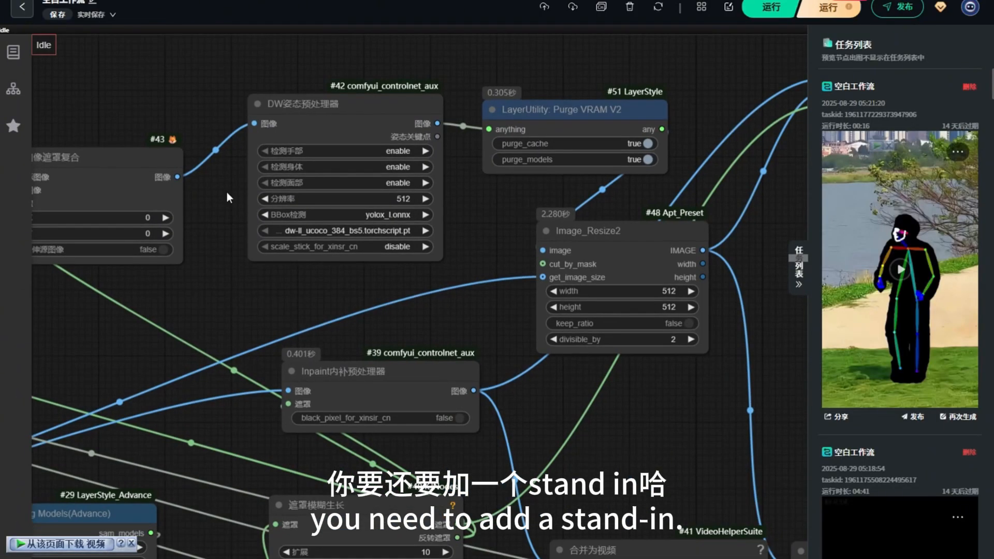
pyautogui.scroll(-5, 225, 193)
pyautogui.scroll(4, 362, 176)
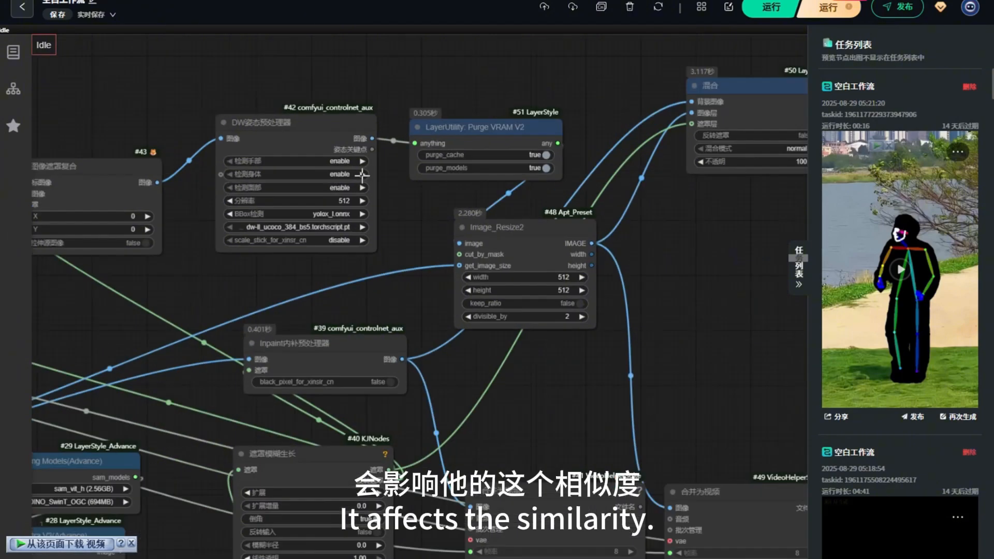
pyautogui.scroll(2, 362, 175)
pyautogui.scroll(-4, 311, 199)
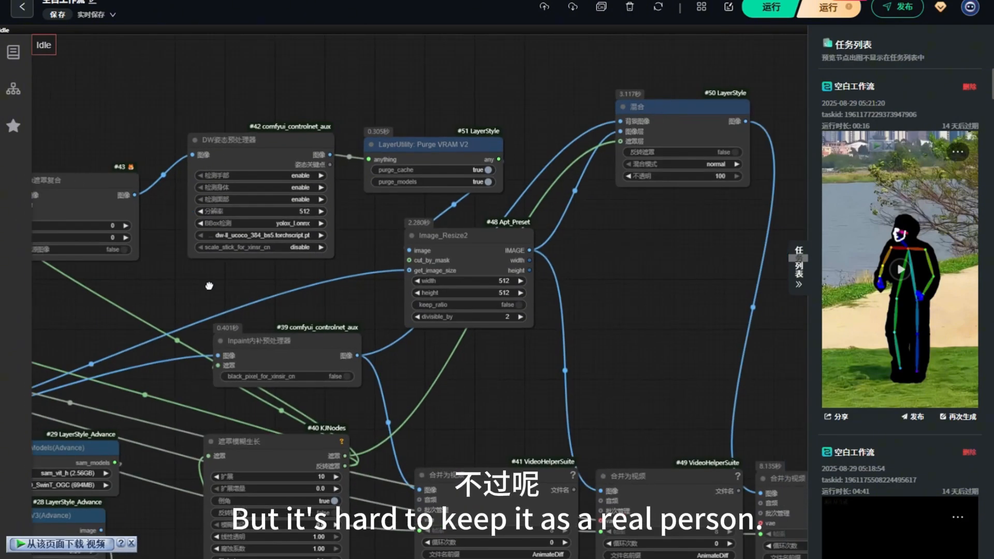
pyautogui.scroll(-5, 188, 222)
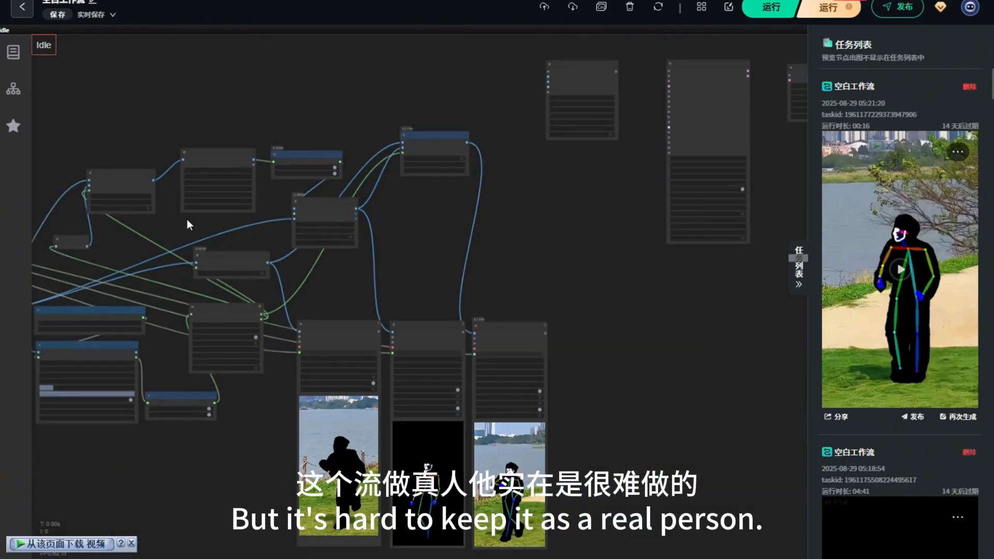
pyautogui.scroll(4, 352, 135)
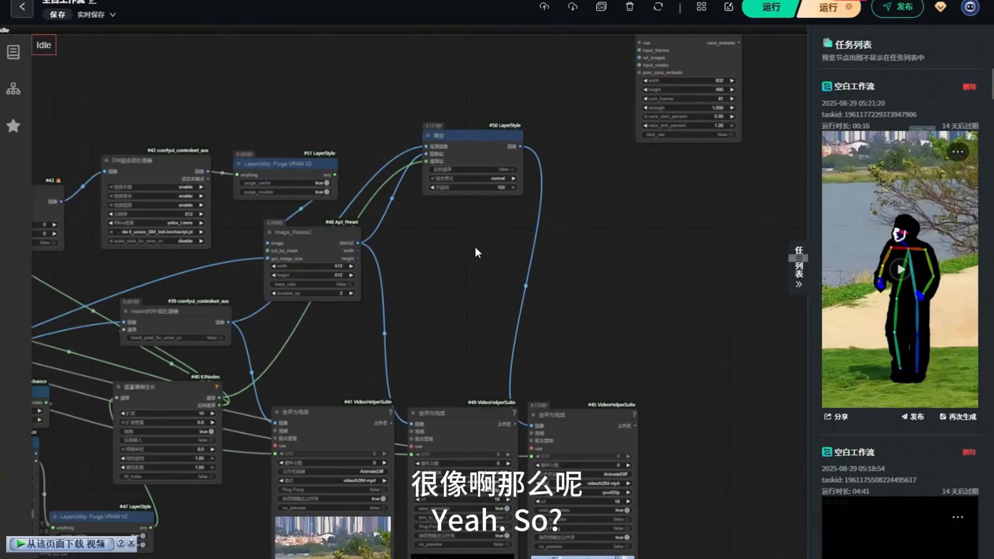
pyautogui.scroll(-5, 335, 178)
pyautogui.scroll(3, 373, 340)
pyautogui.moveTo(373, 340)
pyautogui.mouseDown()
pyautogui.moveTo(440, 111)
pyautogui.moveTo(386, 335)
pyautogui.moveTo(378, 330)
pyautogui.mouseUp()
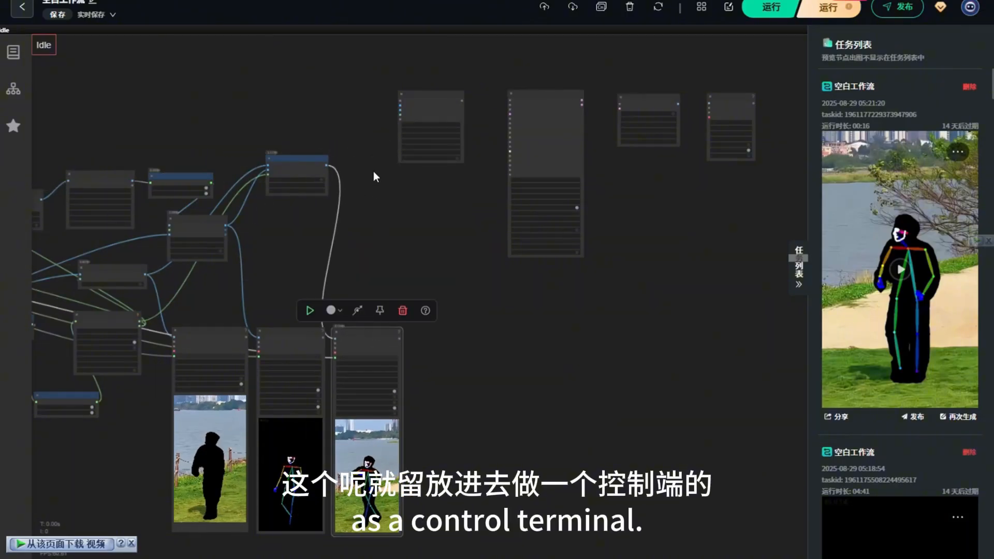
# - Move the WanVideo VACE Encode node closer to the WanVideo Sampler to free space beside the 混合 node
pyautogui.scroll(6, 380, 138)
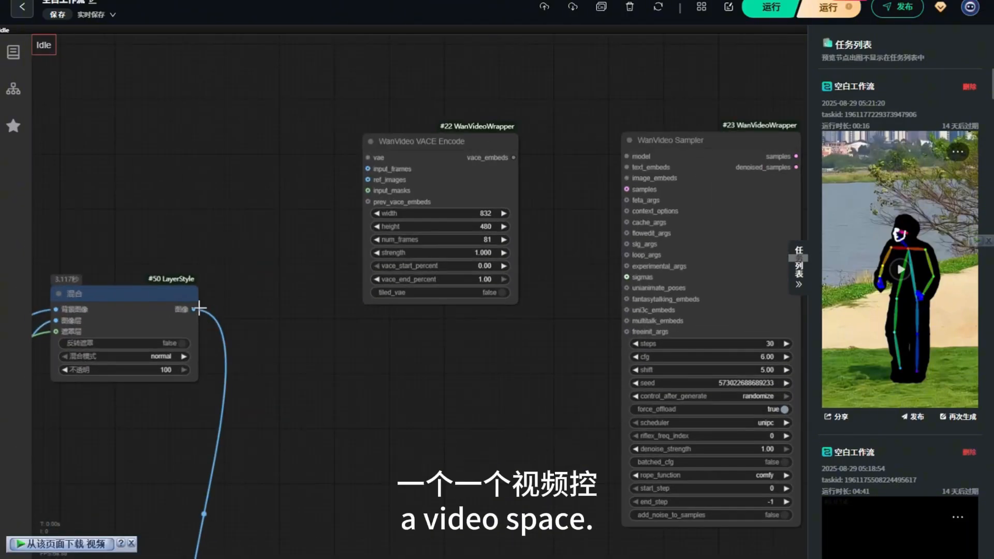
pyautogui.moveTo(413, 147); pyautogui.dragTo(473, 147)
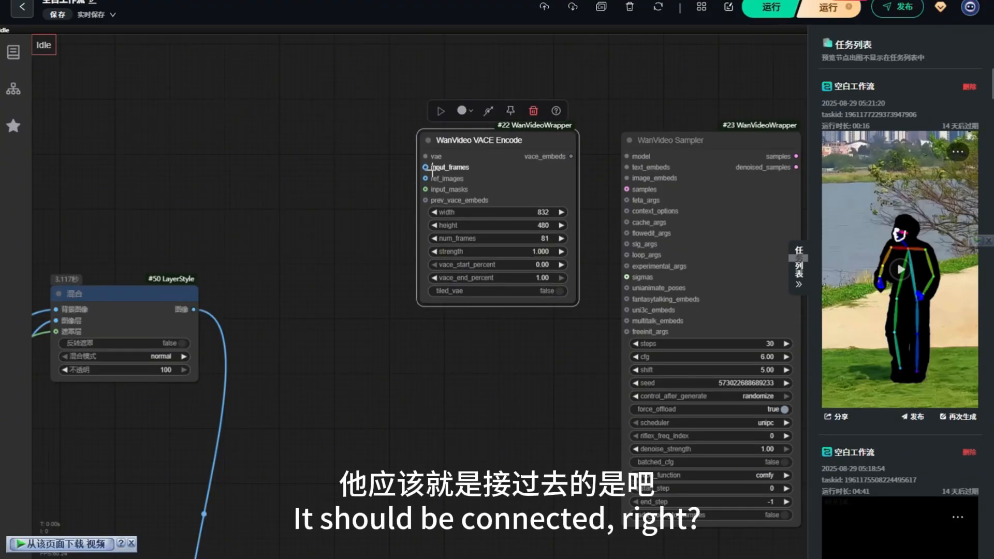
pyautogui.scroll(-4, 326, 217)
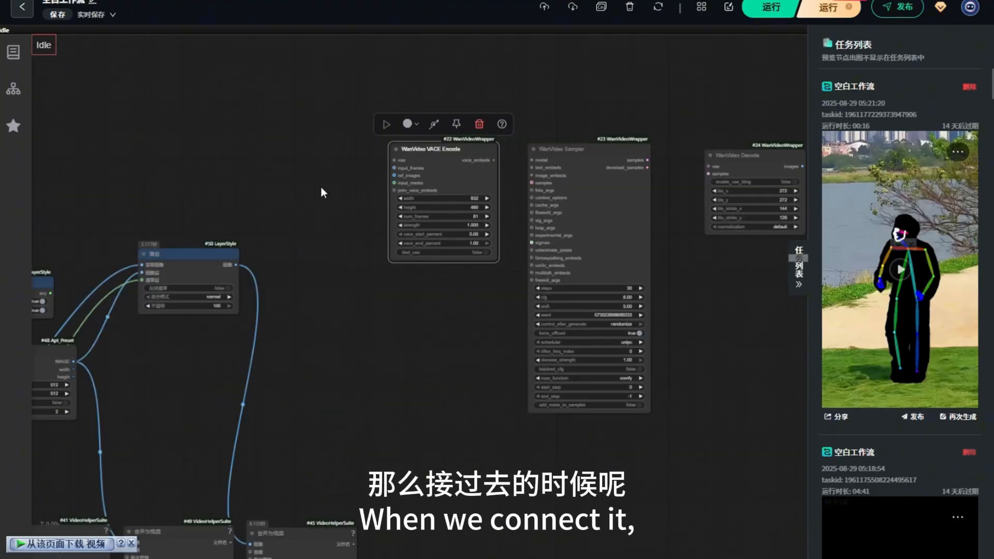
pyautogui.scroll(4, 336, 192)
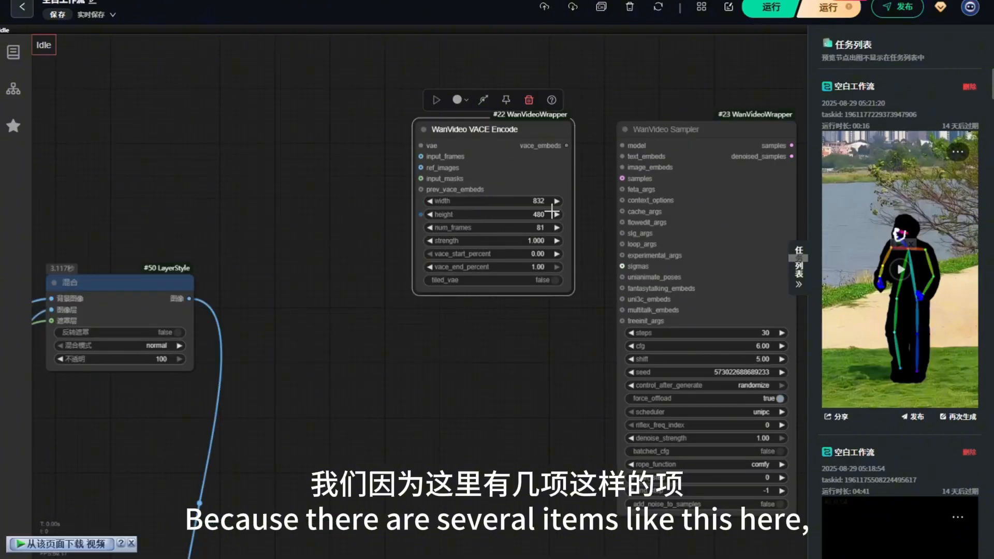
# - Search for 获取图像, add the 获取图像尺寸数量 node, and link it between the 混合 image output and the VACE Encode input_frames
pyautogui.doubleClick(261, 213)
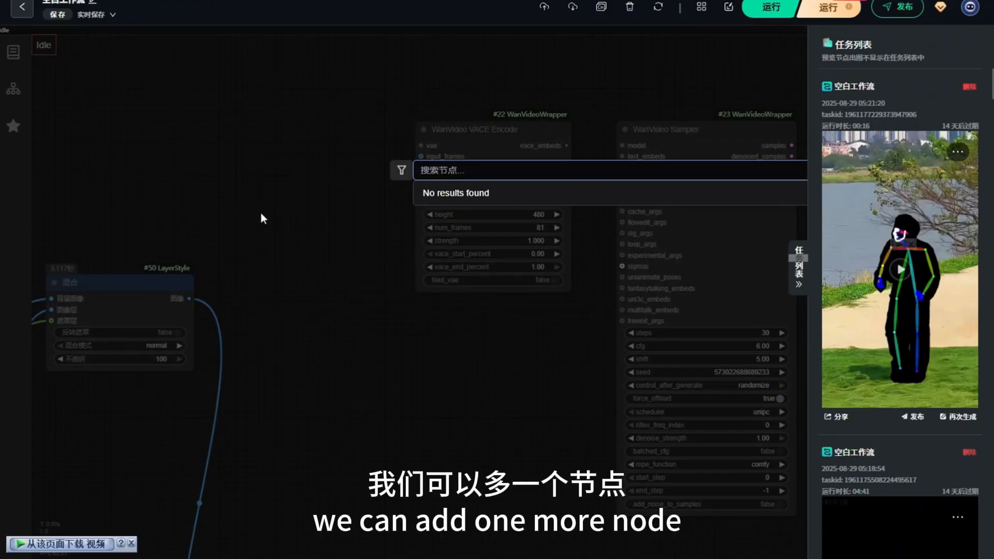
pyautogui.write('获取图像')
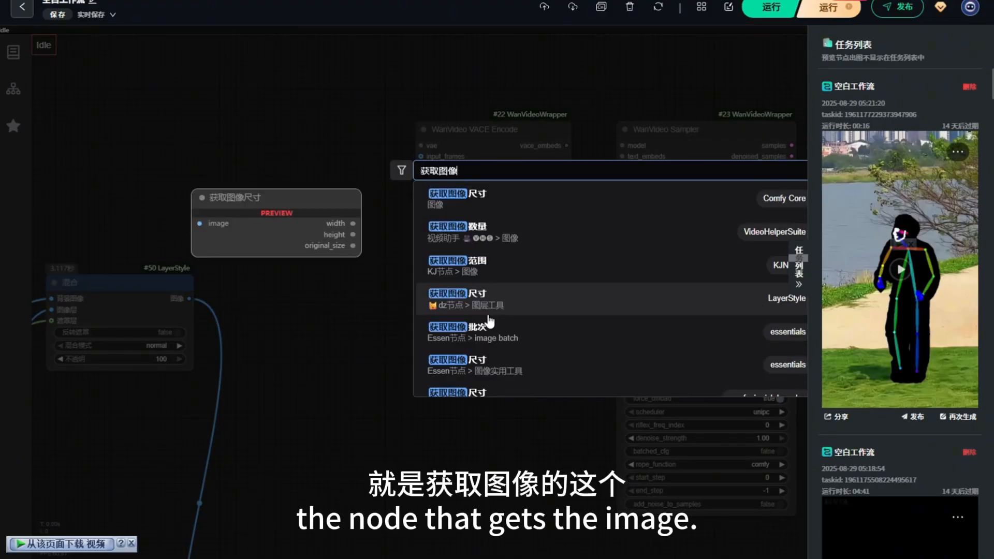
pyautogui.click(475, 340)
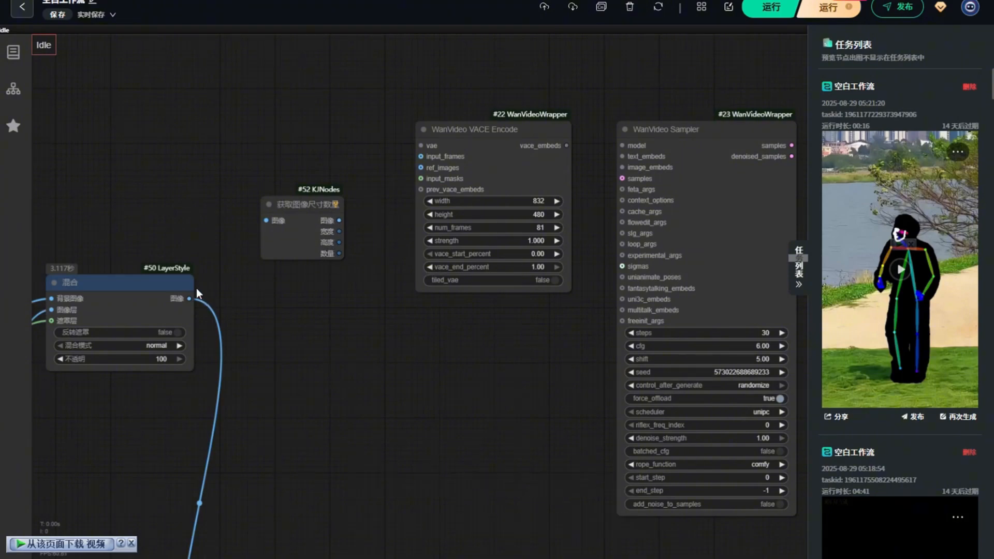
pyautogui.moveTo(189, 298); pyautogui.dragTo(266, 220)
pyautogui.moveTo(340, 220); pyautogui.dragTo(421, 157)
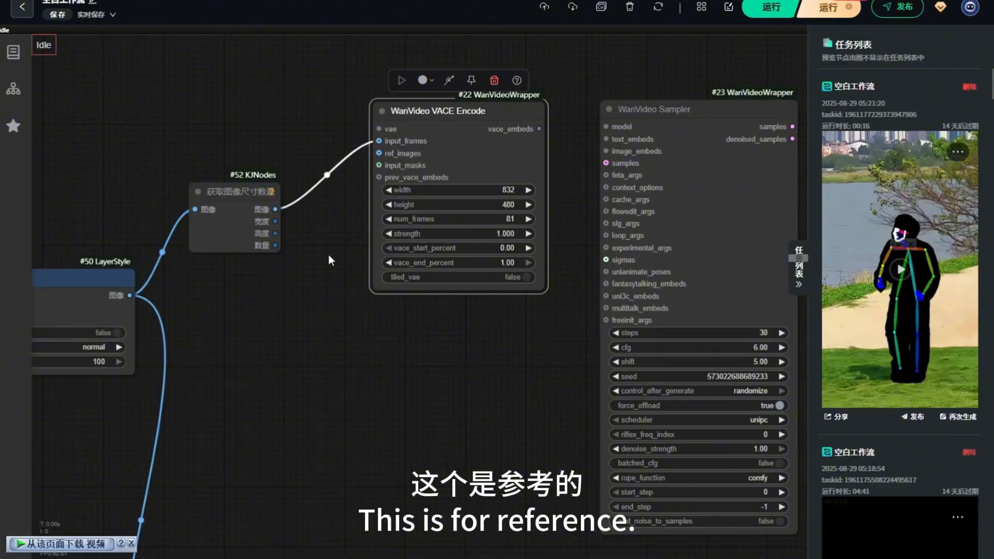
# - Link the 宽度, 高度 and 数量 outputs of 获取图像尺寸数量 to width, height and num_frames on WanVideo VACE Encode
pyautogui.moveTo(275, 221); pyautogui.dragTo(378, 192)
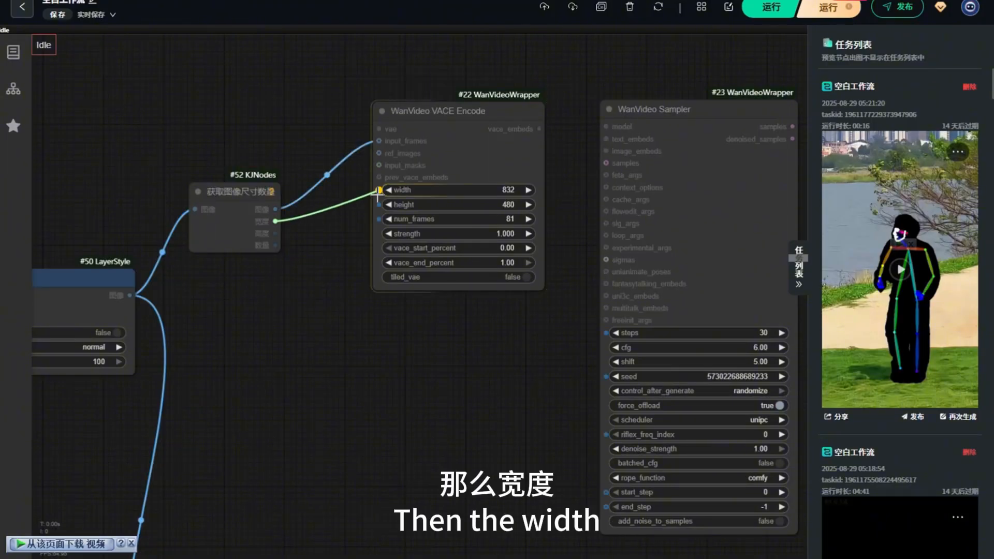
pyautogui.moveTo(275, 233); pyautogui.dragTo(380, 219)
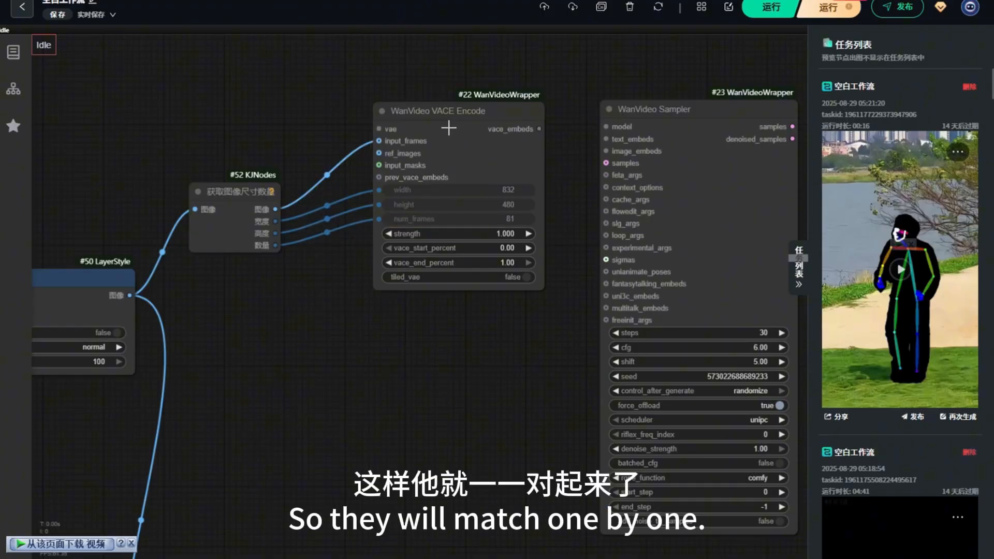
pyautogui.moveTo(451, 114); pyautogui.dragTo(450, 116)
# - Move the 加载图像 node with the alien reference image into the free space above the 混合 node
pyautogui.scroll(-5, 556, 187)
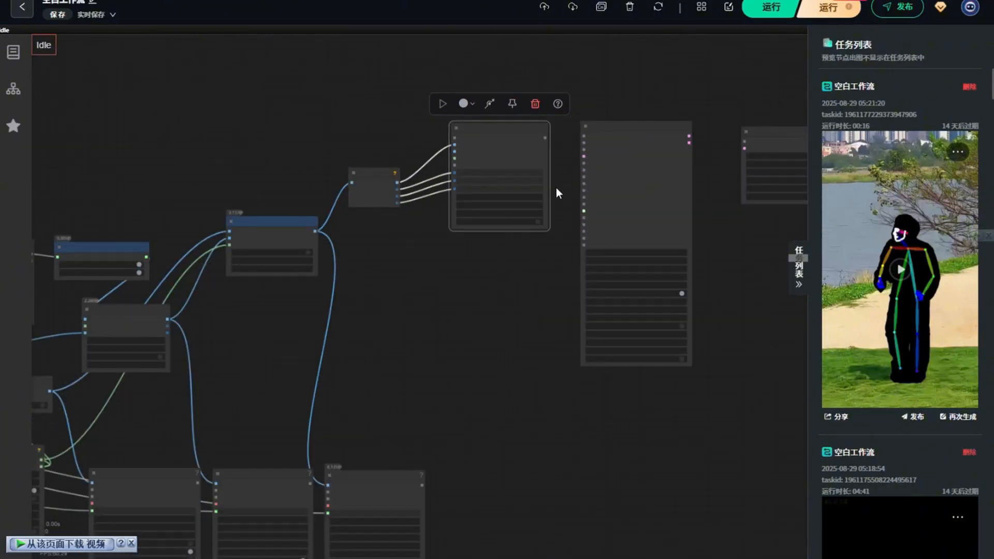
pyautogui.scroll(4, 454, 148)
pyautogui.scroll(-7, 286, 102)
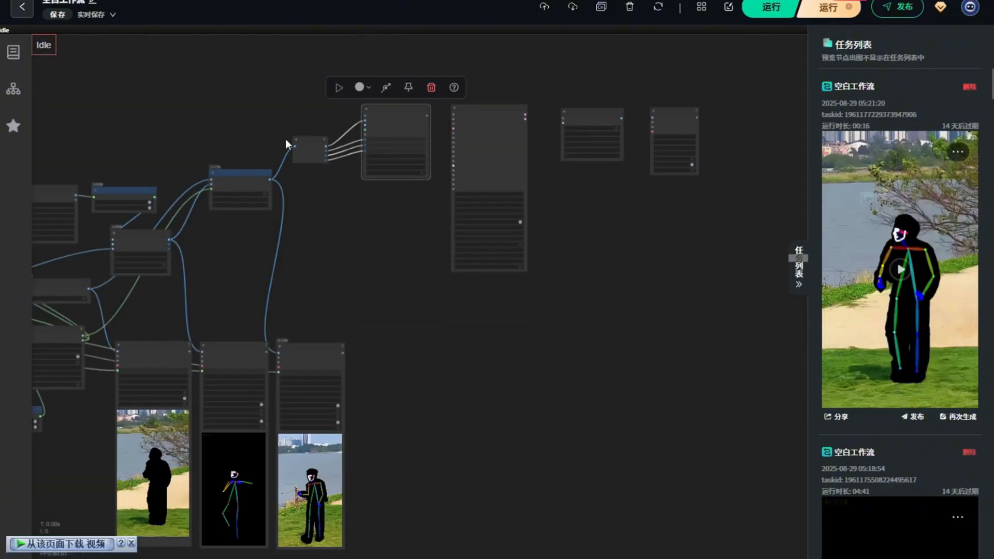
pyautogui.scroll(-5, 357, 236)
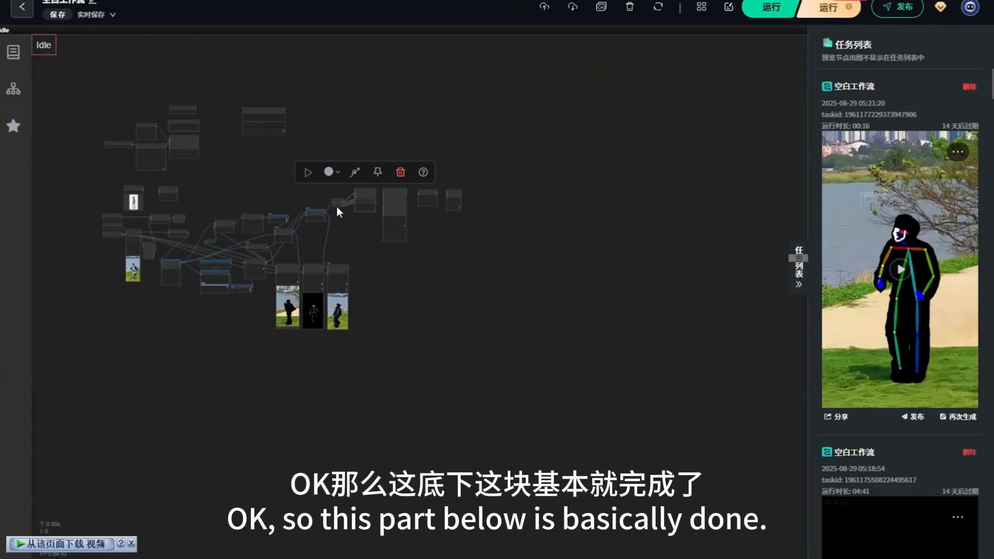
pyautogui.scroll(10, 311, 191)
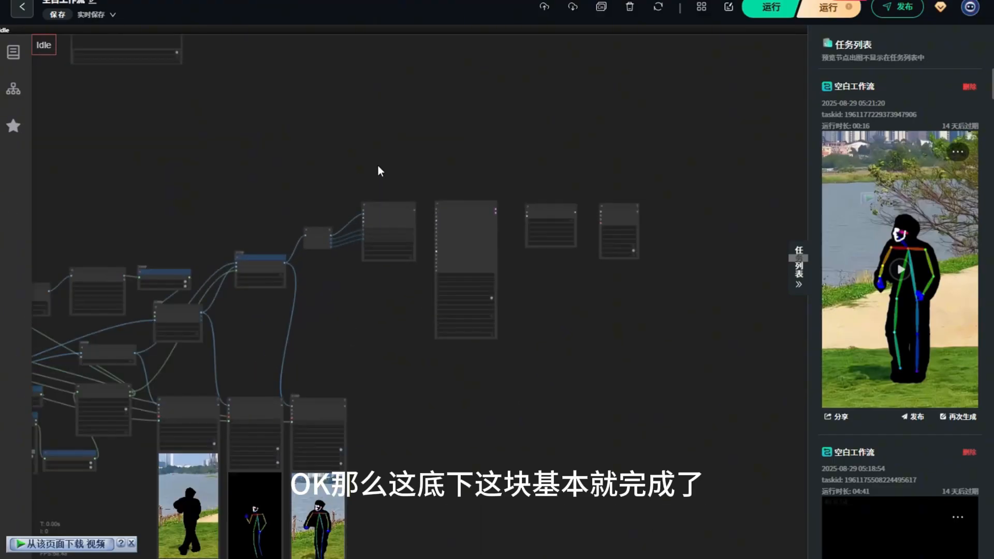
pyautogui.scroll(-10, 450, 197)
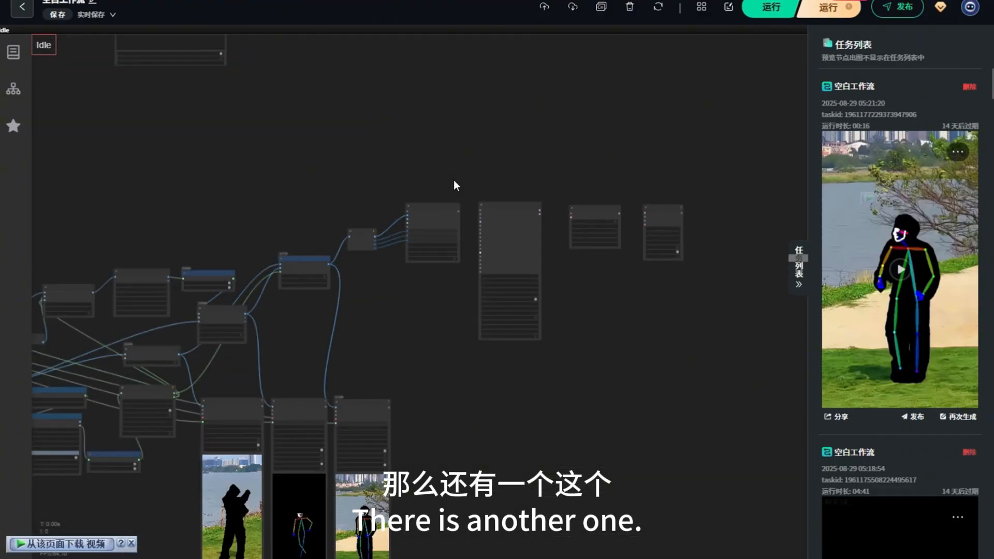
pyautogui.moveTo(167, 195); pyautogui.dragTo(355, 166)
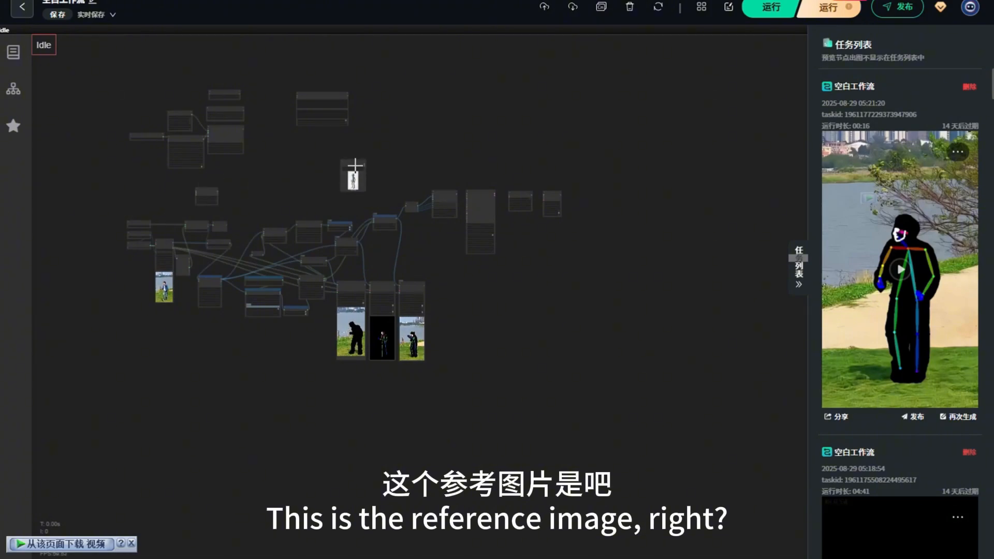
pyautogui.scroll(6, 395, 166)
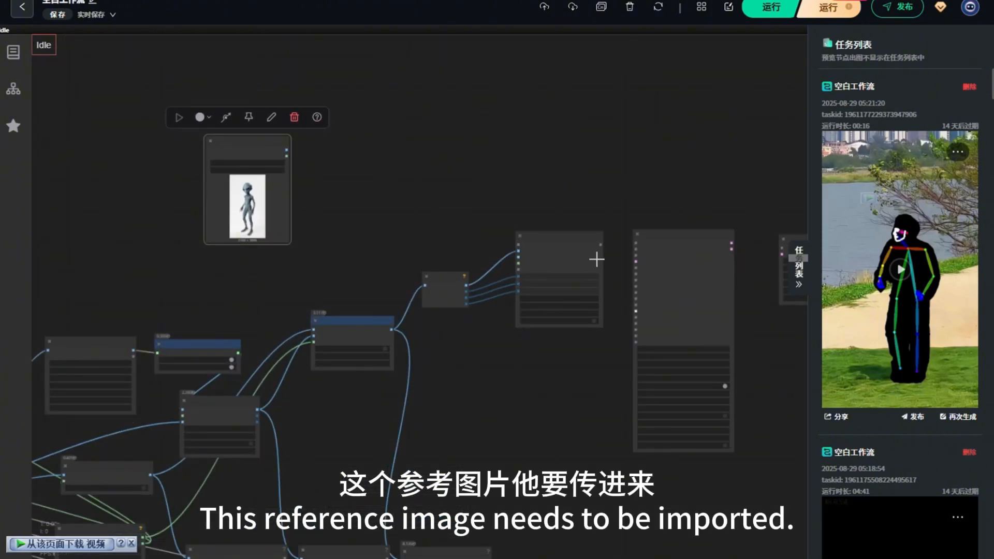
pyautogui.scroll(4, 227, 186)
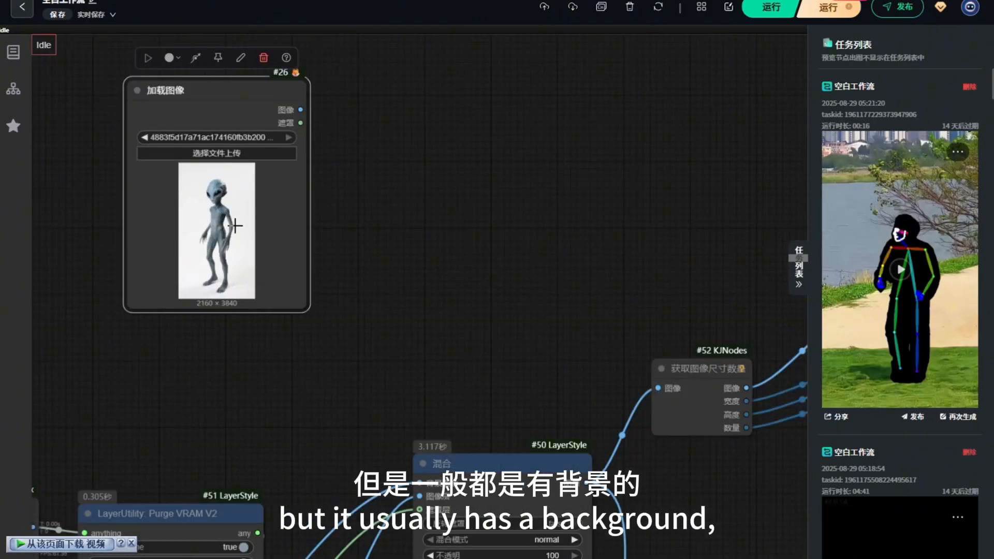
# - Place the unlinked Image_Resize2 node beside the 加载图像 node and try to link the 图像 output to it
pyautogui.scroll(-10, 379, 177)
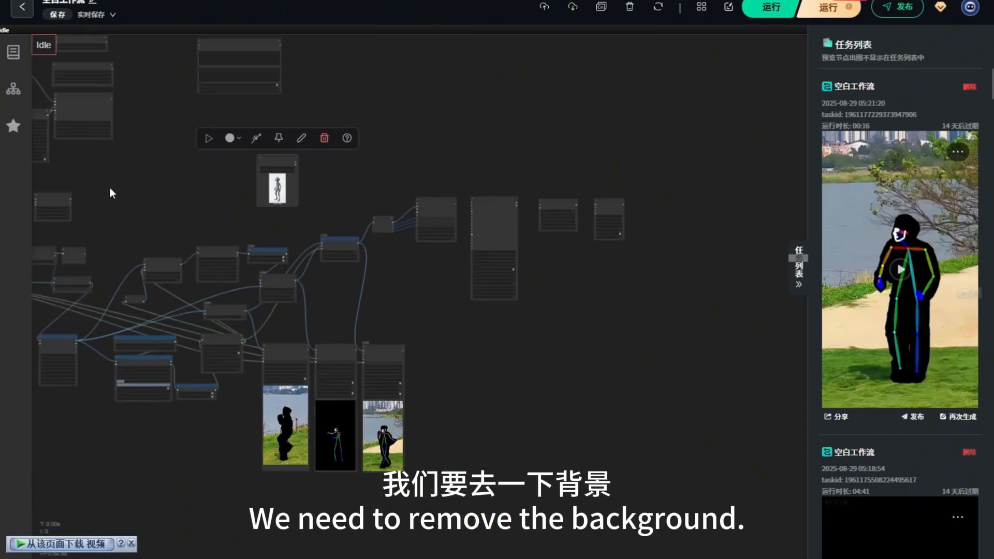
pyautogui.moveTo(56, 195); pyautogui.dragTo(333, 191)
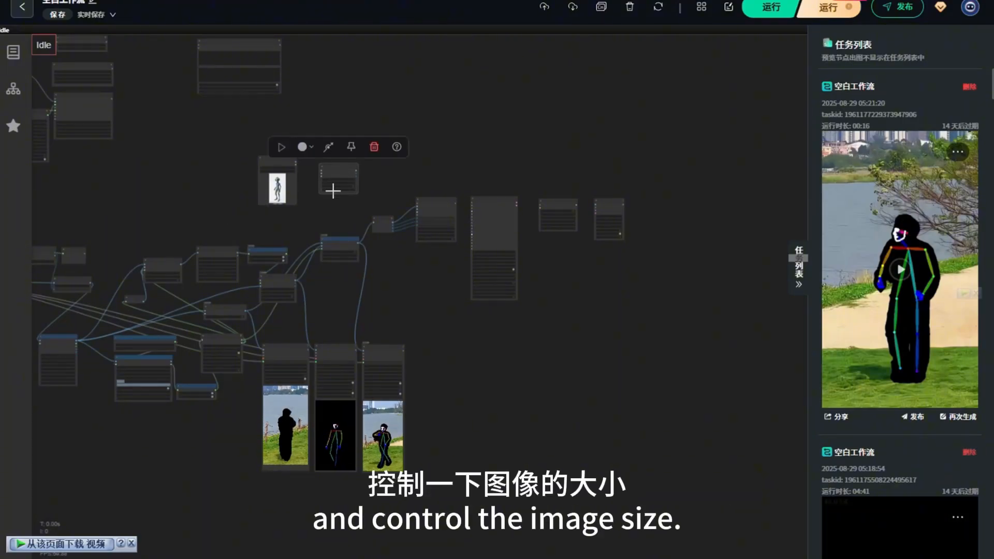
pyautogui.scroll(10, 332, 191)
pyautogui.moveTo(204, 87); pyautogui.dragTo(271, 107)
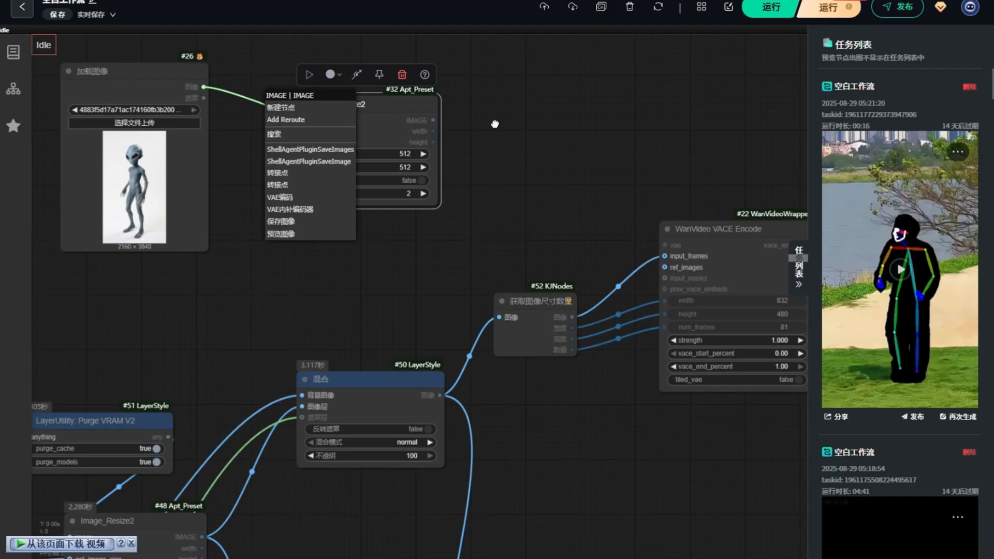
# - Bring the Image_Resize2 node near the #31 LayerStyle scaling node and link that node's 图像 output to get_image_size
pyautogui.scroll(-8, 501, 101)
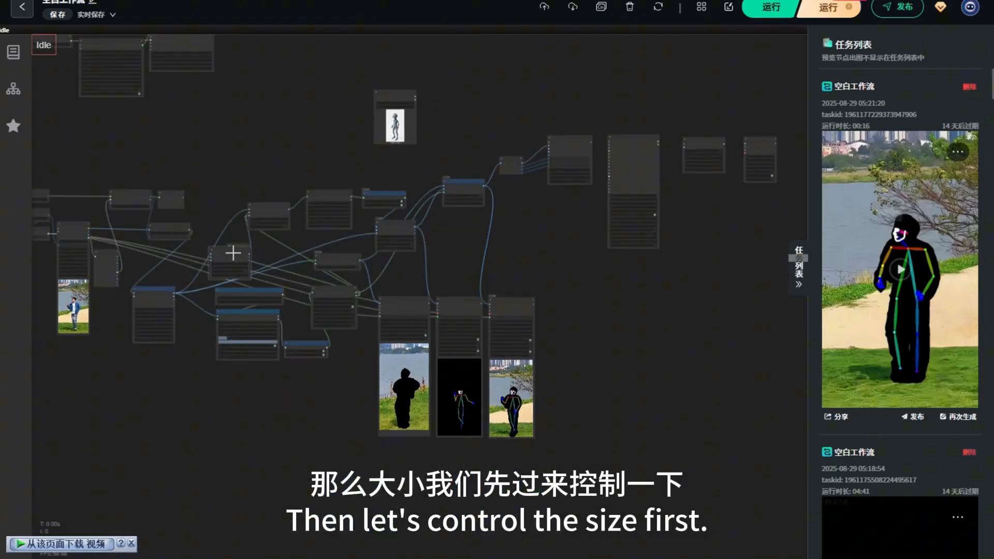
pyautogui.click(232, 249)
pyautogui.scroll(8, 232, 254)
pyautogui.scroll(5, 191, 256)
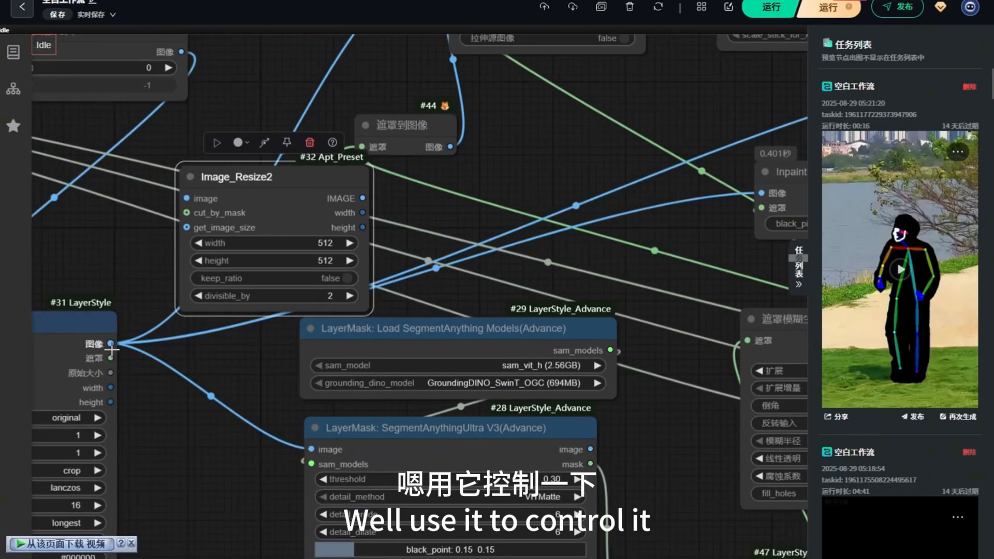
pyautogui.moveTo(110, 343); pyautogui.dragTo(186, 228)
# - Move Image_Resize2 next to the 加载图像 node and link the reference 图像 output to its image input
pyautogui.scroll(-8, 119, 264)
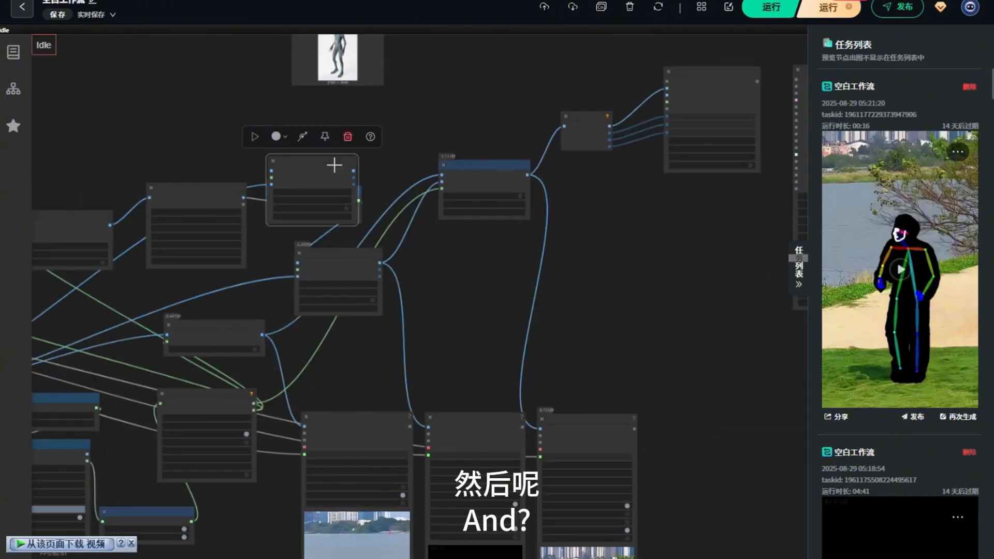
pyautogui.moveTo(335, 164); pyautogui.dragTo(489, 58)
pyautogui.scroll(-7, 296, 241)
pyautogui.scroll(8, 463, 78)
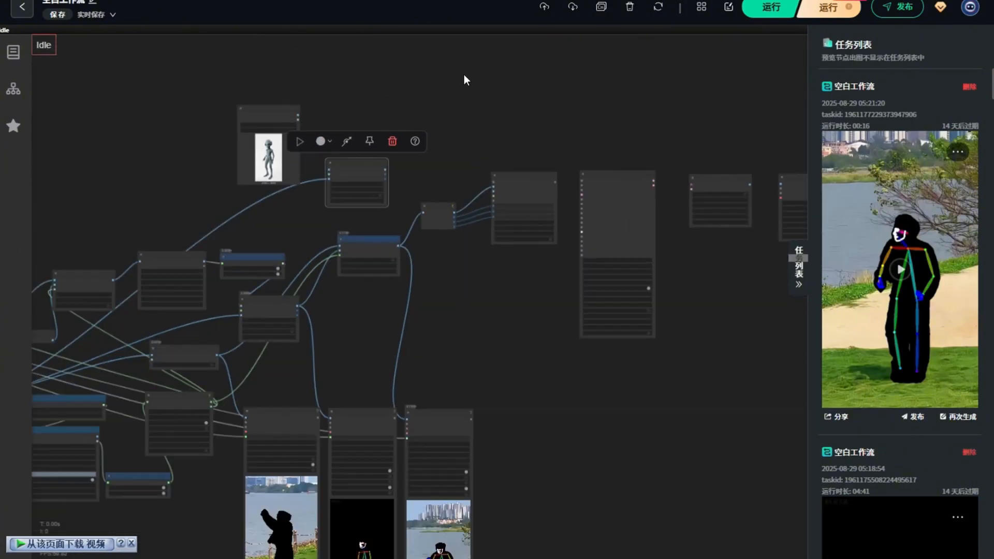
pyautogui.moveTo(310, 223); pyautogui.dragTo(300, 137)
pyautogui.moveTo(252, 136); pyautogui.dragTo(266, 136)
pyautogui.moveTo(292, 138); pyautogui.dragTo(291, 137)
# - Search for insp, add the Inspyrenet Rembg node, and link the Image_Resize2 IMAGE output to its image input
pyautogui.doubleClick(467, 190)
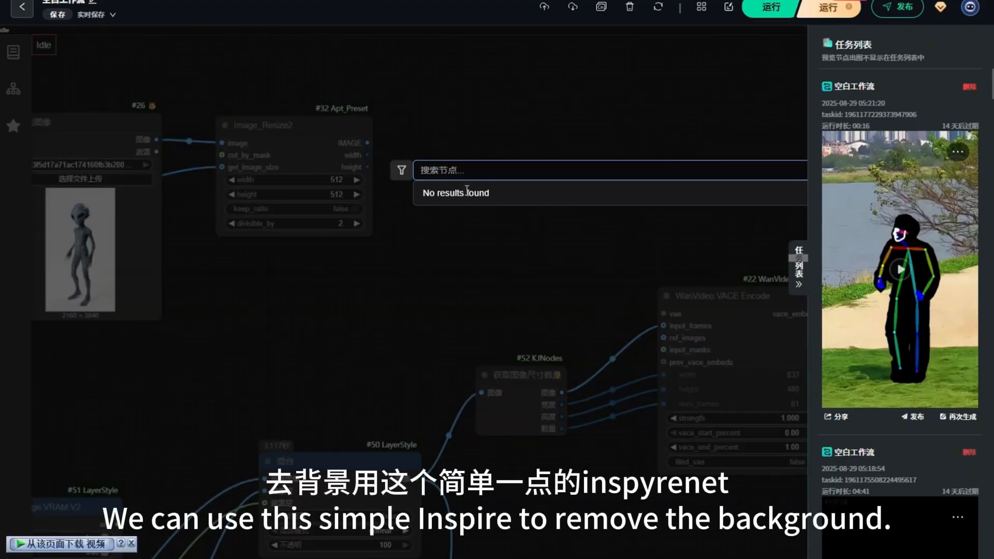
pyautogui.write('in')
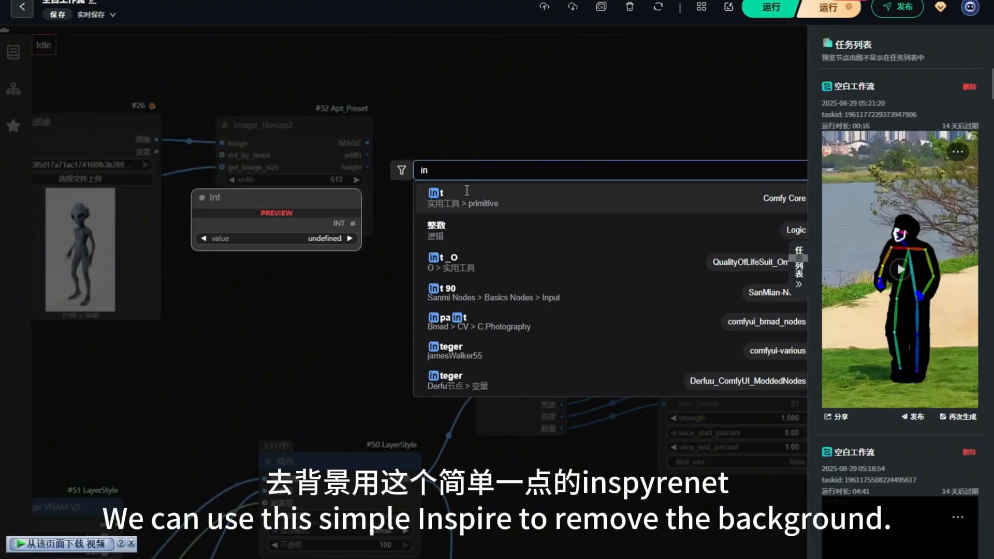
pyautogui.write('sp')
pyautogui.press('Return')
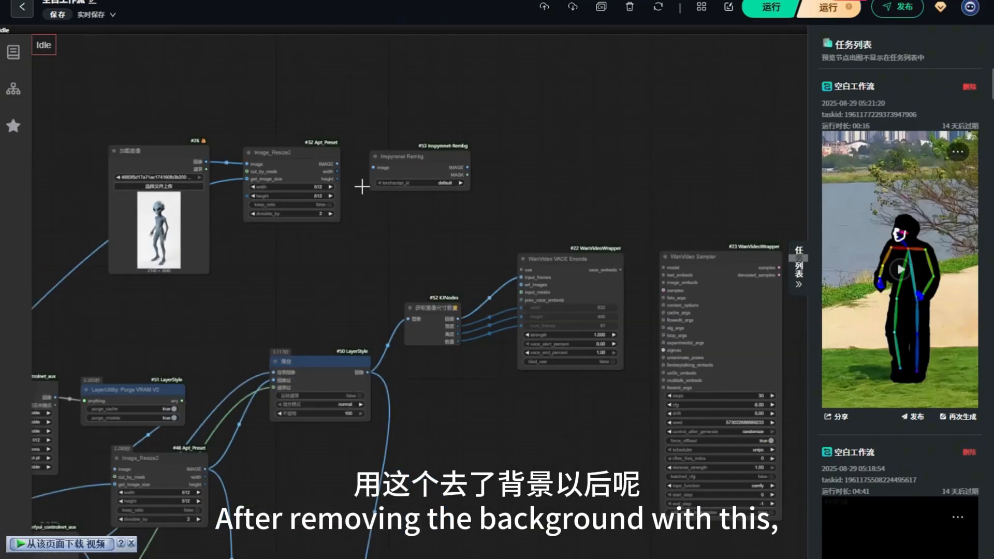
pyautogui.scroll(3, 316, 157)
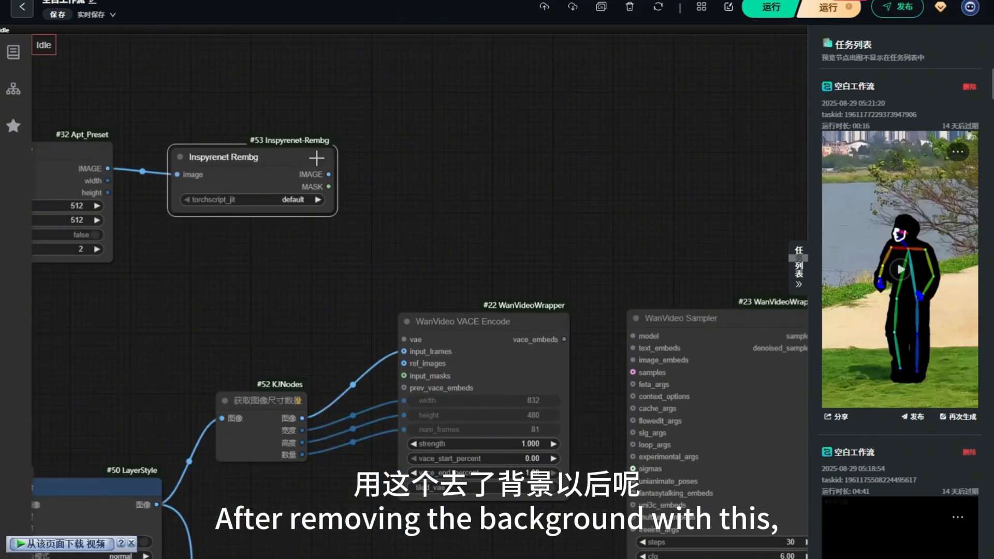
# - Search for 移除, add the 移除Alpha node, and link Inspyrenet Rembg's IMAGE and MASK outputs to RGBA图像 and mask
pyautogui.doubleClick(390, 172)
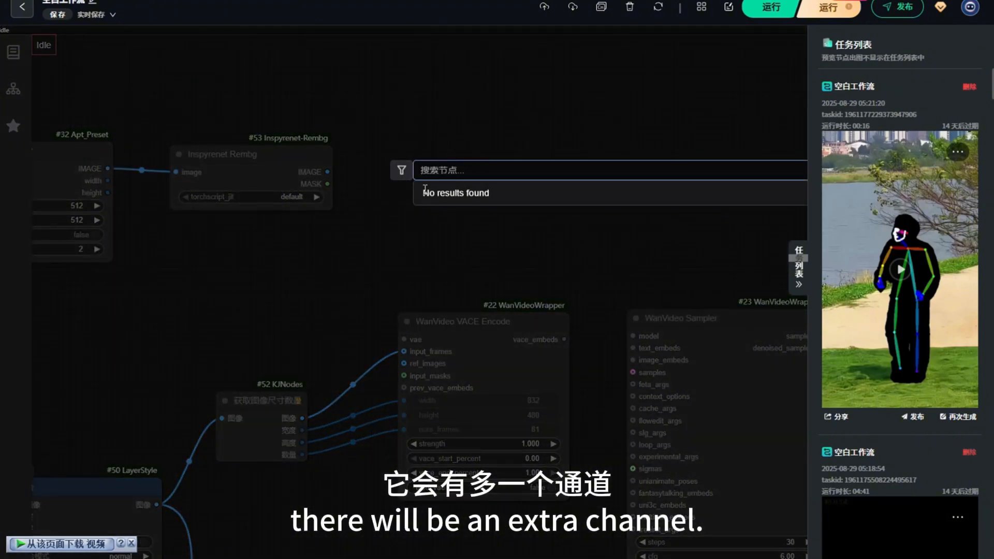
pyautogui.write('移除')
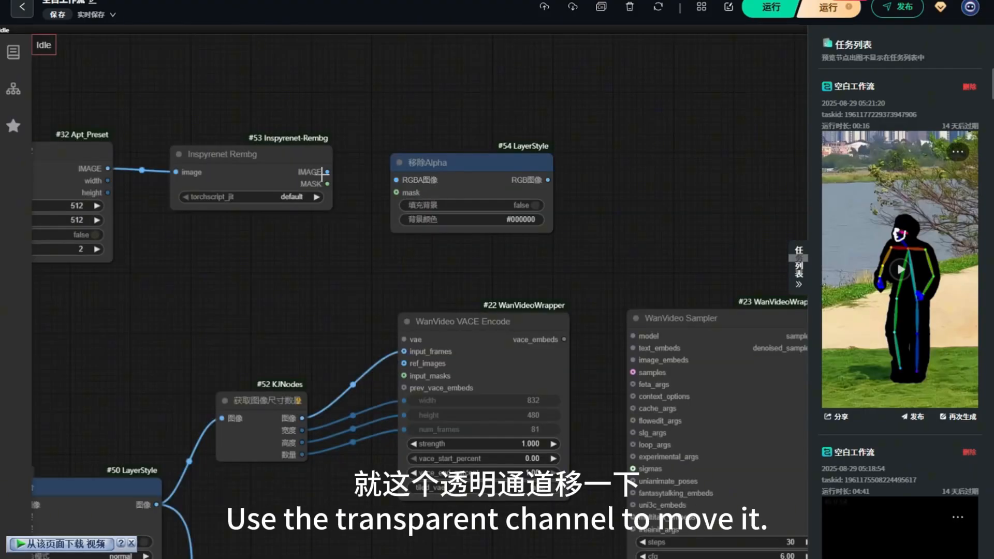
pyautogui.moveTo(323, 174); pyautogui.dragTo(397, 192)
pyautogui.moveTo(430, 163); pyautogui.dragTo(414, 155)
# - Set 填充背景 to true and 背景颜色 to #ffffff on the 移除Alpha node
pyautogui.click(518, 198)
pyautogui.click(510, 212)
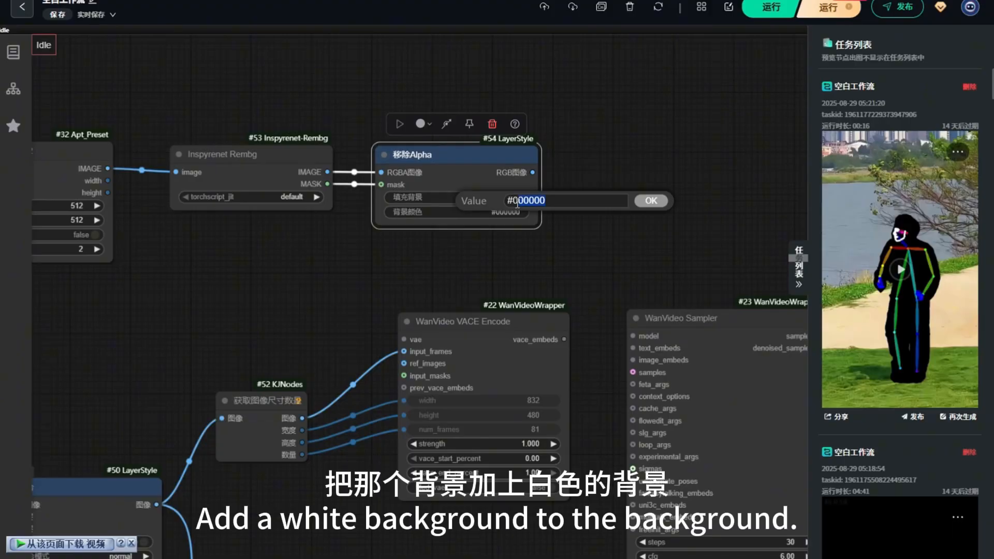
pyautogui.write('fff')
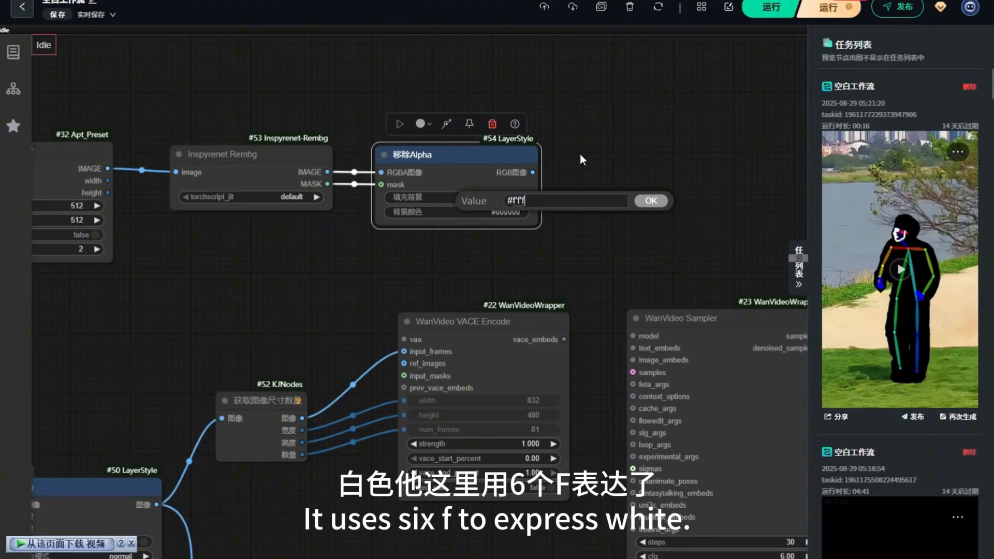
pyautogui.write('fff')
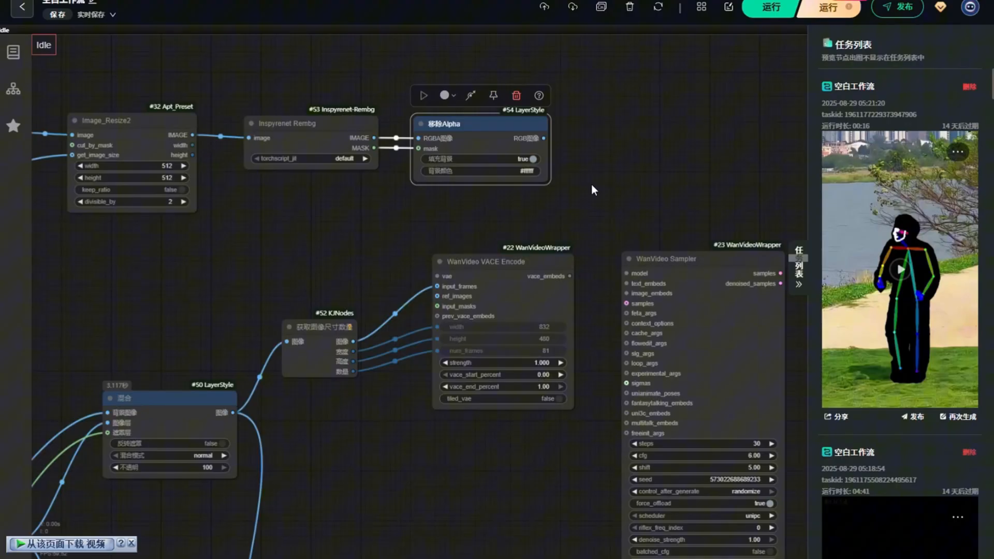
# - Shift the reference-image nodes farther left and link the 移除Alpha RGB图像 output to ref_images on WanVideo VACE Encode
pyautogui.scroll(2, 593, 190)
pyautogui.scroll(-6, 601, 208)
pyautogui.moveTo(87, 110); pyautogui.dragTo(517, 213)
pyautogui.moveTo(310, 153); pyautogui.dragTo(78, 151)
pyautogui.scroll(3, 79, 178)
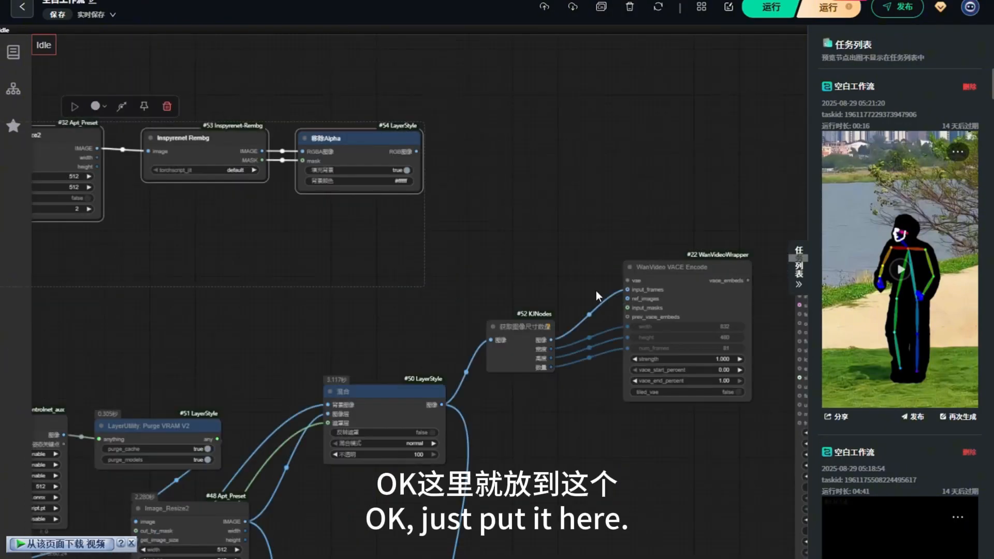
pyautogui.scroll(4, 596, 292)
pyautogui.moveTo(331, 87); pyautogui.dragTo(640, 302)
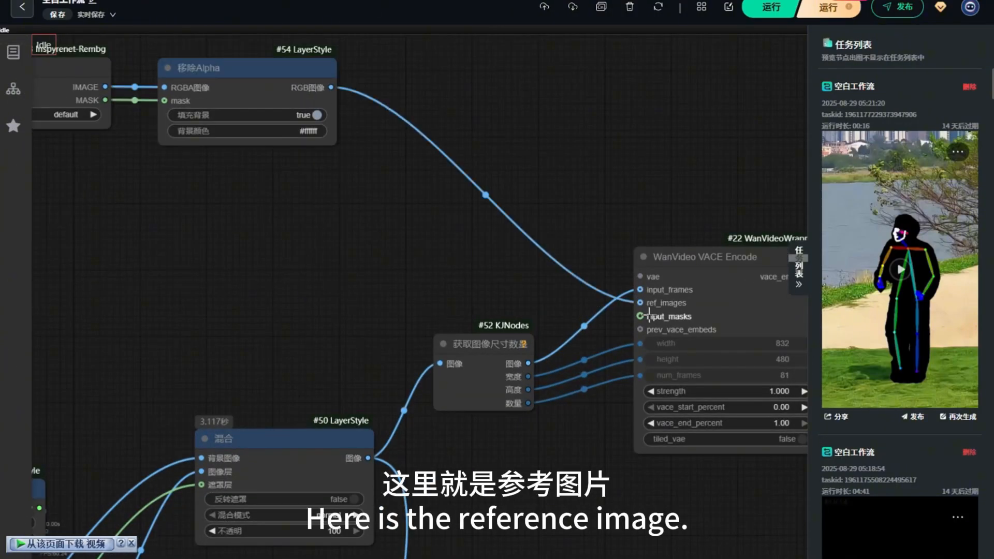
# - Select the whole chain from 加载图像 to 移除Alpha and move it farther away from WanVideo VACE Encode
pyautogui.scroll(-5, 387, 207)
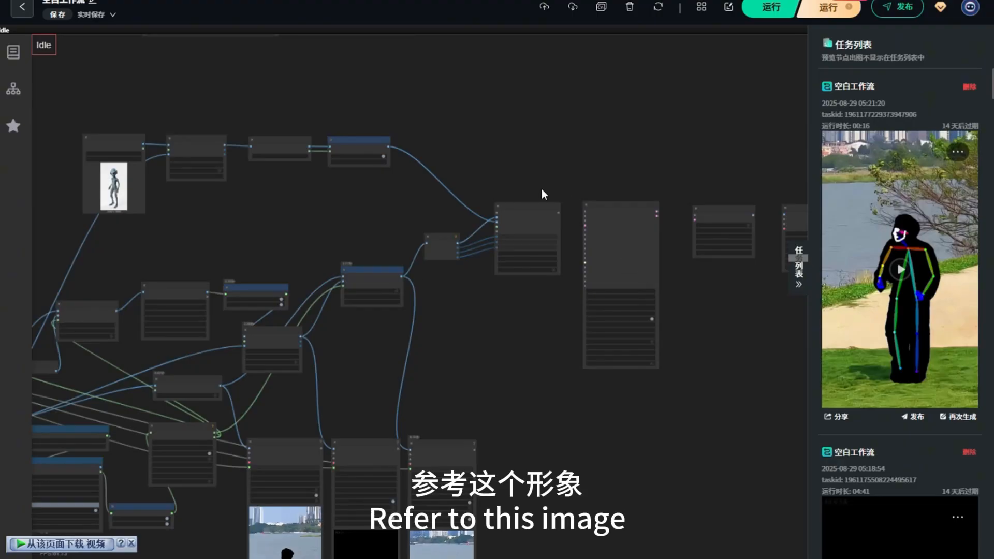
pyautogui.scroll(-3, 422, 138)
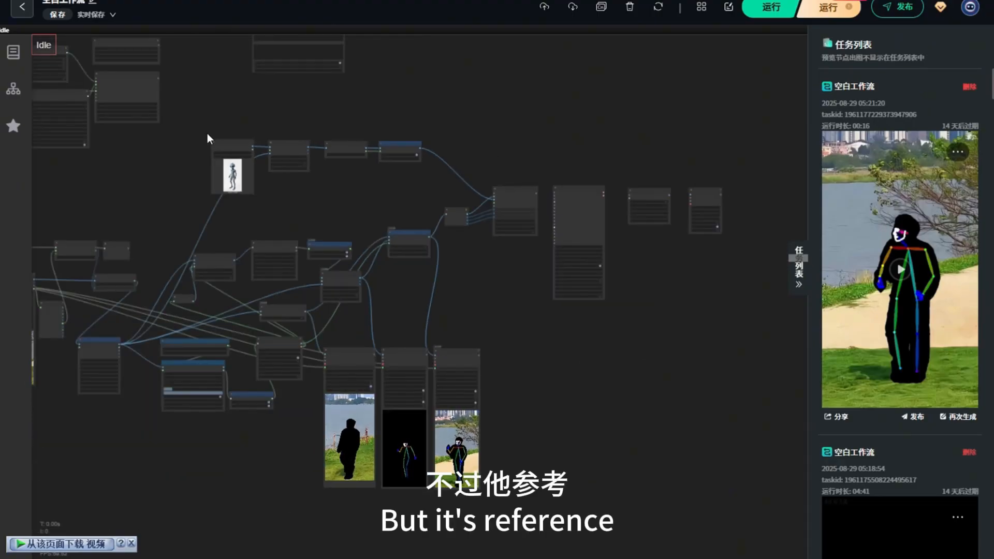
pyautogui.moveTo(207, 133); pyautogui.dragTo(424, 194)
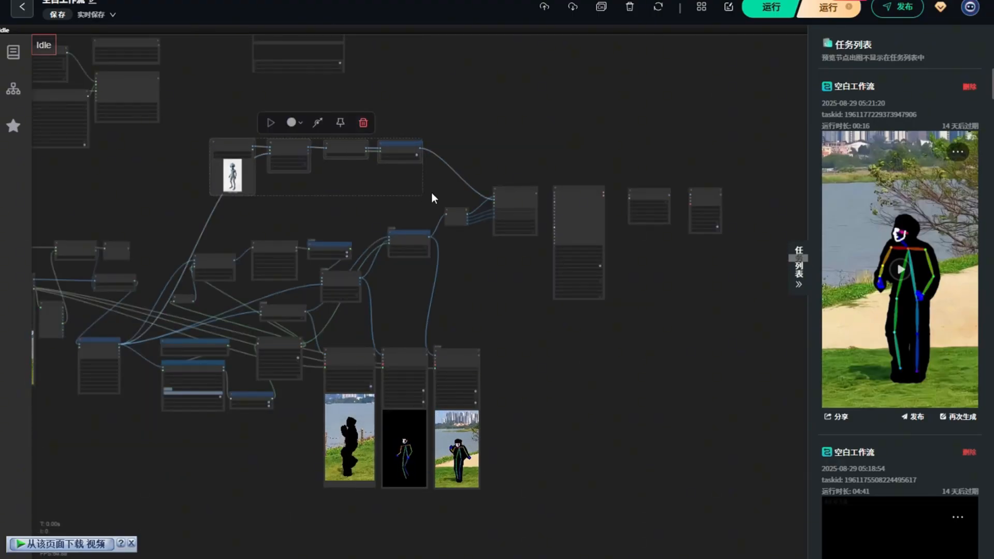
pyautogui.scroll(-2, 507, 144)
pyautogui.moveTo(304, 142); pyautogui.dragTo(109, 159)
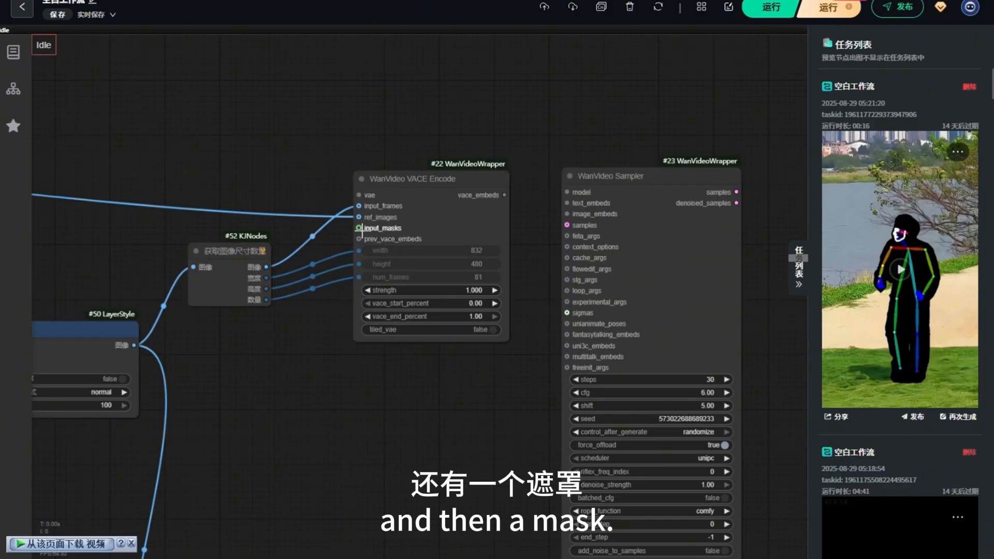
# - Link the mask from the #40 KJNodes mask-growth node to input_masks on WanVideo VACE Encode
pyautogui.scroll(-7, 413, 108)
pyautogui.scroll(8, 188, 269)
pyautogui.scroll(-7, 227, 296)
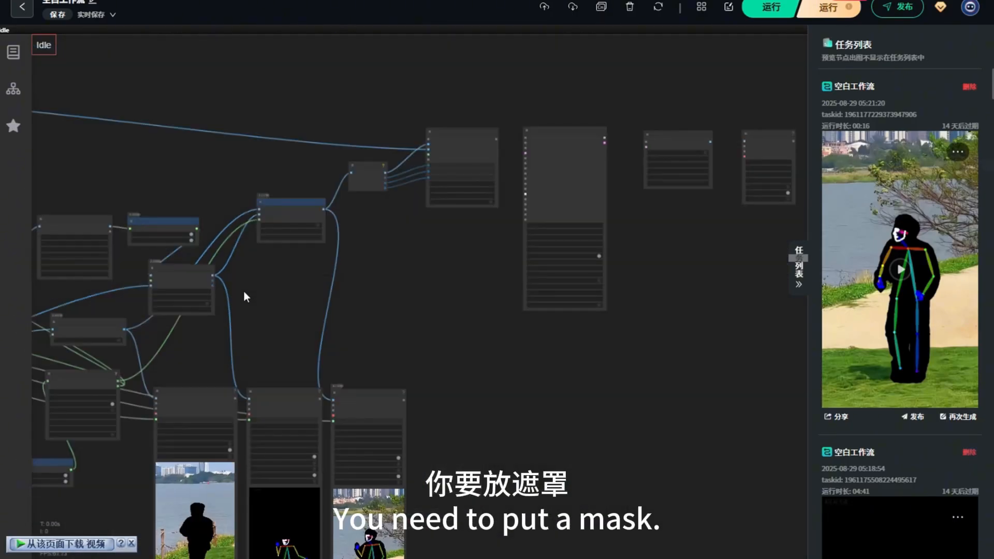
pyautogui.scroll(3, 181, 345)
pyautogui.scroll(-4, 205, 338)
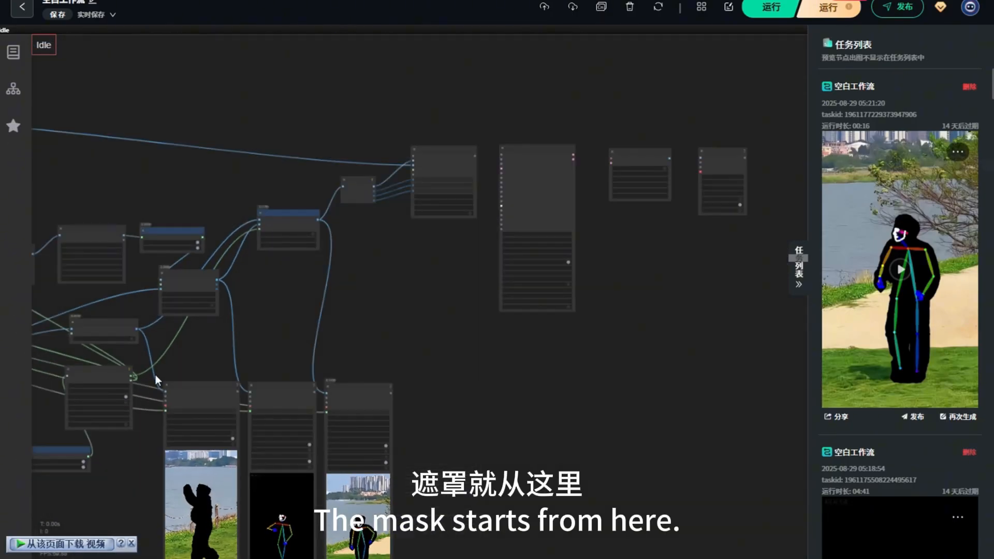
pyautogui.scroll(4, 122, 378)
pyautogui.scroll(4, 118, 379)
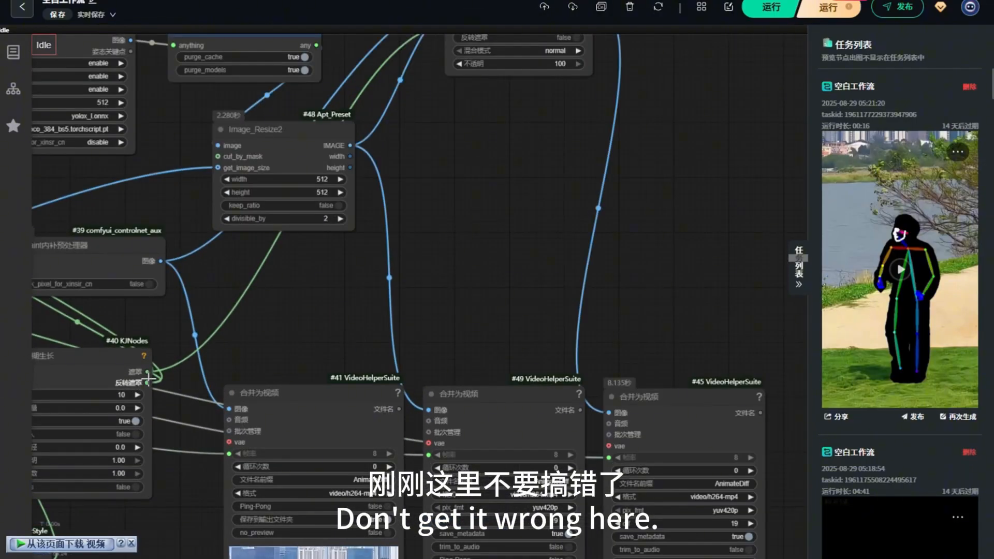
pyautogui.scroll(-4, 133, 373)
pyautogui.scroll(5, 350, 178)
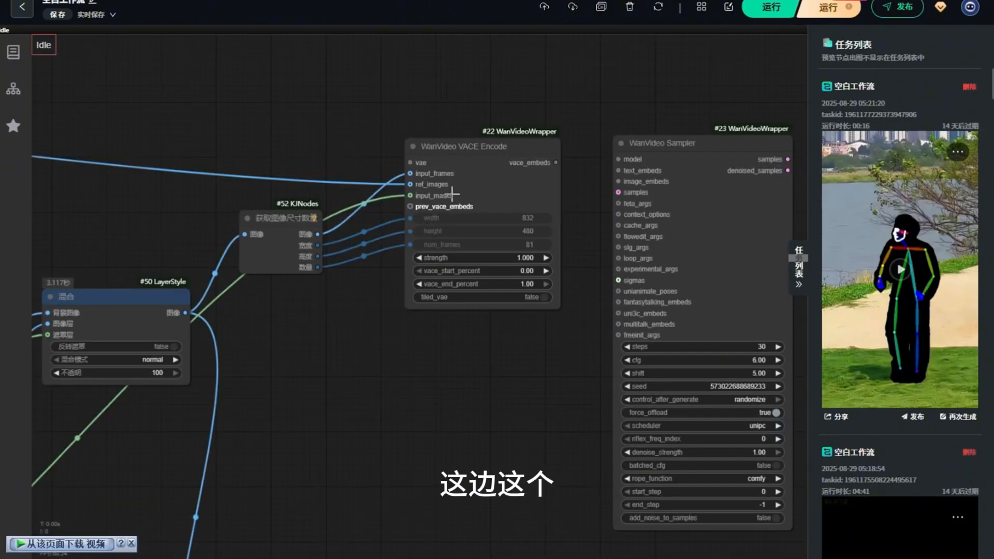
# - Reposition the VAE loader node and link its output to vae on both WanVideo VACE Encode and WanVideo Decode
pyautogui.scroll(-9, 400, 246)
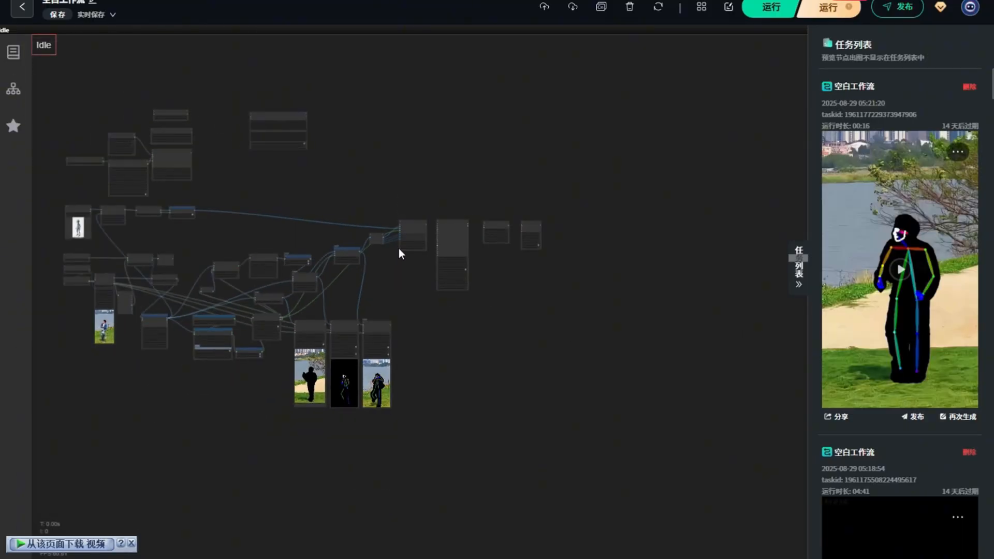
pyautogui.moveTo(177, 113); pyautogui.dragTo(371, 192)
pyautogui.scroll(15, 396, 226)
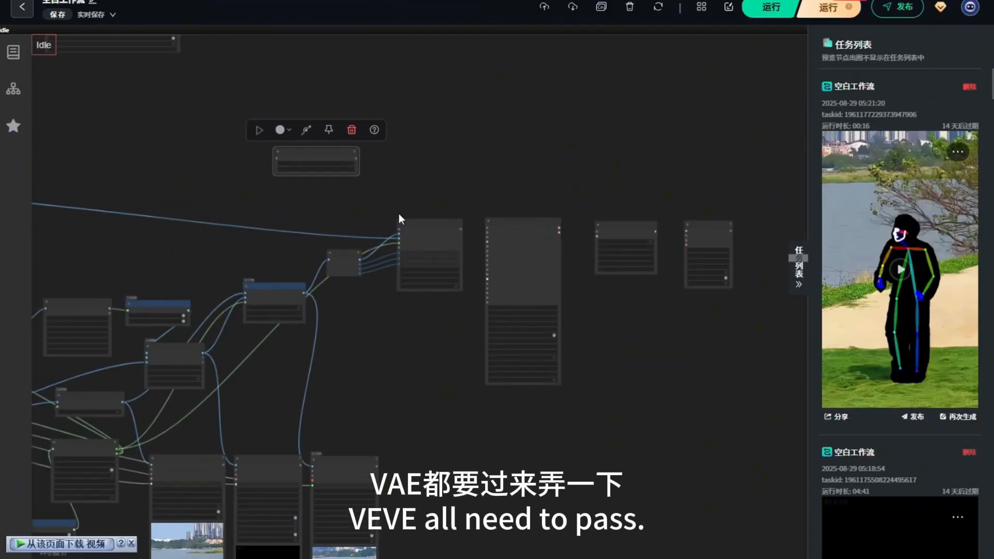
pyautogui.moveTo(273, 153); pyautogui.dragTo(741, 294)
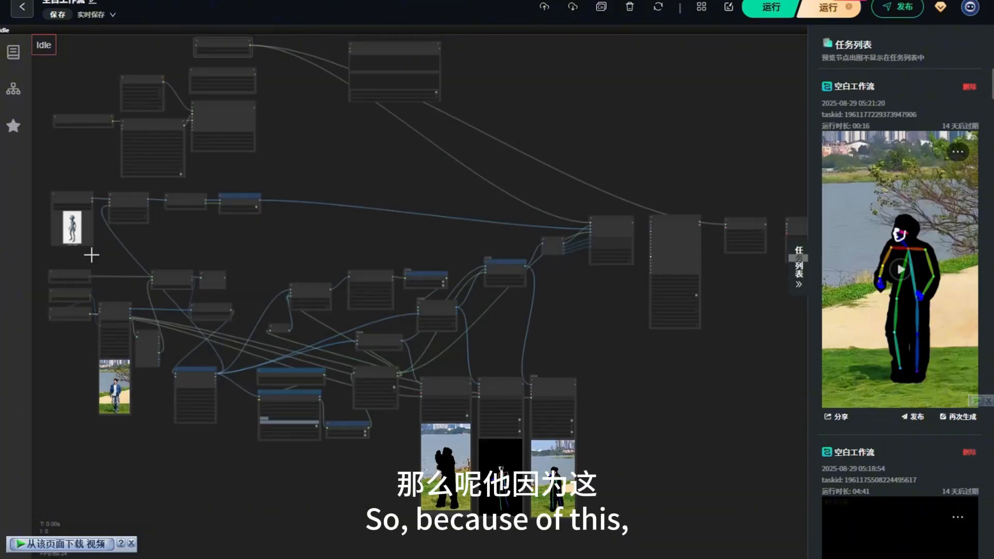
pyautogui.scroll(-1, 202, 280)
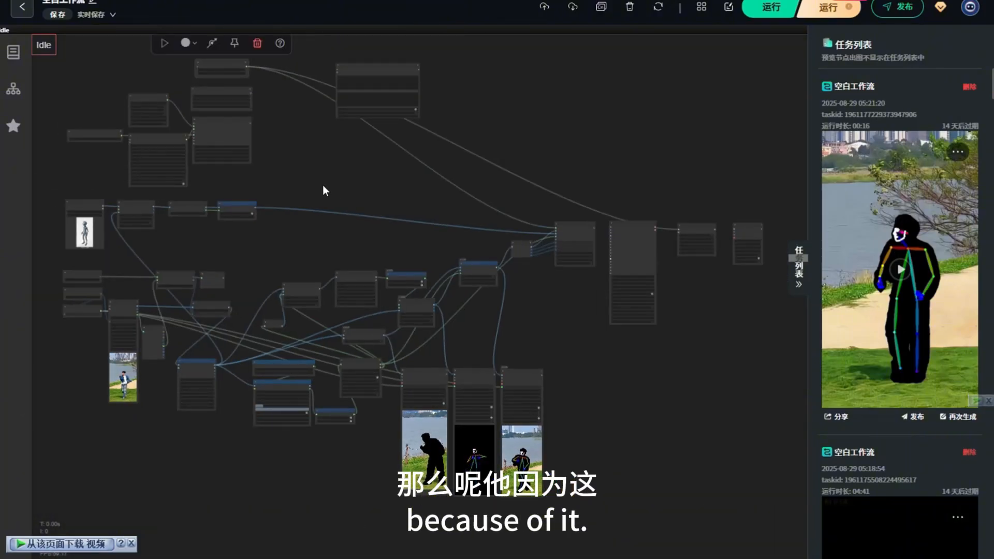
# - Move the WanVideo TextEncode node farther from the loader nodes to free space for captioning nodes
pyautogui.moveTo(324, 189); pyautogui.dragTo(337, 162)
pyautogui.scroll(1, 58, 172)
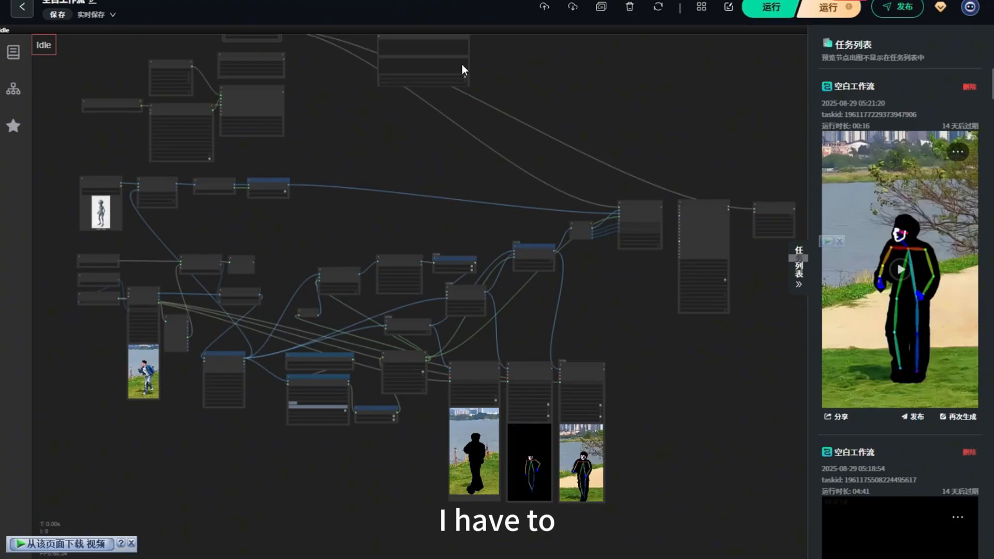
pyautogui.scroll(-3, 311, 232)
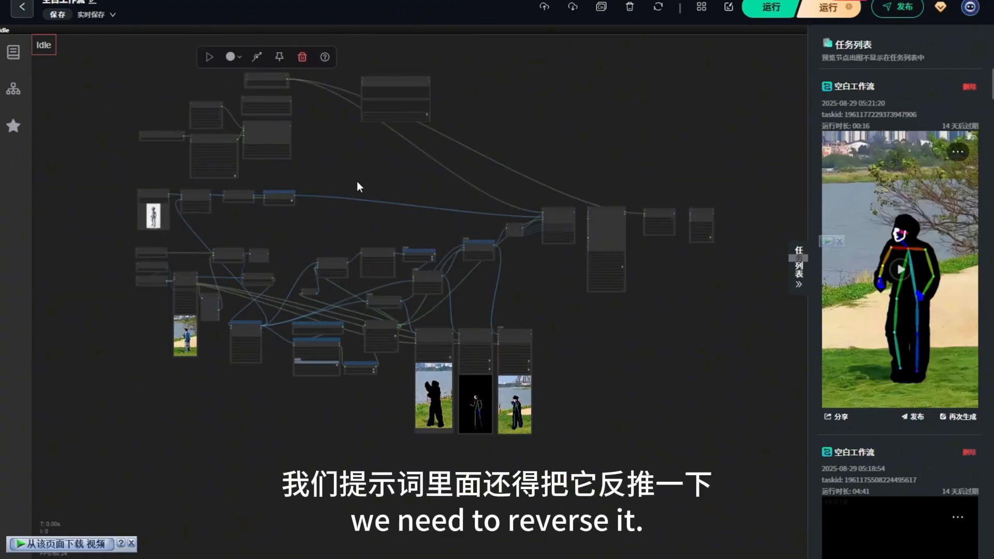
pyautogui.scroll(4, 404, 119)
pyautogui.scroll(-5, 388, 129)
pyautogui.moveTo(379, 126); pyautogui.dragTo(471, 128)
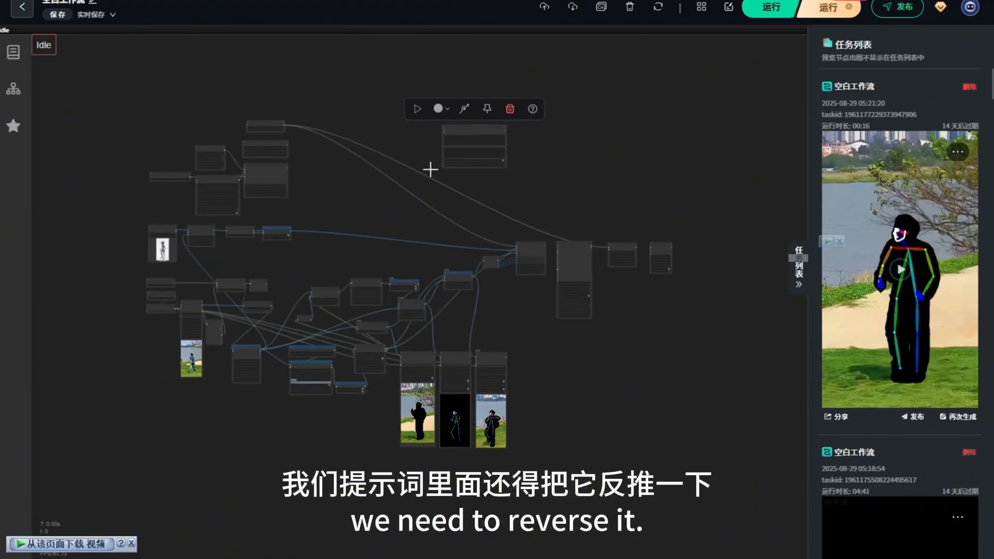
# - Search for joy caption beta and add the LayerUtility: JoyCaption Beta One (Advance) node
pyautogui.doubleClick(386, 231)
pyautogui.write('joy')
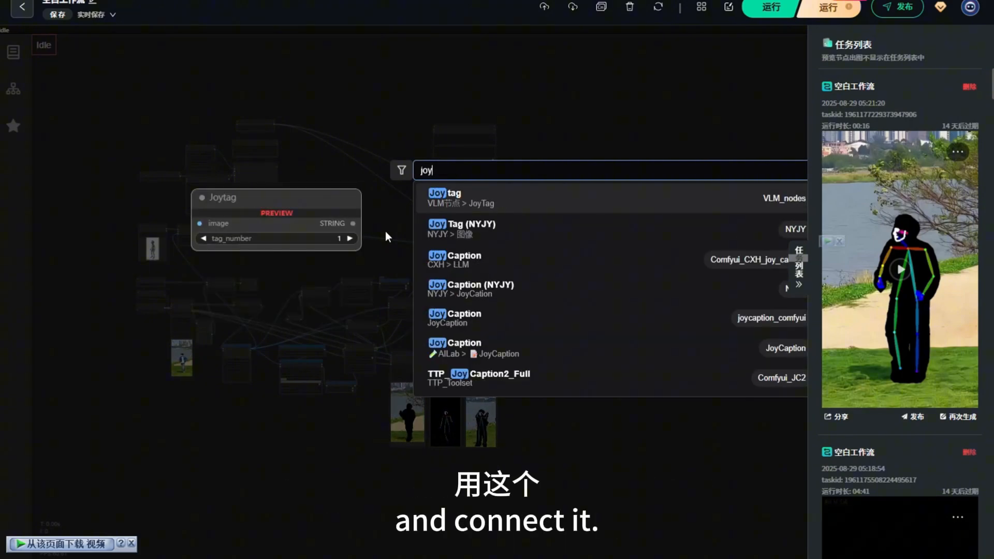
pyautogui.write(' caption')
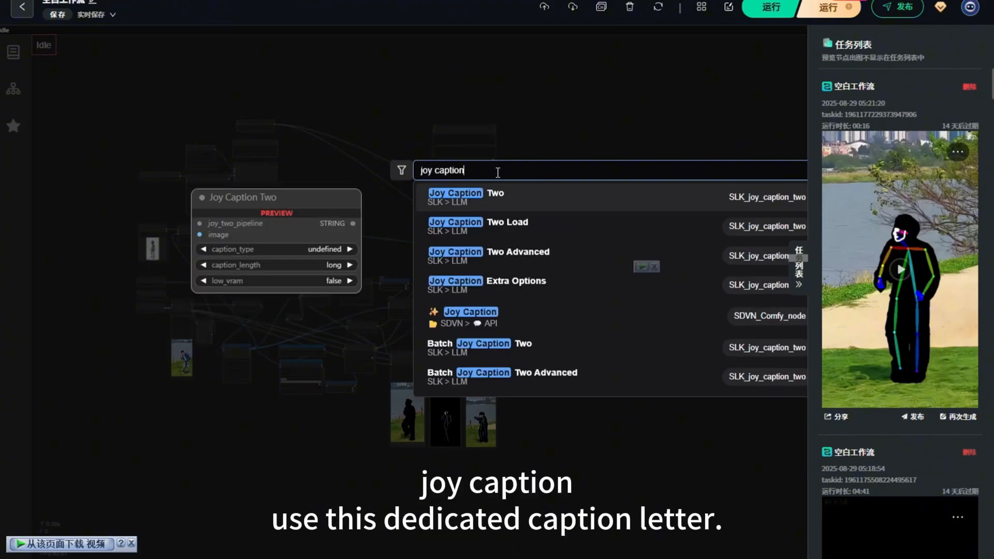
pyautogui.write(' beta')
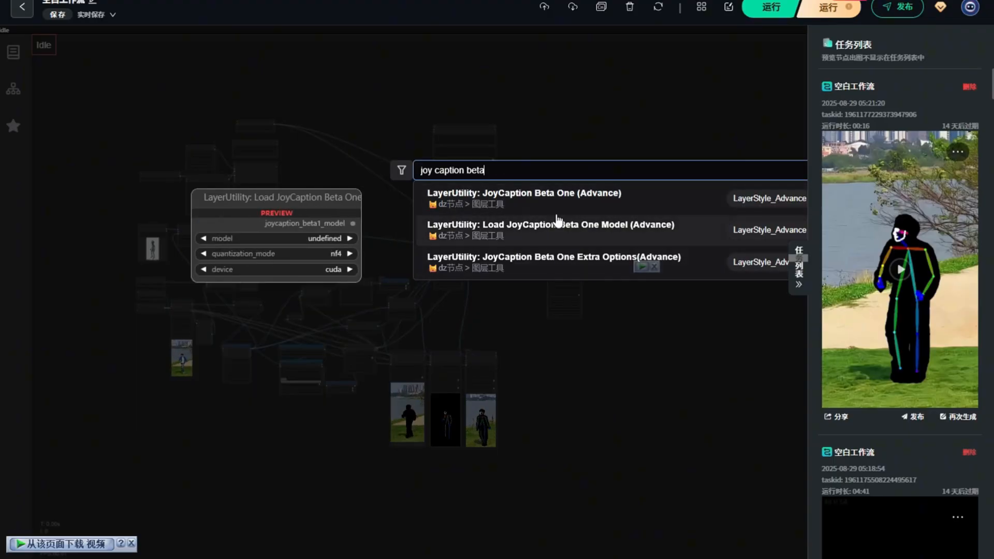
pyautogui.click(582, 206)
# - Add the Load JoyCaption Beta One Model (Advance) node, link it to joycaption_beta1_model, and place it above the caption node
pyautogui.moveTo(472, 130); pyautogui.dragTo(362, 160)
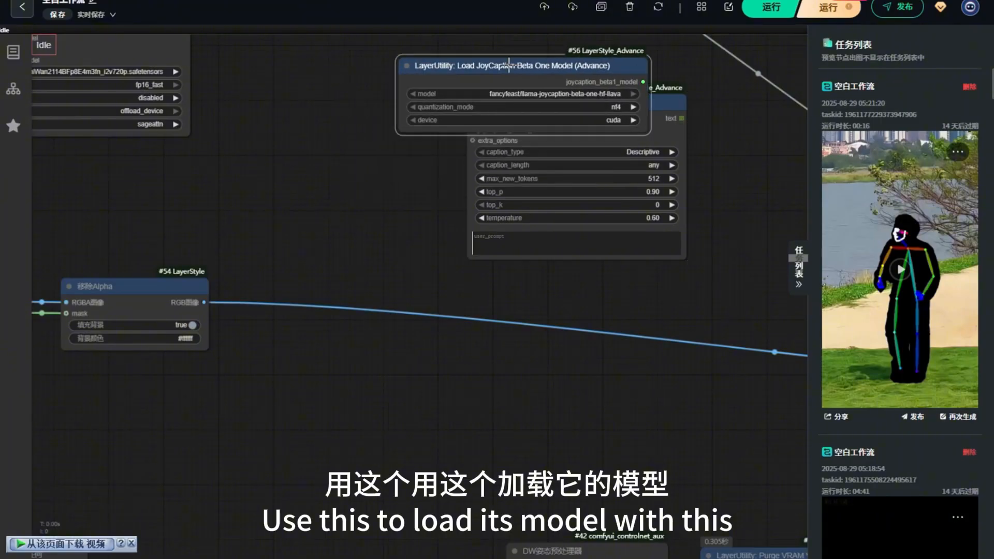
pyautogui.moveTo(508, 64); pyautogui.dragTo(568, 36)
pyautogui.scroll(-5, 557, 162)
pyautogui.scroll(3, 557, 135)
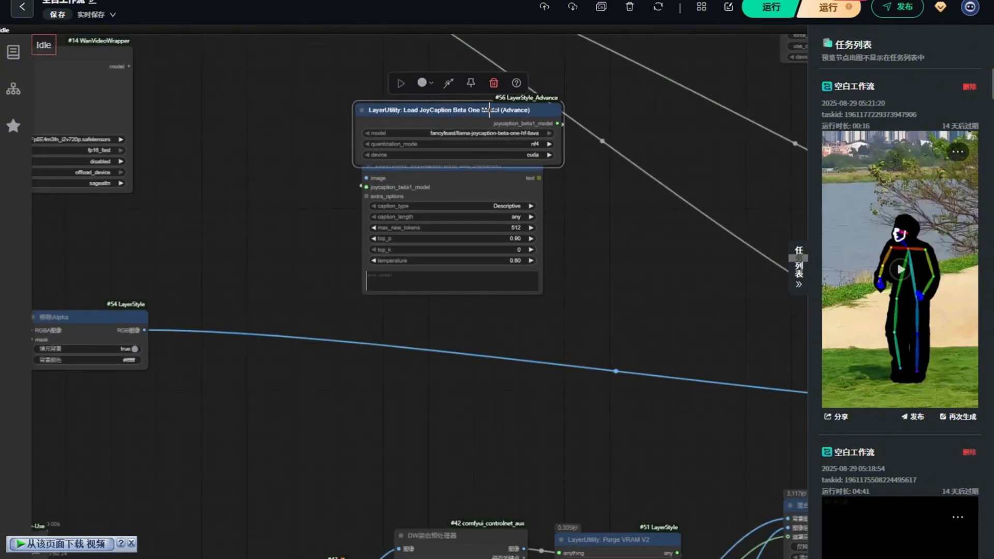
pyautogui.moveTo(488, 111); pyautogui.dragTo(484, 98)
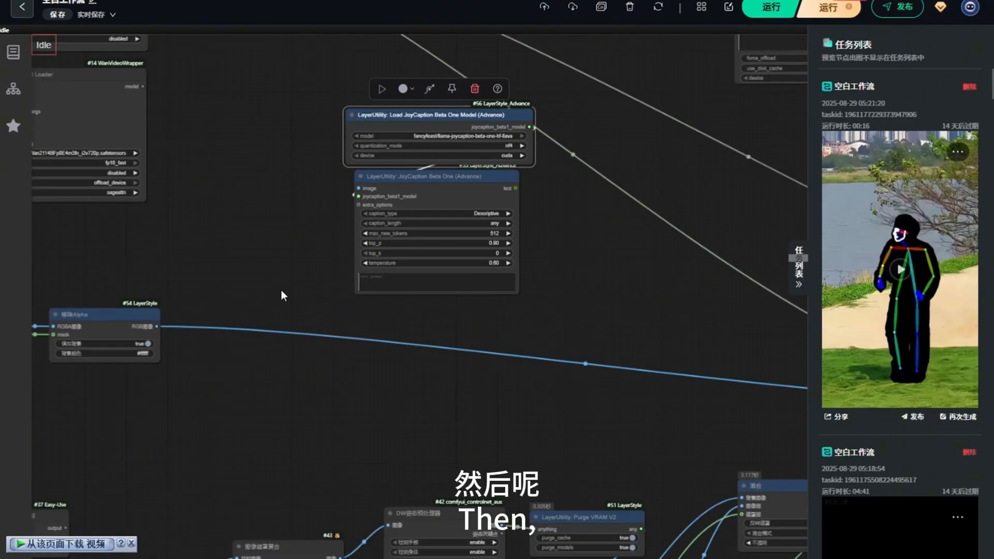
# - Link the 移除Alpha RGB图像 output to image on the JoyCaption Beta One node
pyautogui.scroll(-4, 281, 290)
pyautogui.moveTo(269, 269); pyautogui.dragTo(372, 262)
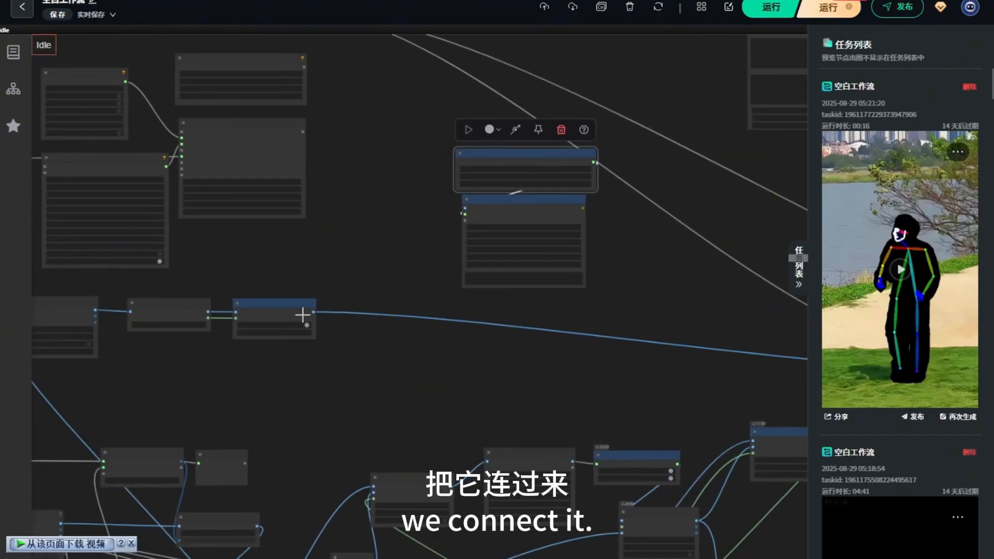
pyautogui.scroll(5, 307, 317)
pyautogui.moveTo(422, 228); pyautogui.dragTo(343, 272)
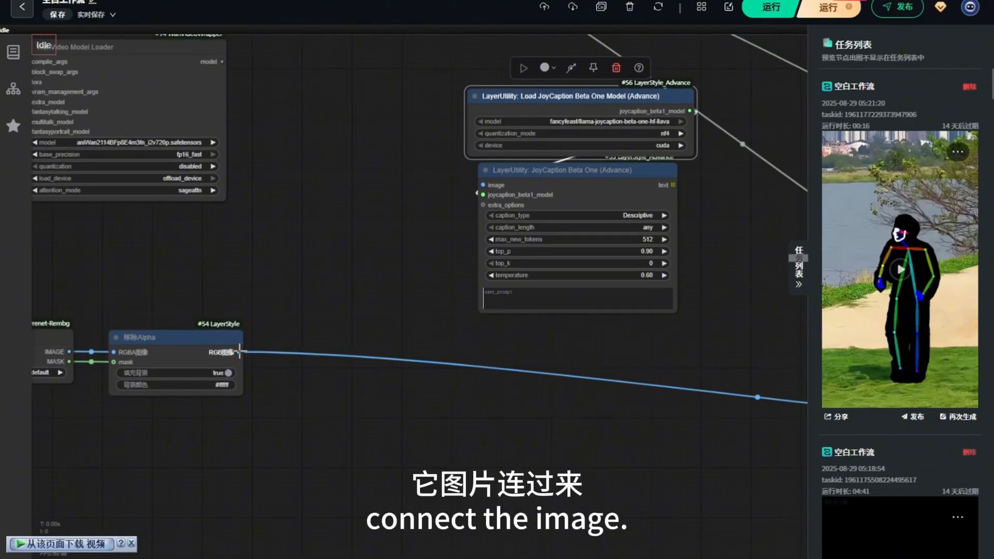
pyautogui.moveTo(244, 352); pyautogui.dragTo(483, 185)
# - Open the node search in the empty space beside the JoyCaption nodes
pyautogui.scroll(-6, 301, 225)
pyautogui.moveTo(602, 200); pyautogui.dragTo(504, 215)
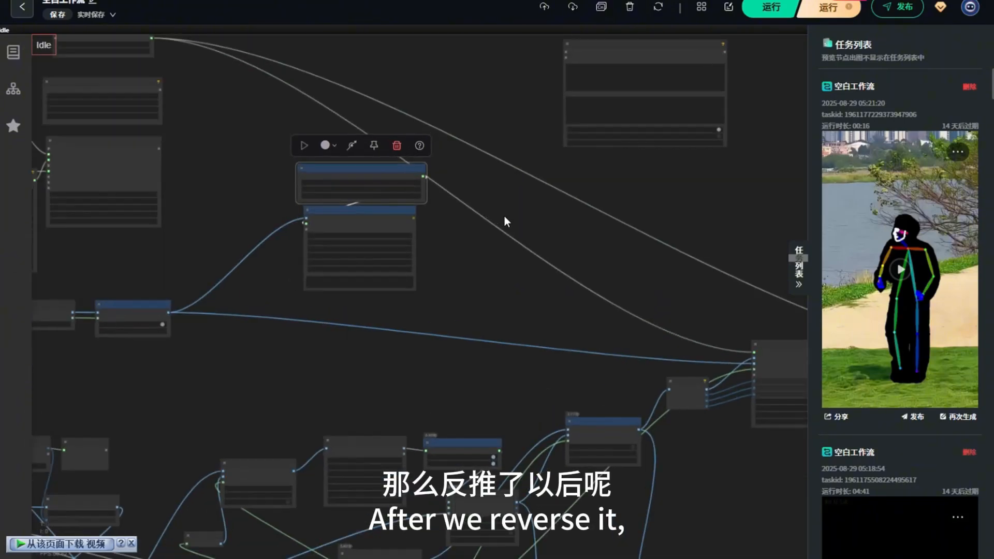
pyautogui.scroll(2, 504, 216)
pyautogui.moveTo(422, 248); pyautogui.dragTo(387, 260)
pyautogui.scroll(4, 417, 237)
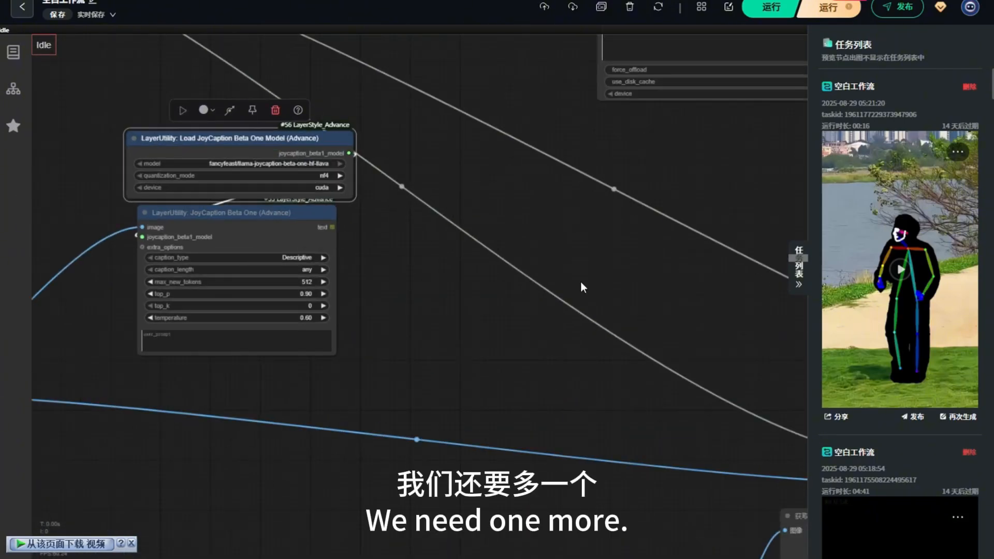
pyautogui.doubleClick(468, 180)
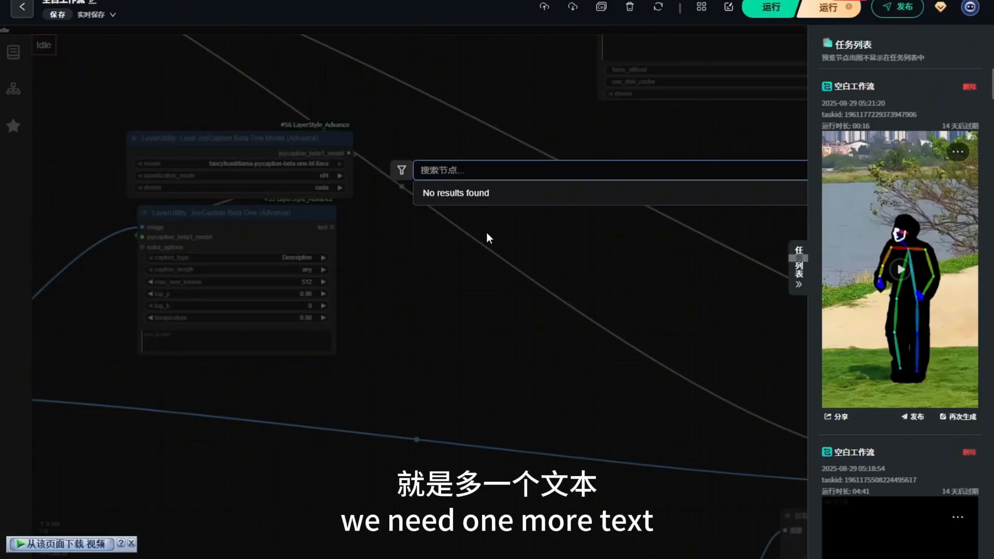
pyautogui.write('wenb')
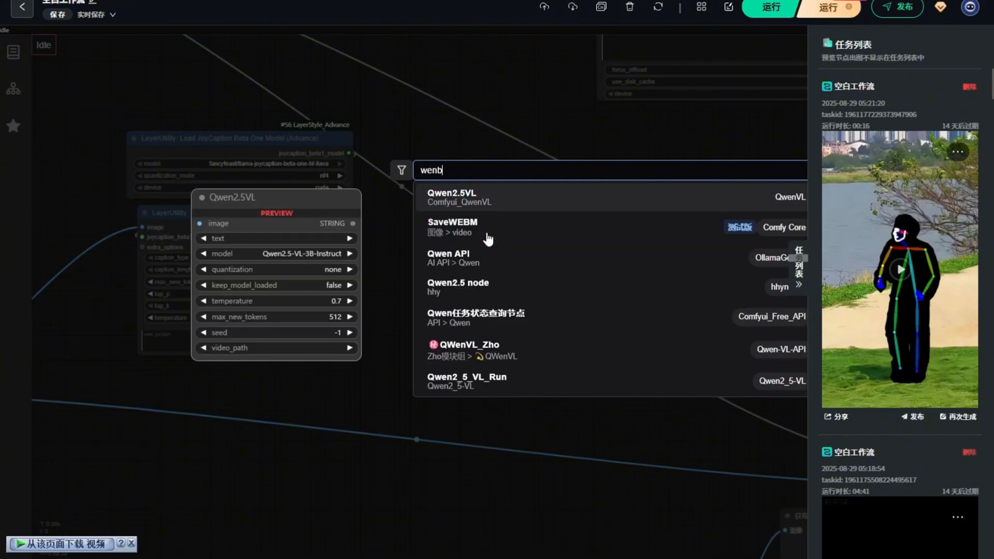
pyautogui.press('BackSpace')
pyautogui.press('BackSpace')
pyautogui.press('BackSpace')
pyautogui.press('BackSpace')
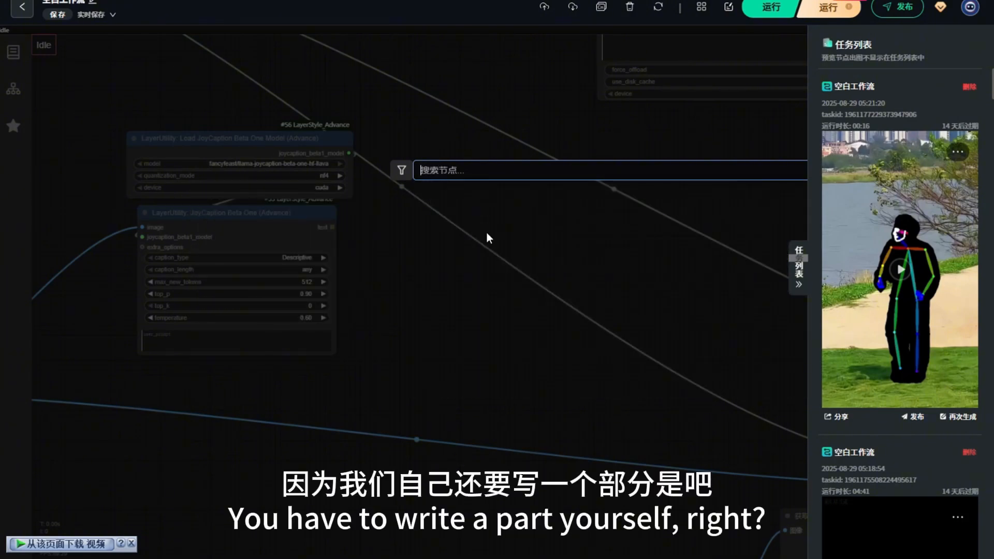
# - Search for 文本联结 and add the tinyterra 文本联结 node
pyautogui.write('wen')
pyautogui.write('ben')
pyautogui.press('space')
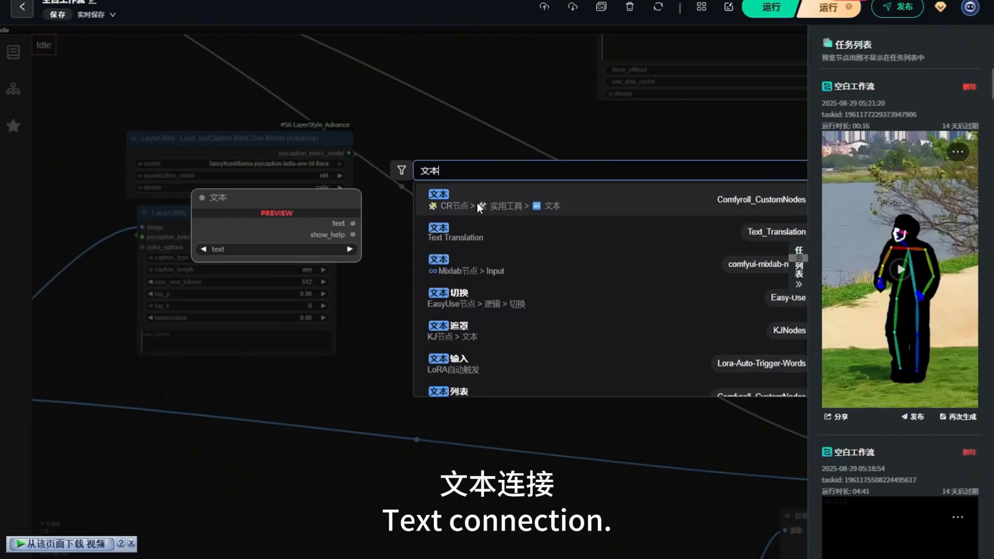
pyautogui.write('lianjie')
pyautogui.press('space')
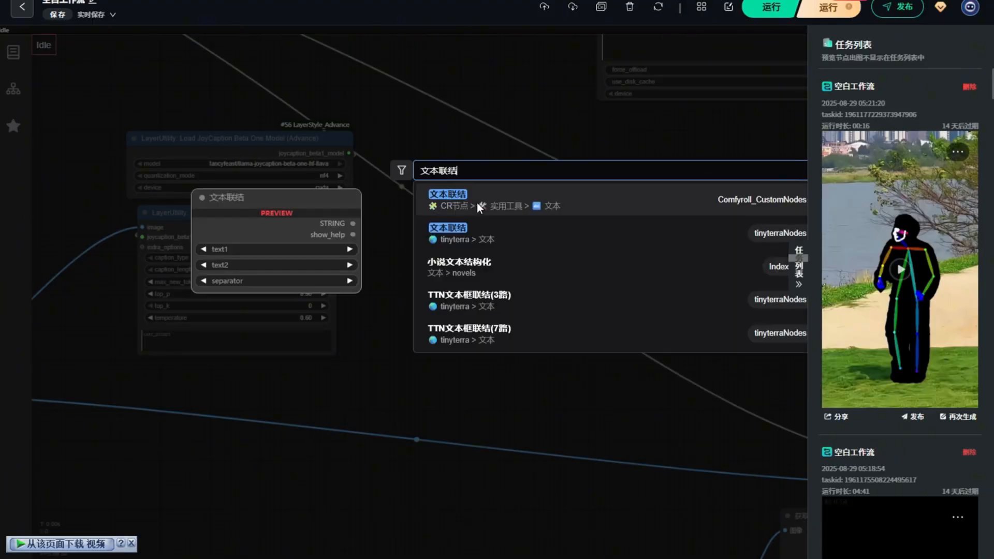
pyautogui.click(456, 232)
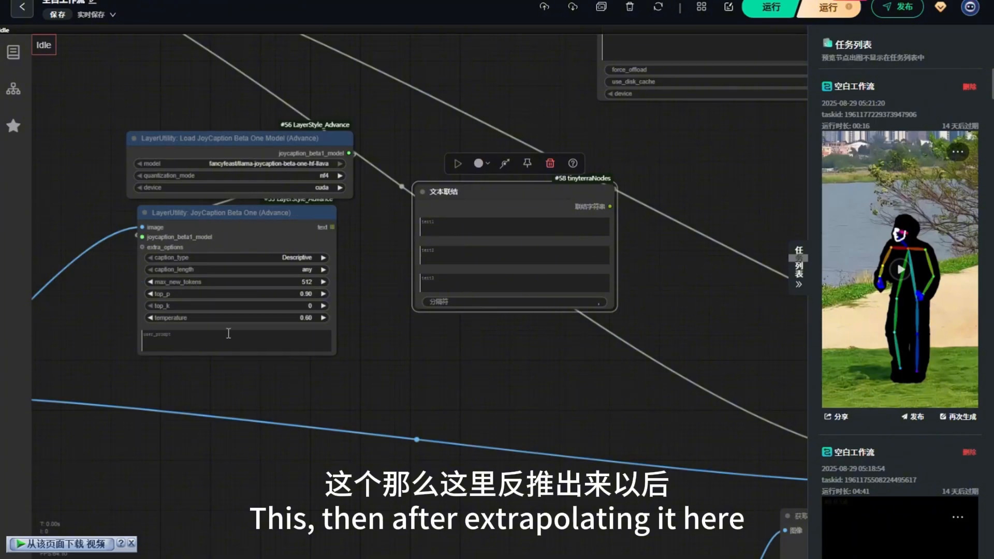
# - Link JoyCaption's text to text1 on 文本联结, with user_prompt "Describe his physical features in detail" and text2 "He is dancing"
pyautogui.moveTo(331, 228); pyautogui.dragTo(420, 219)
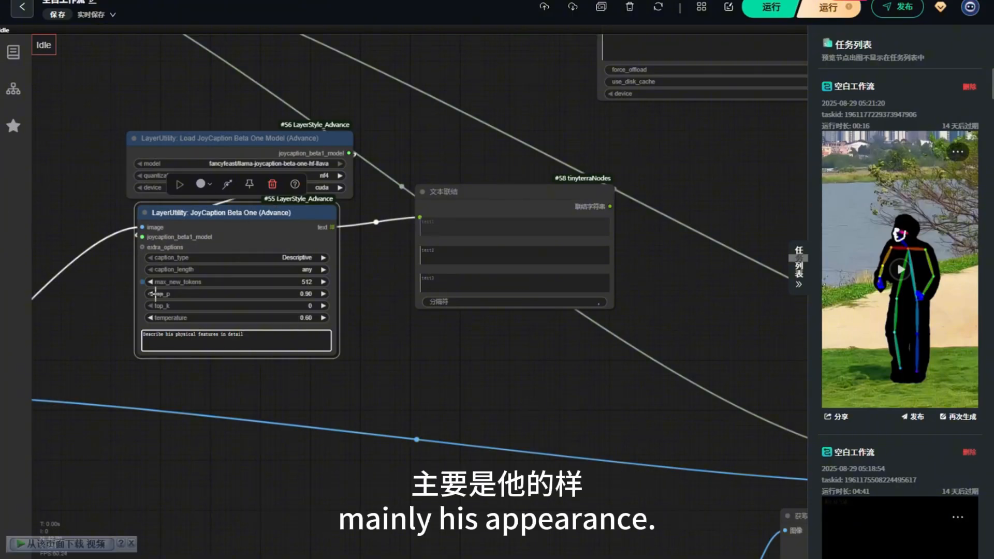
pyautogui.click(432, 254)
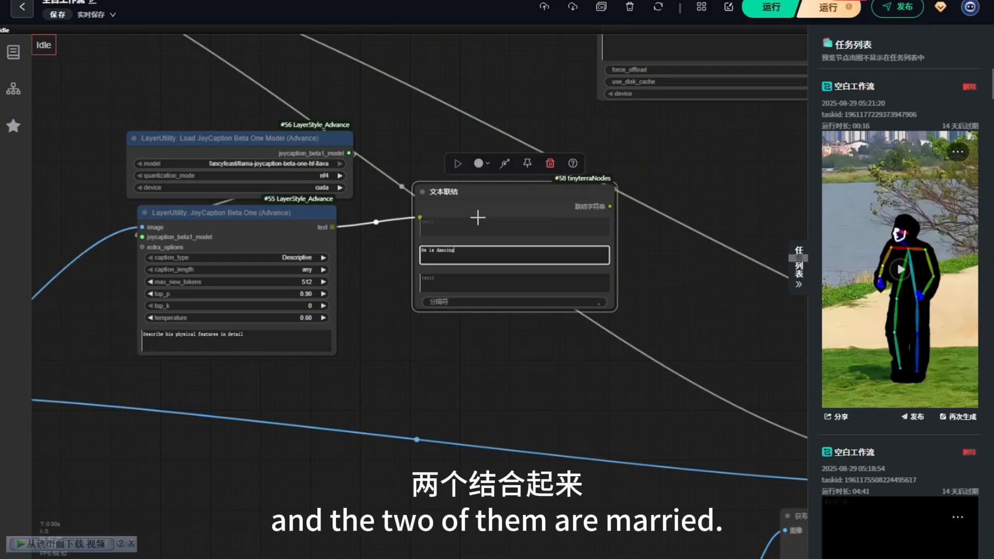
# - Link the 文本联结 string output to the positive prompt of WanVideo TextEncode and to a newly added 展示文本 node
pyautogui.scroll(-3, 113, 390)
pyautogui.scroll(4, 429, 253)
pyautogui.scroll(-4, 256, 325)
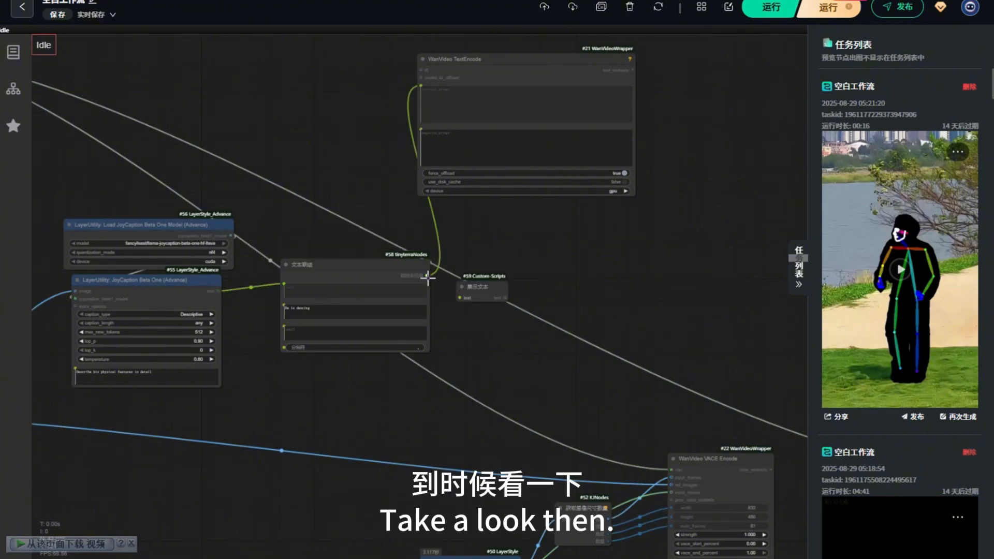
pyautogui.scroll(-6, 272, 303)
pyautogui.scroll(6, 124, 330)
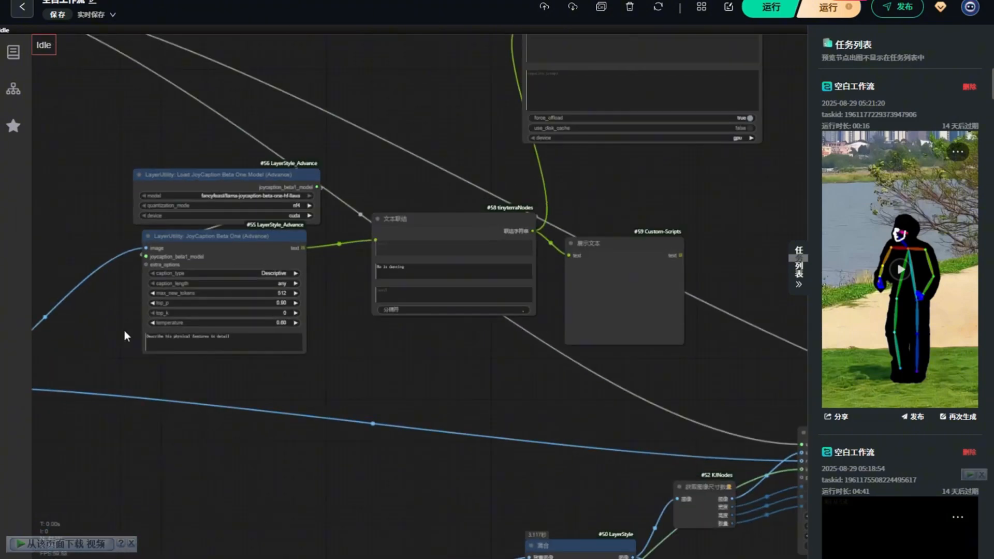
# - Move WanVideo Sampler up beside WanVideo TextEncode and link text_embeds to the sampler's text_embeds input
pyautogui.scroll(-3, 168, 225)
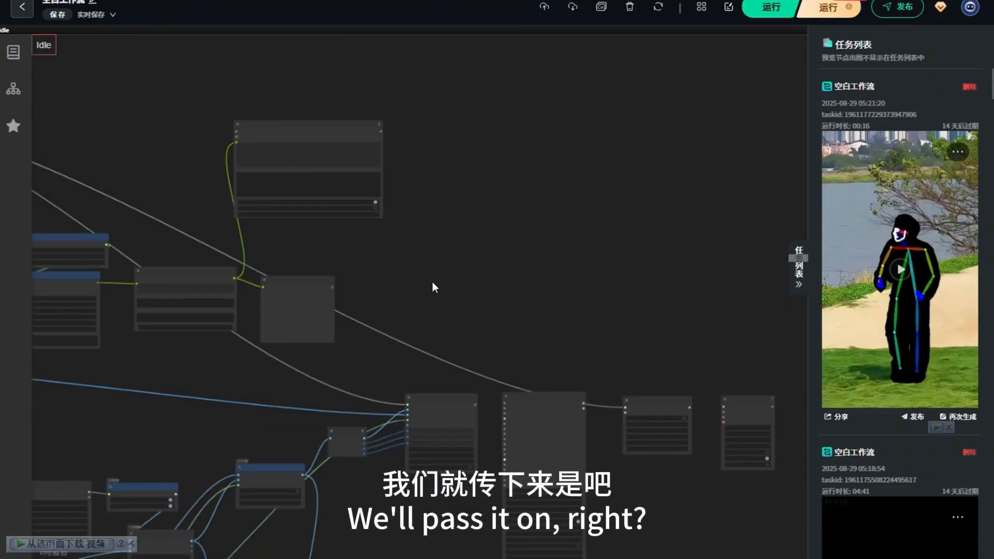
pyautogui.scroll(-3, 424, 214)
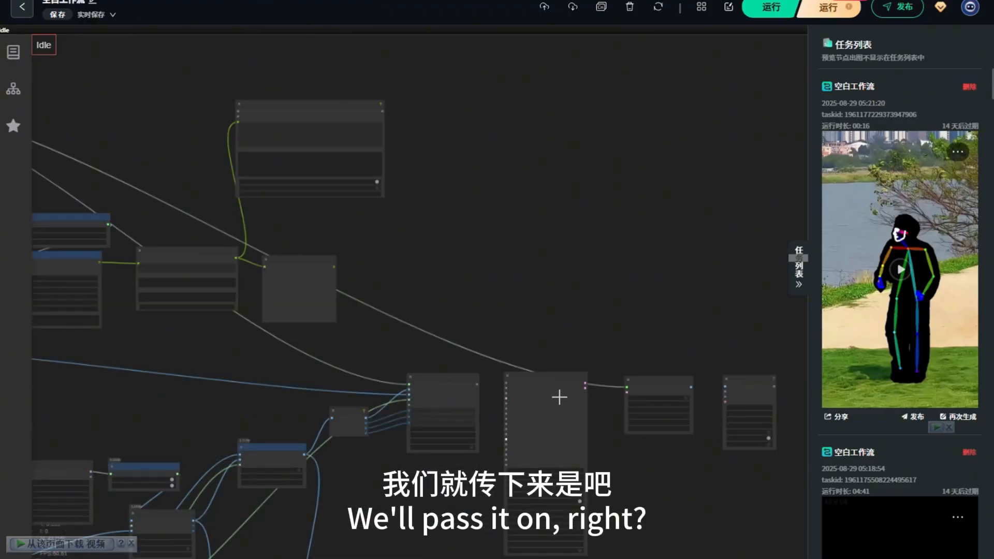
pyautogui.moveTo(546, 377); pyautogui.dragTo(559, 138)
pyautogui.scroll(3, 455, 97)
pyautogui.scroll(3, 455, 97)
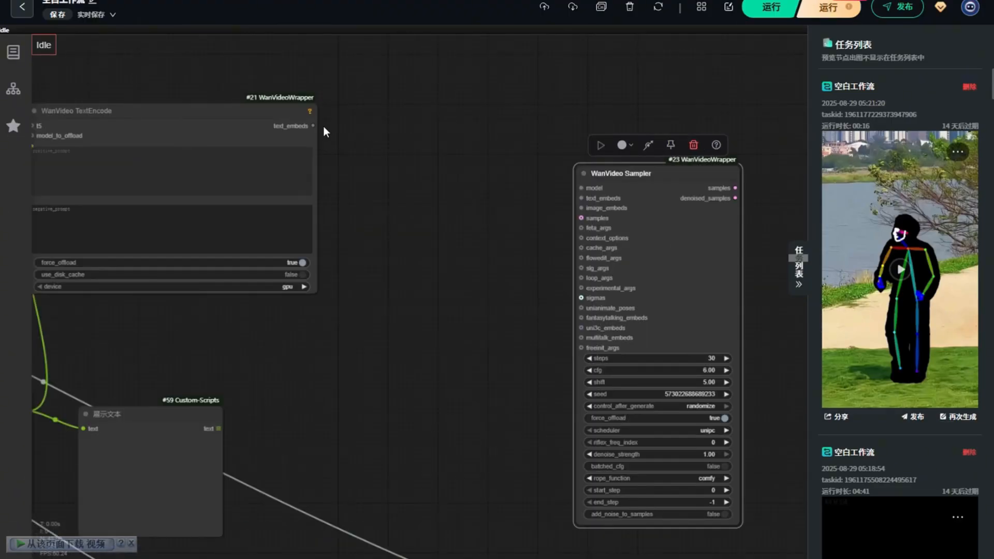
pyautogui.moveTo(312, 126); pyautogui.dragTo(577, 197)
pyautogui.scroll(-4, 450, 215)
# - Move WanVideo Sampler back beside WanVideo VACE Encode and link vace_embeds to image_embeds and the model loader to model
pyautogui.moveTo(598, 206); pyautogui.dragTo(583, 460)
pyautogui.scroll(8, 541, 543)
pyautogui.moveTo(416, 444); pyautogui.dragTo(358, 255)
pyautogui.scroll(-6, 447, 348)
pyautogui.scroll(15, 200, 288)
pyautogui.scroll(1, 233, 281)
pyautogui.scroll(-4, 231, 253)
pyautogui.scroll(6, 348, 322)
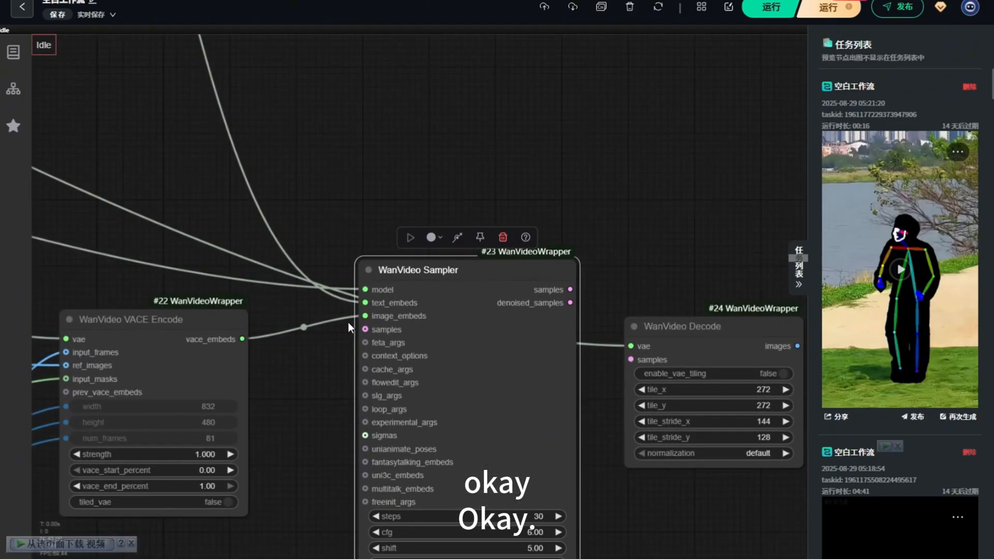
# - Place WanVideo Decode beside WanVideo Sampler, link the sampler's samples to it, and link its images output to 图像 on 合并为视频
pyautogui.scroll(-4, 321, 242)
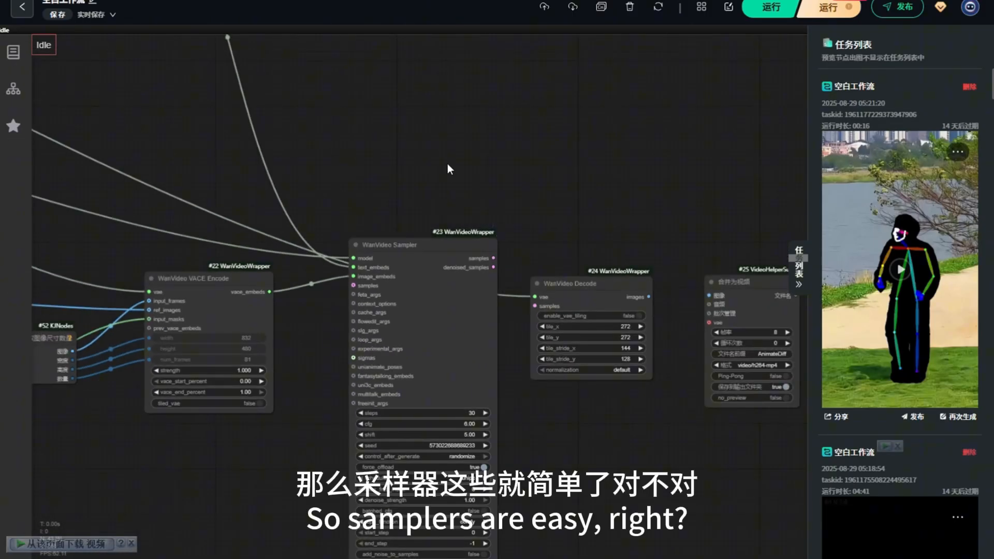
pyautogui.moveTo(595, 284); pyautogui.dragTo(602, 253)
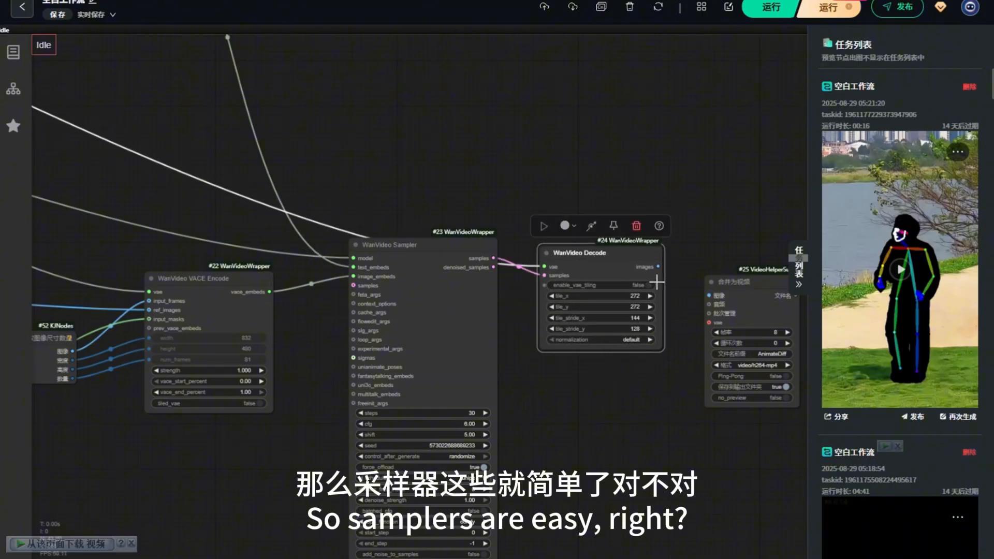
pyautogui.moveTo(659, 268); pyautogui.dragTo(704, 300)
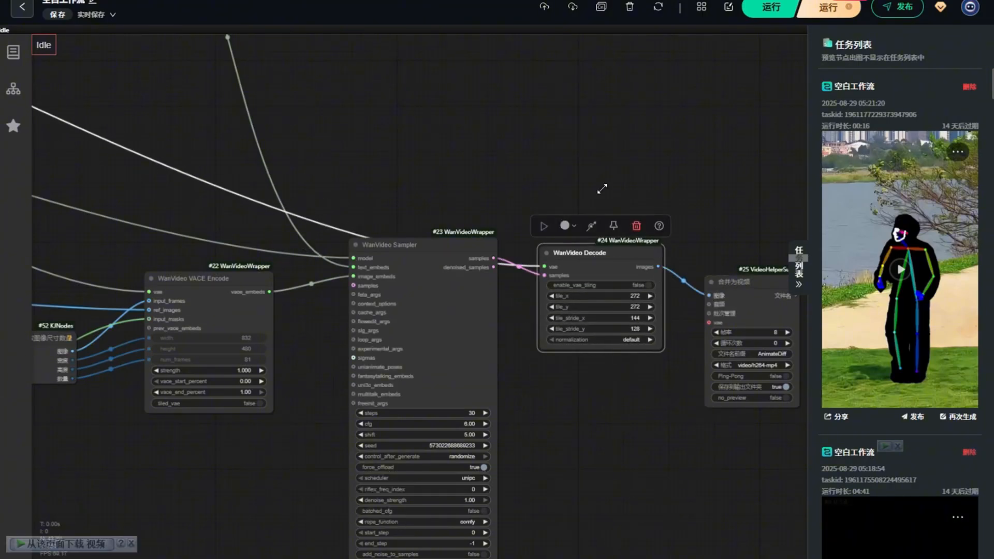
# - Bring 合并为视频 beside 加载视频 and link Integer to Float's output to 帧率 and the loaded video's audio to 音频
pyautogui.scroll(-8, 601, 189)
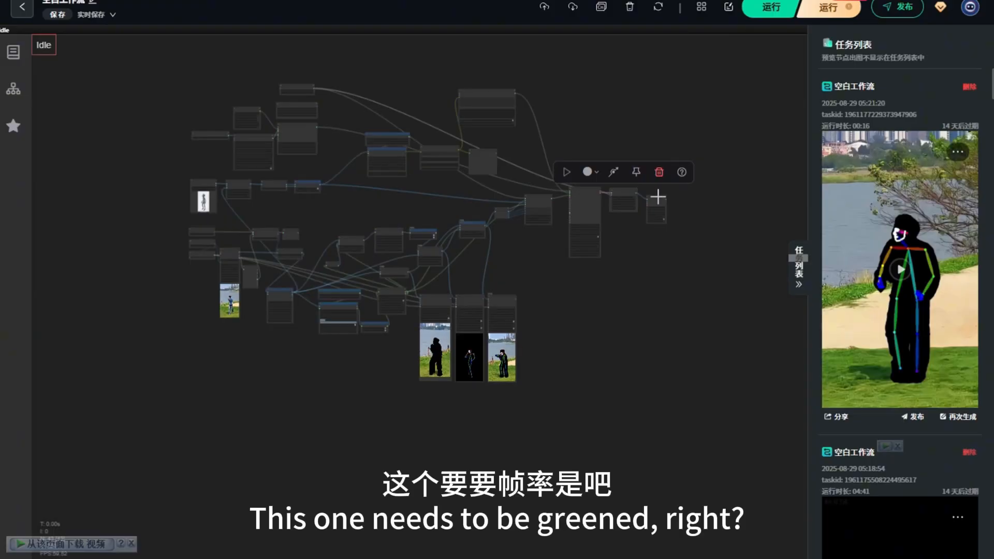
pyautogui.moveTo(658, 197); pyautogui.dragTo(238, 225)
pyautogui.moveTo(261, 308); pyautogui.dragTo(419, 268)
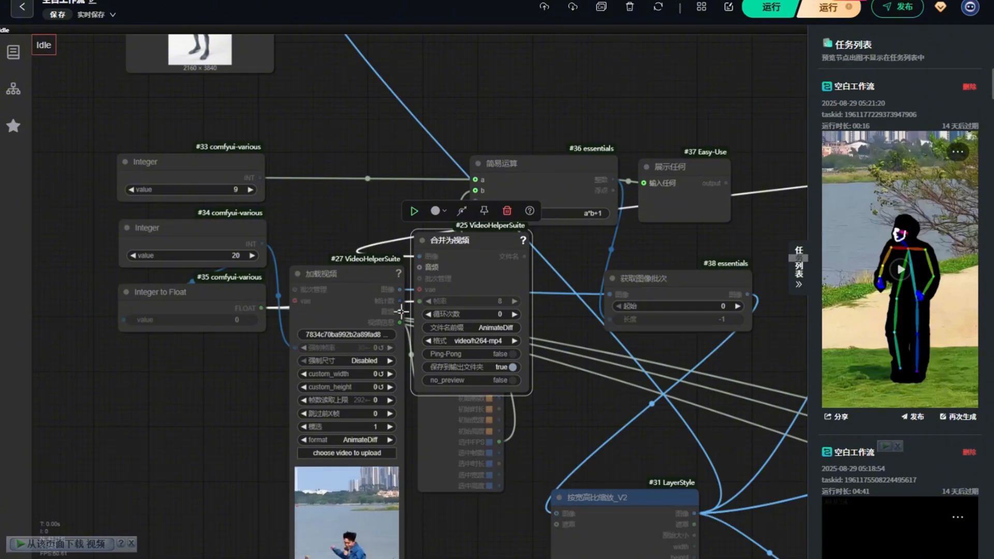
pyautogui.scroll(-2, 69, 327)
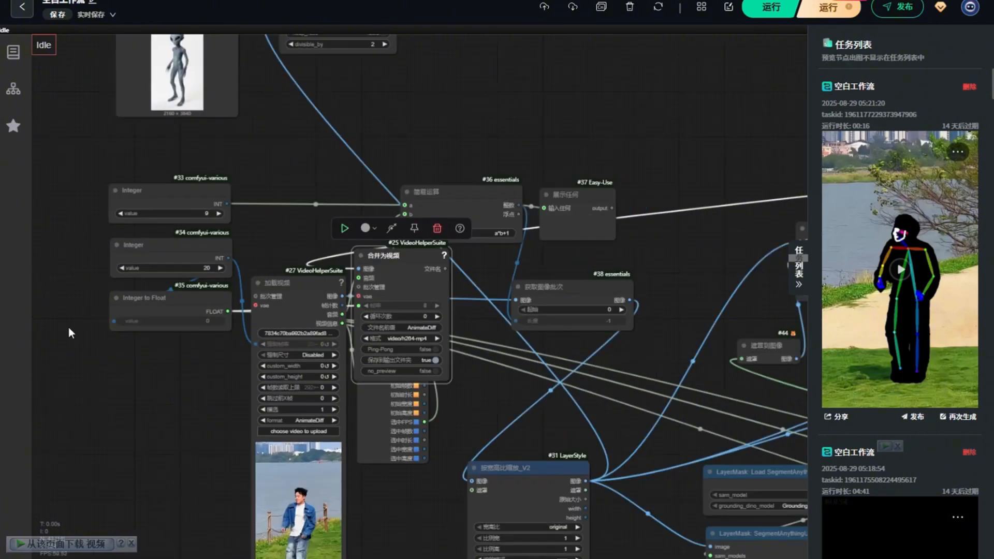
# - Move 合并为视频 back to the end of the workflow, just below WanVideo Decode
pyautogui.scroll(-1, 68, 327)
pyautogui.scroll(4, 479, 333)
pyautogui.scroll(-4, 116, 240)
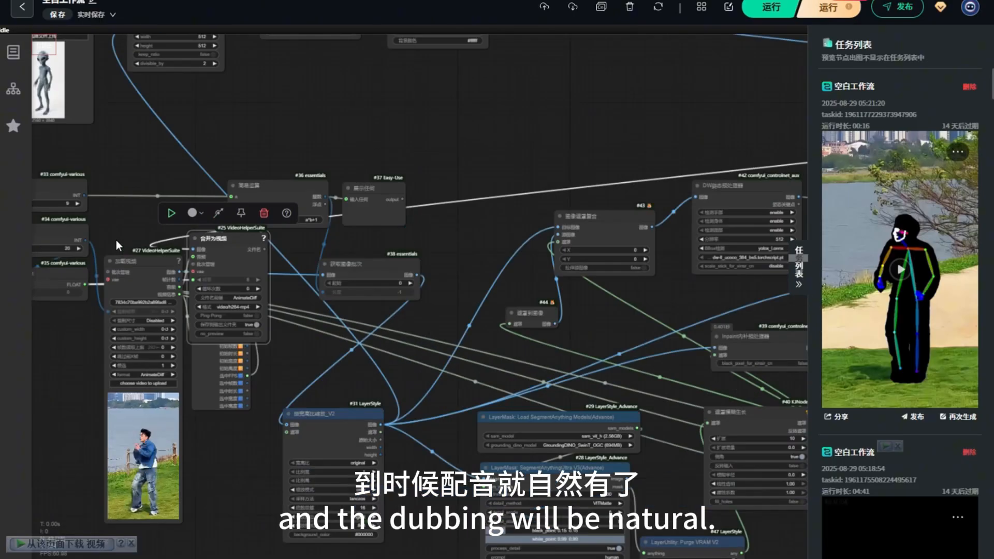
pyautogui.scroll(-3, 116, 240)
pyautogui.scroll(-3, 549, 234)
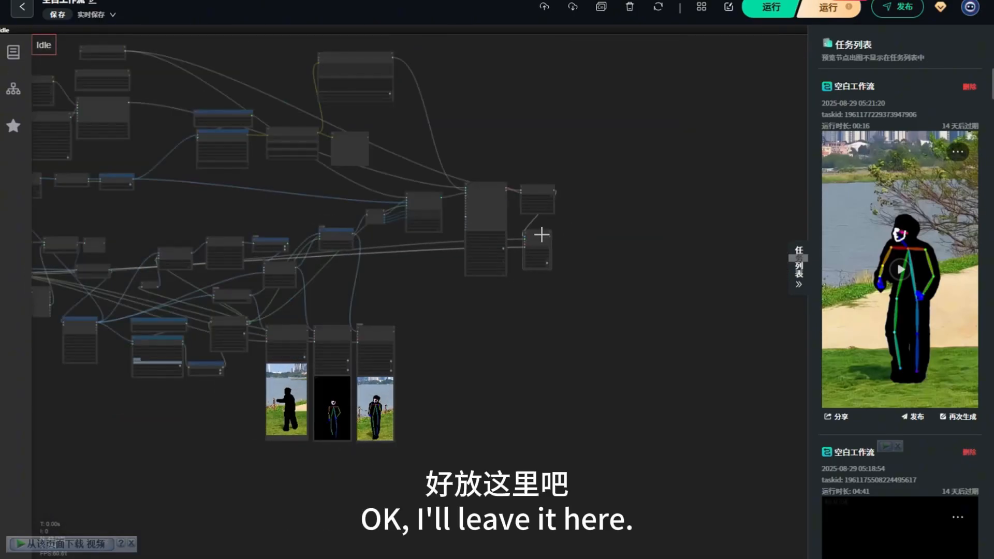
pyautogui.moveTo(541, 234); pyautogui.dragTo(543, 237)
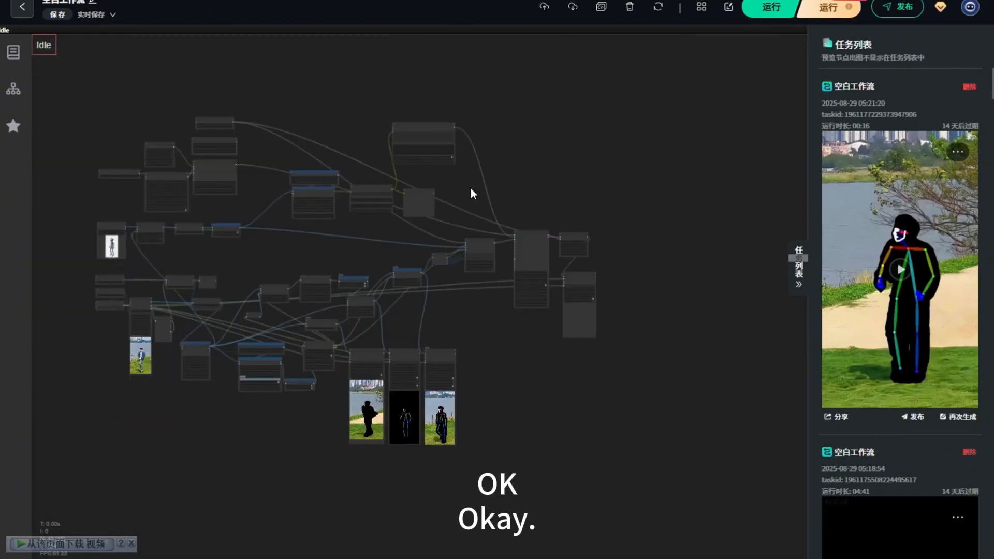
# - Add a WanVideo TeaCache node linked to the sampler's cache_args input and place it below WanVideo VACE Encode
pyautogui.scroll(7, 450, 170)
pyautogui.scroll(-2, 413, 182)
pyautogui.scroll(12, 472, 349)
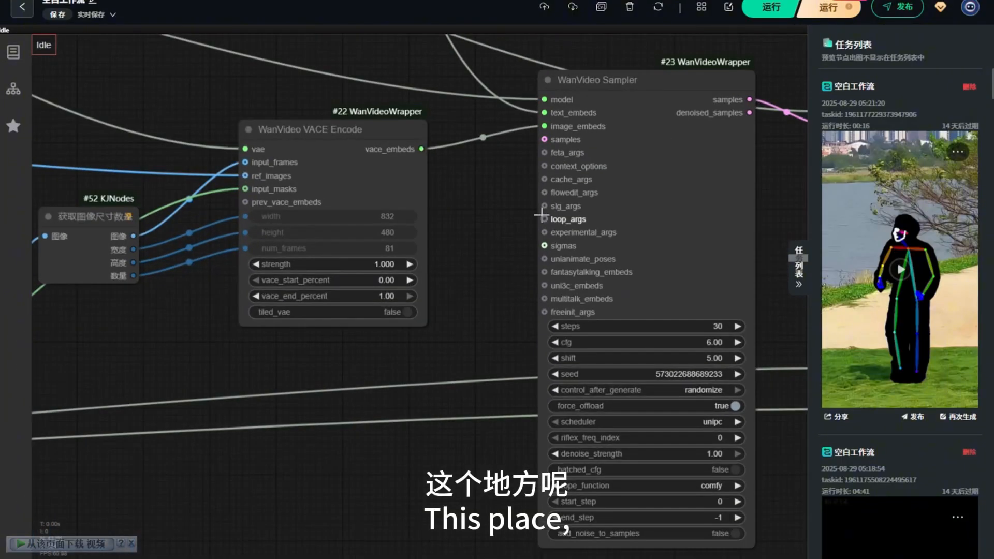
pyautogui.moveTo(545, 180); pyautogui.dragTo(461, 269)
pyautogui.click(469, 346)
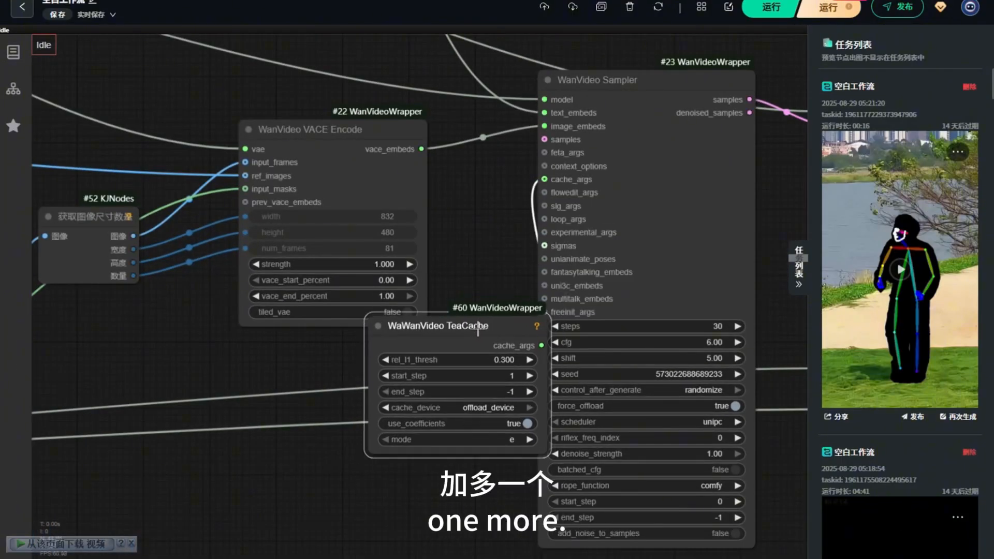
pyautogui.moveTo(482, 326); pyautogui.dragTo(435, 356)
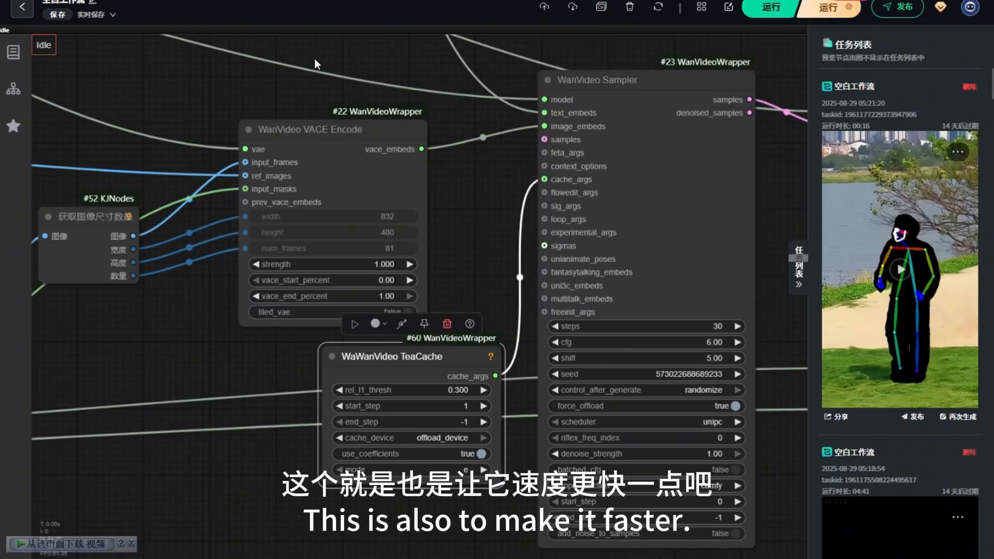
# - Add a WanVideo SLG node linked to the sampler's slg_args input and place it below the TeaCache node
pyautogui.scroll(-3, 316, 65)
pyautogui.scroll(3, 468, 313)
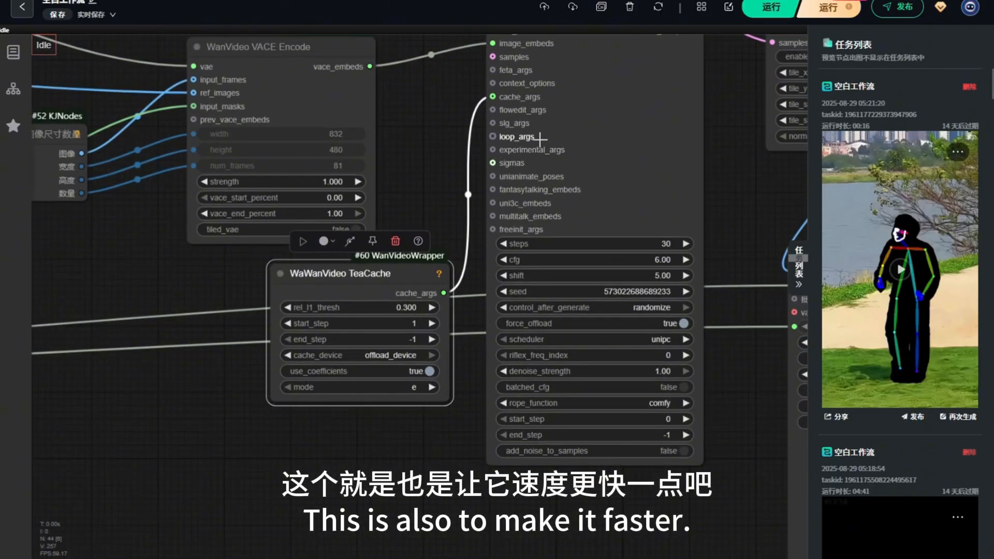
pyautogui.moveTo(492, 122); pyautogui.dragTo(346, 418)
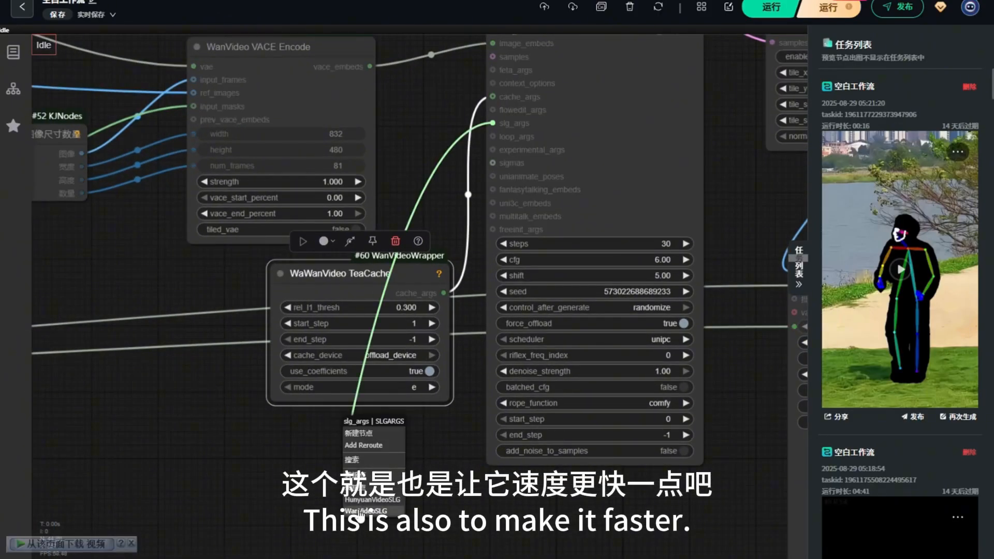
pyautogui.click(392, 512)
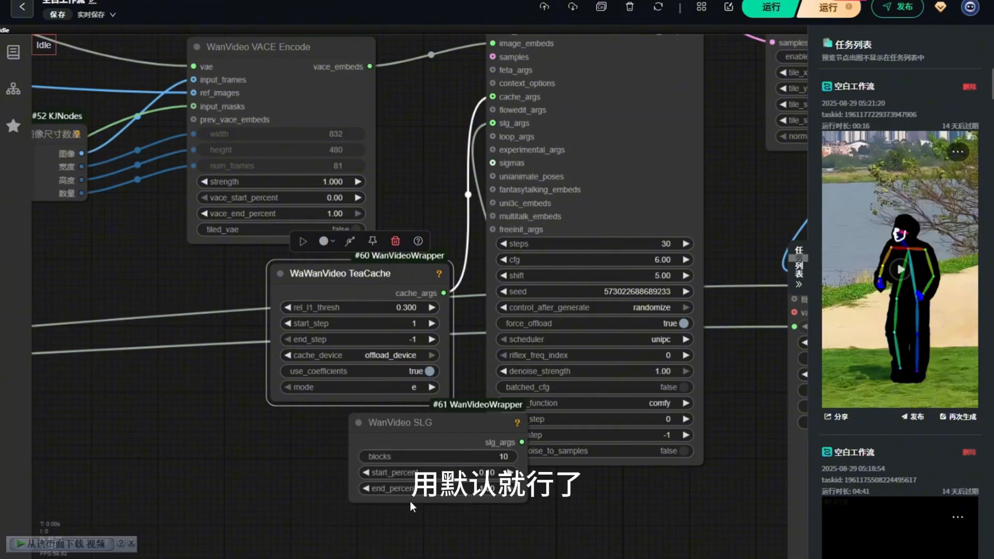
pyautogui.scroll(-3, 442, 435)
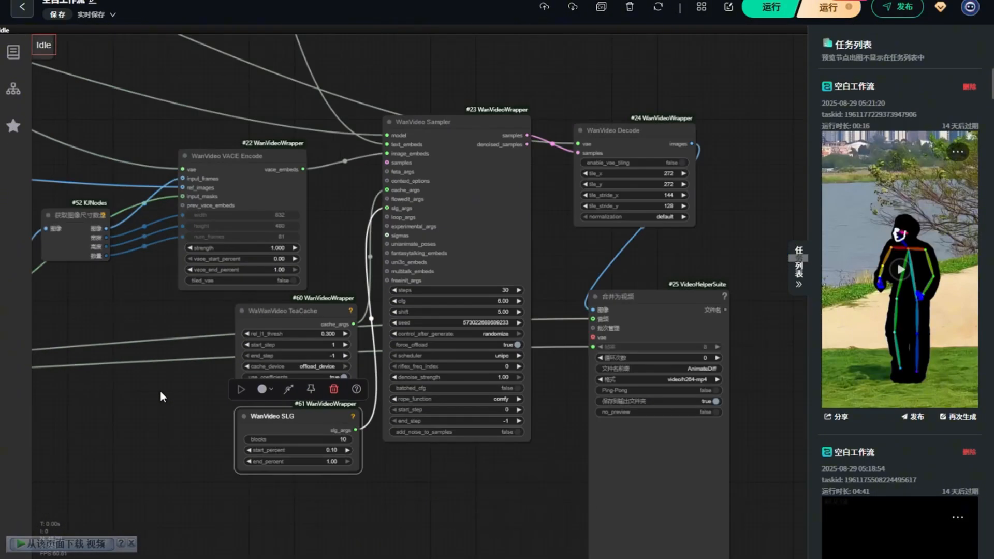
# - Set WanVideo Sampler's steps to 10 and cfg to 1
pyautogui.scroll(7, 435, 281)
pyautogui.click(435, 281)
pyautogui.write('1')
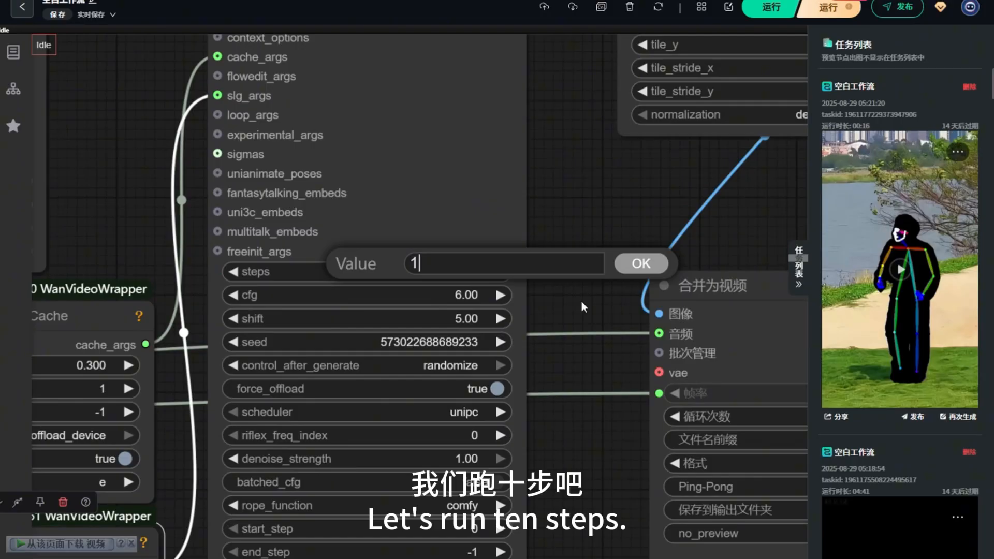
pyautogui.write('0')
pyautogui.press('Return')
pyautogui.click(472, 297)
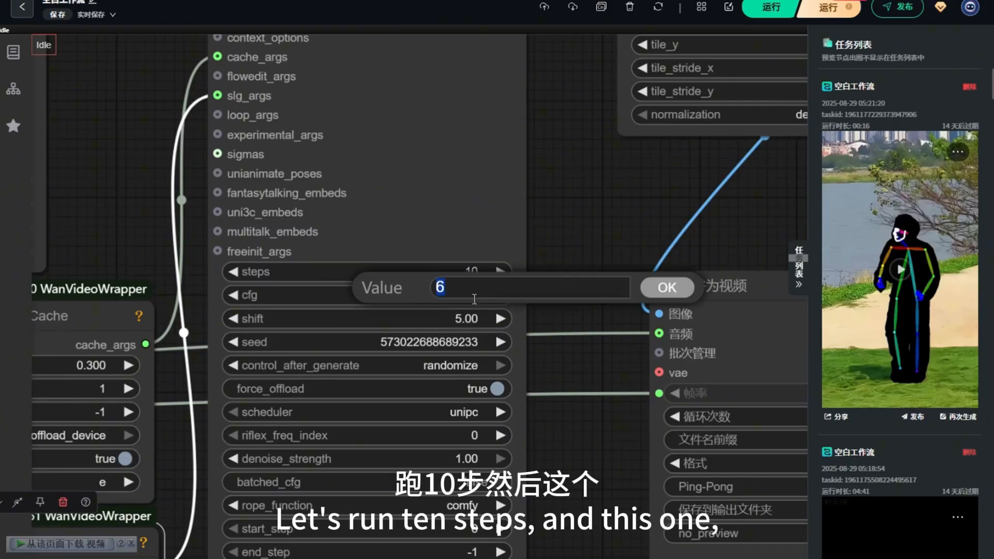
pyautogui.write('1')
pyautogui.press('Return')
# - Set WanVideo Sampler's shift to 6
pyautogui.click(455, 321)
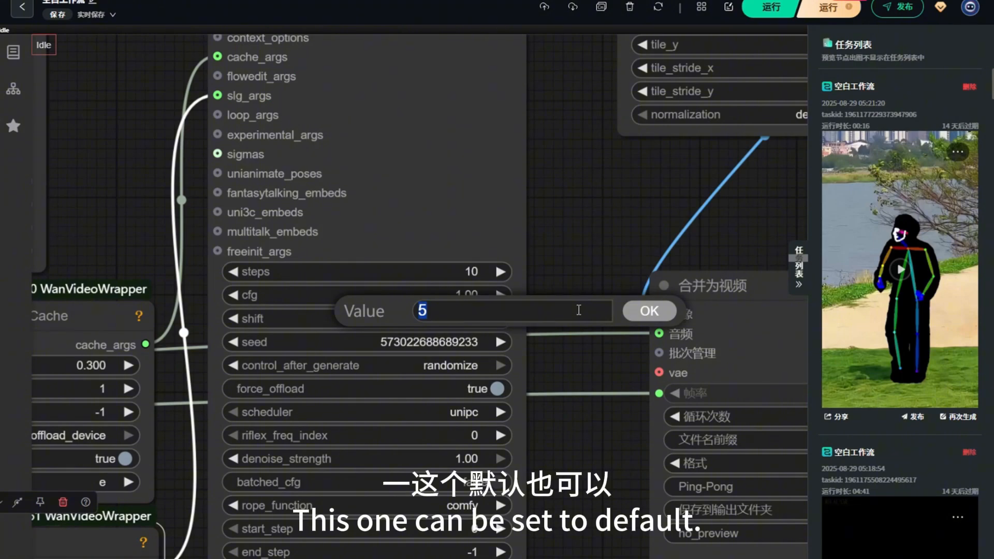
pyautogui.press('Return')
pyautogui.click(441, 320)
pyautogui.write('6')
pyautogui.press('Return')
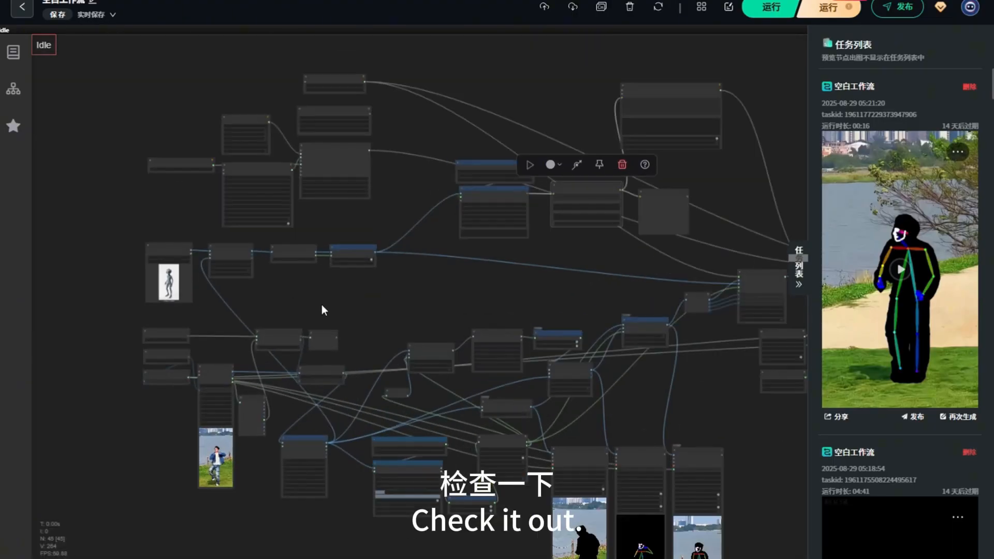
# - Review the whole node graph for missing connections, from the reference image chain to the mask and pose branches
pyautogui.scroll(6, 322, 304)
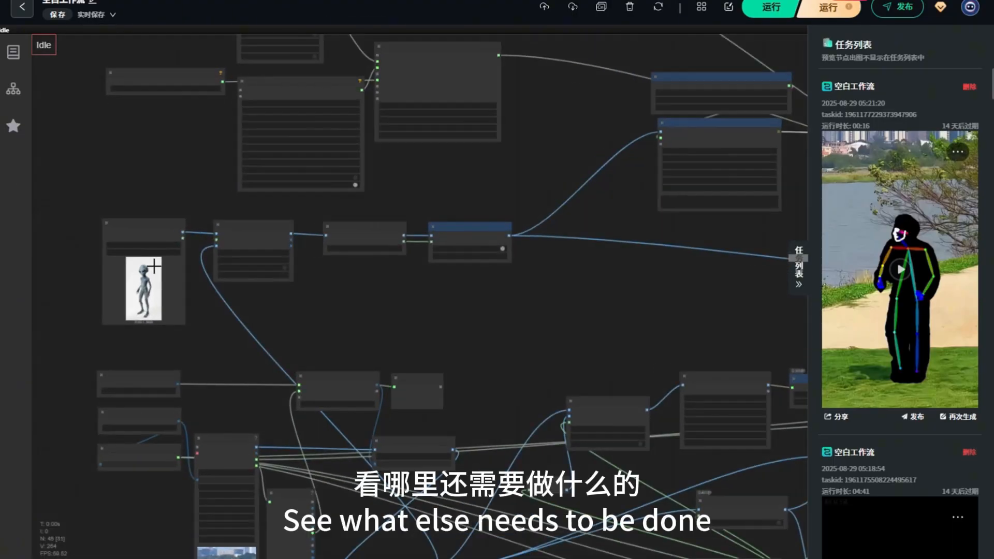
pyautogui.scroll(1, 235, 260)
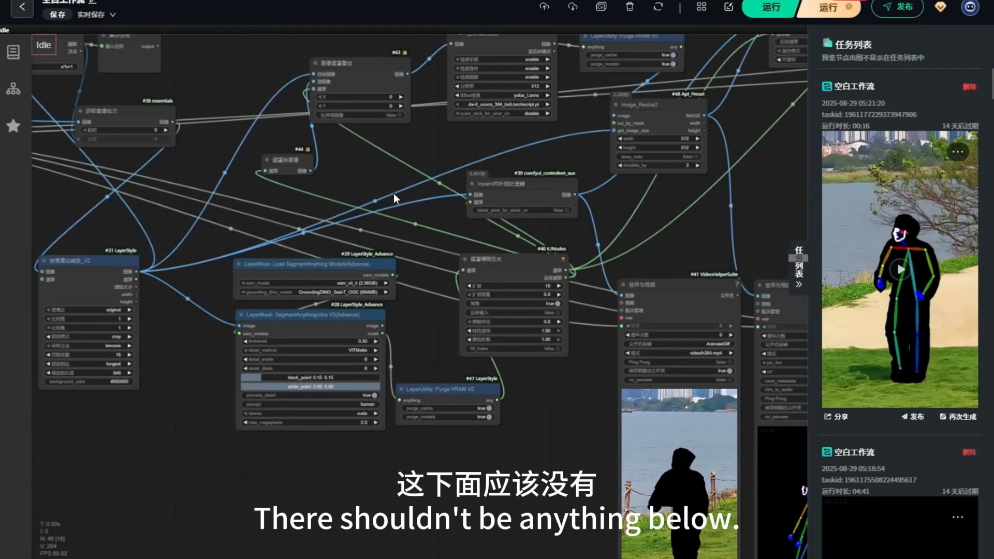
pyautogui.moveTo(393, 195); pyautogui.dragTo(533, 283)
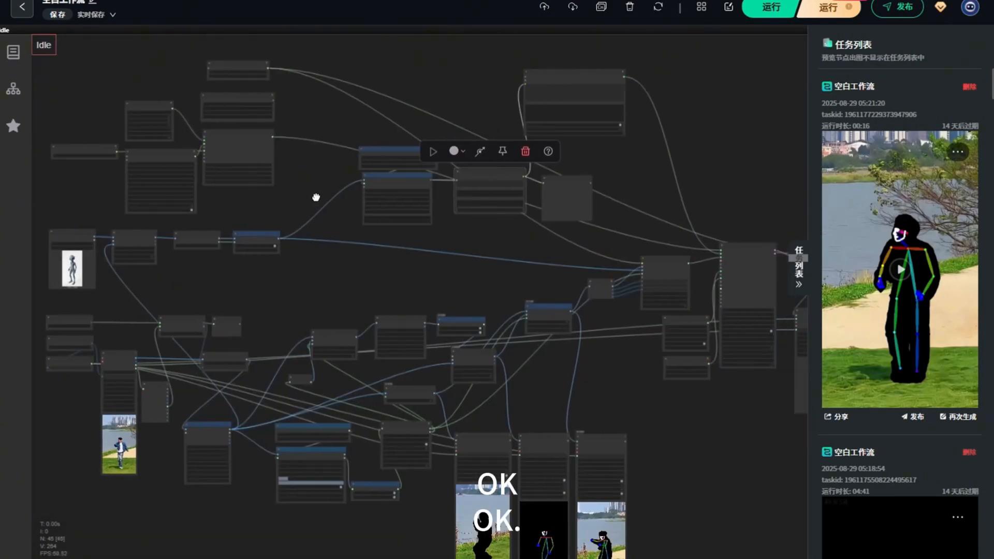
pyautogui.moveTo(315, 196); pyautogui.dragTo(374, 290)
pyautogui.click(433, 249)
# - Link the unconnected node above the model loader to WanVideo TextEncode's first input, moving it over for linking and back to its place
pyautogui.scroll(9, 243, 175)
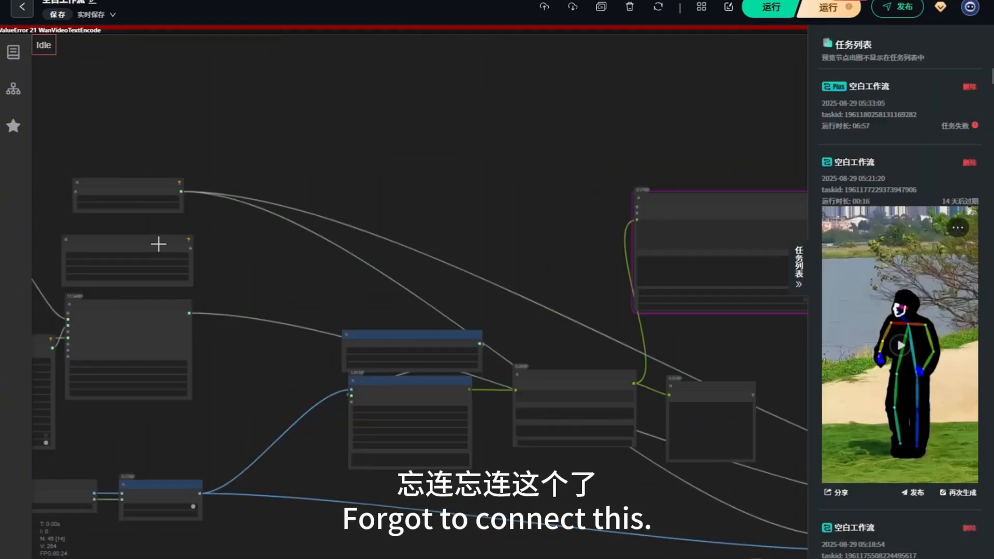
pyautogui.moveTo(155, 244); pyautogui.dragTo(459, 193)
pyautogui.moveTo(572, 213); pyautogui.dragTo(439, 223)
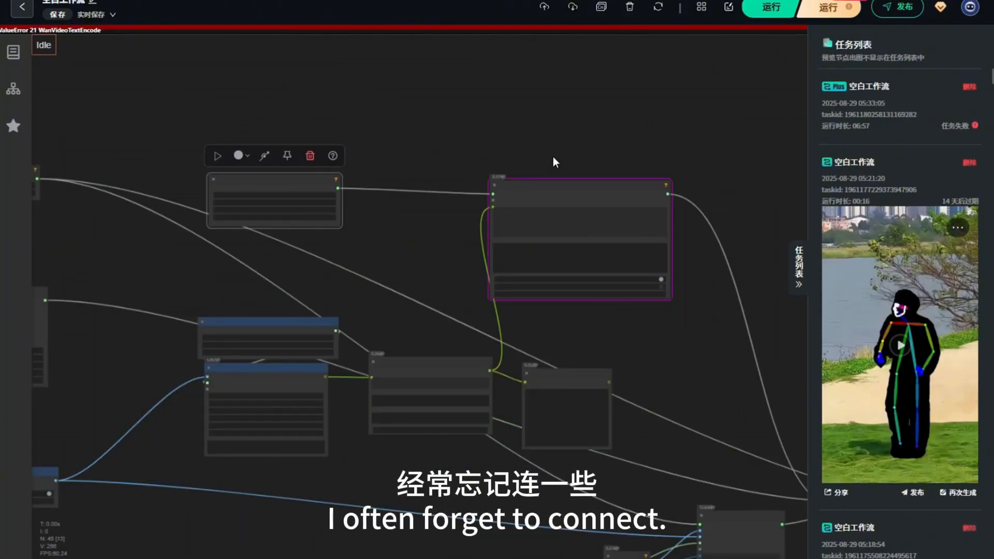
pyautogui.scroll(-3, 553, 156)
pyautogui.moveTo(339, 176); pyautogui.dragTo(129, 202)
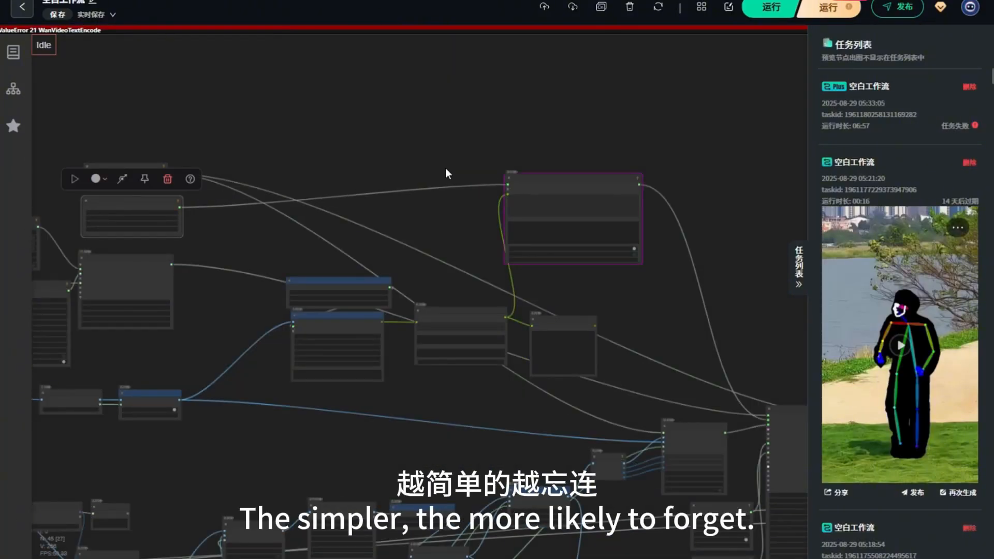
pyautogui.click(654, 123)
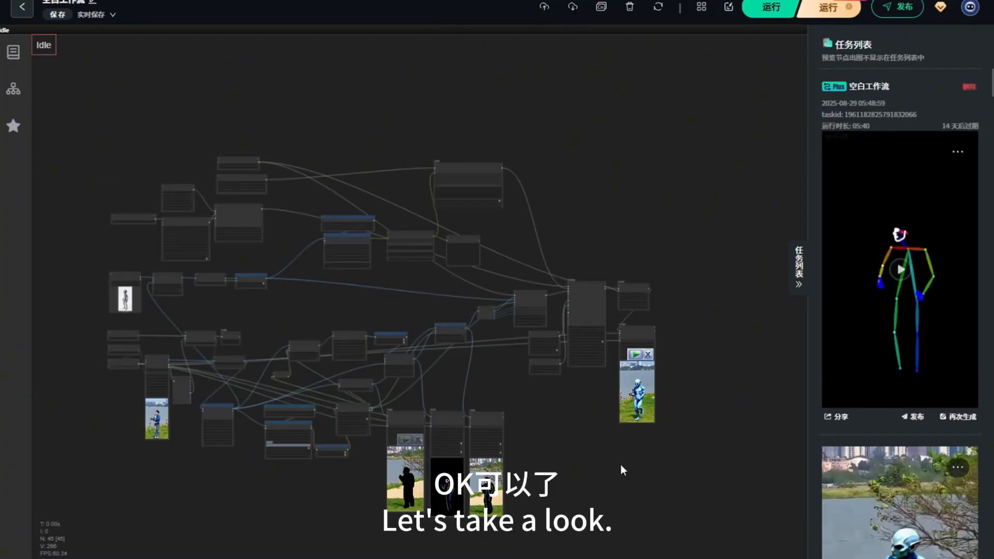
# - Examine the generated character replacement video in the final 合并为视频 preview
pyautogui.scroll(5, 620, 463)
pyautogui.scroll(6, 703, 351)
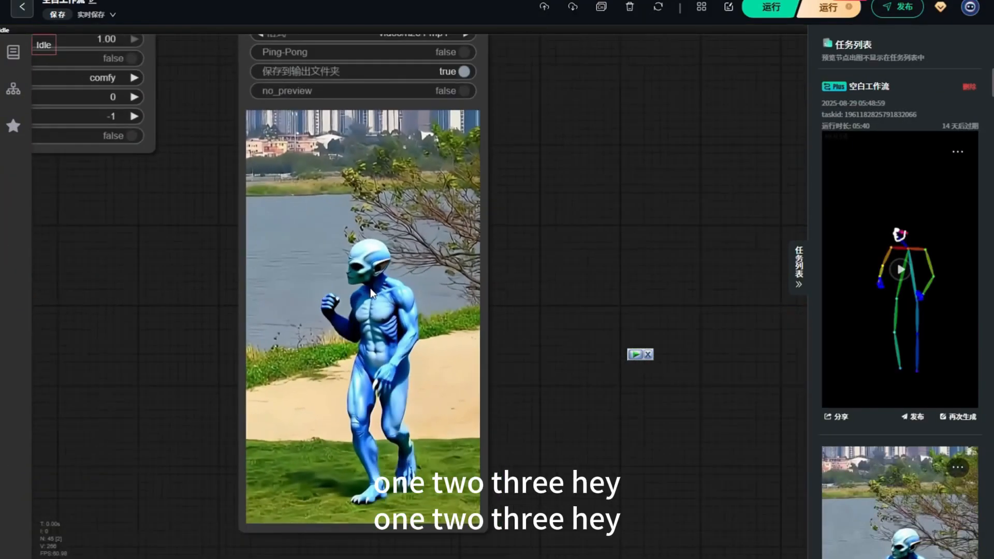
pyautogui.scroll(2, 352, 362)
pyautogui.scroll(-2, 346, 373)
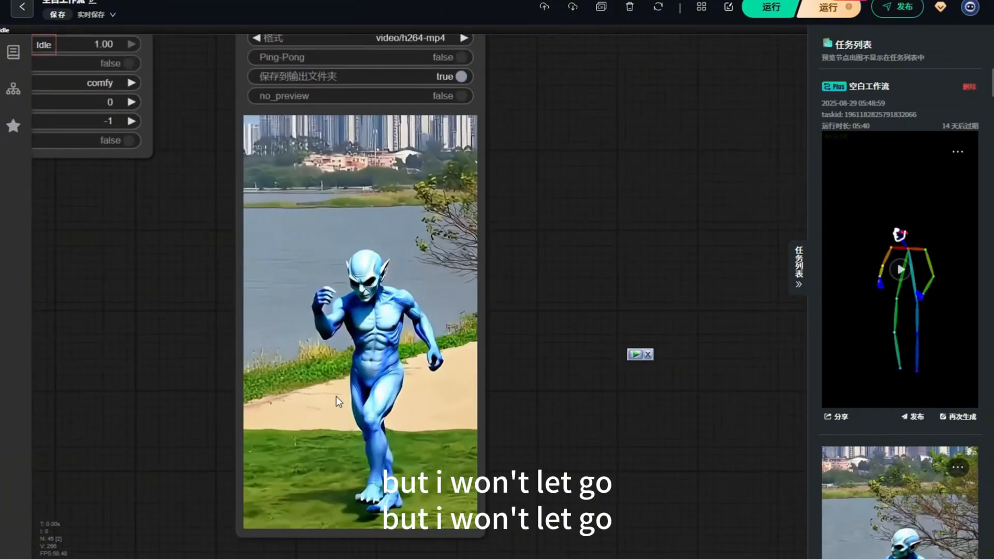
pyautogui.scroll(3, 337, 396)
pyautogui.scroll(-1, 336, 384)
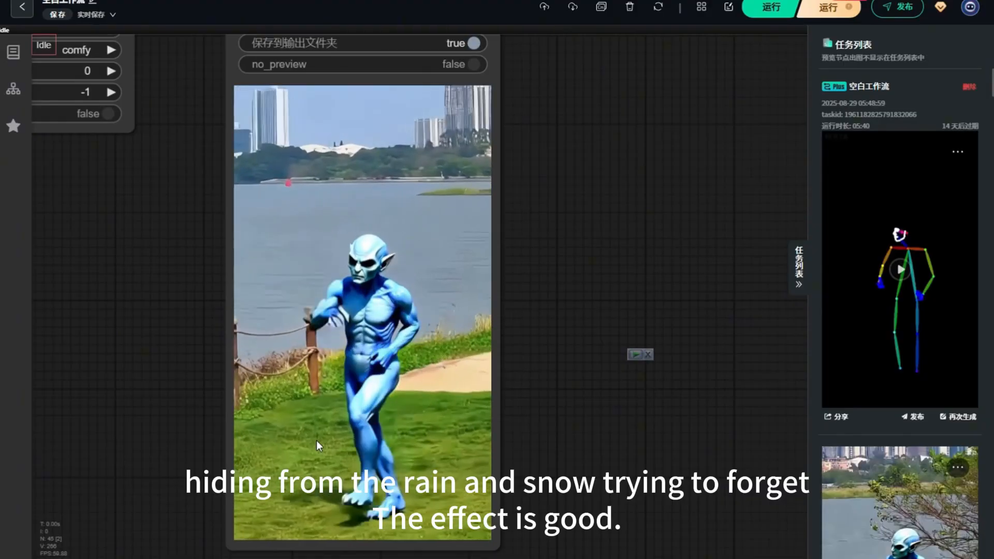
# - Collapse the task list and view the complete workflow from the reference image and source video to the final result
pyautogui.scroll(-8, 624, 299)
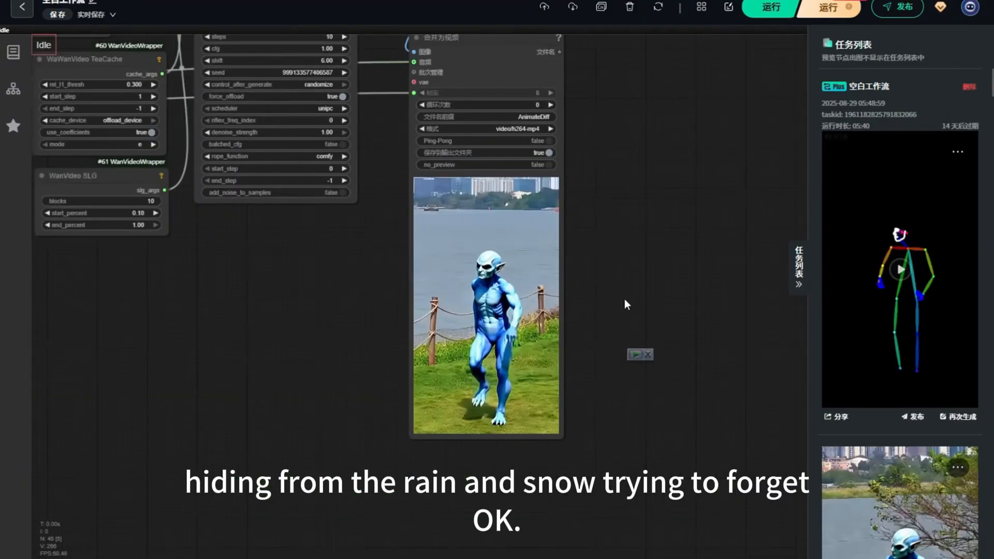
pyautogui.moveTo(404, 435); pyautogui.dragTo(489, 396)
pyautogui.scroll(-9, 488, 397)
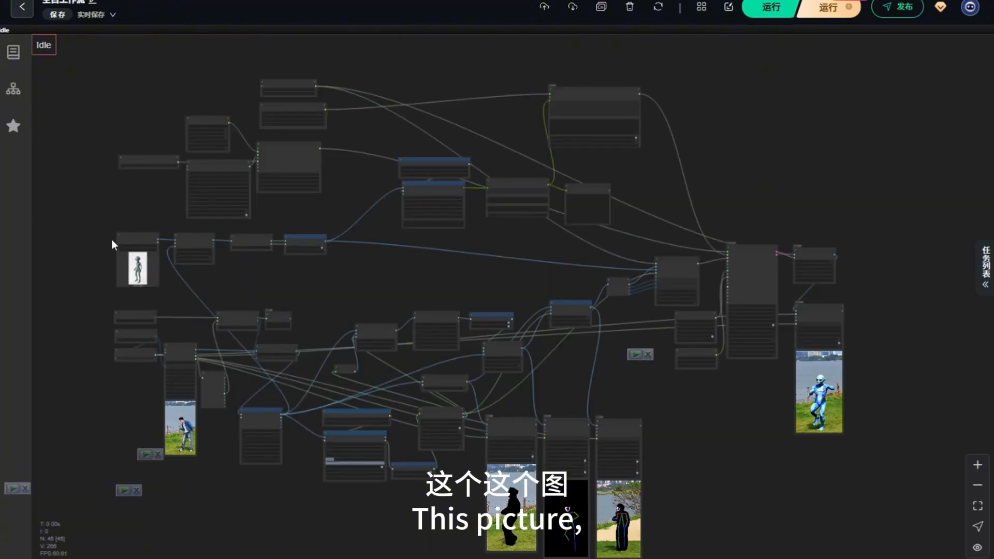
pyautogui.moveTo(125, 192); pyautogui.dragTo(160, 176)
pyautogui.scroll(-1, 160, 176)
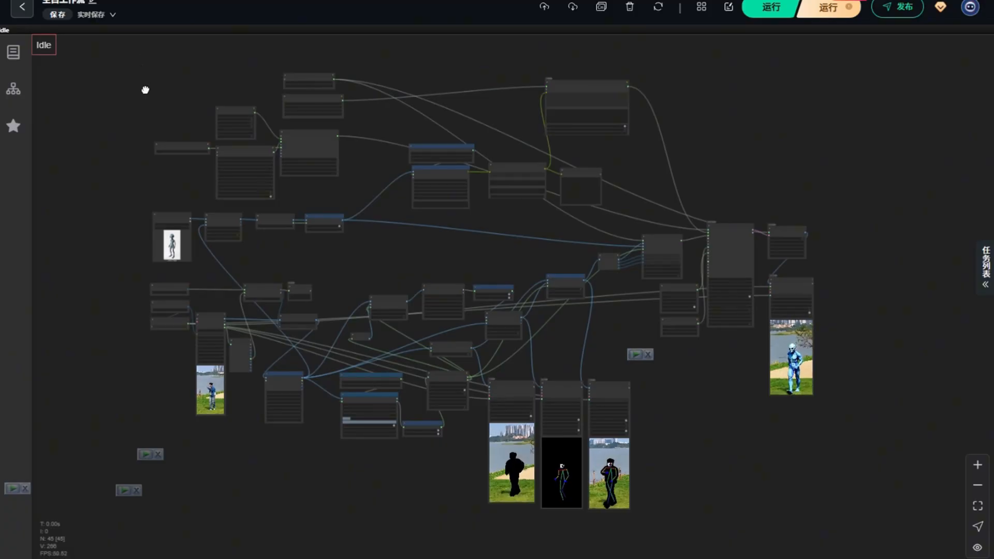
pyautogui.scroll(-4, 140, 228)
pyautogui.scroll(4, 136, 235)
pyautogui.scroll(3, 141, 198)
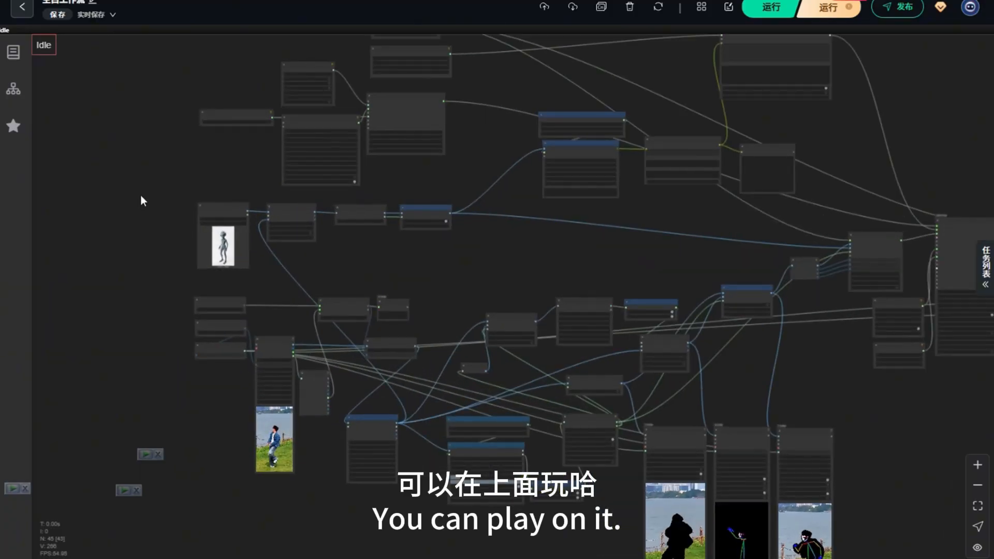
pyautogui.scroll(-3, 141, 197)
pyautogui.scroll(2, 134, 213)
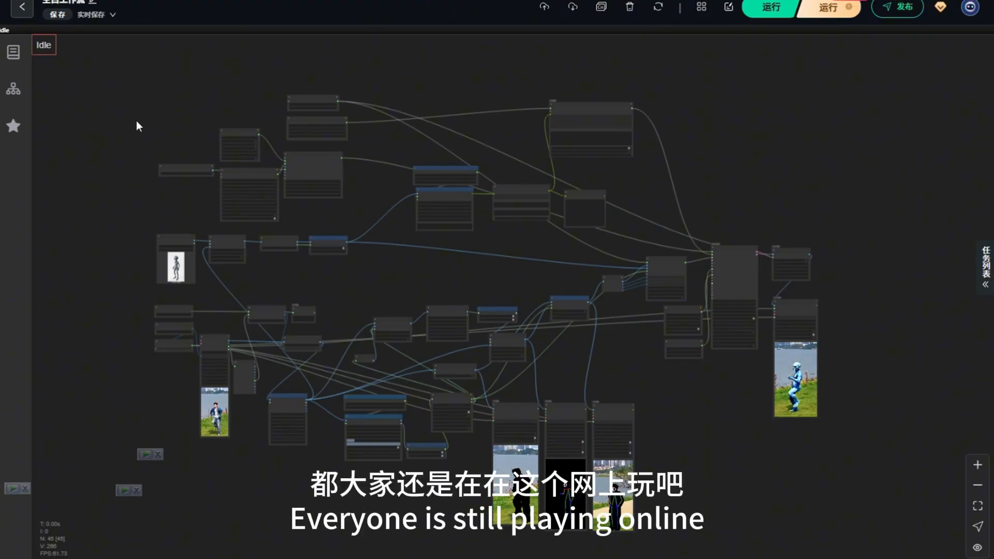
pyautogui.scroll(7, 703, 107)
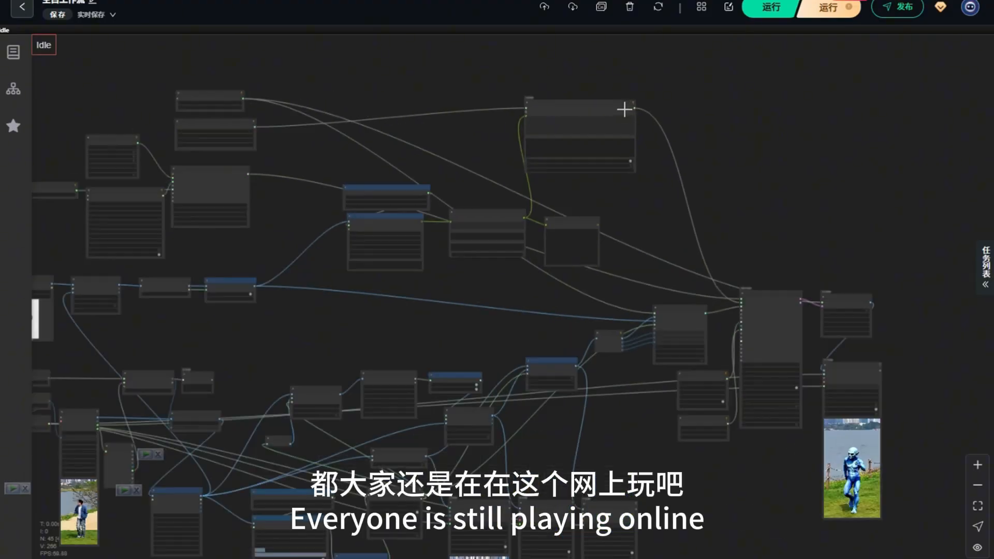
pyautogui.scroll(4, 579, 106)
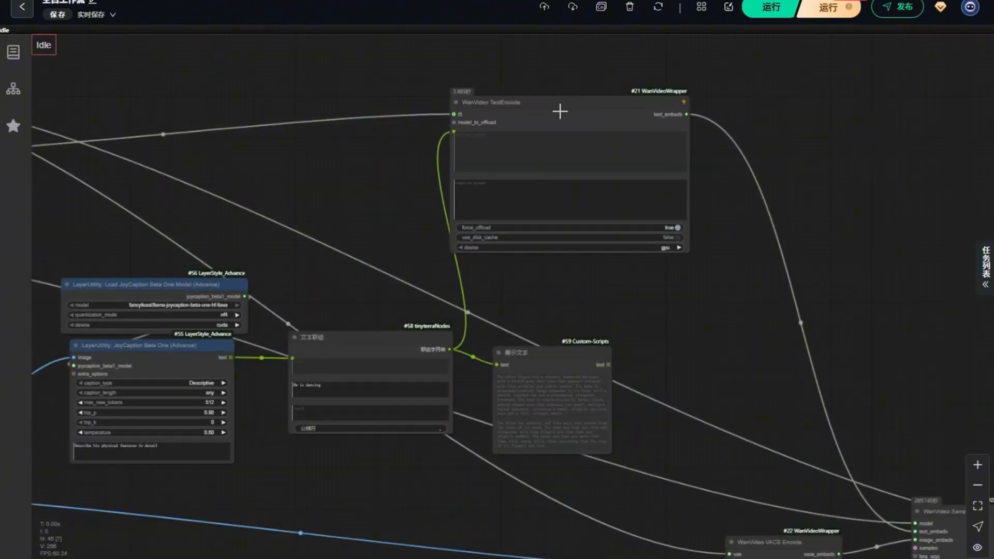
pyautogui.scroll(-6, 541, 160)
pyautogui.scroll(-7, 456, 117)
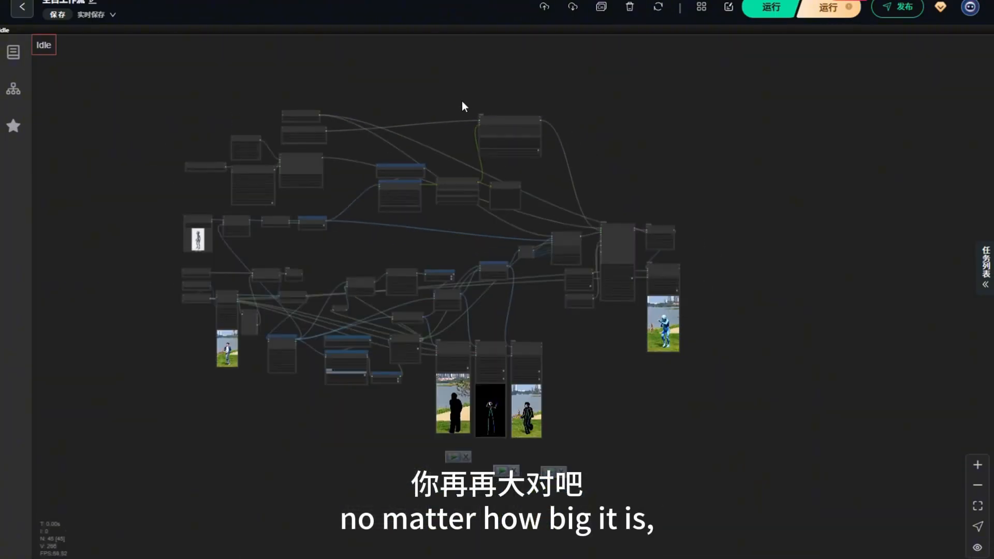
pyautogui.scroll(8, 397, 221)
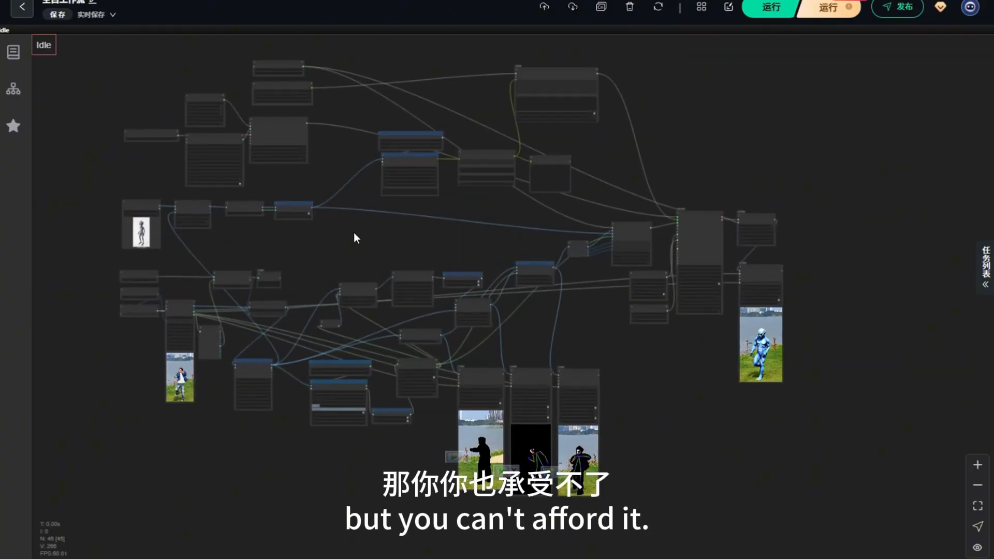
pyautogui.scroll(-4, 410, 224)
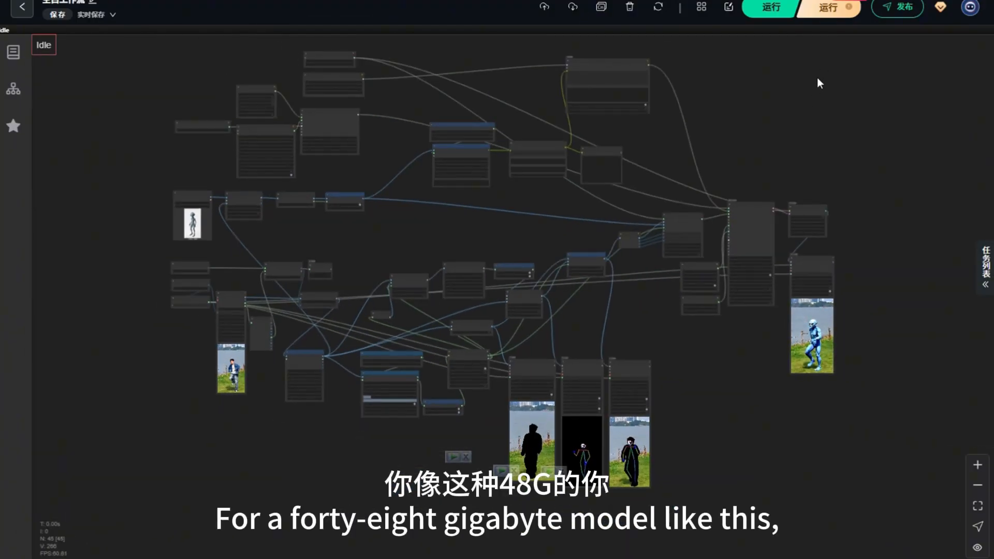
pyautogui.scroll(4, 591, 189)
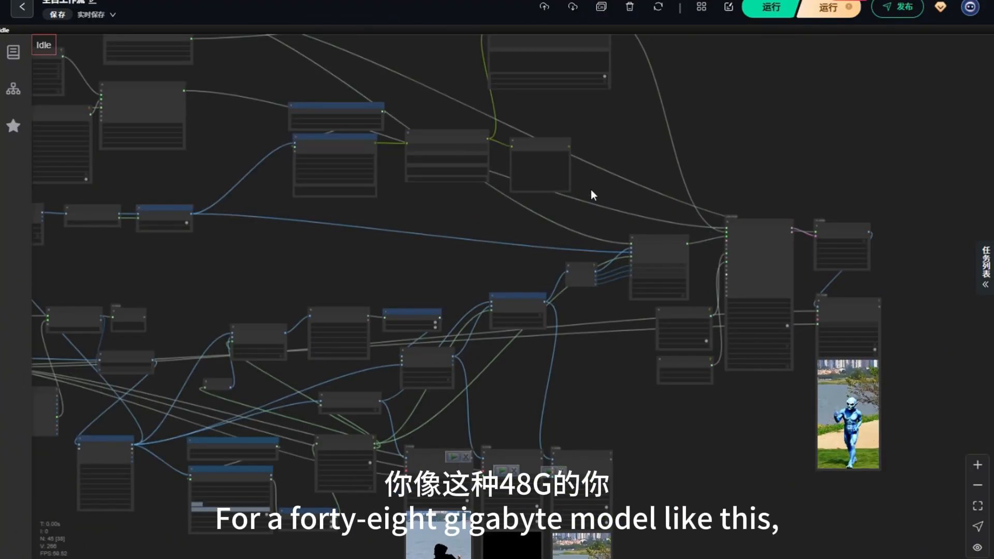
pyautogui.scroll(-2, 440, 278)
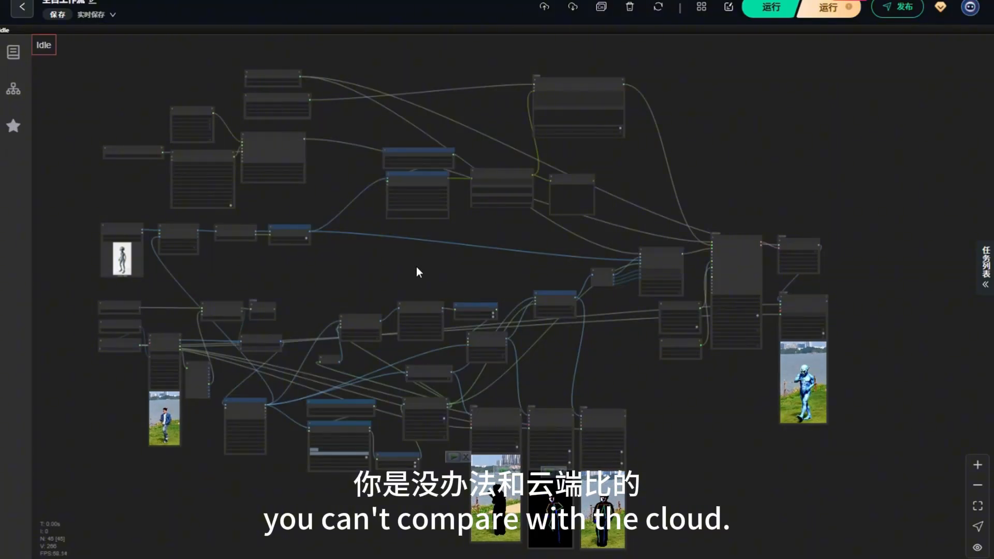
pyautogui.scroll(4, 355, 191)
pyautogui.scroll(-6, 353, 194)
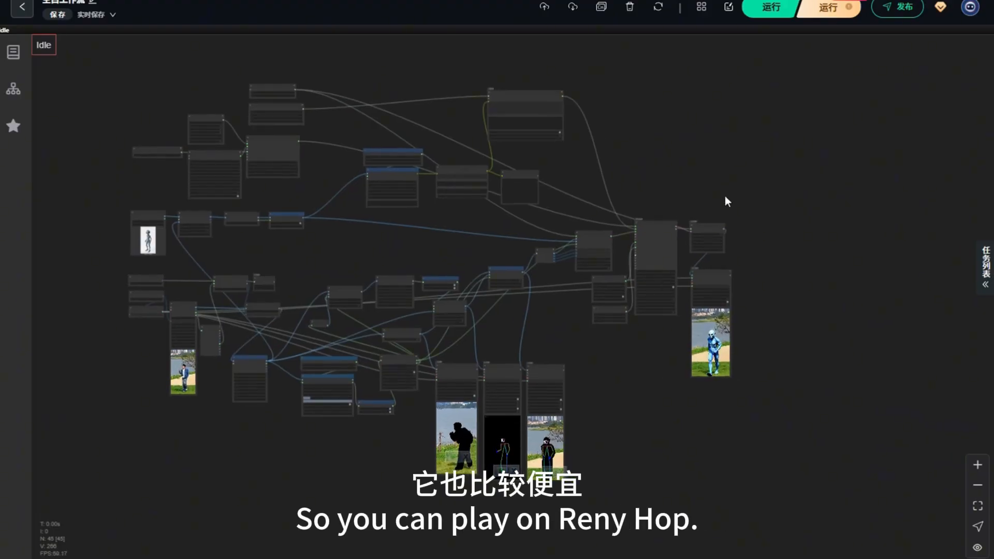
pyautogui.scroll(3, 505, 328)
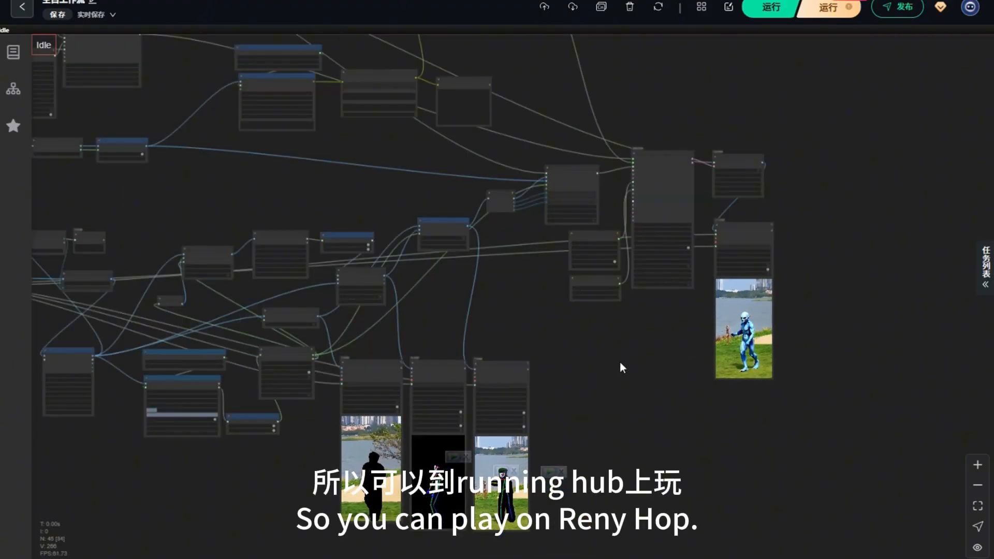
pyautogui.scroll(-3, 620, 362)
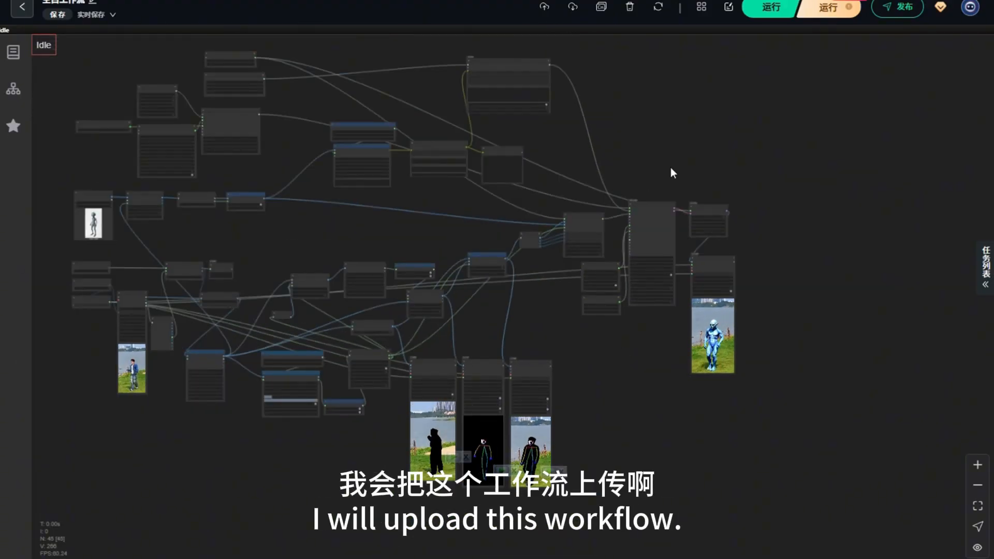
pyautogui.scroll(4, 671, 164)
pyautogui.scroll(-5, 671, 162)
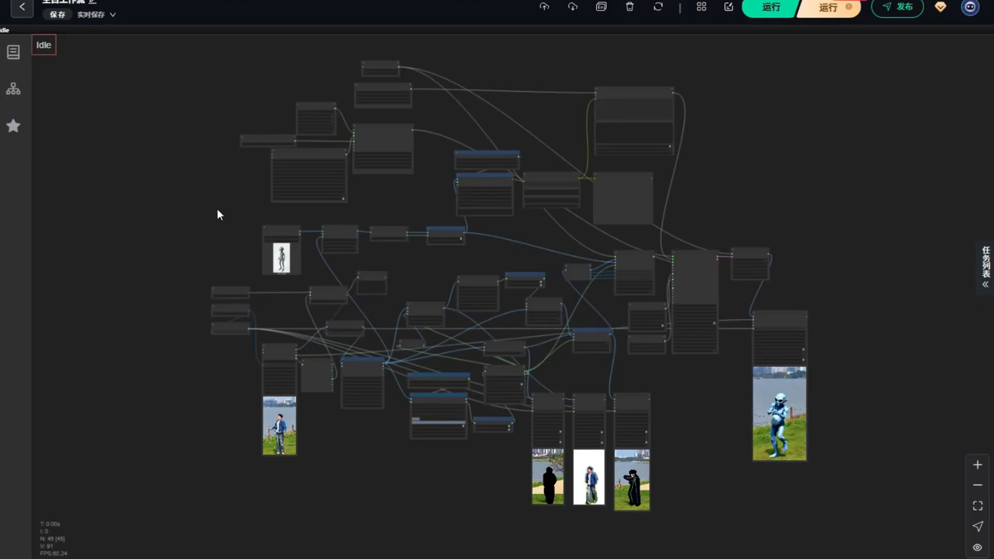
# - Examine the dancing source clip in the Load Video node and the alien reference picture in the Load Image node
pyautogui.moveTo(195, 220); pyautogui.dragTo(219, 155)
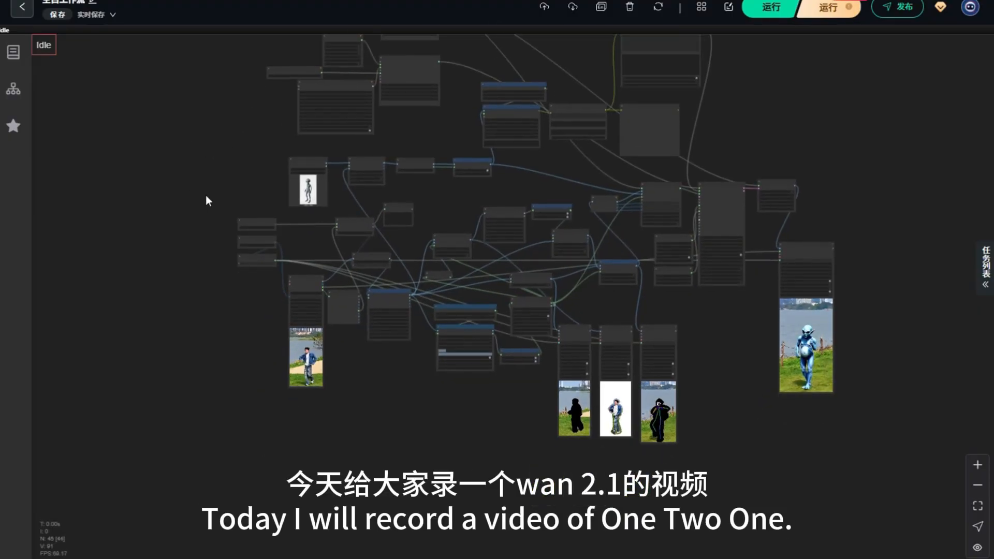
pyautogui.scroll(6, 190, 236)
pyautogui.moveTo(242, 318); pyautogui.dragTo(180, 273)
pyautogui.scroll(5, 184, 155)
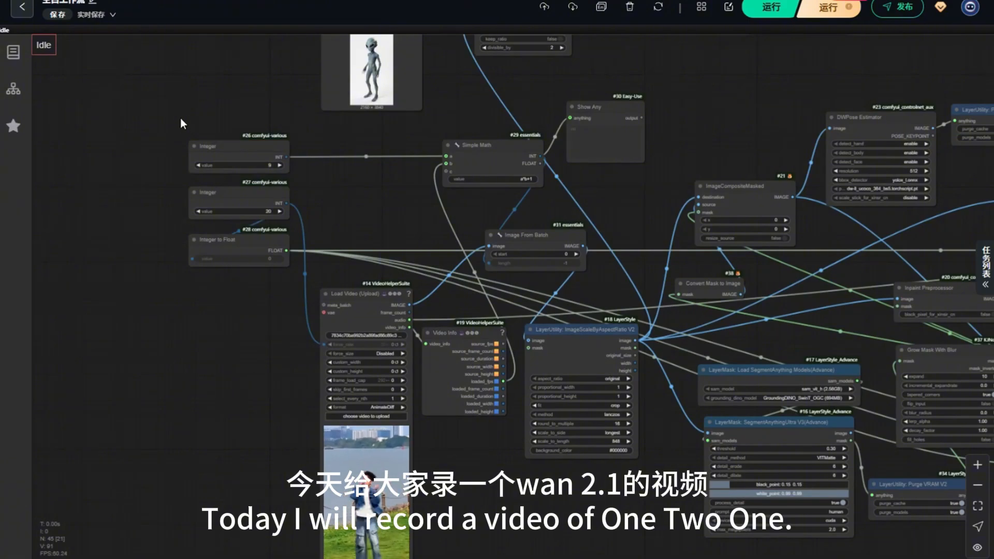
pyautogui.moveTo(258, 404); pyautogui.dragTo(183, 198)
pyautogui.scroll(5, 337, 412)
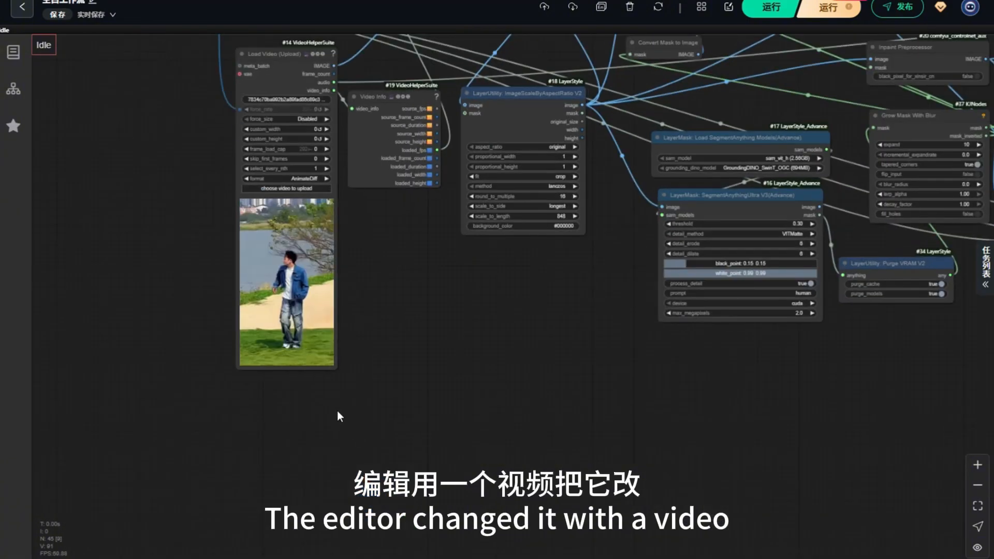
pyautogui.moveTo(273, 397); pyautogui.dragTo(407, 461)
pyautogui.scroll(1, 296, 447)
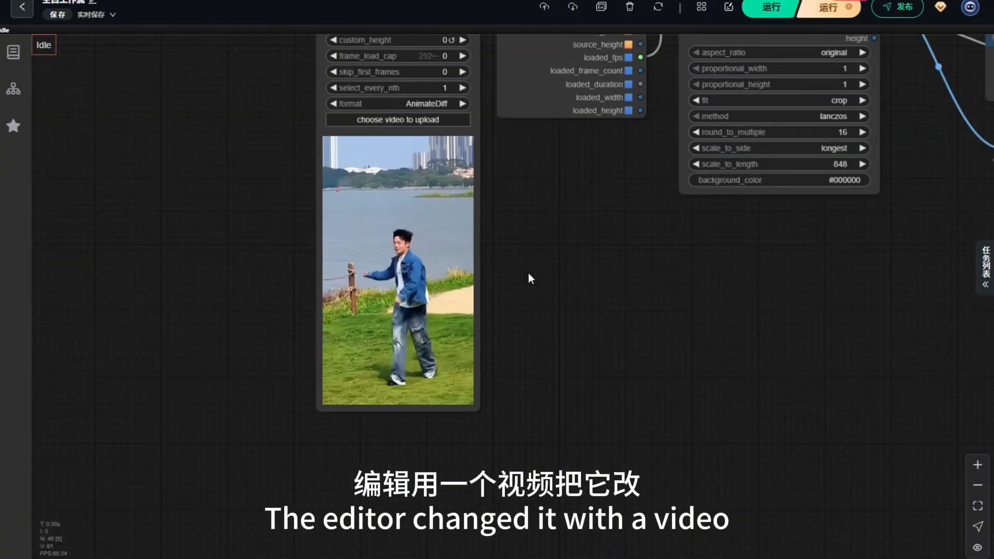
pyautogui.scroll(4, 411, 238)
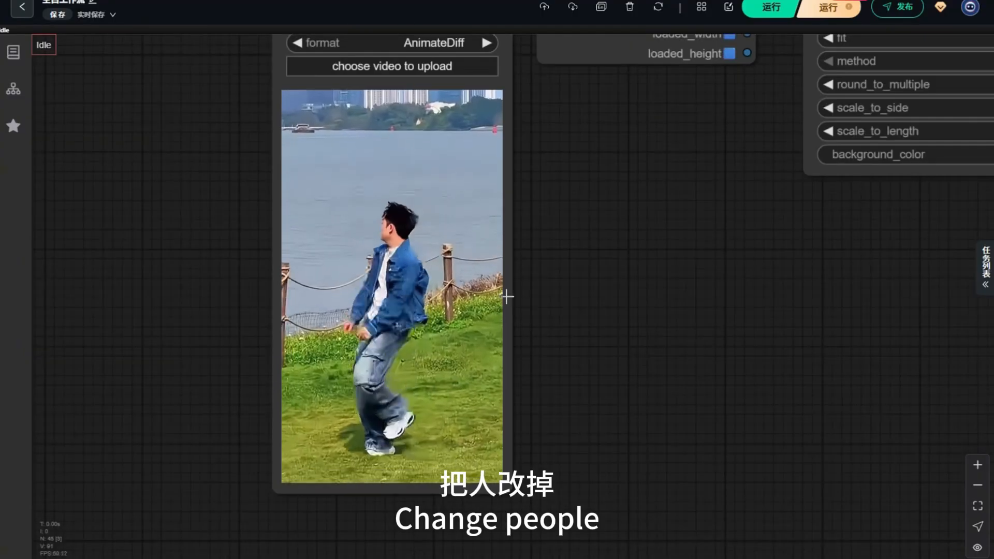
pyautogui.scroll(-3, 570, 294)
pyautogui.moveTo(283, 280); pyautogui.dragTo(300, 365)
pyautogui.scroll(-5, 277, 318)
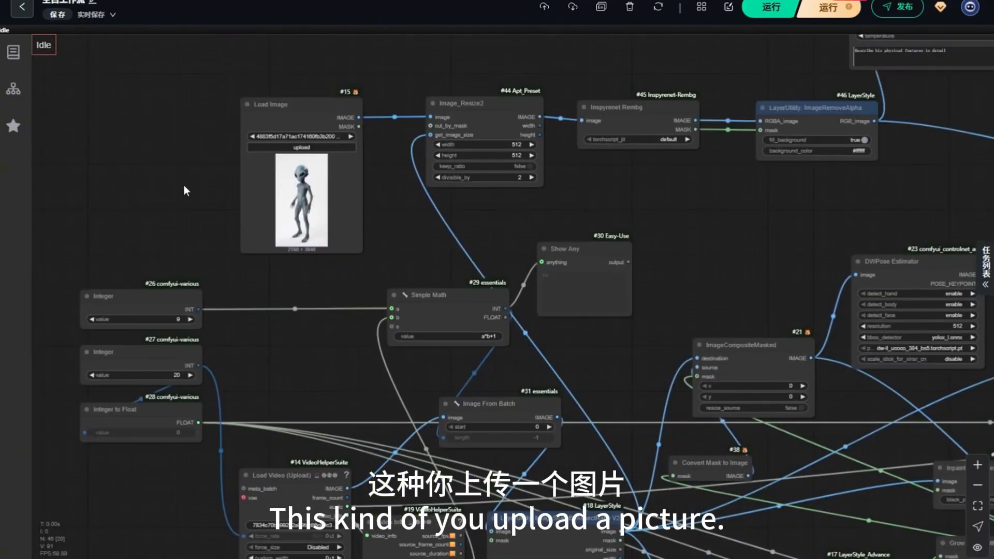
# - Compare the alien reference image and source clip with the generated video in the final output preview
pyautogui.scroll(-3, 209, 98)
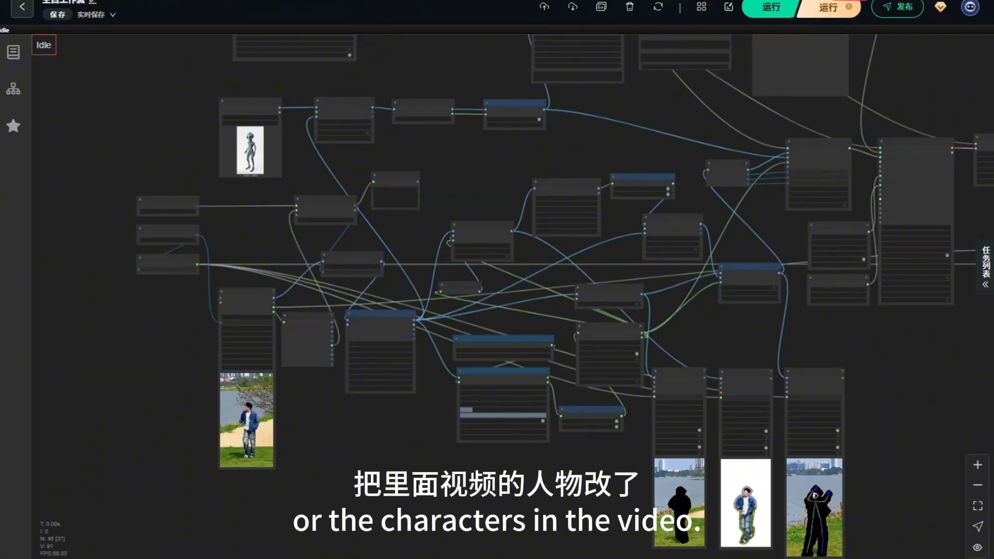
pyautogui.moveTo(402, 475); pyautogui.dragTo(364, 441)
pyautogui.scroll(-4, 334, 397)
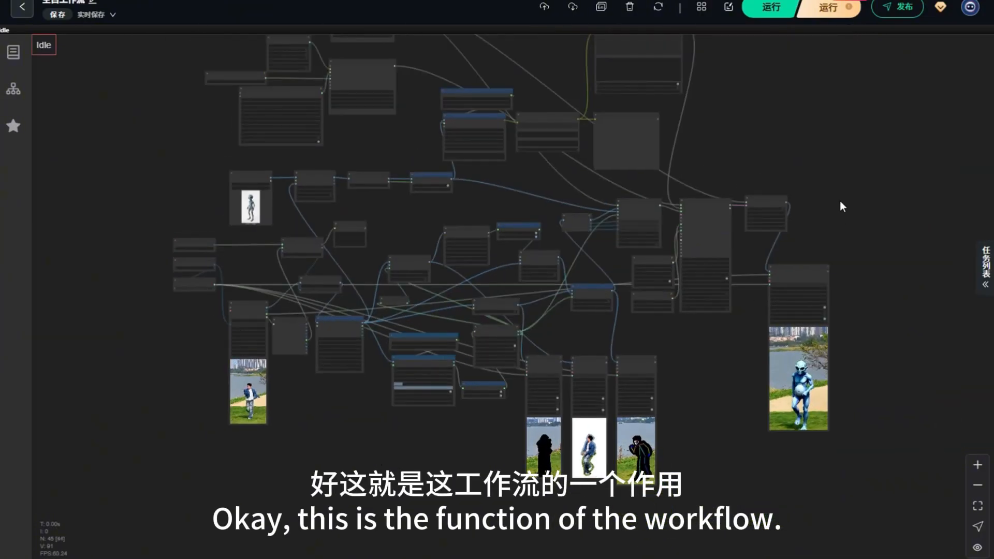
pyautogui.moveTo(839, 201)
pyautogui.mouseDown()
pyautogui.moveTo(816, 226)
pyautogui.moveTo(820, 212)
pyautogui.moveTo(831, 213)
pyautogui.moveTo(832, 191)
pyautogui.mouseUp()
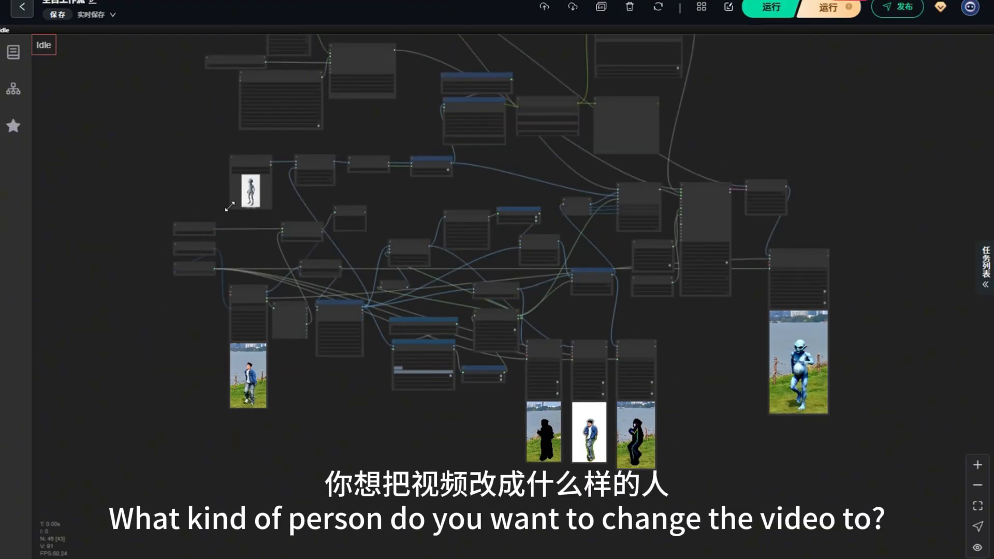
pyautogui.scroll(8, 253, 176)
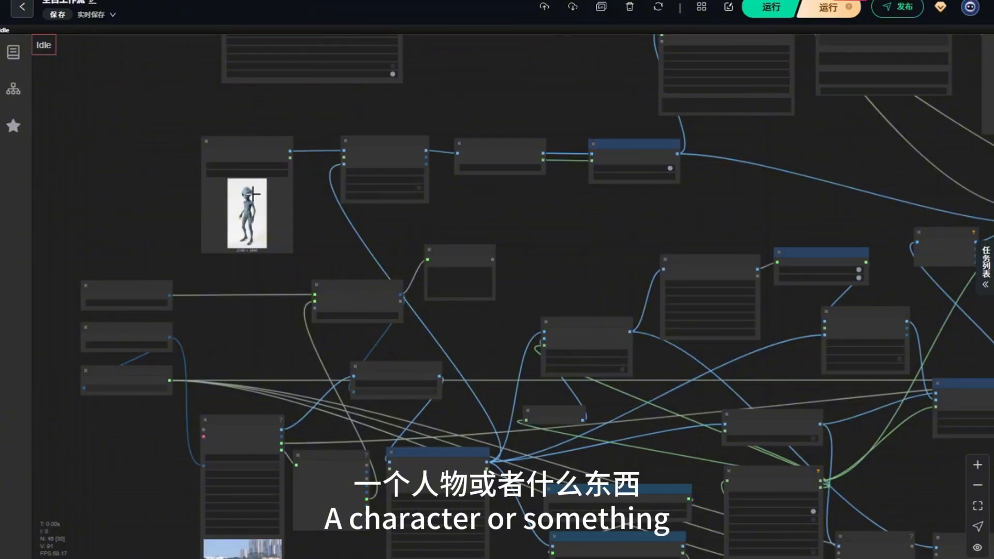
pyautogui.scroll(-10, 215, 101)
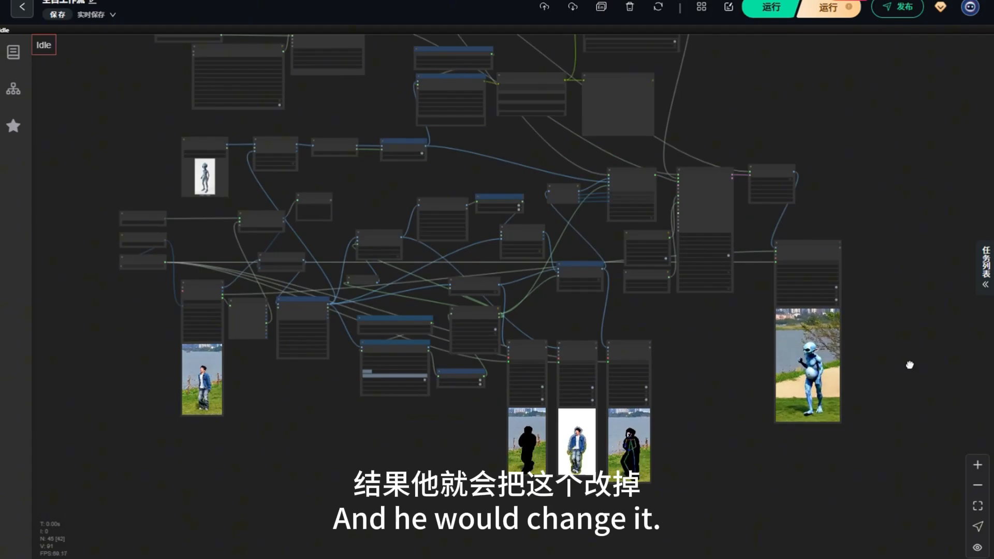
pyautogui.scroll(15, 907, 362)
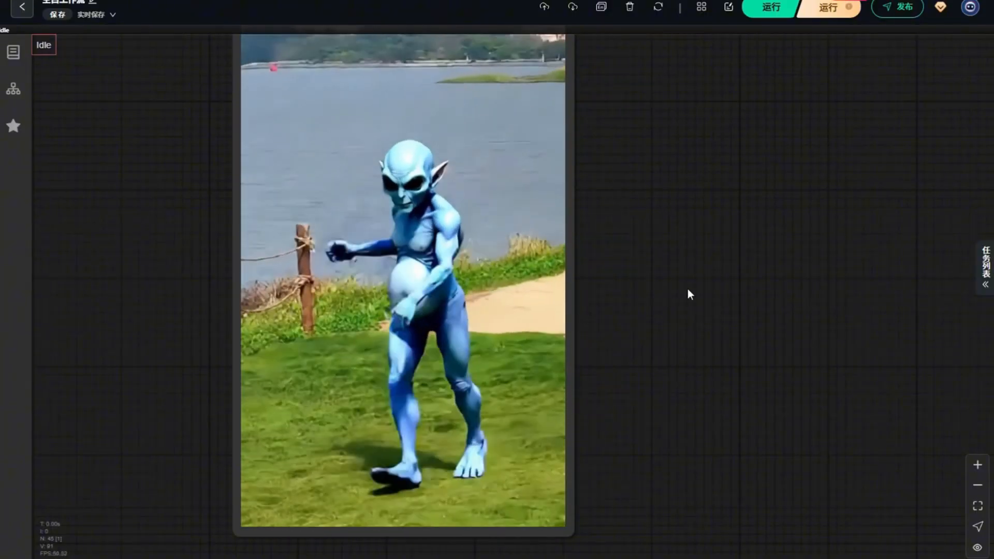
pyautogui.scroll(-5, 723, 293)
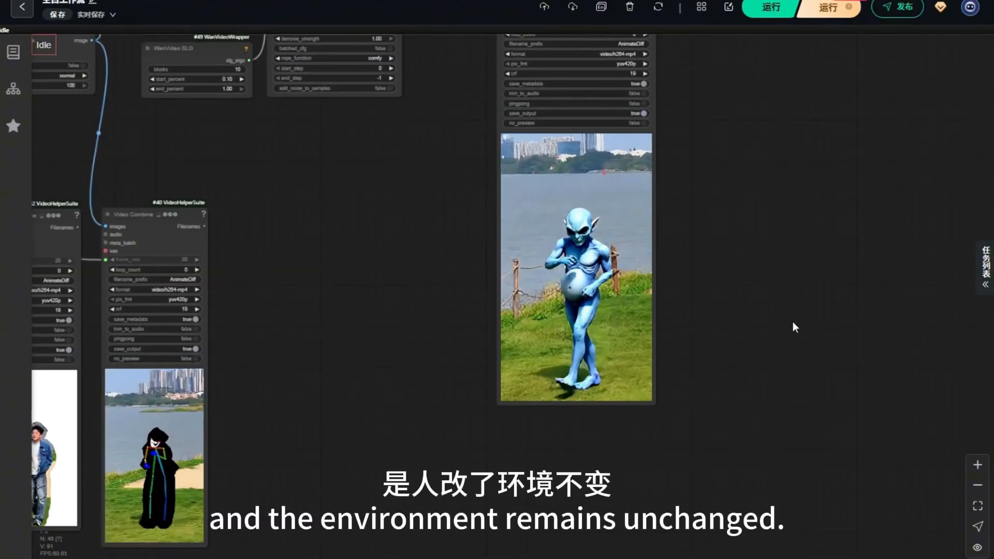
pyautogui.scroll(-5, 776, 280)
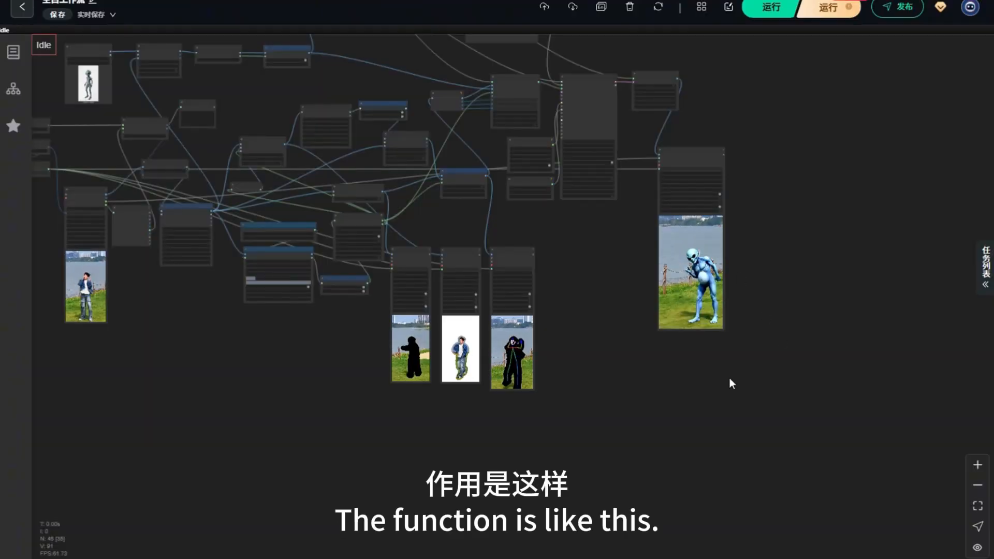
pyautogui.moveTo(173, 189); pyautogui.dragTo(270, 232)
pyautogui.scroll(4, 226, 234)
pyautogui.scroll(-7, 252, 366)
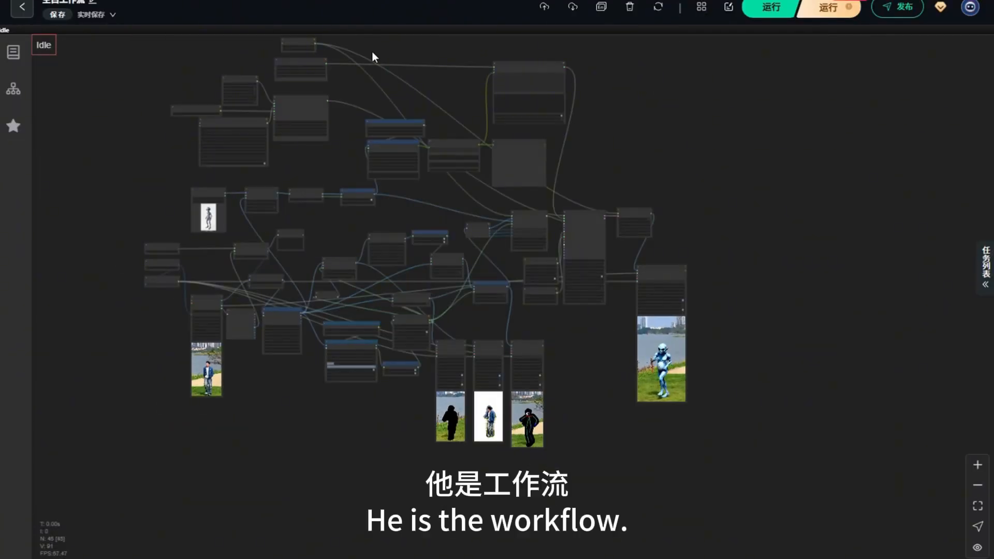
# - Examine the models chosen in WanVideo Model Loader, Lora Select Multi and VACE Module Select
pyautogui.moveTo(341, 163); pyautogui.dragTo(361, 186)
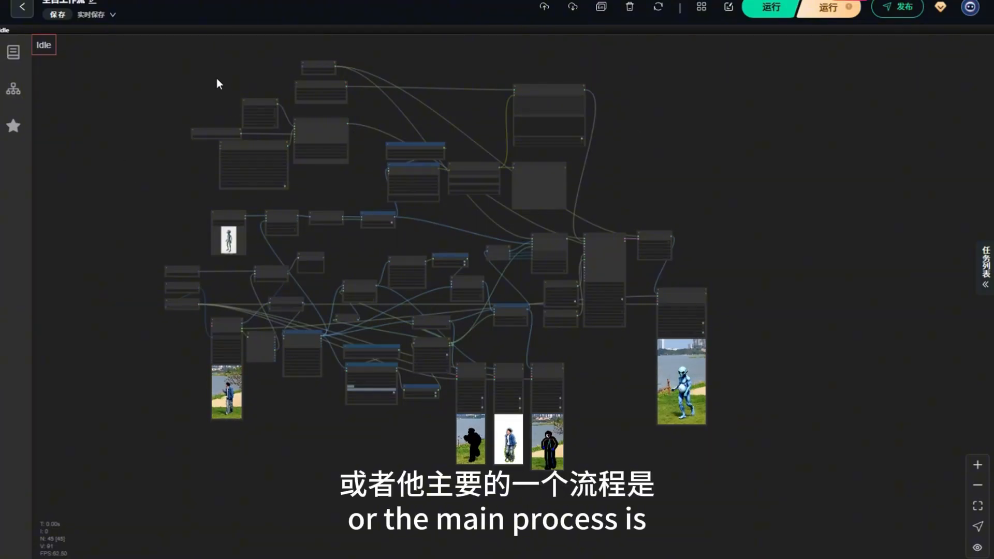
pyautogui.scroll(15, 253, 139)
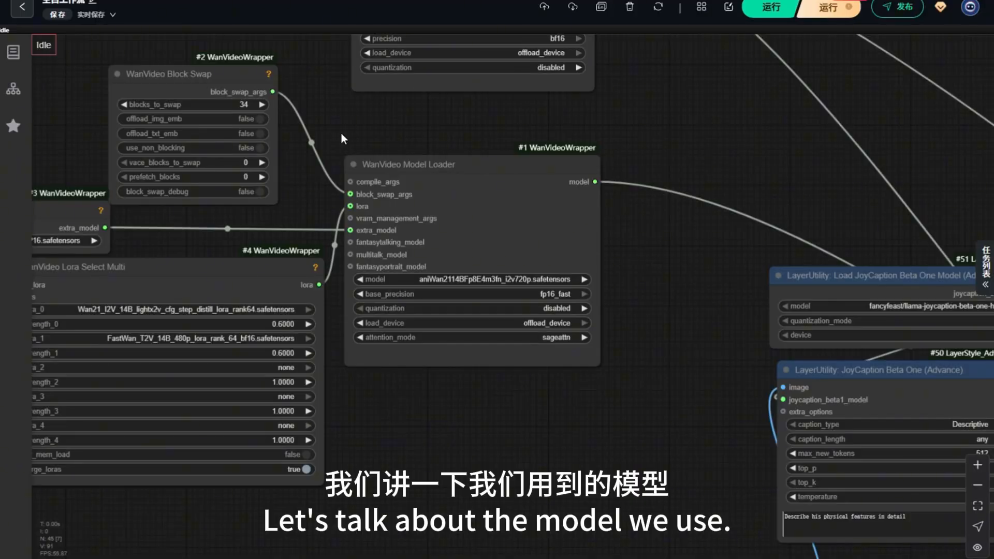
pyautogui.moveTo(334, 111); pyautogui.dragTo(325, 66)
pyautogui.scroll(3, 429, 337)
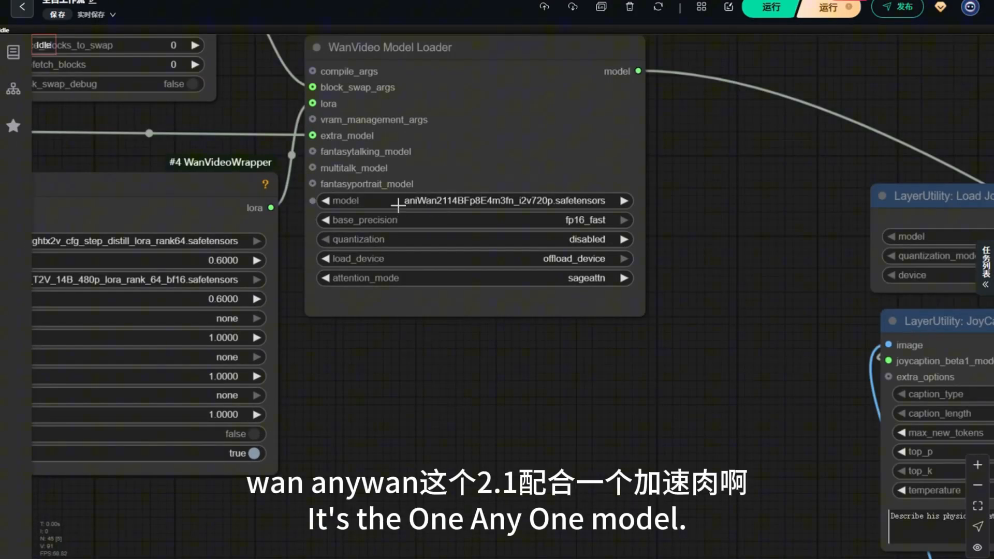
pyautogui.scroll(-5, 487, 197)
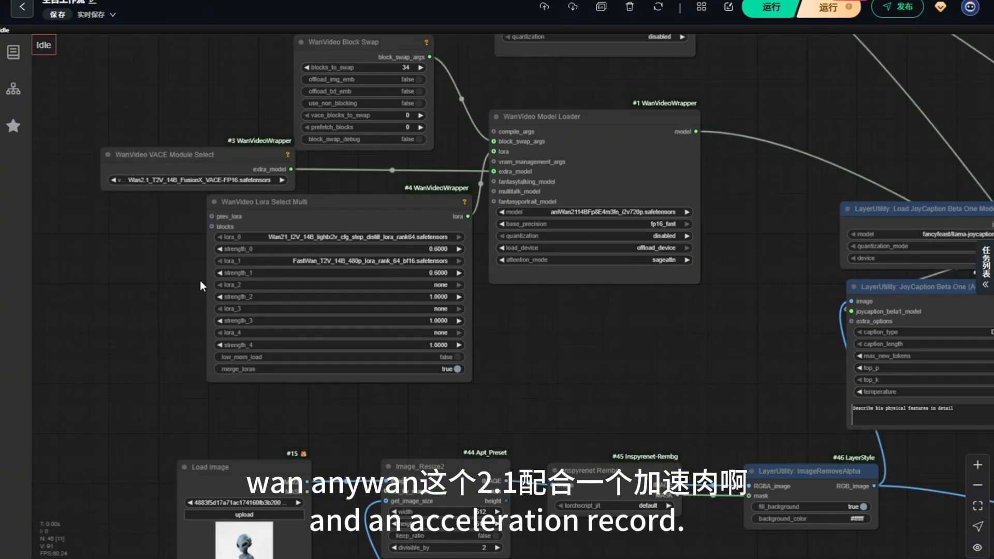
pyautogui.scroll(3, 124, 207)
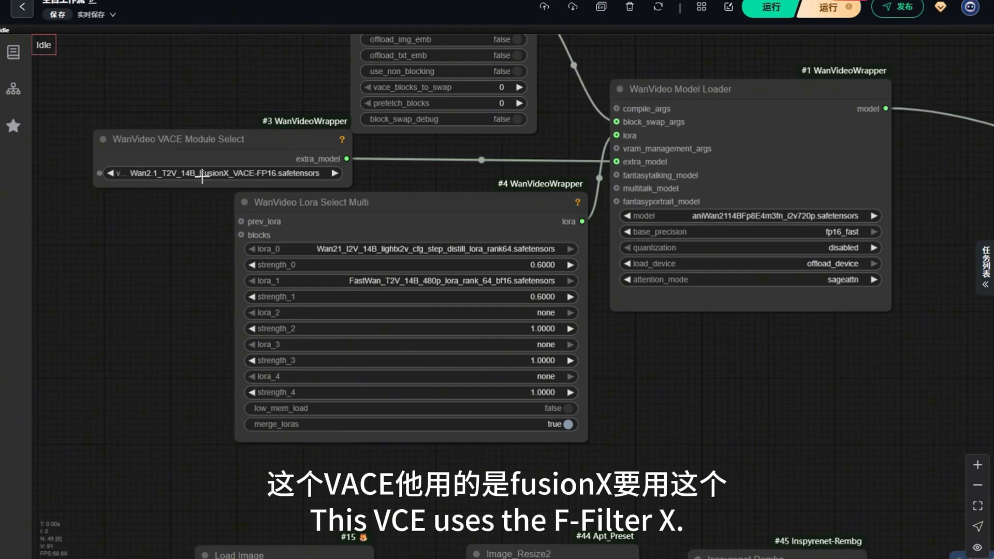
# - Shift the WanVideo Block Swap node slightly up and closer to the WanVideo Model Loader
pyautogui.scroll(-5, 141, 187)
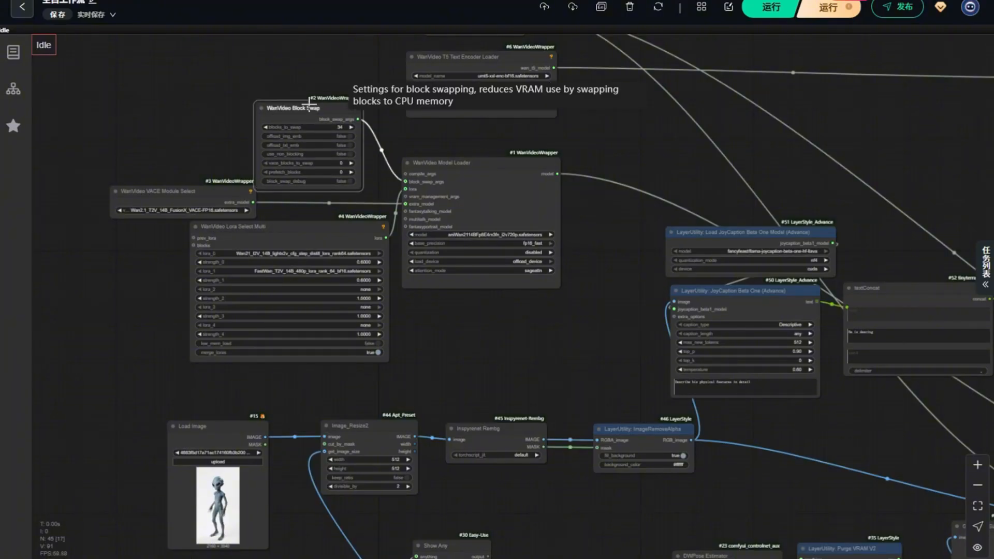
pyautogui.moveTo(313, 106); pyautogui.dragTo(323, 96)
pyautogui.scroll(-6, 141, 183)
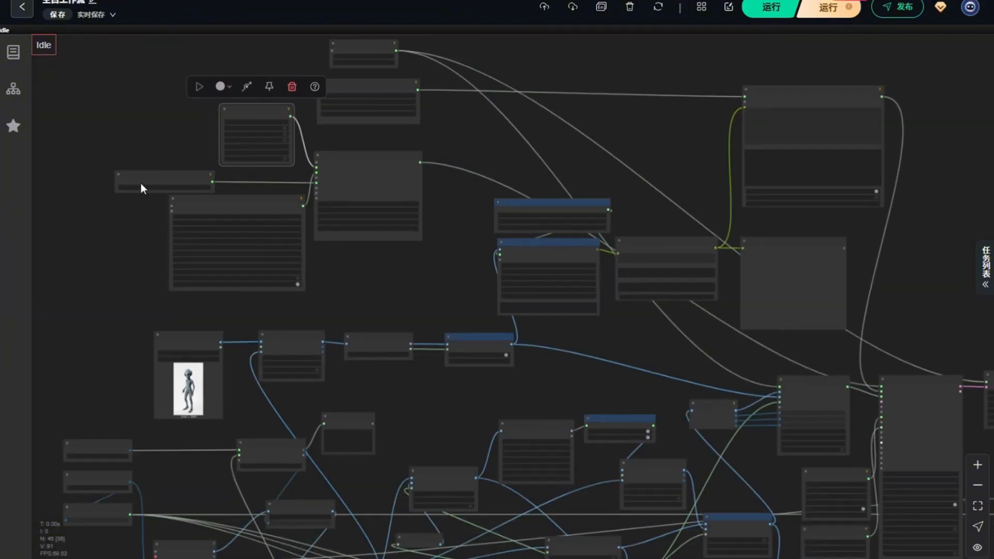
pyautogui.scroll(5, 297, 102)
pyautogui.scroll(-7, 299, 103)
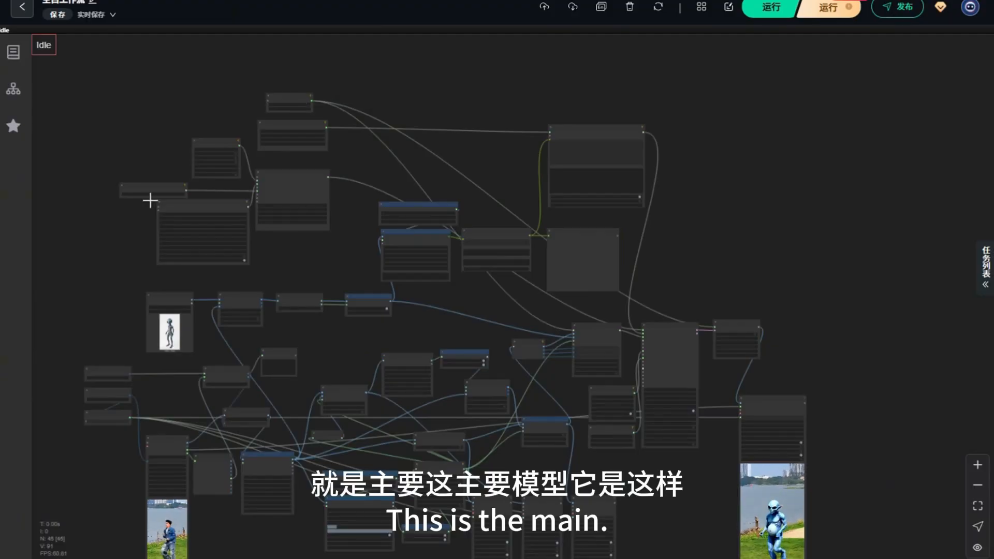
pyautogui.scroll(-5, 278, 193)
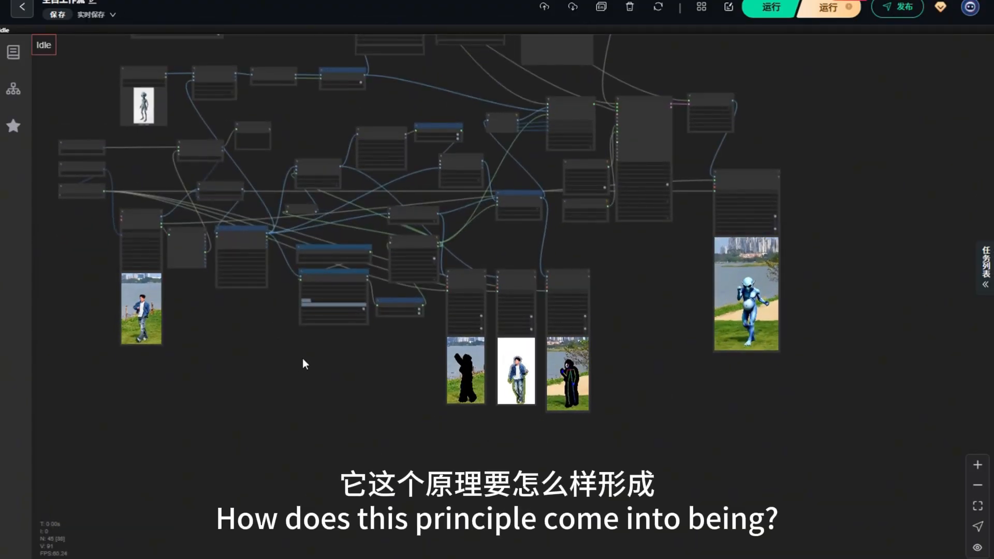
# - Examine the blacked-out, cut-out and skeleton preview videos in the three Video Combine nodes
pyautogui.scroll(4, 283, 343)
pyautogui.moveTo(284, 344); pyautogui.dragTo(198, 306)
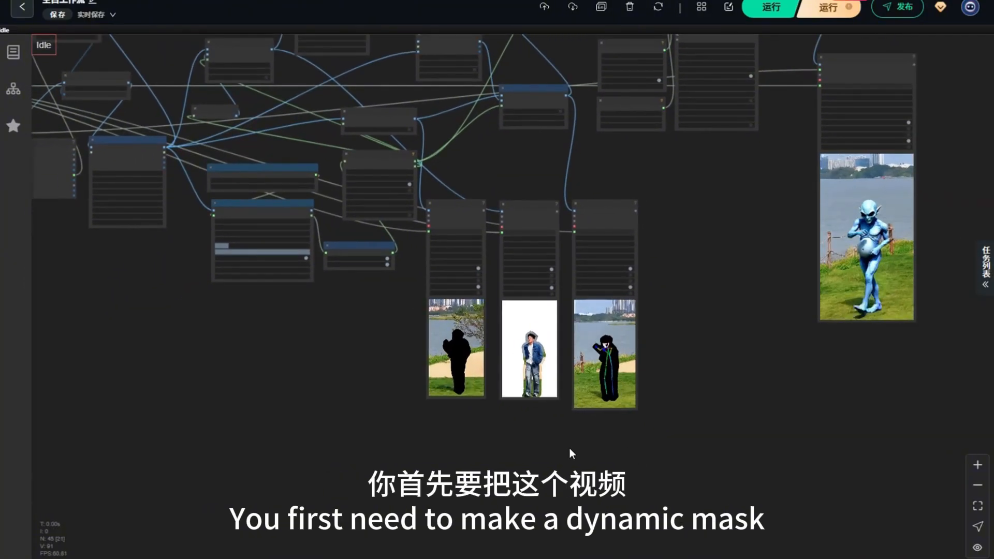
pyautogui.scroll(4, 568, 447)
pyautogui.moveTo(504, 419); pyautogui.dragTo(541, 439)
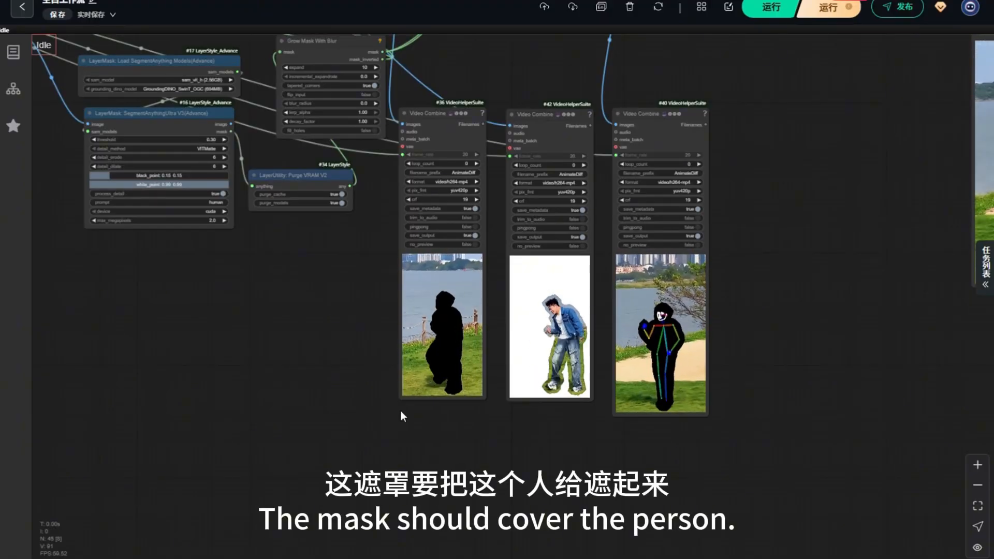
pyautogui.moveTo(793, 345); pyautogui.dragTo(639, 343)
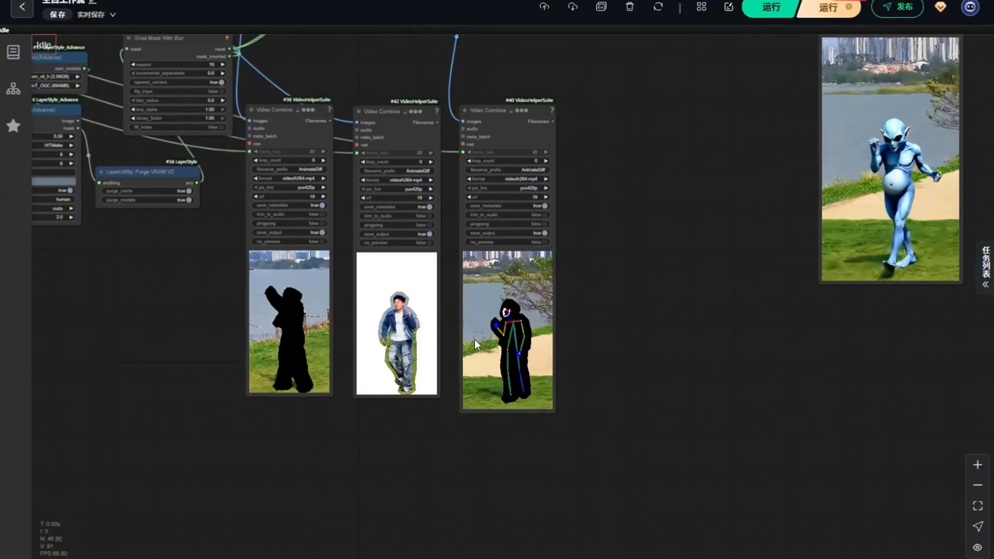
pyautogui.click(493, 339)
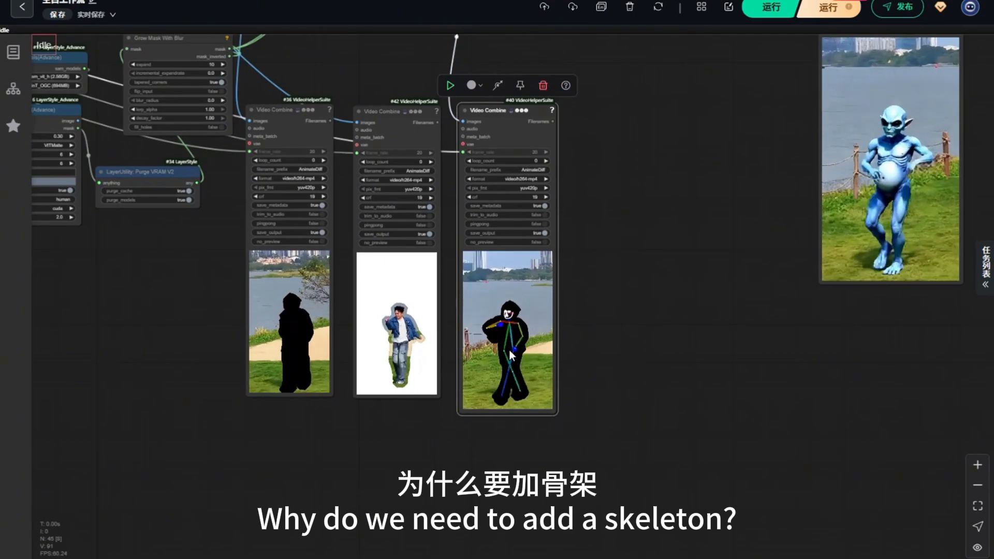
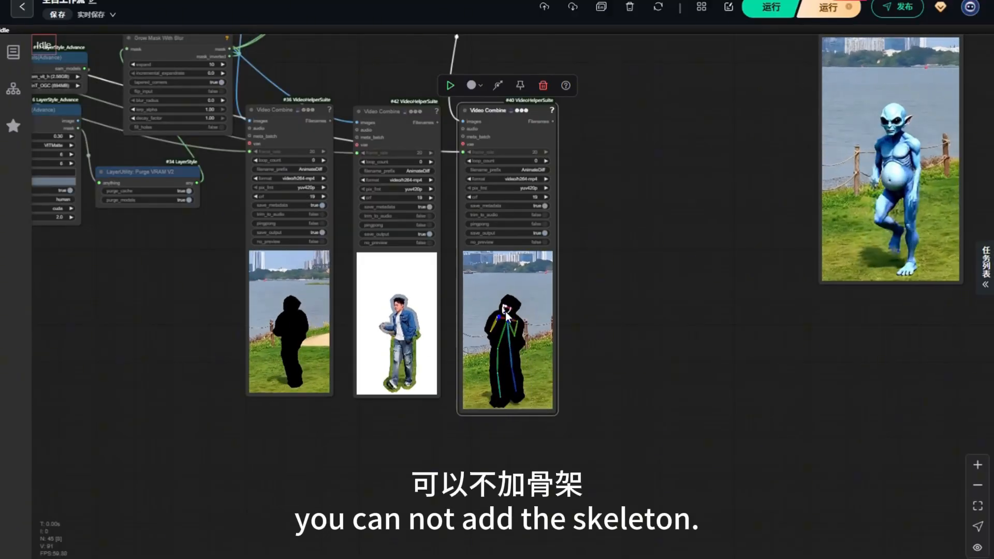
pyautogui.scroll(-1, 505, 312)
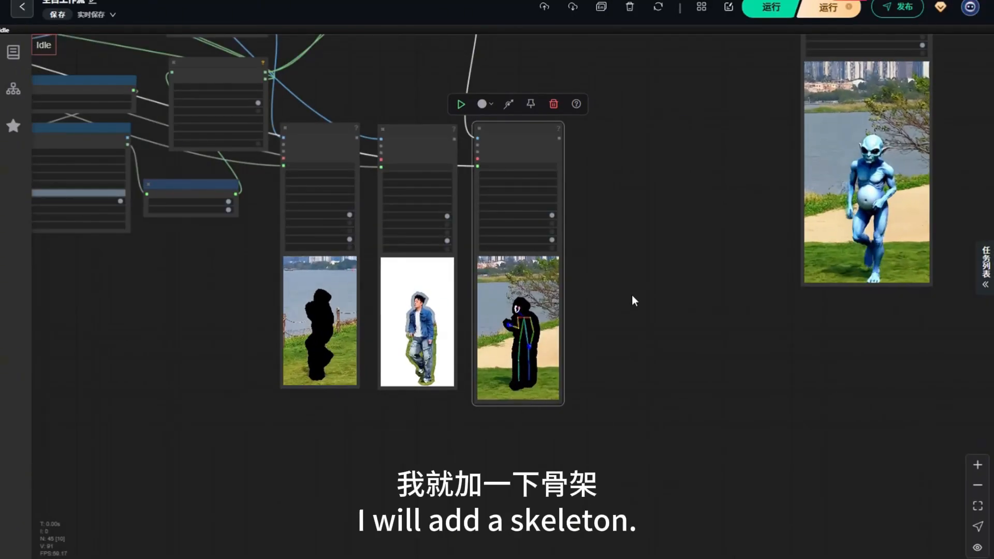
# - Examine the SegmentAnything model loader and SegmentAnythingUltra V3 settings that build the dynamic mask of the person
pyautogui.scroll(-5, 651, 321)
pyautogui.scroll(3, 259, 300)
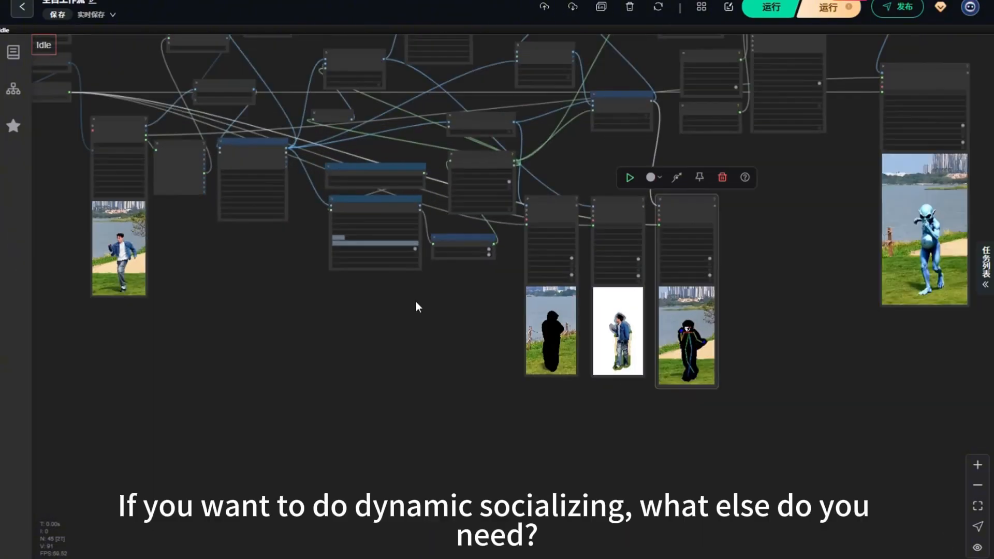
pyautogui.moveTo(417, 306); pyautogui.dragTo(389, 350)
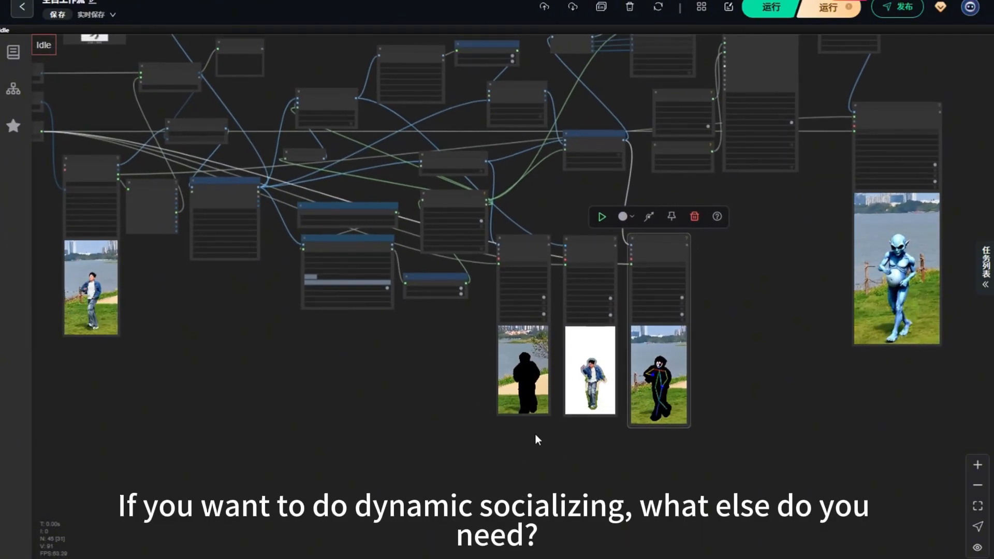
pyautogui.moveTo(385, 344); pyautogui.dragTo(377, 388)
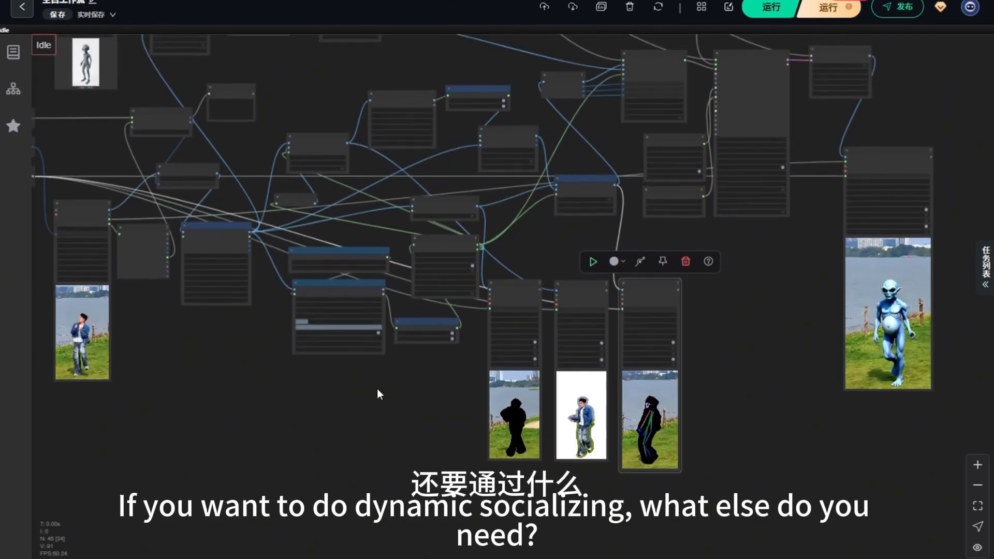
pyautogui.scroll(7, 377, 388)
pyautogui.moveTo(156, 329); pyautogui.dragTo(221, 348)
pyautogui.scroll(4, 262, 258)
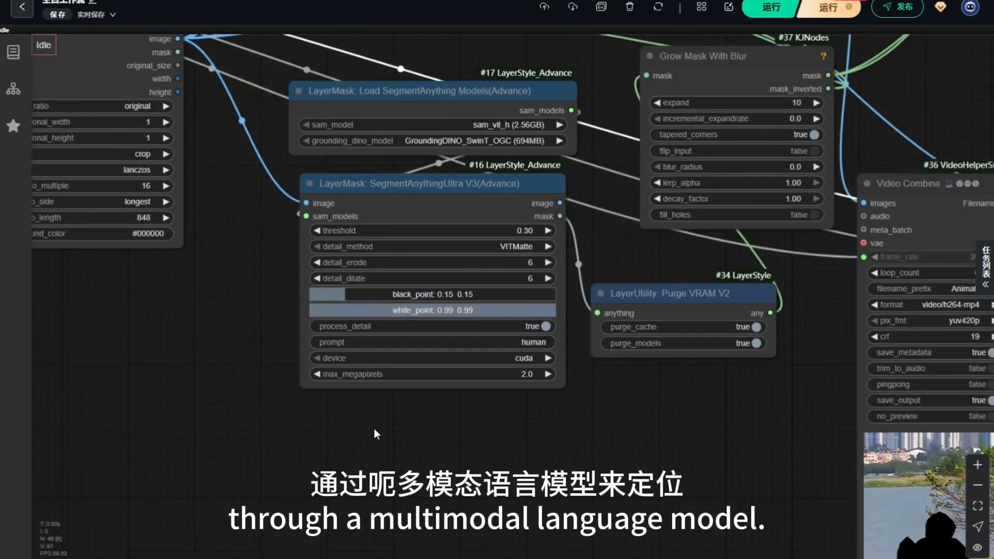
pyautogui.scroll(-7, 245, 312)
pyautogui.moveTo(462, 416); pyautogui.dragTo(456, 357)
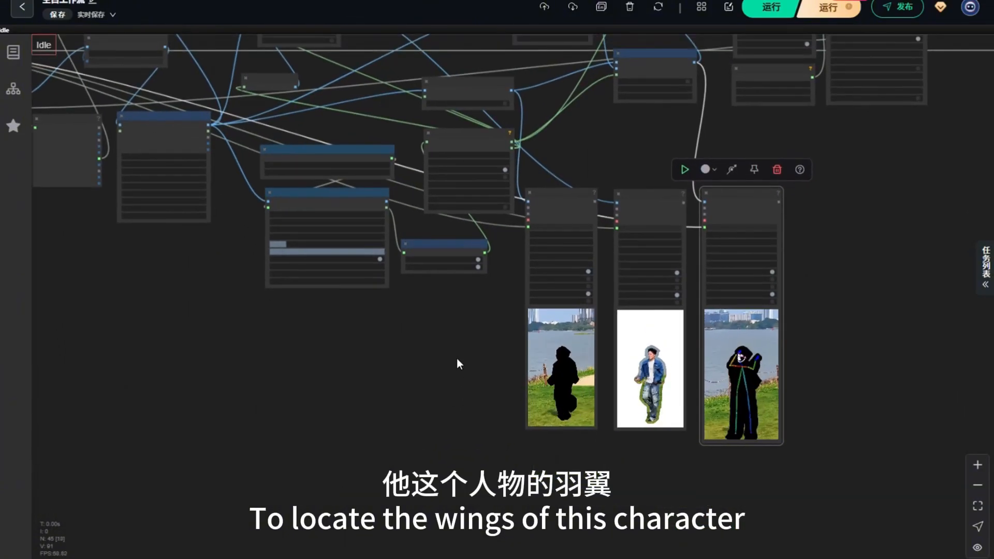
pyautogui.scroll(3, 333, 230)
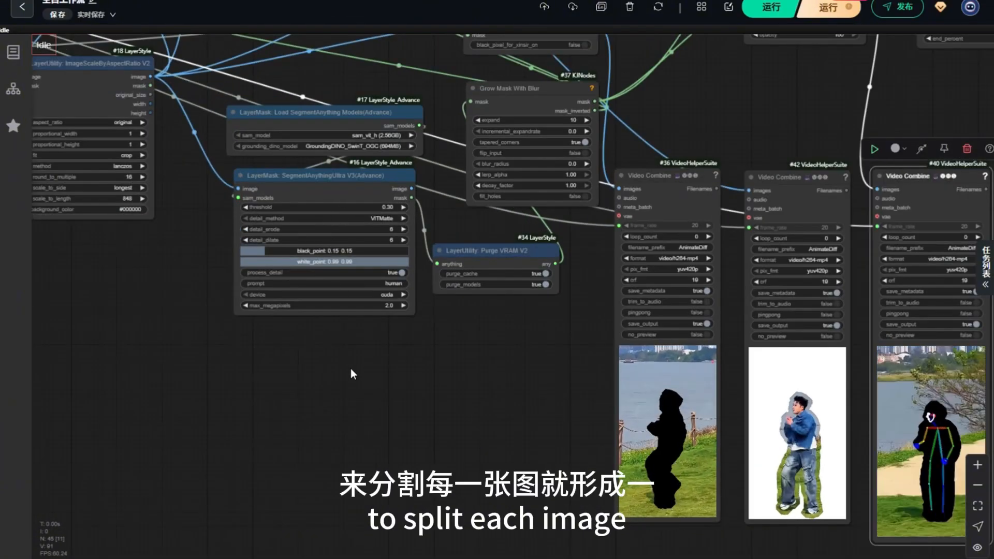
pyautogui.scroll(-2, 350, 368)
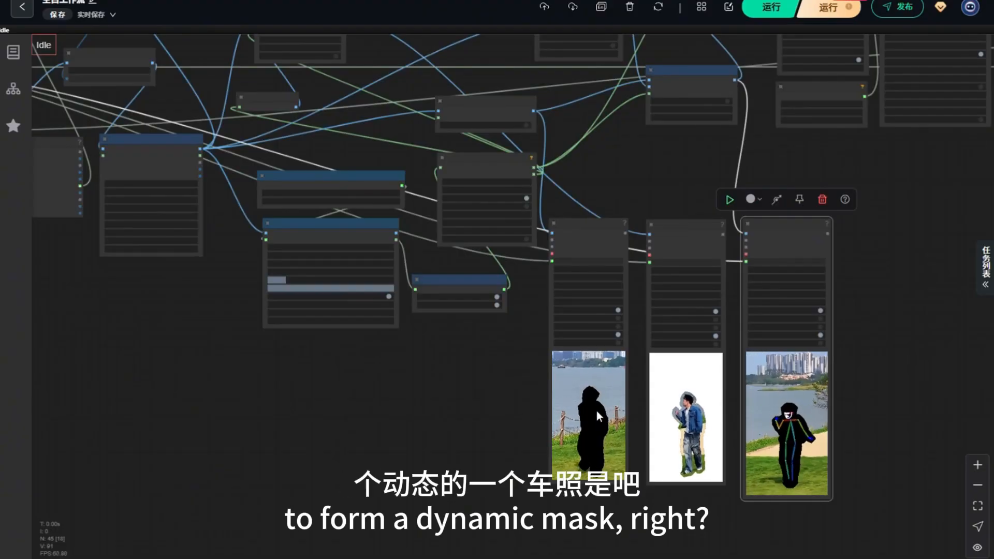
pyautogui.scroll(3, 245, 231)
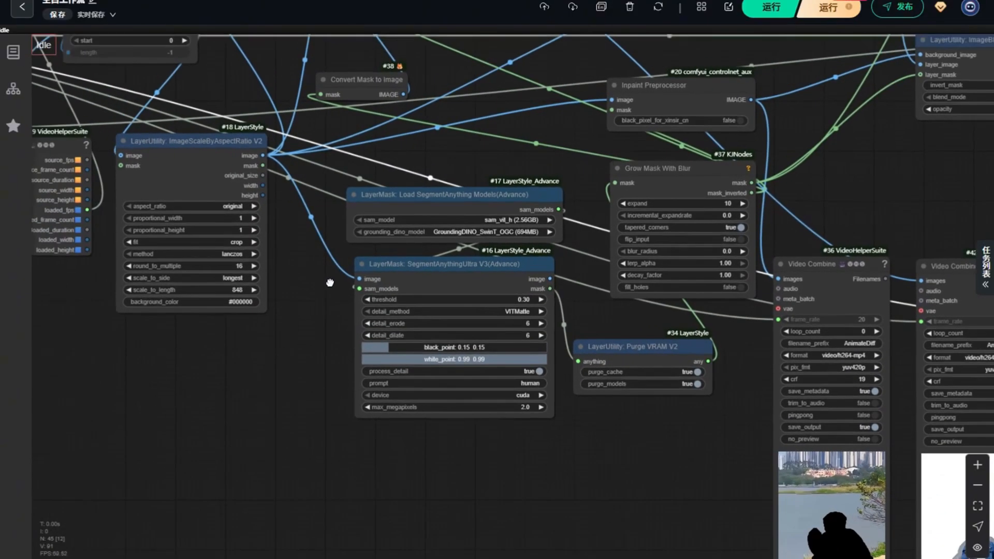
pyautogui.scroll(-3, 332, 281)
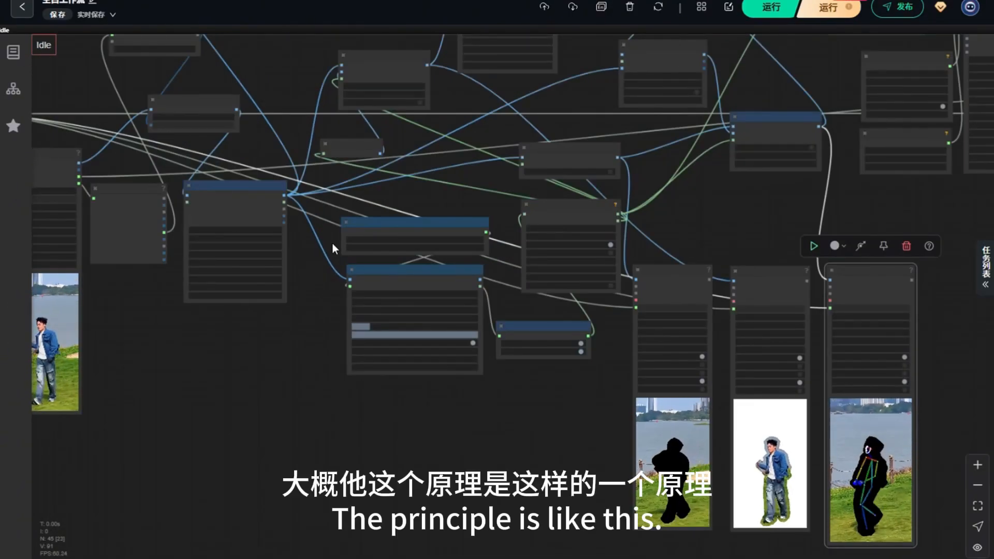
# - Trace the path from the SegmentAnythingUltra V3 mask node through to WanVideo VACE Encode and WanVideo Sampler
pyautogui.scroll(3, 458, 210)
pyautogui.scroll(-1, 455, 210)
pyautogui.scroll(3, 532, 271)
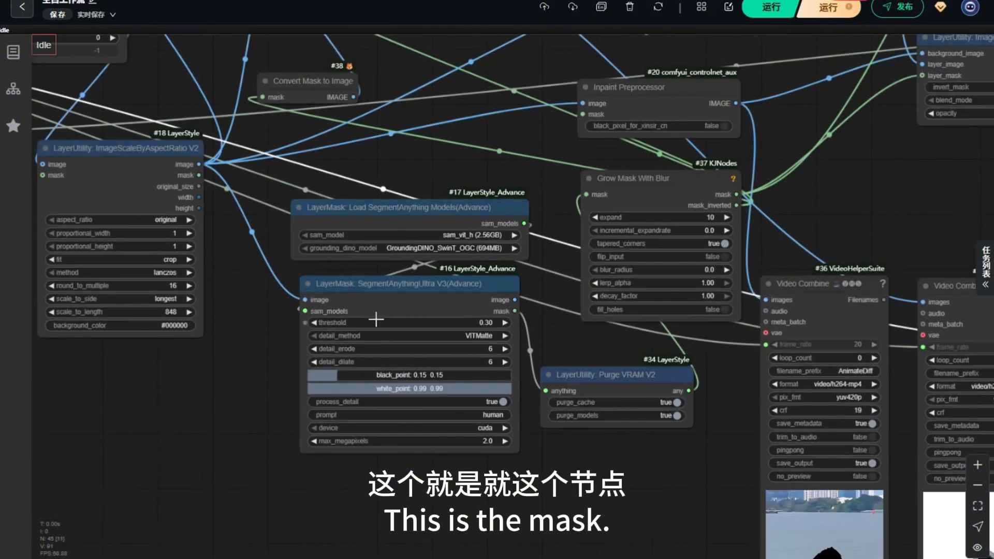
pyautogui.scroll(-5, 355, 251)
pyautogui.scroll(2, 456, 278)
pyautogui.scroll(-4, 435, 267)
pyautogui.scroll(7, 414, 179)
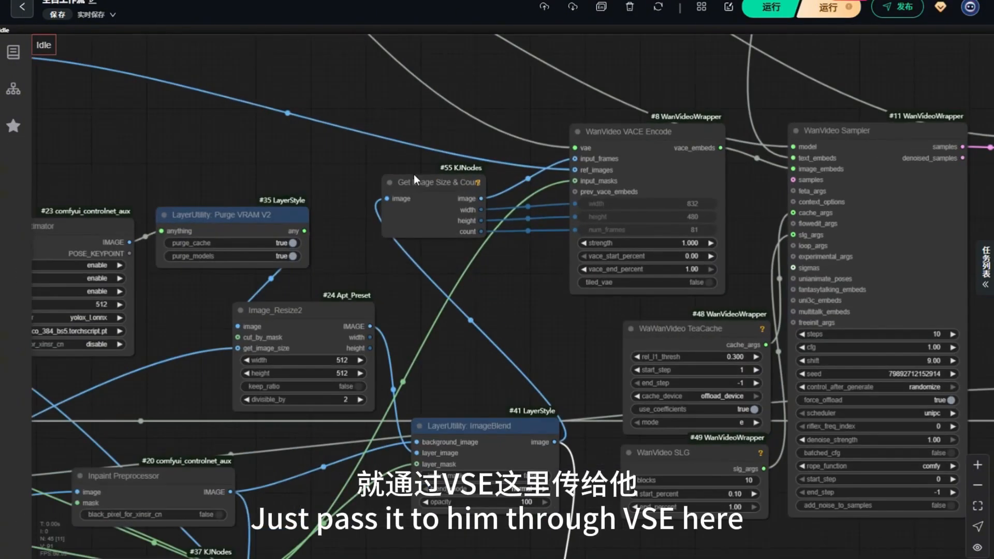
pyautogui.moveTo(551, 135); pyautogui.dragTo(438, 140)
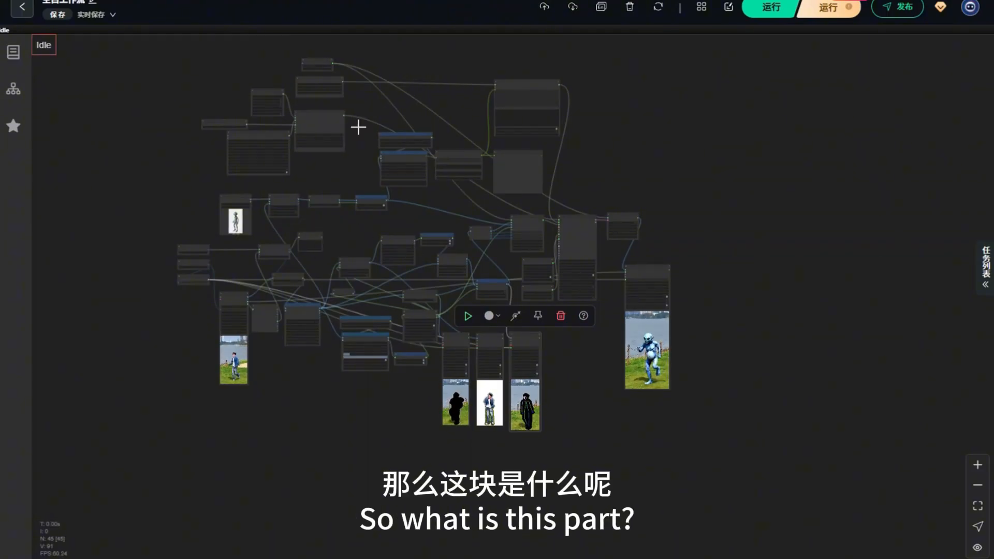
# - Review the generated alien video and view the alien reference PNG enlarged in the image viewer, closing it again
pyautogui.click(697, 214)
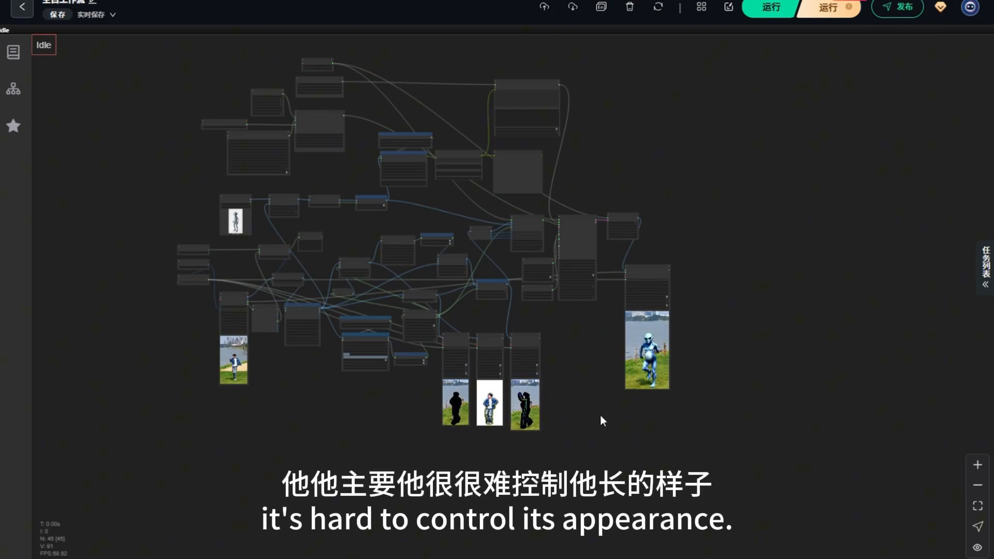
pyautogui.scroll(5, 703, 378)
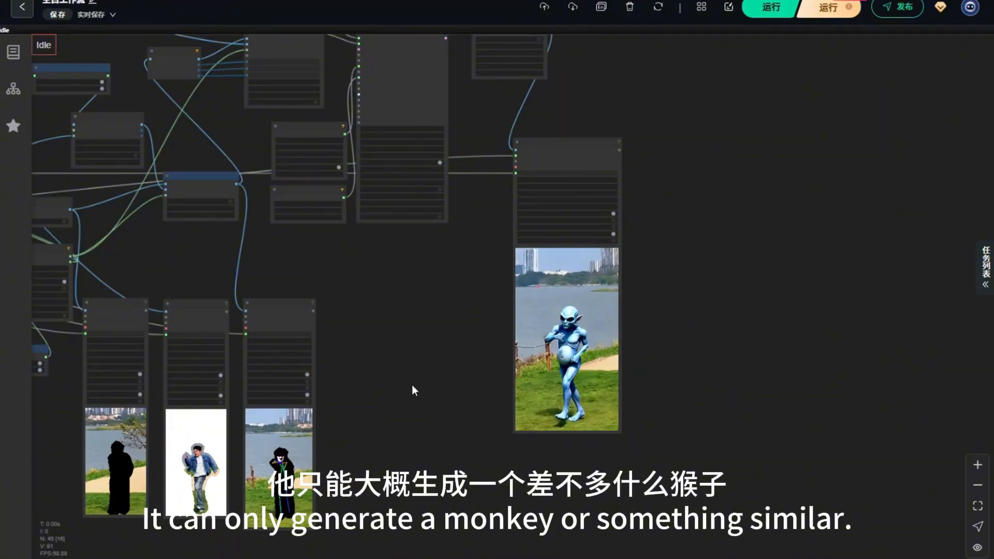
pyautogui.scroll(-5, 716, 416)
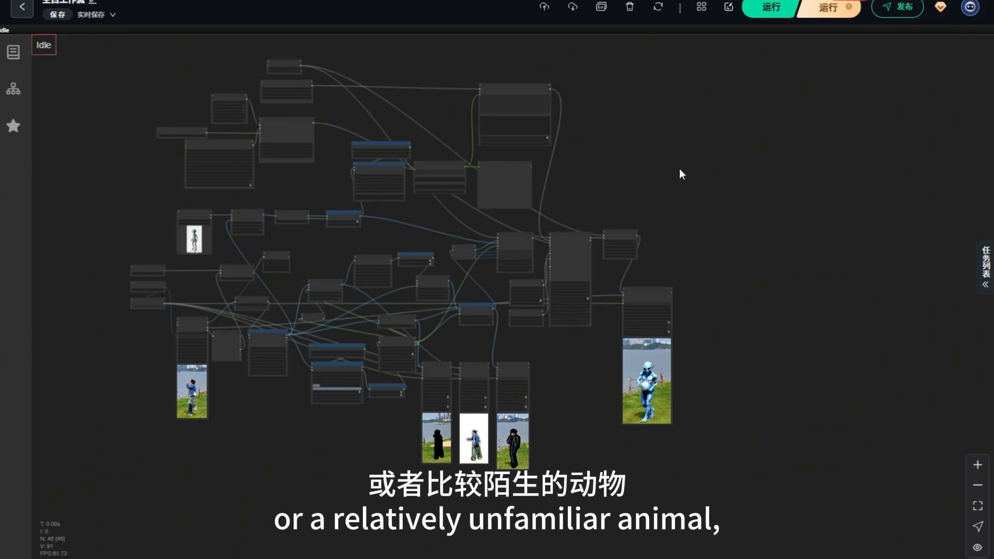
pyautogui.scroll(4, 595, 109)
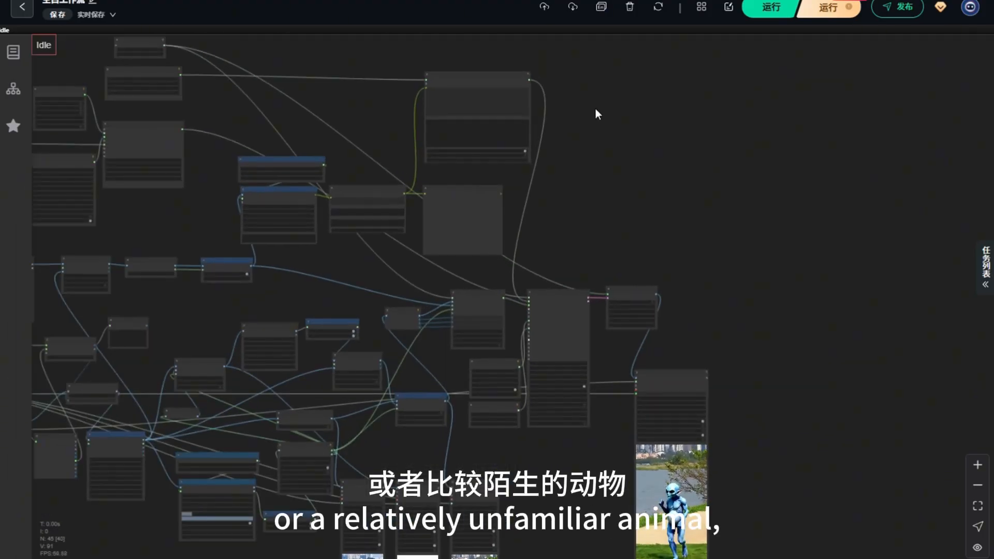
pyautogui.scroll(-3, 595, 111)
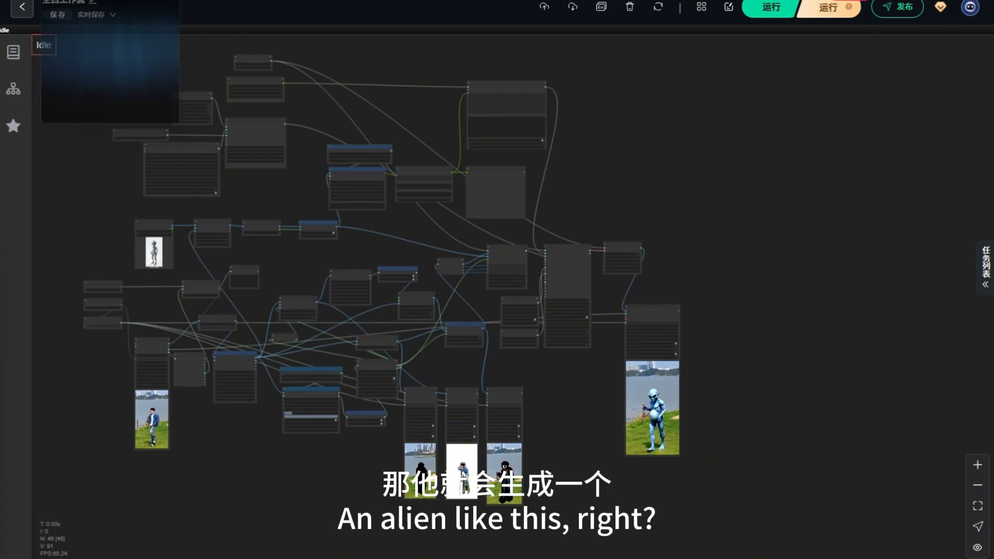
pyautogui.click(331, 1)
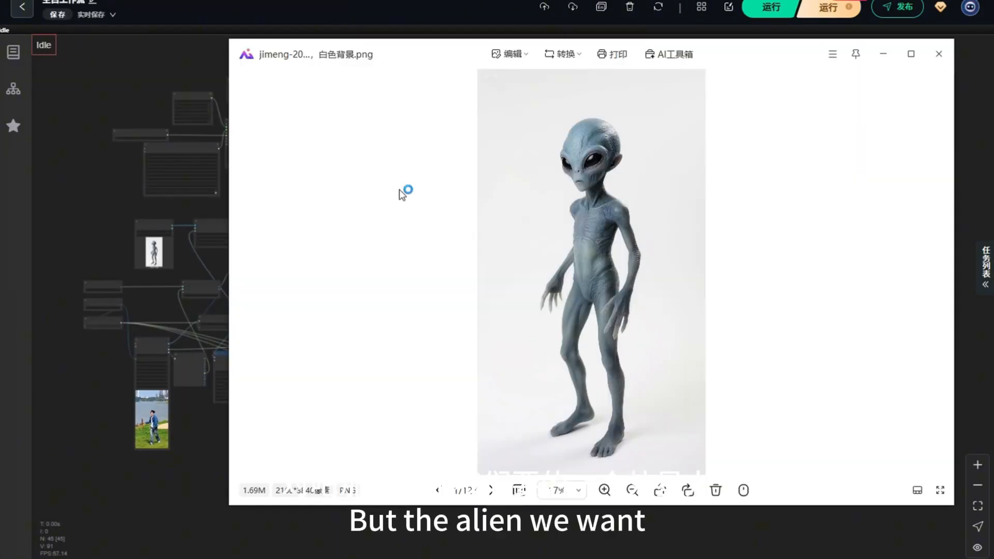
pyautogui.click(938, 54)
# - Examine the prompt chain made of WanVideo TextEncode, JoyCaption Beta One, textConcat and Show Text
pyautogui.scroll(5, 207, 166)
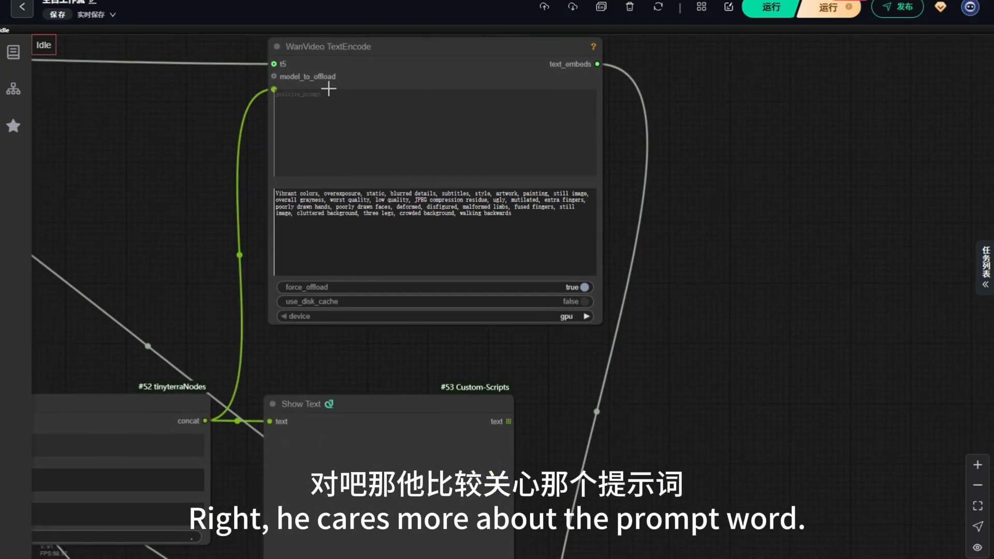
pyautogui.scroll(-10, 175, 120)
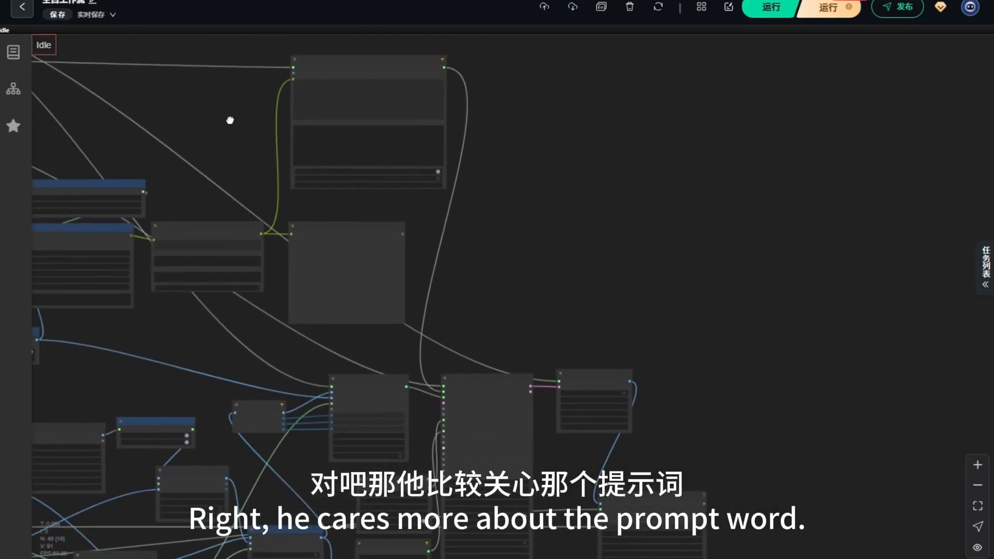
pyautogui.scroll(8, 332, 128)
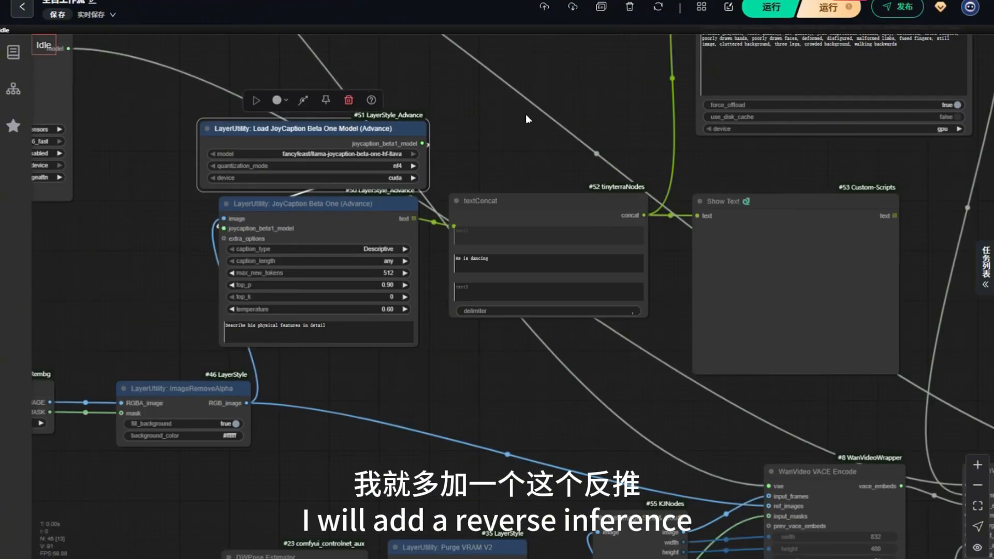
pyautogui.scroll(-10, 266, 66)
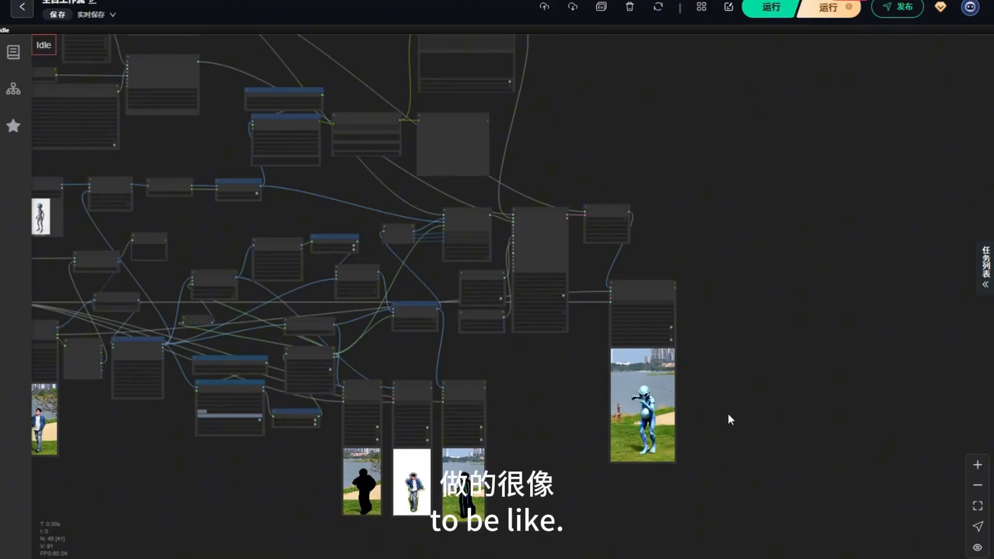
pyautogui.moveTo(756, 403); pyautogui.dragTo(810, 390)
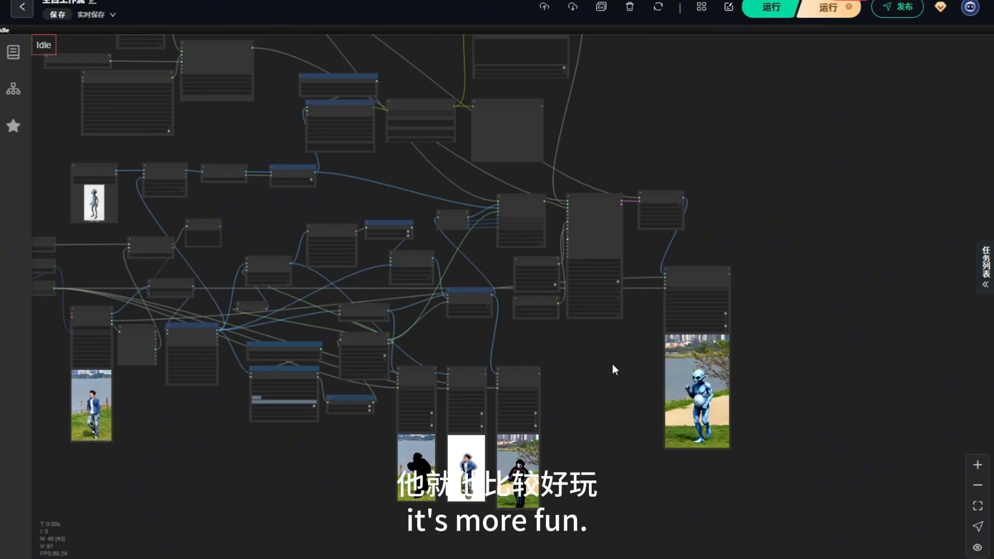
pyautogui.moveTo(285, 485); pyautogui.dragTo(382, 467)
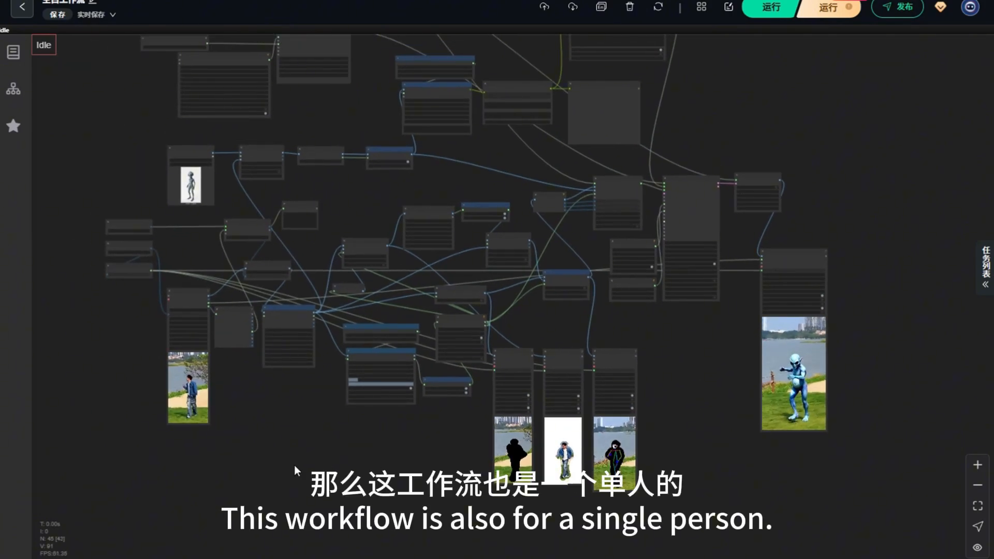
pyautogui.scroll(-3, 312, 444)
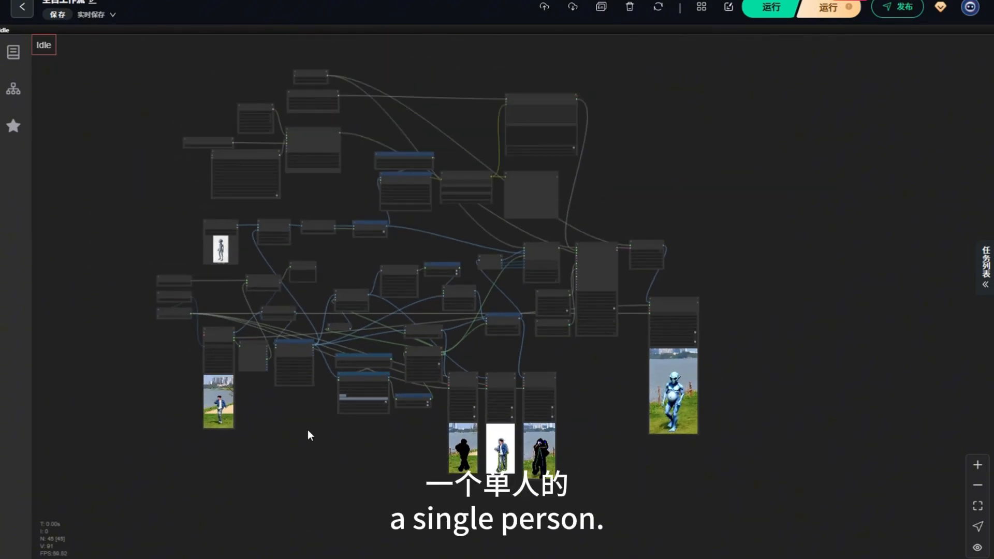
pyautogui.scroll(7, 401, 429)
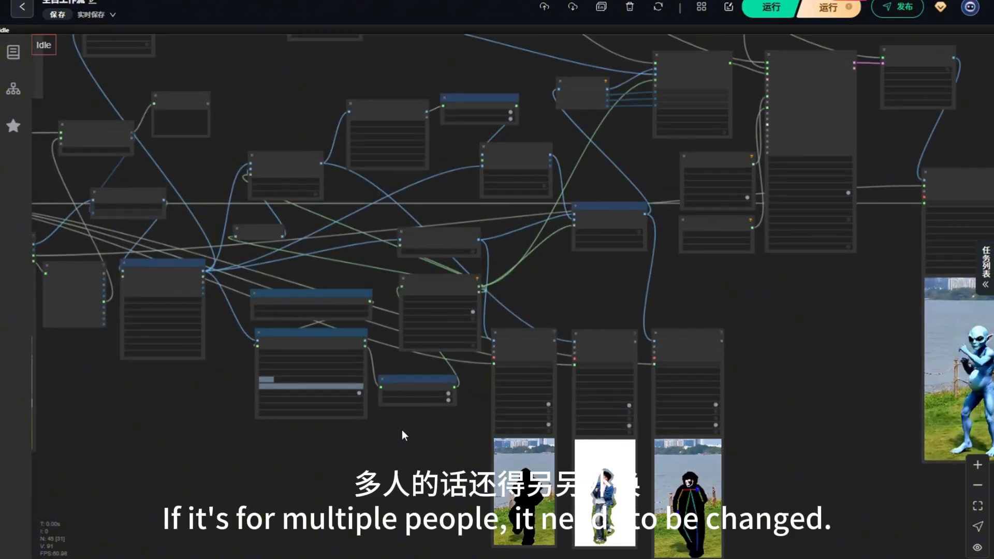
pyautogui.scroll(2, 387, 425)
pyautogui.scroll(-6, 386, 426)
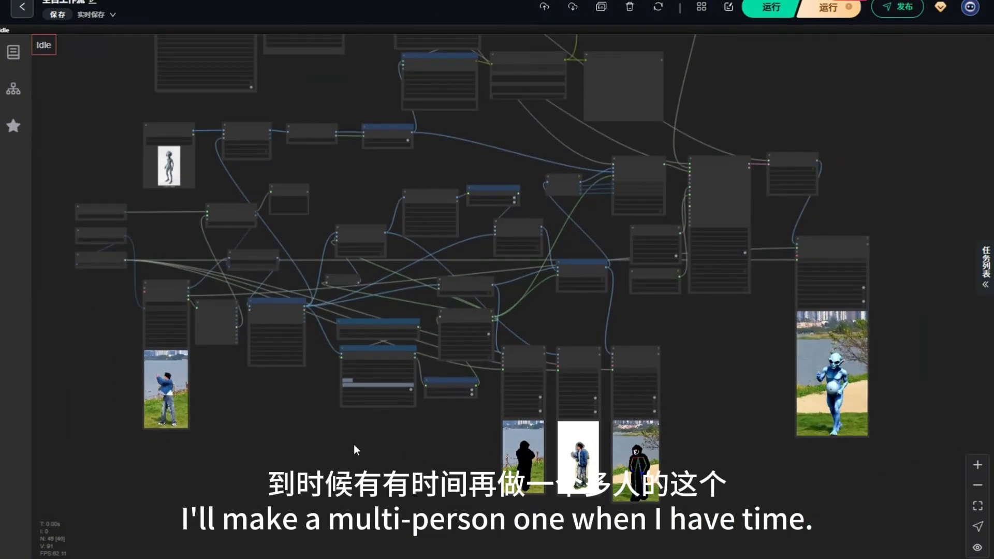
pyautogui.moveTo(300, 427); pyautogui.dragTo(279, 453)
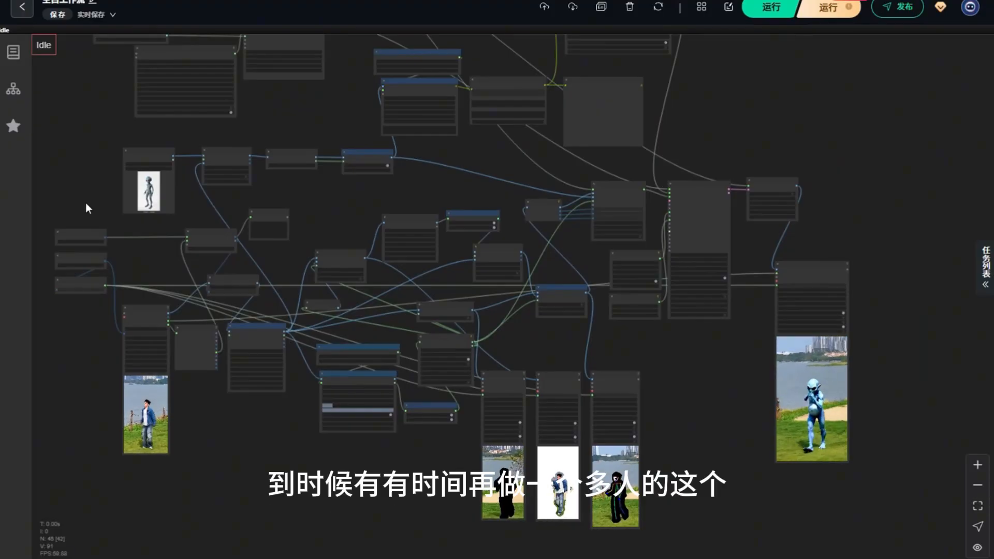
pyautogui.moveTo(85, 203); pyautogui.dragTo(127, 200)
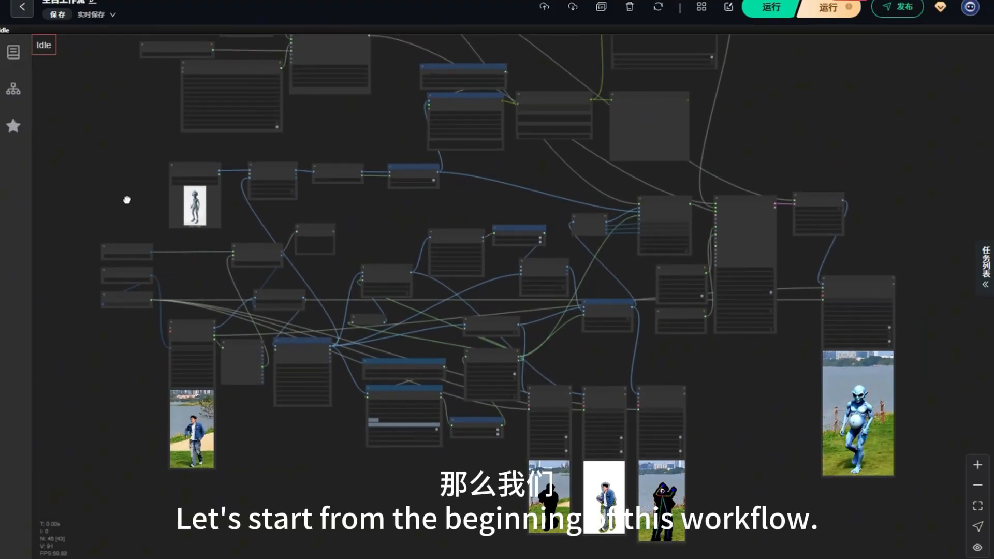
pyautogui.moveTo(568, 164)
pyautogui.mouseDown()
pyautogui.moveTo(524, 228)
pyautogui.moveTo(522, 204)
pyautogui.moveTo(501, 246)
pyautogui.moveTo(553, 155)
pyautogui.mouseUp()
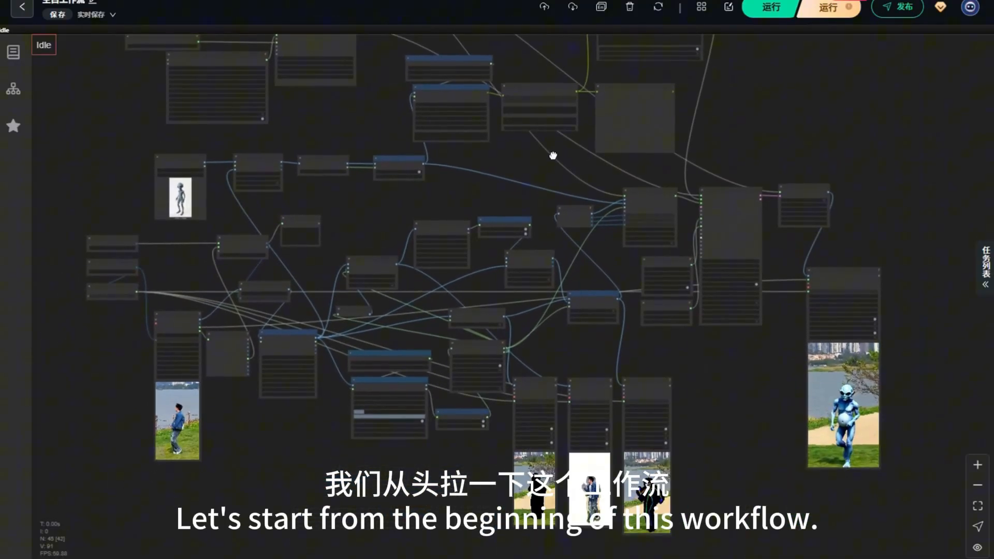
pyautogui.scroll(-4, 507, 176)
pyautogui.moveTo(386, 370); pyautogui.dragTo(351, 417)
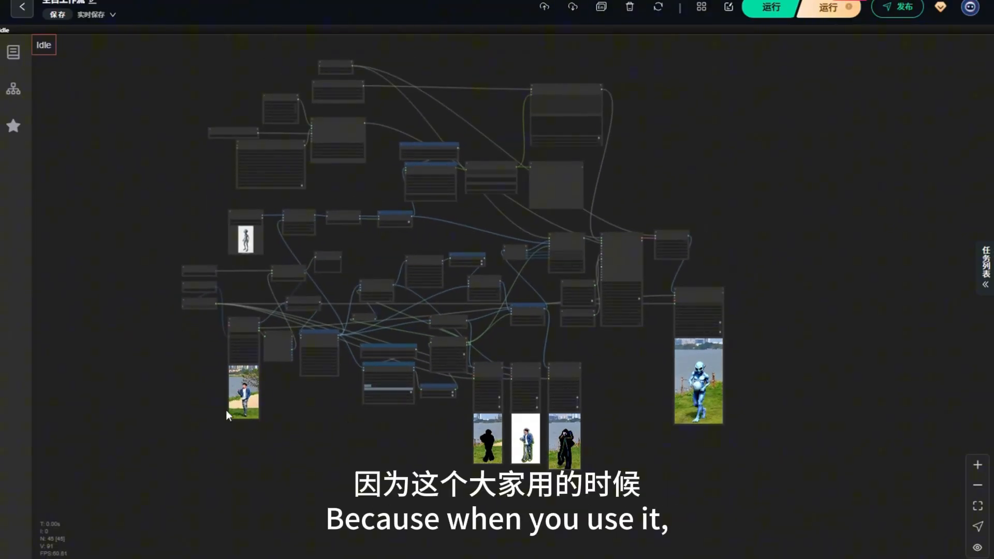
pyautogui.scroll(5, 196, 214)
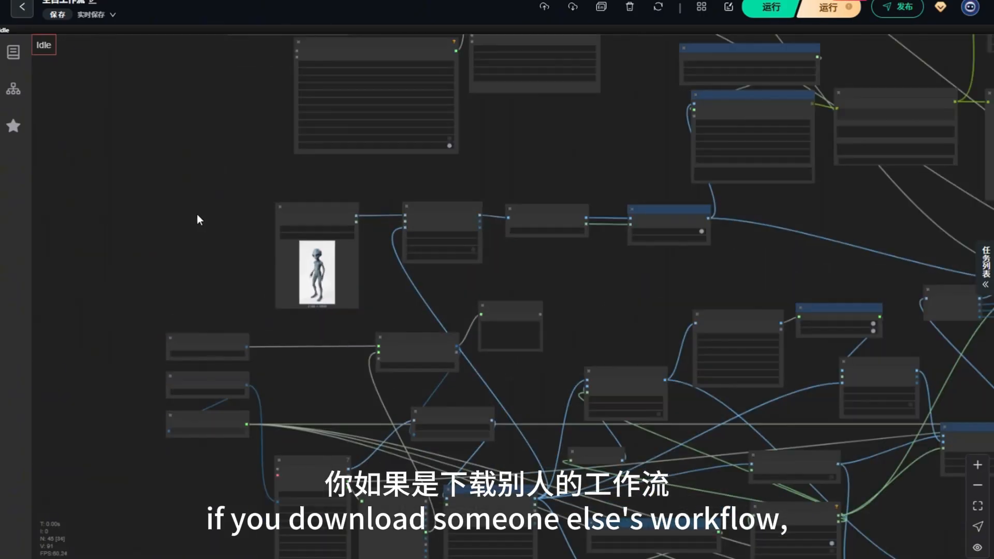
pyautogui.scroll(-3, 144, 220)
pyautogui.scroll(-2, 144, 220)
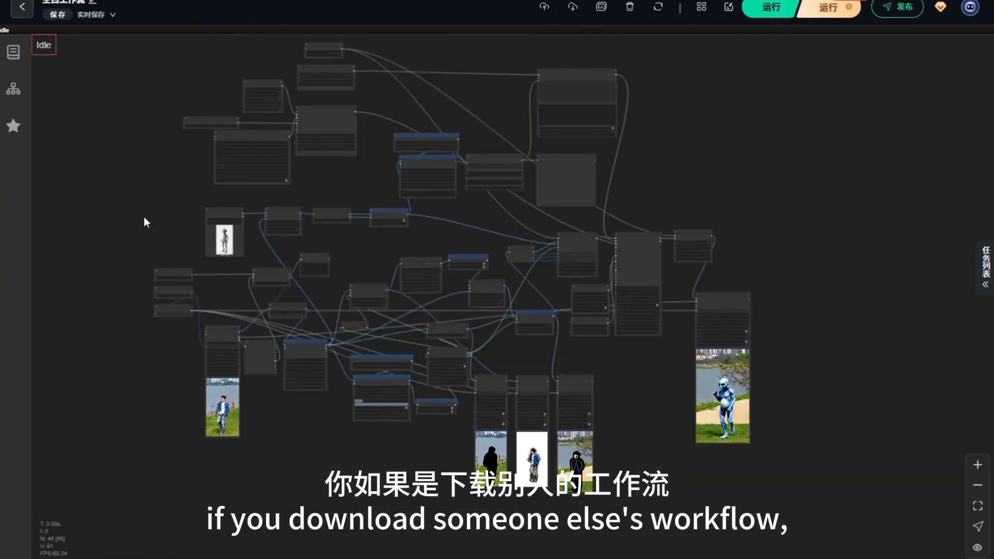
pyautogui.scroll(4, 144, 220)
pyautogui.scroll(4, 144, 221)
pyautogui.click(385, 200)
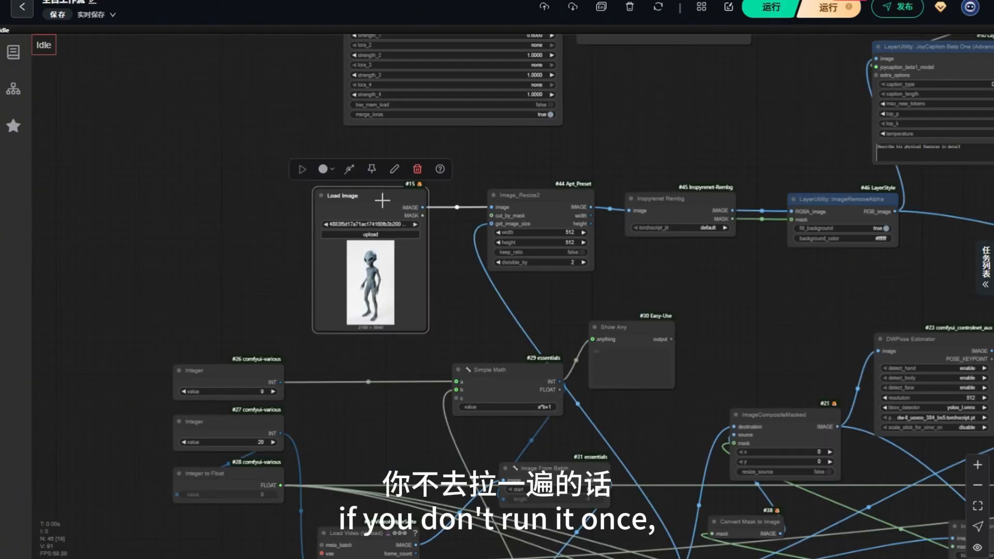
pyautogui.moveTo(378, 197); pyautogui.dragTo(378, 196)
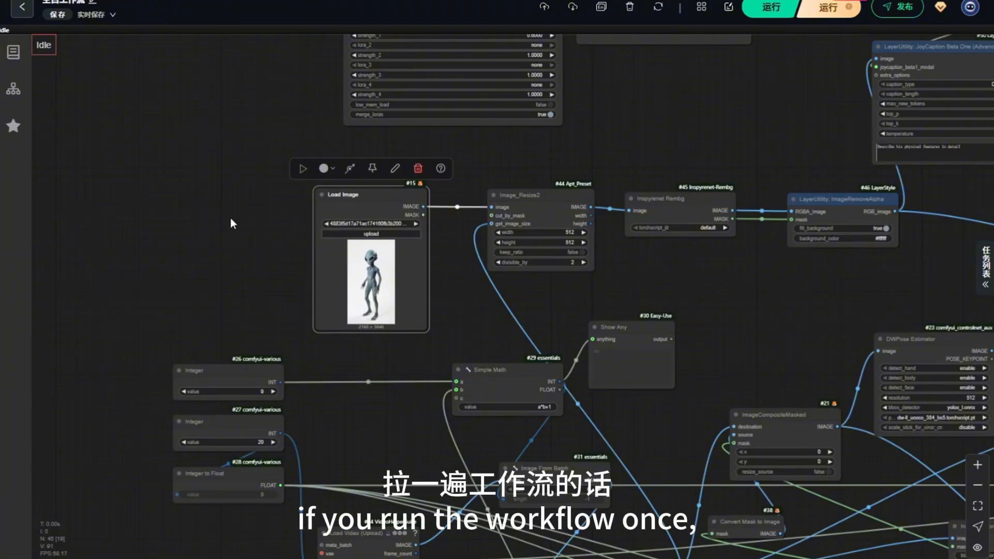
pyautogui.click(157, 237)
pyautogui.scroll(-4, 154, 201)
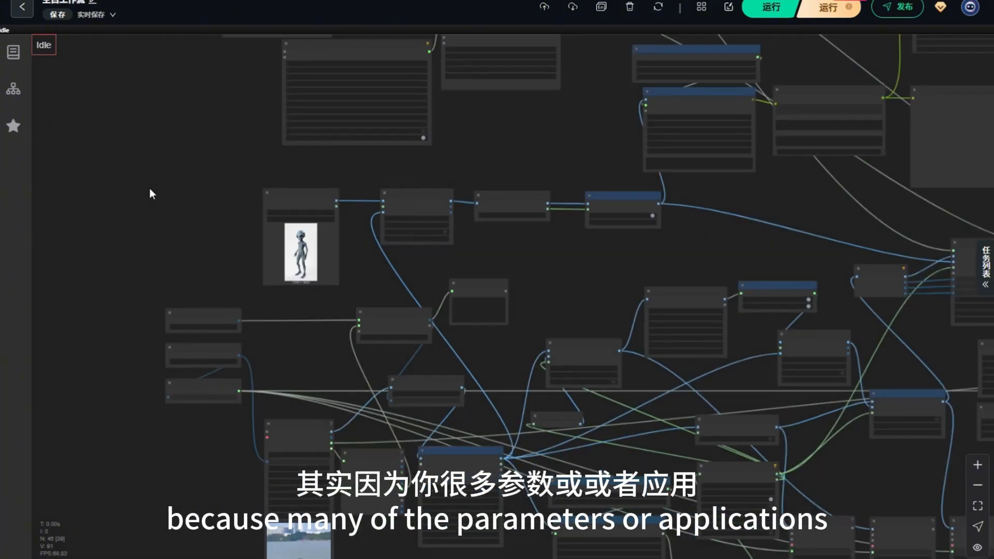
pyautogui.scroll(4, 154, 203)
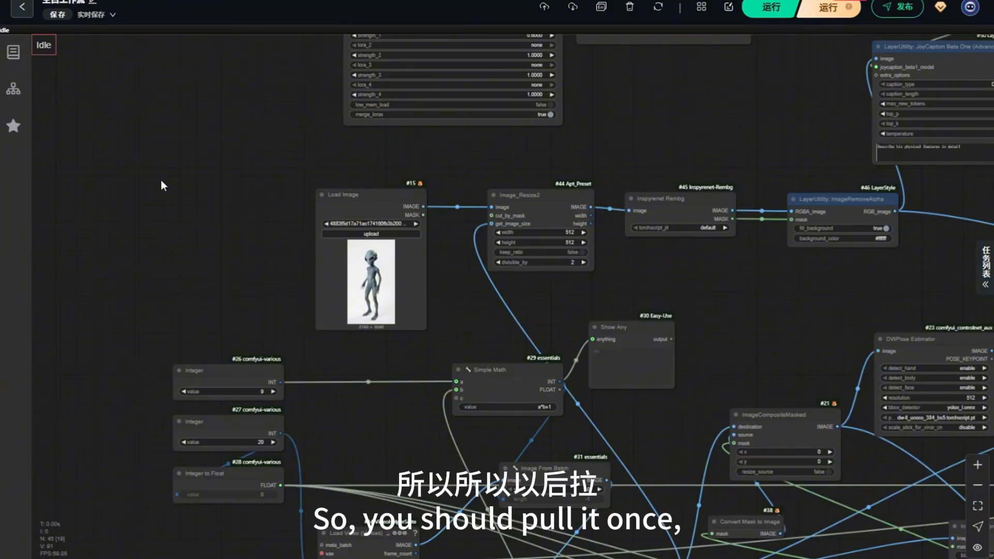
pyautogui.scroll(-8, 162, 185)
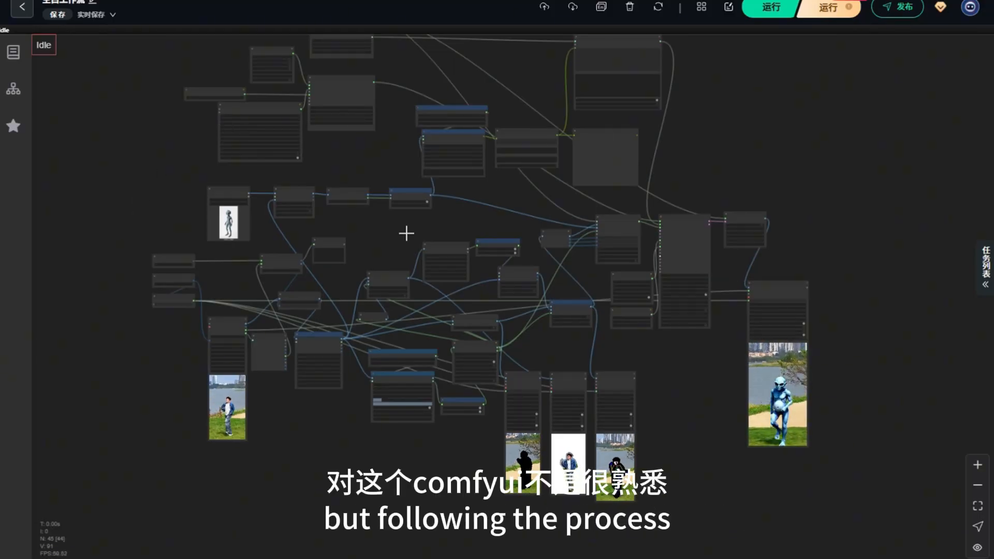
pyautogui.scroll(-4, 509, 264)
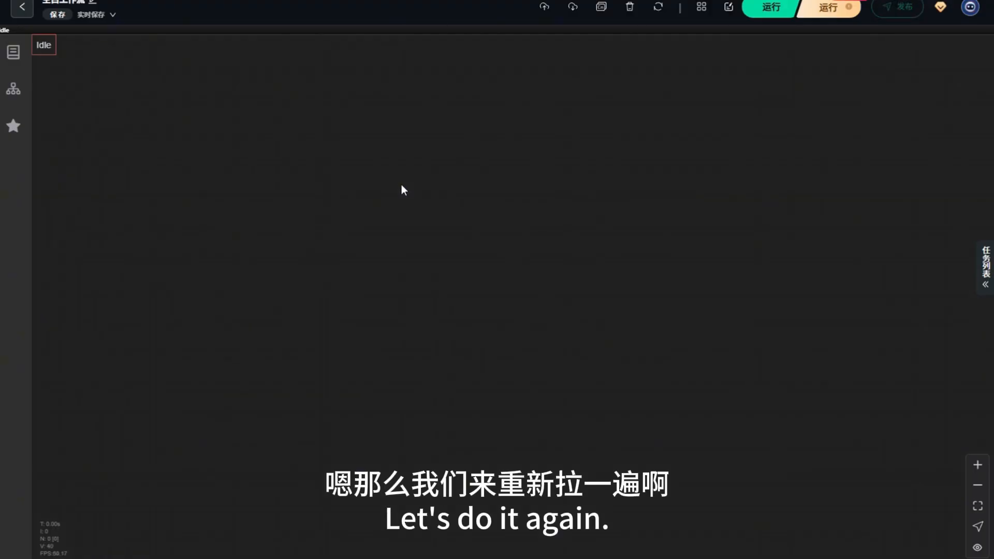
# - Add a WanVideo Model Loader node to the empty canvas and widen it so long model names fit
pyautogui.doubleClick(421, 181)
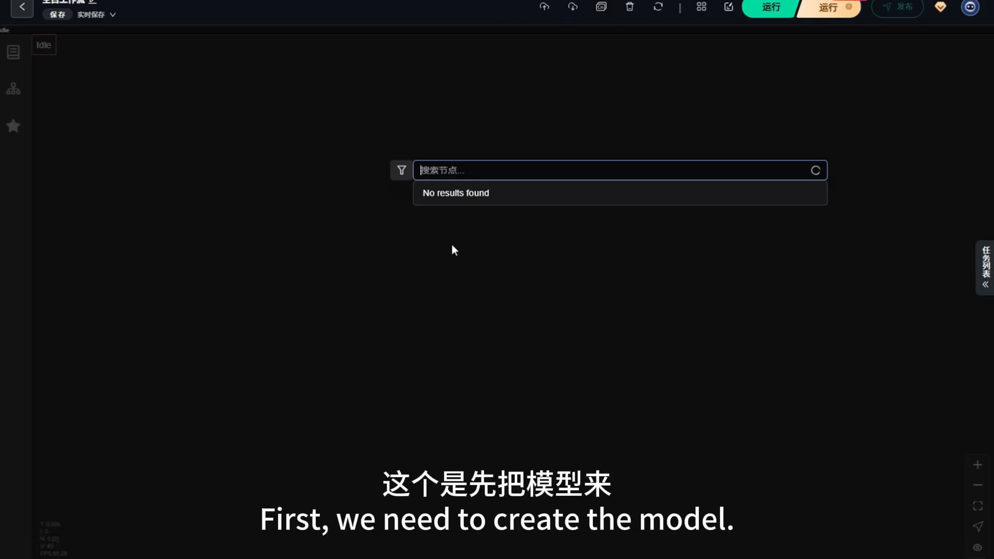
pyautogui.write('wan ')
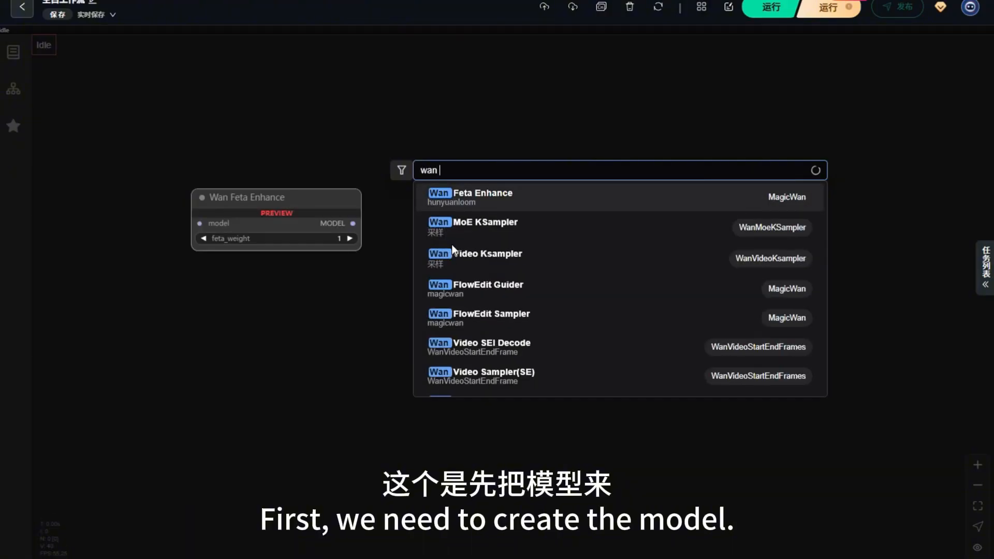
pyautogui.write('video model')
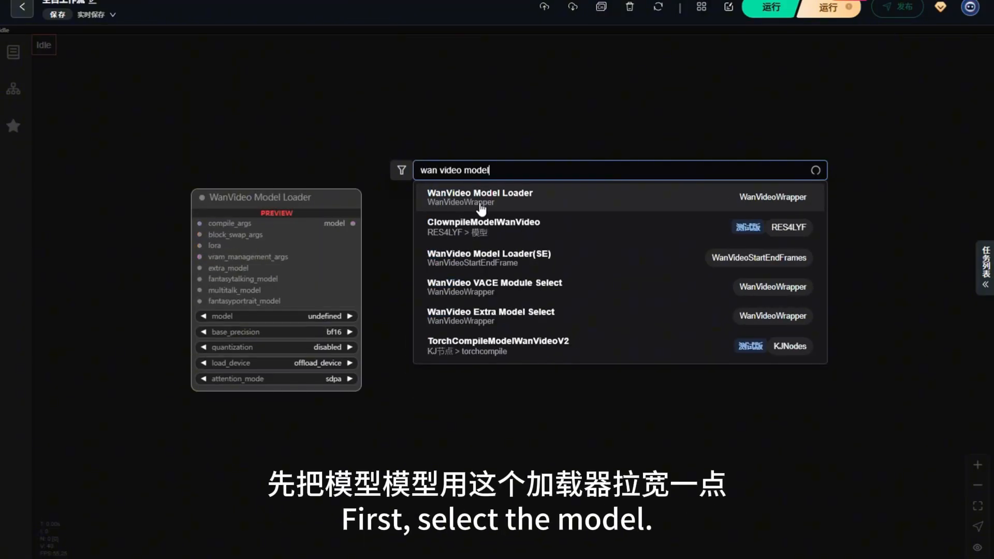
pyautogui.click(451, 187)
pyautogui.scroll(5, 266, 111)
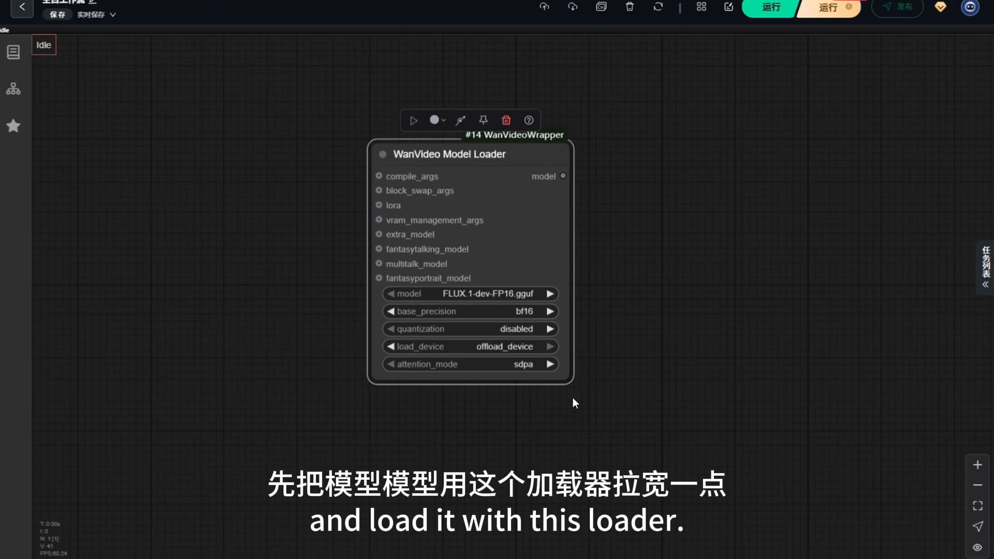
pyautogui.moveTo(569, 379); pyautogui.dragTo(671, 375)
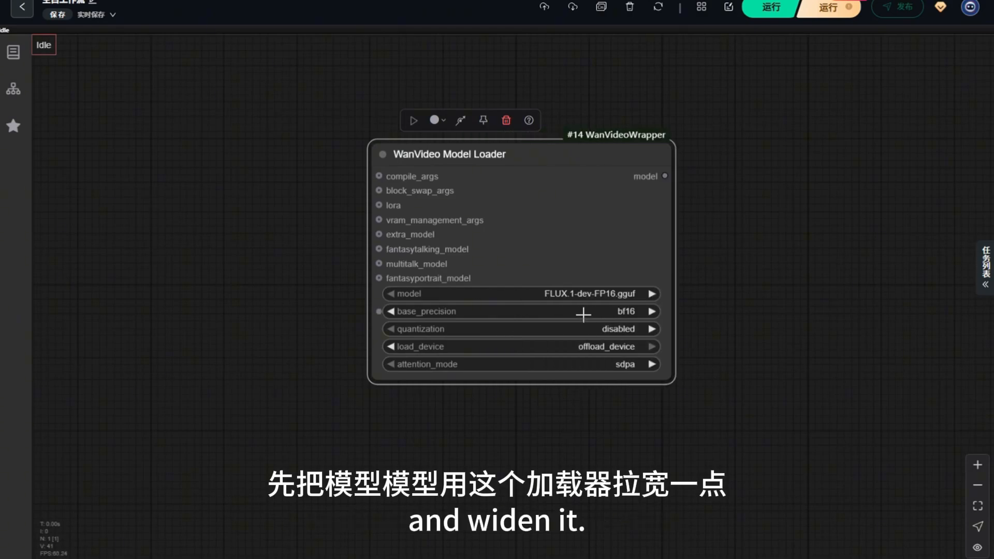
# - Set the WanVideo Model Loader's model to aniWan2114BFp8E4m3fn_i2v720p.safetensors
pyautogui.click(585, 295)
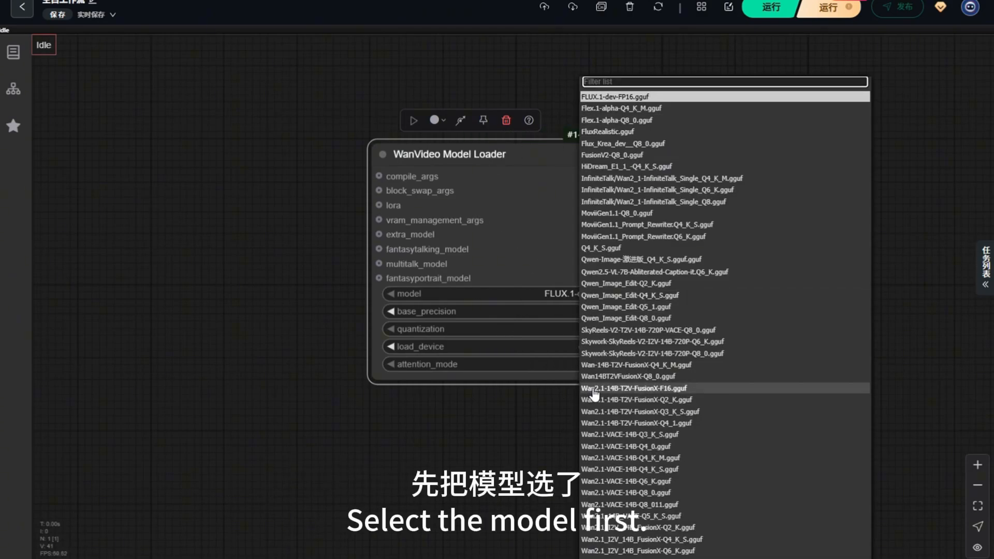
pyautogui.scroll(-3, 605, 399)
pyautogui.scroll(3, 613, 116)
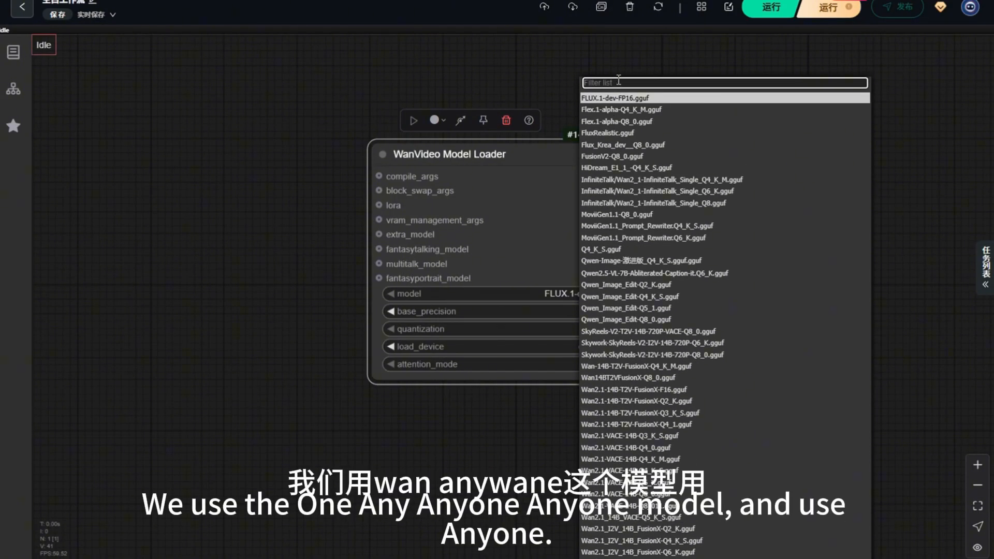
pyautogui.write('aniwan')
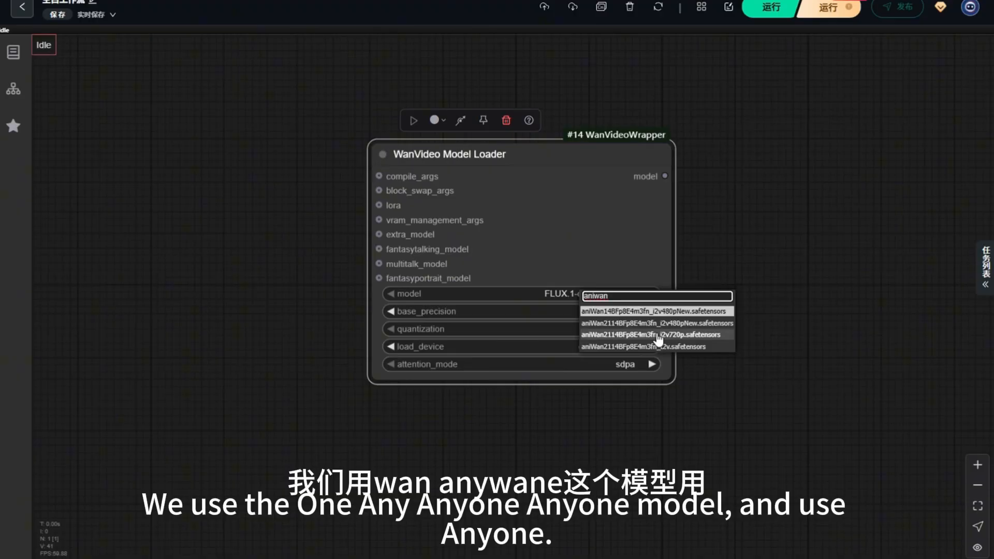
pyautogui.click(659, 335)
# - Set the model loader's base_precision to fp16_fast and attention_mode to sageattn, keeping quantization disabled
pyautogui.click(633, 312)
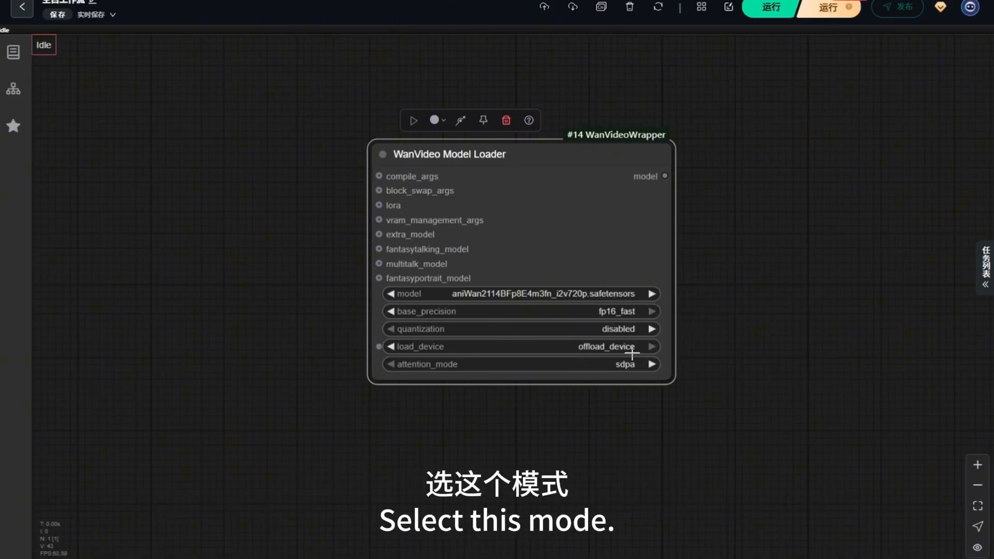
pyautogui.click(627, 332)
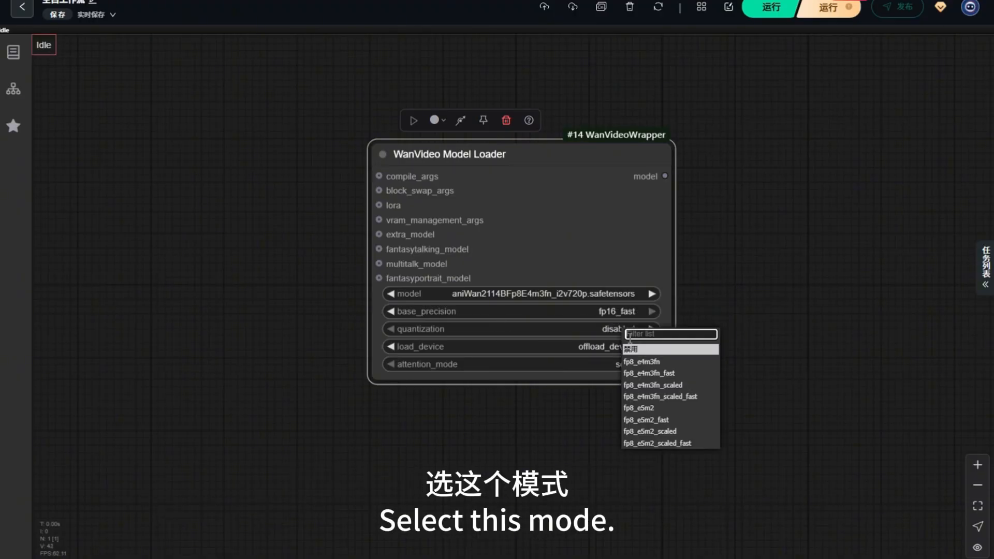
pyautogui.click(775, 276)
pyautogui.click(625, 364)
pyautogui.click(636, 416)
# - Add a WanVideo Block Swap node linked to the model loader's block_swap_args input and place it up and left of the loader
pyautogui.scroll(-4, 642, 267)
pyautogui.moveTo(642, 266); pyautogui.dragTo(547, 233)
pyautogui.moveTo(412, 197); pyautogui.dragTo(219, 97)
pyautogui.scroll(3, 484, 223)
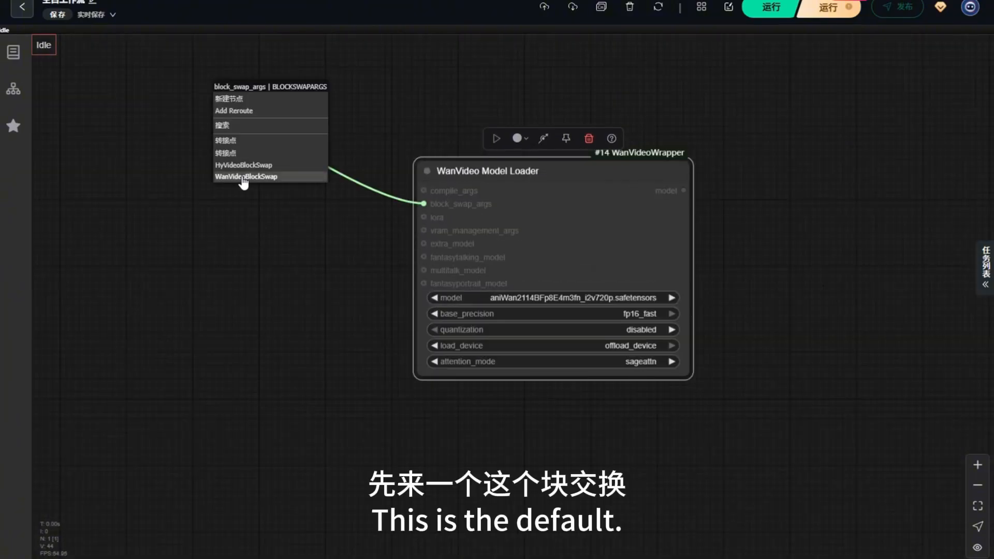
pyautogui.click(243, 177)
pyautogui.moveTo(273, 66); pyautogui.dragTo(254, 61)
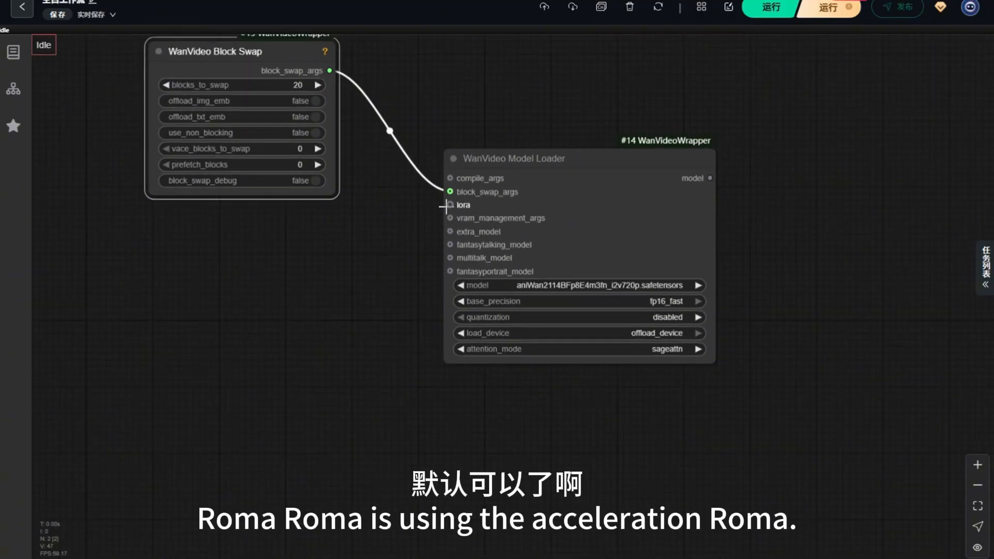
# - Add a WanVideo Lora Select Multi node linked to the loader's lora input, widen it and place it below Block Swap
pyautogui.moveTo(449, 205); pyautogui.dragTo(205, 230)
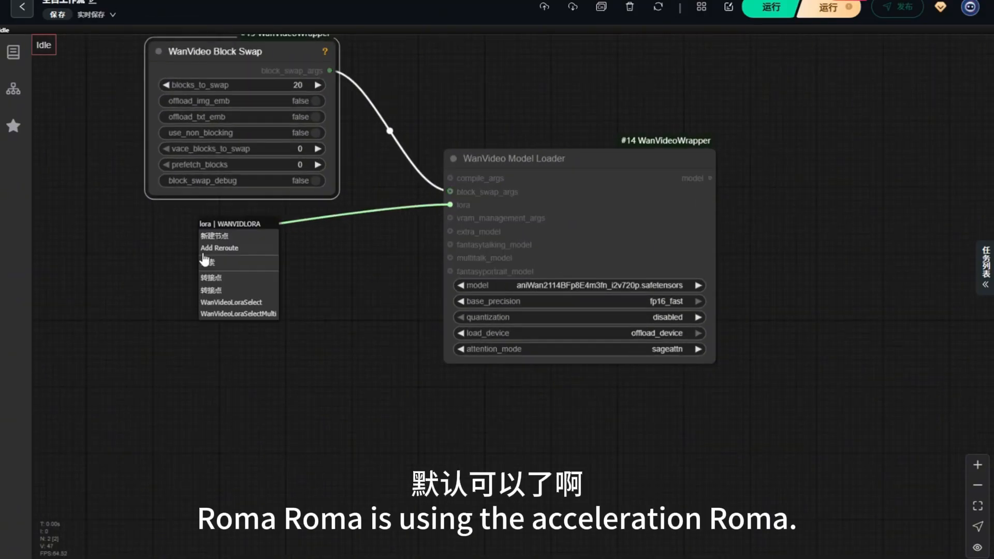
pyautogui.click(244, 314)
pyautogui.moveTo(383, 461); pyautogui.dragTo(437, 459)
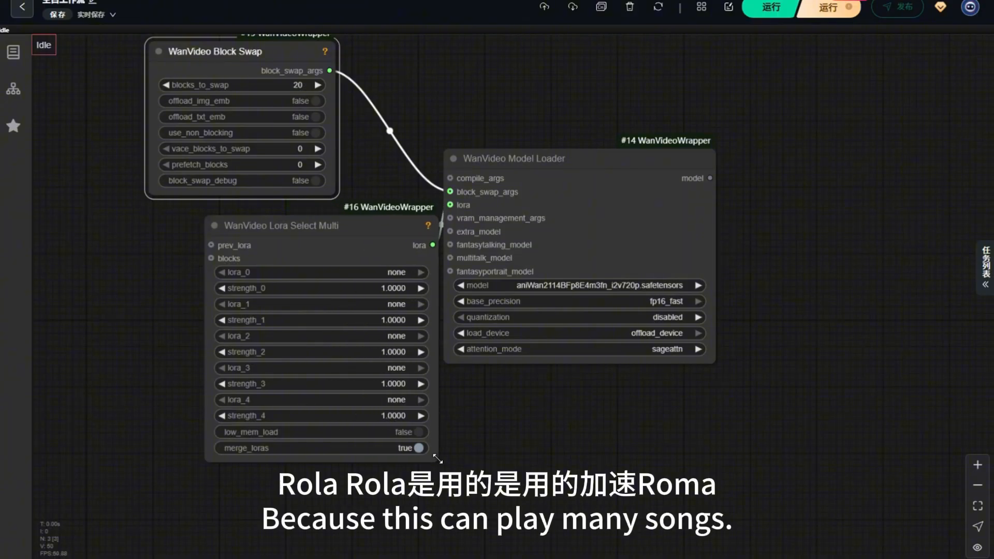
pyautogui.moveTo(309, 264); pyautogui.dragTo(255, 256)
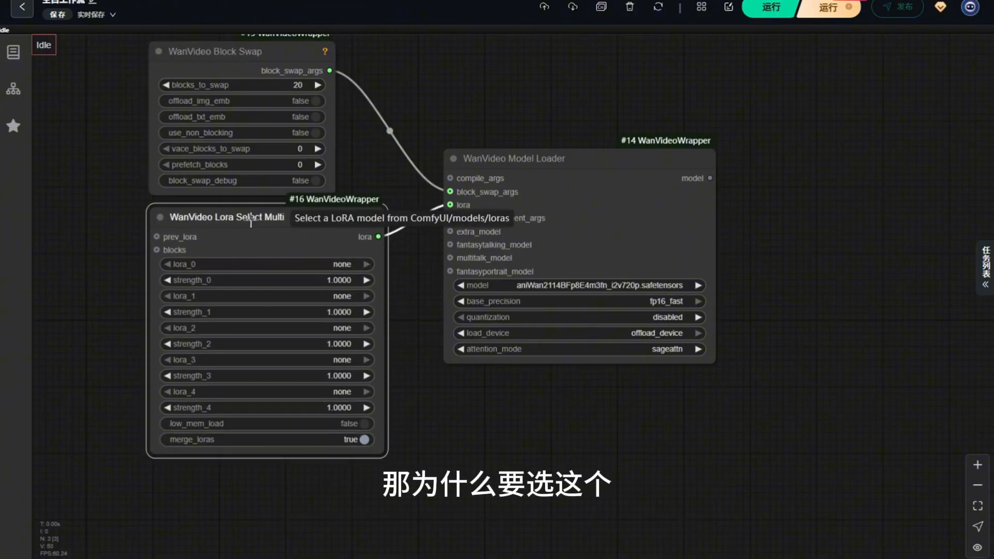
# - Set lora_0 to the favourited Wan21_I2V_14B_lightx2v_cfg_step_distill_lora_rank64 model with strength_0 at 0.6
pyautogui.click(249, 262)
pyautogui.click(373, 82)
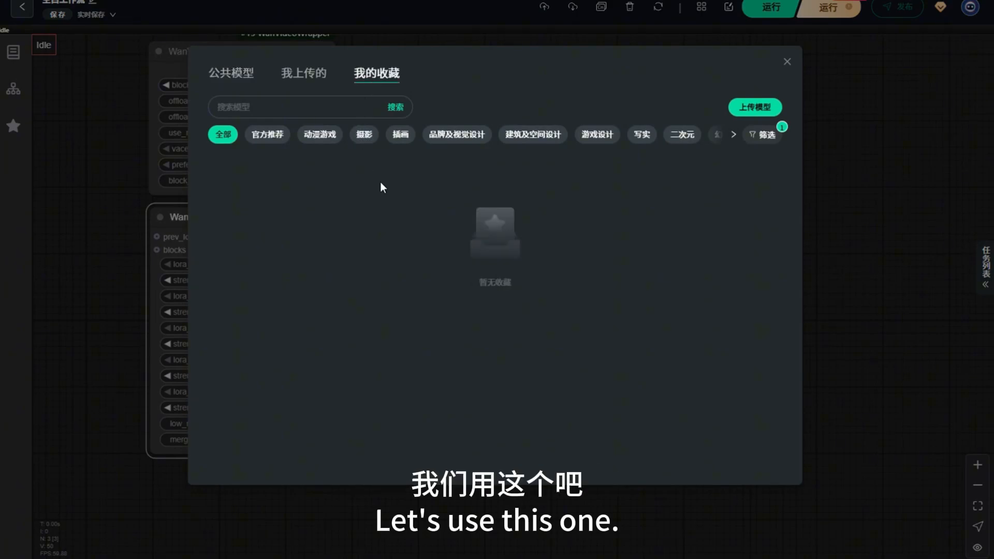
pyautogui.click(569, 320)
pyautogui.click(329, 282)
pyautogui.write('0.')
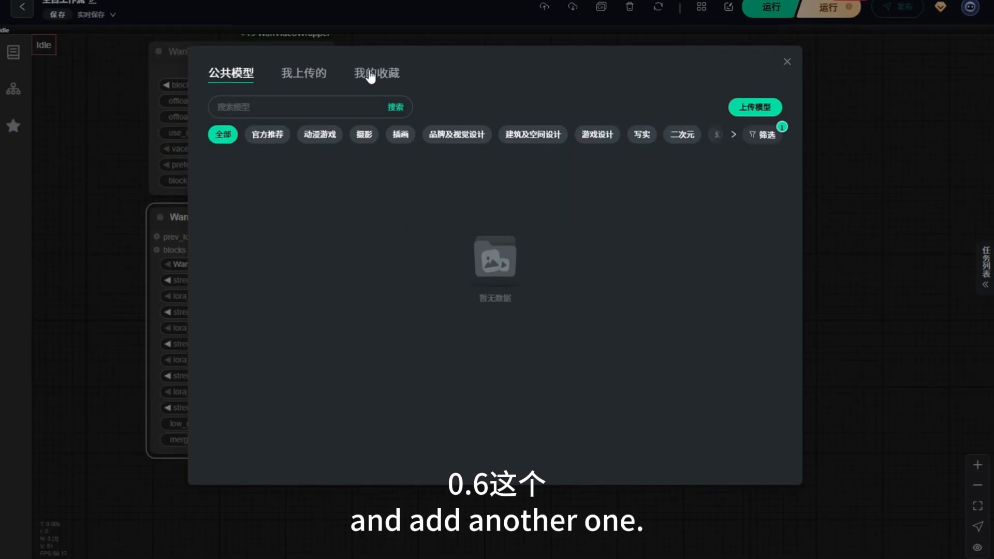
# - Set lora_1 to the favourited FastWan_T2V_14B_480p_lora_rank_64_bf16.safetensors with strength_1 at 0.6
pyautogui.click(370, 76)
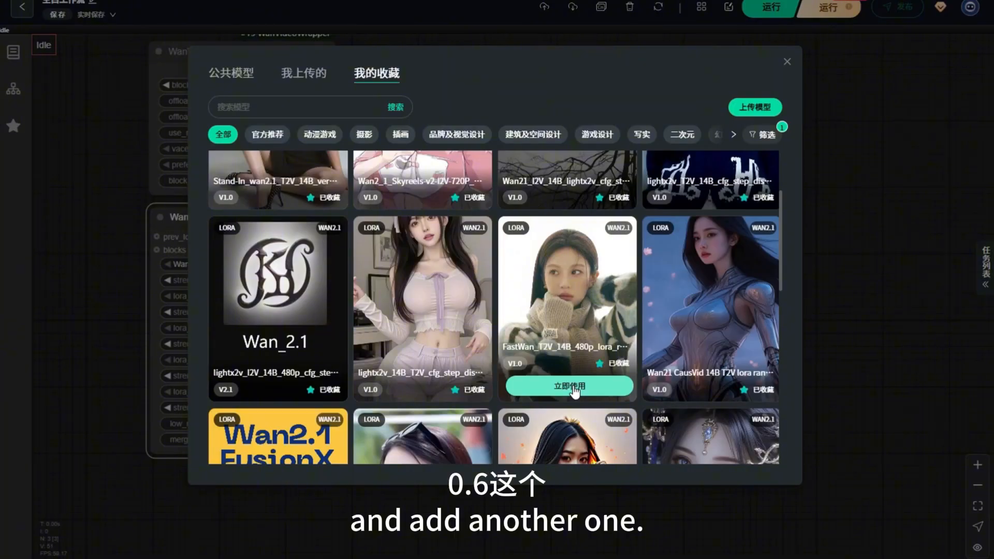
pyautogui.click(573, 389)
pyautogui.scroll(1, 333, 289)
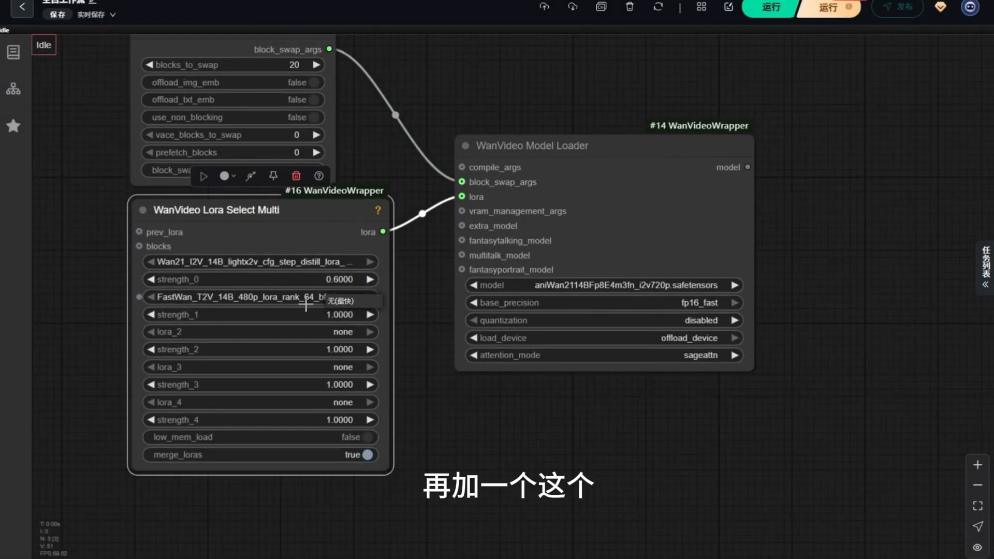
pyautogui.click(290, 313)
pyautogui.write('0.6')
pyautogui.press('Return')
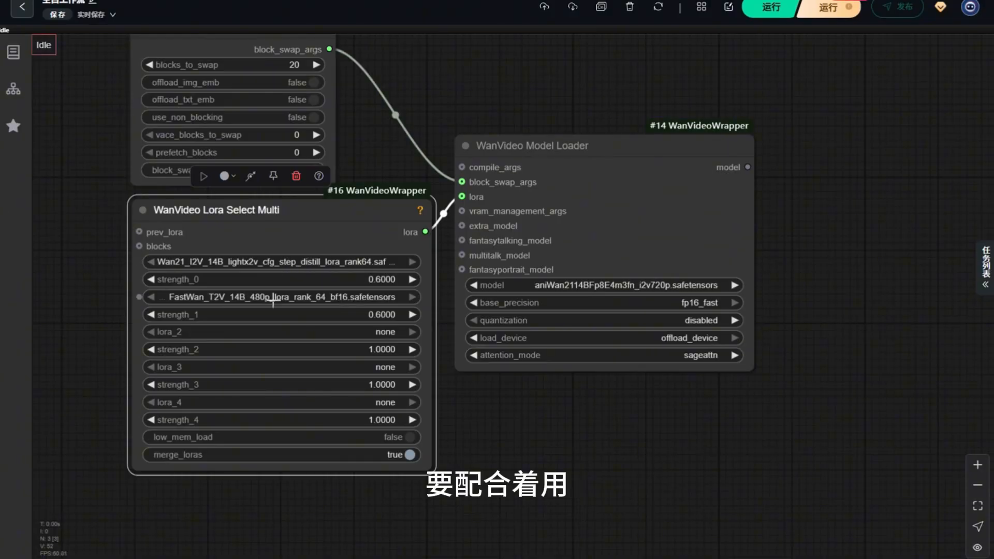
# - Add a WanVideo VACE Module Select node linked to the loader's extra_model input, widen it and place it left of the Lora node
pyautogui.scroll(-1, 479, 227)
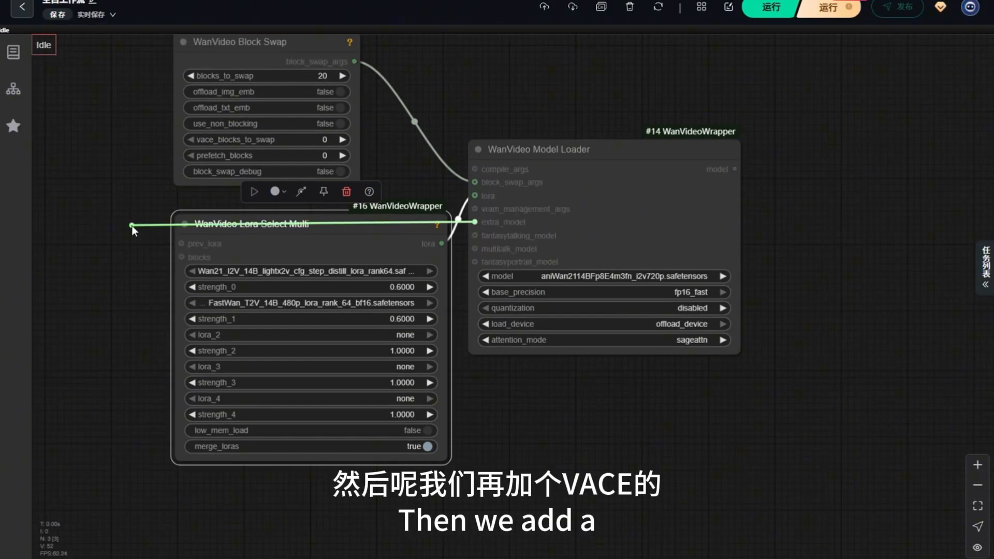
pyautogui.moveTo(132, 225); pyautogui.dragTo(91, 228)
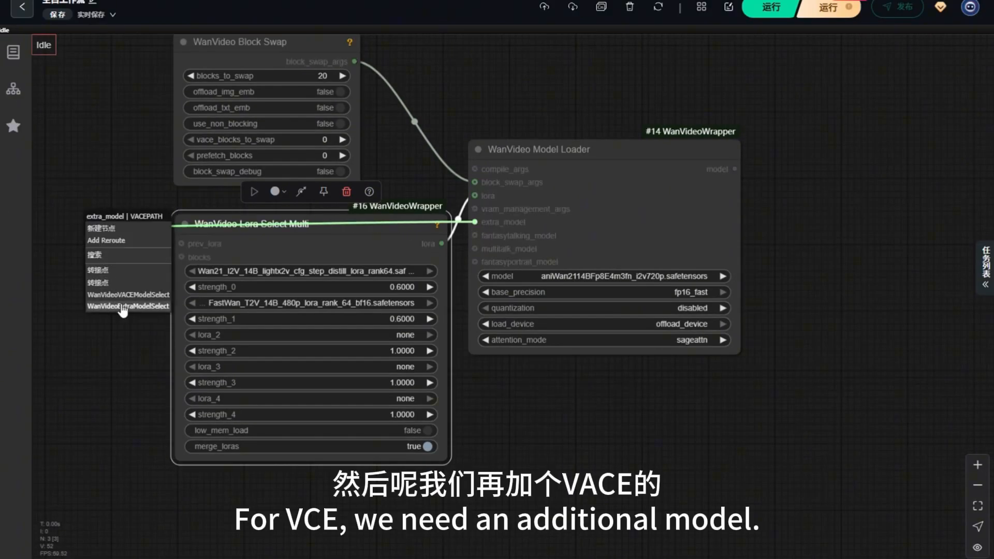
pyautogui.click(127, 295)
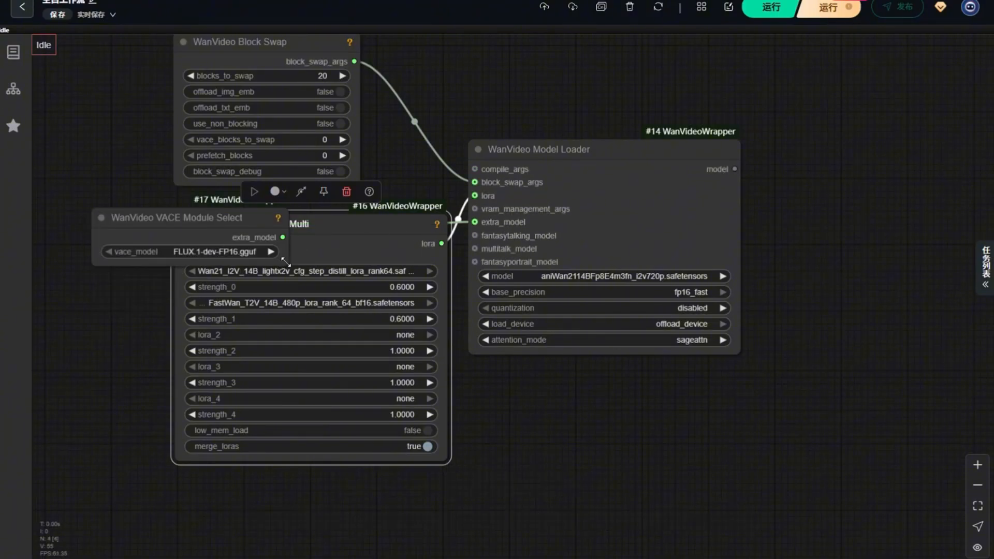
pyautogui.moveTo(284, 261); pyautogui.dragTo(346, 263)
pyautogui.scroll(-3, 447, 207)
pyautogui.moveTo(284, 213); pyautogui.dragTo(130, 203)
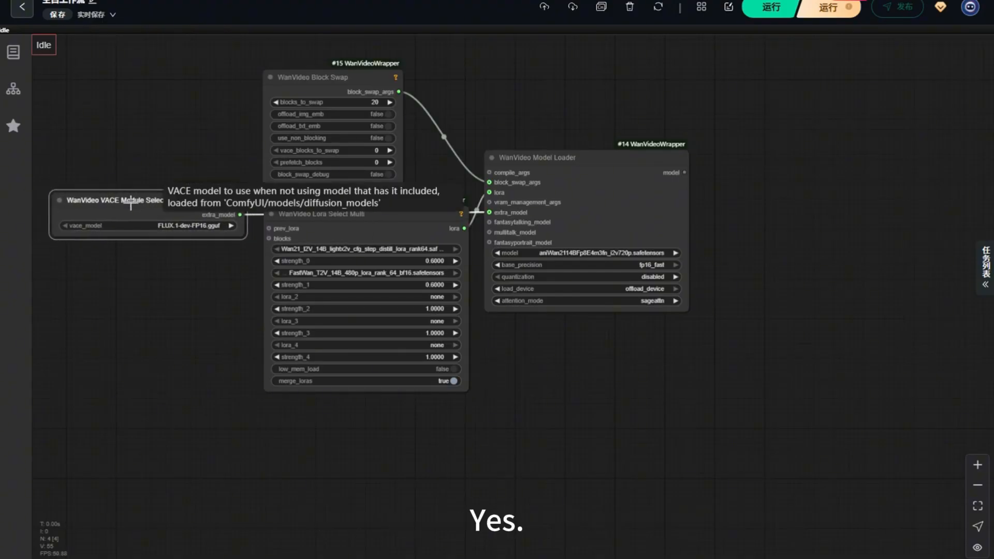
# - Set the VACE Module Select node's vace_model to Wan2.1_T2V_14B_FusionX_VACE-FP16.safetensors
pyautogui.click(160, 225)
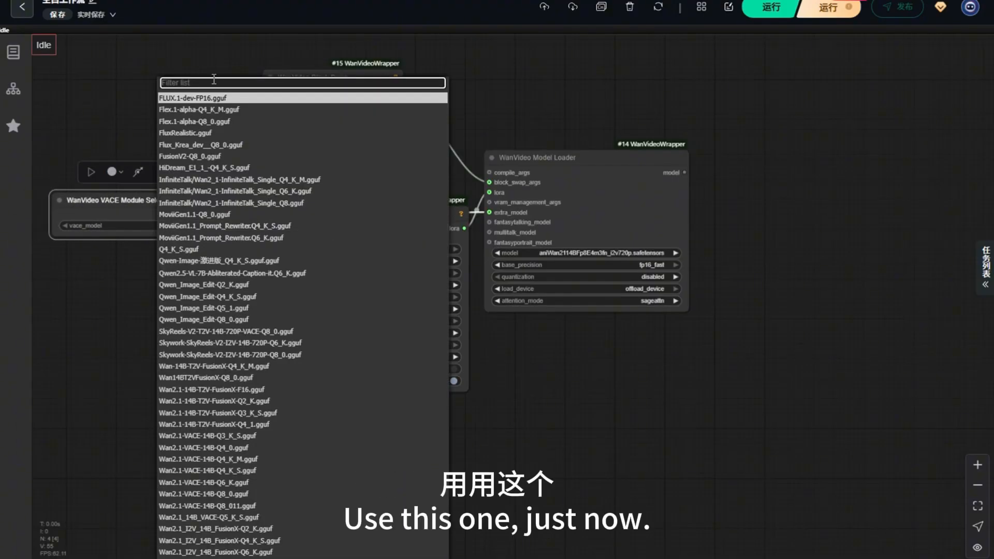
pyautogui.write('vace')
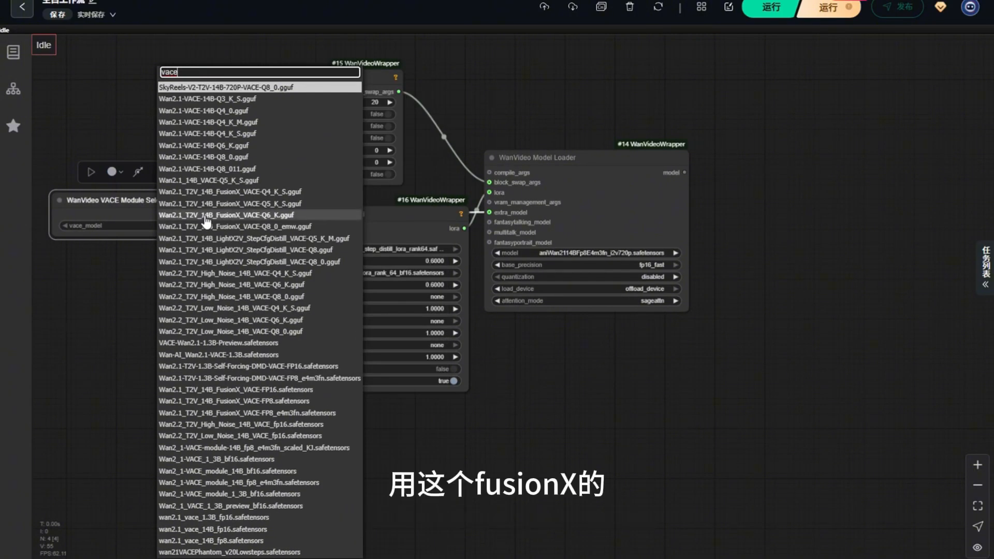
pyautogui.click(234, 392)
# - Add a WanVideo T5 Text Encoder Loader node using umt5-xxl-enc-bf16.safetensors and place it above the Block Swap node
pyautogui.scroll(-6, 259, 253)
pyautogui.scroll(5, 414, 148)
pyautogui.moveTo(413, 149); pyautogui.dragTo(437, 269)
pyautogui.doubleClick(425, 214)
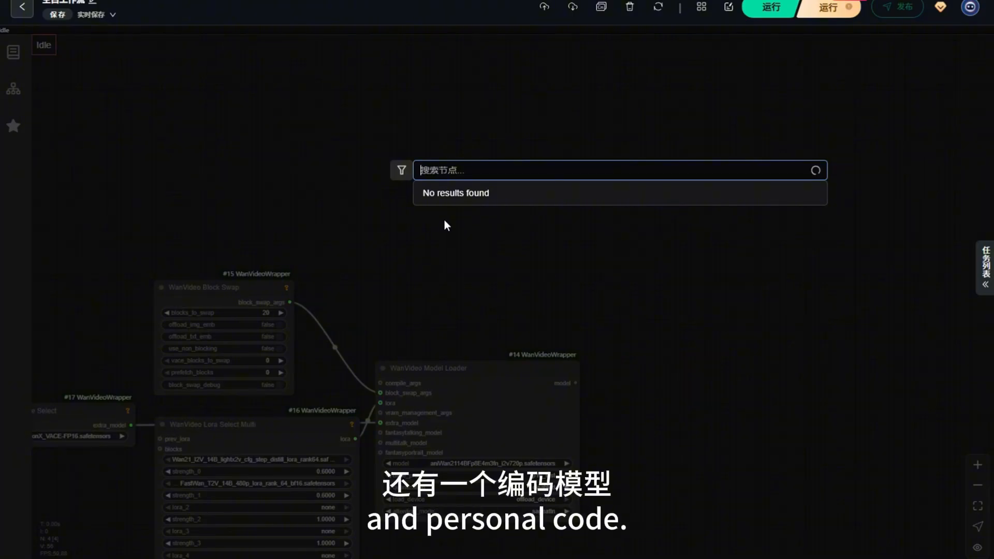
pyautogui.write('wan videote')
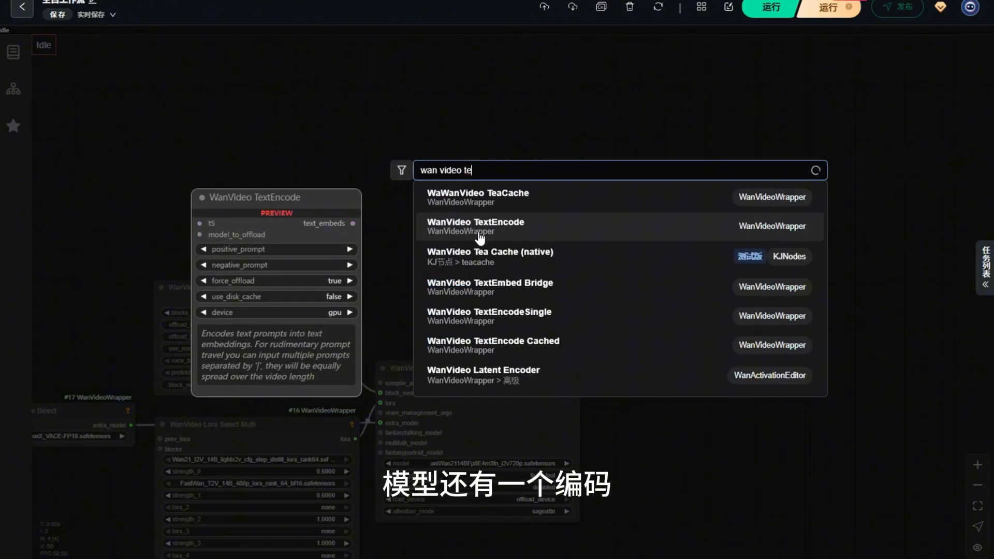
pyautogui.click(475, 233)
pyautogui.moveTo(520, 147); pyautogui.dragTo(545, 147)
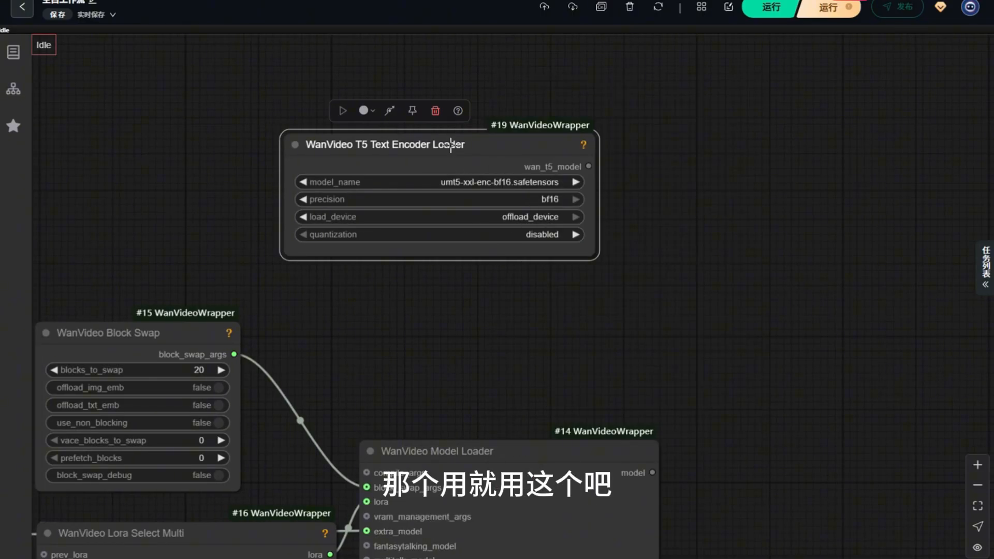
pyautogui.moveTo(450, 150); pyautogui.dragTo(216, 125)
# - Add a WanVideo VAE Loader node and set its model_name to Wan2_1_VAE_bf16.safetensors
pyautogui.scroll(-6, 239, 127)
pyautogui.scroll(3, 342, 181)
pyautogui.doubleClick(340, 218)
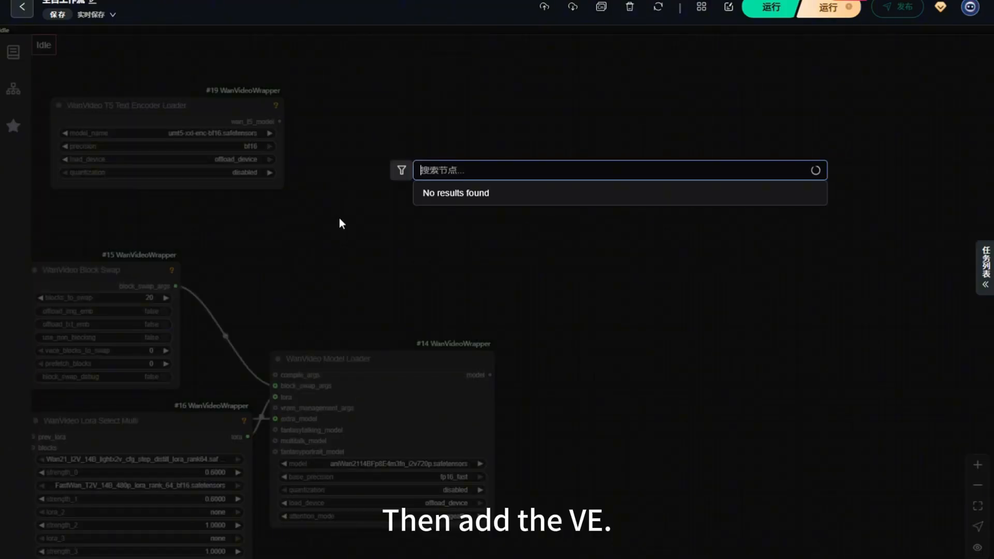
pyautogui.write('va')
pyautogui.press('BackSpace')
pyautogui.press('BackSpace')
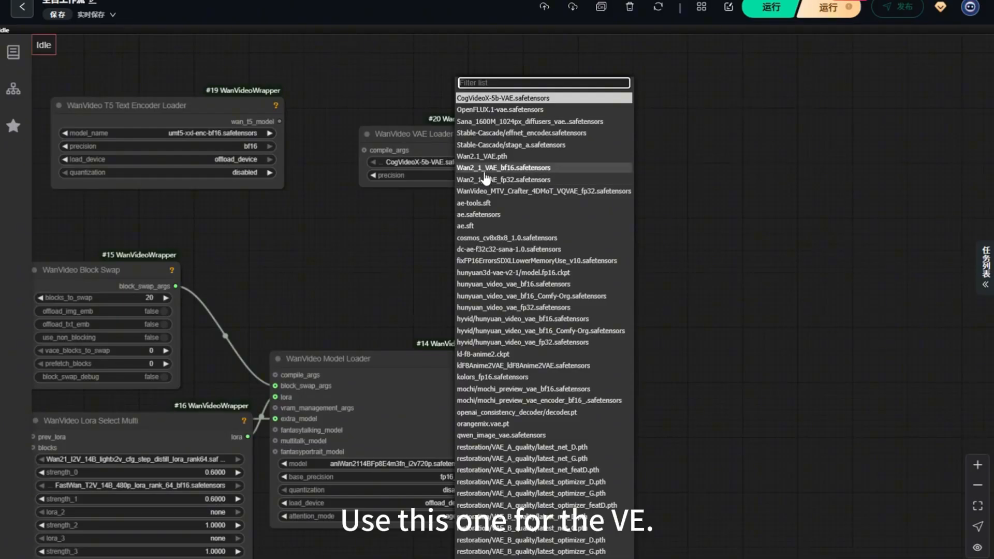
pyautogui.click(485, 170)
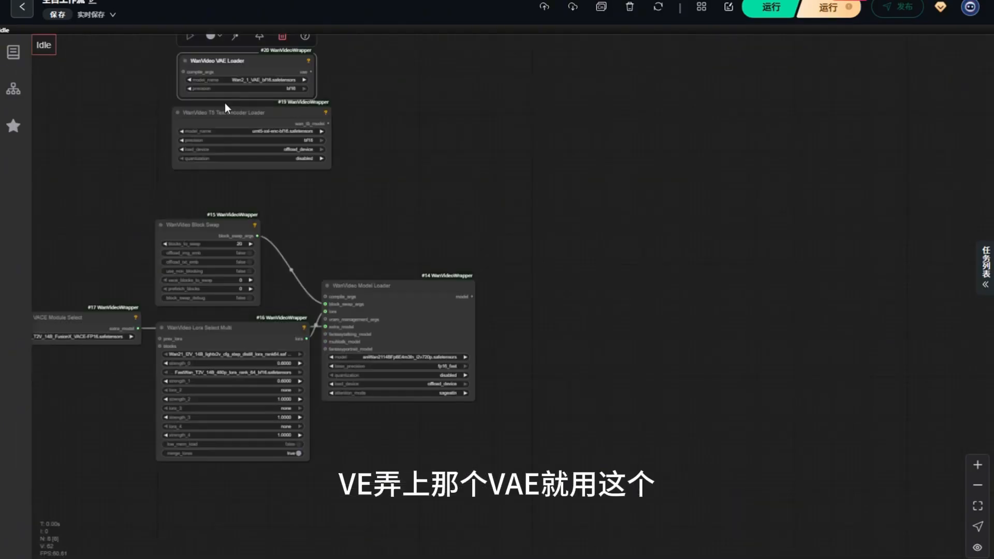
# - Stack the VAE Loader and T5 Text Encoder Loader nodes directly above the WanVideo Model Loader
pyautogui.moveTo(224, 102); pyautogui.dragTo(220, 141)
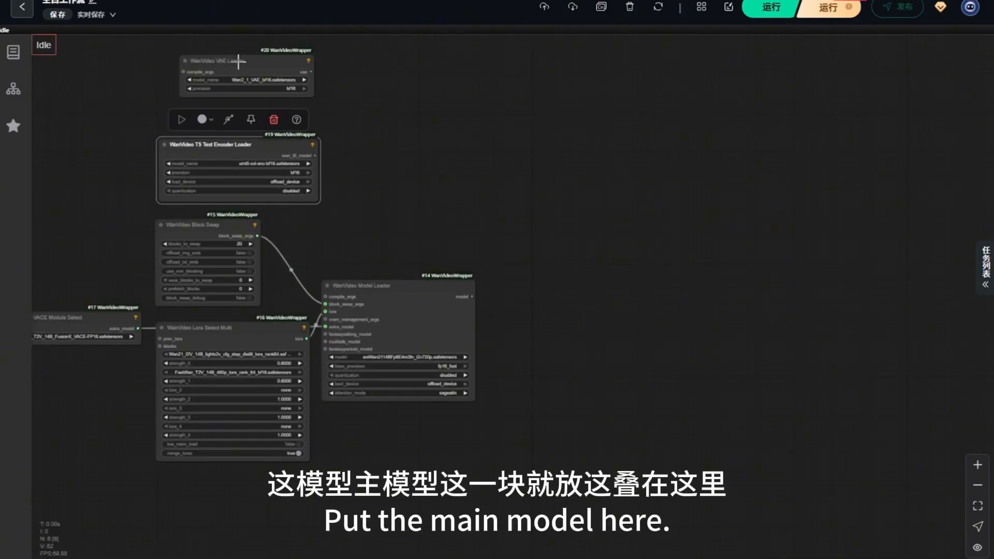
pyautogui.moveTo(229, 60); pyautogui.dragTo(295, 66)
pyautogui.moveTo(233, 139); pyautogui.dragTo(392, 201)
pyautogui.moveTo(326, 72); pyautogui.dragTo(410, 141)
# - Add a WanVideo TextEncode node in the empty area to the right of the stacked loader nodes
pyautogui.scroll(-3, 257, 110)
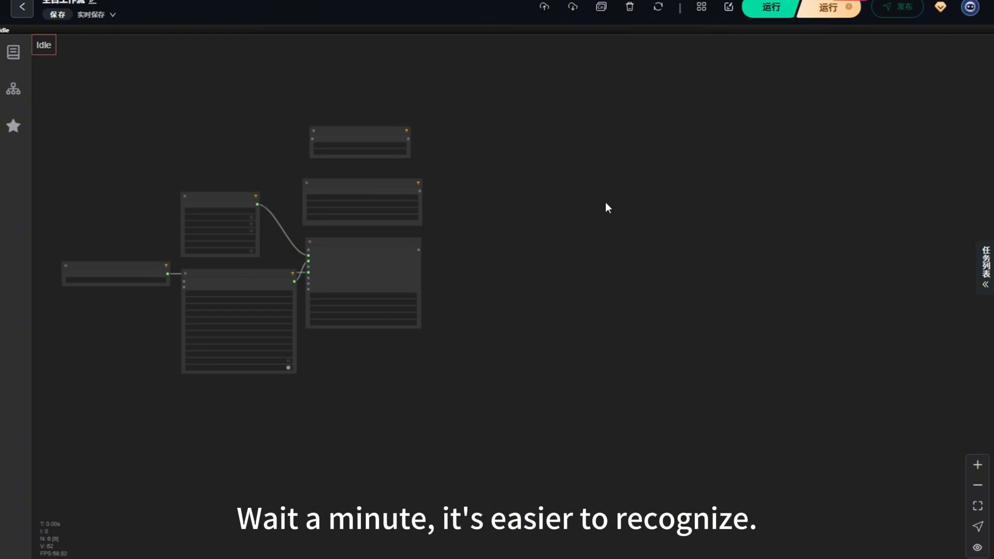
pyautogui.moveTo(606, 206); pyautogui.dragTo(534, 188)
pyautogui.doubleClick(630, 220)
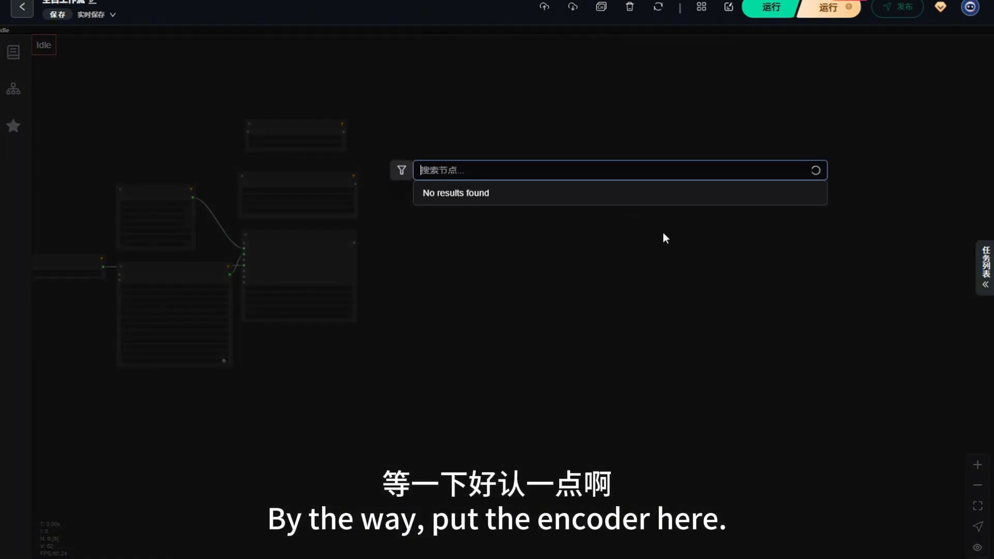
pyautogui.write('s')
pyautogui.press('BackSpace')
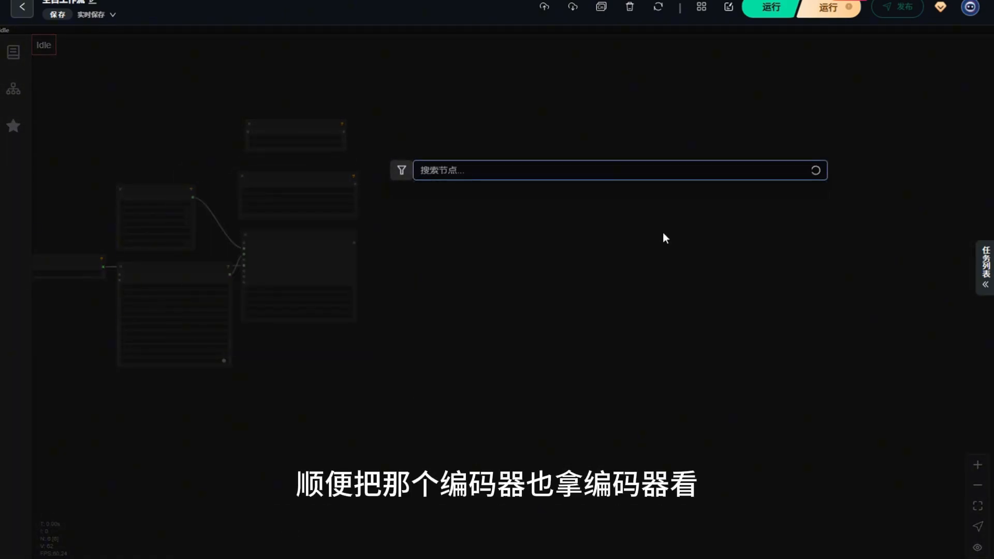
pyautogui.write('t5')
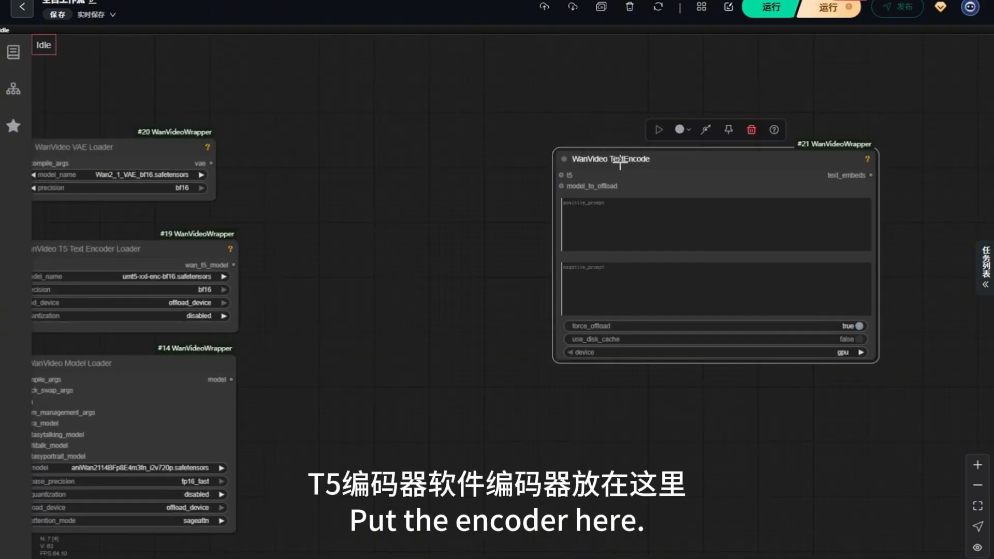
pyautogui.scroll(-5, 449, 124)
pyautogui.scroll(-5, 450, 124)
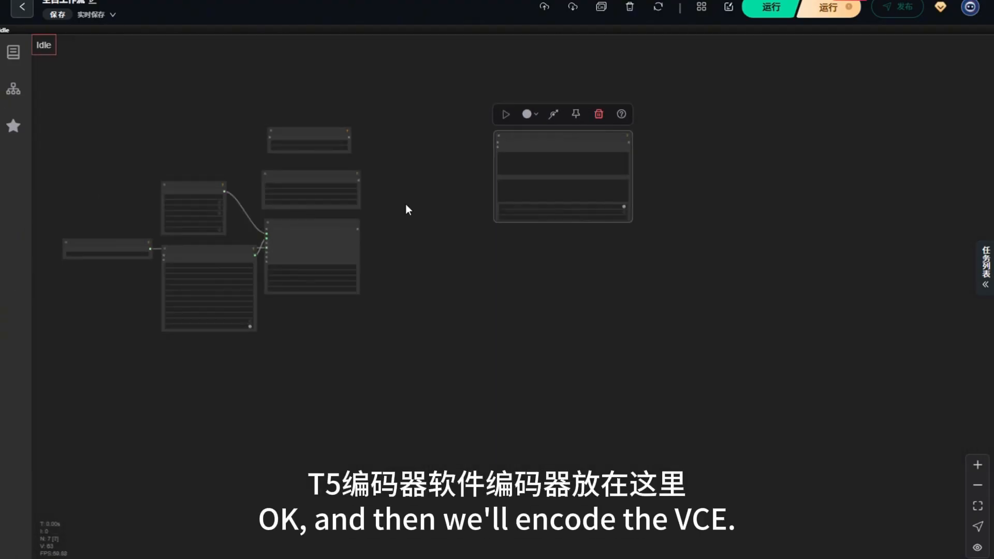
# - Add a WanVideo VACE Encode node below the TextEncode node
pyautogui.doubleClick(486, 371)
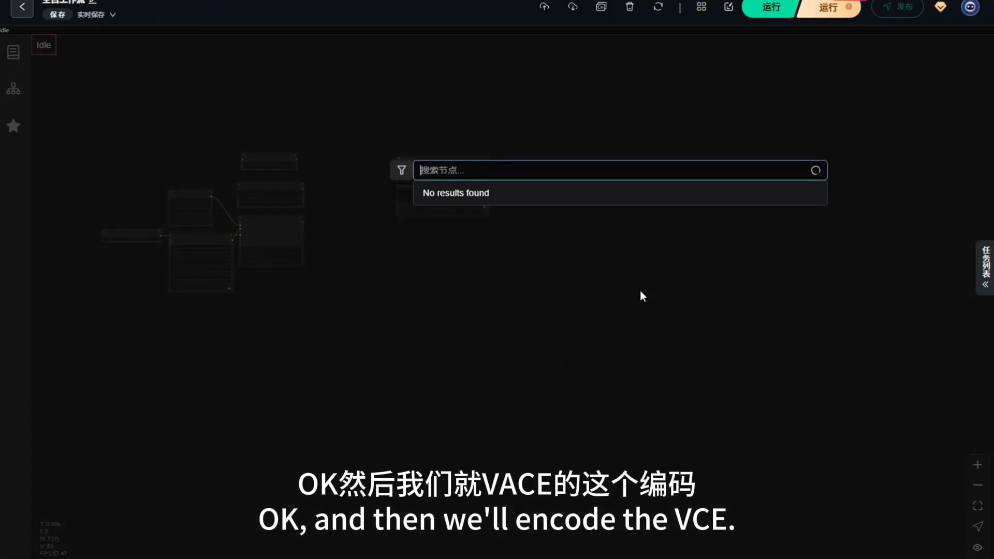
pyautogui.write('vace')
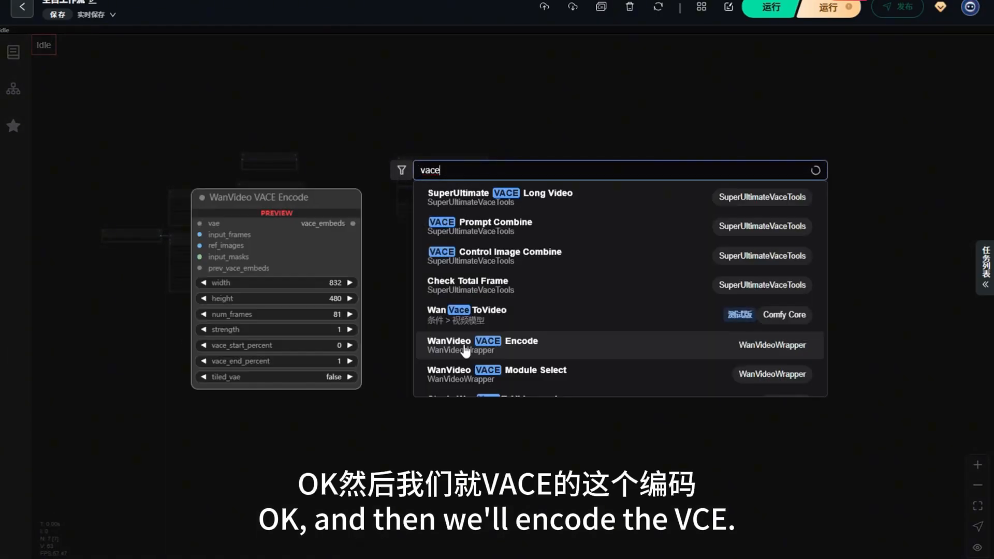
pyautogui.click(497, 344)
pyautogui.scroll(5, 511, 368)
pyautogui.moveTo(513, 370); pyautogui.dragTo(488, 287)
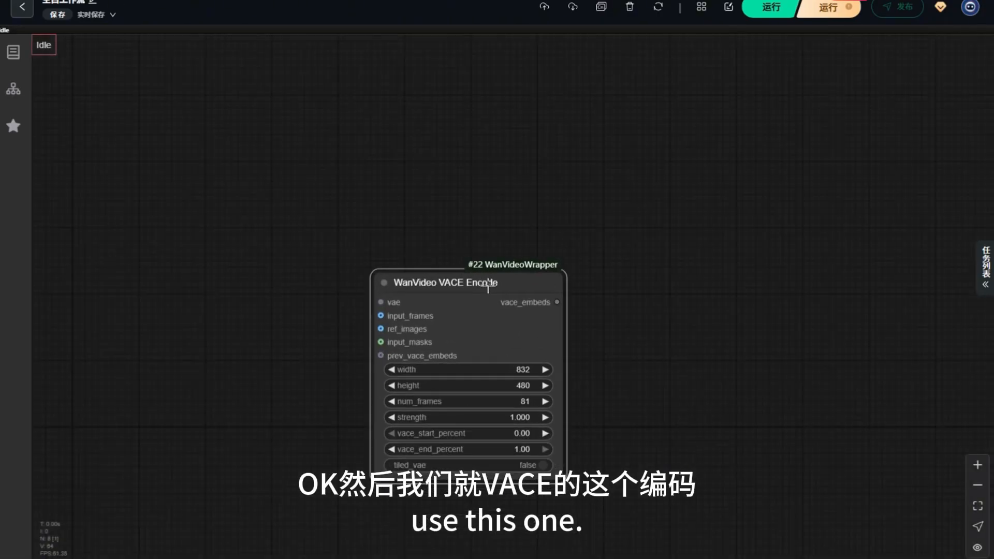
# - Add a WanVideo Sampler node and align it to the right of the VACE Encode node
pyautogui.scroll(-7, 488, 286)
pyautogui.doubleClick(551, 282)
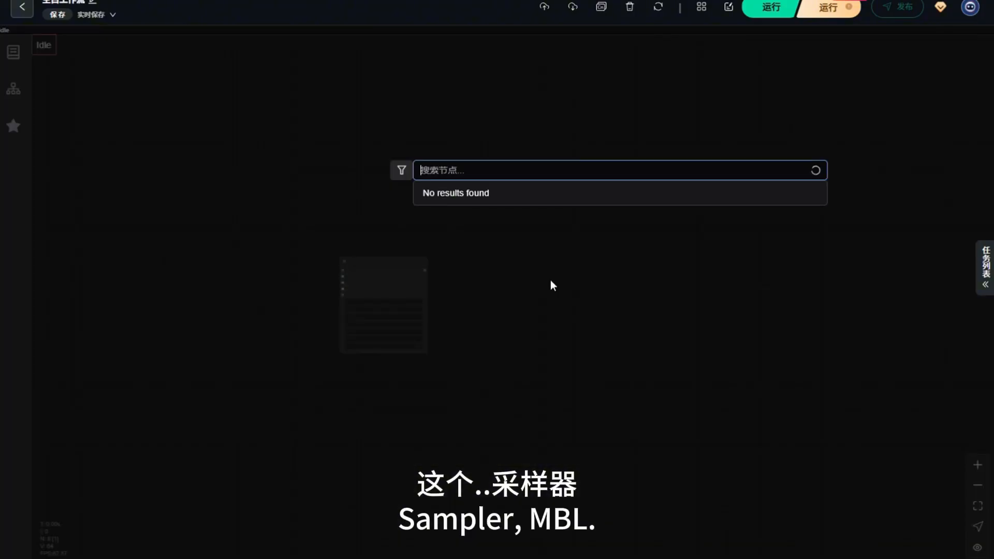
pyautogui.write('wan video sam')
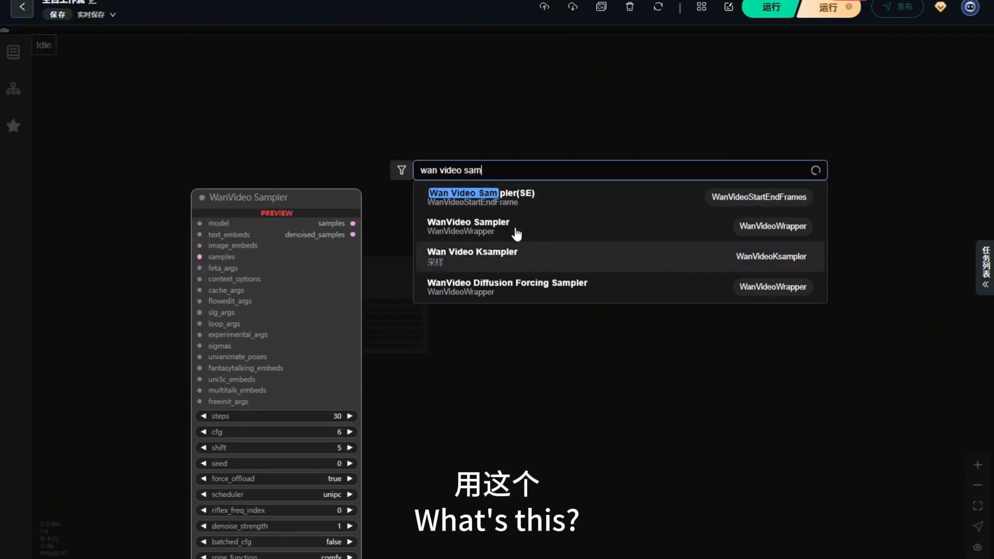
pyautogui.click(510, 224)
pyautogui.moveTo(564, 278); pyautogui.dragTo(508, 261)
# - Add a WanVideo Decode node to the right of the Sampler, followed by a node that combines the frames into a video
pyautogui.doubleClick(673, 301)
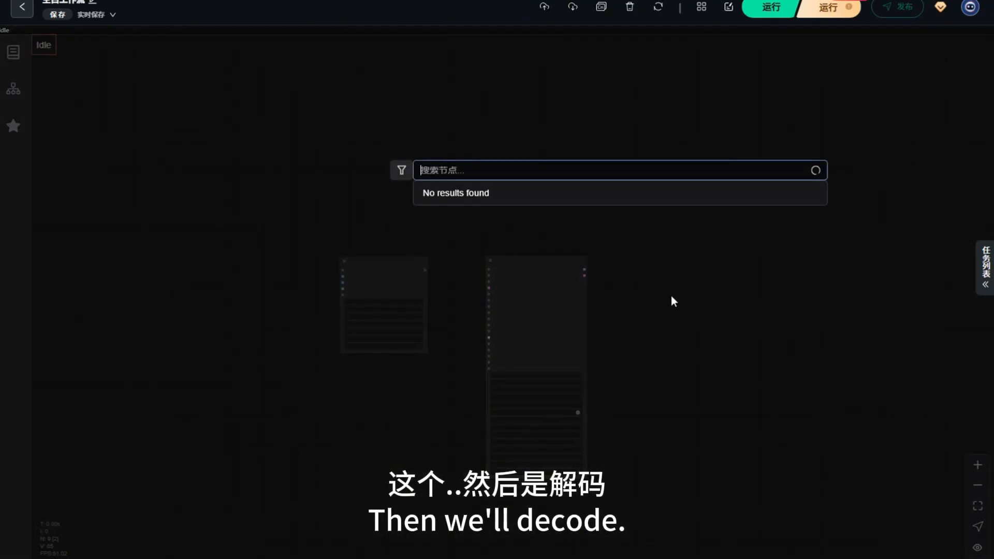
pyautogui.click(710, 326)
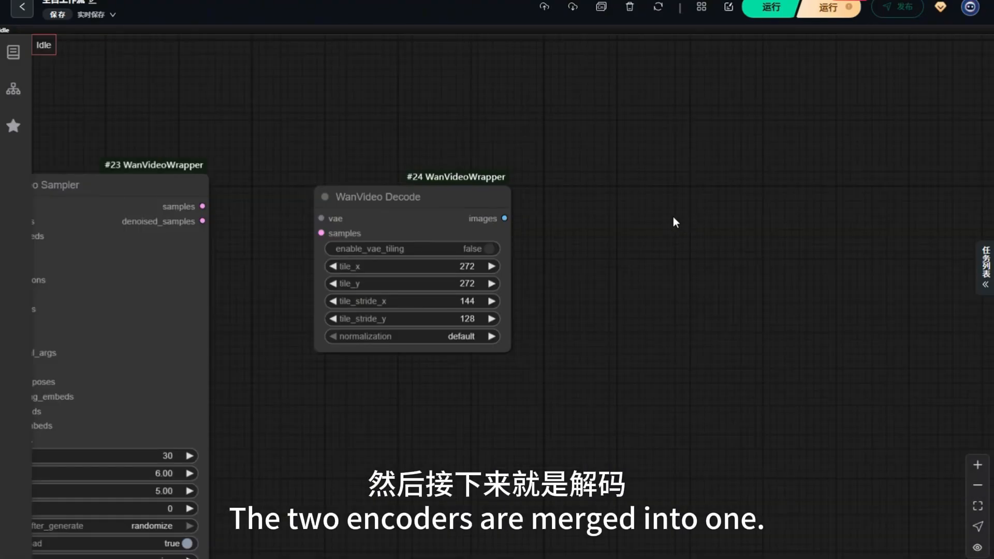
pyautogui.doubleClick(679, 242)
pyautogui.write('保存wi5')
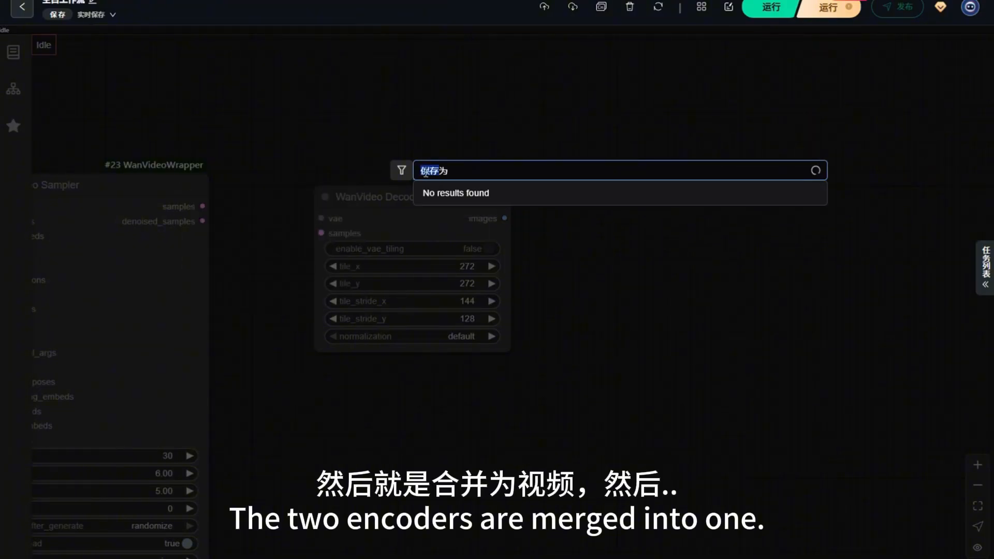
pyautogui.moveTo(406, 264); pyautogui.dragTo(418, 288)
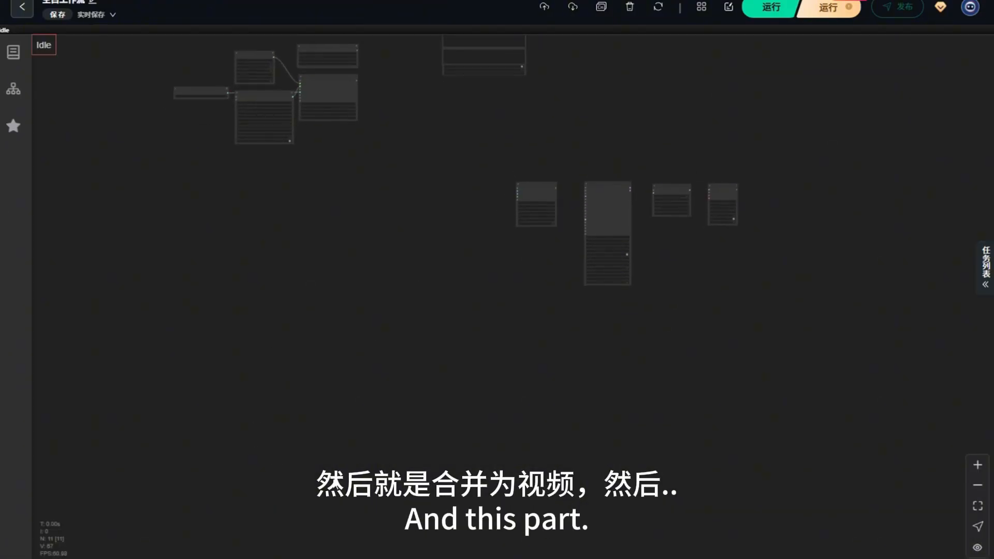
# - Add a Load Image (加载图像) node below the model loader group
pyautogui.moveTo(187, 183); pyautogui.dragTo(199, 181)
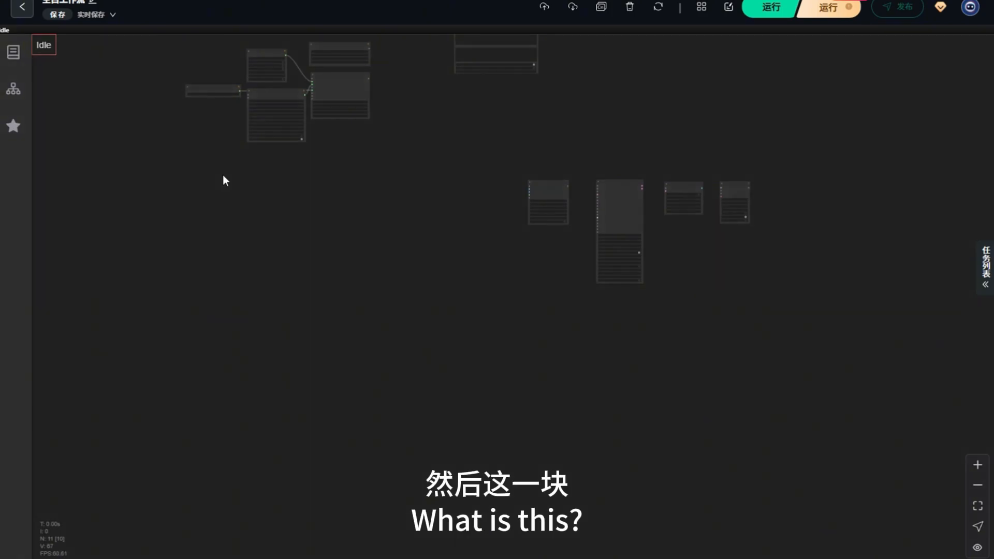
pyautogui.doubleClick(287, 256)
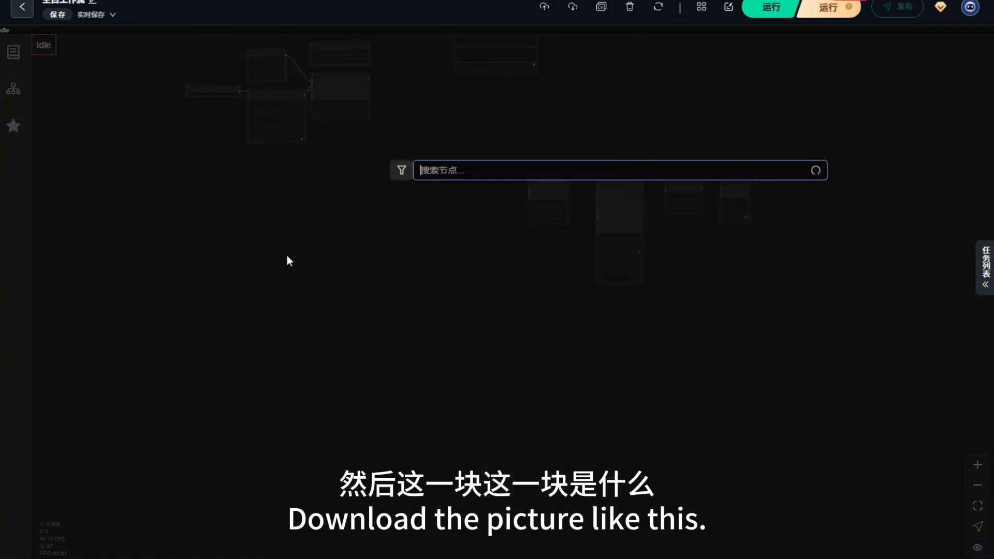
pyautogui.write('加载图像')
pyautogui.click(457, 201)
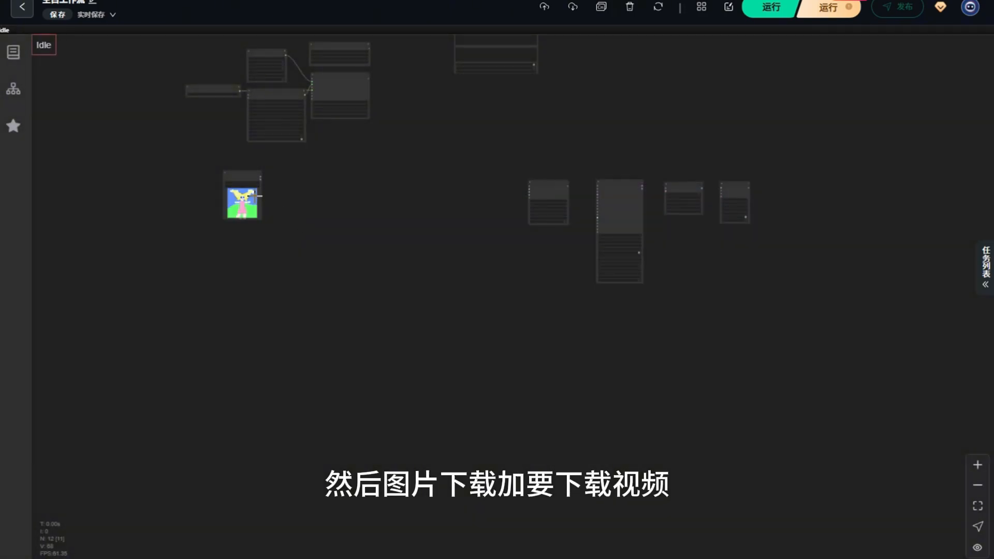
# - Add the VideoHelperSuite Load Video (加载视频) node below the Load Image node
pyautogui.doubleClick(324, 290)
pyautogui.write('加载')
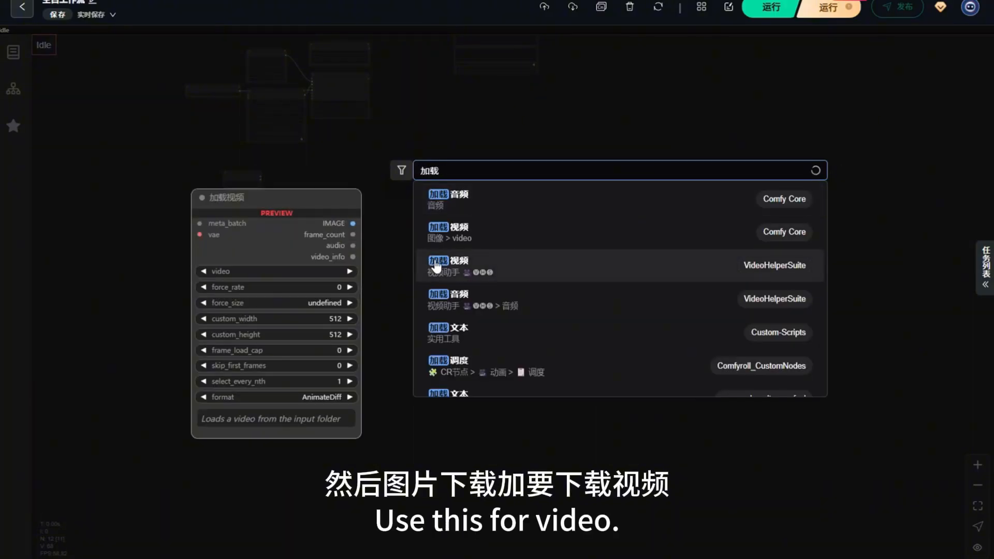
pyautogui.click(437, 265)
pyautogui.scroll(10, 242, 272)
pyautogui.scroll(2, 254, 300)
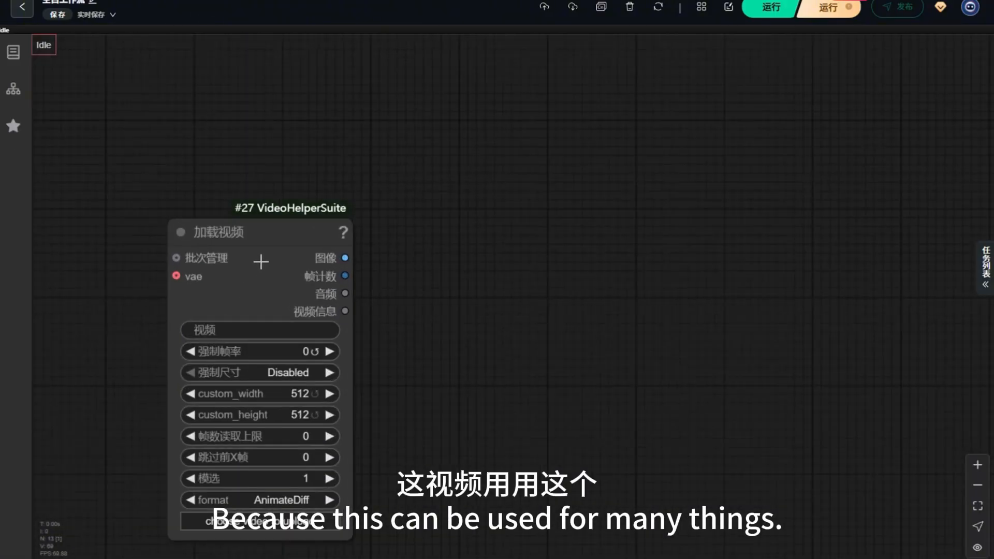
pyautogui.scroll(-8, 255, 251)
pyautogui.scroll(-3, 250, 265)
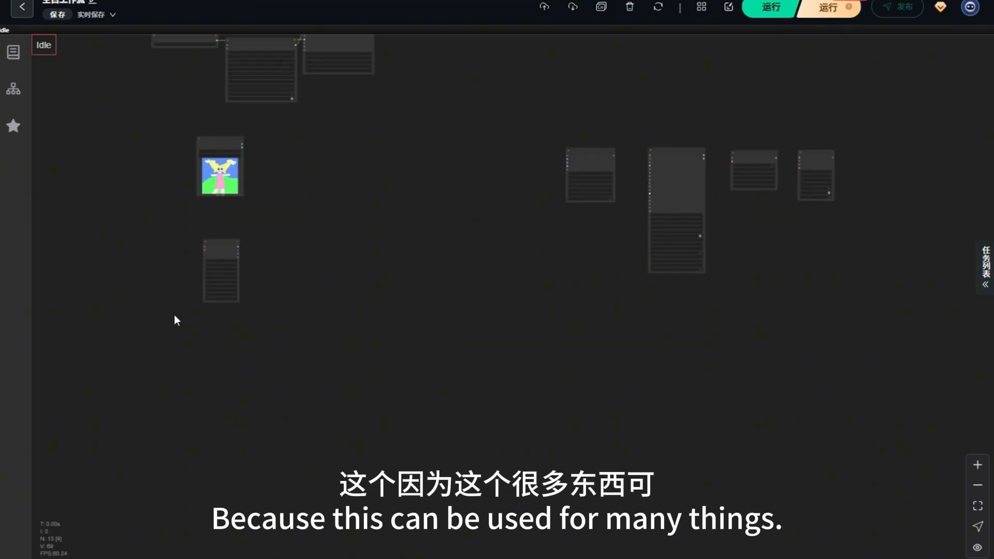
pyautogui.click(221, 244)
# - Add a LayerMask: SegmentAnythingUltra V3(Advance) node in the empty area beside the Load Video node
pyautogui.doubleClick(361, 334)
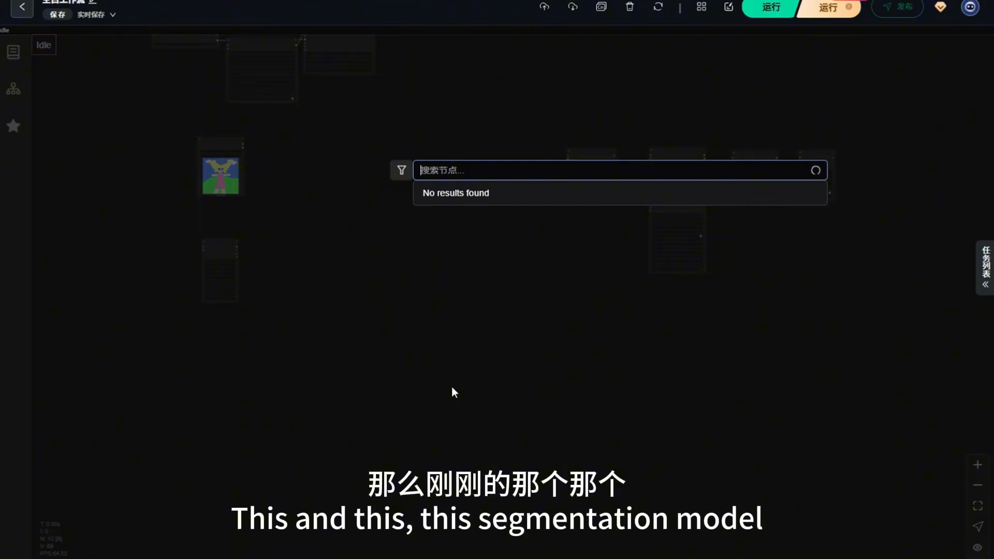
pyautogui.write('se')
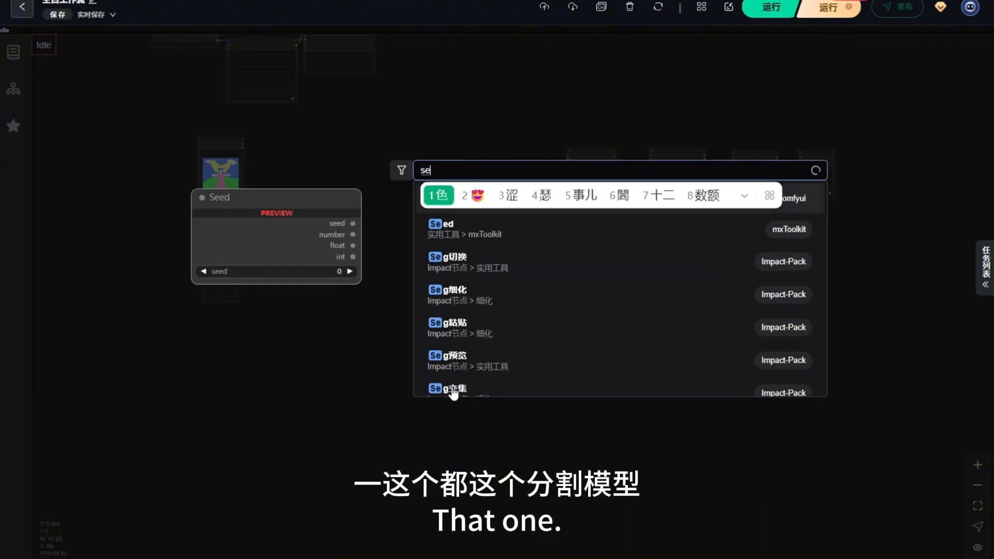
pyautogui.write('gment anything')
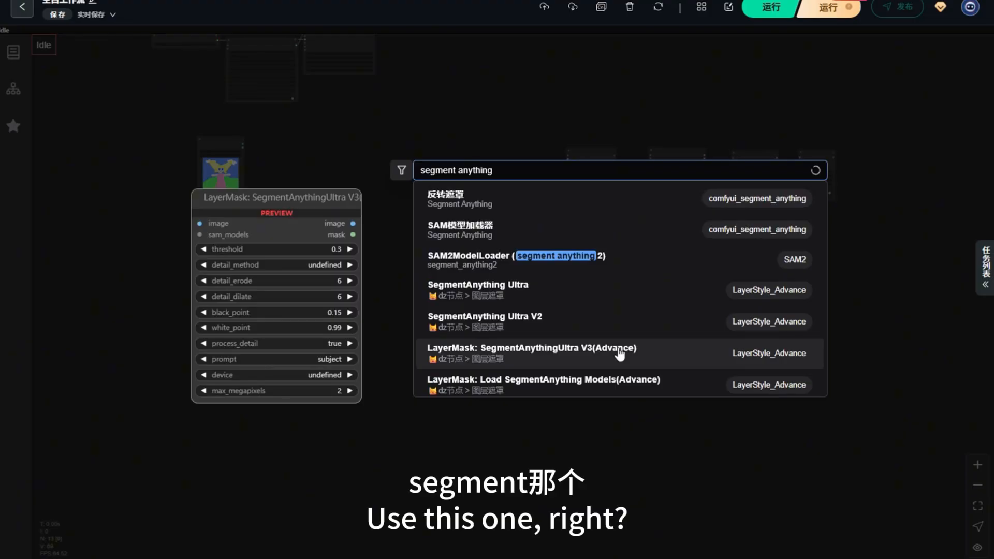
pyautogui.click(599, 351)
pyautogui.scroll(10, 415, 333)
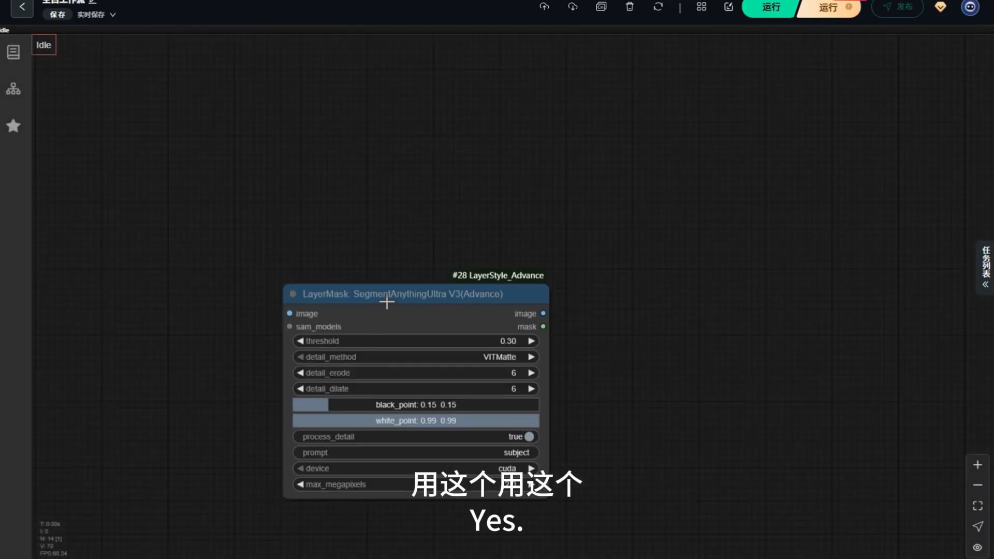
pyautogui.moveTo(386, 299); pyautogui.dragTo(337, 235)
# - Attach a LayerMask: Load SegmentAnything Models(Advance) node to the sam_models input, keep sam_vit_h (2.56GB), and place it above the SegmentAnythingUltra V3 node
pyautogui.moveTo(248, 293); pyautogui.dragTo(290, 103)
pyautogui.click(356, 190)
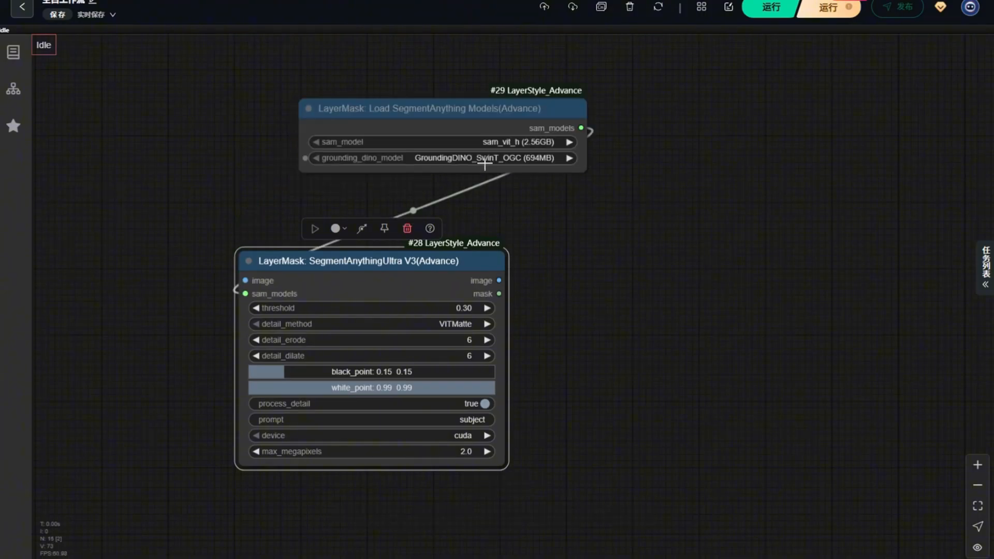
pyautogui.click(536, 141)
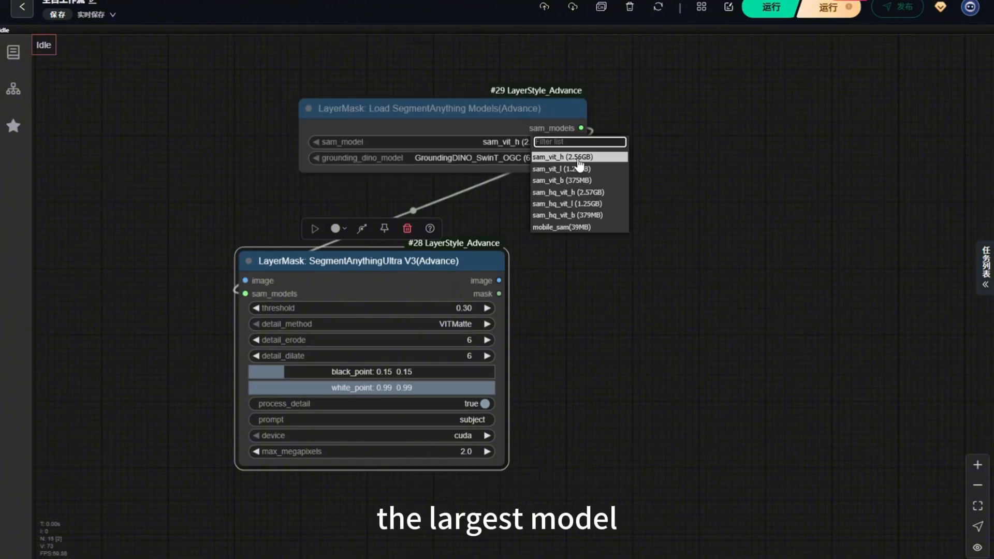
pyautogui.moveTo(513, 115); pyautogui.dragTo(430, 143)
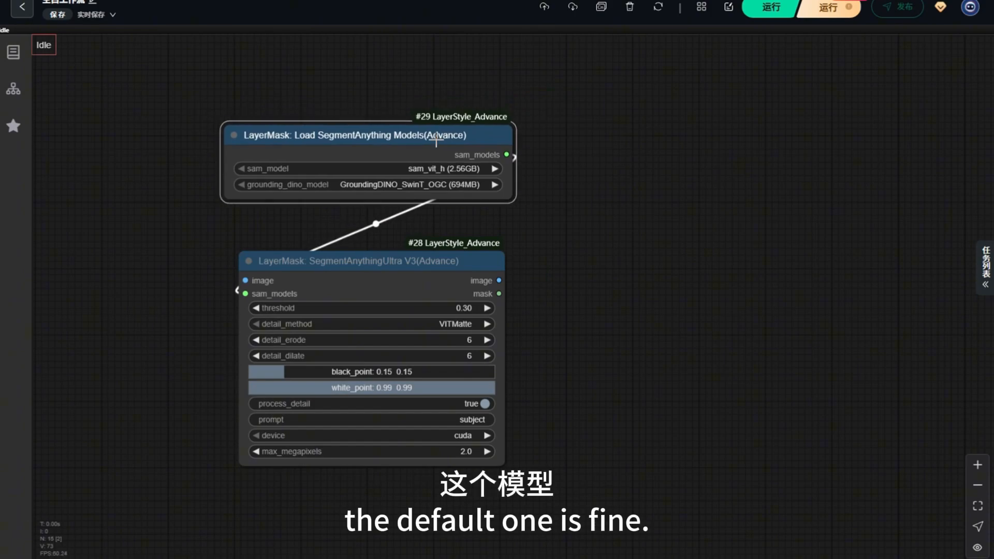
# - Set the prompt of the SegmentAnythingUltra V3 node to human
pyautogui.click(486, 422)
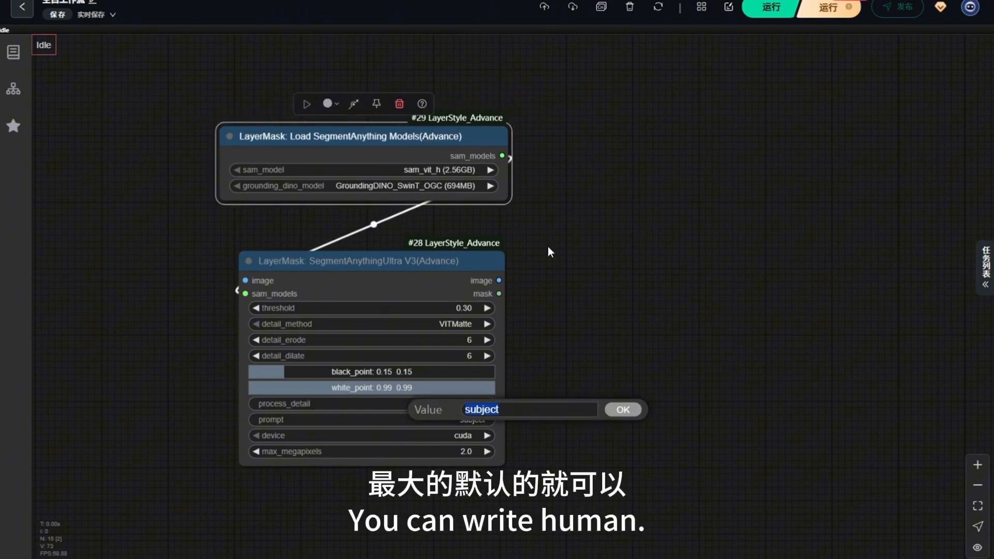
pyautogui.write('human')
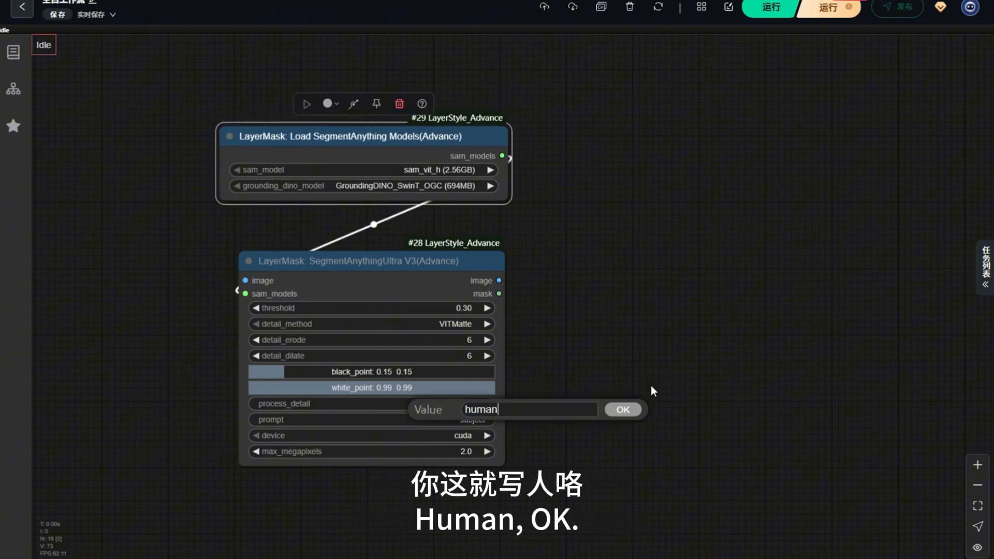
pyautogui.click(623, 409)
# - Upload the grey alien picture into the Load Image node and the dancing man clip into the Load Video node
pyautogui.scroll(-7, 573, 328)
pyautogui.moveTo(514, 280); pyautogui.dragTo(557, 304)
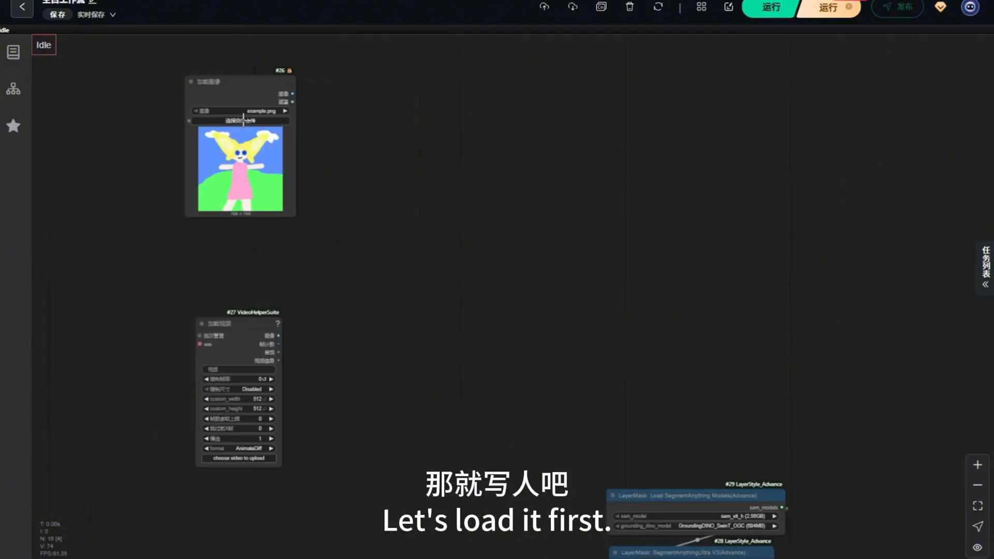
pyautogui.click(241, 121)
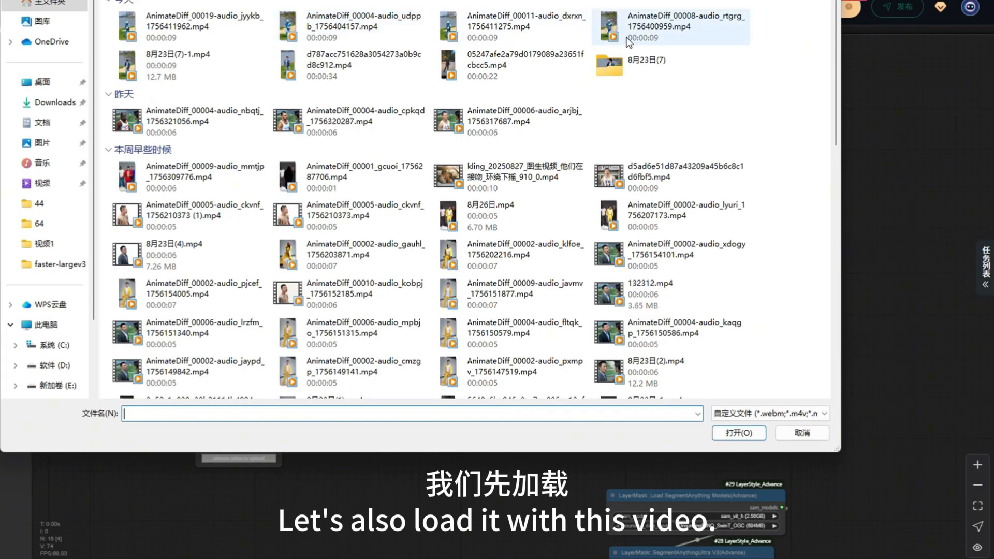
pyautogui.click(125, 67)
pyautogui.click(739, 433)
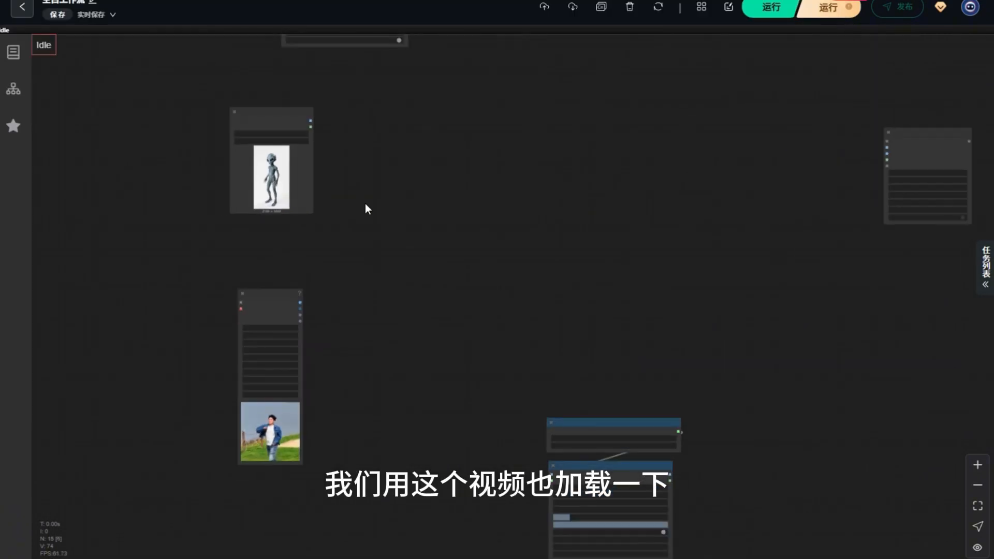
# - Add a VideoHelperSuite Video Info (视频信息) node beside the Load Video node and connect the loader's 视频信息 output to it
pyautogui.scroll(2, 372, 275)
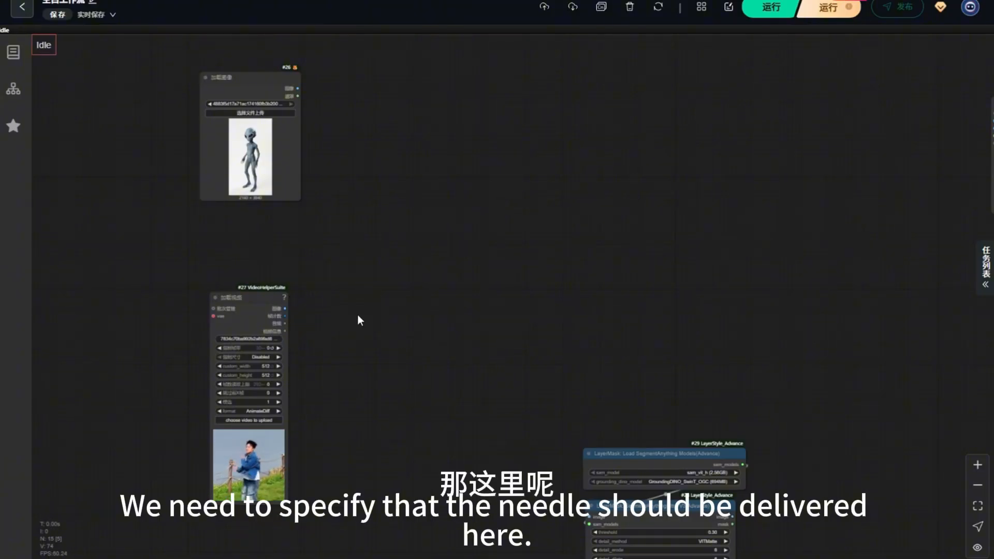
pyautogui.scroll(-3, 170, 230)
pyautogui.scroll(2, 362, 385)
pyautogui.doubleClick(359, 399)
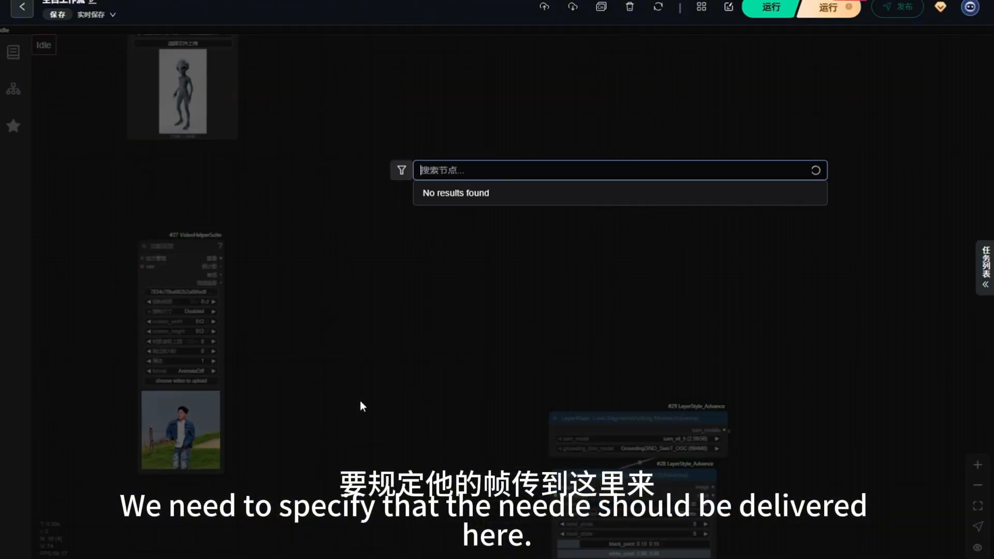
pyautogui.write('shipin')
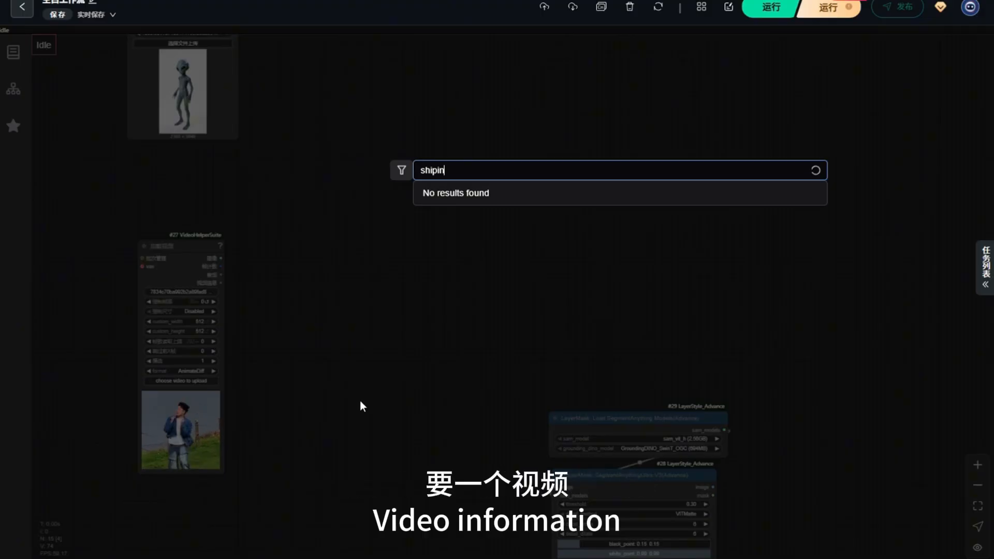
pyautogui.press('BackSpace')
pyautogui.press('BackSpace')
pyautogui.press('BackSpace')
pyautogui.press('BackSpace')
pyautogui.press('BackSpace')
pyautogui.press('BackSpace')
pyautogui.write('视频')
pyautogui.write('信息')
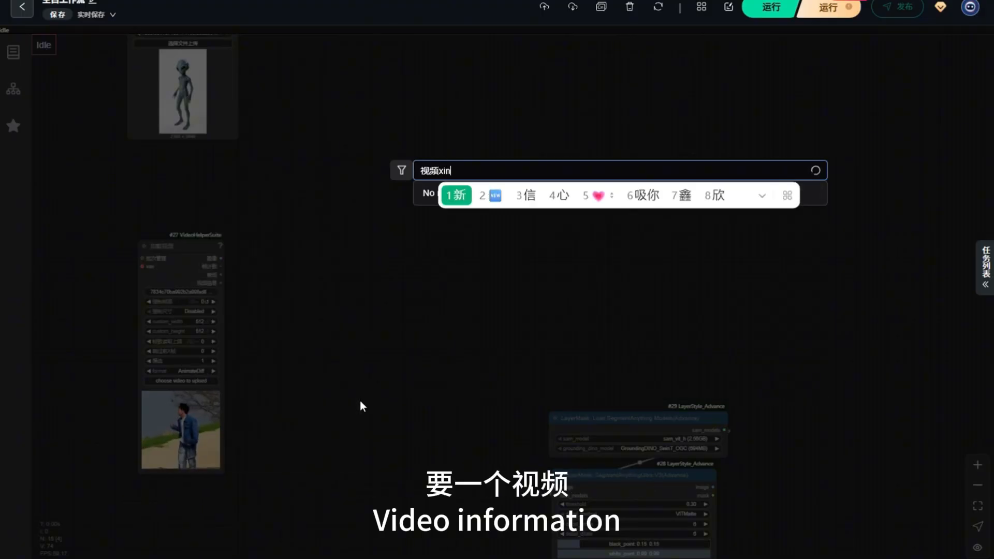
pyautogui.click(443, 193)
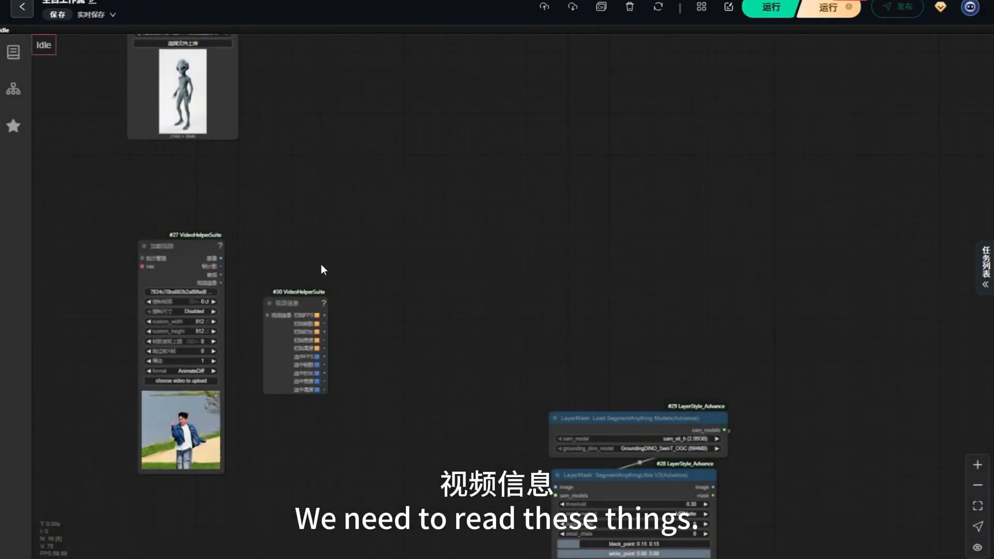
pyautogui.scroll(4, 309, 288)
pyautogui.scroll(-3, 272, 184)
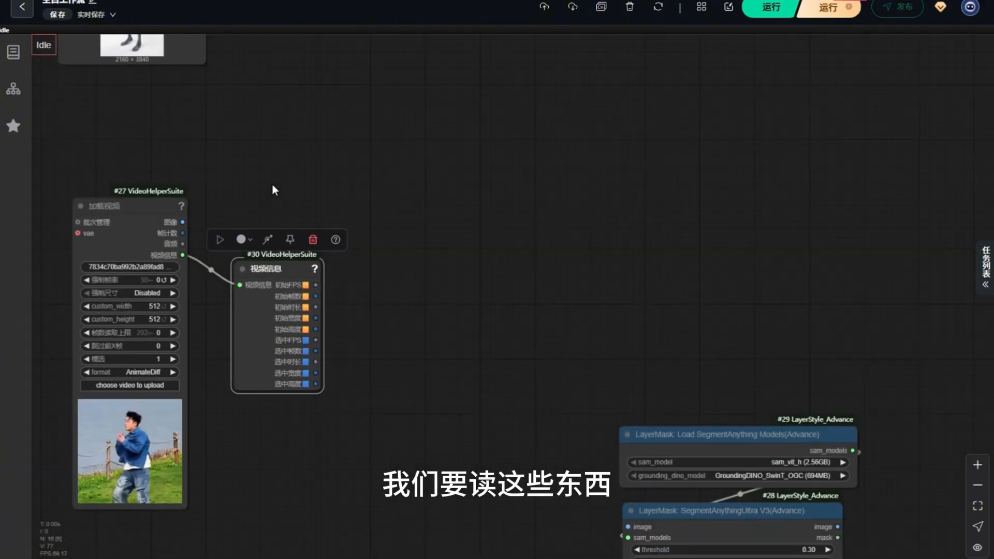
# - Add a LayerStyle 按宽高比缩放_V2 (scale by aspect ratio) node between the Video Info node and the segmentation nodes
pyautogui.scroll(-4, 395, 308)
pyautogui.doubleClick(396, 401)
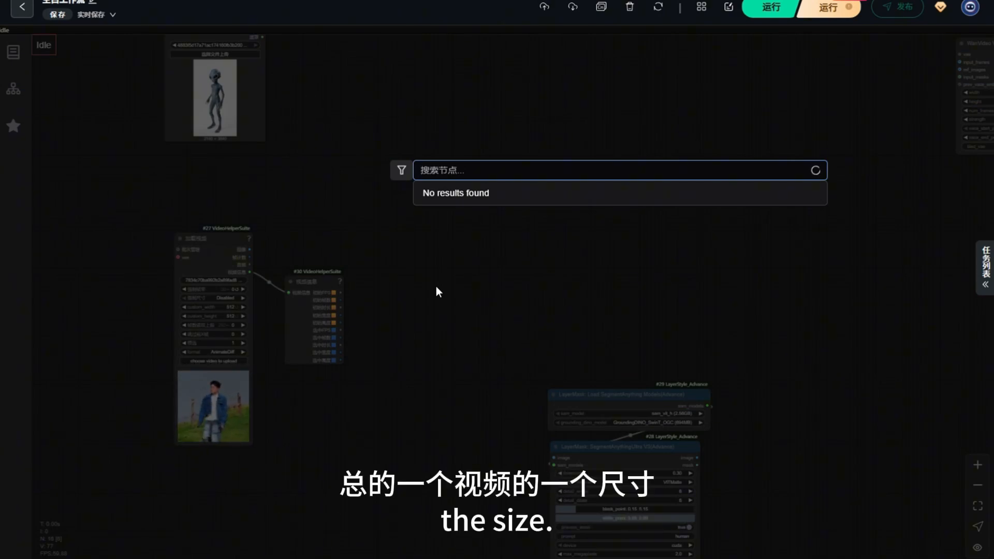
pyautogui.write('an')
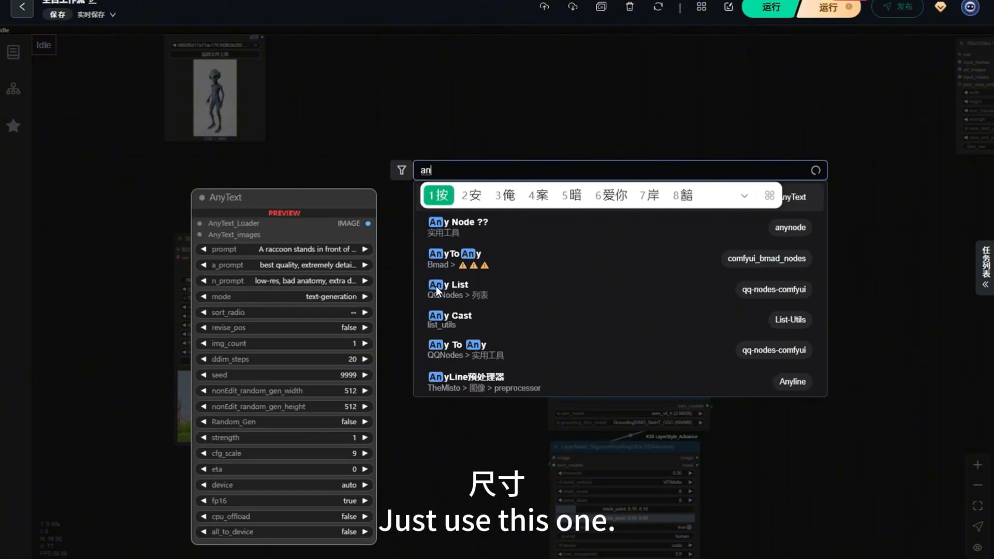
pyautogui.press('space')
pyautogui.click(513, 267)
pyautogui.moveTo(435, 392); pyautogui.dragTo(408, 374)
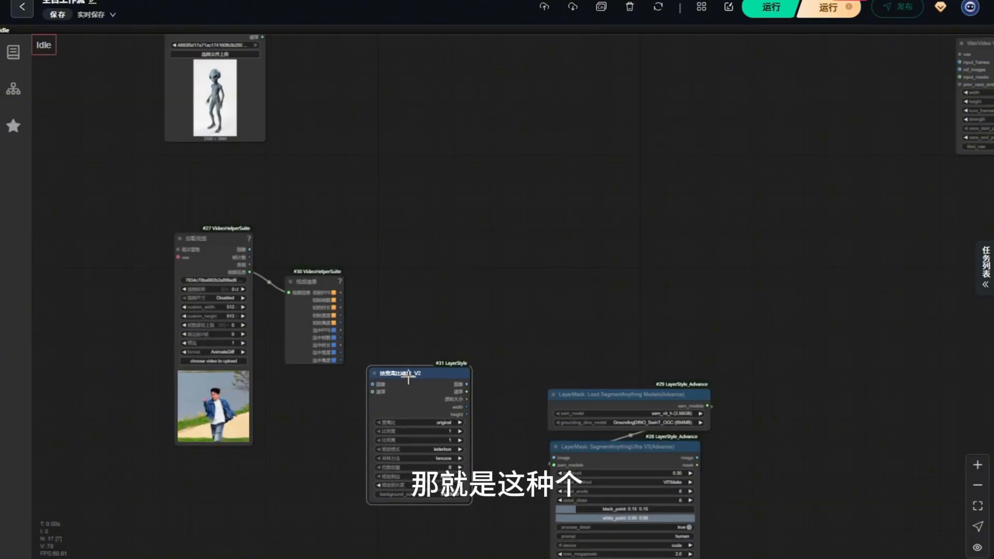
# - Add an Image_Resize2 node to the right of the Load Image node and nudge the Video Info node slightly
pyautogui.doubleClick(349, 74)
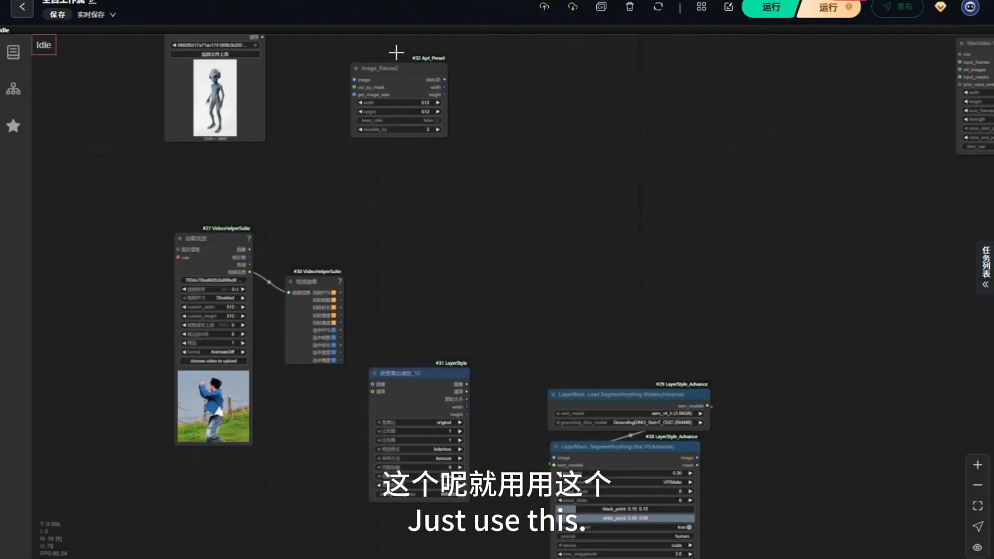
pyautogui.scroll(4, 396, 48)
pyautogui.scroll(-4, 382, 83)
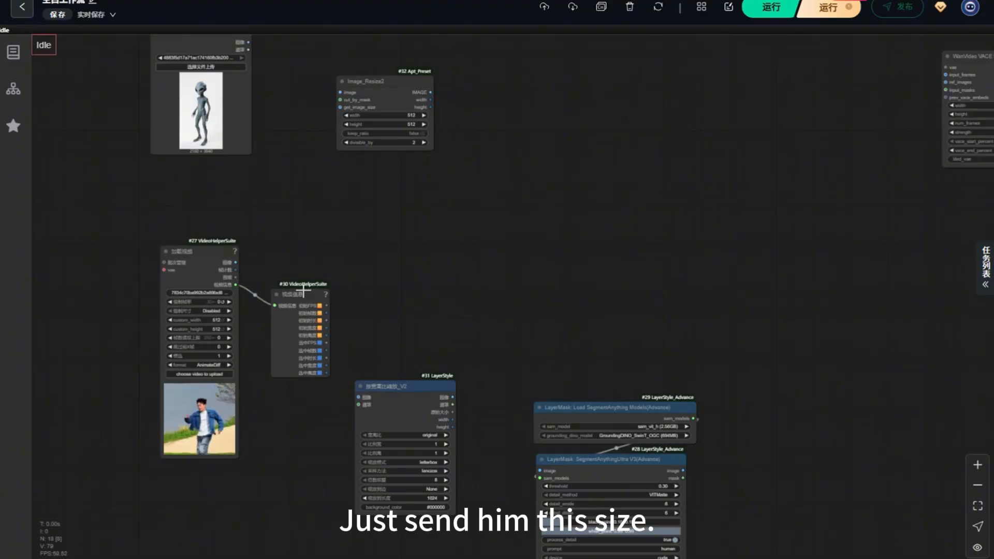
pyautogui.moveTo(304, 291); pyautogui.dragTo(300, 294)
pyautogui.click(469, 231)
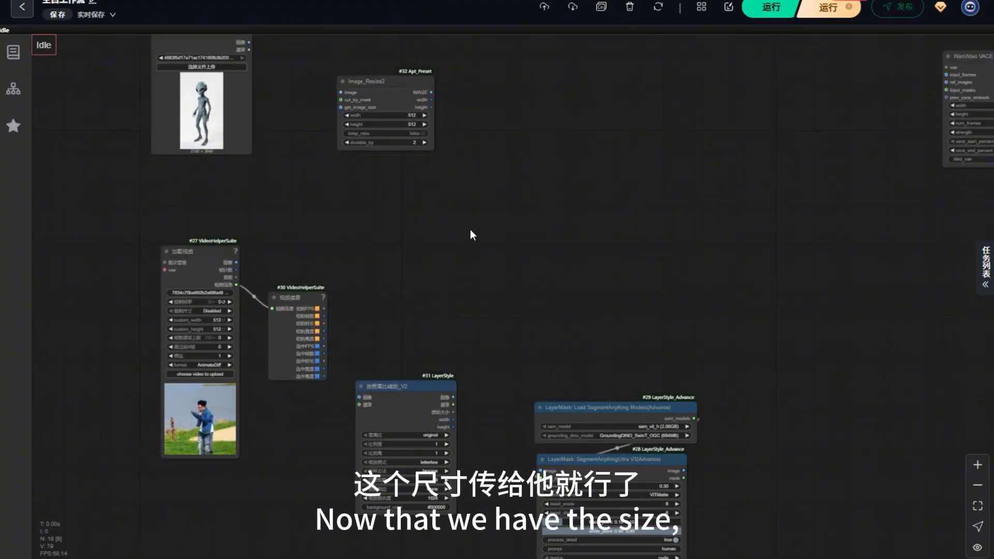
# - Add a comfyui-various Integer node to the left above the Load Video node and place a second copy directly below it
pyautogui.doubleClick(124, 203)
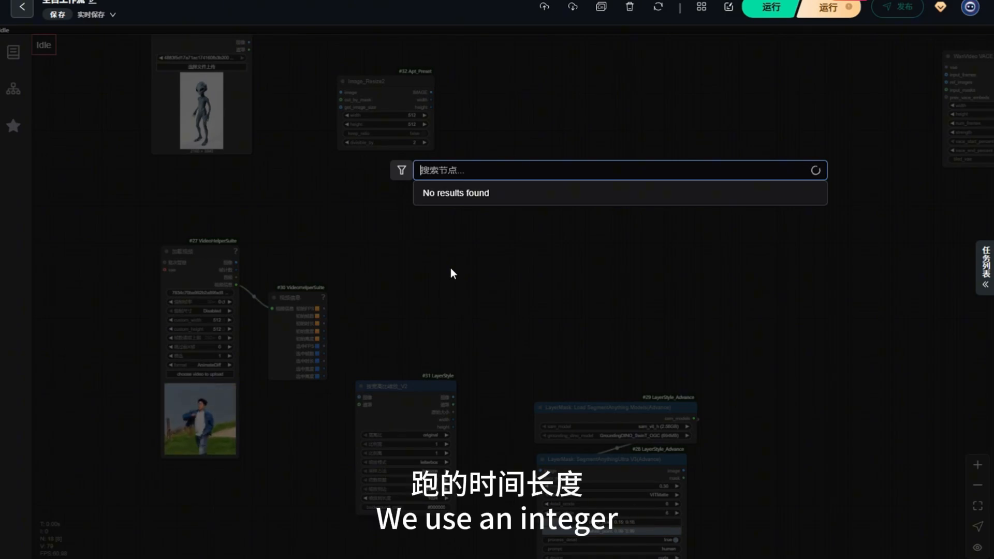
pyautogui.write('integer')
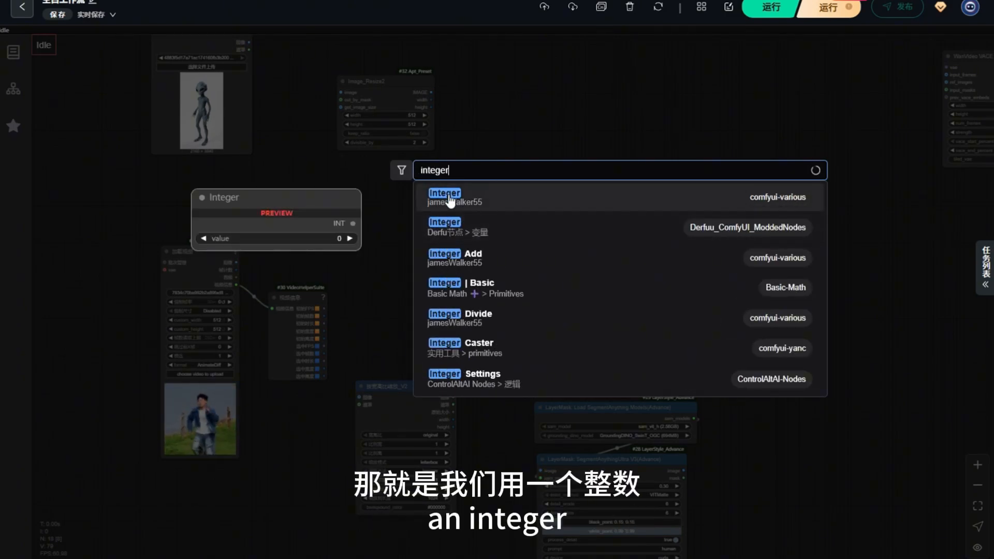
pyautogui.click(449, 200)
pyautogui.moveTo(198, 192); pyautogui.dragTo(167, 172)
pyautogui.scroll(2, 142, 187)
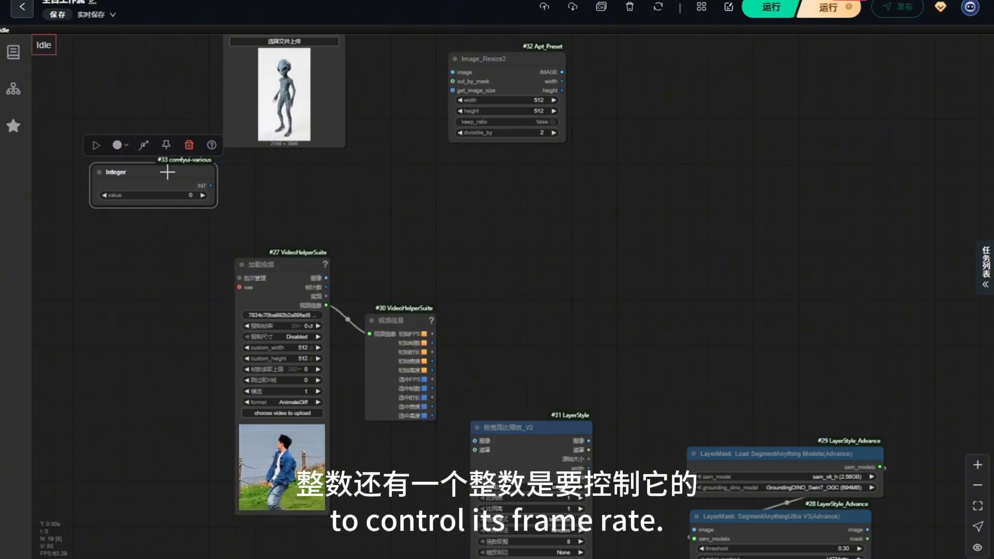
pyautogui.moveTo(152, 177); pyautogui.dragTo(153, 233)
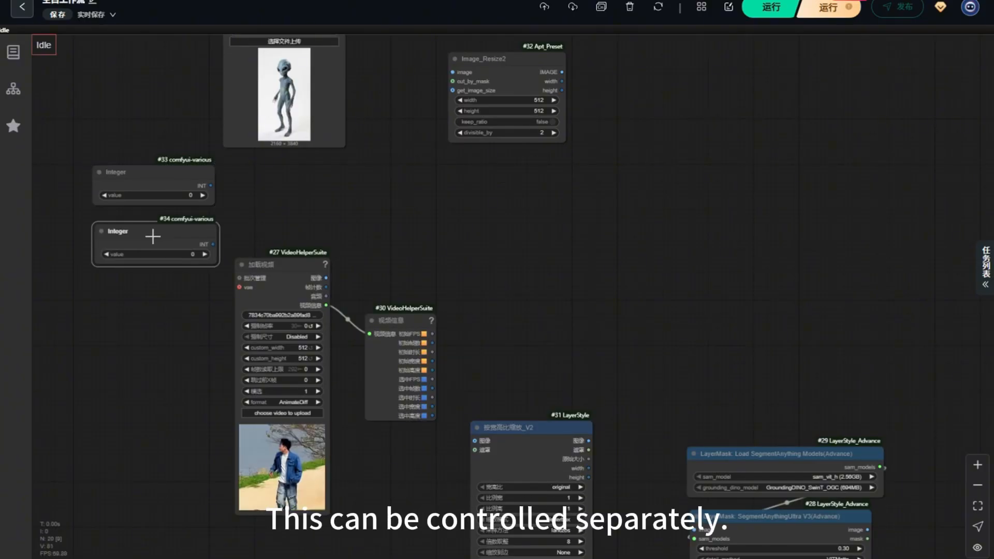
# - Add an Integer to Float node directly below the two Integer nodes
pyautogui.doubleClick(133, 289)
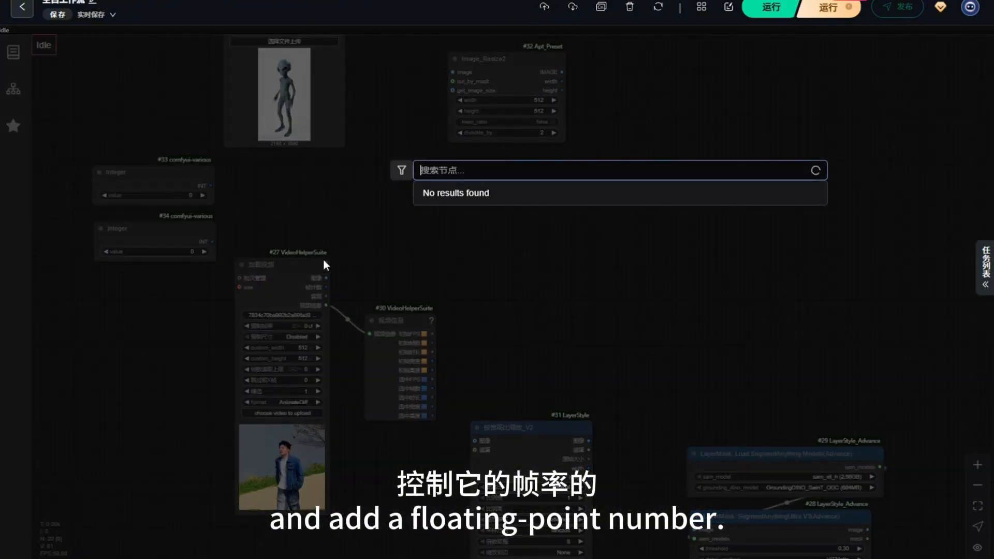
pyautogui.write('integer to')
pyautogui.click(531, 205)
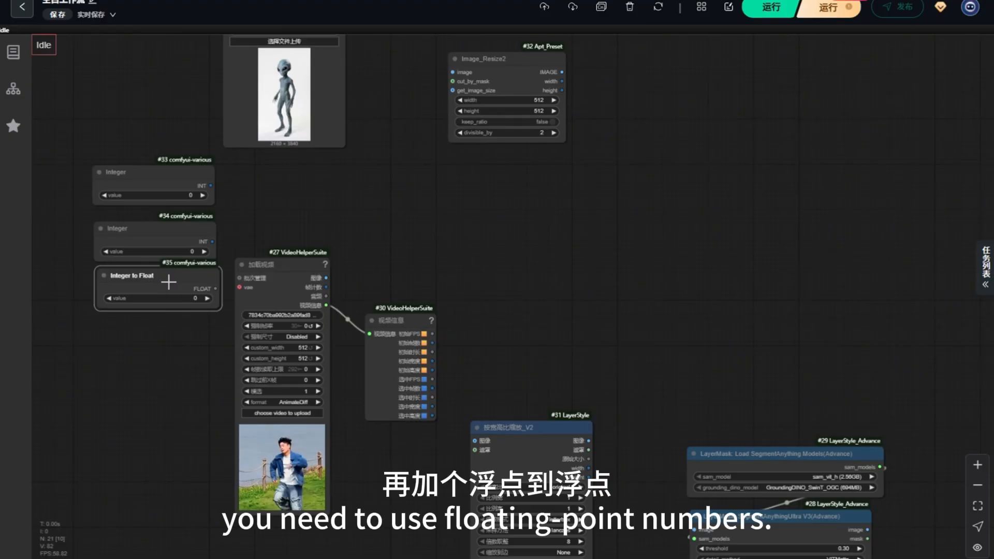
pyautogui.moveTo(168, 282); pyautogui.dragTo(178, 282)
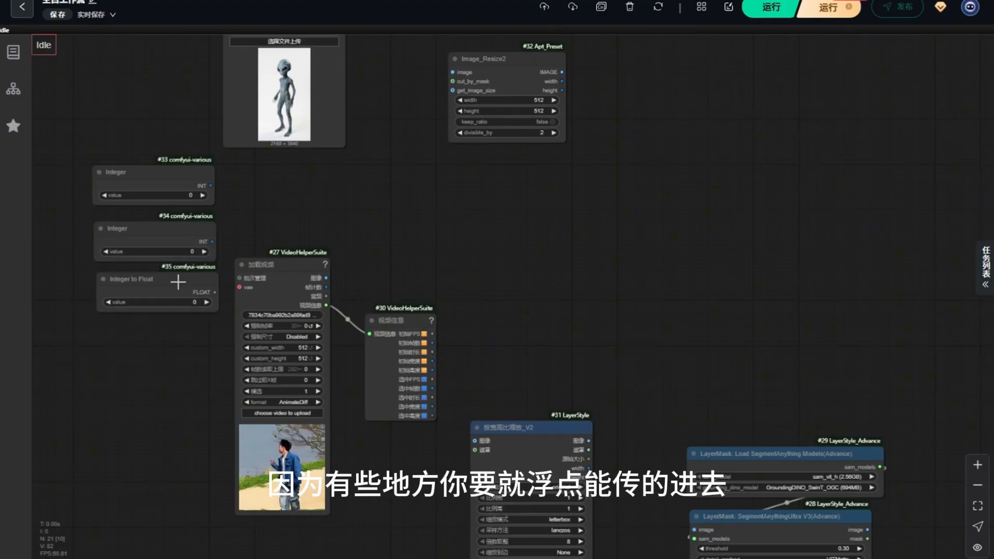
pyautogui.scroll(4, 182, 281)
pyautogui.click(351, 197)
pyautogui.scroll(-4, 348, 197)
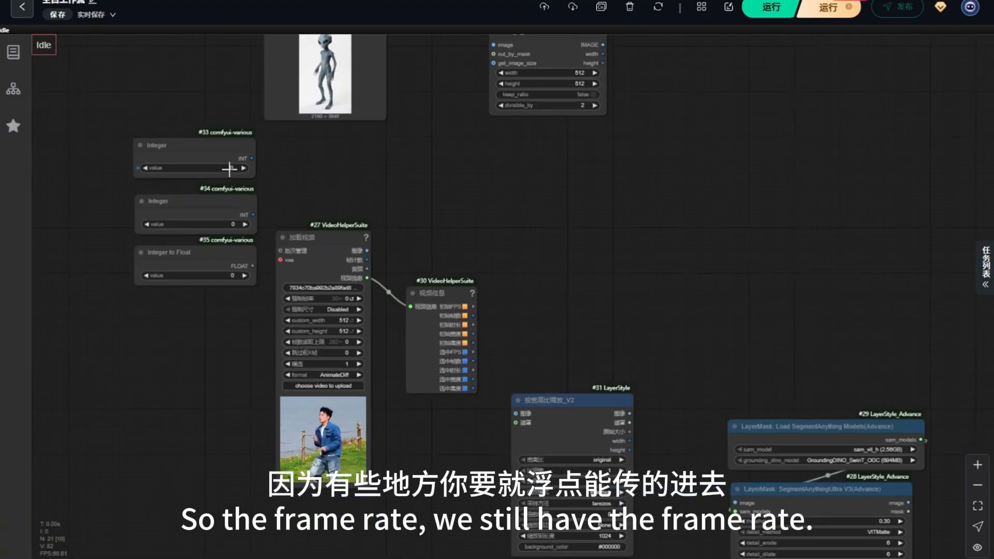
# - Set the value of the second Integer node to 20 for the frame rate
pyautogui.moveTo(224, 198); pyautogui.dragTo(224, 196)
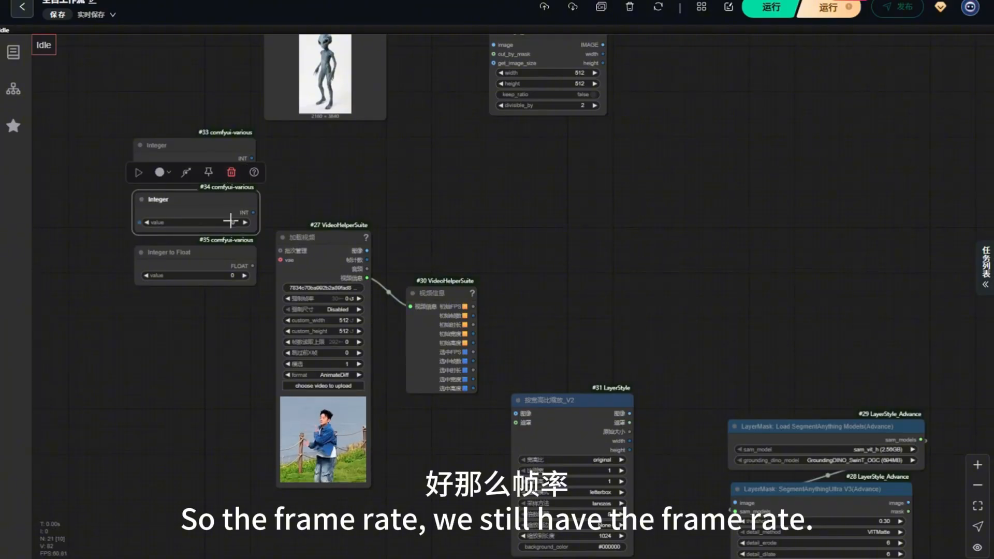
pyautogui.click(230, 221)
pyautogui.write('20')
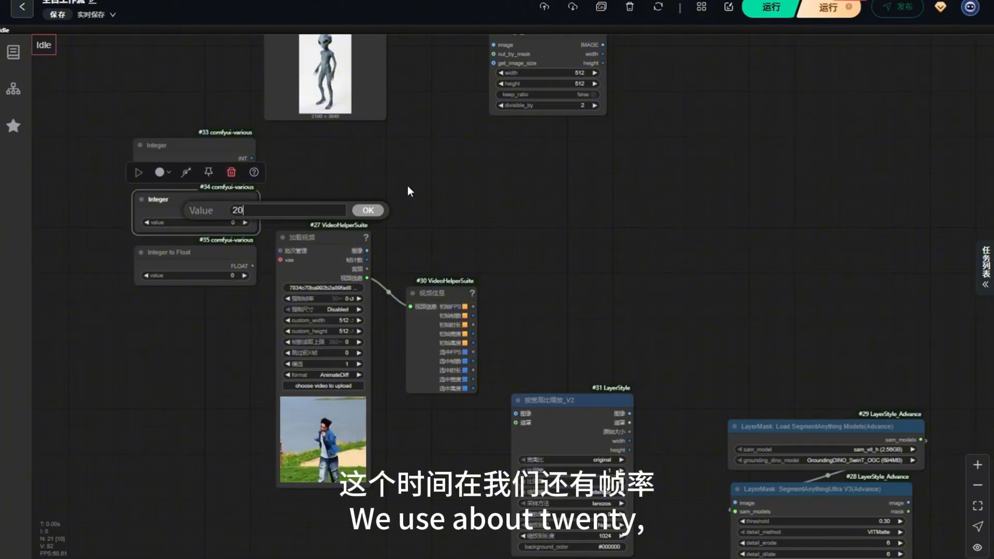
pyautogui.press('Return')
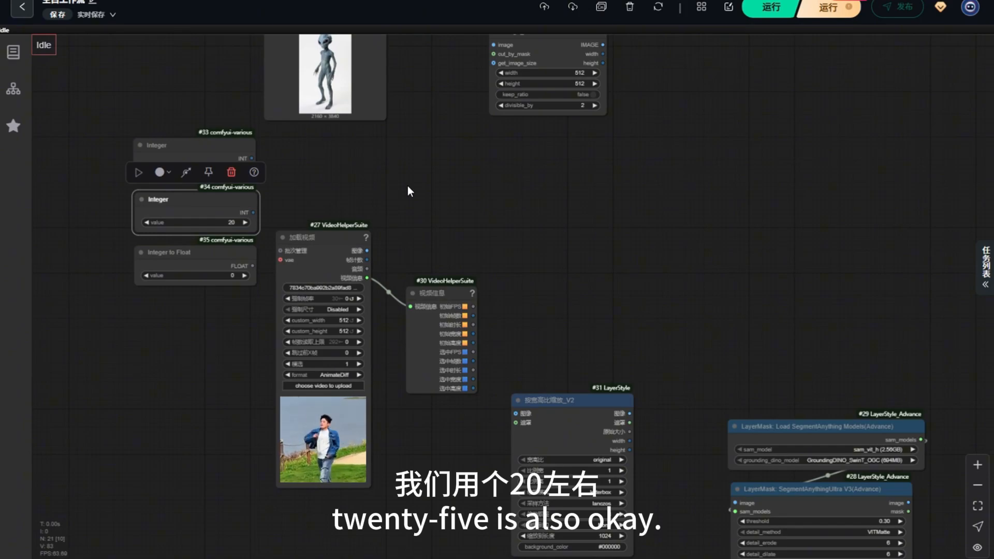
pyautogui.click(401, 185)
pyautogui.scroll(4, 243, 168)
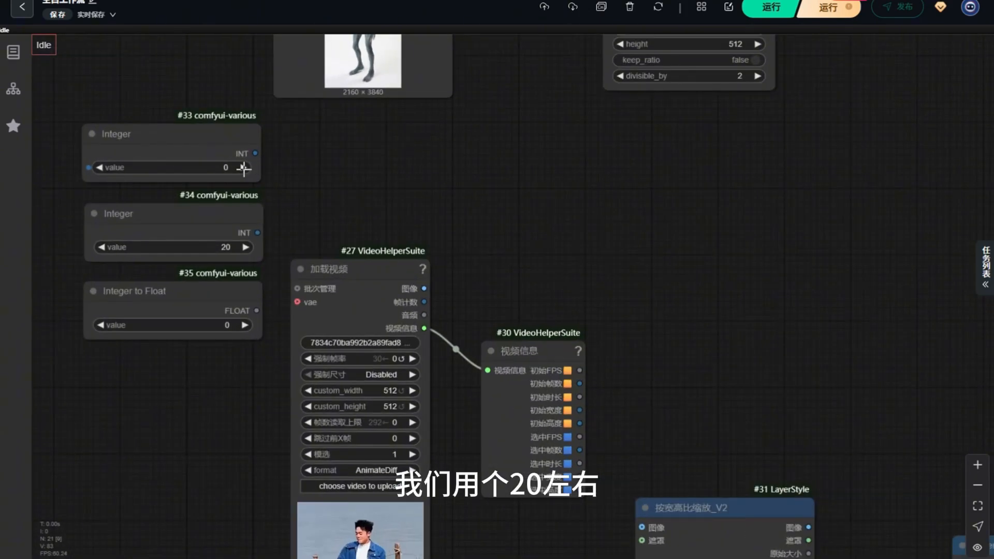
pyautogui.click(205, 166)
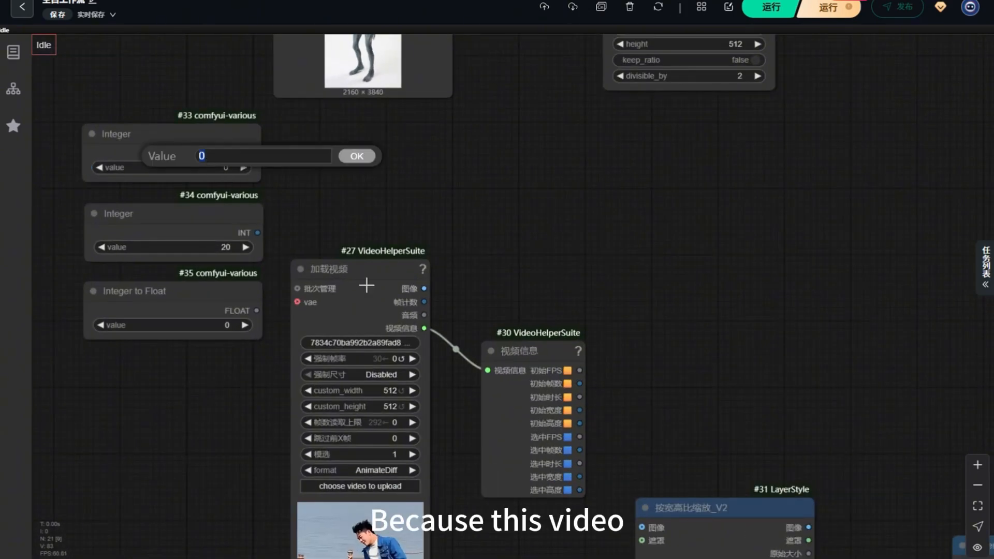
pyautogui.click(420, 173)
pyautogui.scroll(-3, 364, 398)
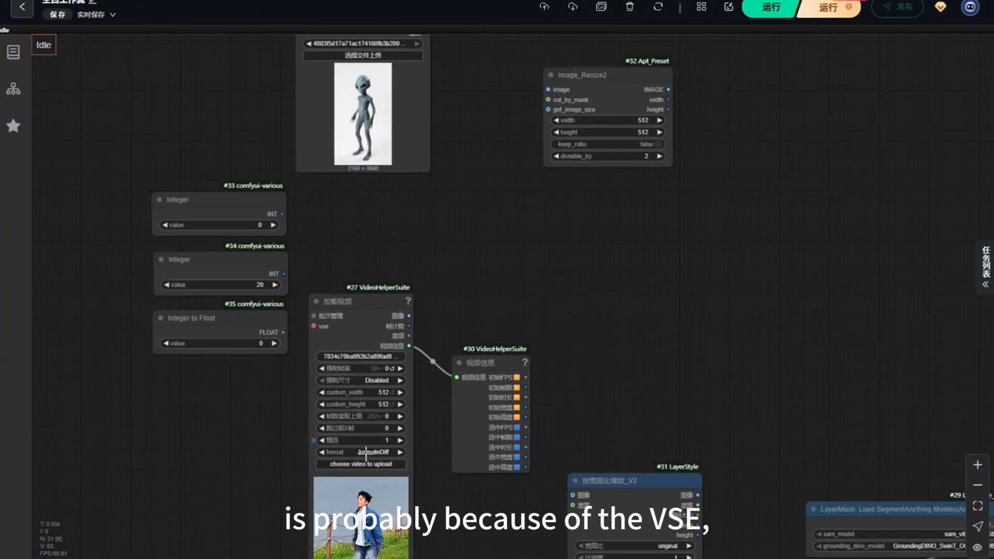
pyautogui.scroll(-3, 339, 216)
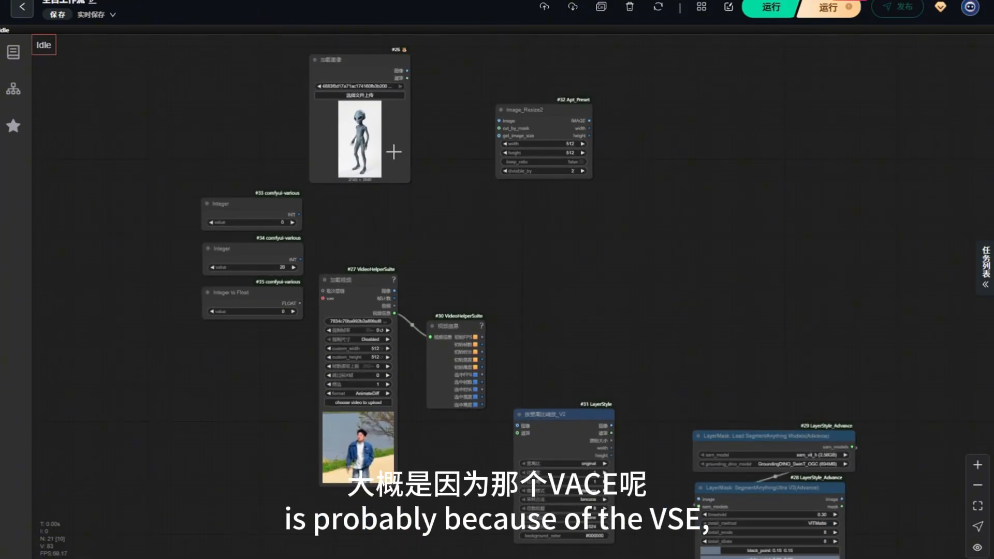
# - Set the value of the first Integer node to 9 for the video length in seconds
pyautogui.scroll(2, 334, 222)
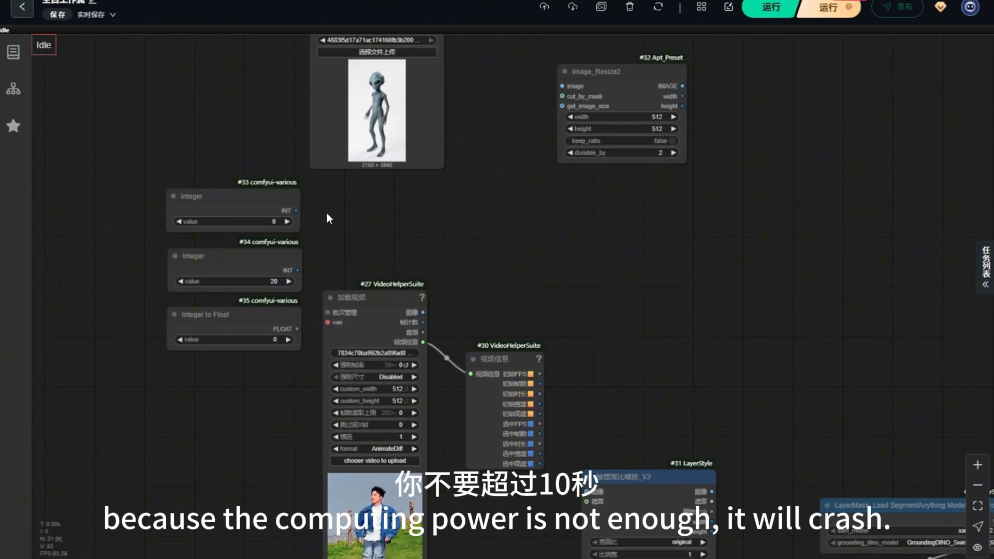
pyautogui.scroll(-3, 151, 150)
pyautogui.scroll(4, 137, 207)
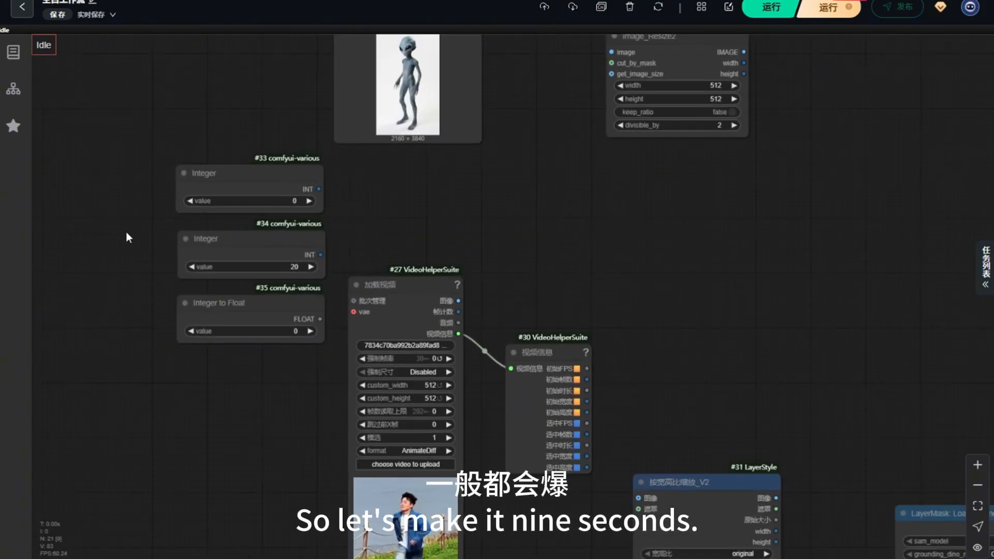
pyautogui.click(291, 200)
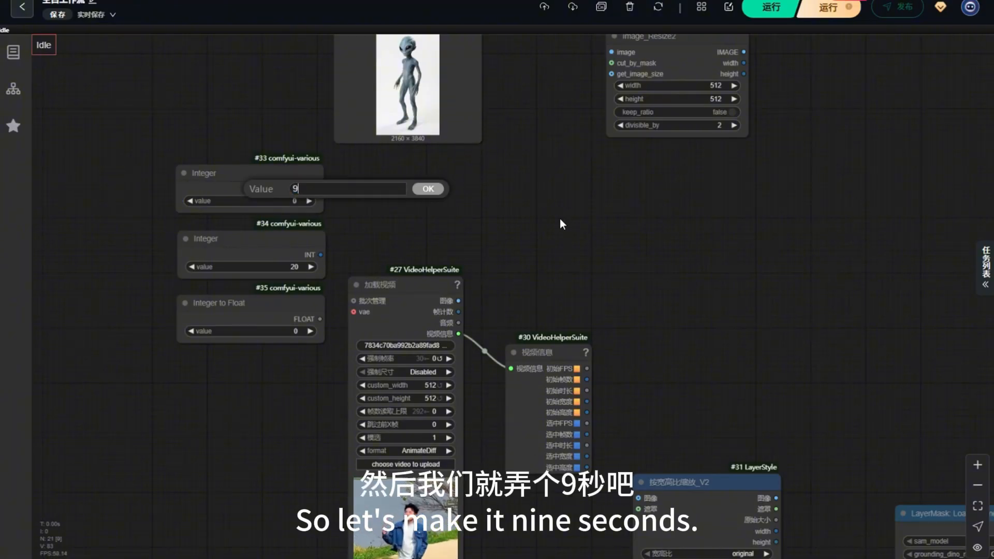
pyautogui.write('9')
pyautogui.press('Return')
pyautogui.scroll(-3, 141, 126)
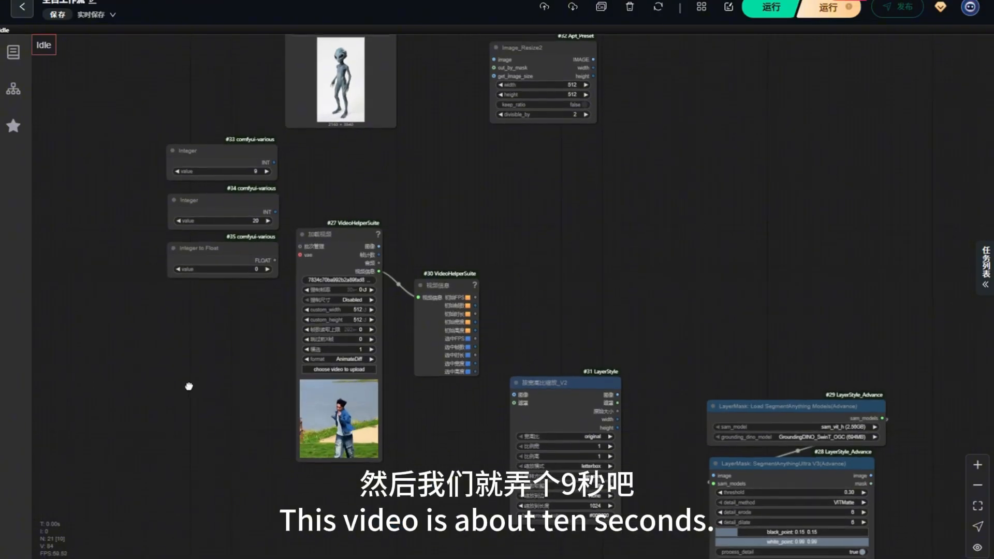
# - Add an essentials 简易运算 (simple math) node to the right of the Integer nodes, above the Video Info node
pyautogui.scroll(3, 318, 163)
pyautogui.doubleClick(317, 162)
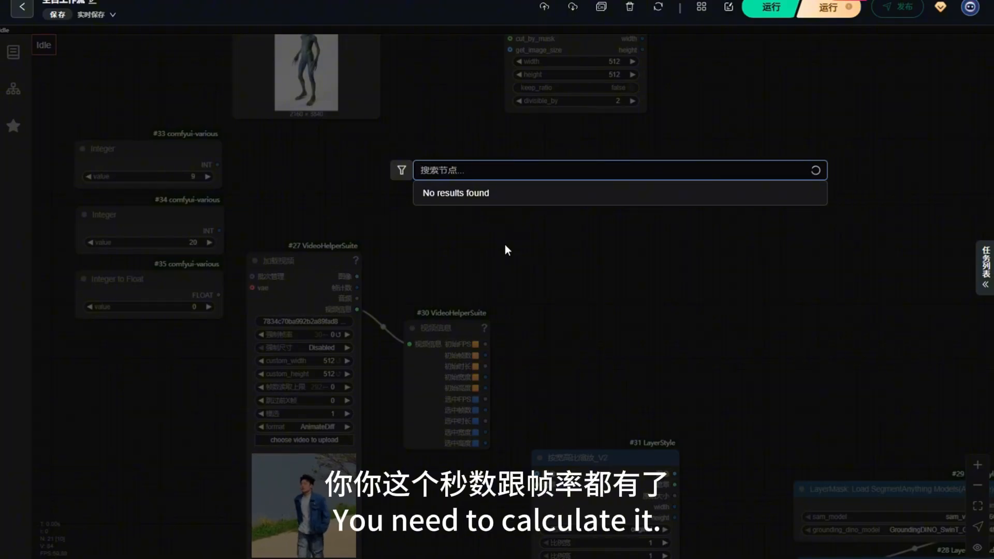
pyautogui.write('简易')
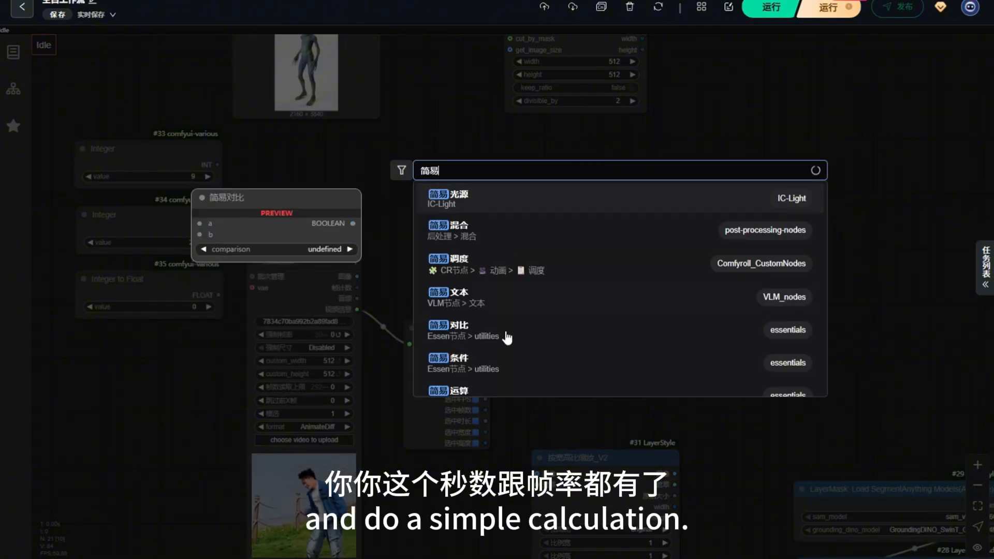
pyautogui.click(474, 388)
pyautogui.moveTo(426, 162); pyautogui.dragTo(466, 158)
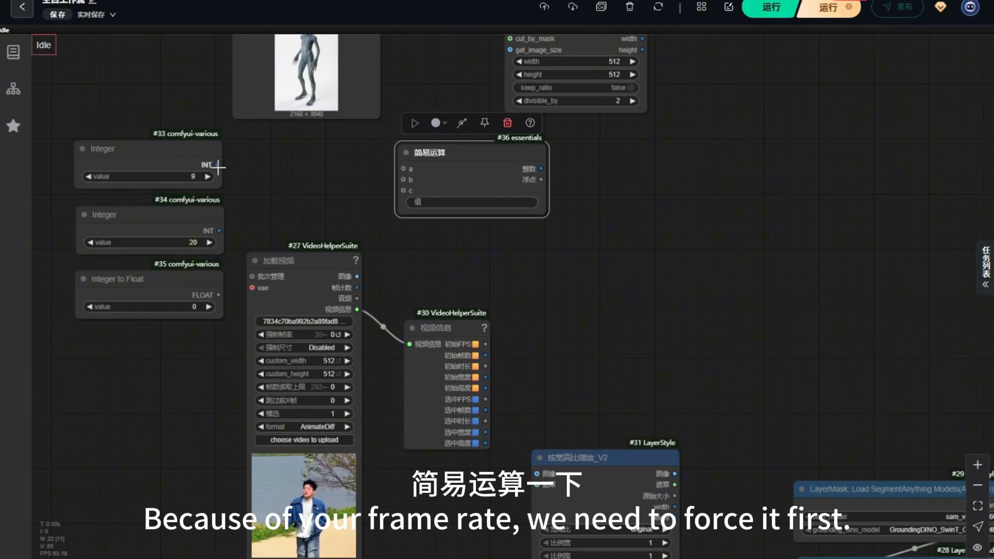
# - Connect the second Integer node's INT output to the forced frame rate (强制帧率) input of the Load Video node
pyautogui.moveTo(218, 166); pyautogui.dragTo(230, 167)
pyautogui.moveTo(242, 261); pyautogui.dragTo(253, 334)
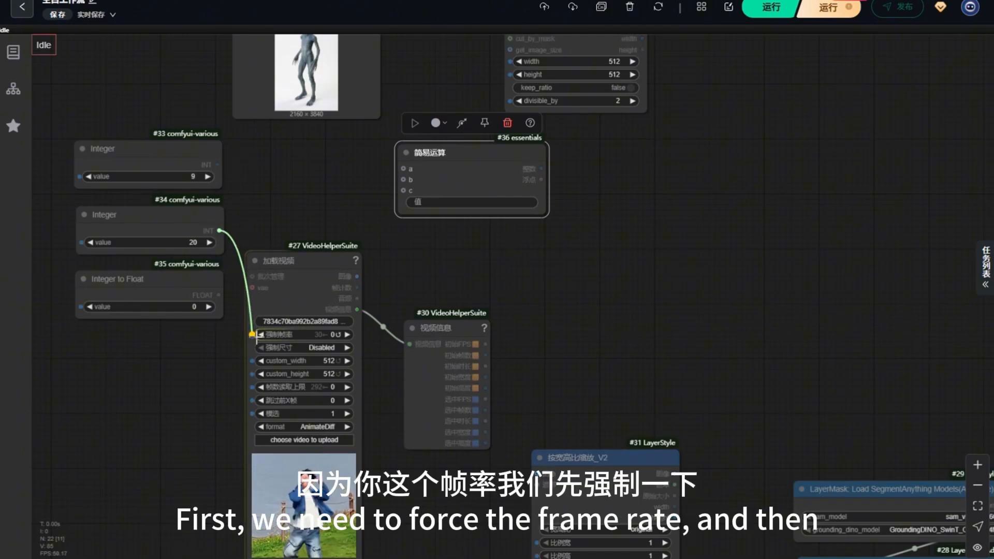
pyautogui.moveTo(253, 335); pyautogui.dragTo(252, 334)
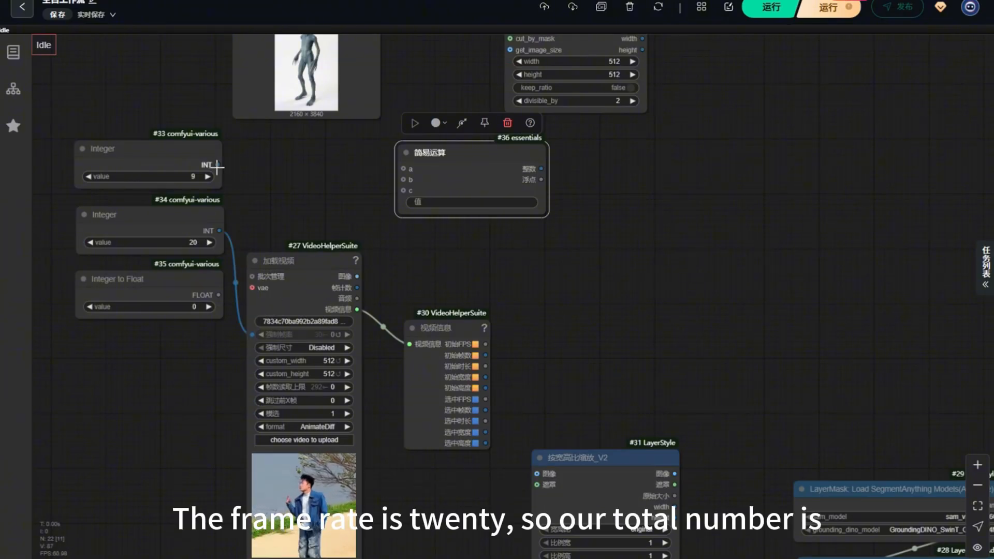
# - Connect the first and second Integer nodes to inputs a and b of the 简易运算 node and set its expression to a*b+1
pyautogui.moveTo(216, 165); pyautogui.dragTo(404, 169)
pyautogui.moveTo(219, 231); pyautogui.dragTo(403, 179)
pyautogui.click(437, 201)
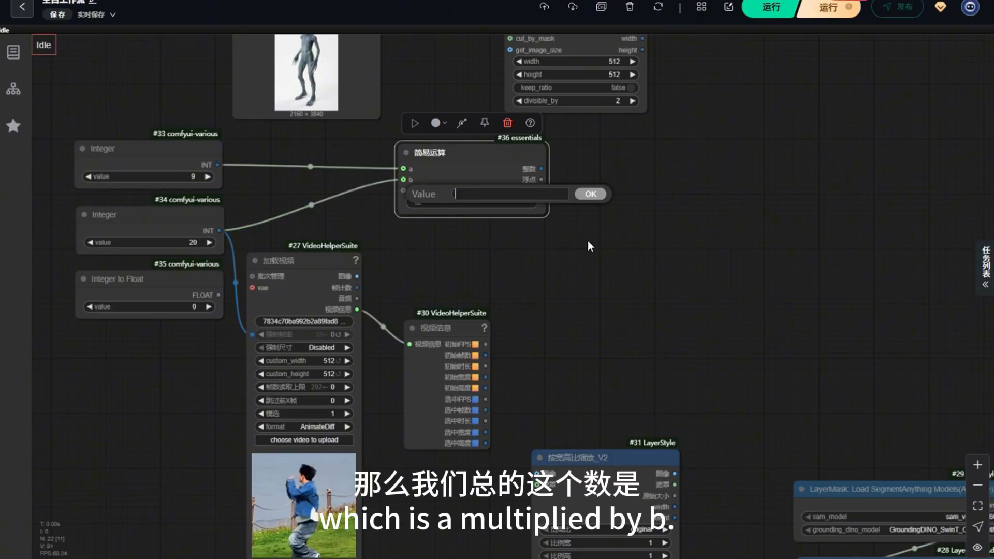
pyautogui.write('a*b+')
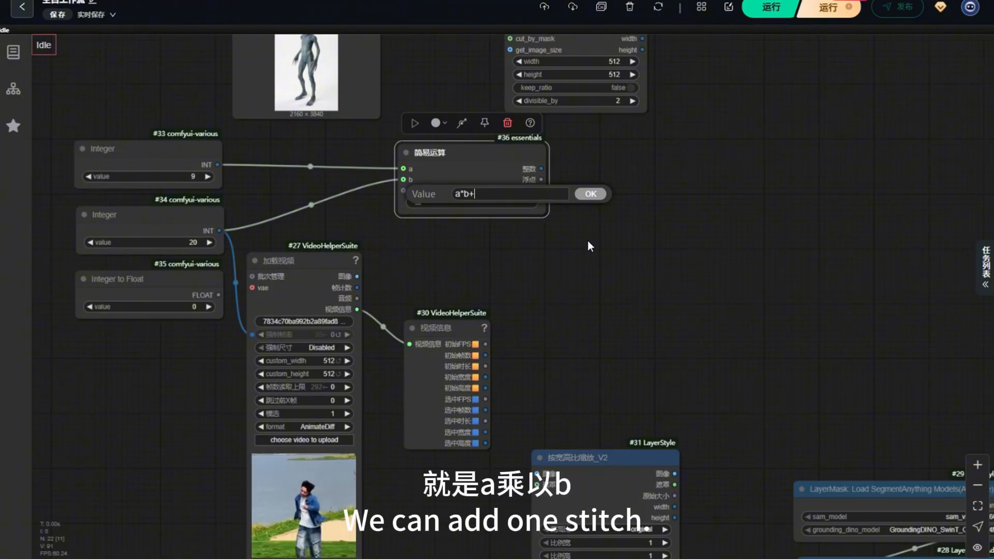
pyautogui.write('1')
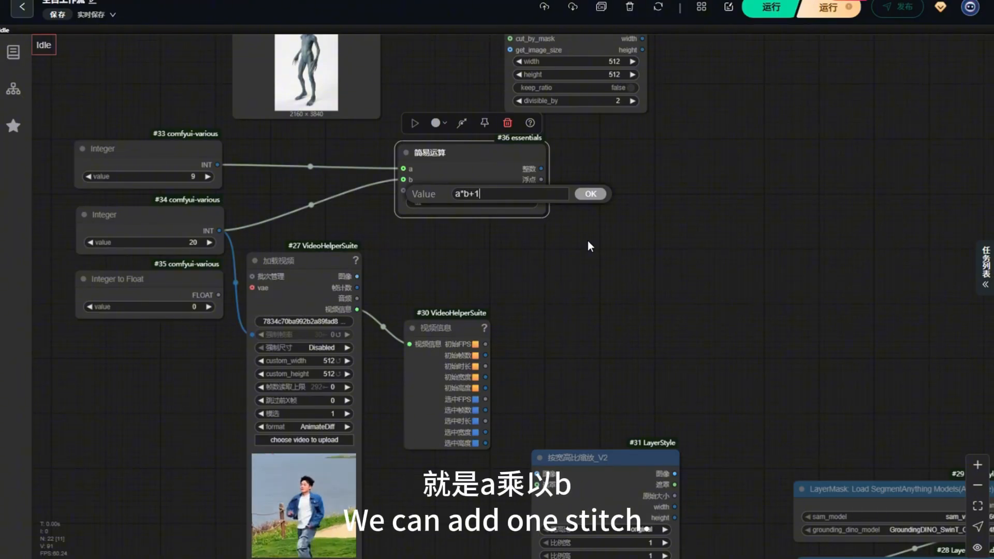
pyautogui.click(590, 194)
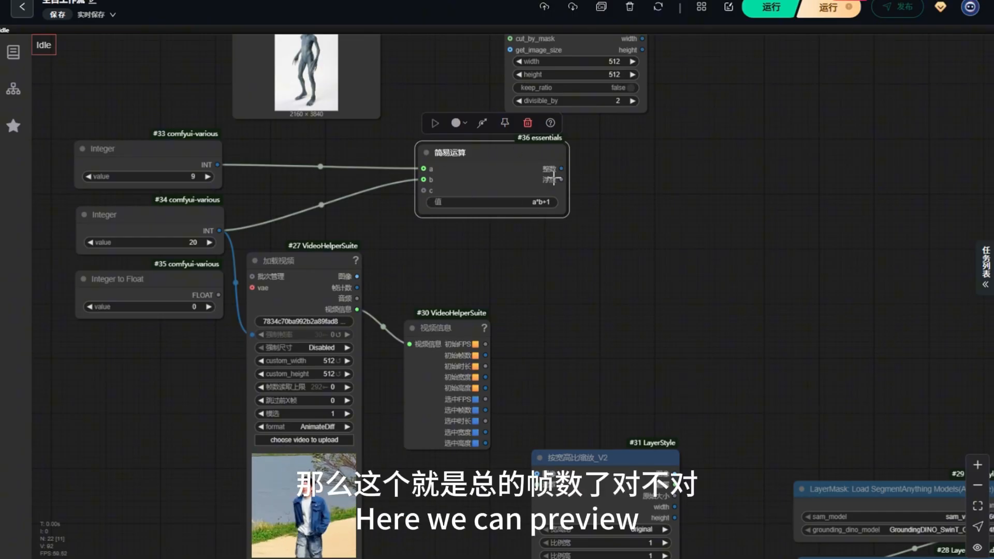
# - Add an Easy-Use 展示任何 (show any) node to the right of the 简易运算 node for displaying its integer output
pyautogui.moveTo(561, 168); pyautogui.dragTo(569, 169)
pyautogui.click(586, 203)
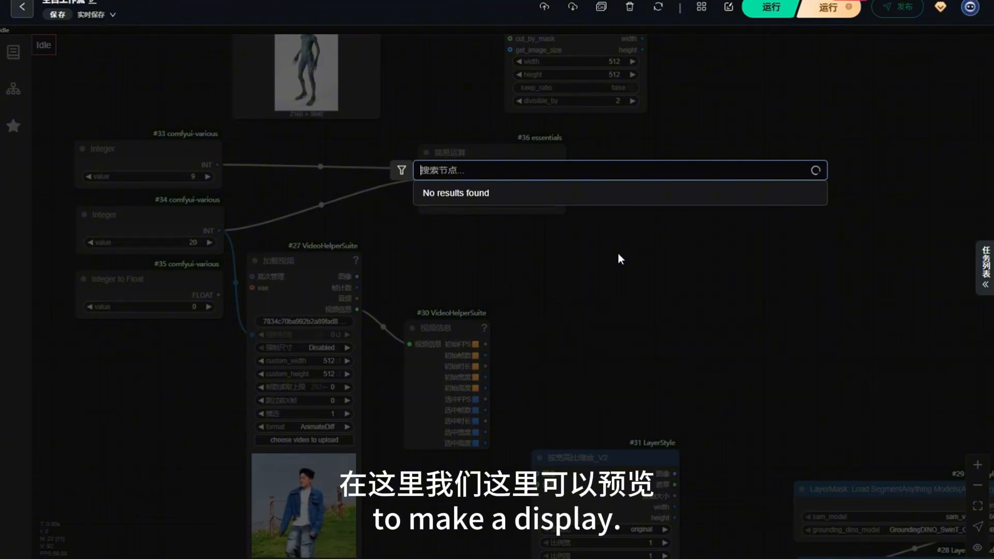
pyautogui.write('zhanshi')
pyautogui.press('space')
pyautogui.write('ren')
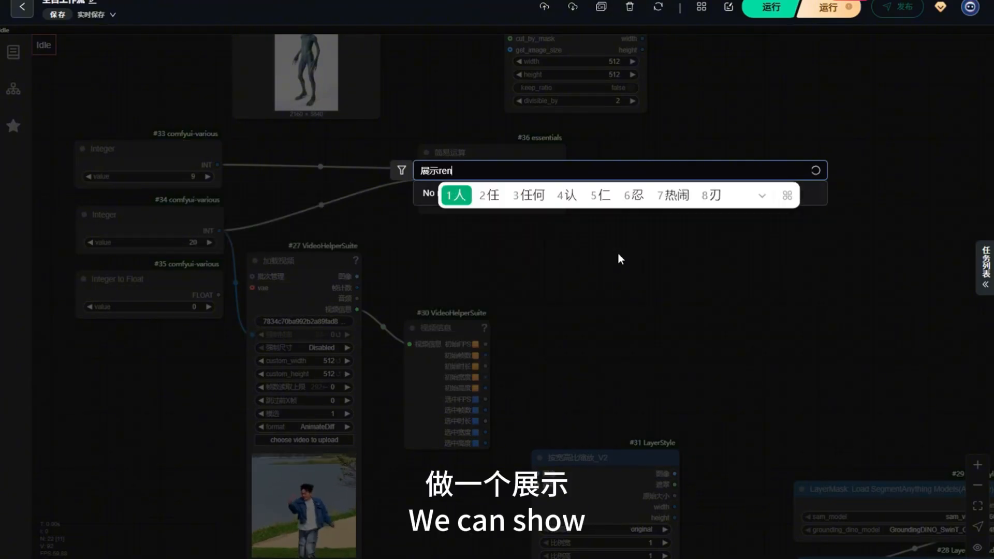
pyautogui.write('3')
pyautogui.press('Return')
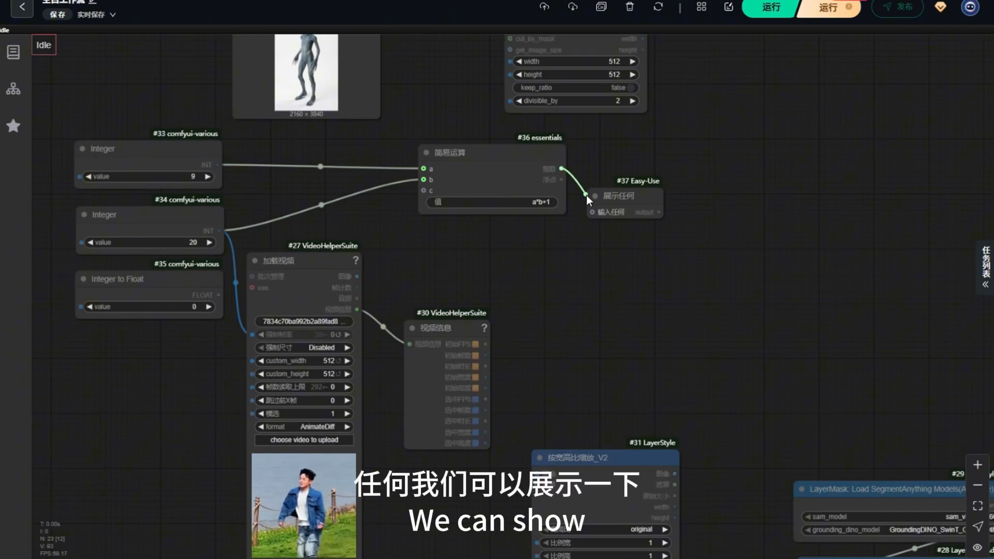
# - Place the 展示任何 node beside the 简易运算 node and enlarge it
pyautogui.moveTo(594, 200); pyautogui.dragTo(678, 215)
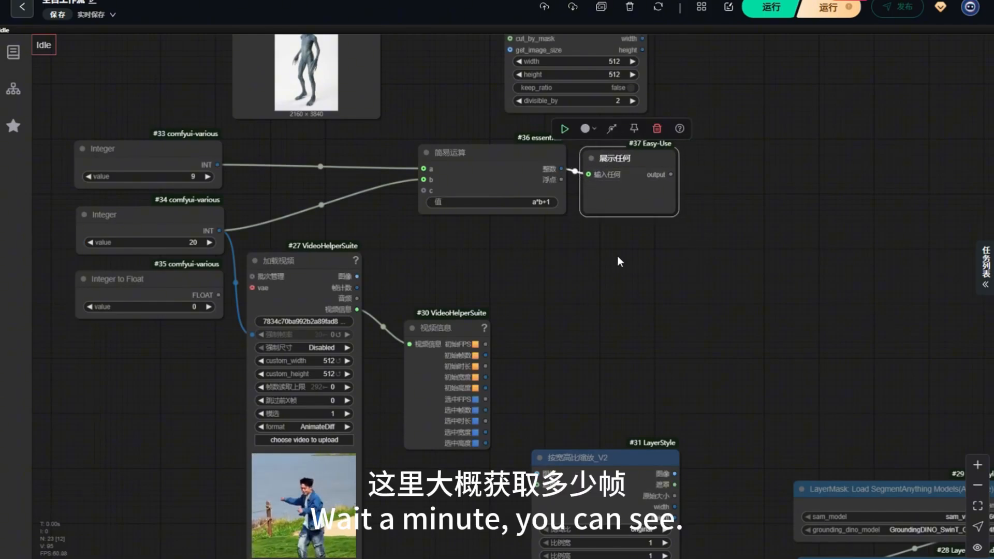
pyautogui.click(509, 275)
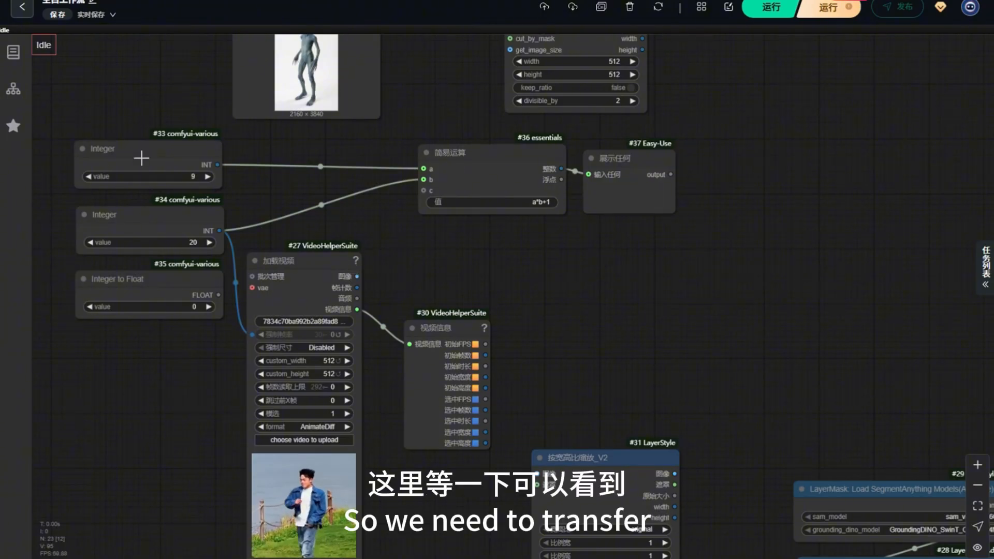
# - Rearrange the 视频信息 and 按宽高比缩放_V2 nodes so that they sit closer to the 加载视频 node
pyautogui.moveTo(473, 339); pyautogui.dragTo(458, 340)
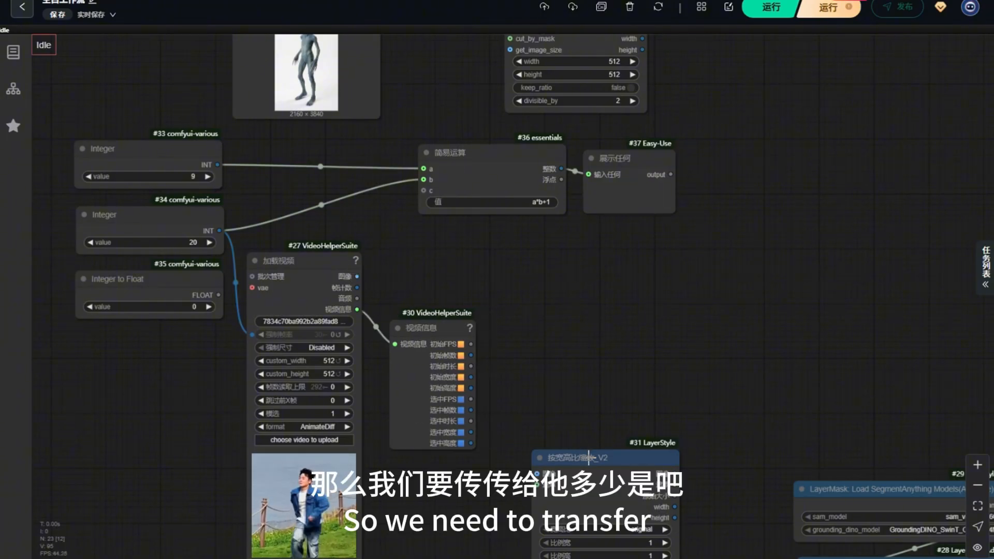
pyautogui.moveTo(590, 458); pyautogui.dragTo(594, 442)
pyautogui.scroll(-3, 312, 301)
pyautogui.moveTo(723, 500)
pyautogui.mouseDown()
pyautogui.moveTo(735, 496)
pyautogui.moveTo(723, 498)
pyautogui.mouseUp()
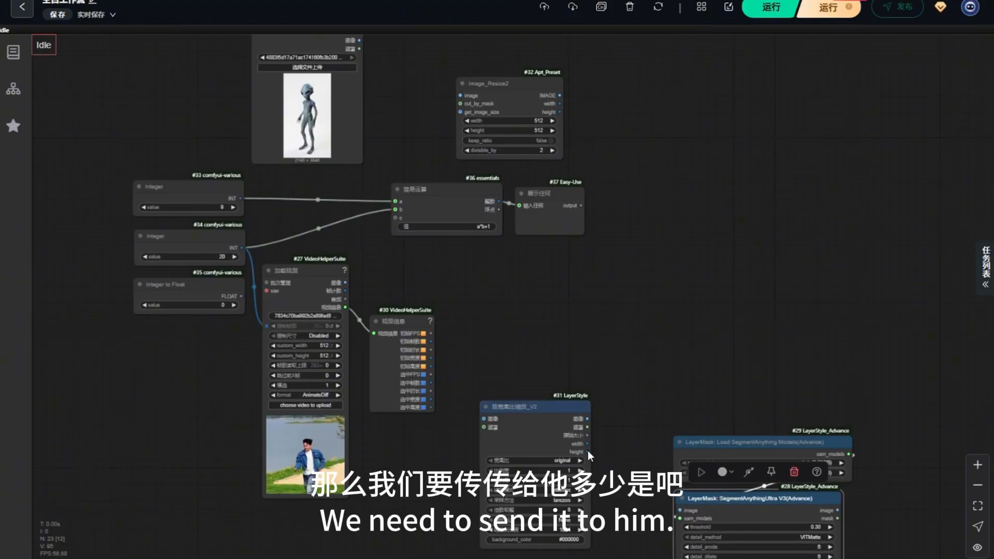
pyautogui.moveTo(542, 407); pyautogui.dragTo(473, 439)
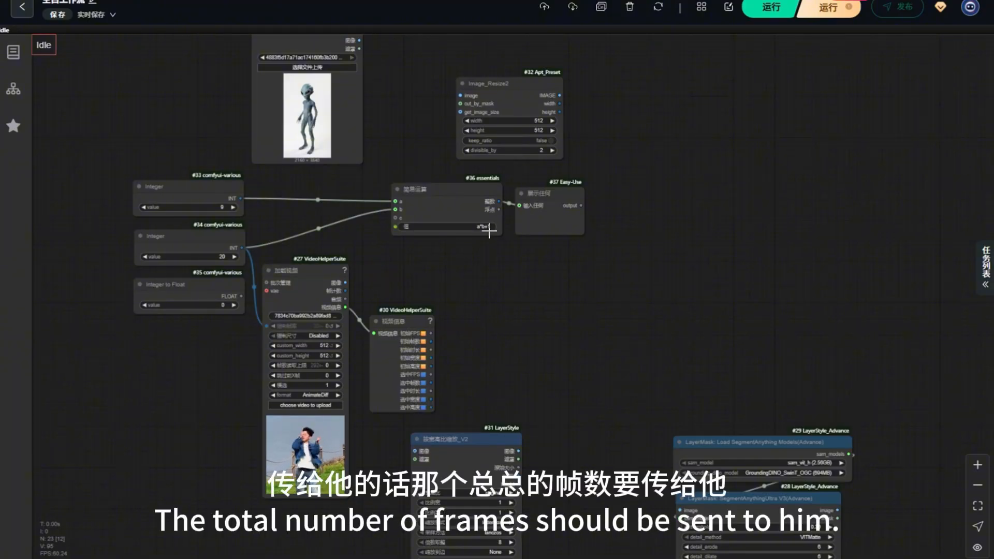
pyautogui.scroll(-3, 564, 168)
pyautogui.scroll(1, 692, 400)
pyautogui.scroll(3, 473, 197)
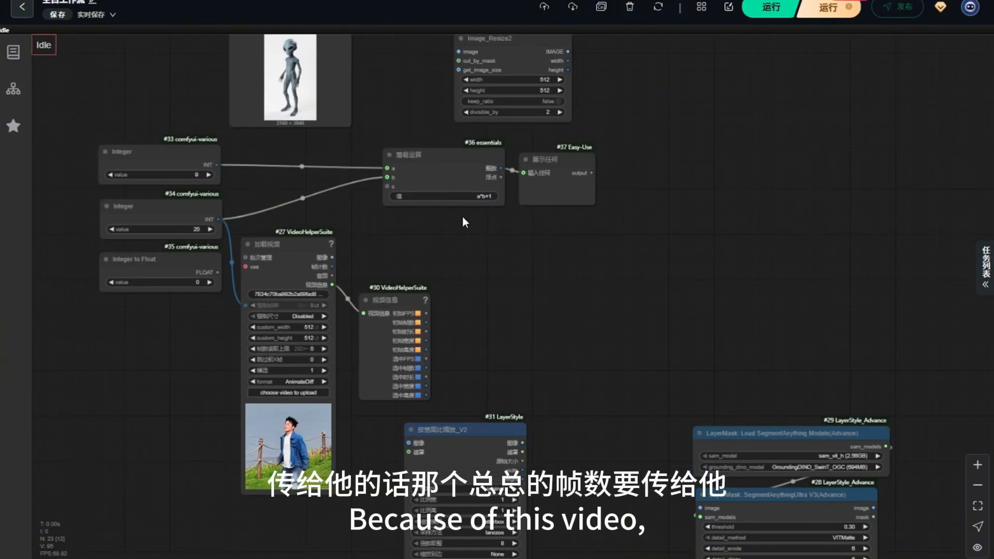
pyautogui.moveTo(475, 430); pyautogui.dragTo(484, 431)
pyautogui.moveTo(393, 301); pyautogui.dragTo(390, 300)
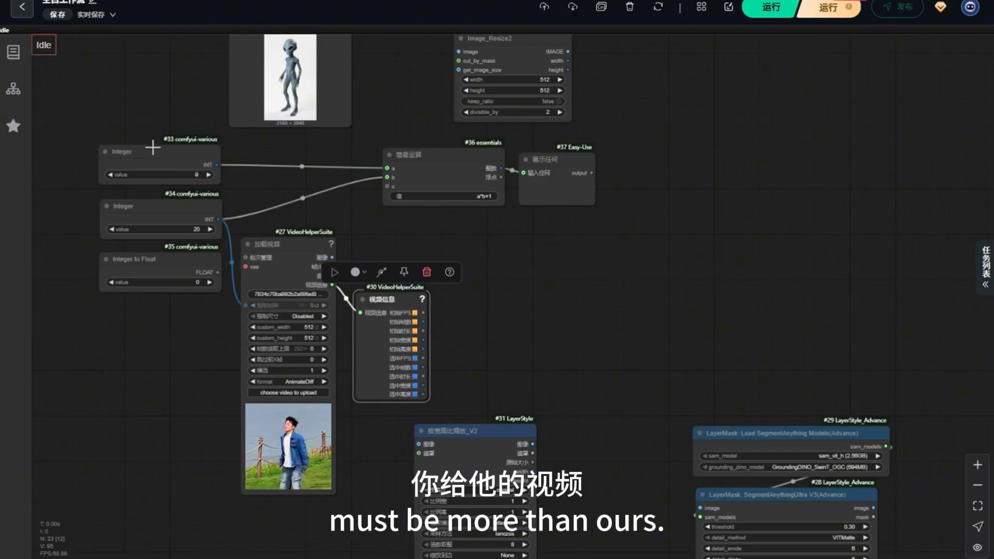
pyautogui.click(401, 225)
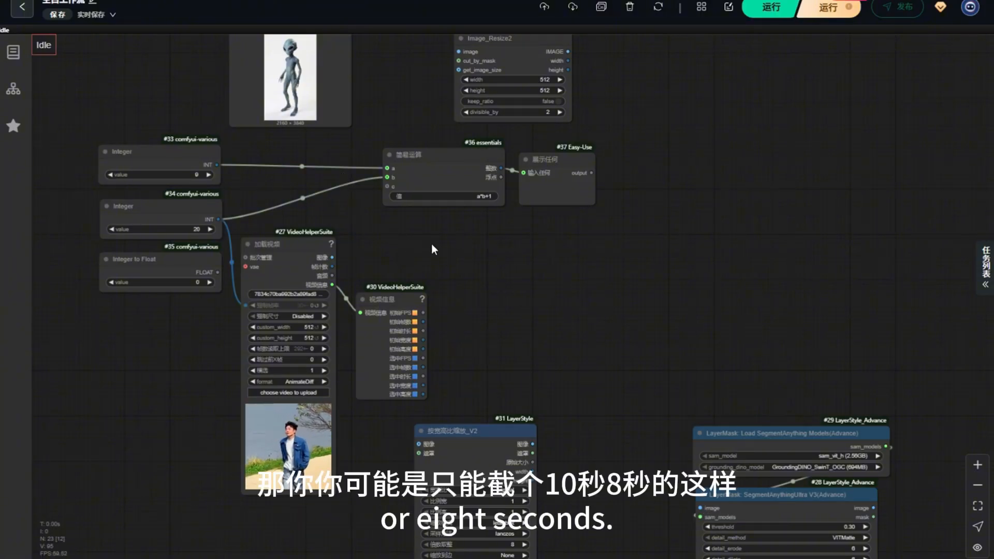
# - Search for 获取图像 and add the 获取图像批次 node below the 简易运算 node
pyautogui.doubleClick(473, 254)
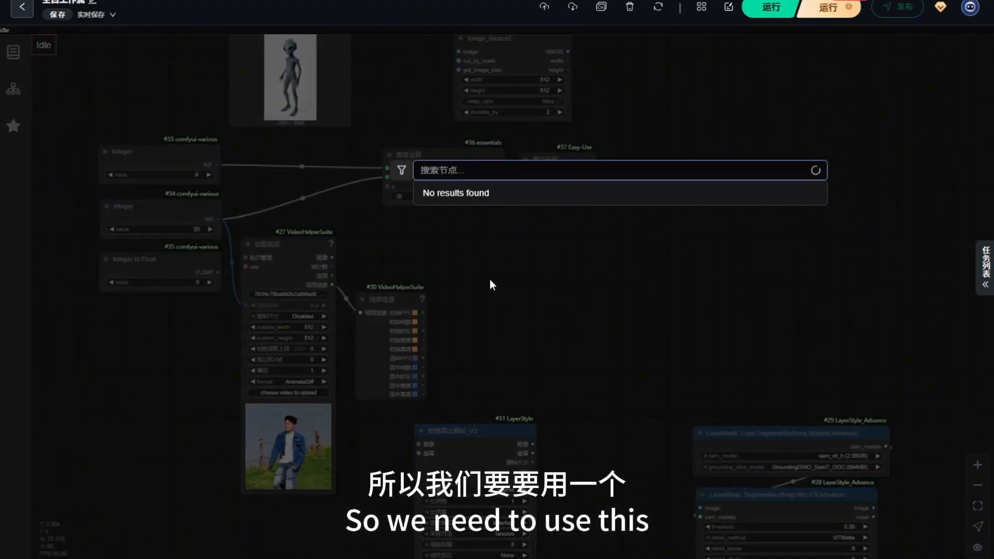
pyautogui.write('获取')
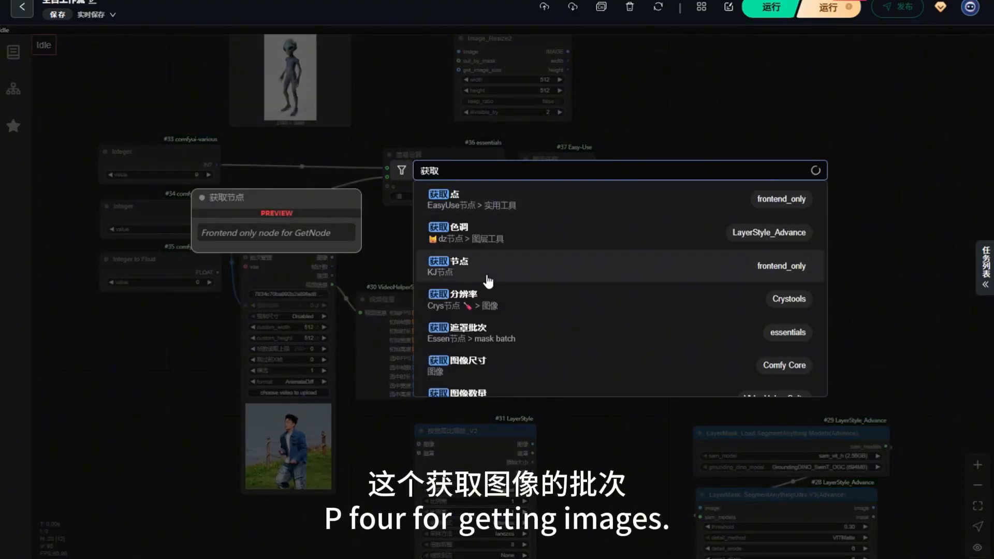
pyautogui.write('图像')
pyautogui.click(476, 329)
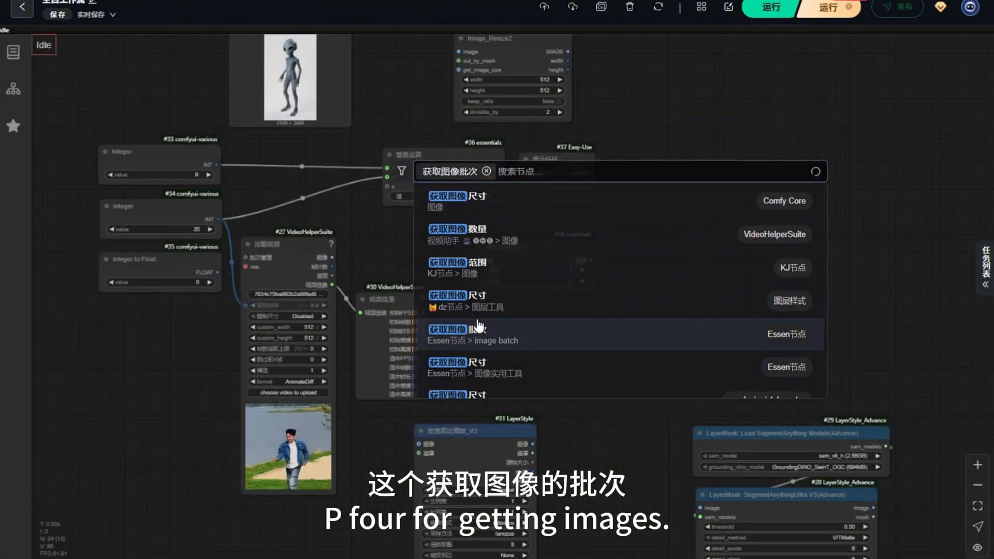
pyautogui.moveTo(481, 252)
pyautogui.mouseDown()
pyautogui.moveTo(470, 247)
pyautogui.moveTo(488, 265)
pyautogui.mouseUp()
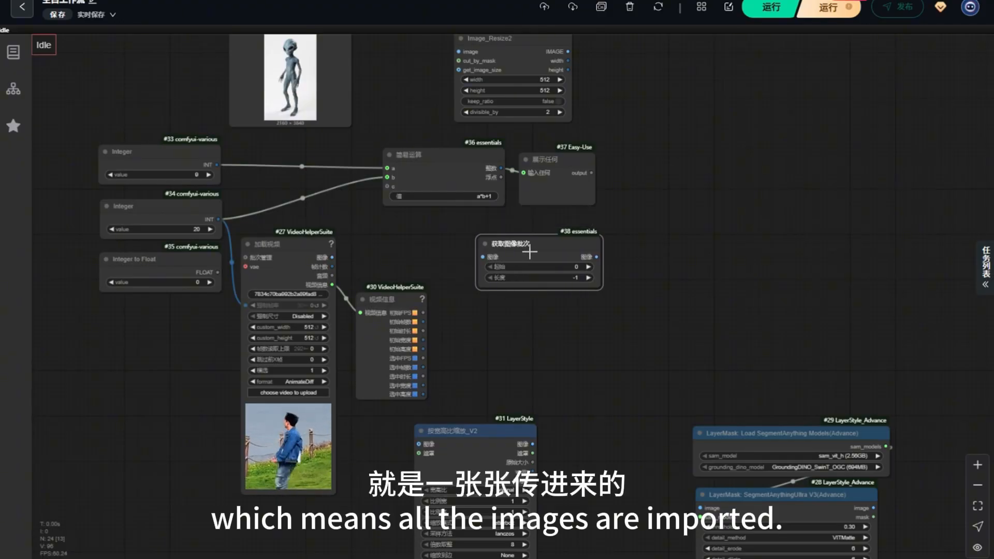
# - Connect the 加载视频 image output to the 获取图像批次 image input, and nudge the 展示任何 and 获取图像批次 nodes slightly to the right
pyautogui.moveTo(332, 257); pyautogui.dragTo(479, 257)
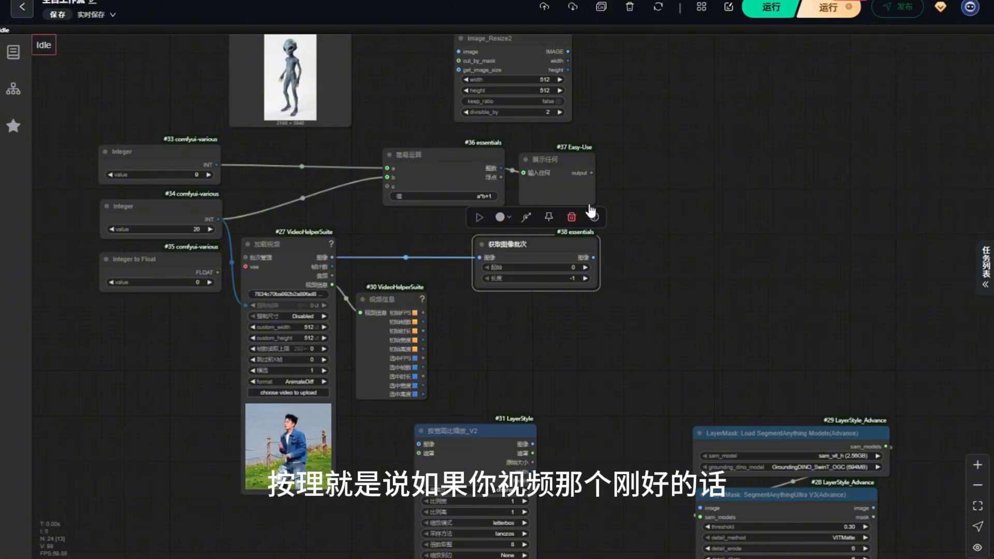
pyautogui.click(650, 189)
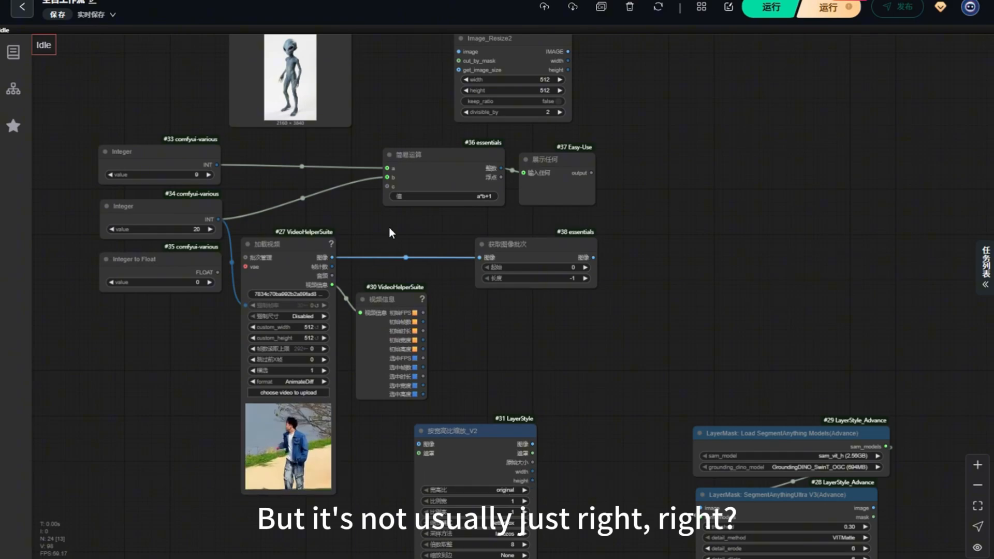
pyautogui.click(547, 186)
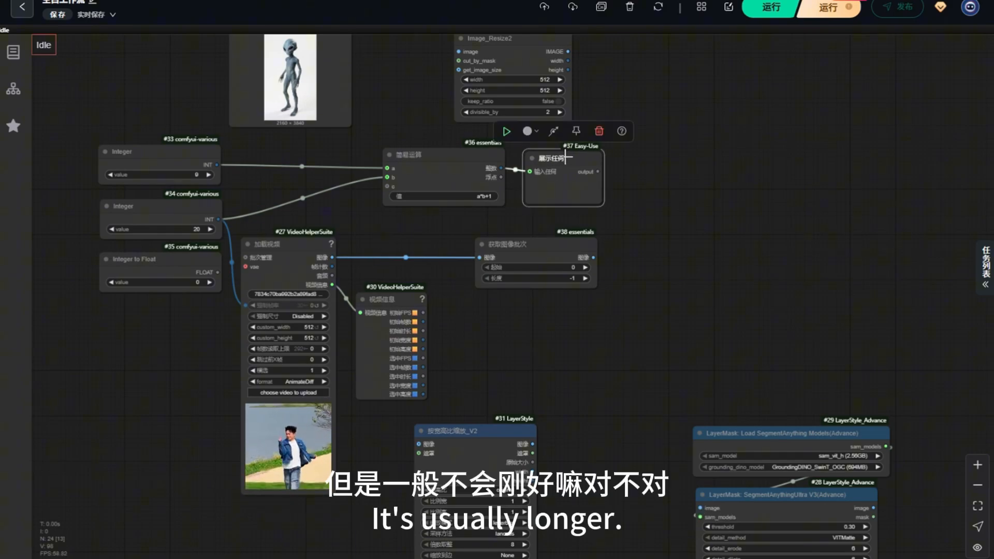
pyautogui.moveTo(529, 250); pyautogui.dragTo(540, 249)
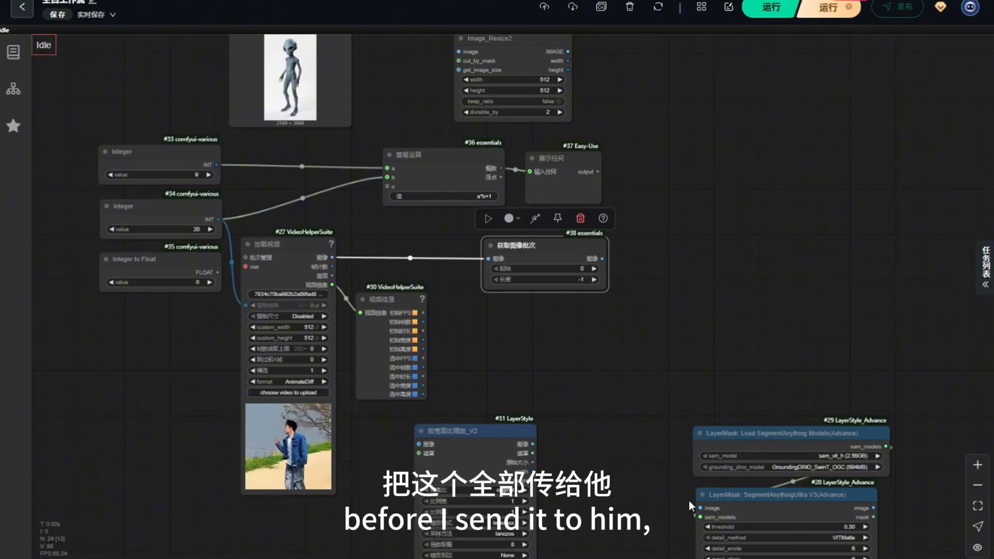
# - Feed the 简易运算 integer output into the 获取图像批次 长度 input, and connect the batch's image output to the 按宽高比缩放_V2 image input
pyautogui.click(521, 282)
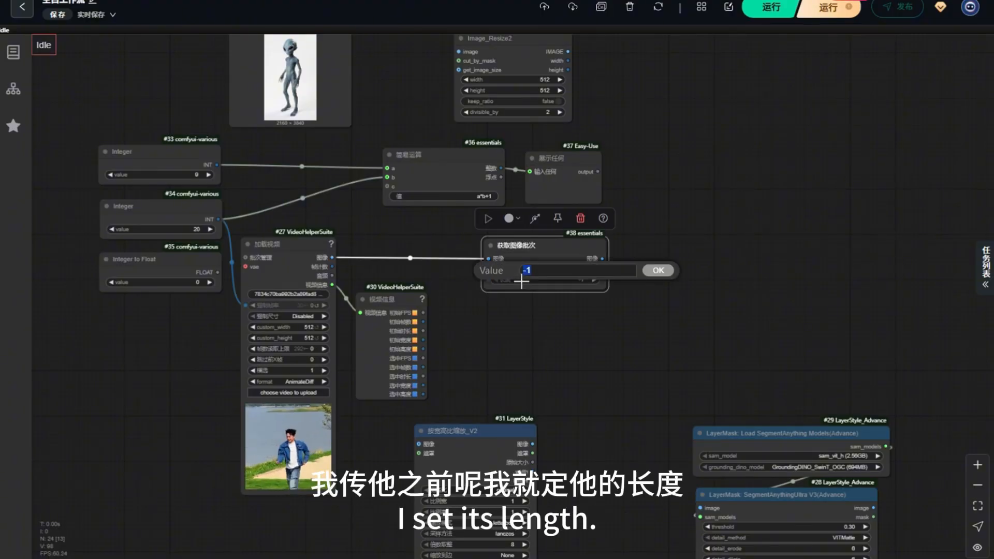
pyautogui.click(545, 315)
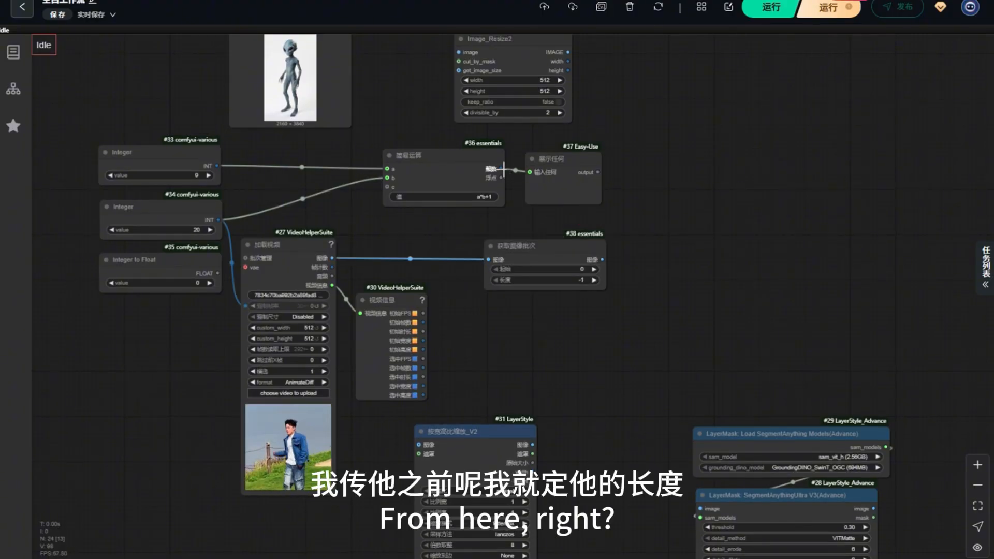
pyautogui.moveTo(501, 168); pyautogui.dragTo(488, 280)
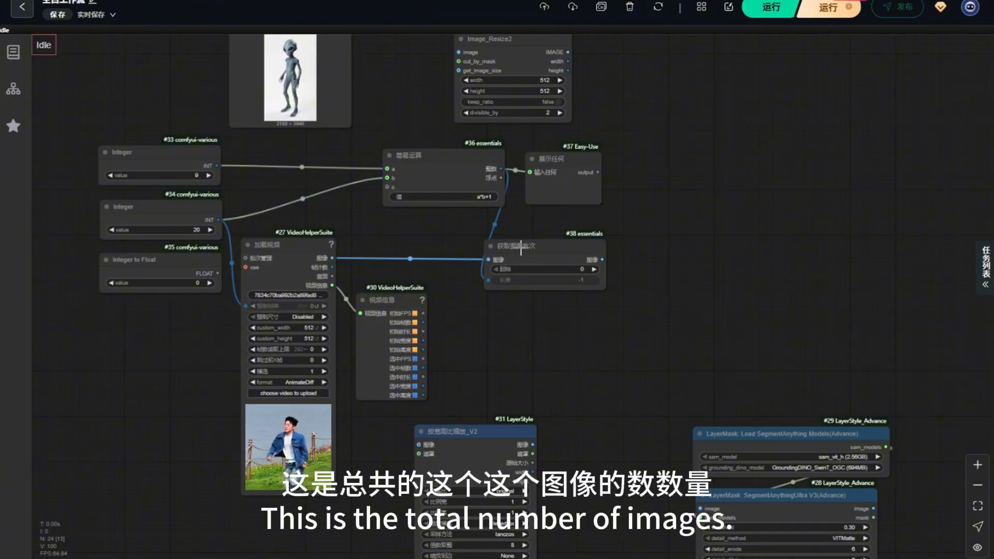
pyautogui.moveTo(601, 303); pyautogui.dragTo(558, 286)
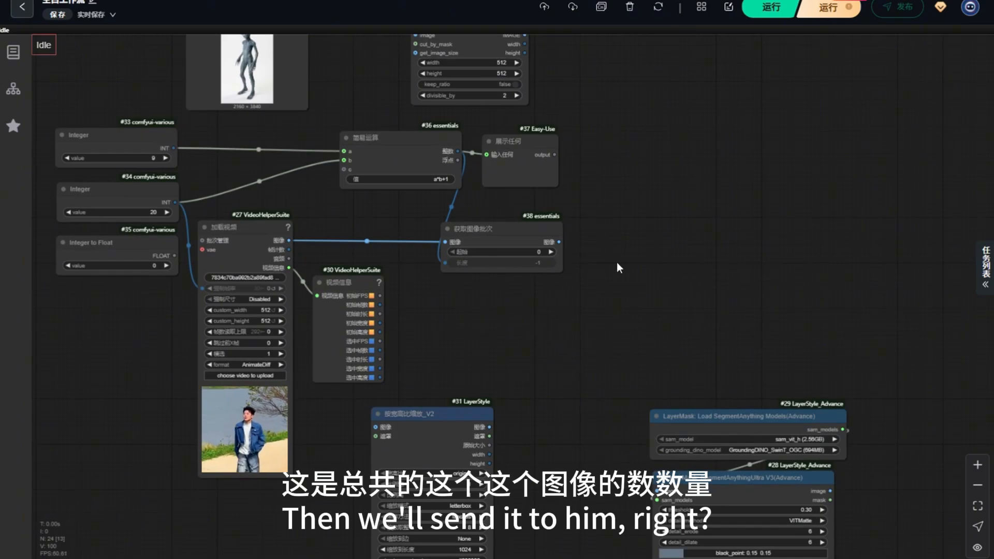
pyautogui.moveTo(560, 242); pyautogui.dragTo(470, 357)
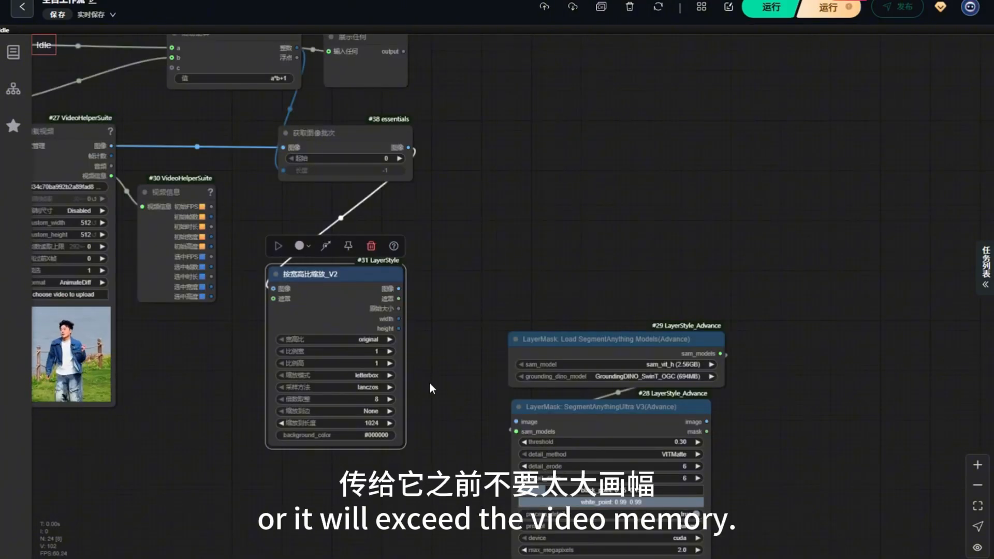
# - In the 按宽高比缩放_V2 node, set 缩放到边 to longest and 缩放到长度 to 848
pyautogui.click(372, 423)
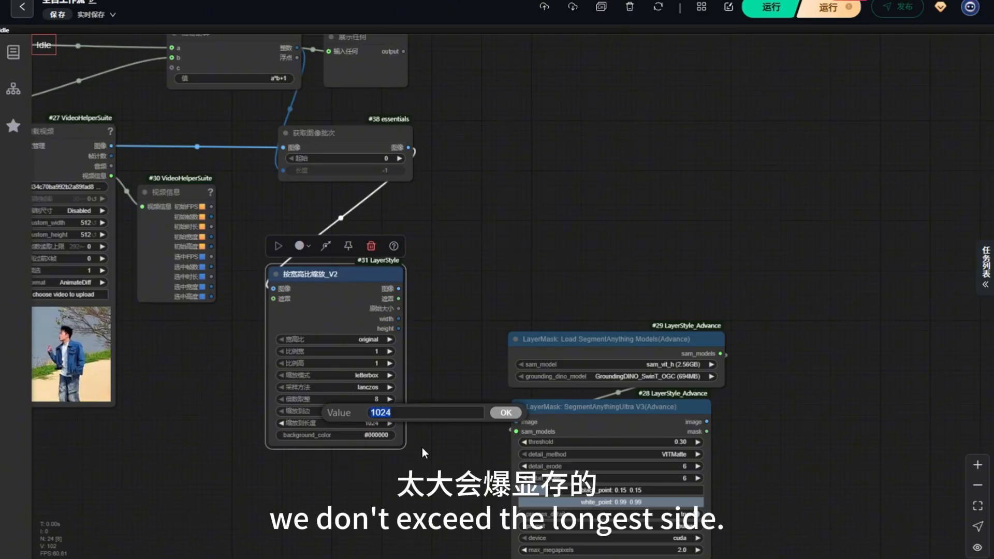
pyautogui.write('848')
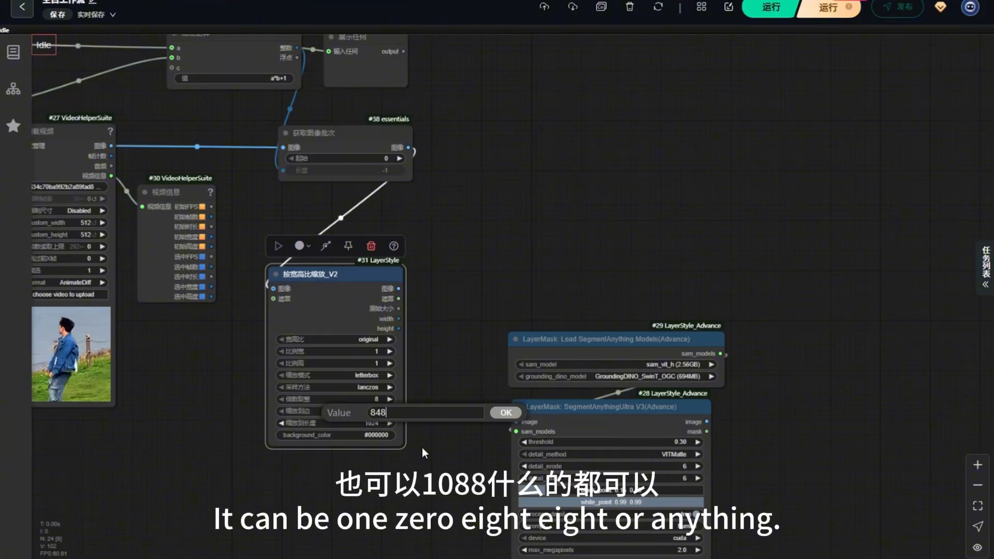
pyautogui.press('Return')
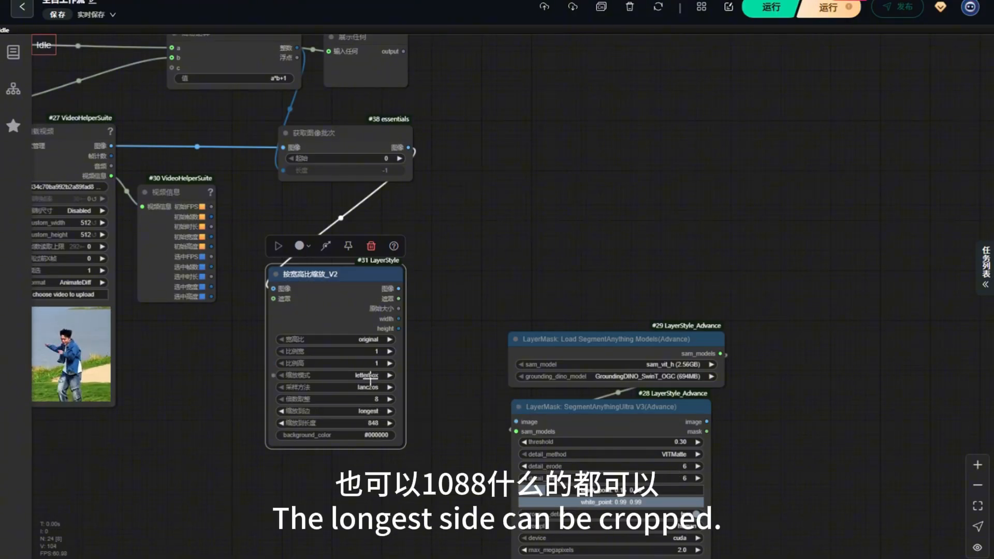
# - Set the 按宽高比缩放_V2 node's 缩放模式 to crop and its 倍数取整 to 16
pyautogui.click(371, 375)
pyautogui.click(385, 392)
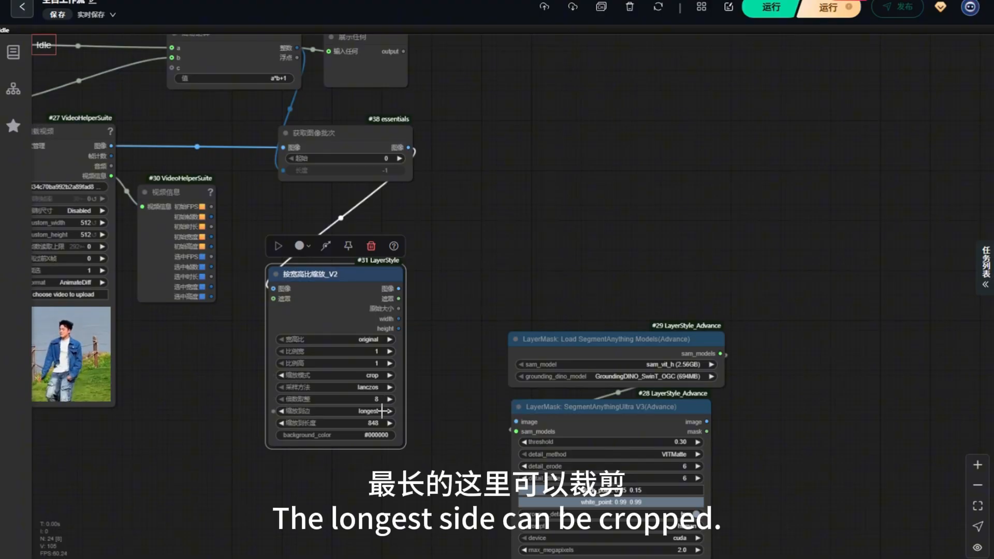
pyautogui.scroll(5, 357, 386)
pyautogui.click(373, 399)
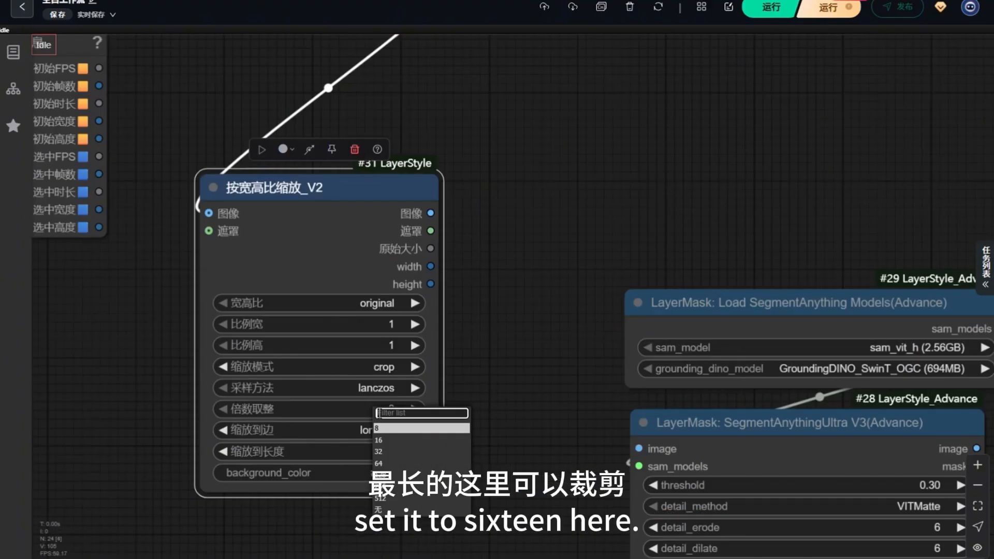
pyautogui.click(430, 441)
# - Move the 按宽高比缩放_V2 node lower and connect its image output to the SegmentAnythingUltra V3 image input
pyautogui.scroll(-3, 308, 272)
pyautogui.scroll(-2, 307, 270)
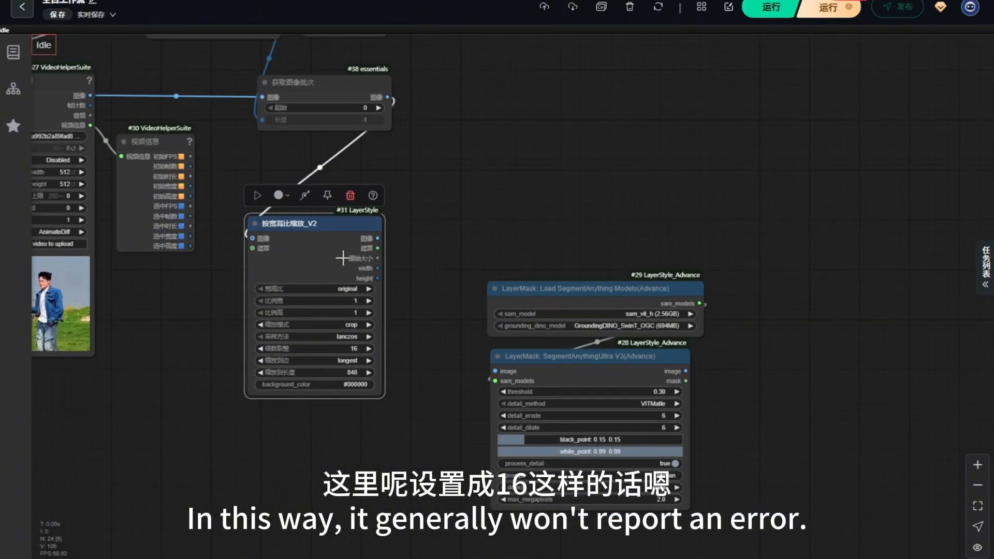
pyautogui.moveTo(321, 223); pyautogui.dragTo(301, 284)
pyautogui.moveTo(358, 299); pyautogui.dragTo(495, 371)
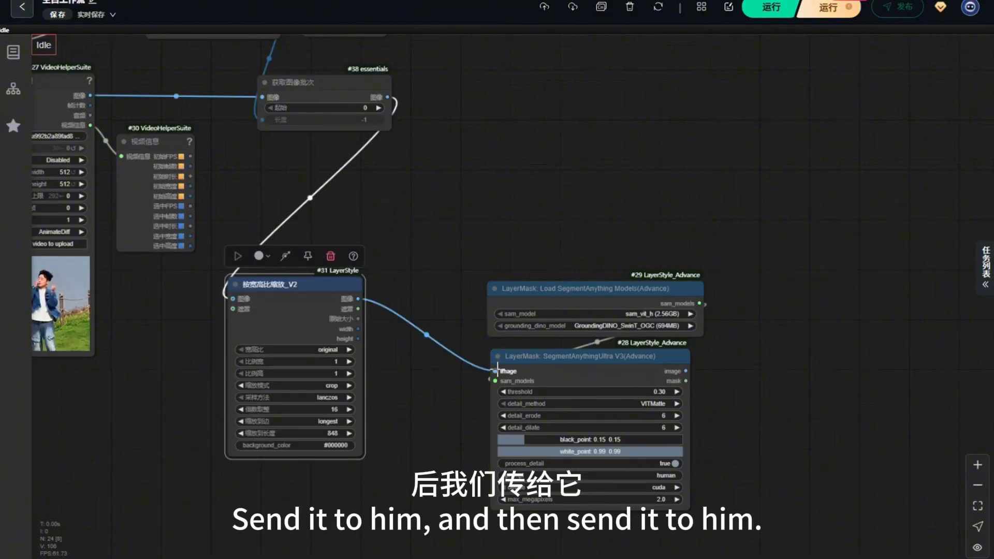
pyautogui.scroll(4, 641, 402)
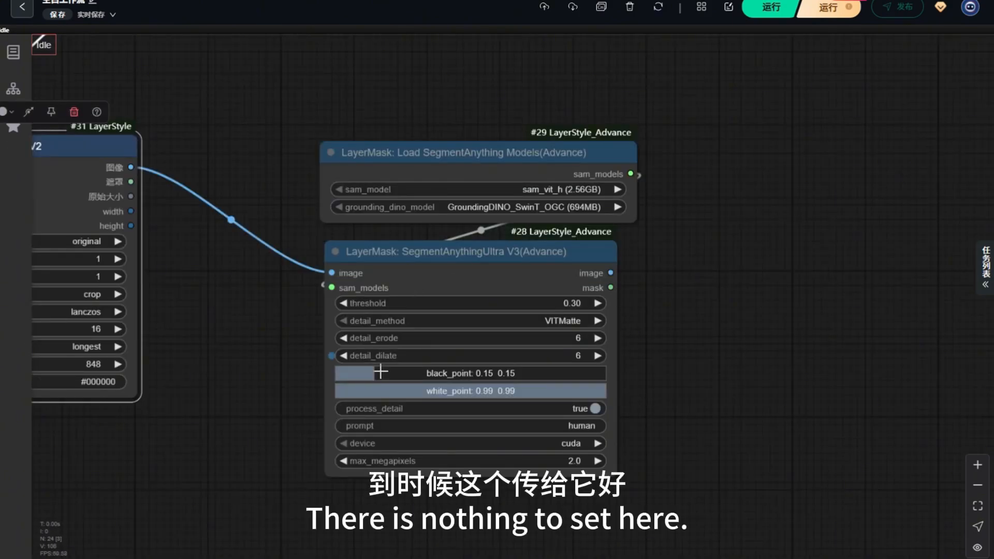
# - Search for inpaint and add the Inpaint内补预处理器 node above and to the right of the SegmentAnything nodes
pyautogui.scroll(-5, 490, 362)
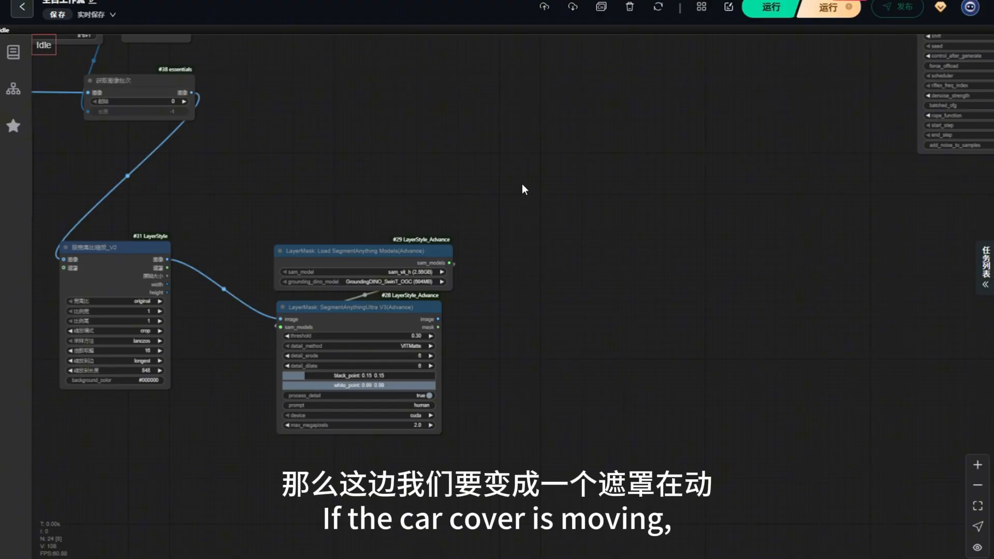
pyautogui.doubleClick(529, 201)
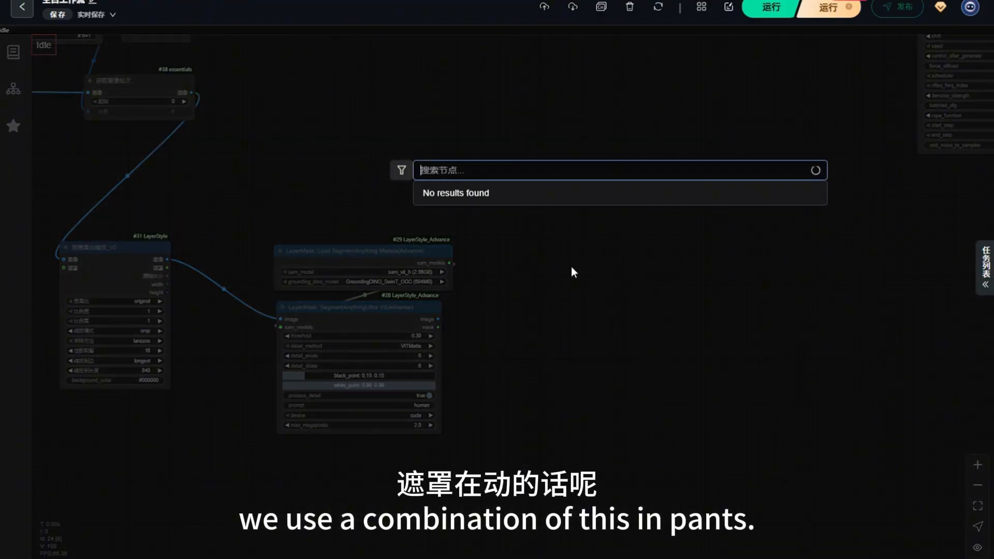
pyautogui.write('inpain')
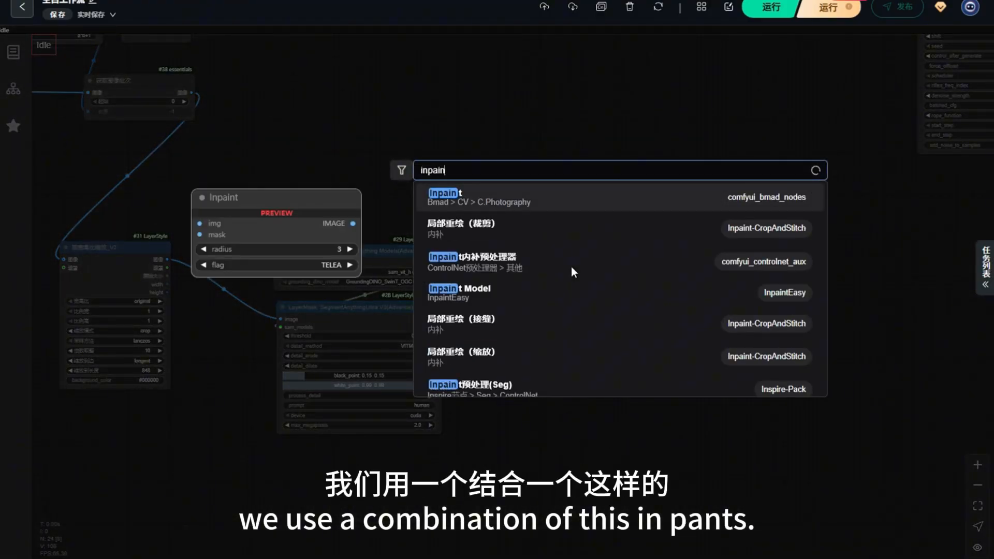
pyautogui.write('t')
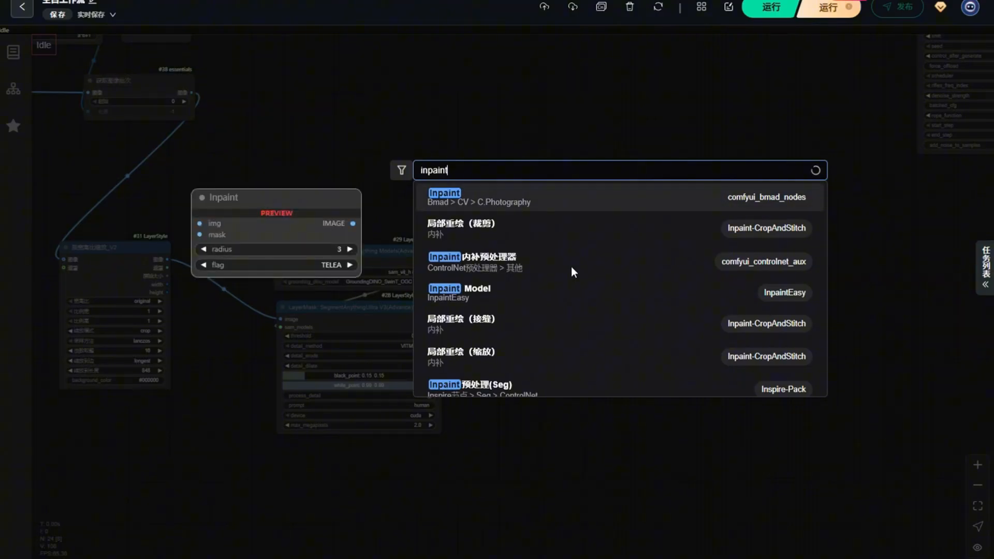
pyautogui.click(510, 265)
# - Connect the 按宽高比缩放_V2 image output and the SegmentAnythingUltra V3 mask output to the Inpaint内补预处理器 image and mask inputs
pyautogui.scroll(-4, 411, 250)
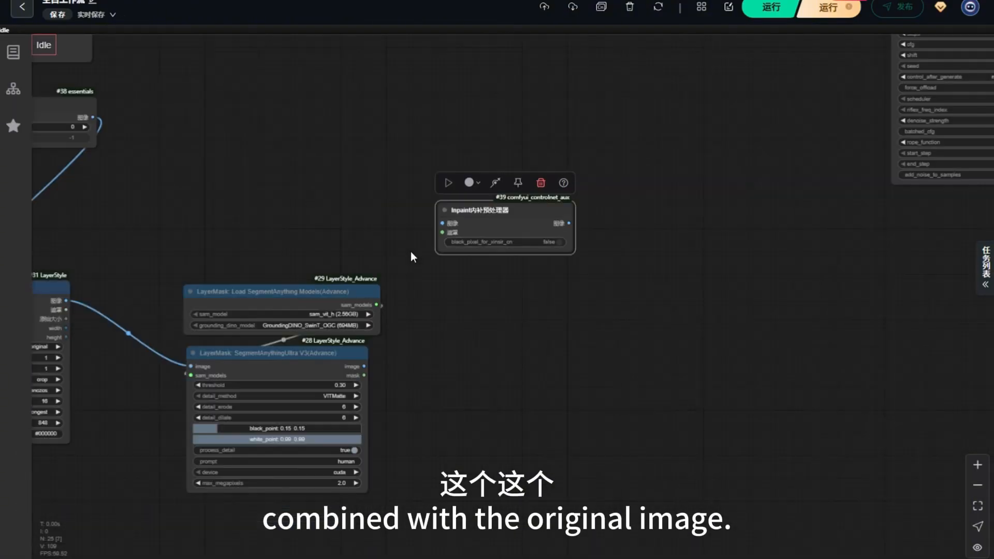
pyautogui.moveTo(152, 288); pyautogui.dragTo(430, 232)
pyautogui.moveTo(325, 368); pyautogui.dragTo(400, 144)
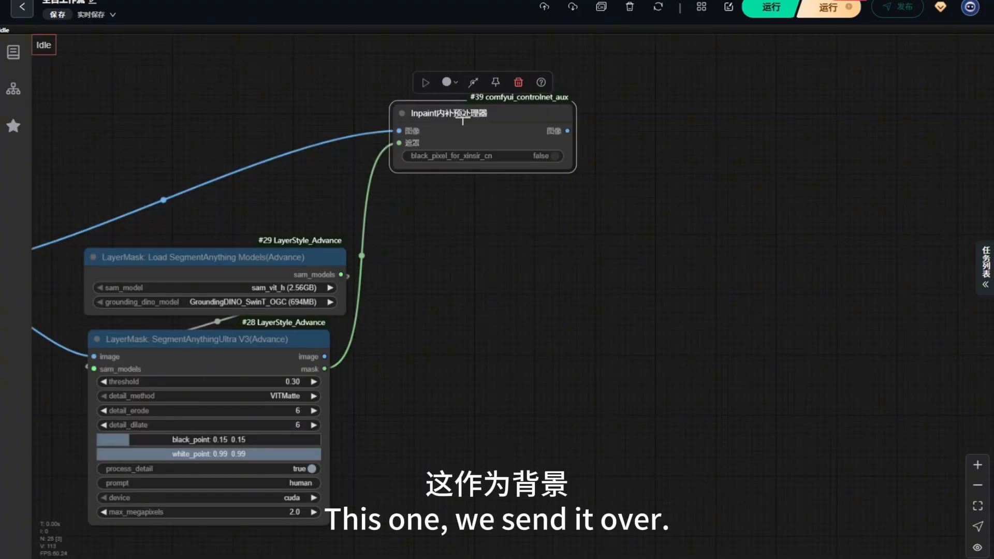
# - Search for 遮罩模糊 and add the 遮罩模糊生长 node below the Inpaint内补预处理器 node
pyautogui.moveTo(466, 121)
pyautogui.mouseDown()
pyautogui.moveTo(546, 123)
pyautogui.moveTo(484, 115)
pyautogui.mouseUp()
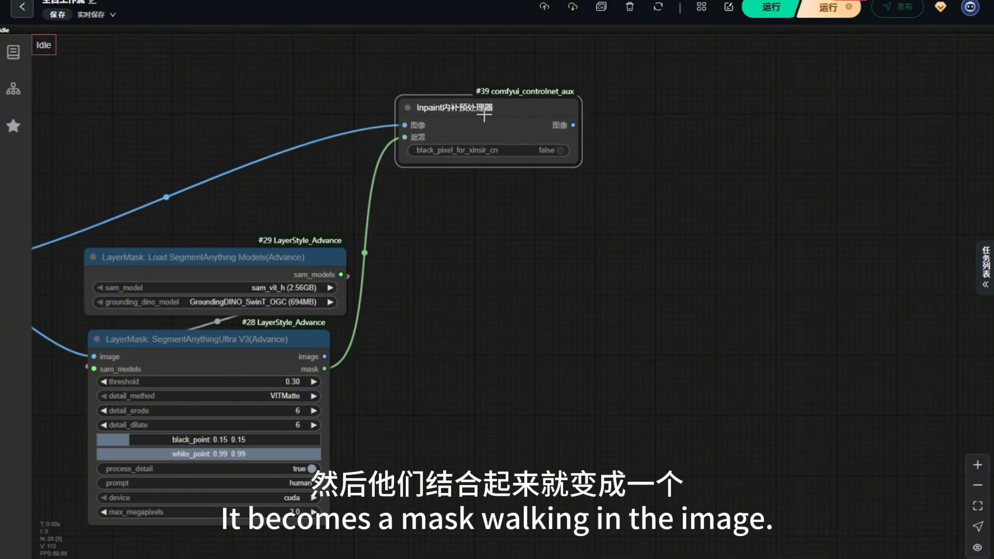
pyautogui.doubleClick(449, 299)
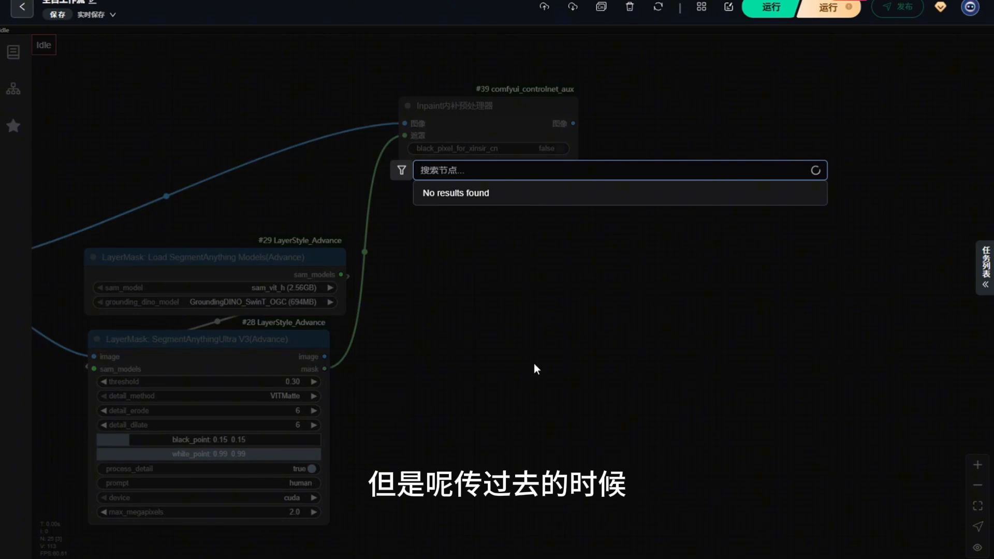
pyautogui.write('遮罩模糊')
pyautogui.click(465, 271)
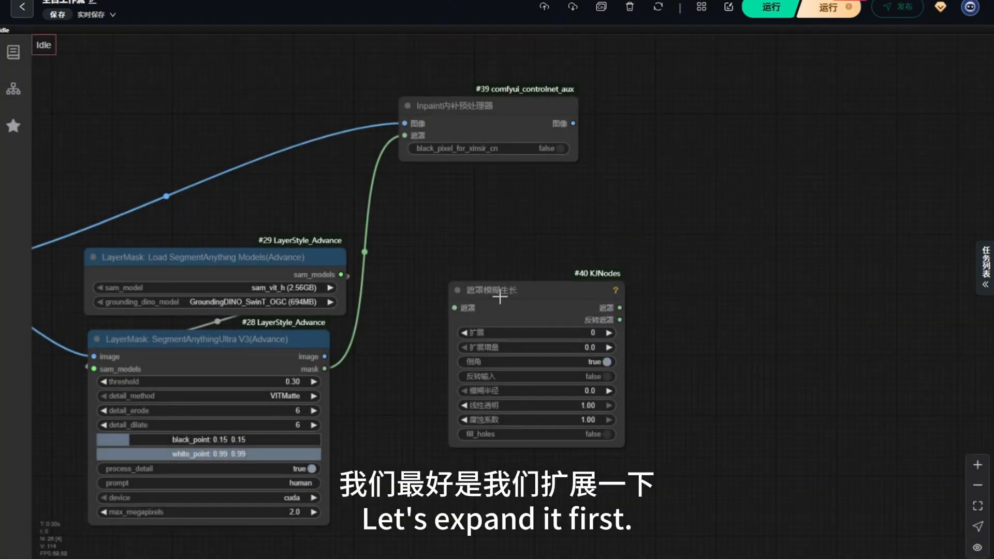
# - Route the SegmentAnythingUltra V3 mask through the 遮罩模糊生长 node into the Inpaint内补预处理器 mask input, with 扩展 set to 10
pyautogui.moveTo(499, 297); pyautogui.dragTo(325, 368)
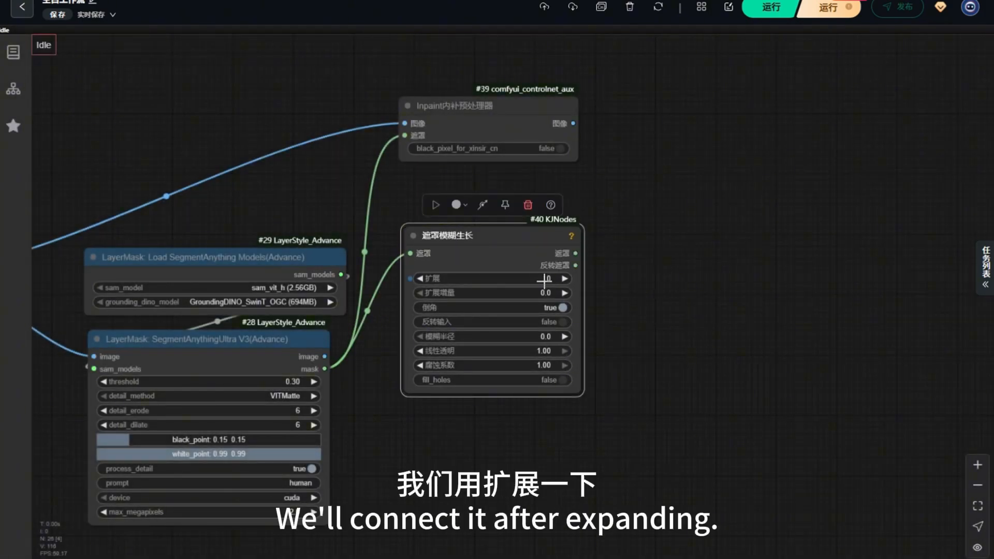
pyautogui.moveTo(575, 253); pyautogui.dragTo(405, 135)
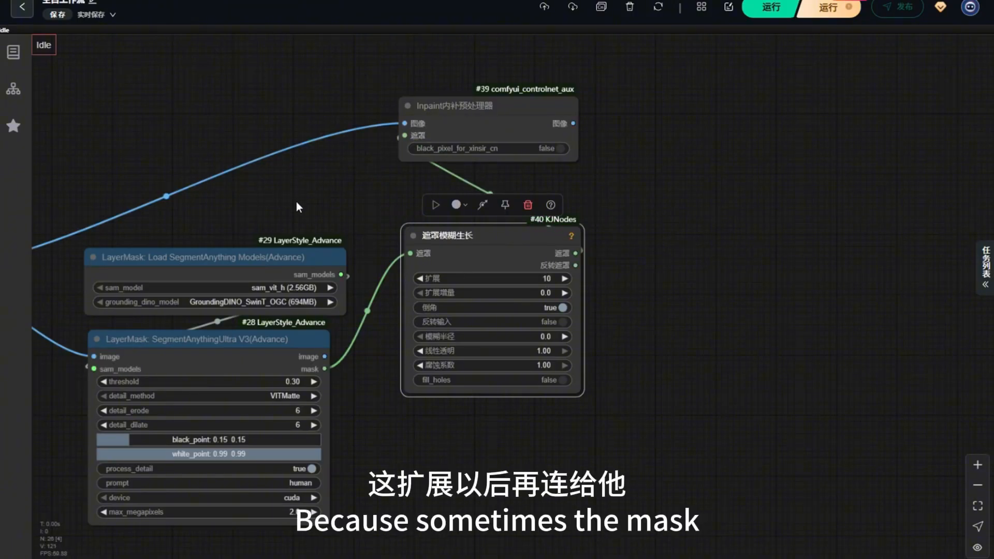
pyautogui.click(306, 206)
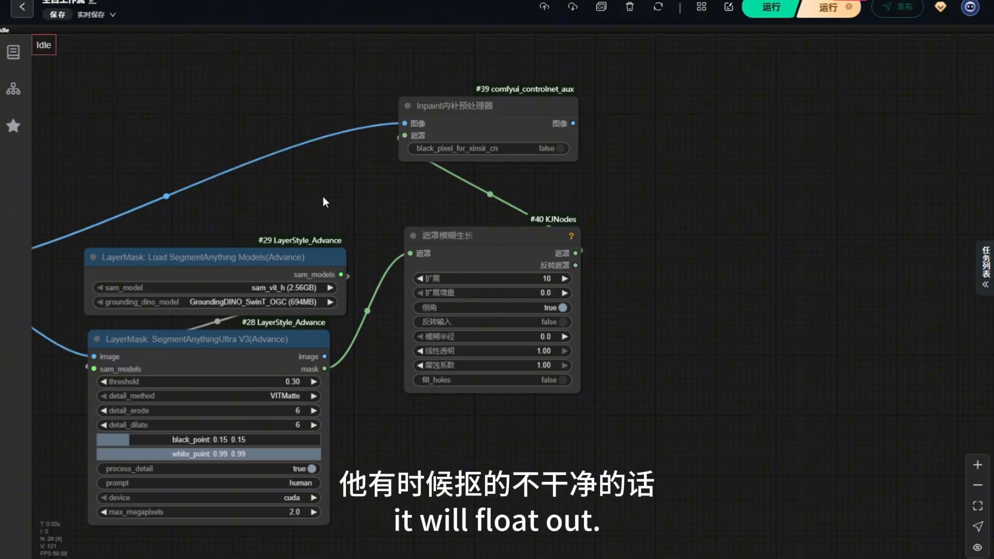
# - Reposition the Inpaint内补预处理器 node slightly further right above the 遮罩模糊生长 node
pyautogui.moveTo(495, 105); pyautogui.dragTo(519, 114)
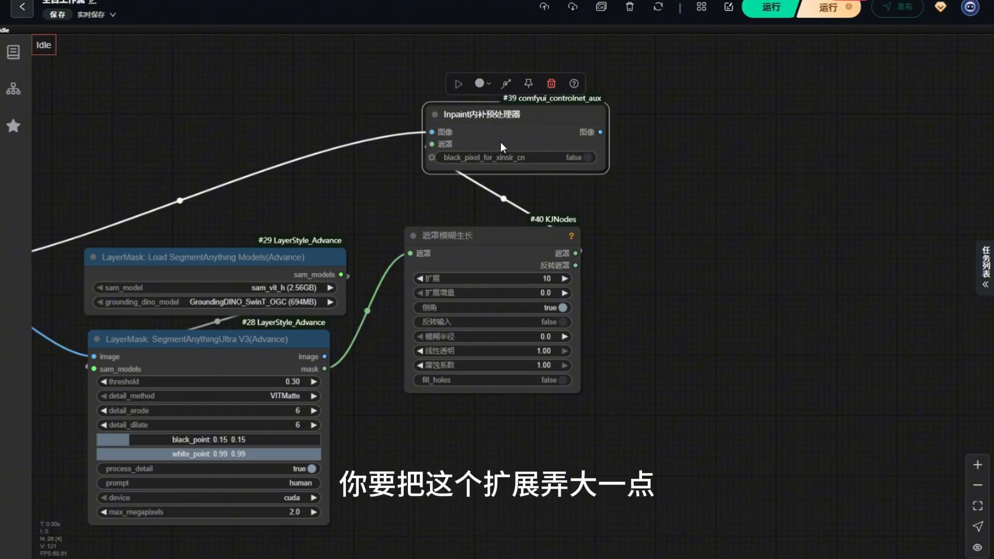
pyautogui.moveTo(501, 147); pyautogui.dragTo(517, 155)
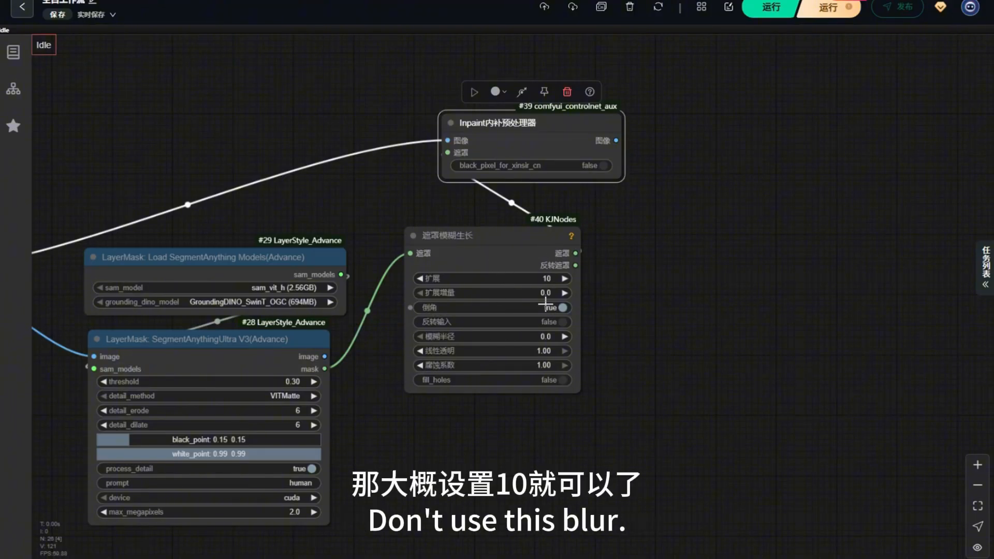
pyautogui.scroll(-4, 421, 193)
pyautogui.moveTo(422, 193); pyautogui.dragTo(451, 194)
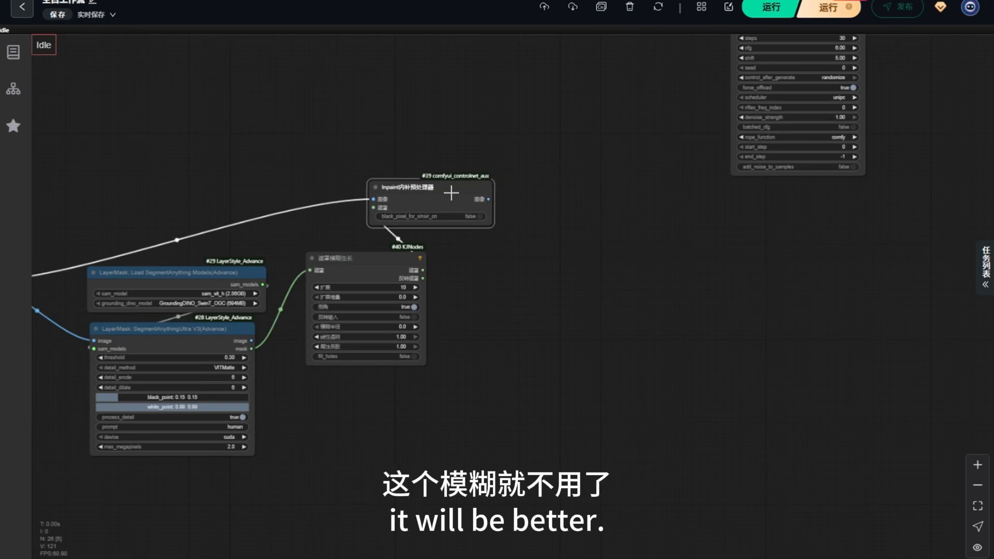
# - Search for 合并为, add the 合并为视频 node and connect the Inpaint内补预处理器 image output to its image input
pyautogui.doubleClick(574, 294)
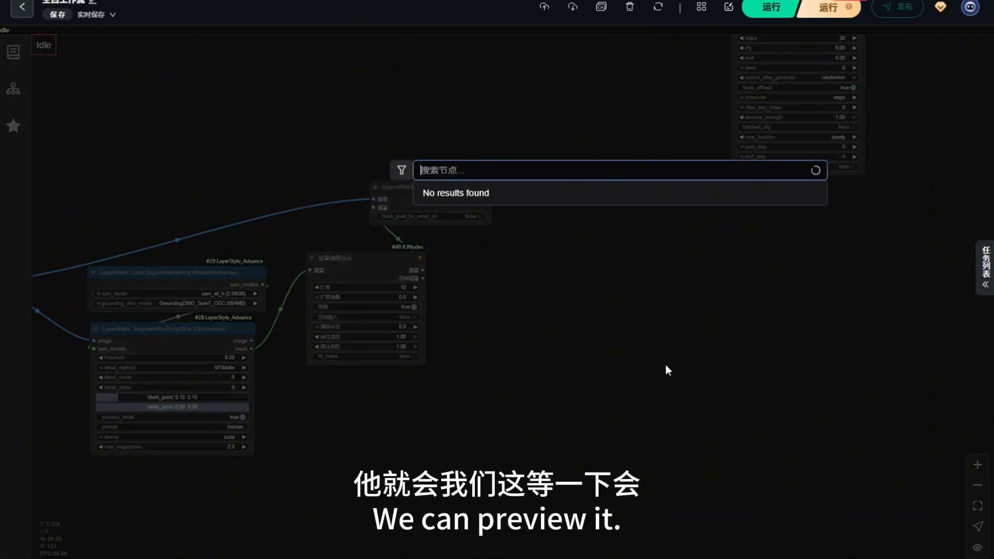
pyautogui.write('合并为')
pyautogui.press('Return')
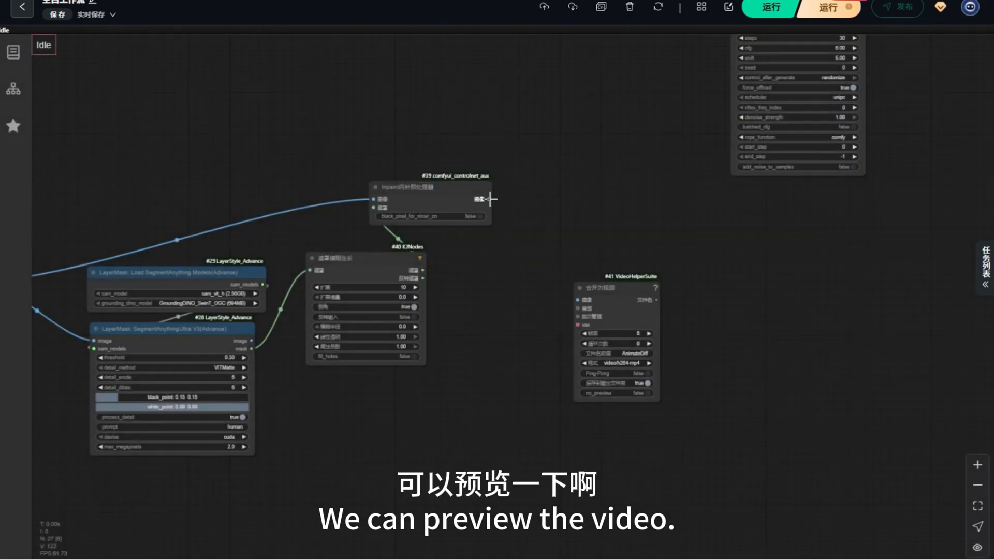
pyautogui.moveTo(490, 199); pyautogui.dragTo(582, 315)
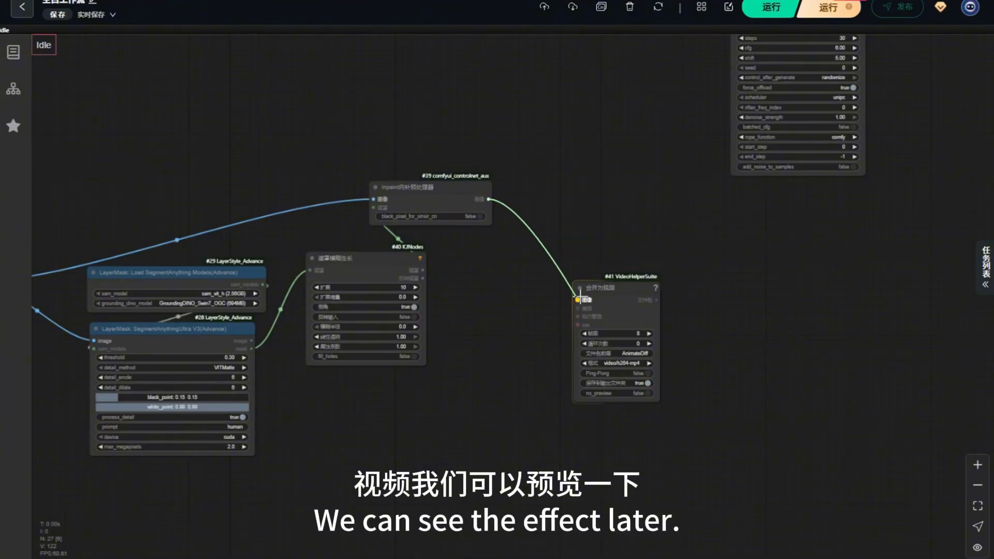
# - Bring the 合并为视频 node beside the integer nodes and feed its 帧率 from the Integer value 20 through the Integer to Float node
pyautogui.scroll(-4, 582, 222)
pyautogui.scroll(-5, 586, 217)
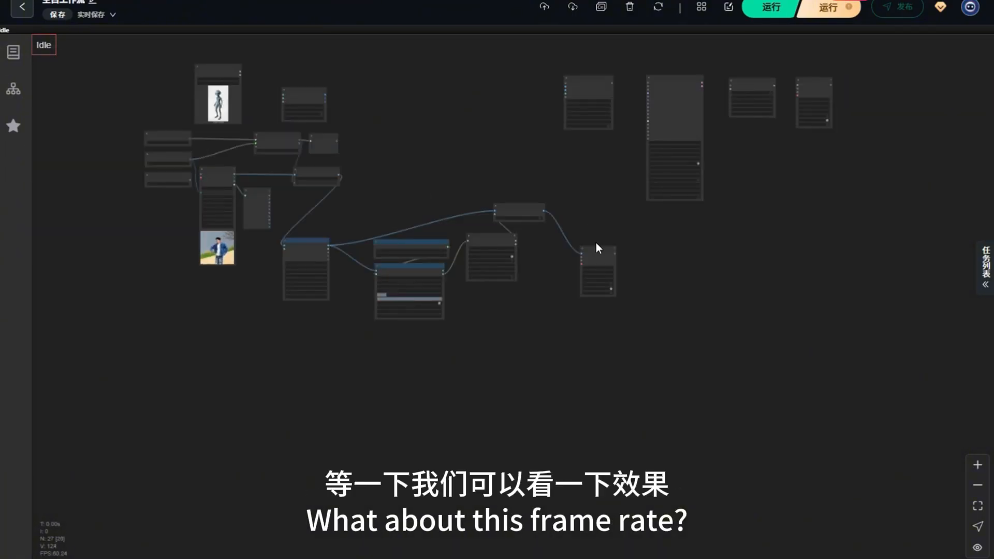
pyautogui.moveTo(565, 252); pyautogui.dragTo(223, 140)
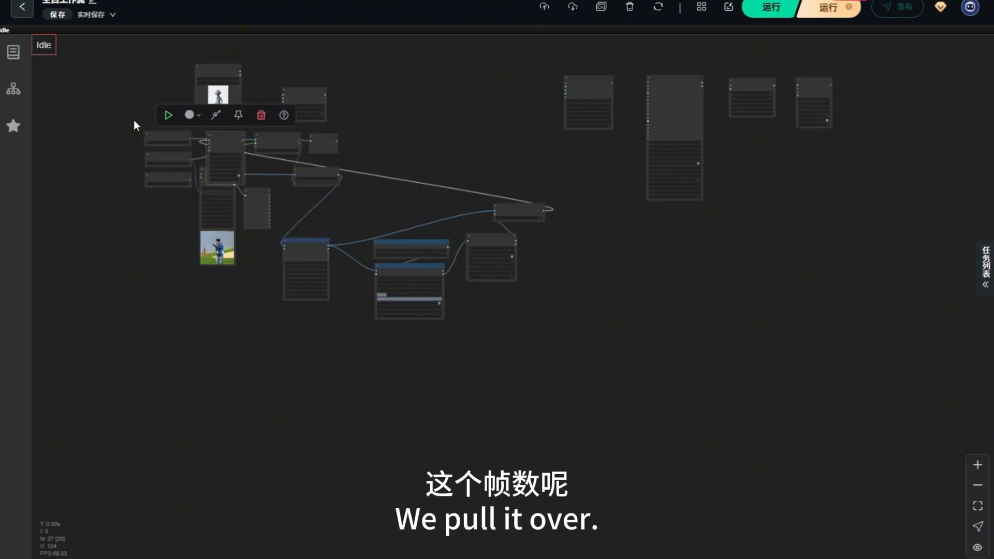
pyautogui.scroll(10, 133, 120)
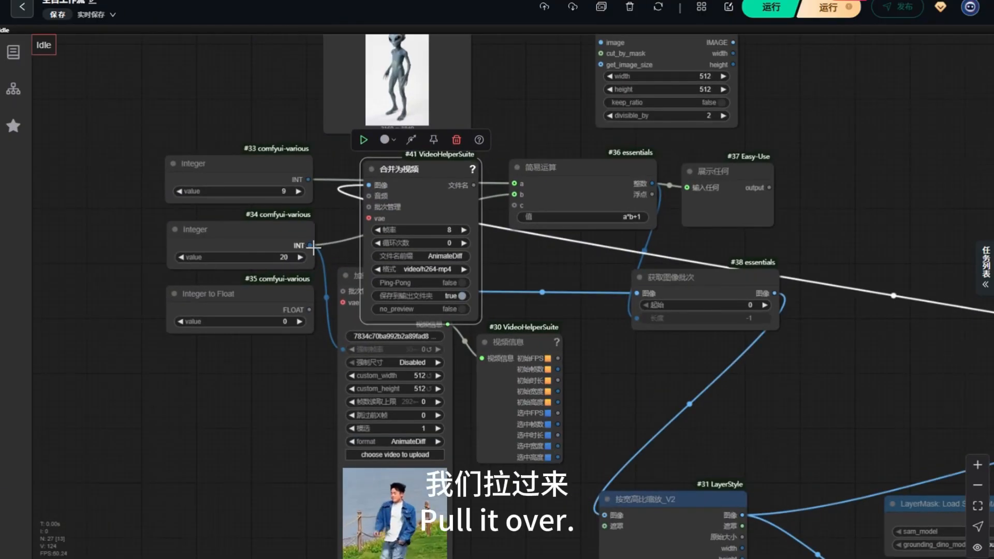
pyautogui.moveTo(310, 245); pyautogui.dragTo(171, 321)
pyautogui.moveTo(310, 310); pyautogui.dragTo(368, 230)
pyautogui.scroll(-5, 126, 202)
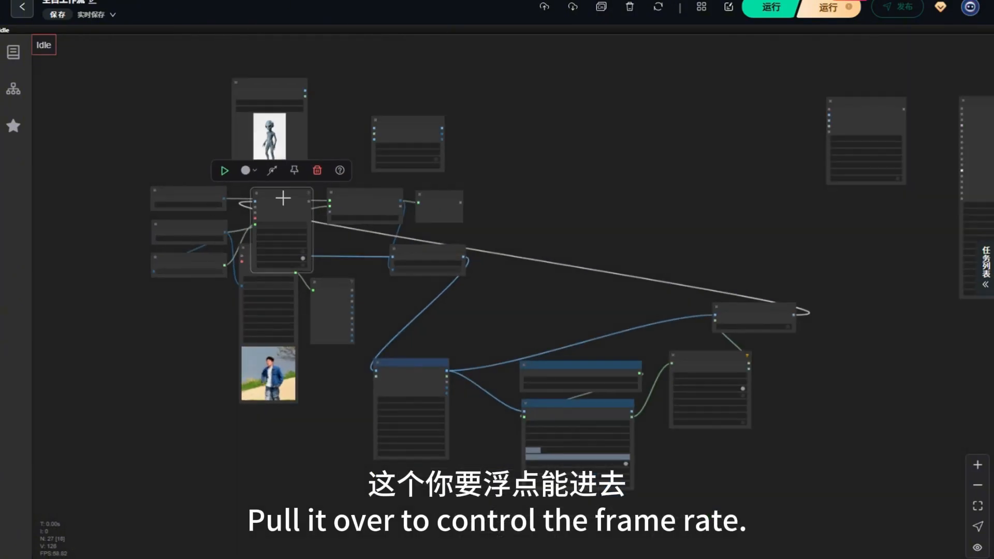
# - Move the 合并为视频 node back beside the 遮罩模糊生长 node and enlarge it to make room for the video preview
pyautogui.moveTo(286, 198); pyautogui.dragTo(829, 423)
pyautogui.scroll(8, 875, 460)
pyautogui.moveTo(876, 461); pyautogui.dragTo(690, 367)
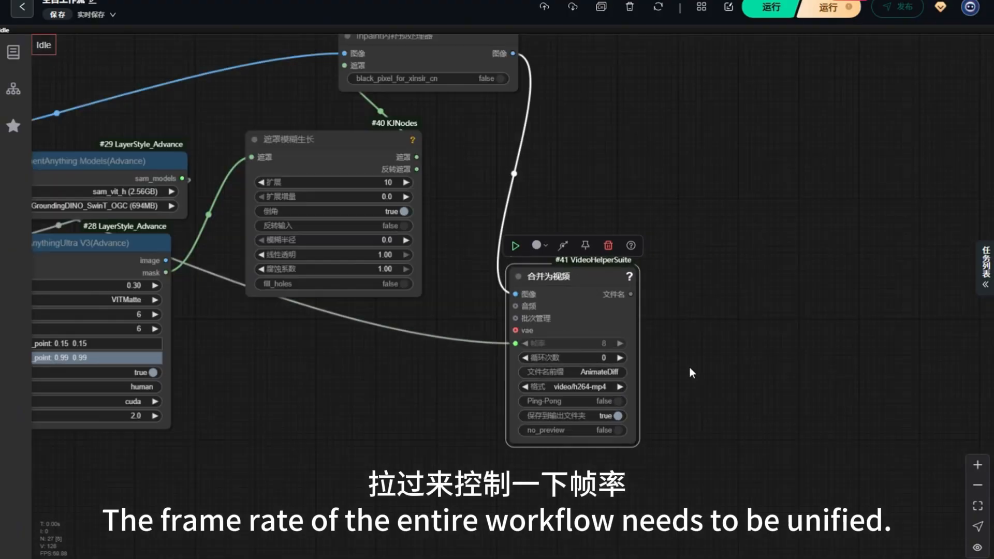
pyautogui.moveTo(633, 442); pyautogui.dragTo(678, 549)
pyautogui.scroll(-3, 700, 404)
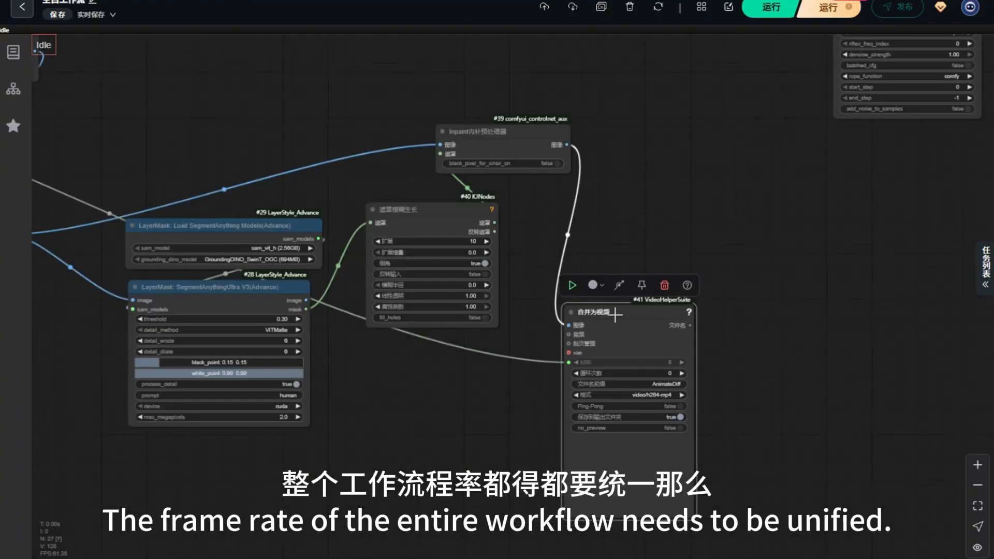
pyautogui.scroll(3, 614, 313)
pyautogui.moveTo(614, 312); pyautogui.dragTo(638, 177)
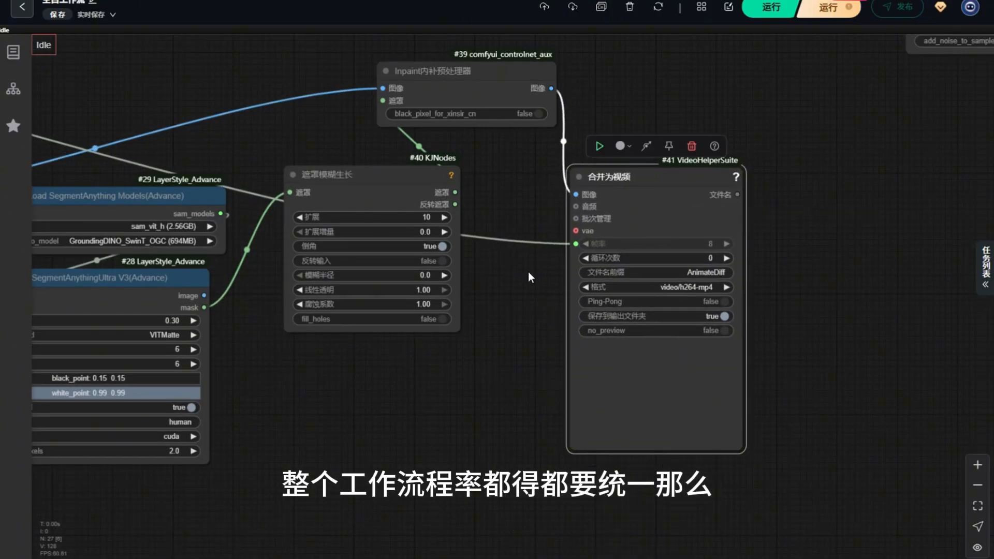
# - Execute only the selected 合并为视频 node to generate the masked video preview
pyautogui.scroll(-5, 512, 332)
pyautogui.scroll(3, 252, 324)
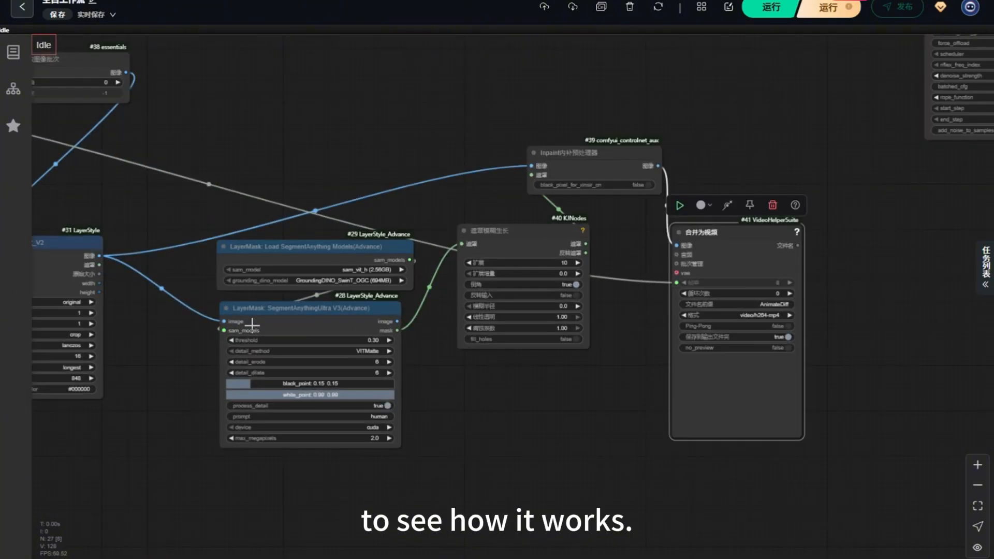
pyautogui.moveTo(535, 310); pyautogui.dragTo(452, 291)
pyautogui.rightClick(616, 213)
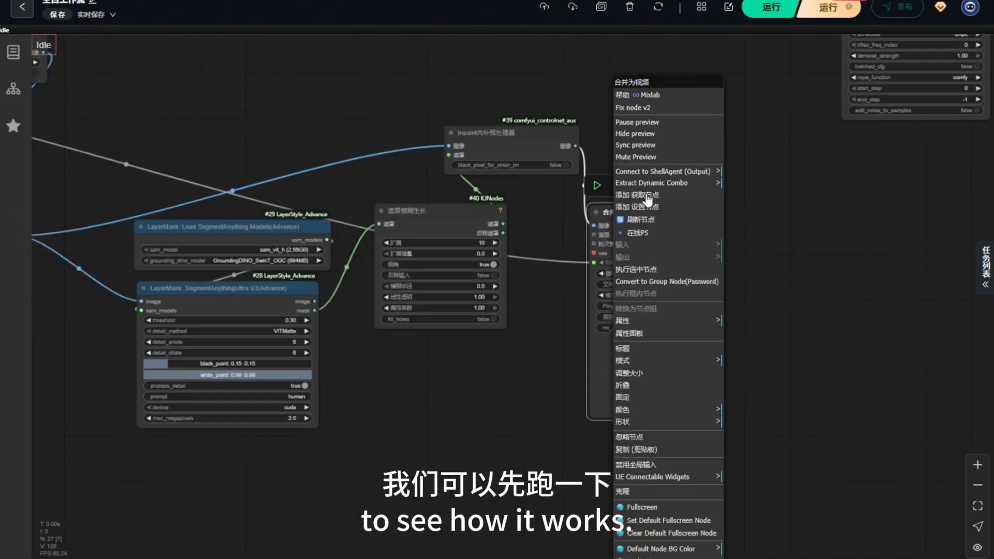
pyautogui.click(637, 269)
pyautogui.scroll(-3, 542, 309)
pyautogui.scroll(3, 428, 410)
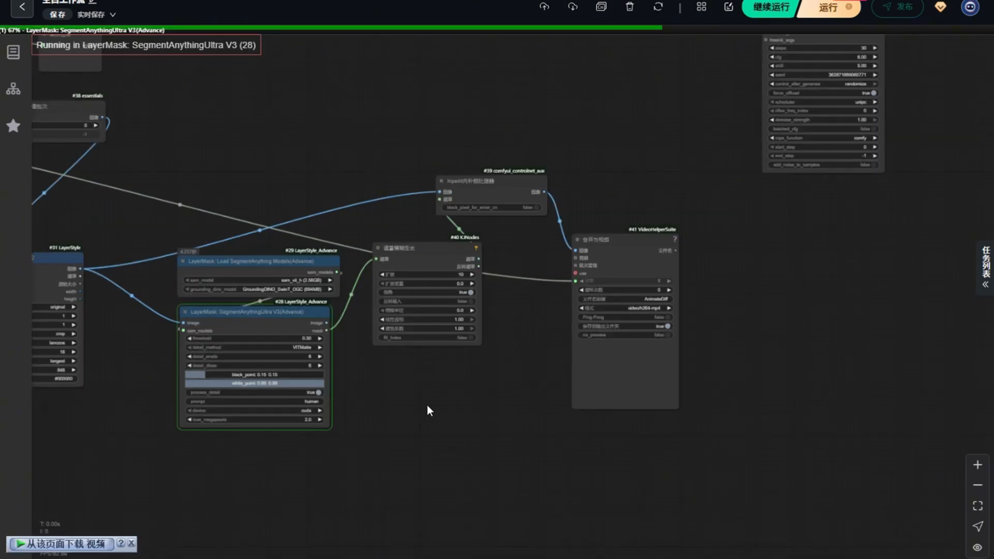
pyautogui.moveTo(428, 410); pyautogui.dragTo(403, 403)
pyautogui.scroll(2, 751, 267)
pyautogui.moveTo(721, 339); pyautogui.dragTo(704, 380)
pyautogui.scroll(-4, 704, 380)
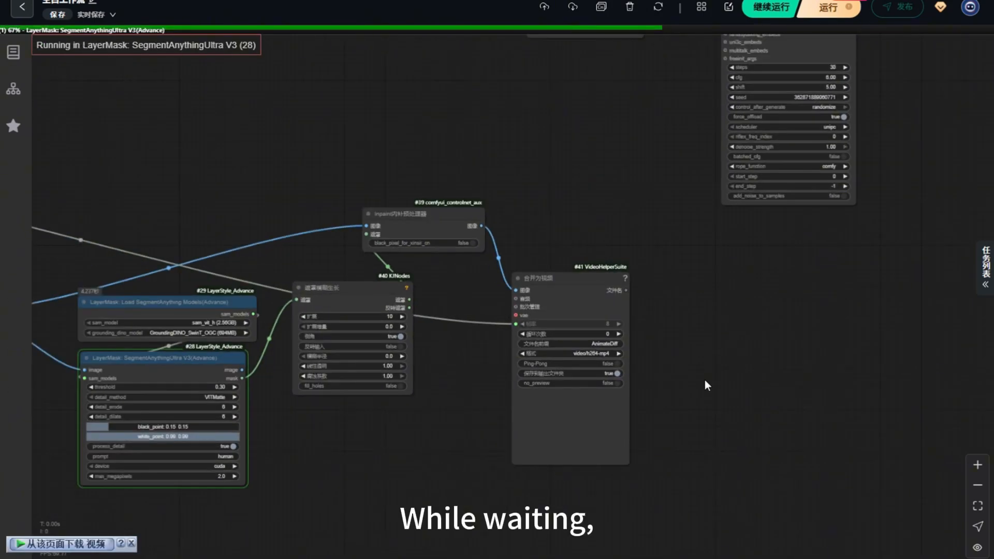
pyautogui.scroll(4, 416, 373)
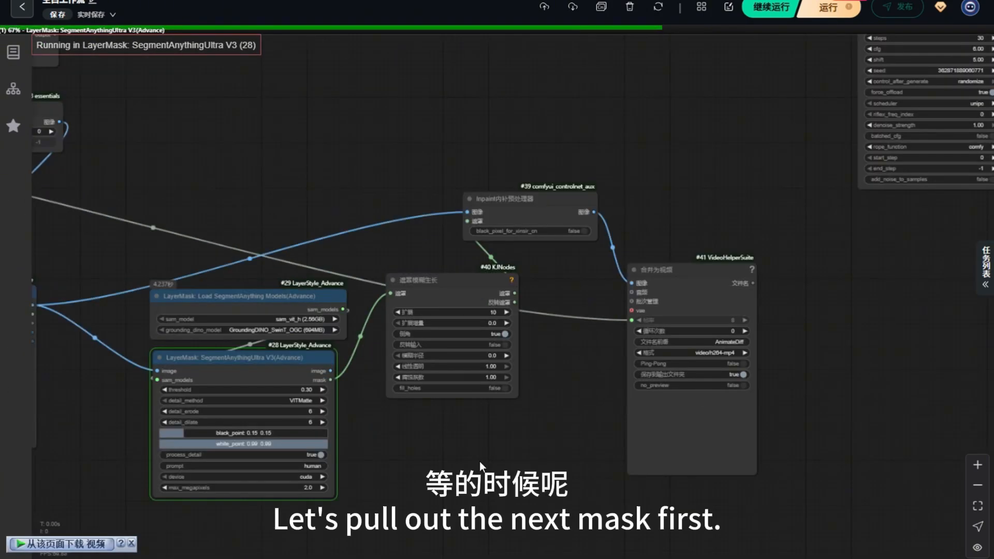
pyautogui.scroll(-3, 480, 461)
pyautogui.moveTo(522, 352); pyautogui.dragTo(501, 344)
pyautogui.moveTo(502, 258); pyautogui.dragTo(475, 257)
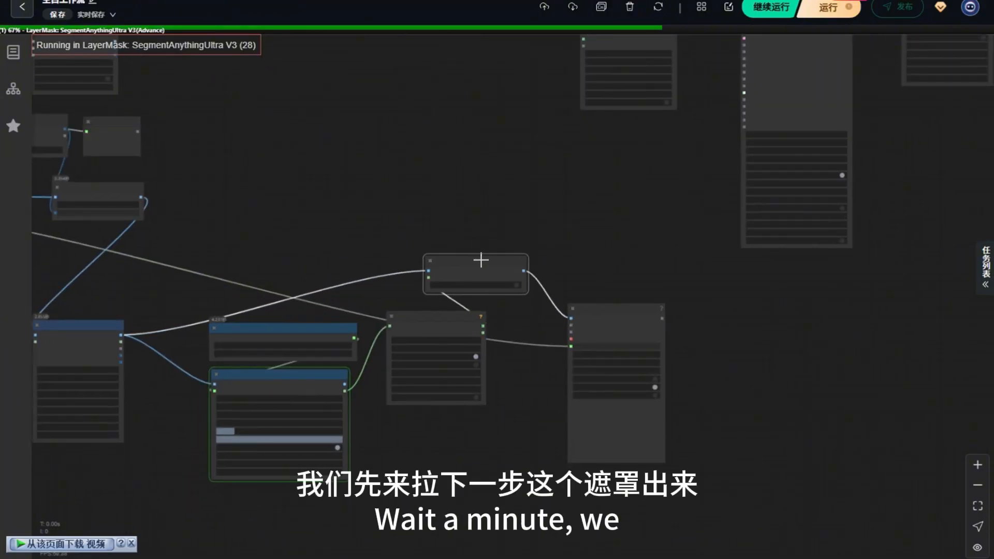
pyautogui.click(333, 176)
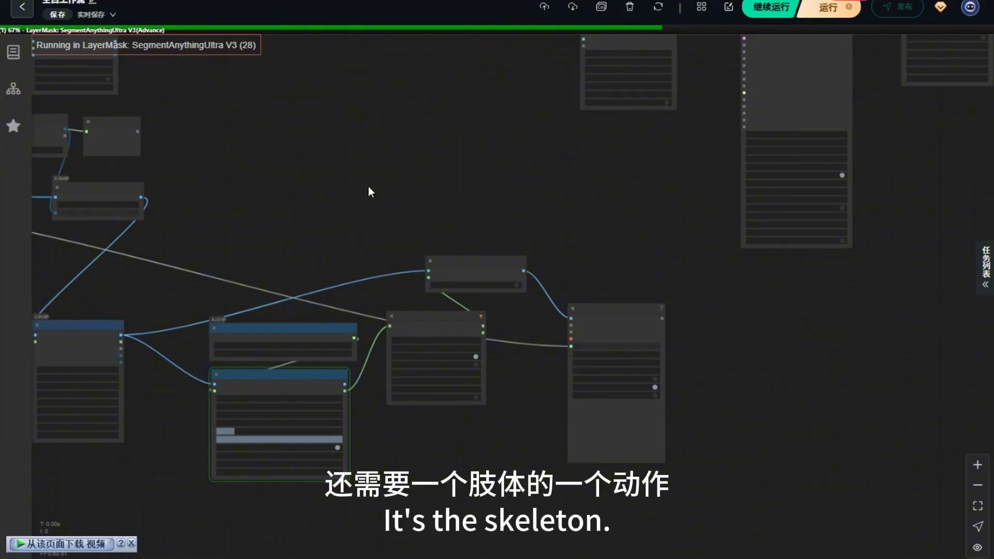
pyautogui.scroll(3, 368, 187)
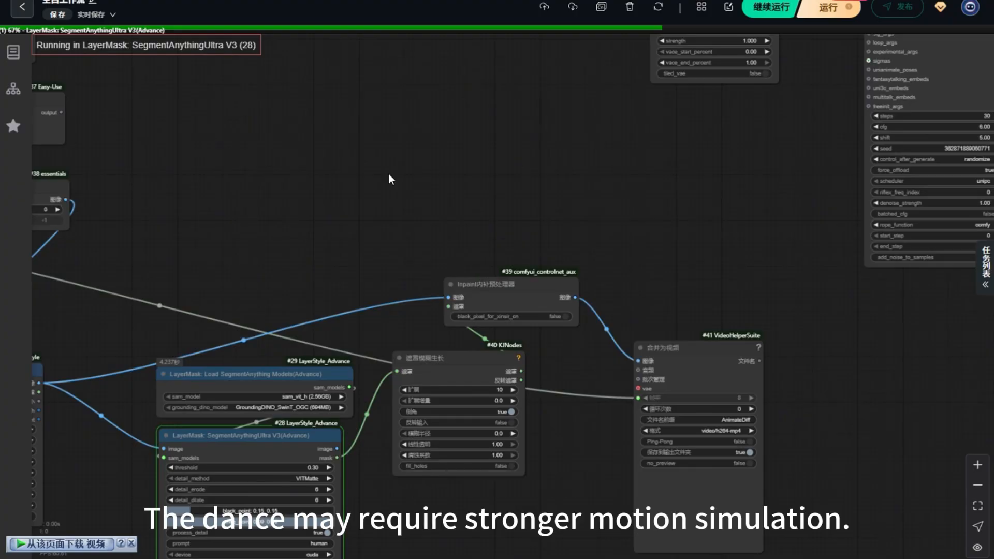
pyautogui.scroll(-2, 388, 173)
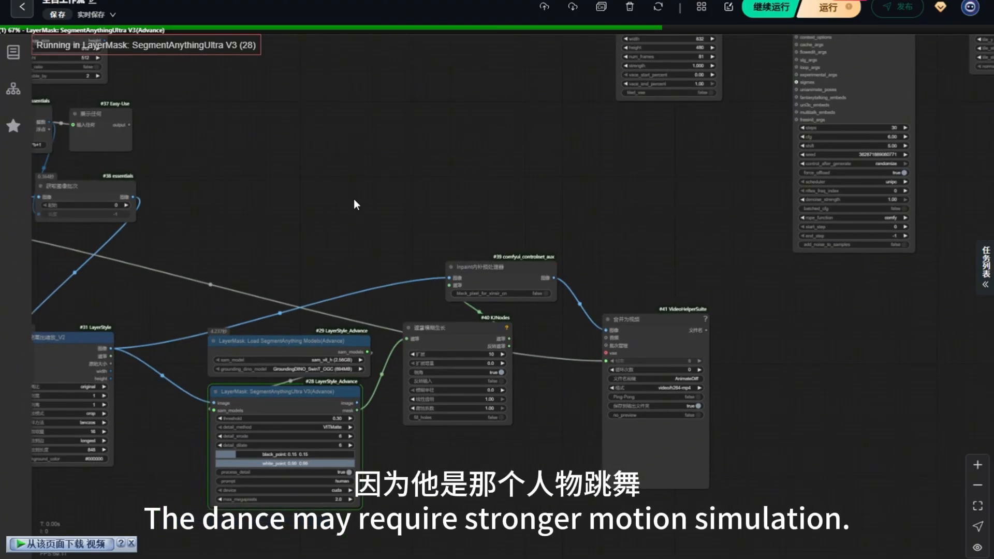
pyautogui.moveTo(363, 208); pyautogui.dragTo(317, 202)
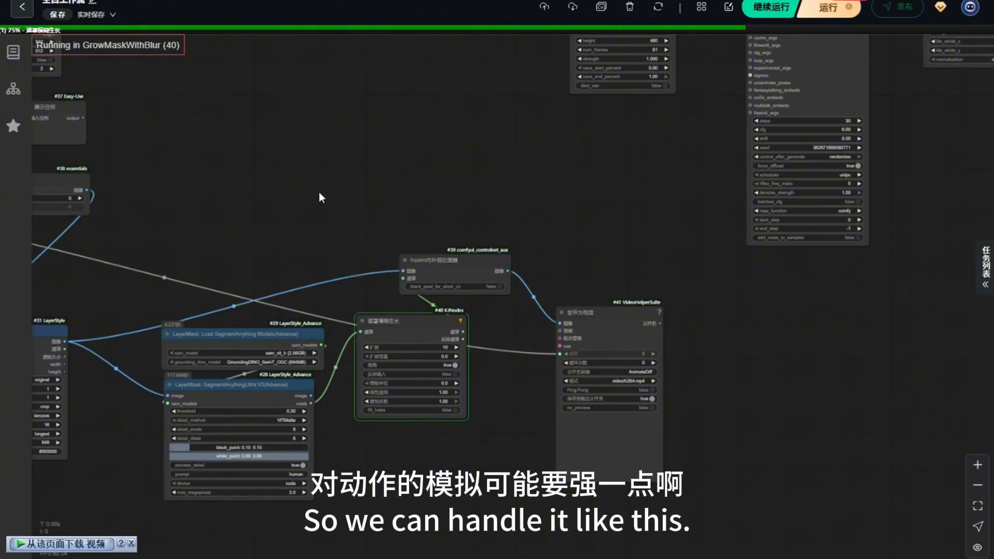
# - Add the DW姿态预处理器 node and place it above and to the left of the Inpaint内补预处理器 node
pyautogui.doubleClick(319, 193)
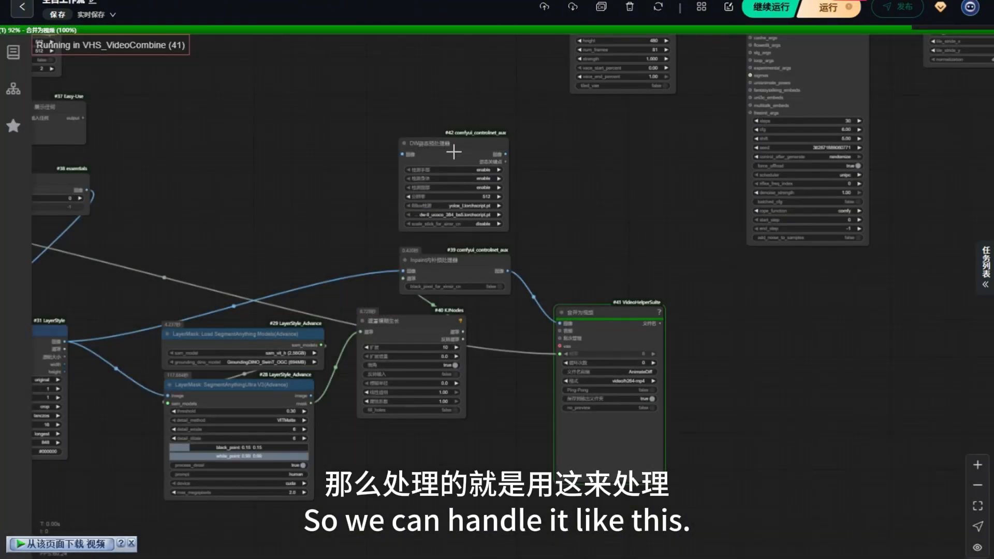
pyautogui.moveTo(452, 150); pyautogui.dragTo(381, 138)
pyautogui.scroll(5, 381, 138)
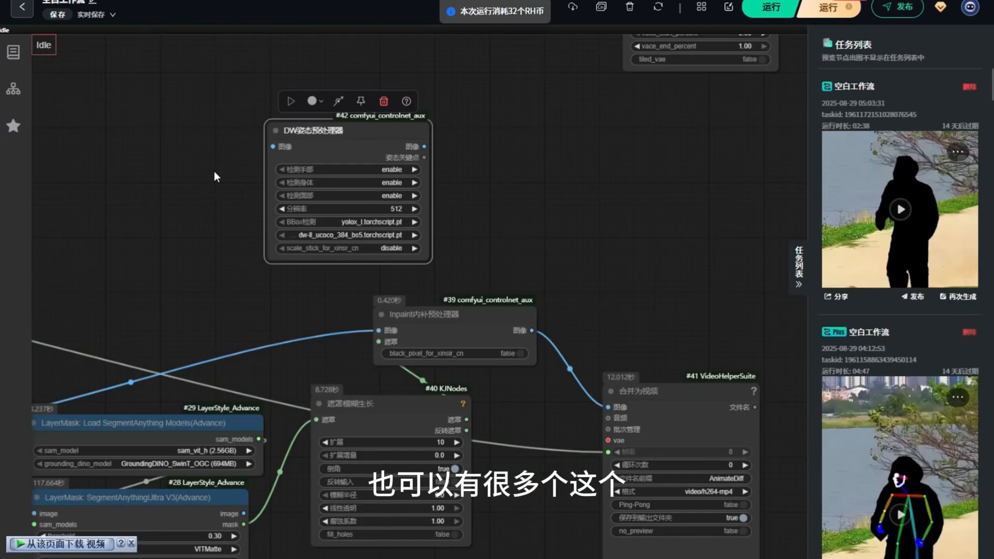
# - Open the downloaded masked video in the media player and check its frame dimensions
pyautogui.scroll(-5, 214, 171)
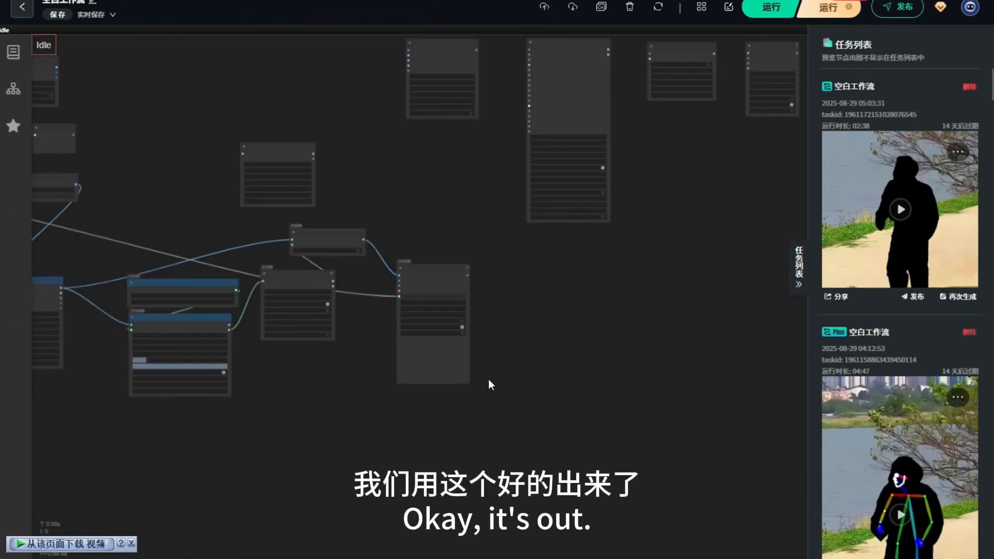
pyautogui.scroll(3, 466, 382)
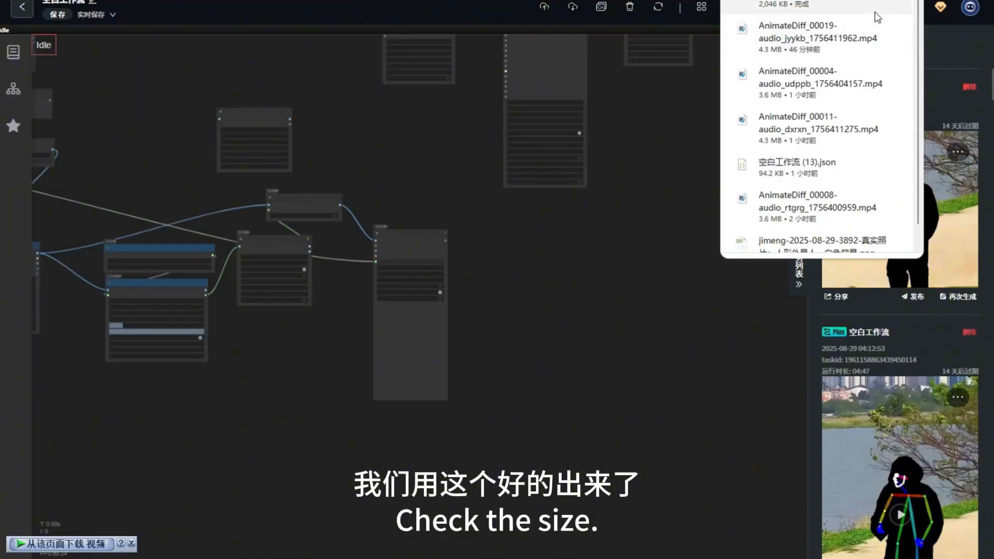
pyautogui.click(877, 18)
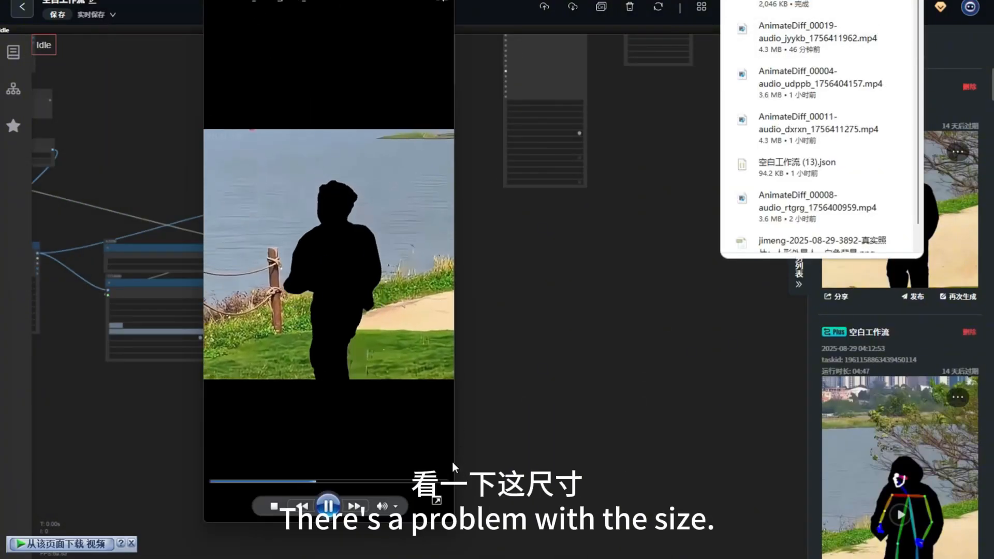
pyautogui.moveTo(453, 462); pyautogui.dragTo(581, 456)
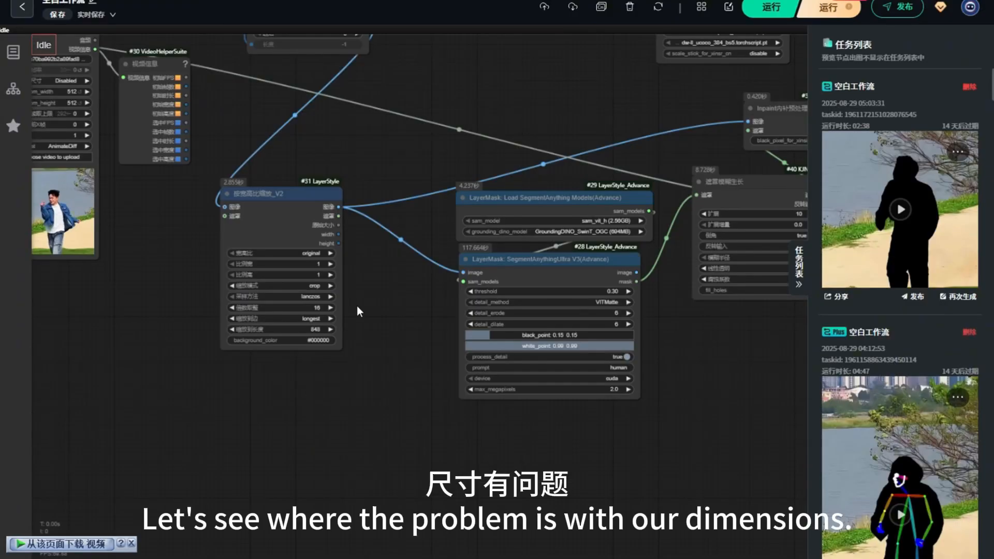
# - Set the custom_width and custom_height of the 加载视频 node to 0
pyautogui.scroll(4, 314, 354)
pyautogui.scroll(1, 314, 354)
pyautogui.scroll(-4, 314, 362)
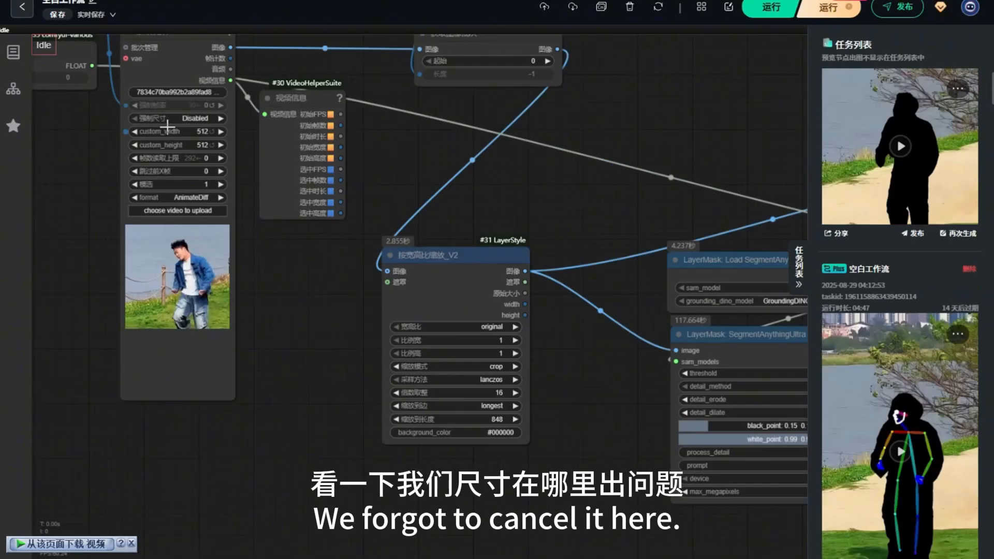
pyautogui.scroll(3, 169, 123)
pyautogui.click(169, 131)
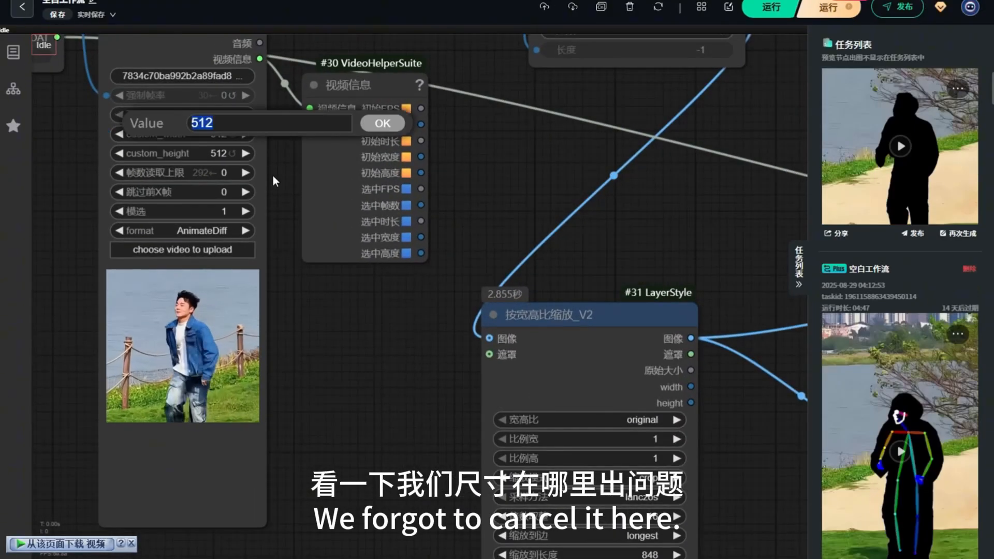
pyautogui.write('0')
pyautogui.press('Return')
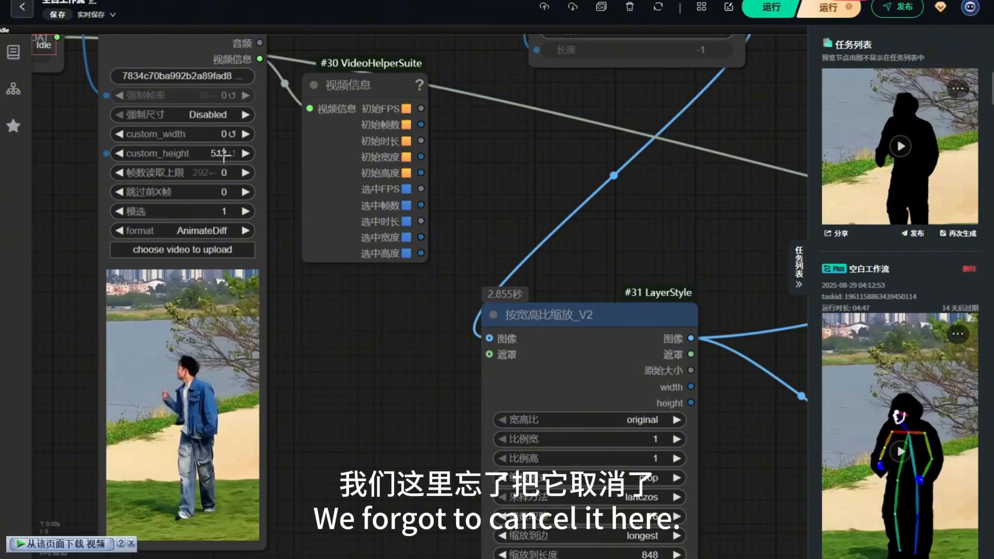
# - Execute only the 合并为视频 node again to regenerate the masked video preview
pyautogui.scroll(-7, 373, 352)
pyautogui.moveTo(383, 368); pyautogui.dragTo(182, 306)
pyautogui.moveTo(740, 399); pyautogui.dragTo(570, 376)
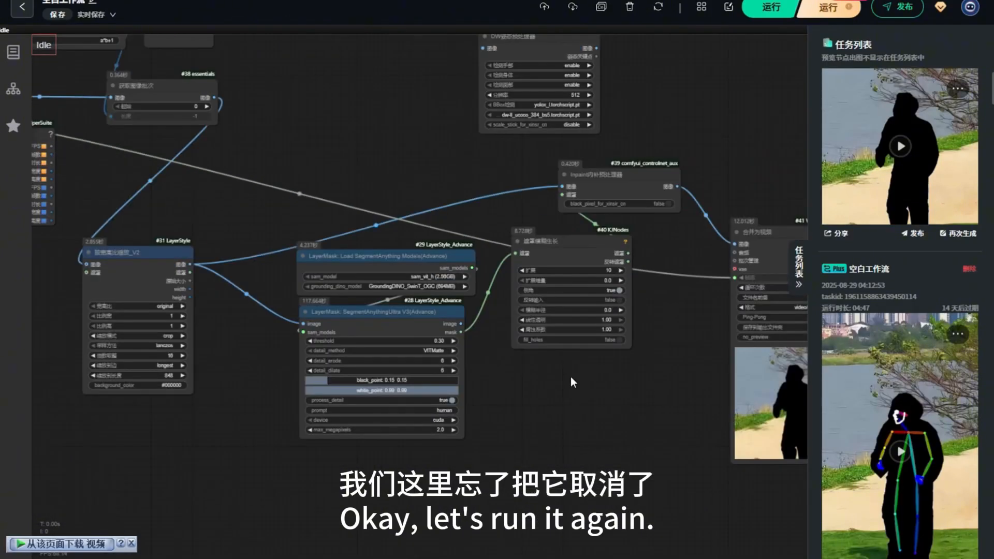
pyautogui.moveTo(699, 412); pyautogui.dragTo(416, 378)
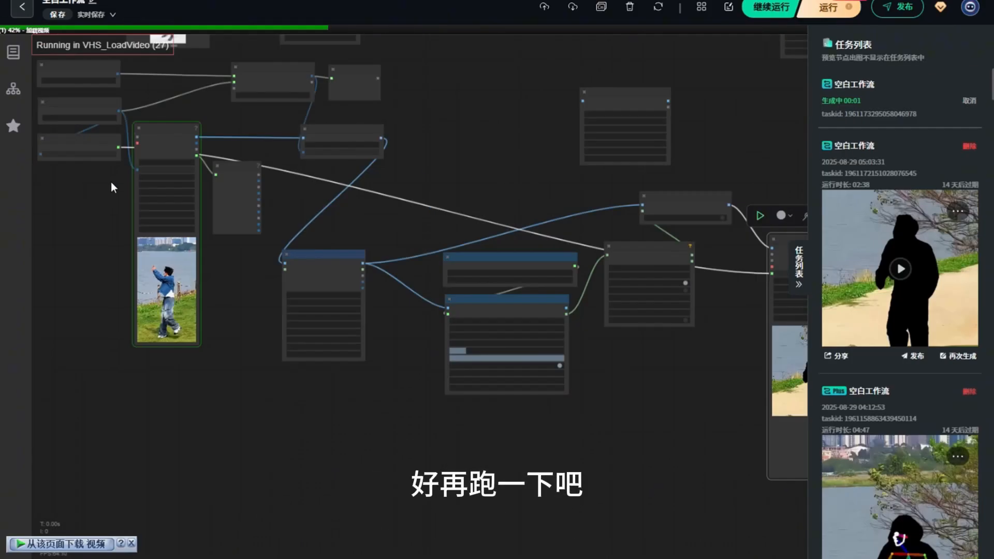
# - Move the 视频信息 node slightly lower beside the 加载视频 node
pyautogui.scroll(5, 107, 178)
pyautogui.moveTo(106, 178); pyautogui.dragTo(111, 228)
pyautogui.scroll(4, 110, 229)
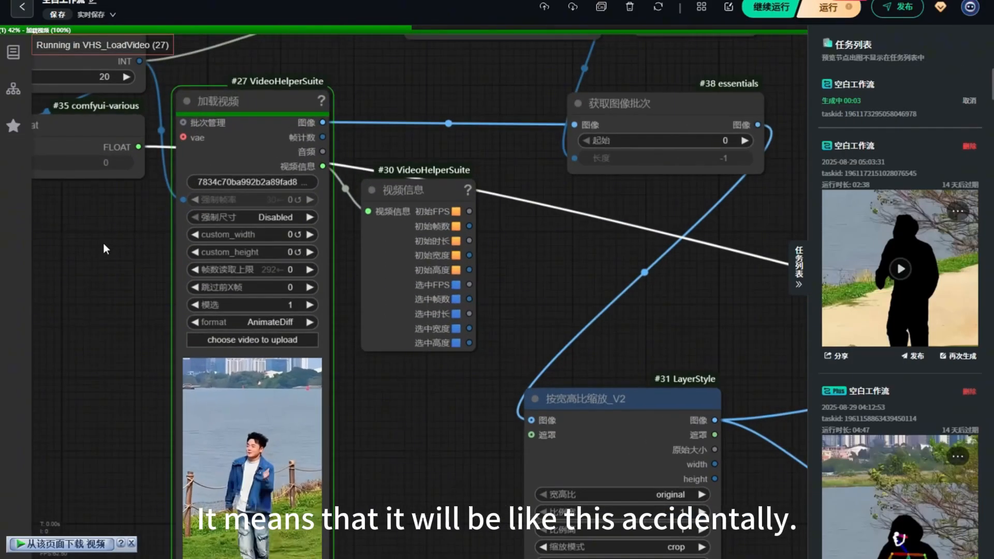
pyautogui.moveTo(122, 279); pyautogui.dragTo(104, 253)
pyautogui.scroll(-2, 104, 253)
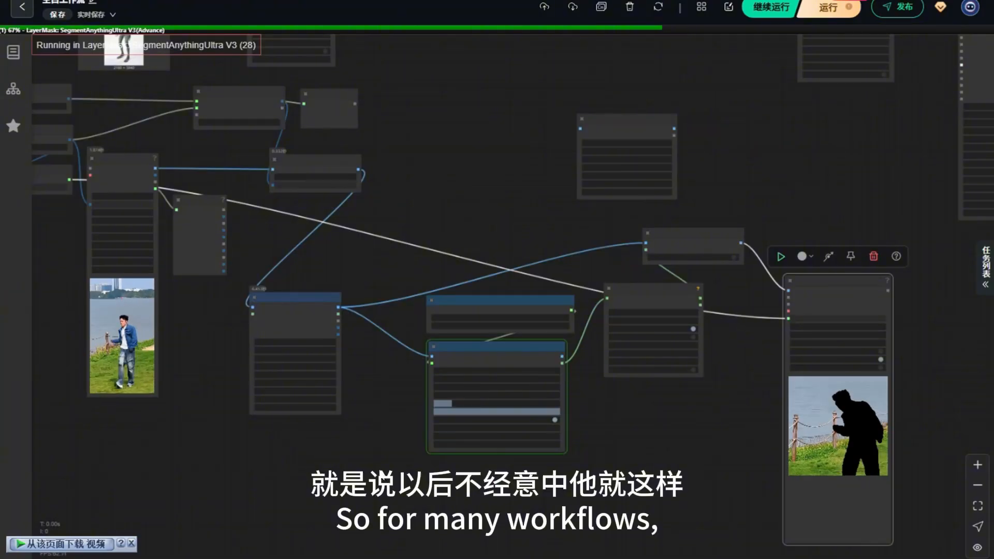
pyautogui.scroll(2, 213, 306)
pyautogui.moveTo(215, 309); pyautogui.dragTo(231, 379)
pyautogui.moveTo(237, 217); pyautogui.dragTo(236, 259)
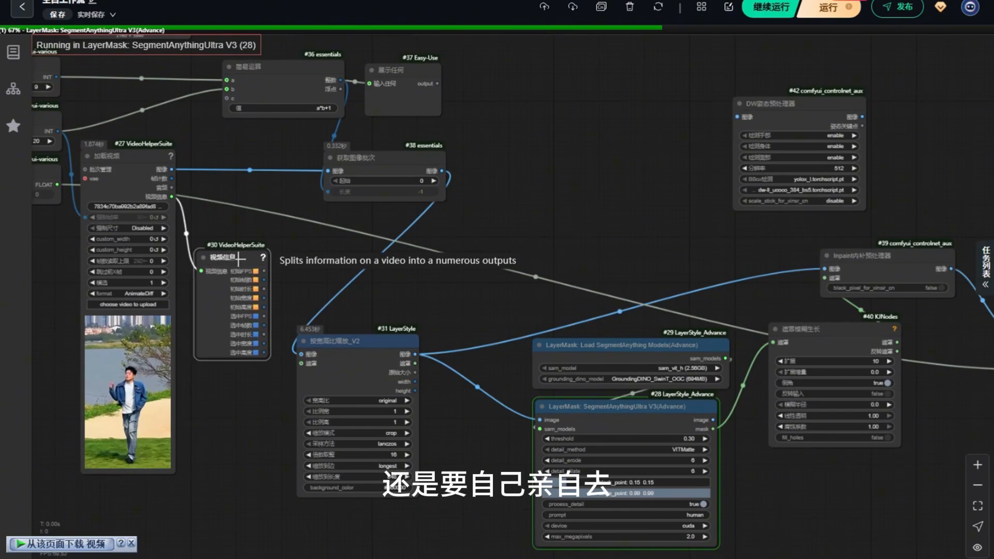
# - Connect the 选中FPS output of the 视频信息 node to input b of the 简易运算 node
pyautogui.scroll(-1, 261, 182)
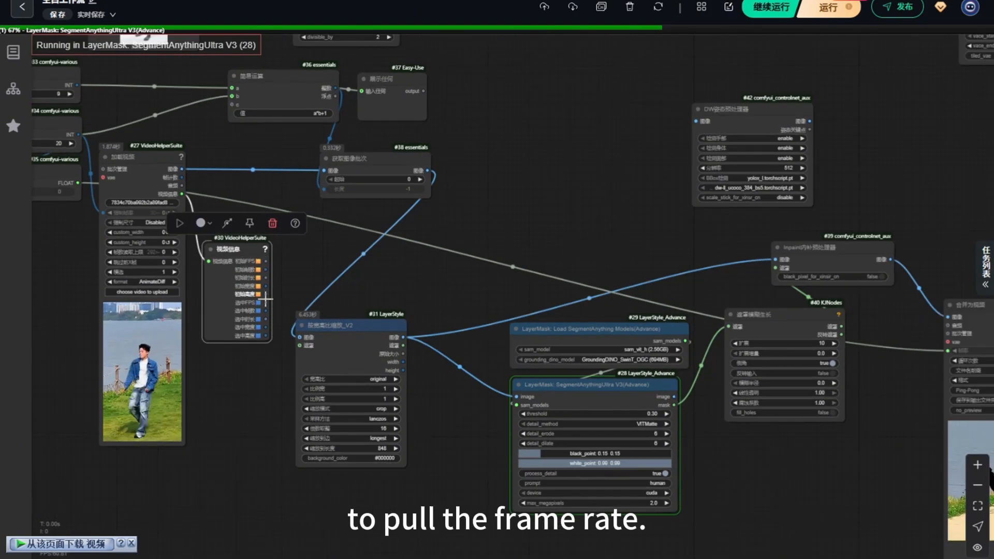
pyautogui.scroll(3, 271, 289)
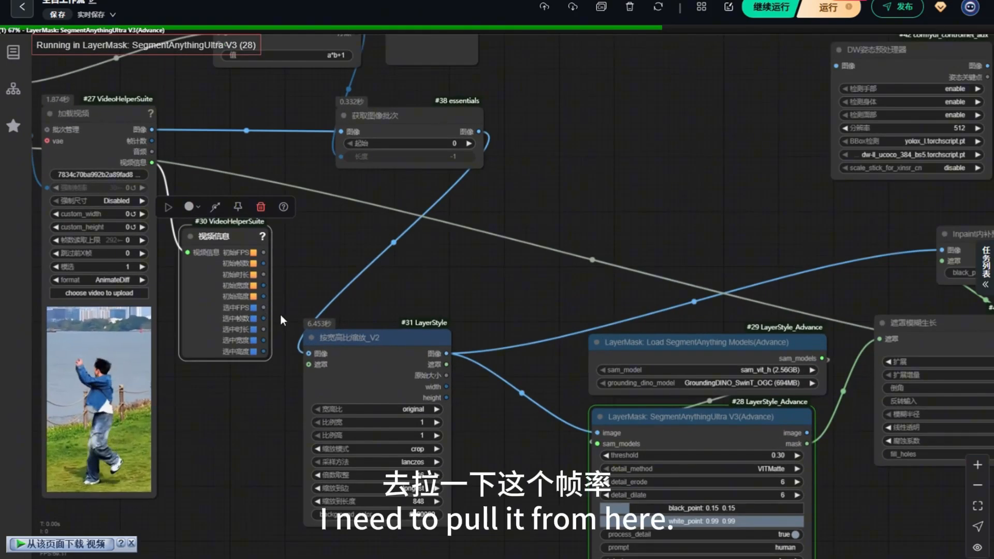
pyautogui.scroll(-2, 280, 313)
pyautogui.moveTo(249, 313); pyautogui.dragTo(213, 106)
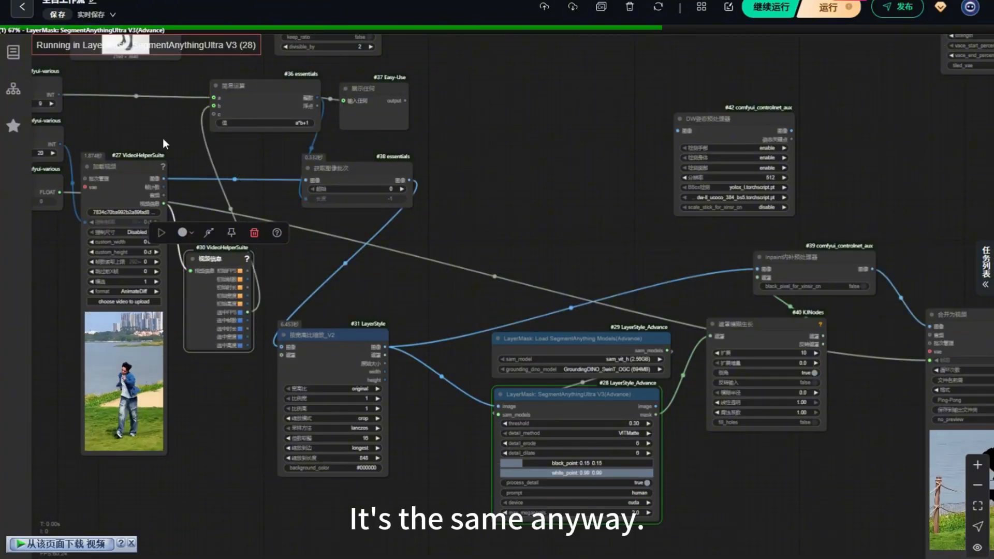
# - Nudge the 视频信息 and 简易运算 nodes to tidy the layout around their new link
pyautogui.scroll(-3, 300, 193)
pyautogui.scroll(4, 274, 179)
pyautogui.click(300, 282)
pyautogui.moveTo(239, 275); pyautogui.dragTo(230, 267)
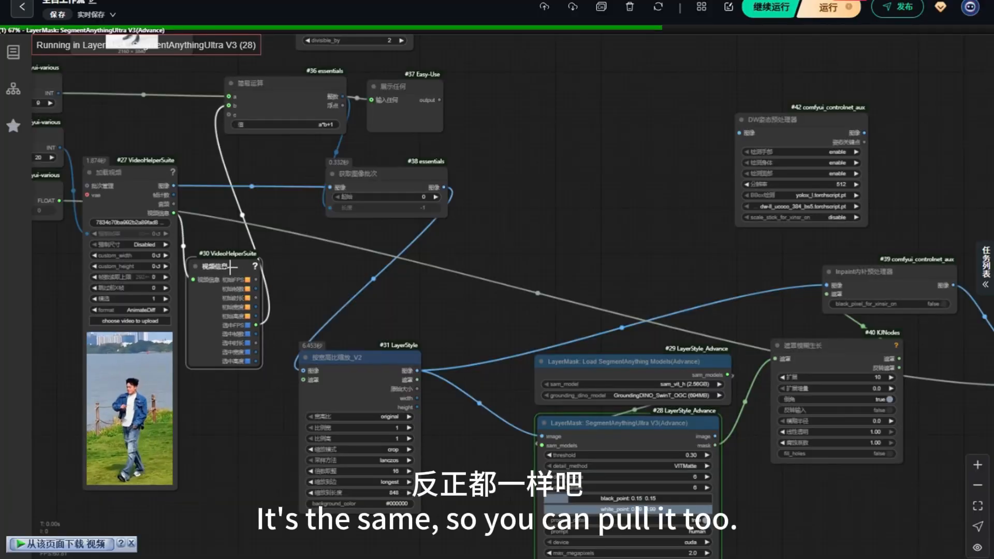
pyautogui.scroll(-2, 275, 259)
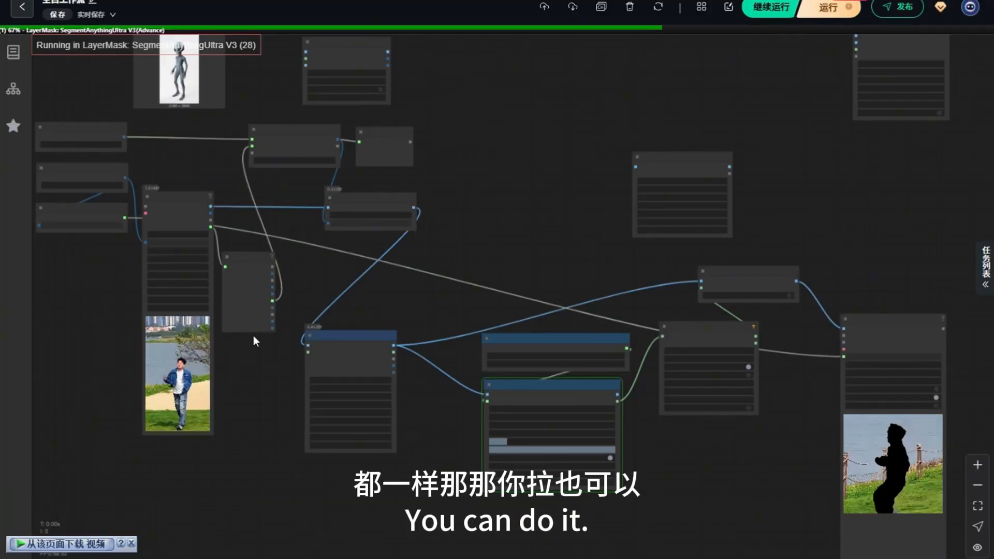
pyautogui.scroll(4, 241, 225)
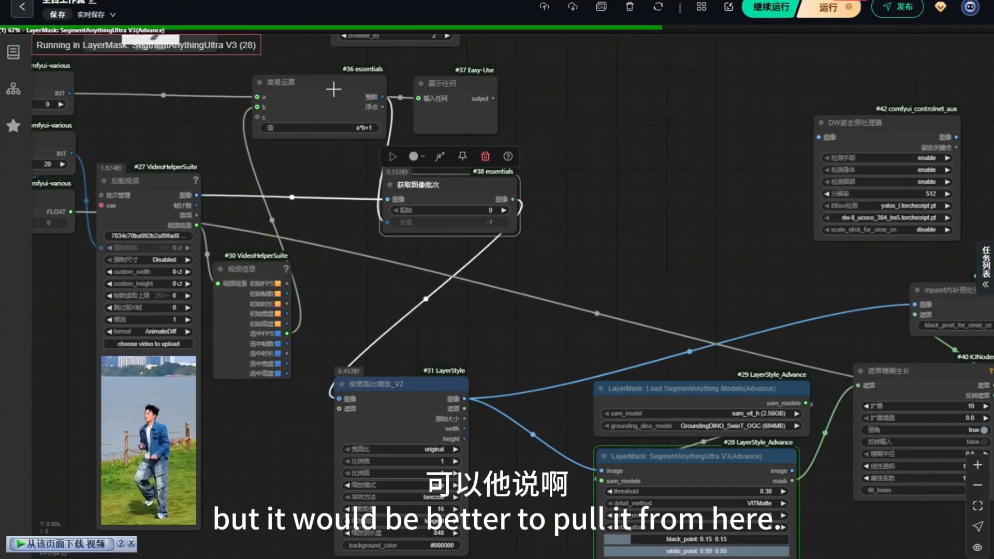
pyautogui.moveTo(333, 88); pyautogui.dragTo(341, 86)
# - Examine the regenerated masked video in the 合并为视频 node's preview, checking the framing and the mask's outline
pyautogui.scroll(-9, 214, 257)
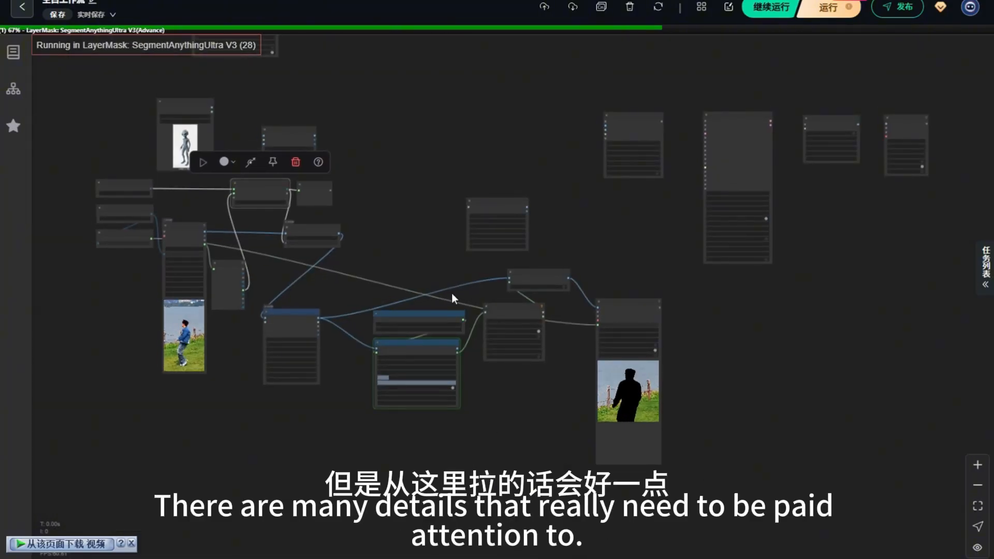
pyautogui.scroll(4, 414, 233)
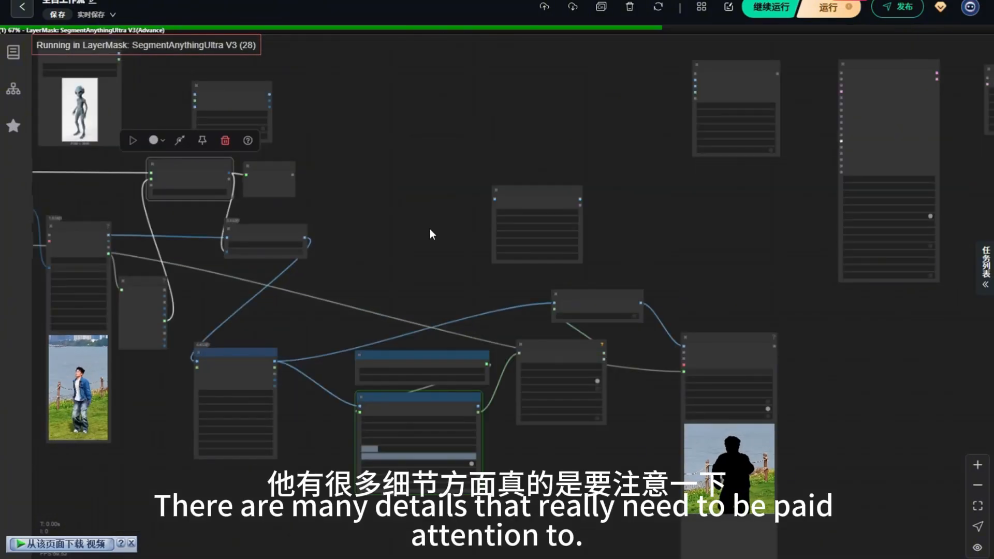
pyautogui.scroll(-3, 430, 234)
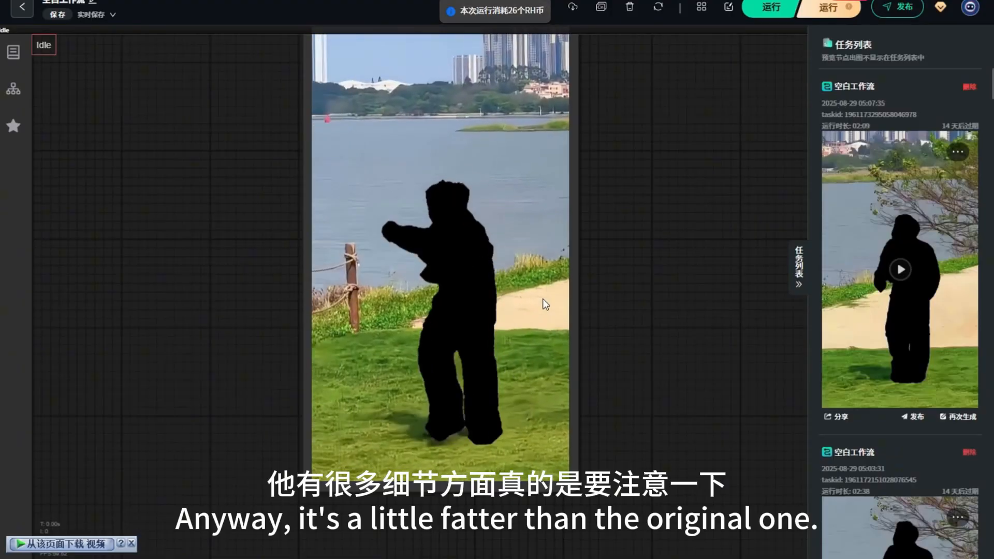
pyautogui.scroll(-5, 554, 376)
pyautogui.scroll(3, 436, 197)
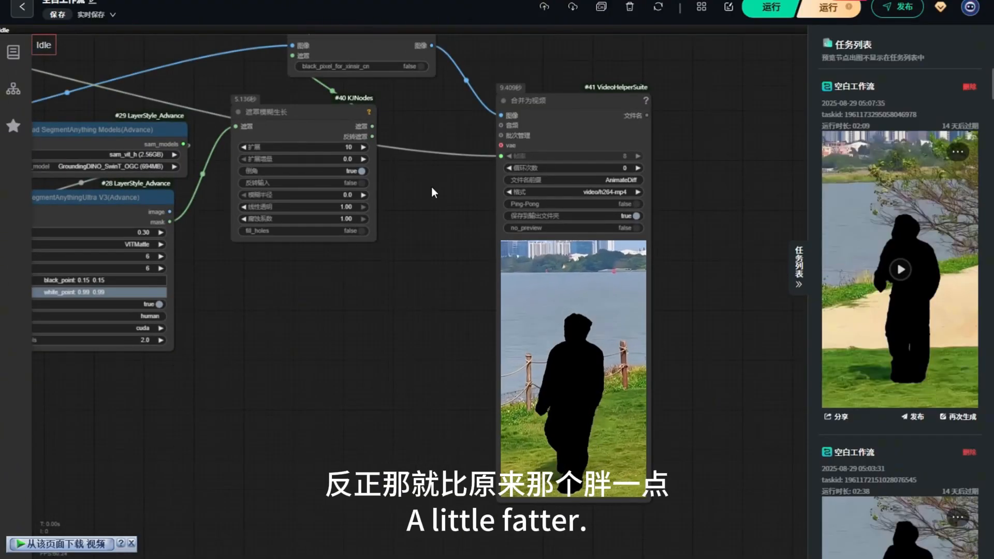
pyautogui.scroll(-2, 433, 194)
pyautogui.scroll(-4, 439, 311)
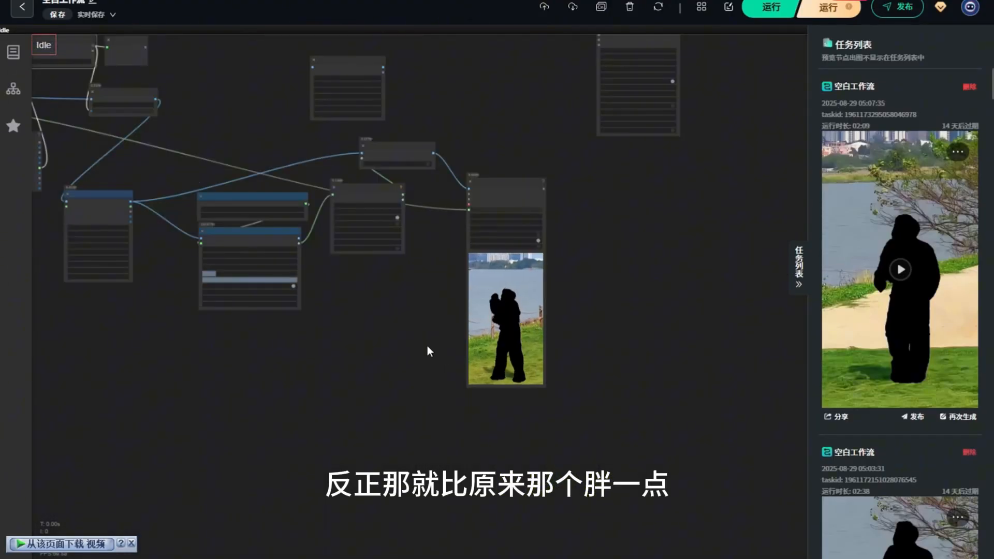
pyautogui.scroll(8, 322, 159)
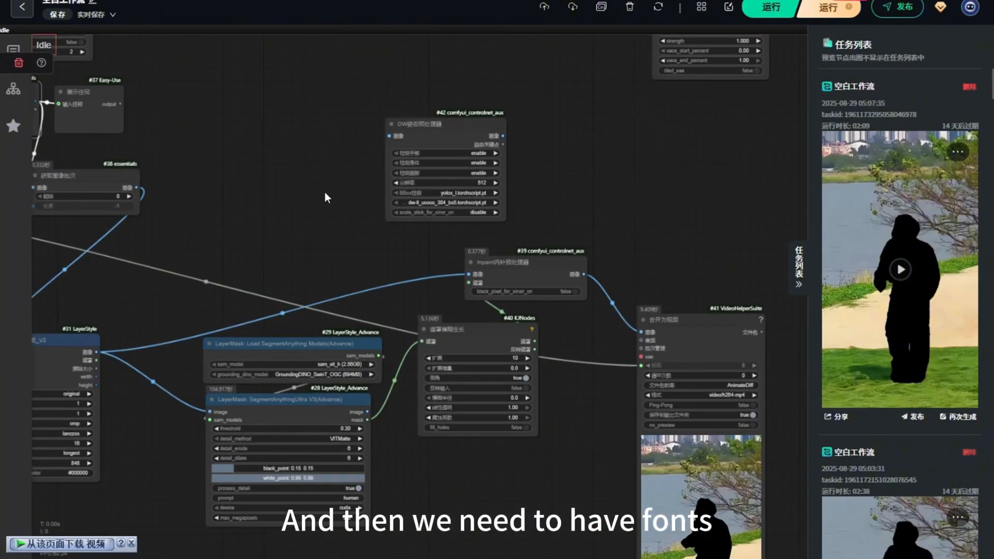
# - Reposition the DW姿态预处理器 node in the open space above the Inpaint内补预处理器 node
pyautogui.moveTo(439, 129); pyautogui.dragTo(477, 104)
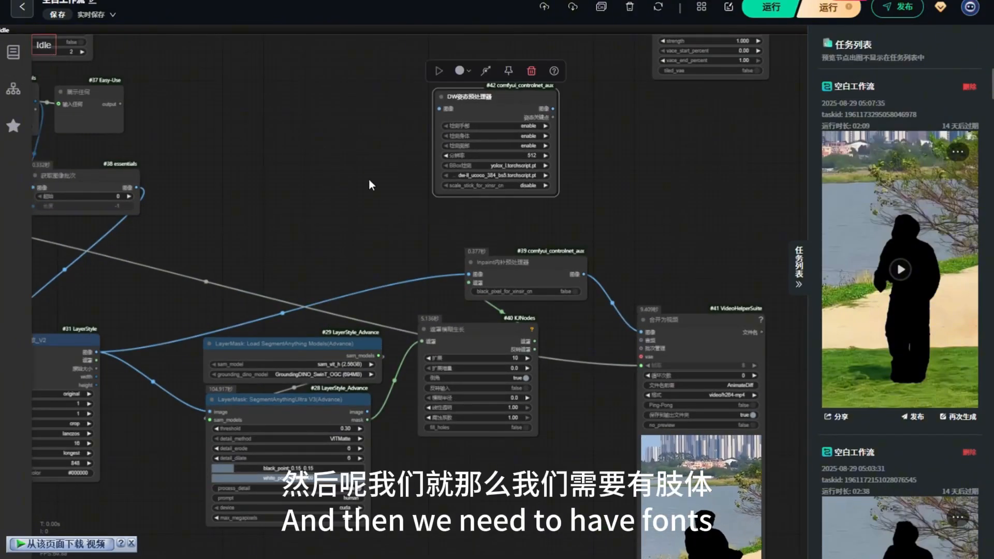
pyautogui.scroll(-2, 368, 179)
pyautogui.moveTo(594, 281); pyautogui.dragTo(611, 317)
pyautogui.scroll(5, 480, 243)
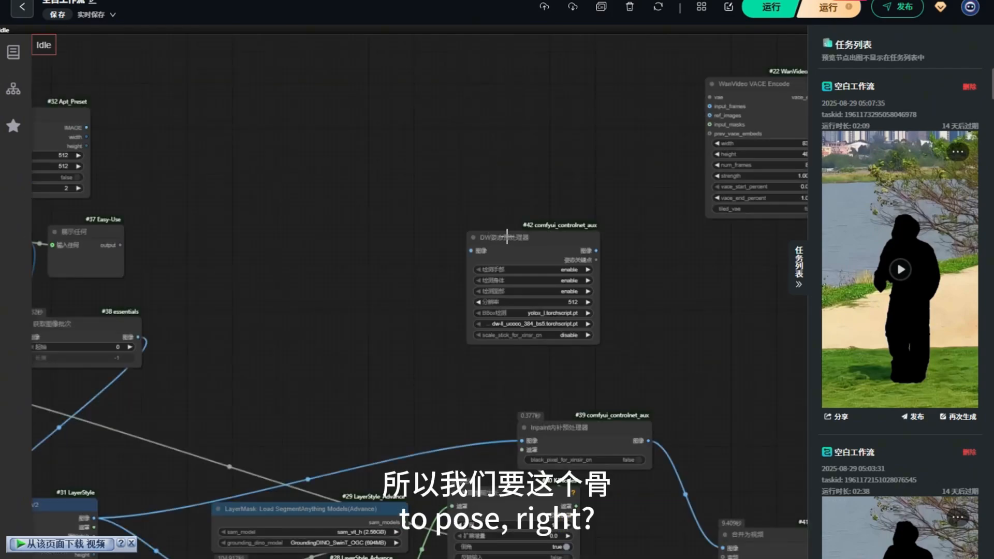
pyautogui.click(519, 231)
pyautogui.scroll(-3, 388, 257)
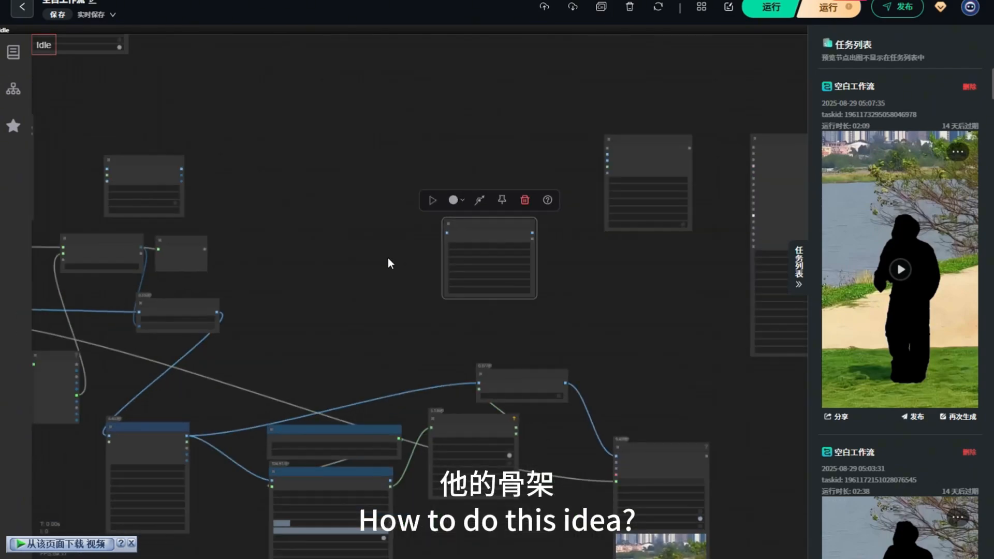
pyautogui.moveTo(472, 225); pyautogui.dragTo(465, 209)
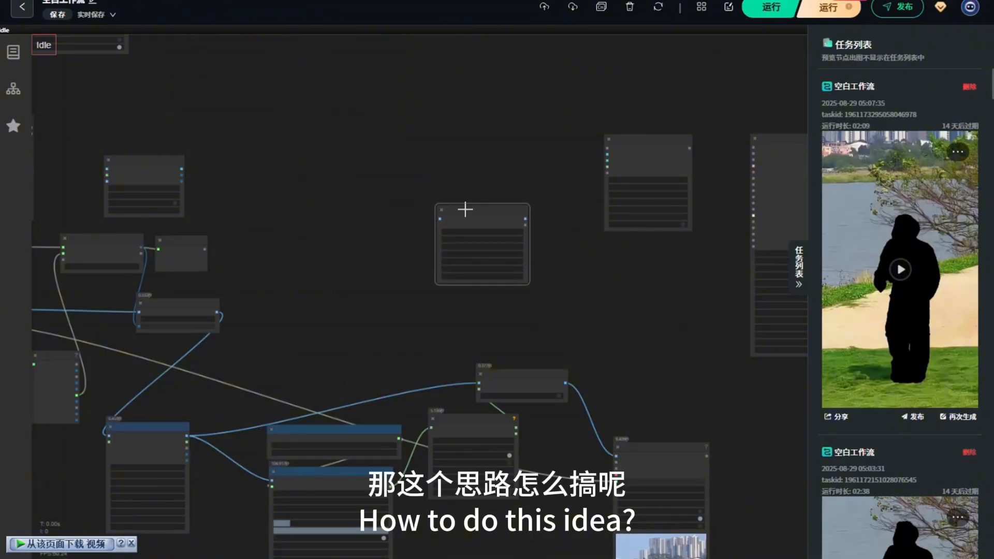
pyautogui.moveTo(488, 375); pyautogui.dragTo(504, 376)
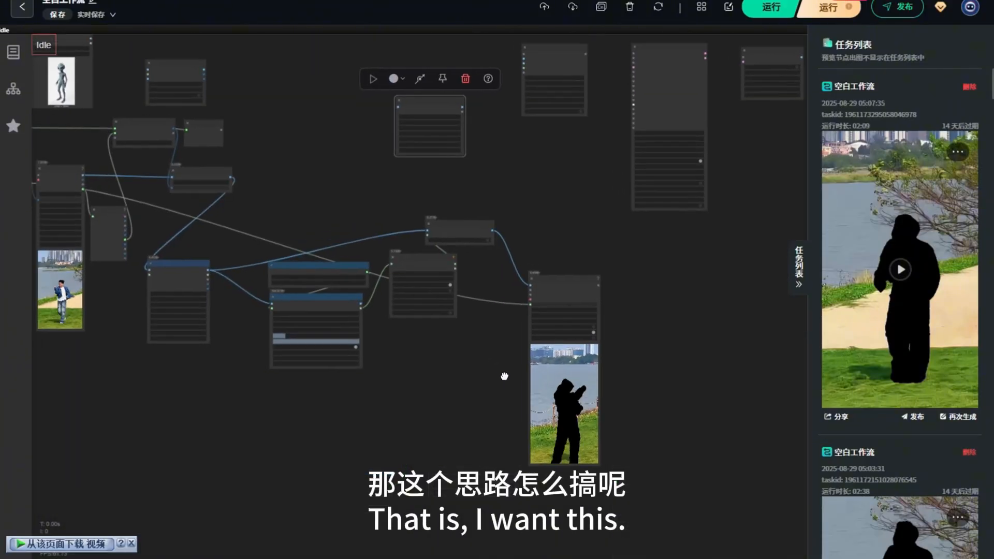
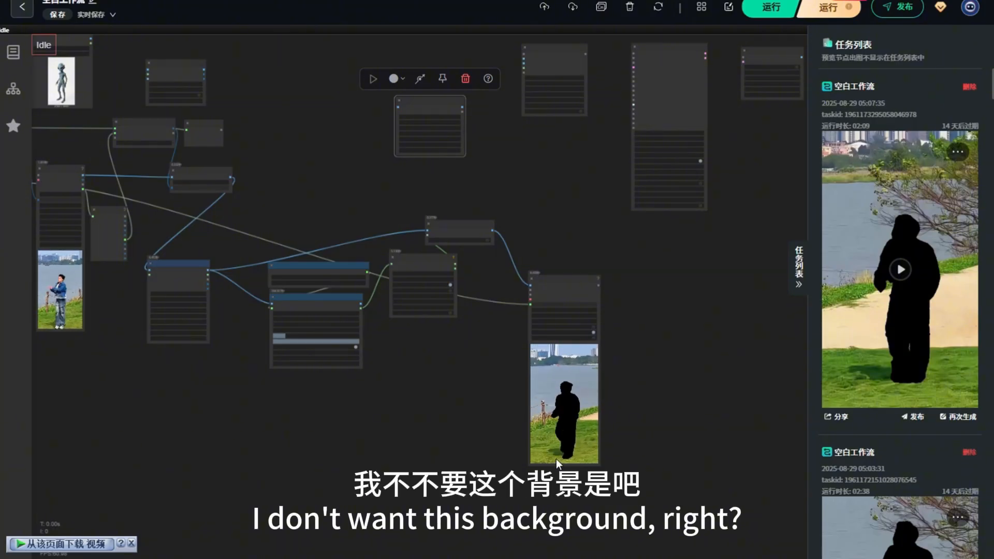
pyautogui.moveTo(402, 377); pyautogui.dragTo(418, 429)
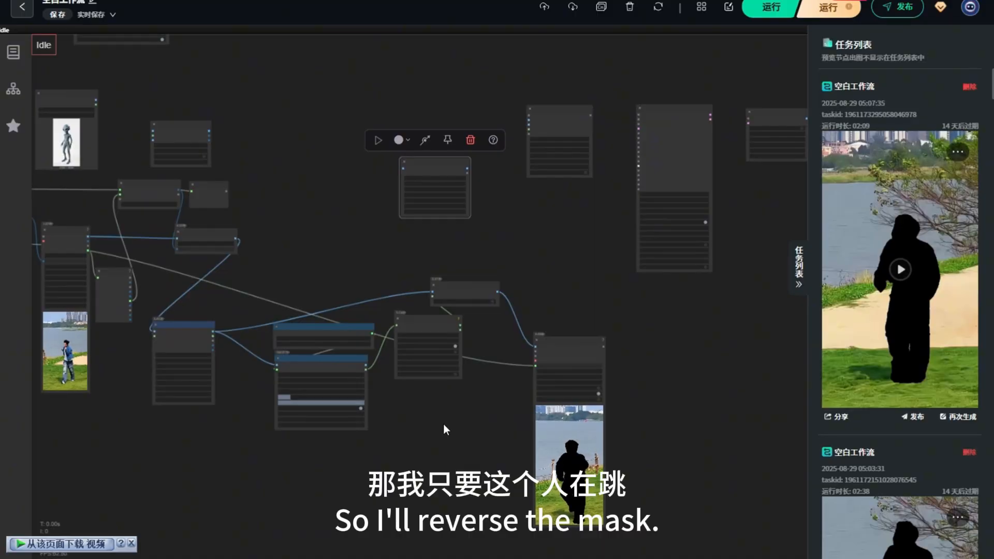
pyautogui.scroll(2, 388, 267)
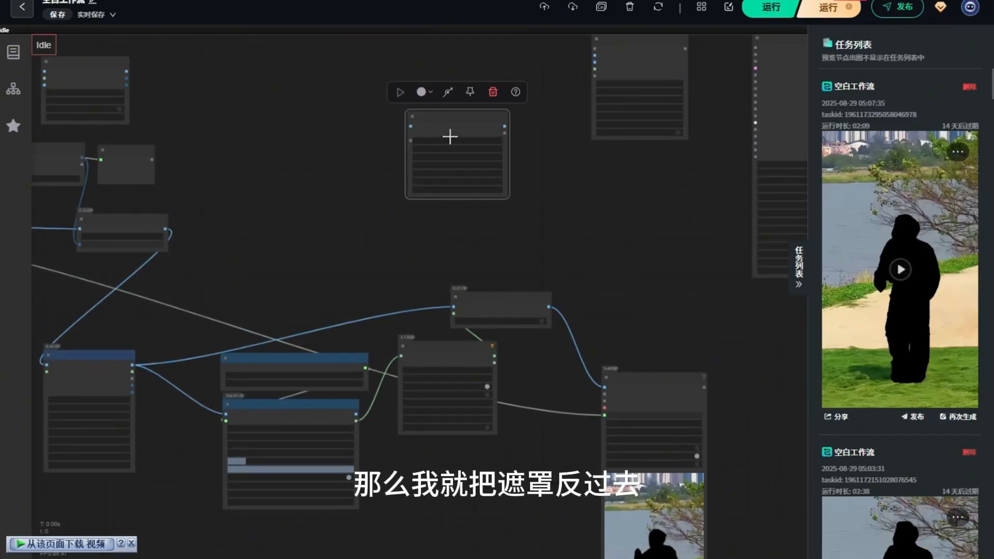
pyautogui.moveTo(450, 121); pyautogui.dragTo(473, 132)
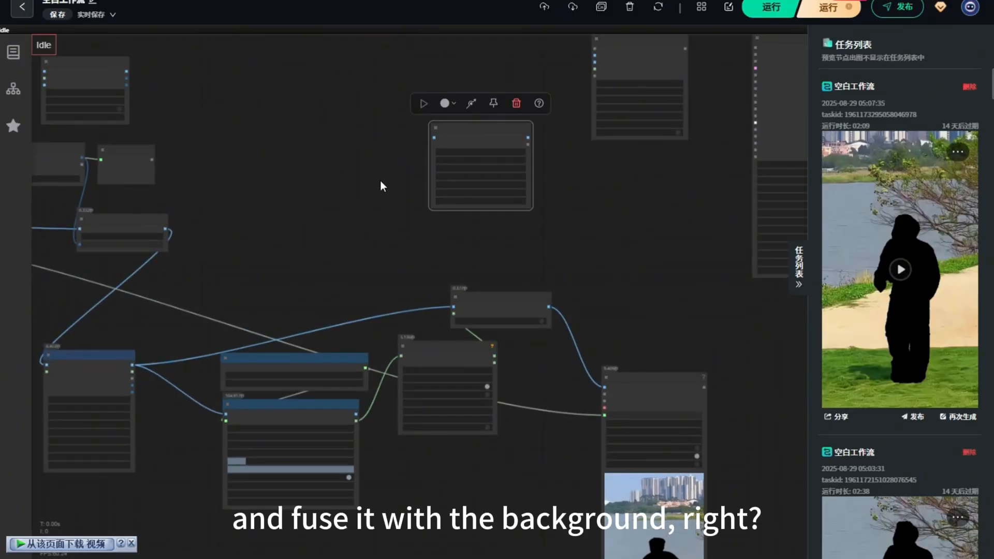
# - Add the 图像遮罩复合 node in the free area between the 获取图像批次 and DW姿态预处理器 nodes
pyautogui.doubleClick(353, 233)
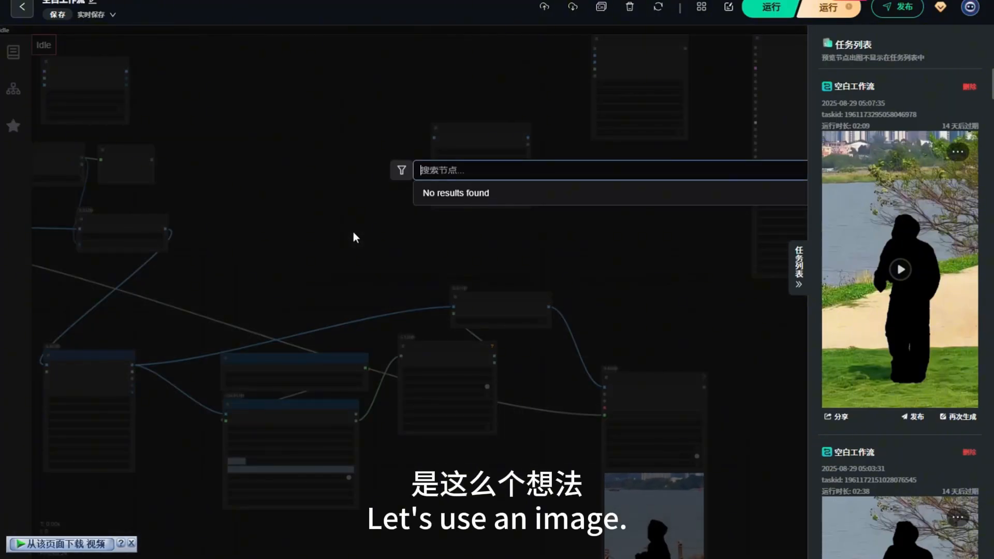
pyautogui.write('图像遮罩')
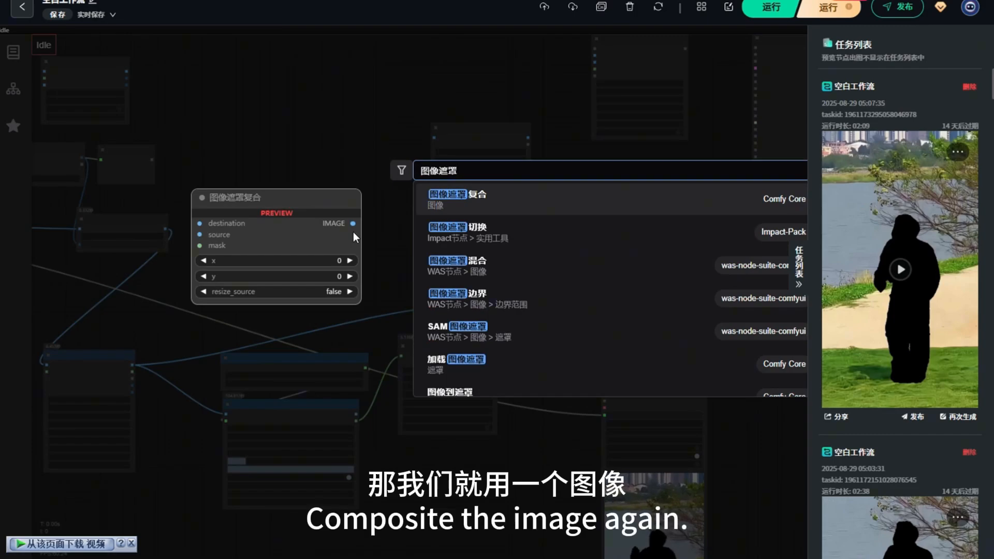
pyautogui.click(481, 198)
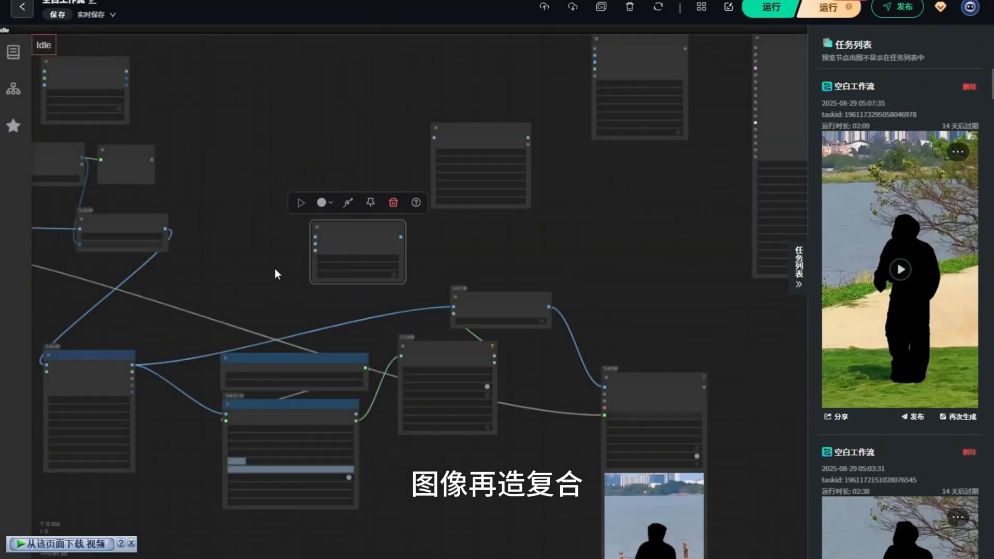
pyautogui.scroll(8, 272, 267)
pyautogui.scroll(-4, 274, 264)
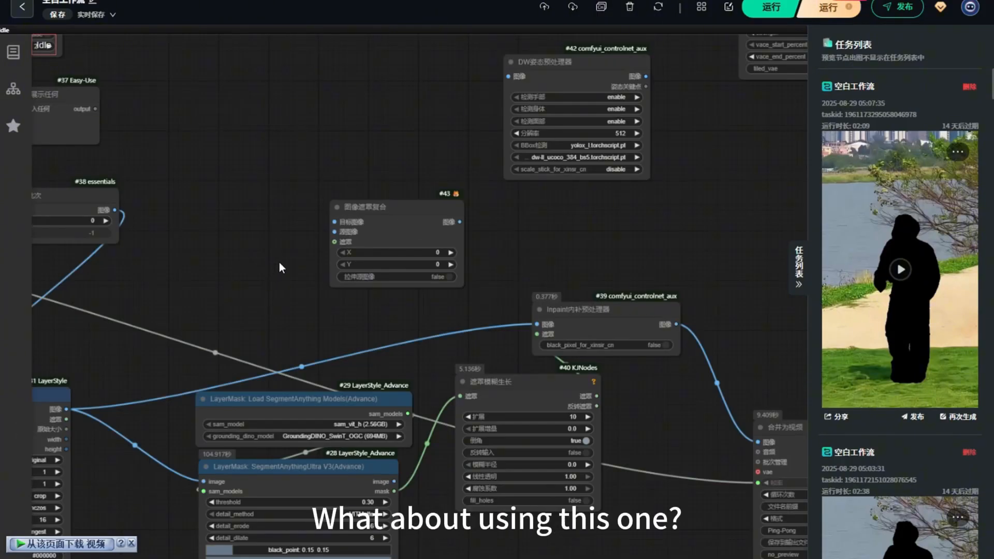
# - Shift the DW姿态预处理器 node slightly down and the 图像遮罩复合 node slightly up to arrange them side by side
pyautogui.scroll(-4, 336, 228)
pyautogui.moveTo(503, 111); pyautogui.dragTo(504, 131)
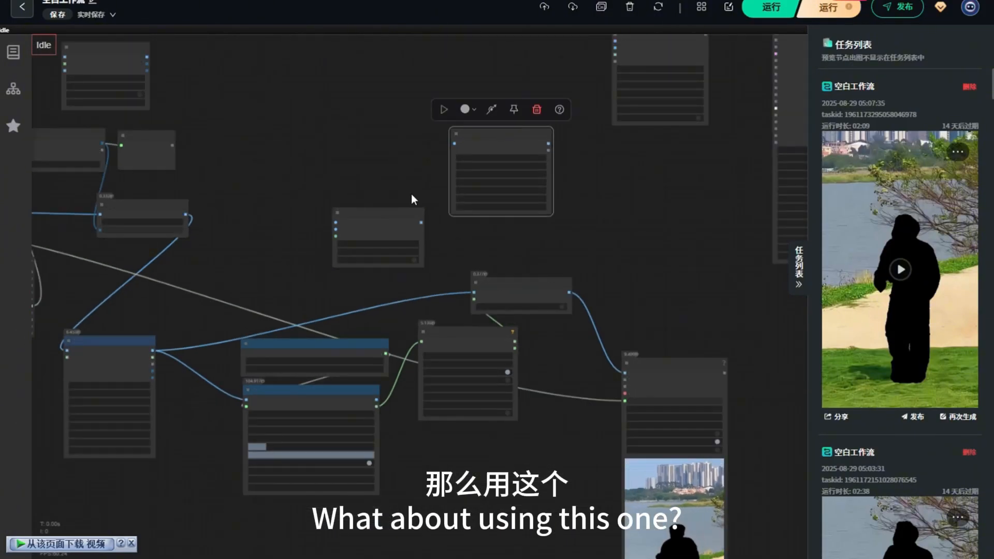
pyautogui.moveTo(388, 209); pyautogui.dragTo(390, 192)
pyautogui.scroll(4, 434, 309)
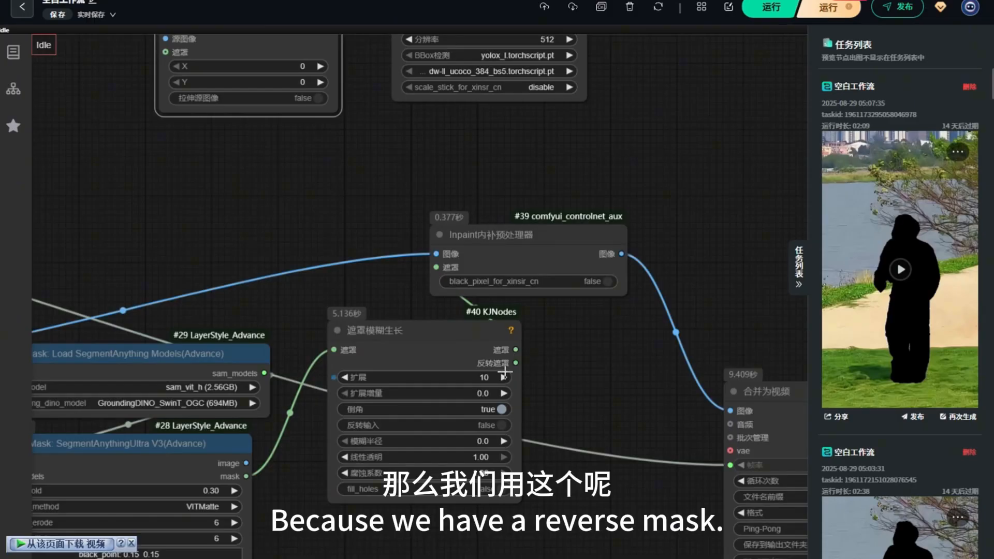
# - Add a 遮罩到图像 node near the 图像遮罩复合 node and feed it the 反转遮罩 output of the 遮罩模糊生长 node
pyautogui.scroll(-2, 502, 356)
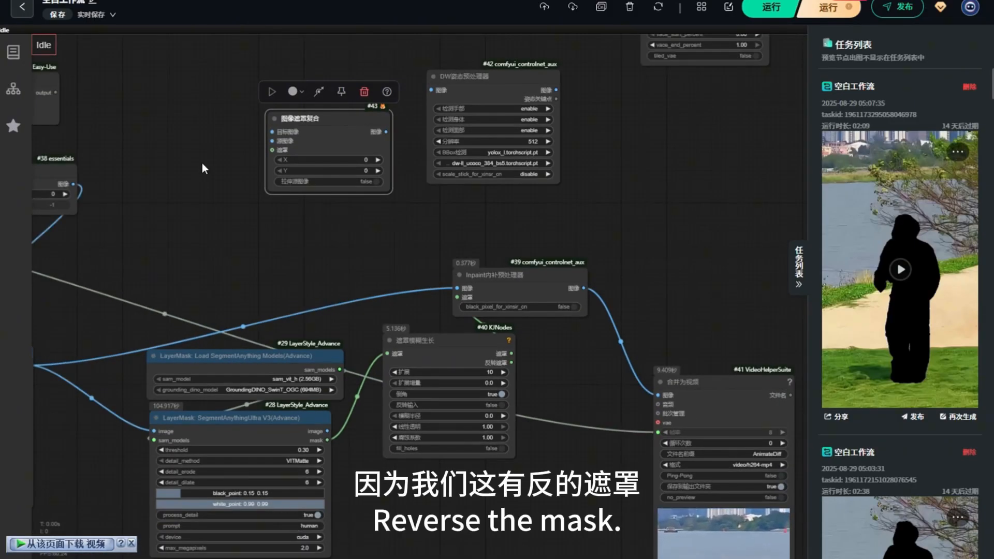
pyautogui.doubleClick(241, 257)
pyautogui.write('遮罩到')
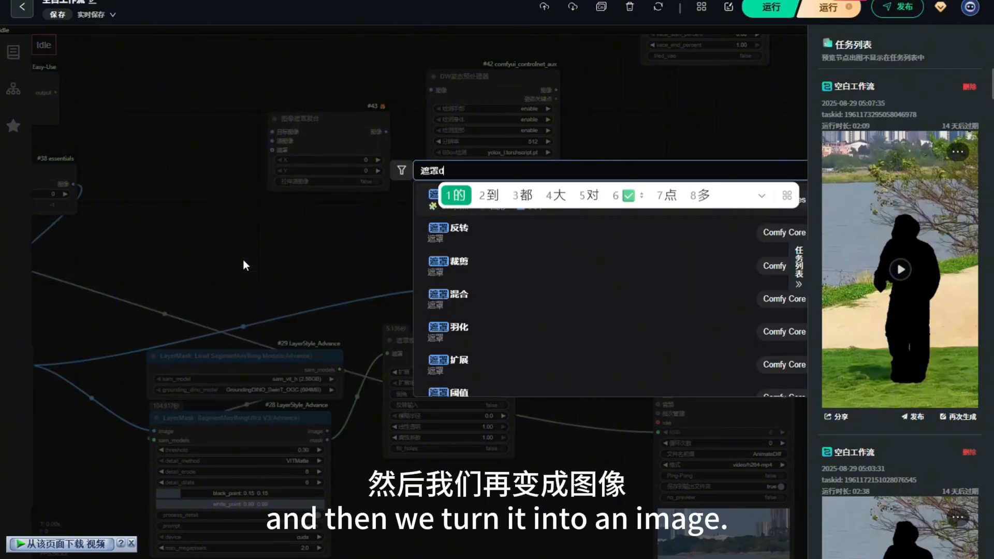
pyautogui.click(451, 227)
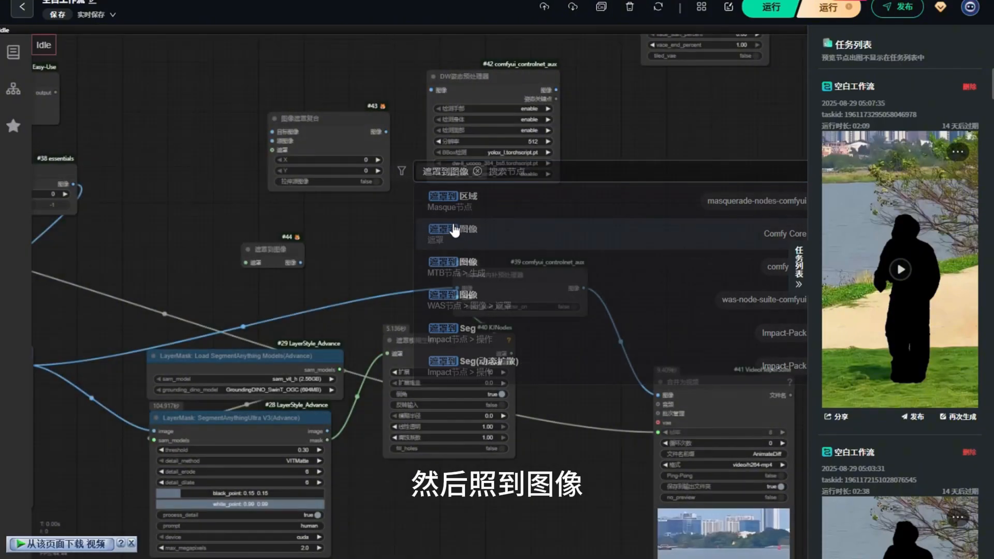
pyautogui.moveTo(511, 362); pyautogui.dragTo(562, 361)
pyautogui.moveTo(275, 255)
pyautogui.mouseDown()
pyautogui.moveTo(171, 229)
pyautogui.moveTo(177, 237)
pyautogui.mouseUp()
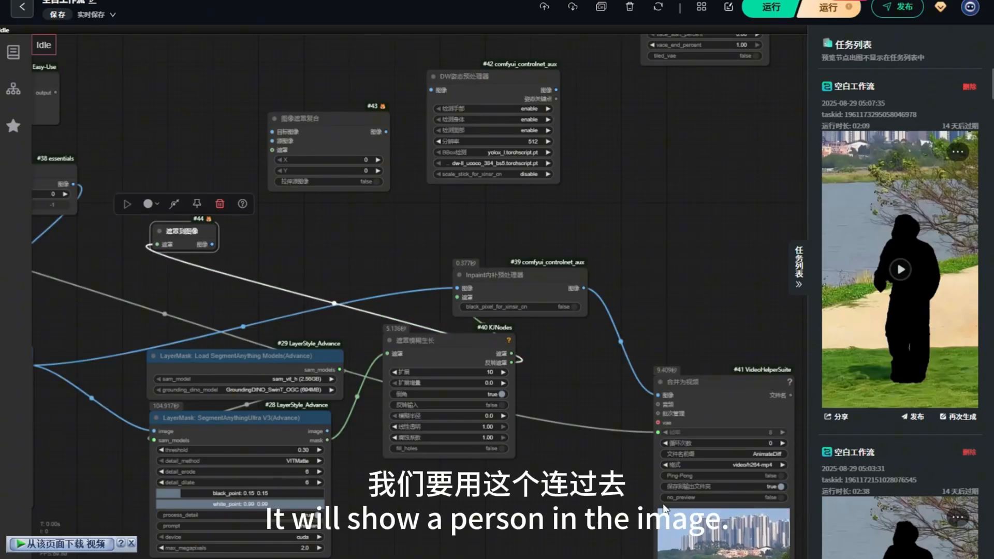
# - Connect the 遮罩到图像 image to the 图像遮罩复合 node's 源图像 input and the 按宽高比缩放_V2 image to its 目标图像 input
pyautogui.scroll(-4, 298, 191)
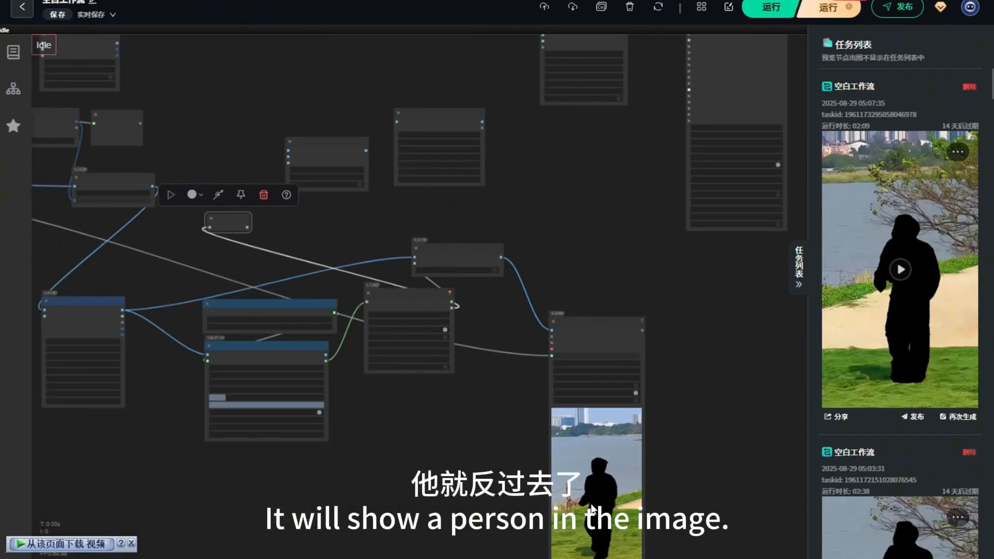
pyautogui.scroll(4, 374, 122)
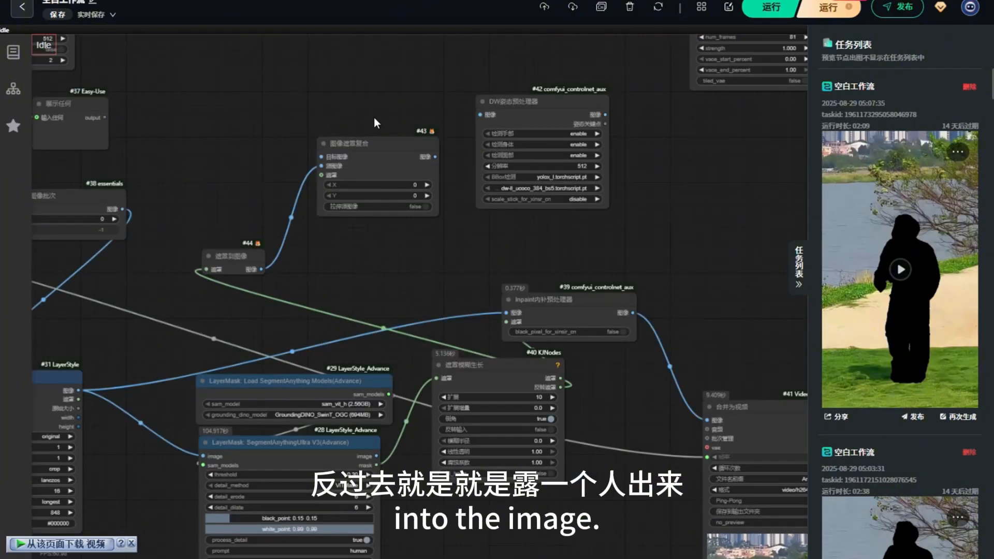
pyautogui.scroll(-4, 414, 166)
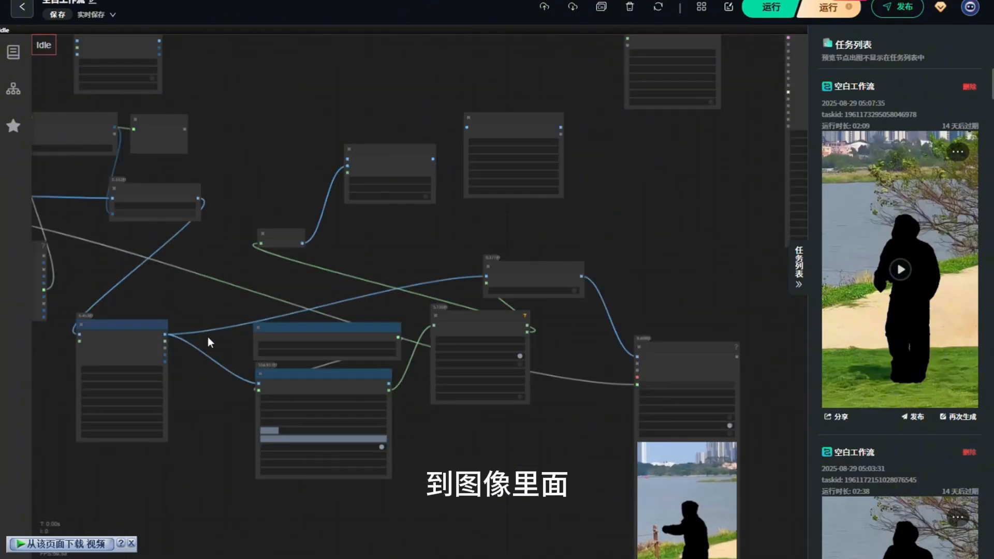
pyautogui.scroll(4, 172, 313)
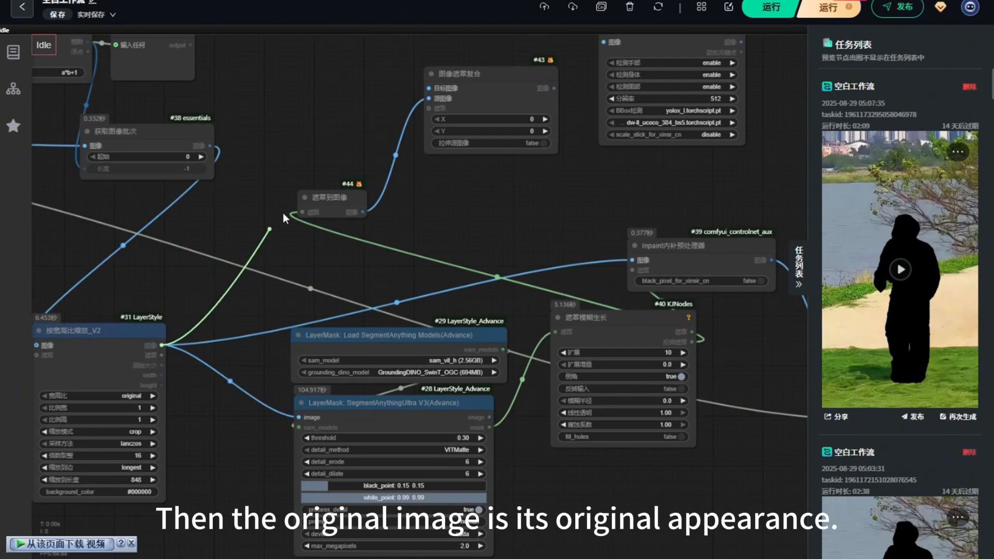
pyautogui.moveTo(283, 213); pyautogui.dragTo(395, 91)
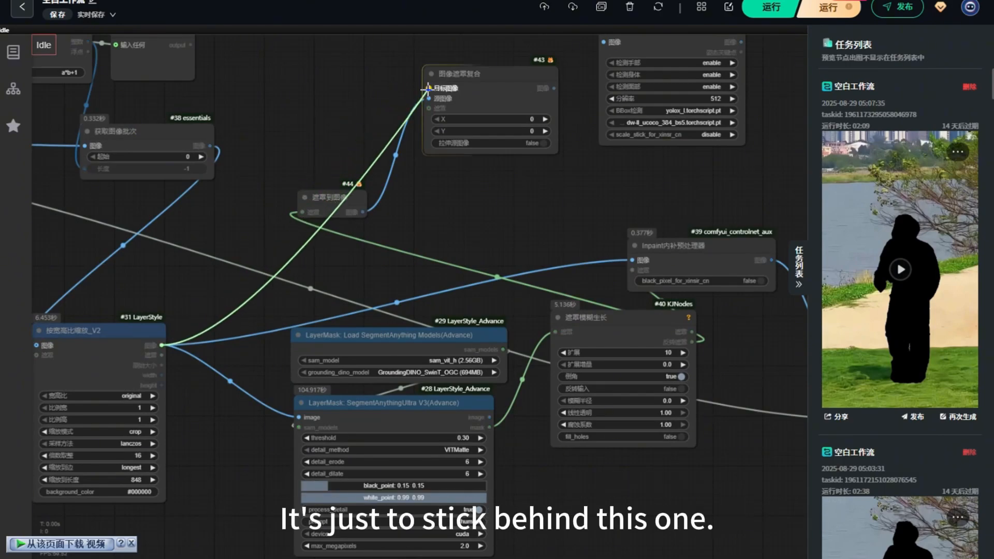
pyautogui.moveTo(426, 89); pyautogui.dragTo(427, 88)
pyautogui.moveTo(332, 198); pyautogui.dragTo(365, 207)
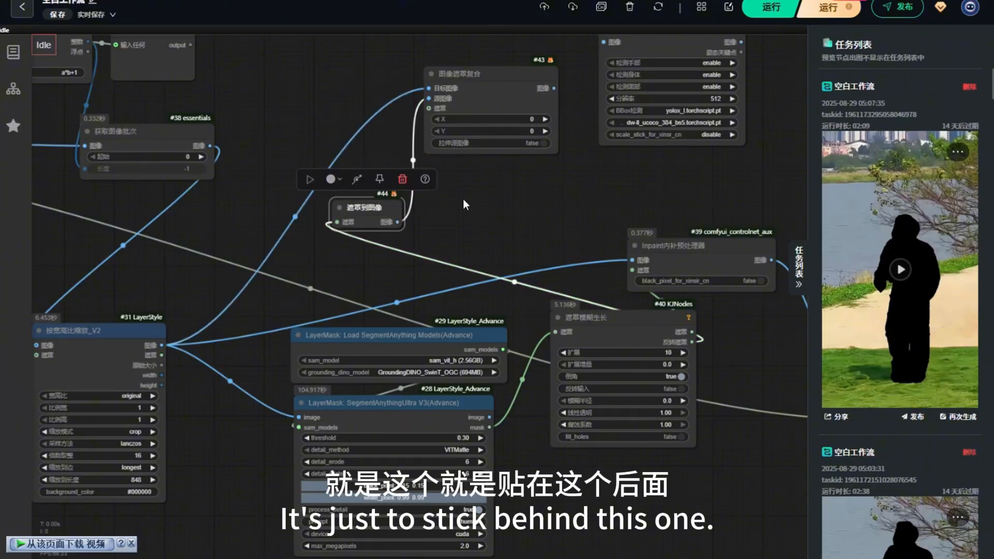
# - Collapse the task list and connect the 遮罩模糊生长 node's 反转遮罩 output to the 图像遮罩复合 node's 遮罩 input
pyautogui.click(798, 284)
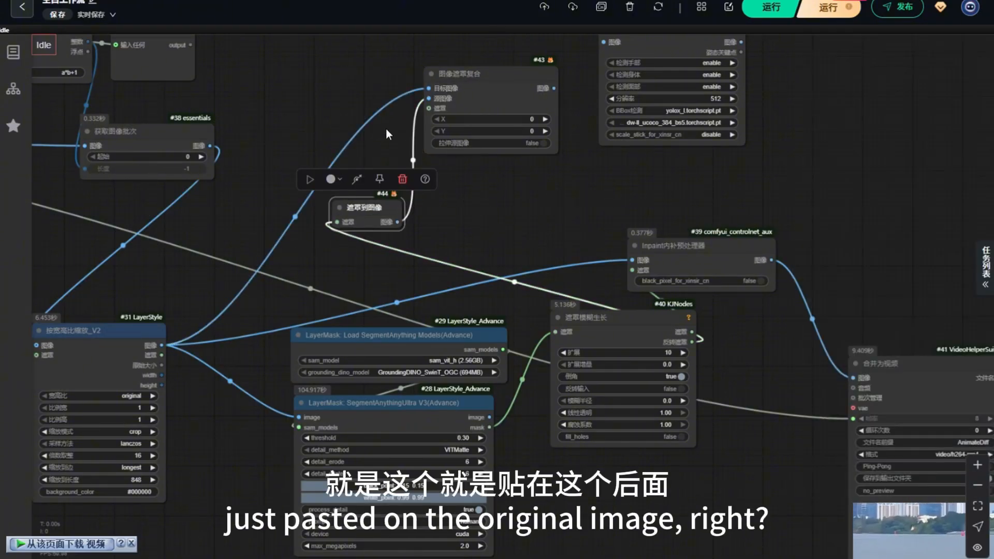
pyautogui.click(302, 99)
pyautogui.moveTo(286, 195); pyautogui.dragTo(261, 191)
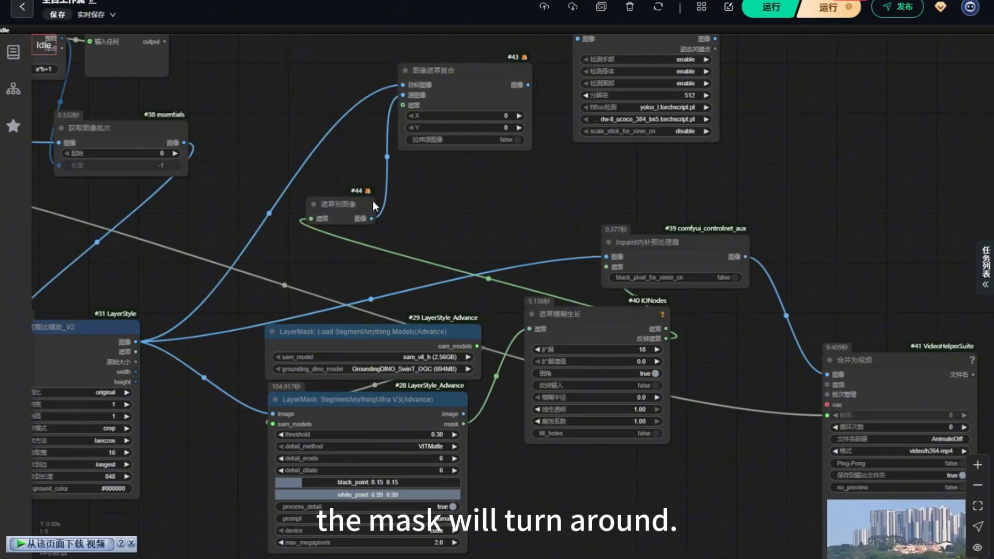
pyautogui.scroll(-3, 262, 150)
pyautogui.click(338, 140)
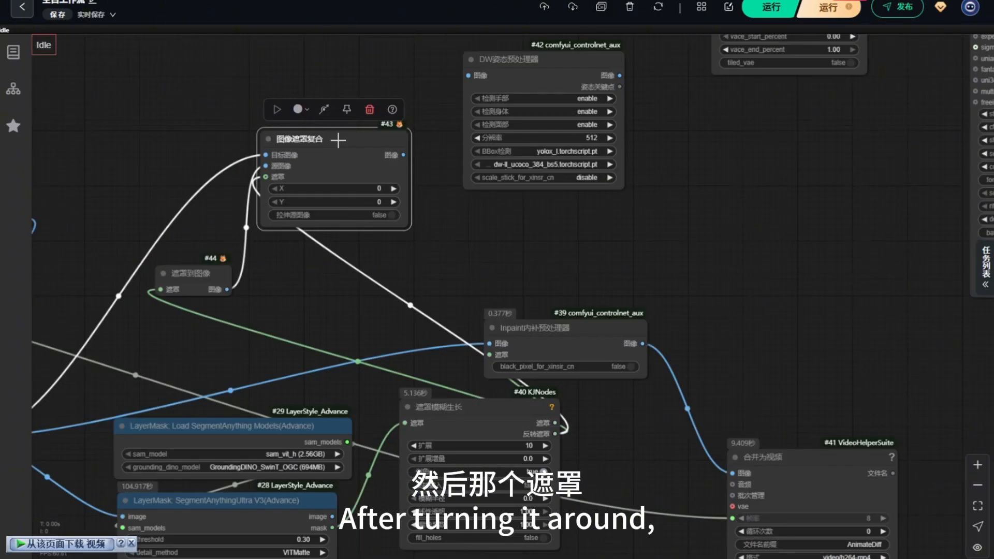
pyautogui.click(295, 133)
# - Add a second 合并为视频 node beside the existing one and feed it the 图像遮罩复合 image output
pyautogui.scroll(-4, 182, 141)
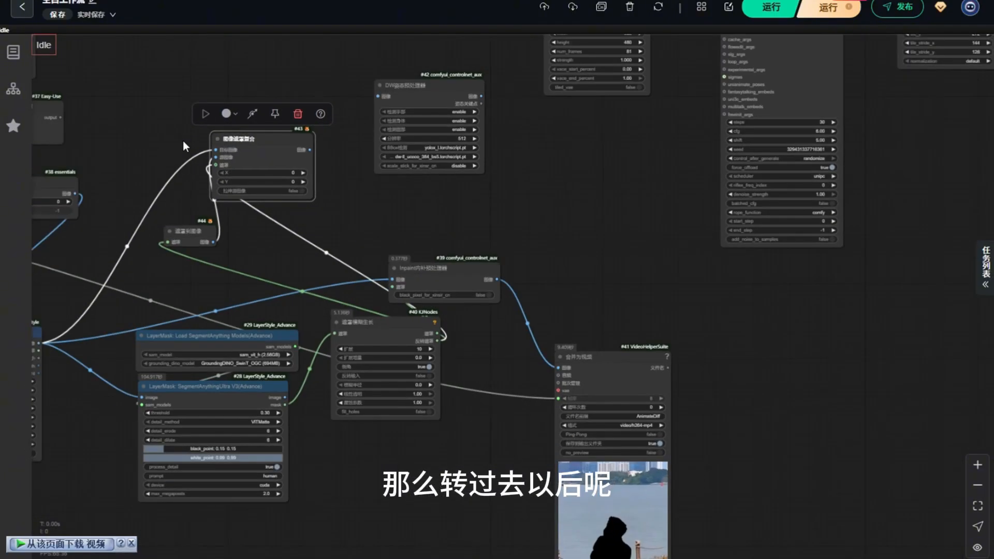
pyautogui.scroll(-4, 344, 201)
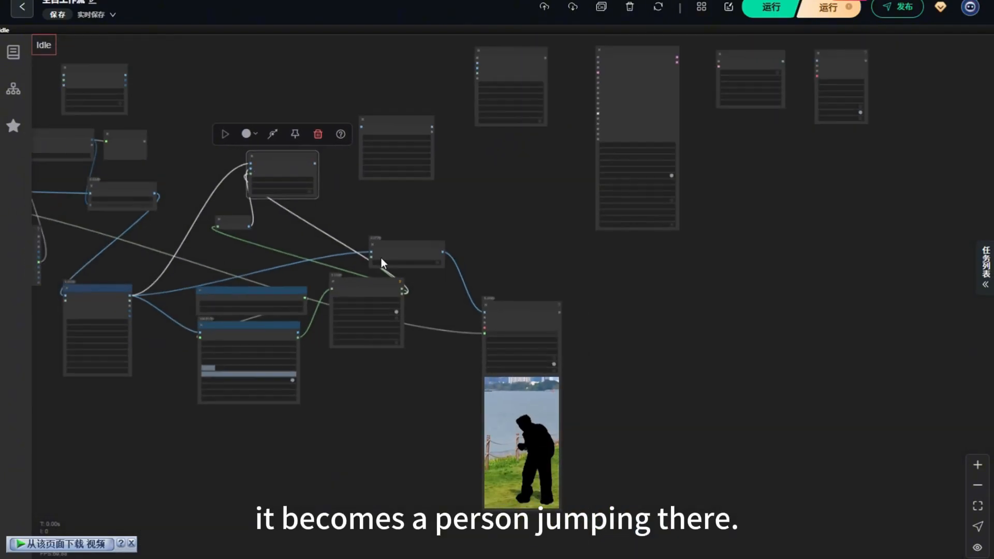
pyautogui.moveTo(530, 313); pyautogui.dragTo(609, 306)
pyautogui.scroll(4, 457, 267)
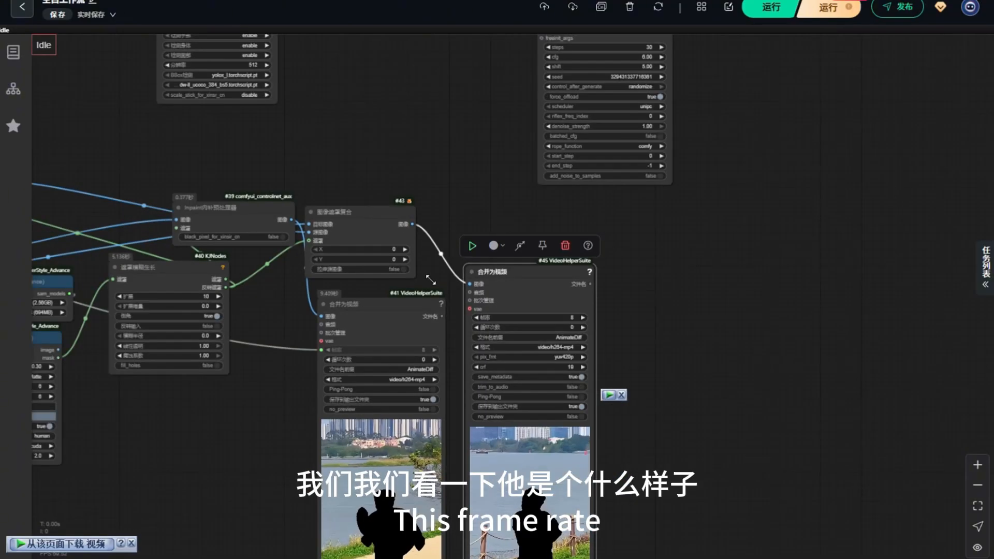
# - Link the second 合并为视频 node's 帧率 input to the workflow's frame-rate source and run the workflow
pyautogui.scroll(-4, 457, 266)
pyautogui.scroll(8, 497, 316)
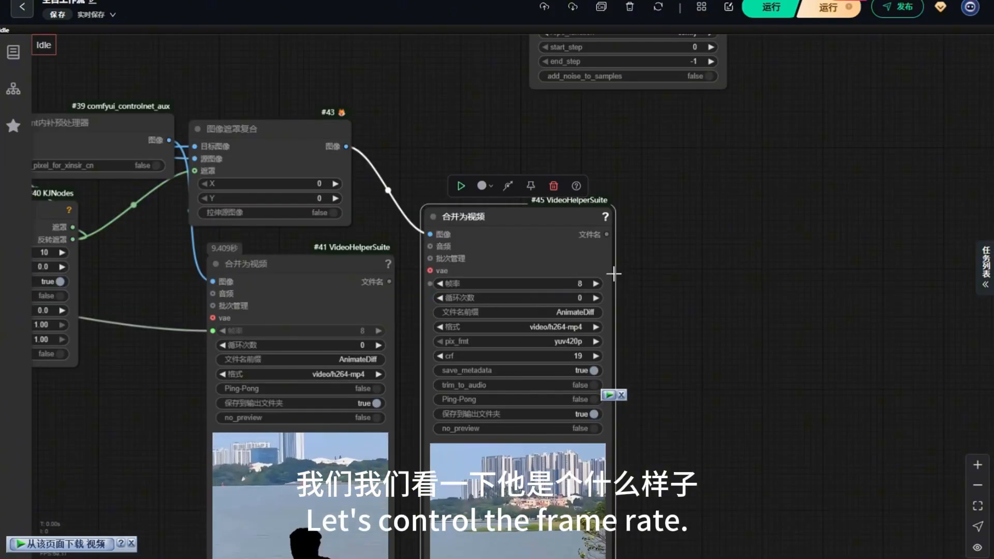
pyautogui.scroll(-11, 637, 248)
pyautogui.moveTo(623, 245); pyautogui.dragTo(100, 188)
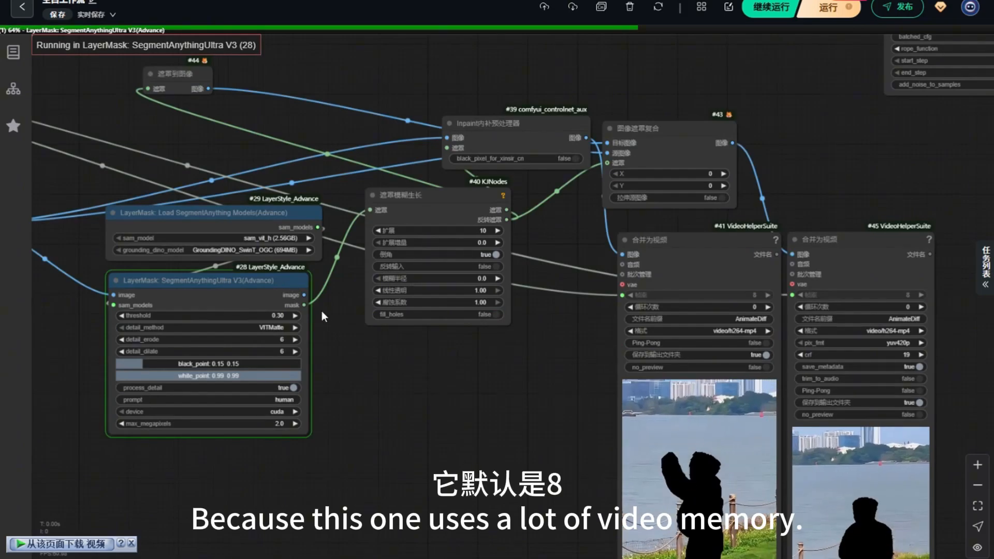
# - Insert a LayerUtility: Purge VRAM V2 node between the SegmentAnythingUltra V3 mask output and the 遮罩模糊生长 node's 遮罩 input
pyautogui.scroll(-2, 334, 332)
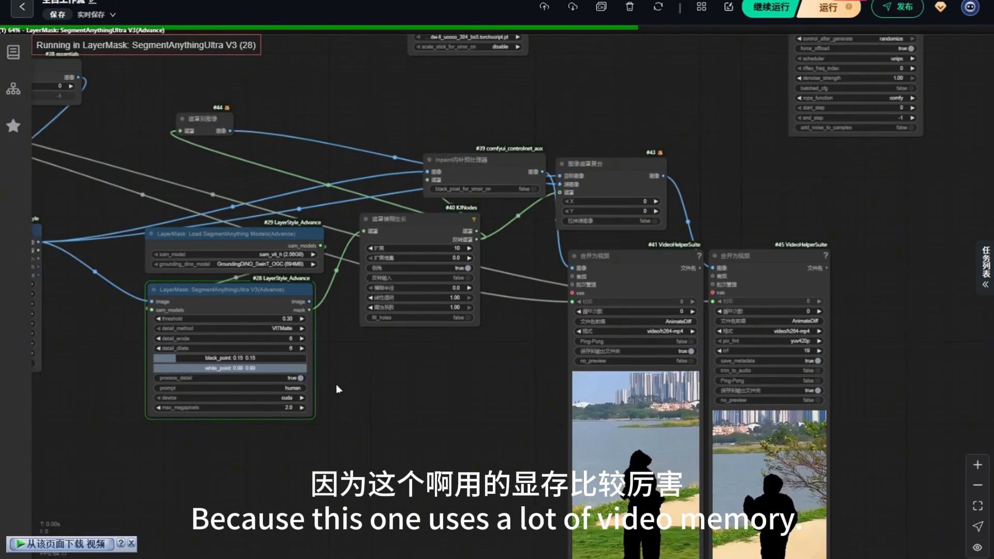
pyautogui.doubleClick(422, 432)
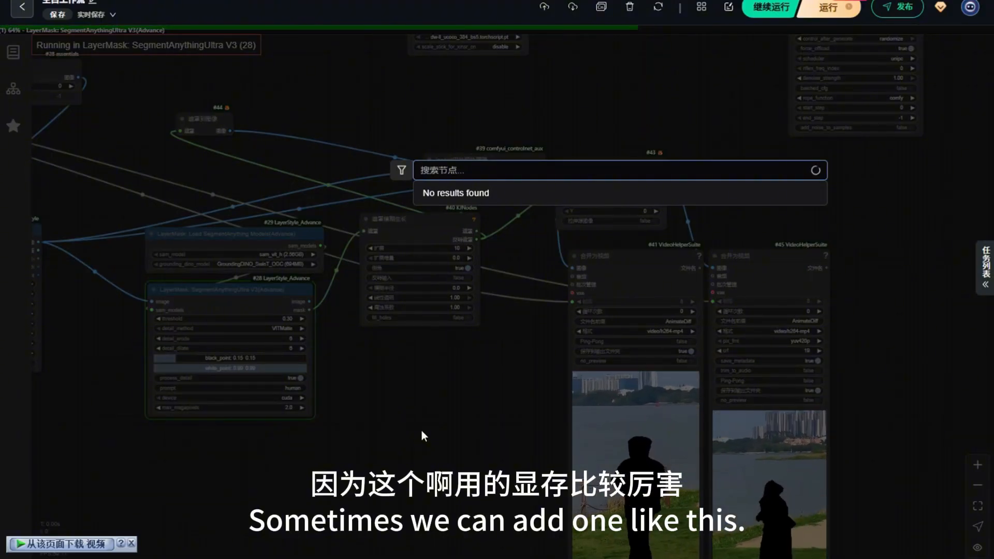
pyautogui.write('c')
pyautogui.press('shift')
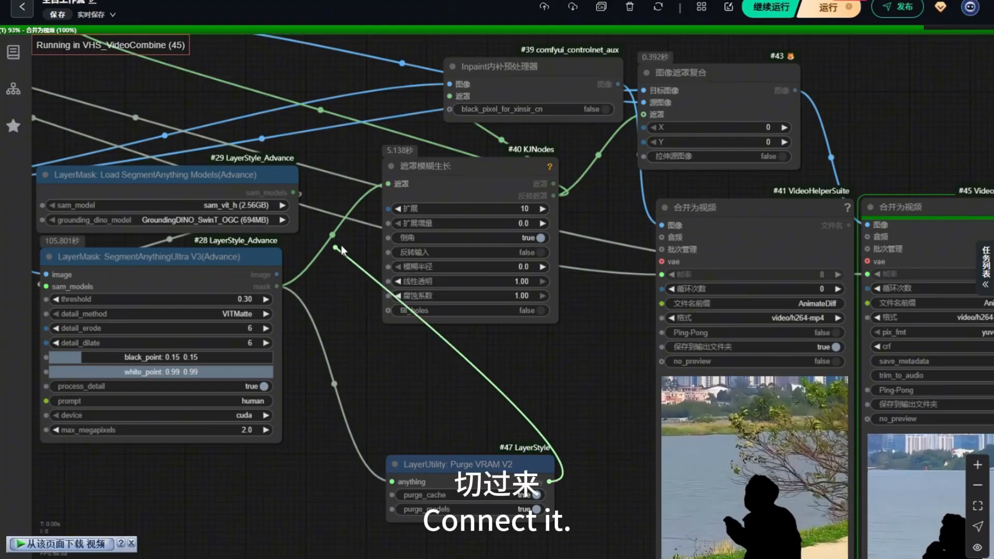
pyautogui.moveTo(549, 482); pyautogui.dragTo(389, 185)
pyautogui.moveTo(451, 464); pyautogui.dragTo(361, 376)
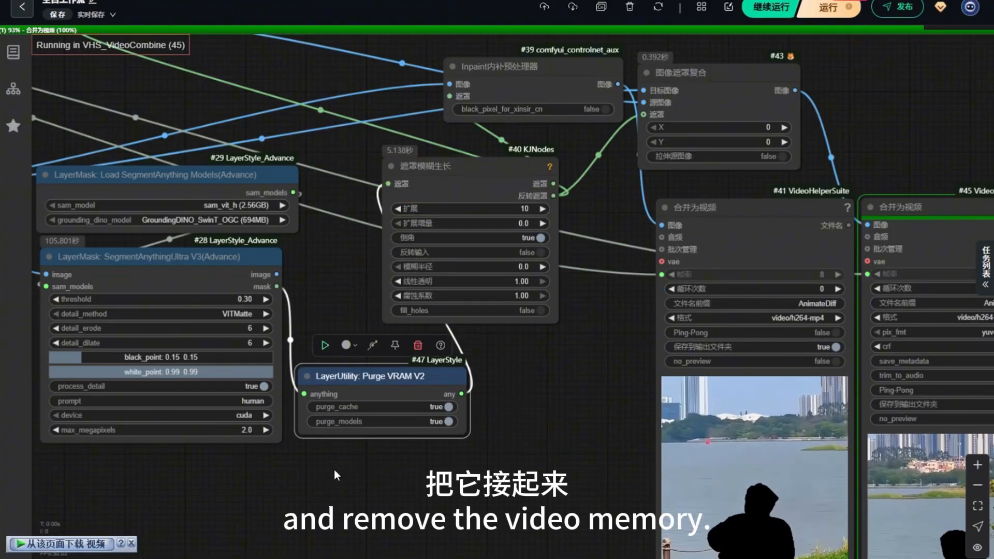
pyautogui.scroll(-3, 222, 479)
pyautogui.click(222, 479)
pyautogui.scroll(1, 337, 490)
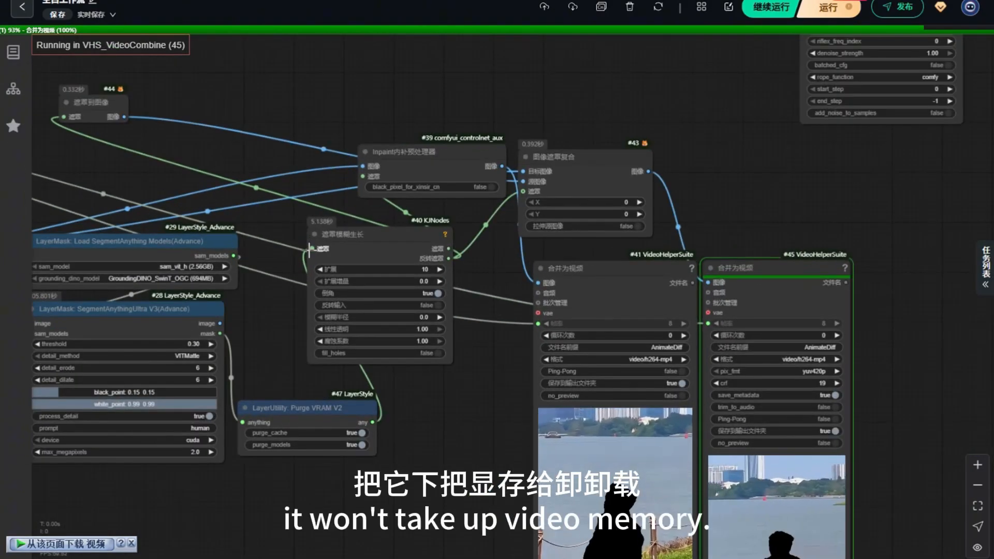
pyautogui.moveTo(373, 237); pyautogui.dragTo(394, 233)
# - Examine the new 合并为视频 preview of the isolated person, comparing its outline with the masked background video
pyautogui.scroll(-5, 245, 104)
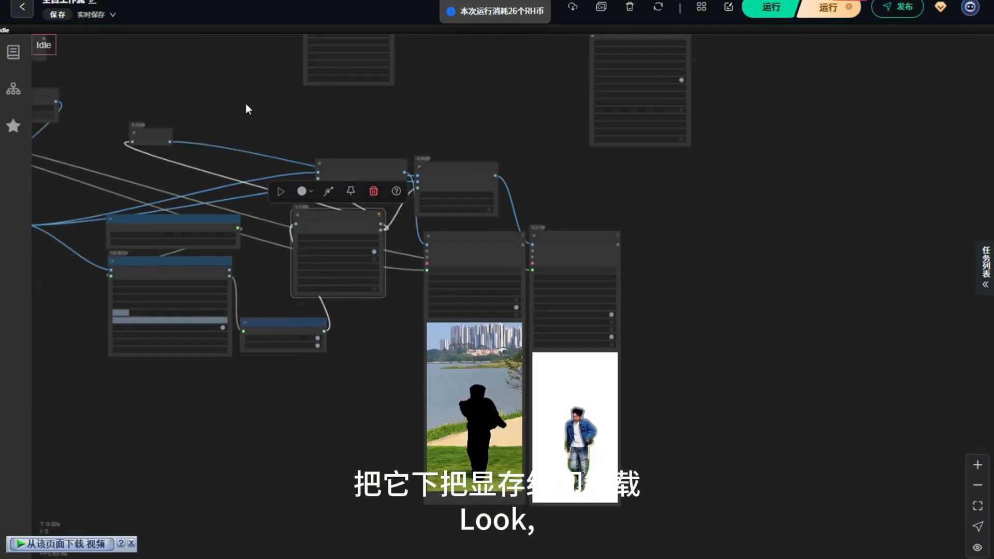
pyautogui.scroll(8, 567, 499)
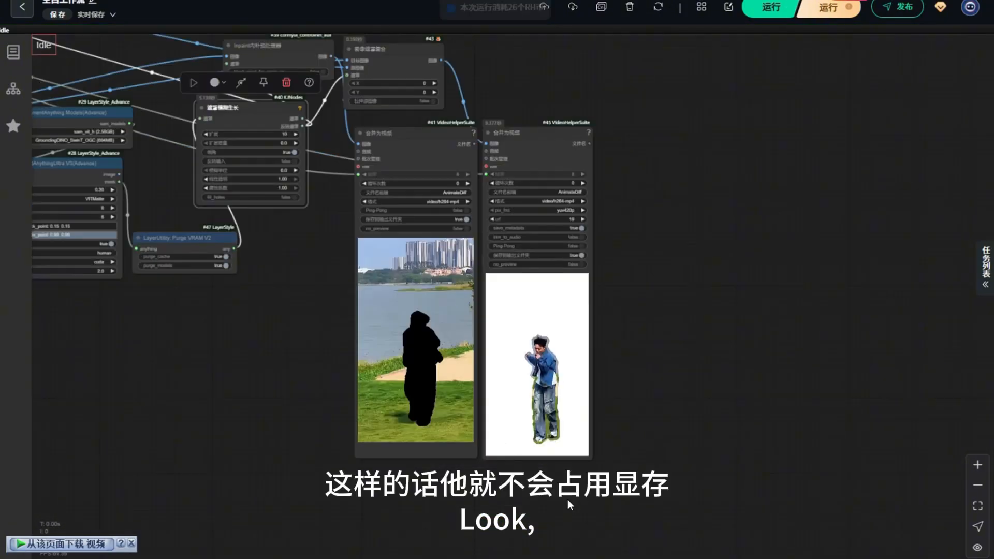
pyautogui.scroll(4, 563, 390)
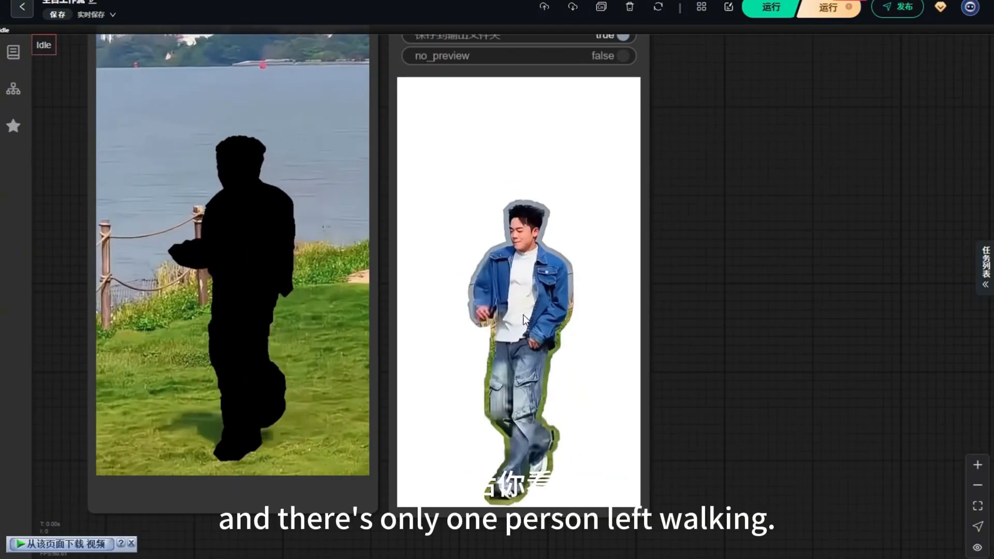
pyautogui.scroll(-4, 517, 328)
pyautogui.scroll(-4, 517, 328)
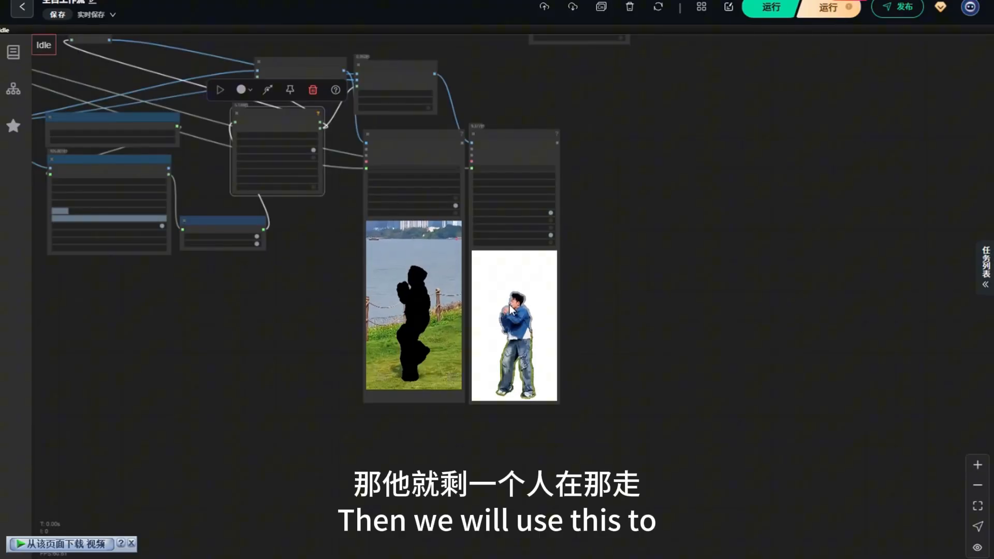
pyautogui.scroll(-2, 487, 421)
pyautogui.scroll(-2, 486, 421)
# - Place the 图像遮罩复合 node beside the DW姿态预处理器 node and connect its image output to the preprocessor's 图像 input
pyautogui.scroll(3, 306, 171)
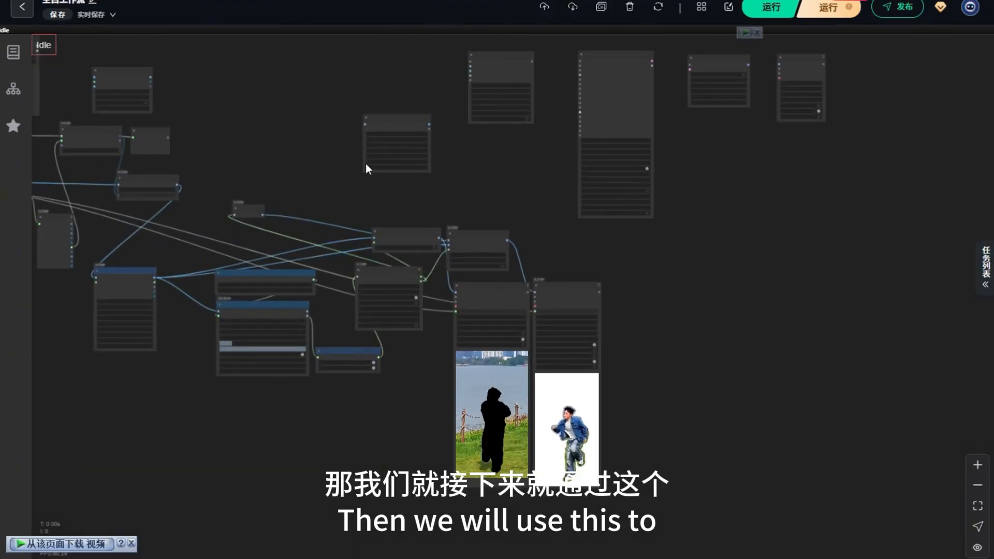
pyautogui.scroll(3, 322, 185)
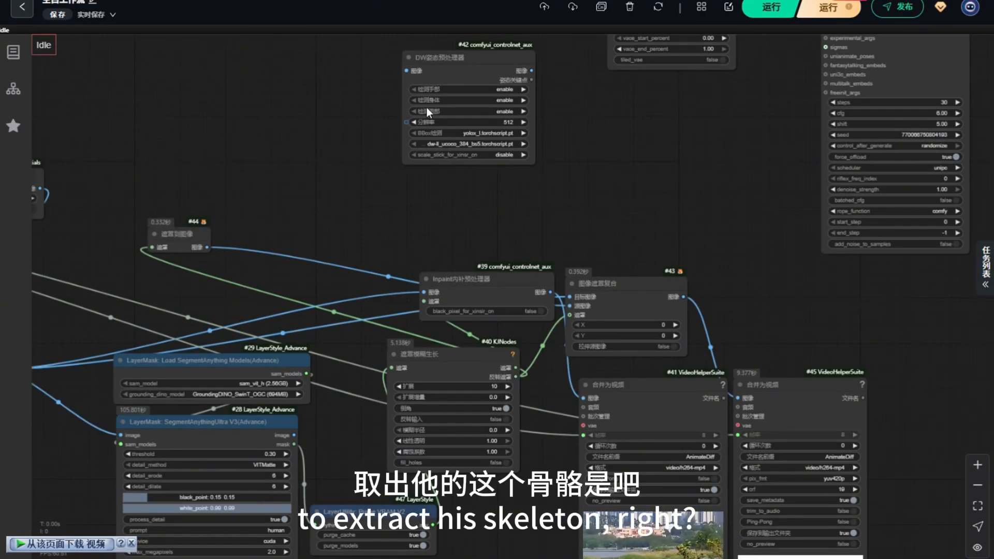
pyautogui.moveTo(419, 102); pyautogui.dragTo(387, 126)
pyautogui.moveTo(207, 247); pyautogui.dragTo(247, 157)
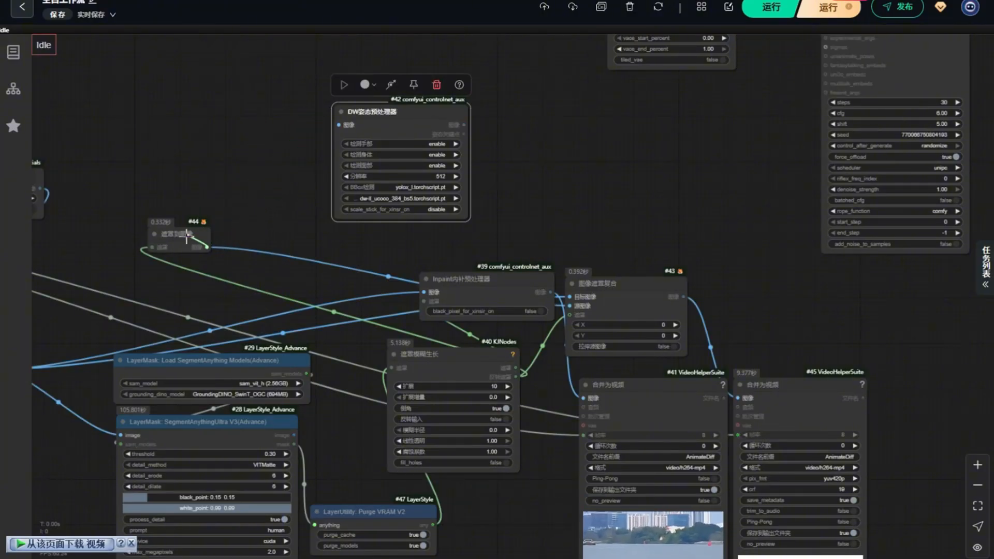
pyautogui.scroll(-1, 437, 326)
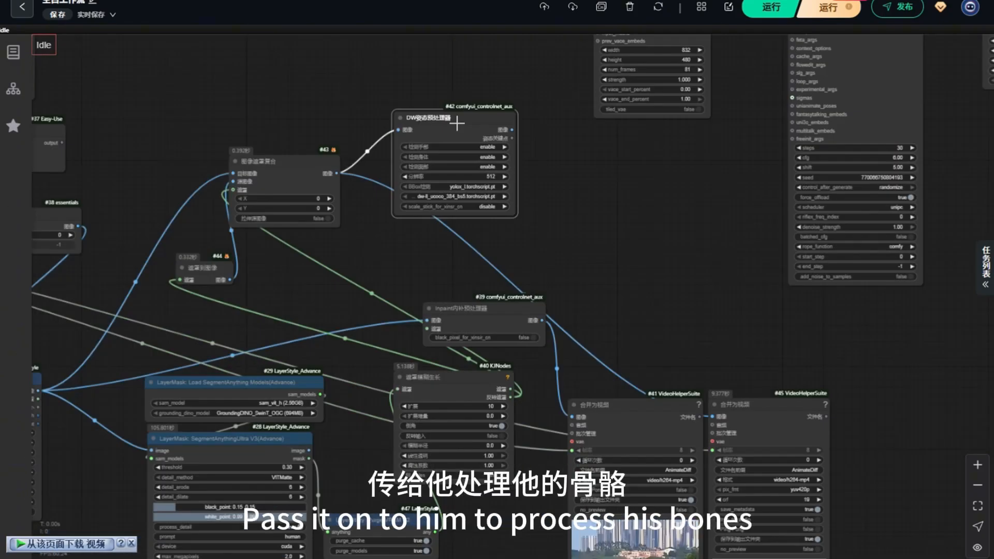
pyautogui.moveTo(457, 123); pyautogui.dragTo(448, 124)
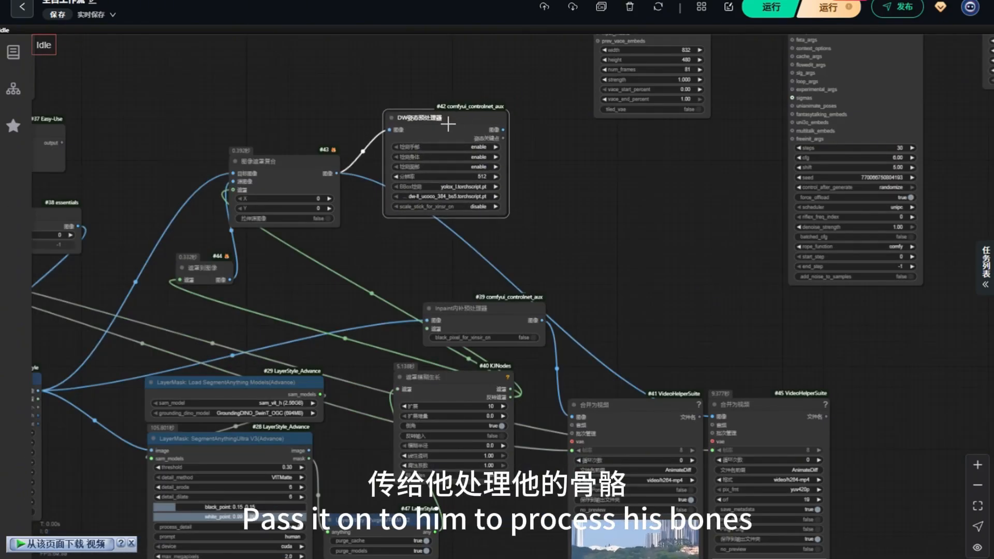
# - Set the DW姿态预处理器 node's BBox检测 model to yolox_l.onnx
pyautogui.scroll(4, 457, 161)
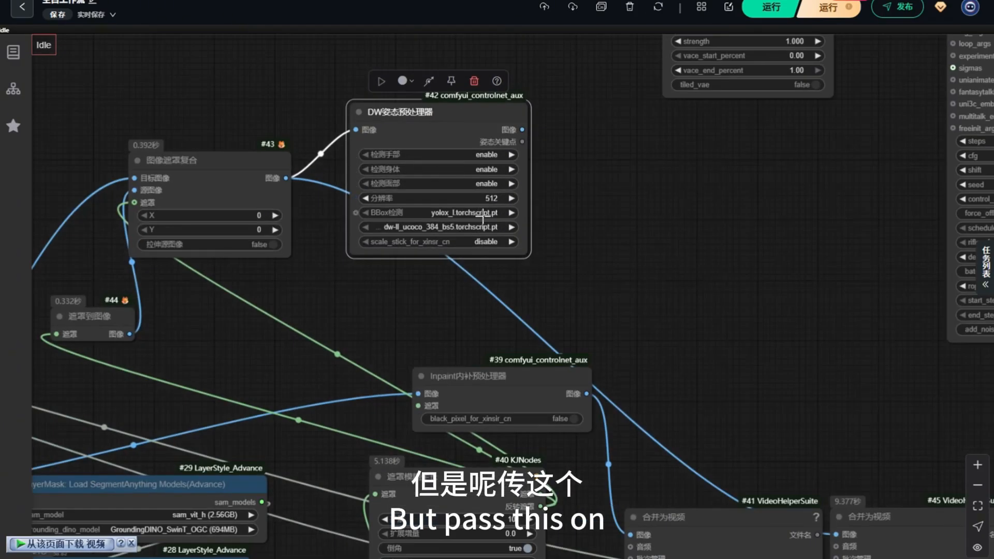
pyautogui.scroll(4, 483, 217)
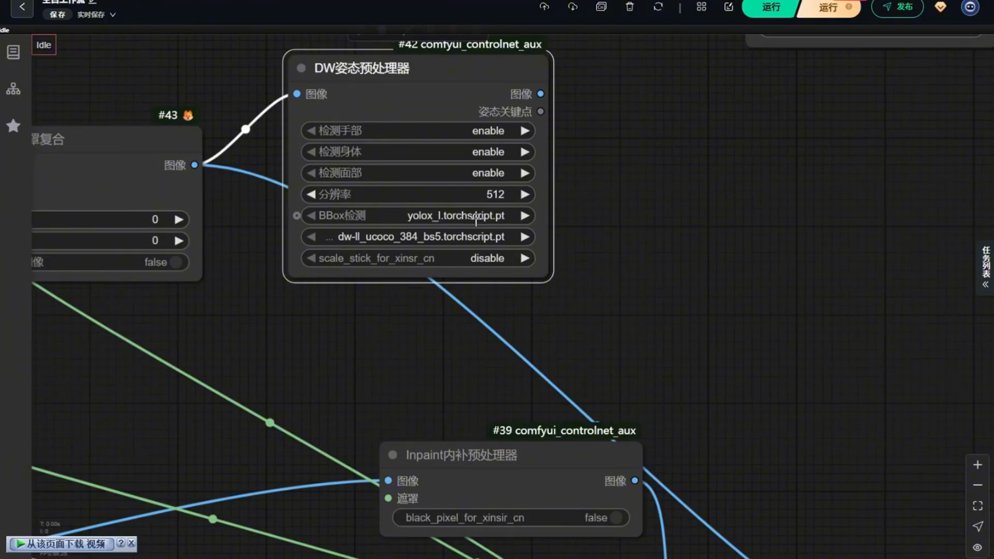
pyautogui.click(486, 249)
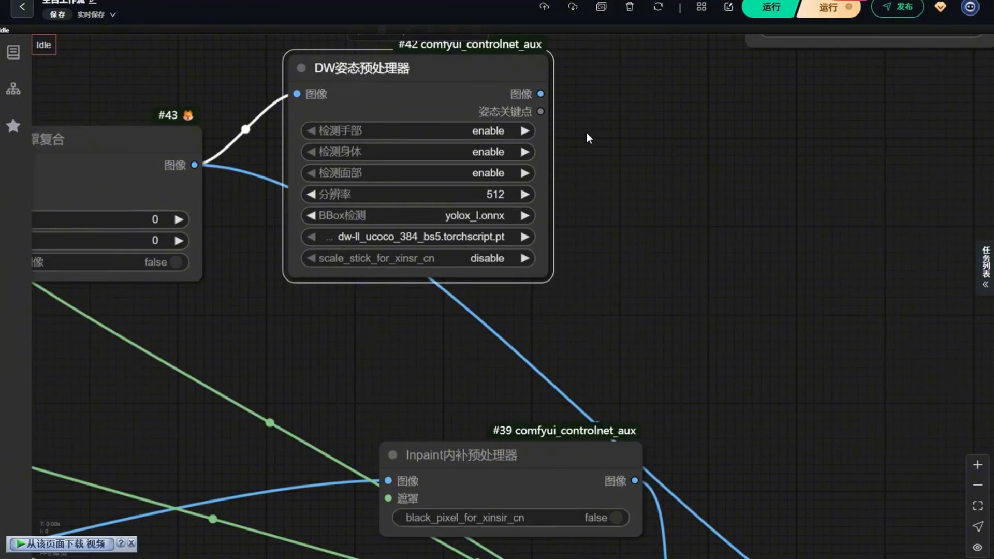
# - Duplicate the Image_Resize2 node and place the copy beside the DW姿态预处理器 node
pyautogui.scroll(-10, 456, 249)
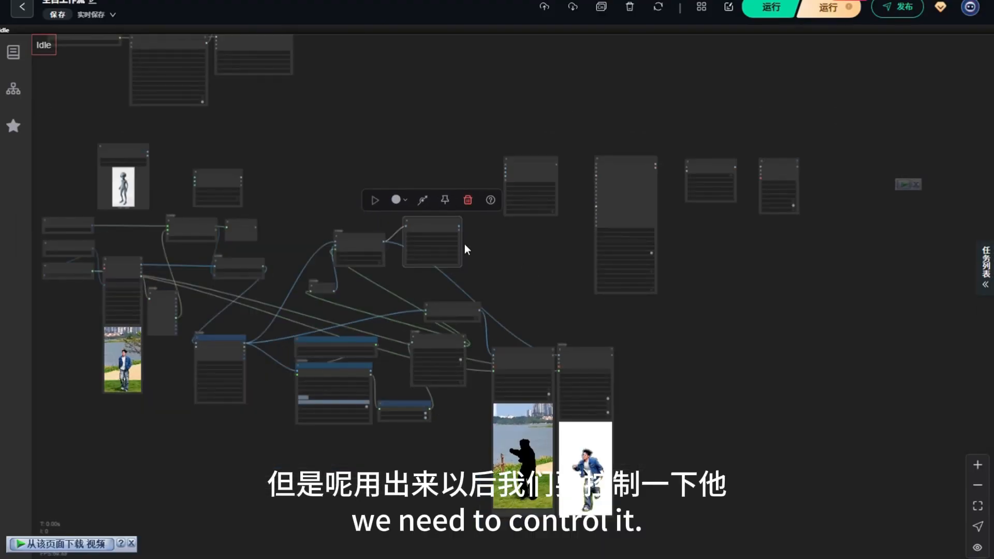
pyautogui.scroll(8, 227, 170)
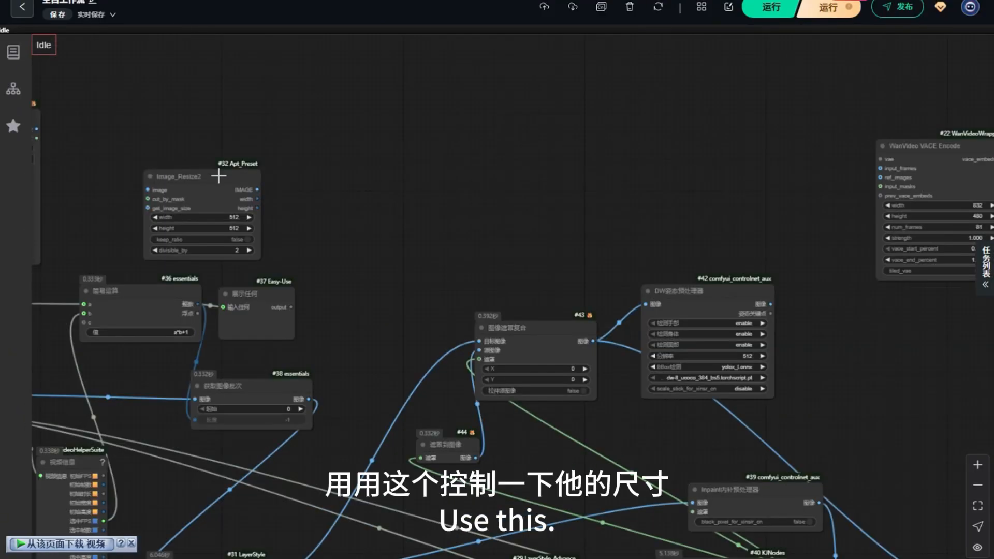
pyautogui.moveTo(218, 176); pyautogui.dragTo(207, 122)
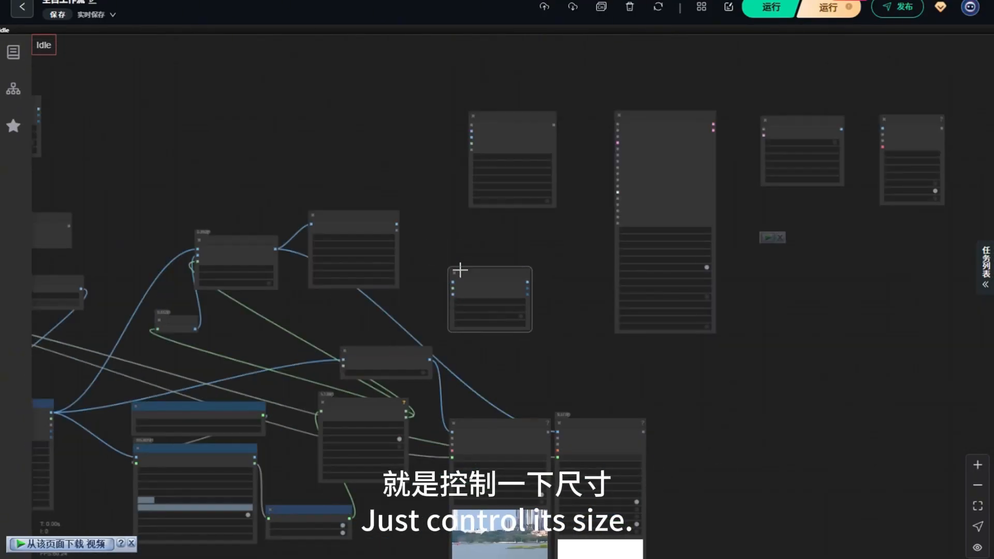
pyautogui.moveTo(459, 271); pyautogui.dragTo(445, 251)
pyautogui.scroll(8, 447, 263)
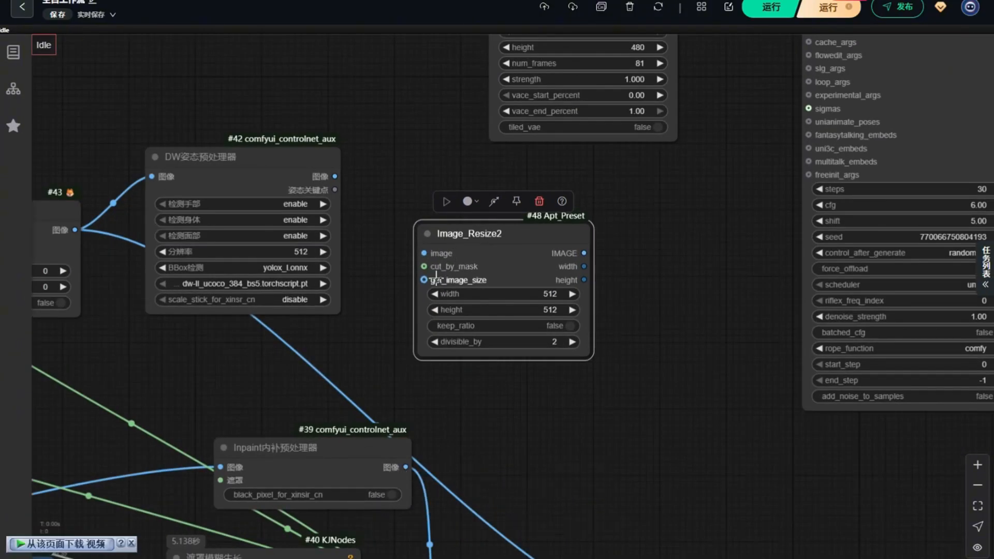
# - Connect the image output of the #31 LayerStyle node to the new Image_Resize2 node's get_image_size input and place the node beside the pose preprocessor
pyautogui.scroll(-10, 474, 273)
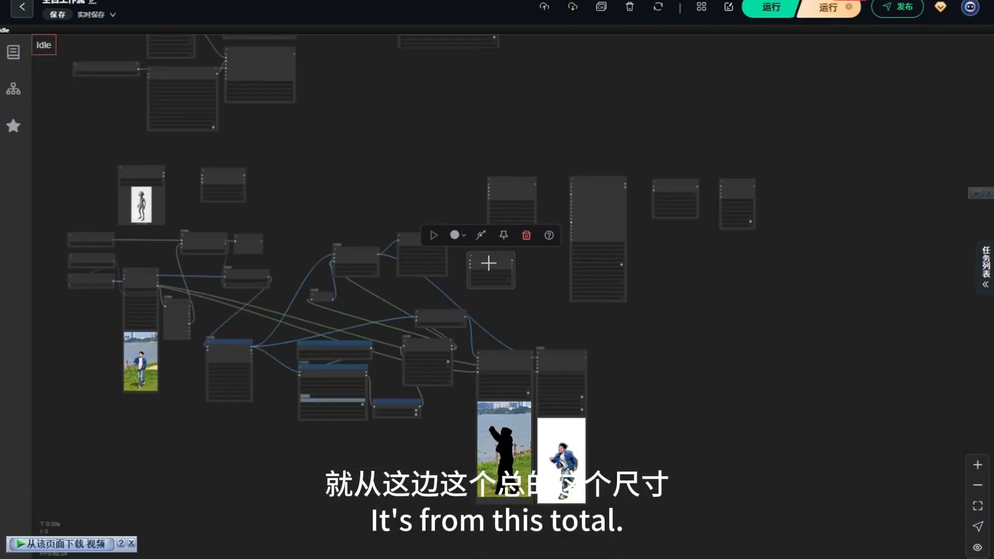
pyautogui.moveTo(488, 257); pyautogui.dragTo(266, 336)
pyautogui.click(280, 319)
pyautogui.scroll(5, 280, 320)
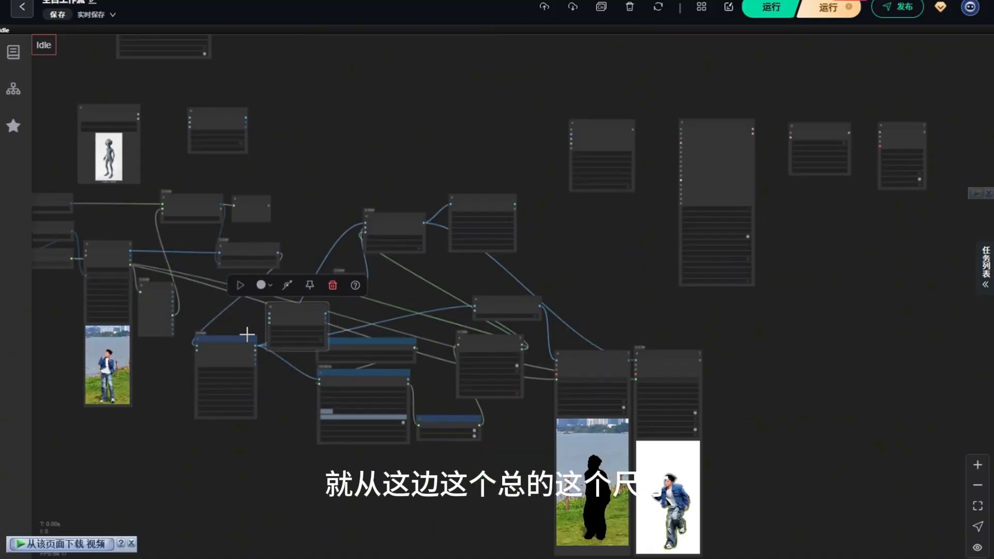
pyautogui.moveTo(377, 278); pyautogui.dragTo(352, 279)
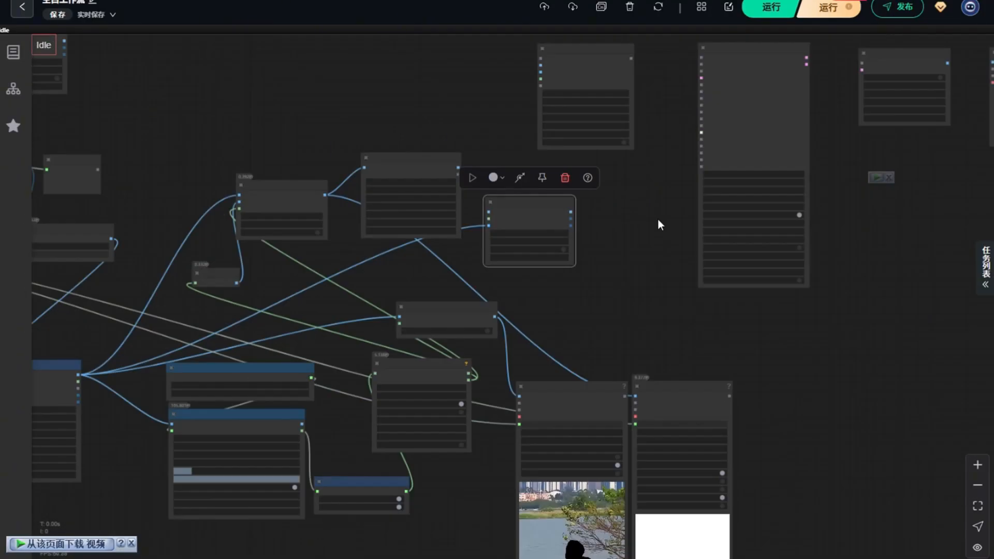
pyautogui.scroll(4, 651, 223)
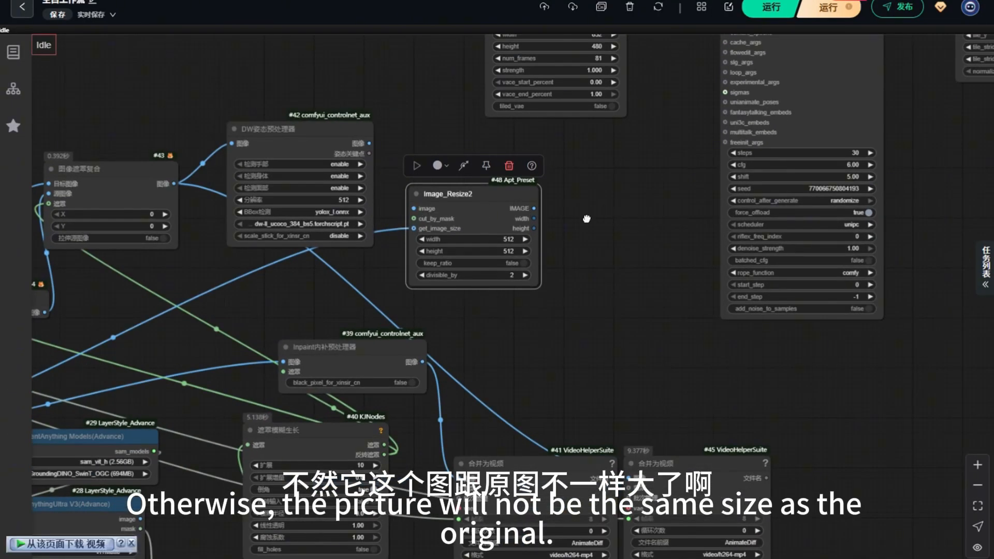
# - Connect the DW姿态预处理器 node's 图像 output to the new Image_Resize2 node's image input
pyautogui.moveTo(439, 194); pyautogui.dragTo(465, 169)
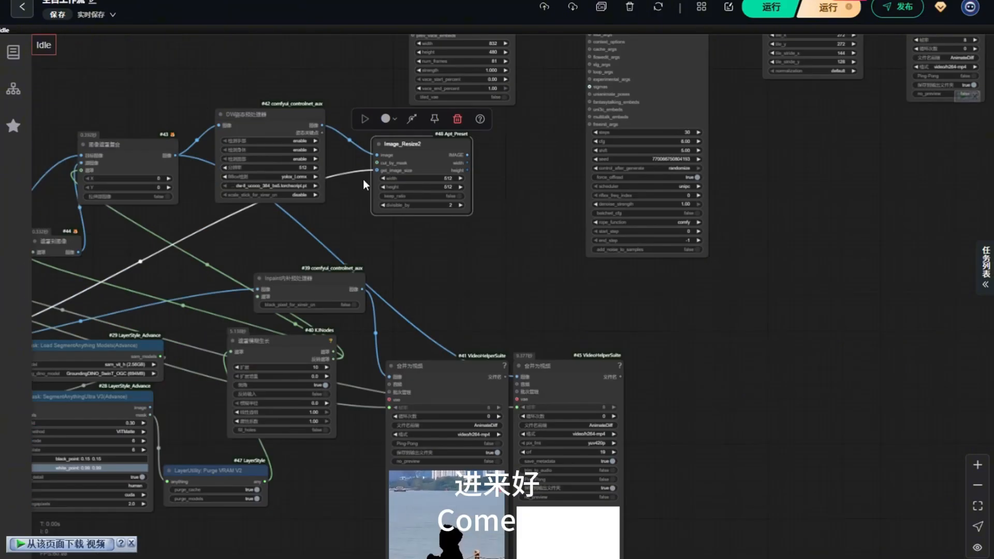
pyautogui.scroll(3, 363, 179)
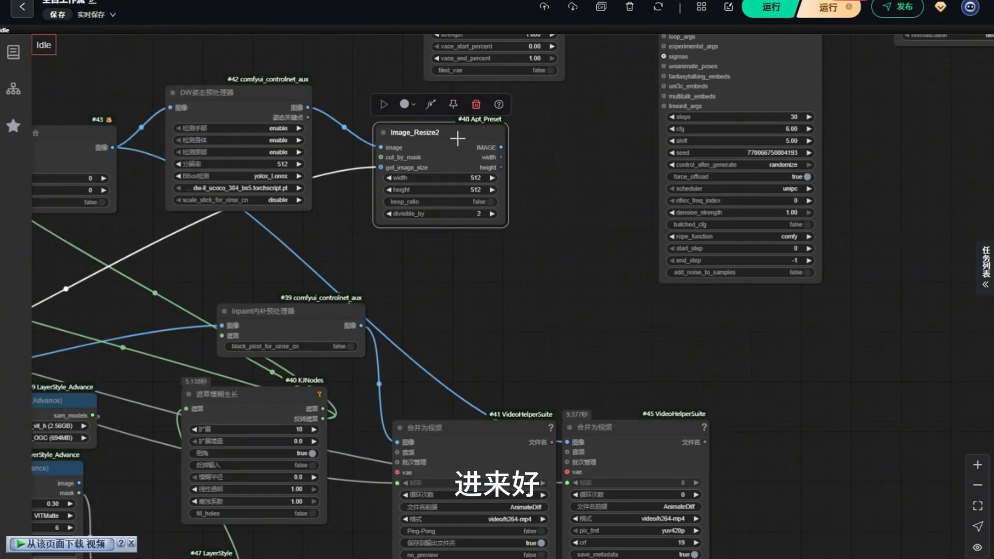
pyautogui.moveTo(457, 137); pyautogui.dragTo(455, 177)
pyautogui.scroll(-3, 286, 206)
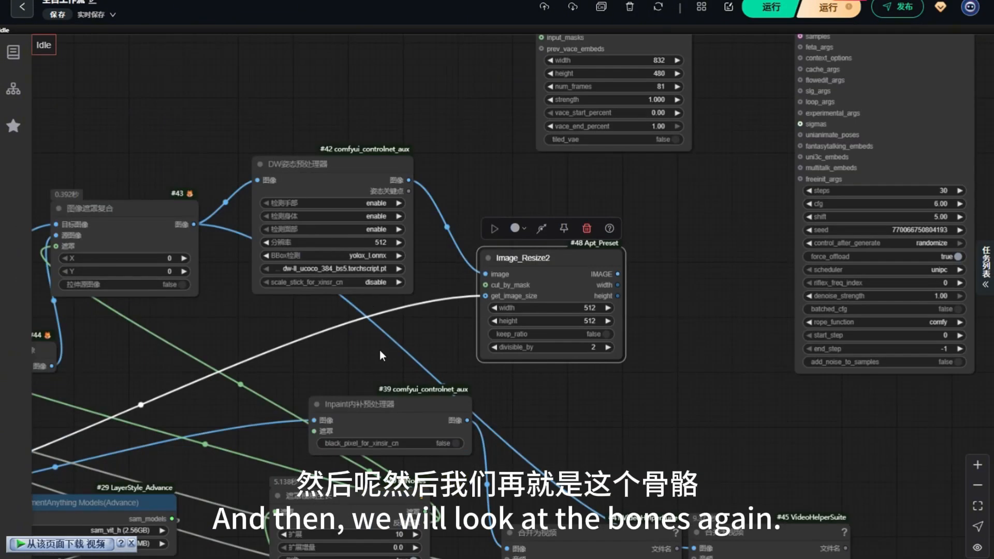
# - Duplicate the isolated-person 合并为视频 node and connect the new Image_Resize2 node's IMAGE output to the copy's 图像 input
pyautogui.scroll(-5, 229, 354)
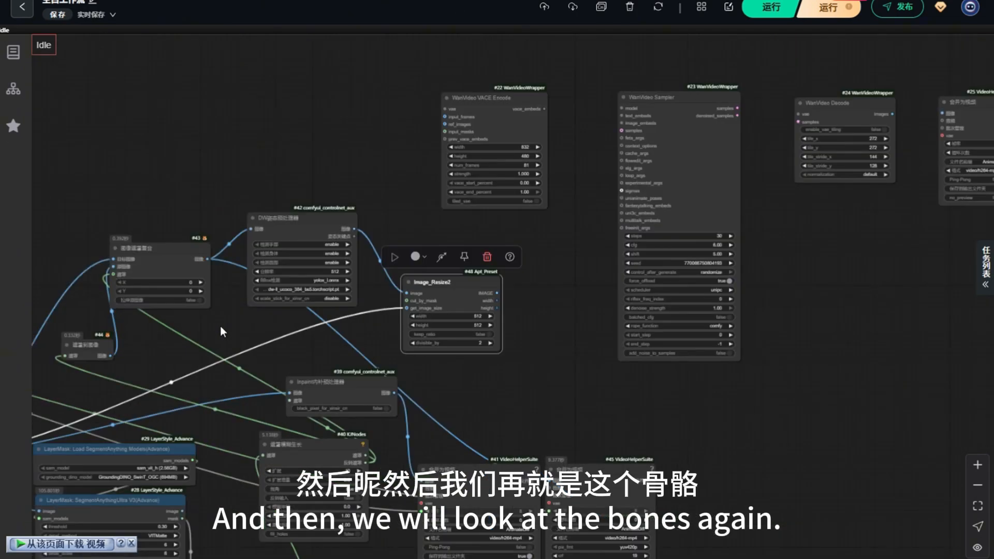
pyautogui.scroll(5, 331, 310)
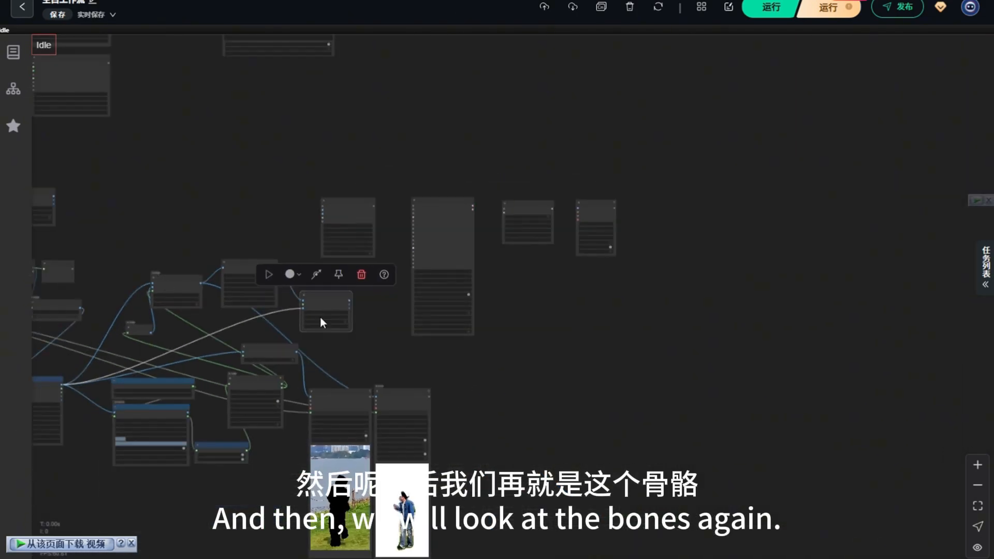
pyautogui.scroll(-3, 197, 159)
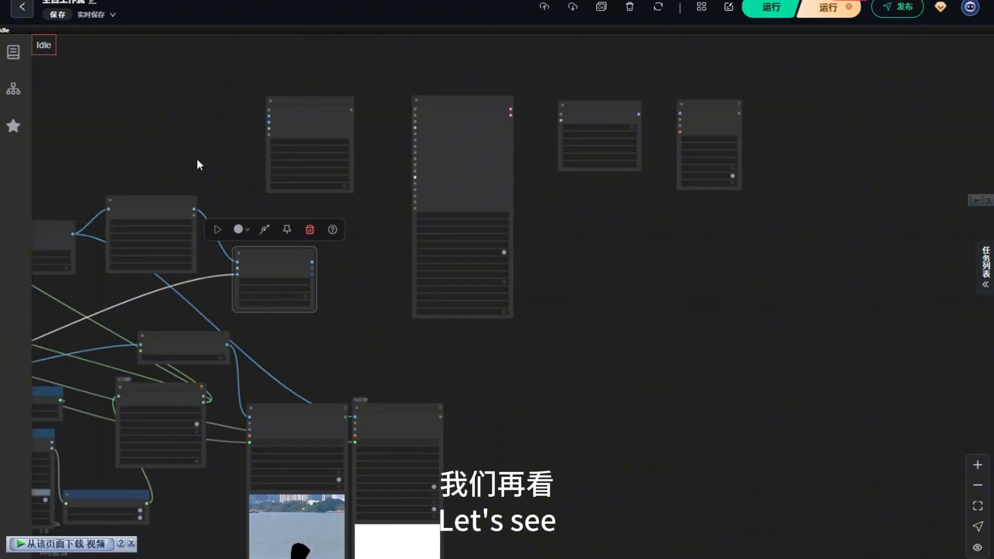
pyautogui.moveTo(515, 400); pyautogui.dragTo(413, 337)
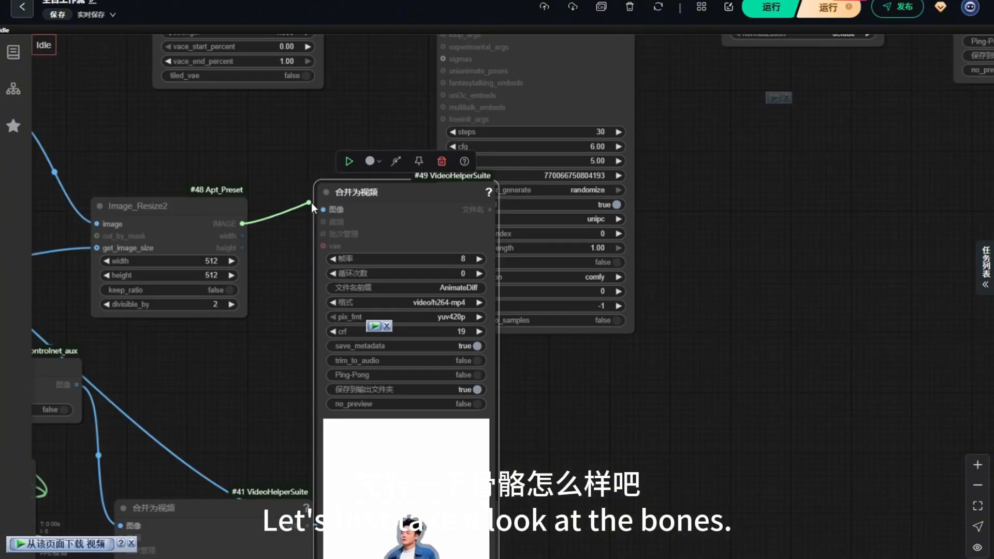
# - Place the duplicated 合并为视频 node beside the other two video previews and run the workflow
pyautogui.scroll(-10, 218, 222)
pyautogui.scroll(8, 196, 225)
pyautogui.scroll(4, 196, 224)
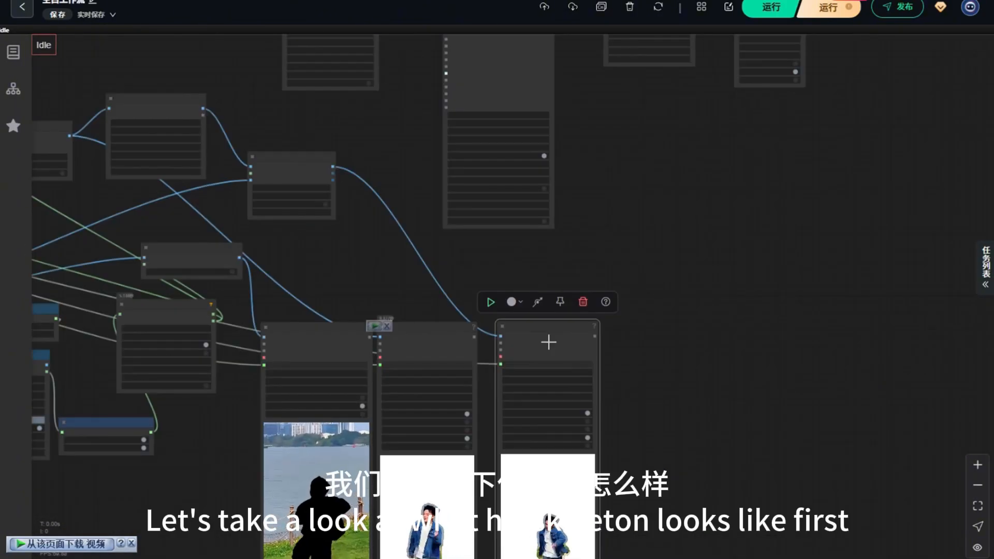
pyautogui.scroll(3, 549, 342)
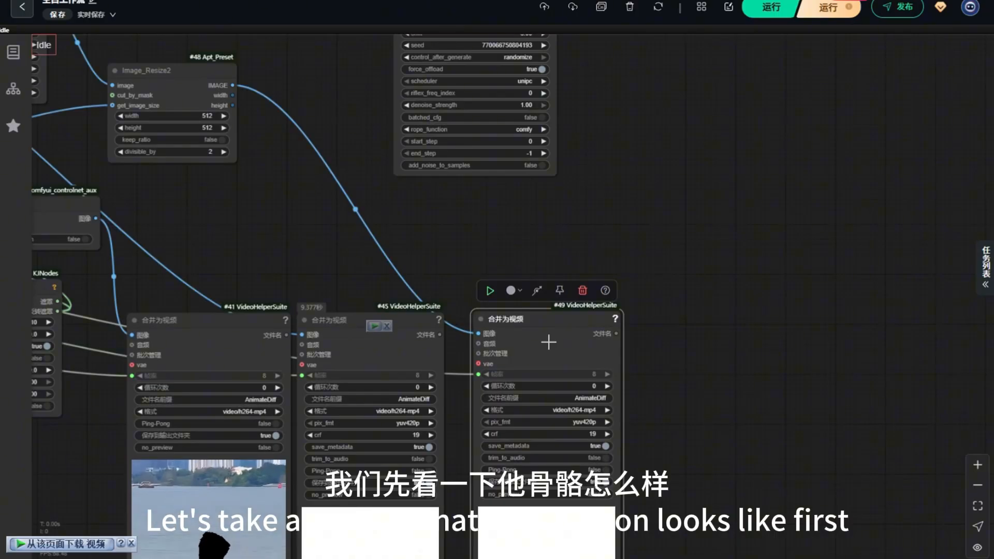
pyautogui.rightClick(543, 77)
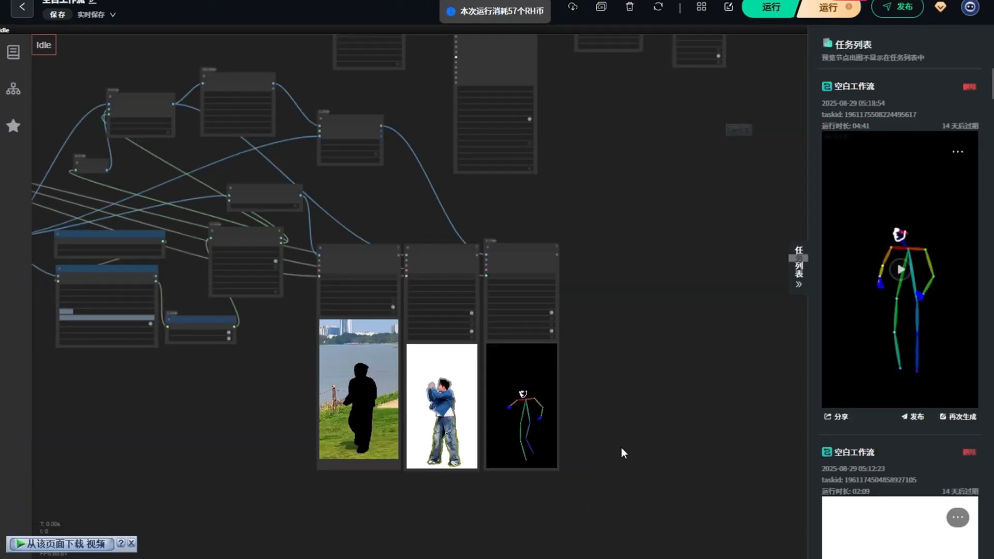
# - Examine the pose skeleton video, comparing it with the masked background and isolated-person previews
pyautogui.scroll(2, 626, 456)
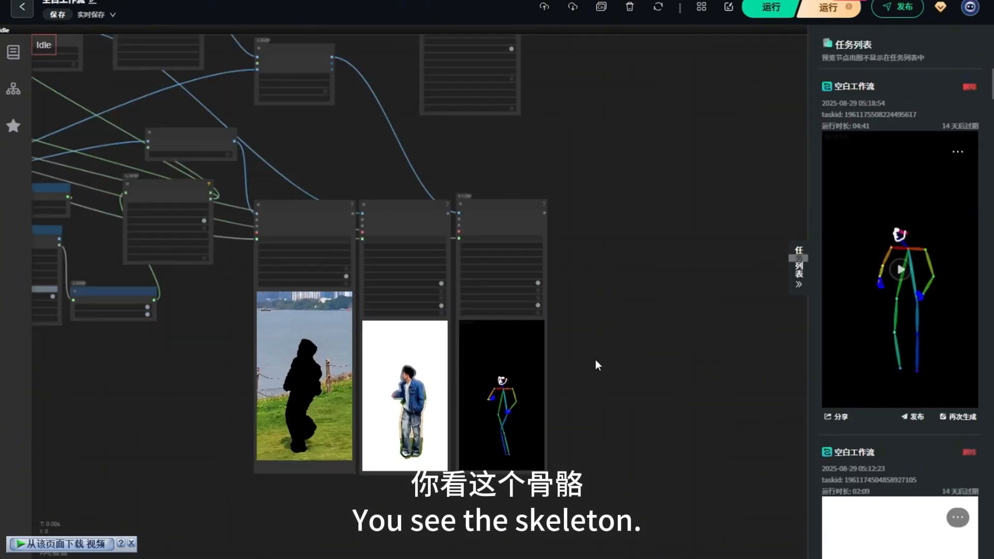
pyautogui.scroll(4, 595, 359)
pyautogui.scroll(-3, 551, 413)
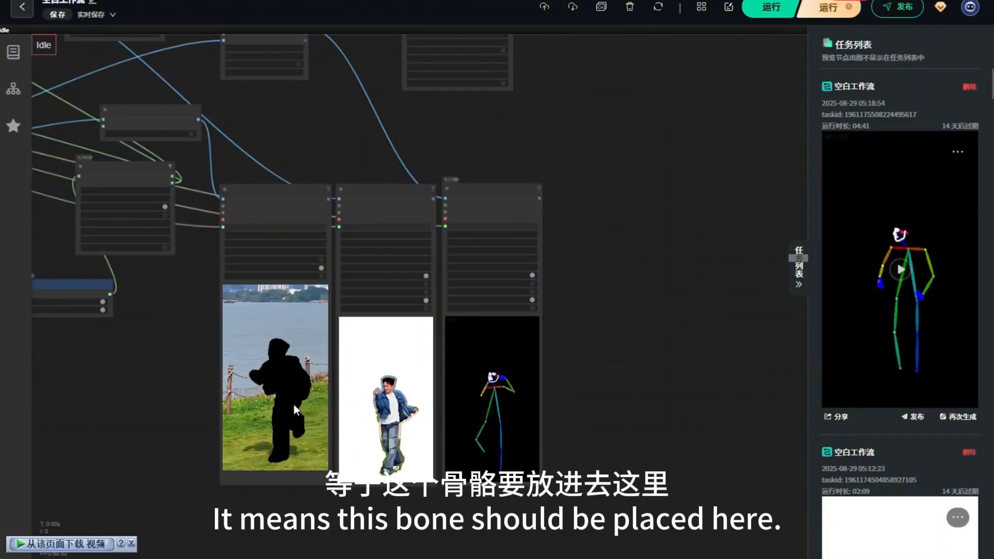
pyautogui.scroll(-3, 545, 355)
pyautogui.scroll(5, 457, 240)
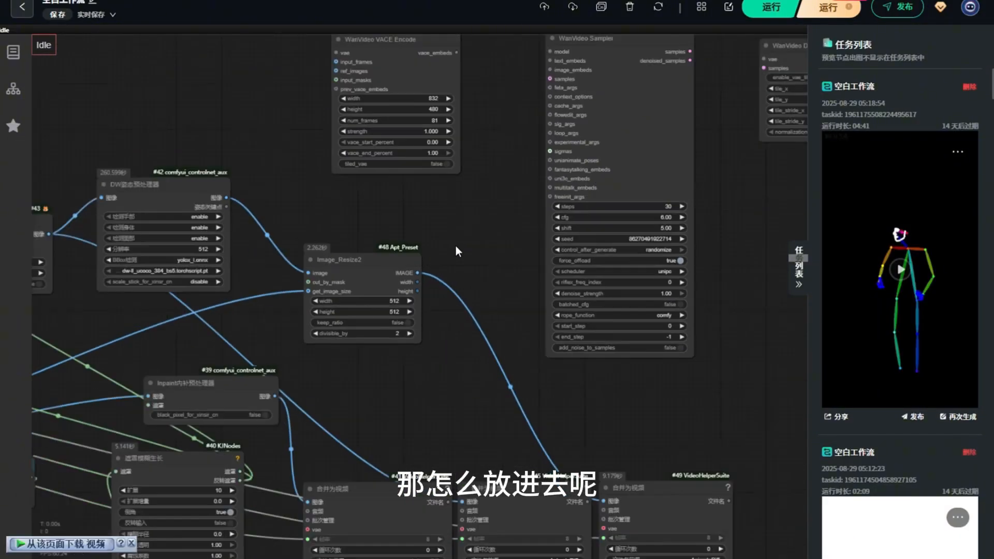
pyautogui.scroll(-5, 472, 333)
pyautogui.scroll(2, 444, 212)
pyautogui.scroll(-2, 461, 284)
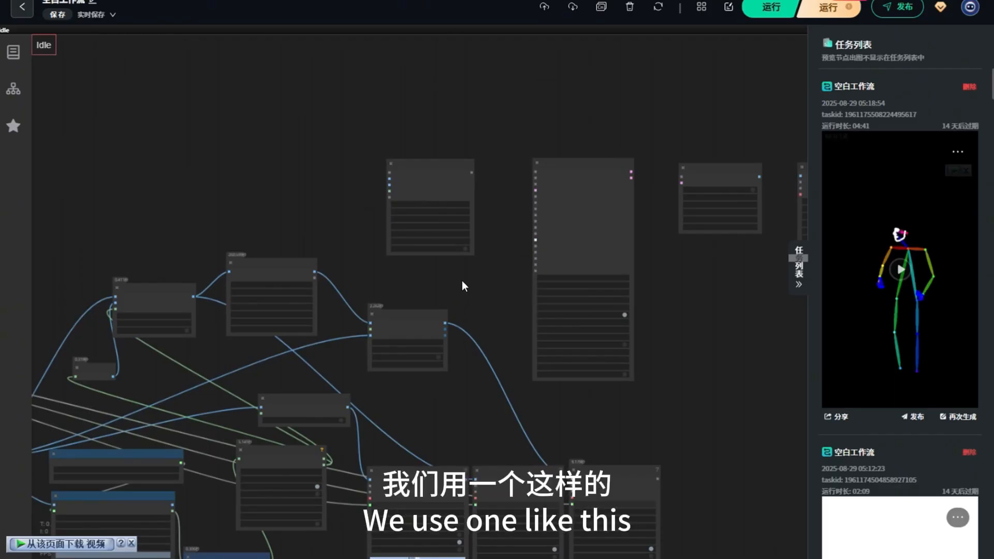
# - Move the WanVideo VACE Encode, Sampler, Decode and final 合并为视频 nodes farther away to make room for a new node
pyautogui.scroll(-2, 293, 162)
pyautogui.moveTo(317, 152); pyautogui.dragTo(477, 215)
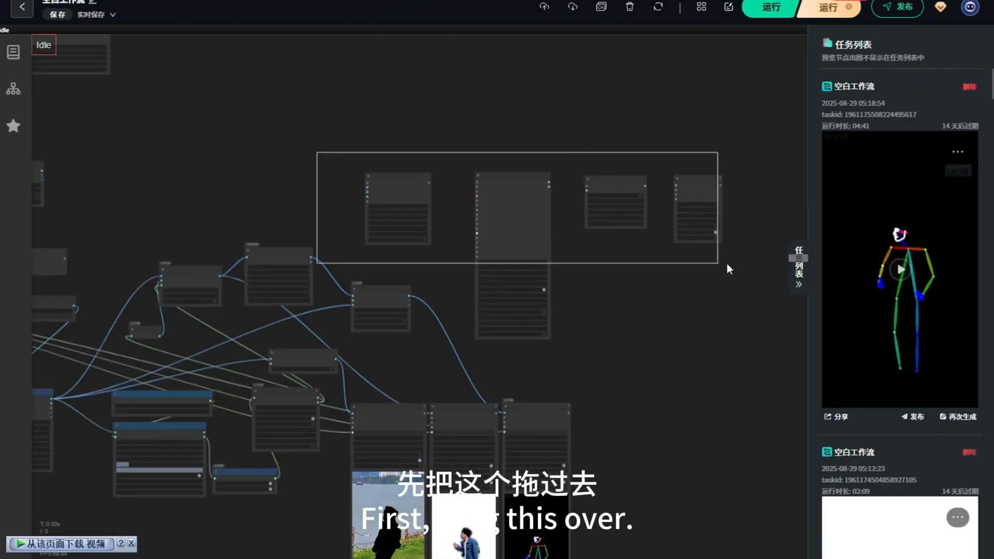
pyautogui.moveTo(726, 264); pyautogui.dragTo(732, 263)
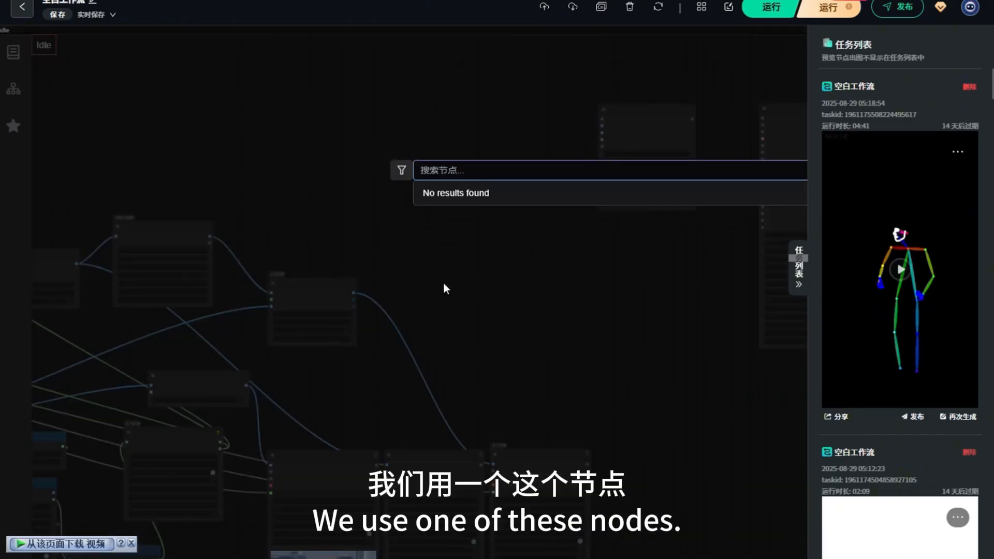
# - Add a LayerStyle 混合 node and place it between the new Image_Resize2 and WanVideo VACE Encode nodes
pyautogui.write('混合')
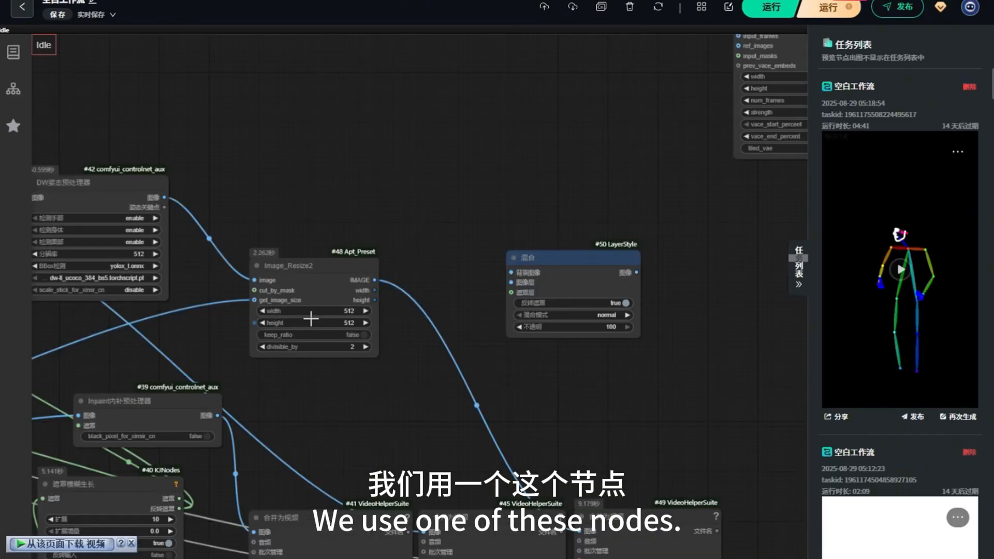
pyautogui.scroll(-4, 453, 276)
pyautogui.moveTo(544, 265); pyautogui.dragTo(512, 243)
pyautogui.scroll(-3, 280, 204)
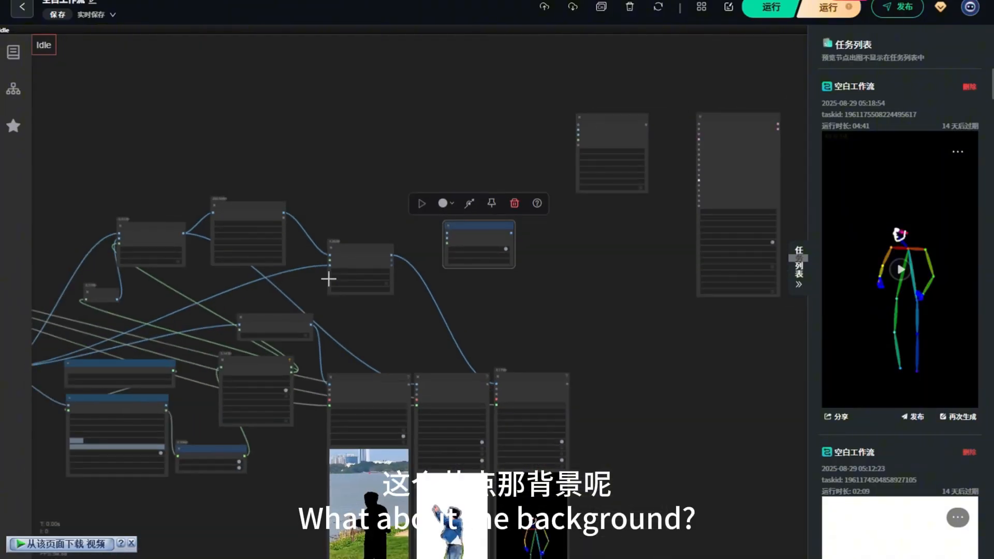
pyautogui.scroll(4, 461, 283)
pyautogui.scroll(-4, 352, 261)
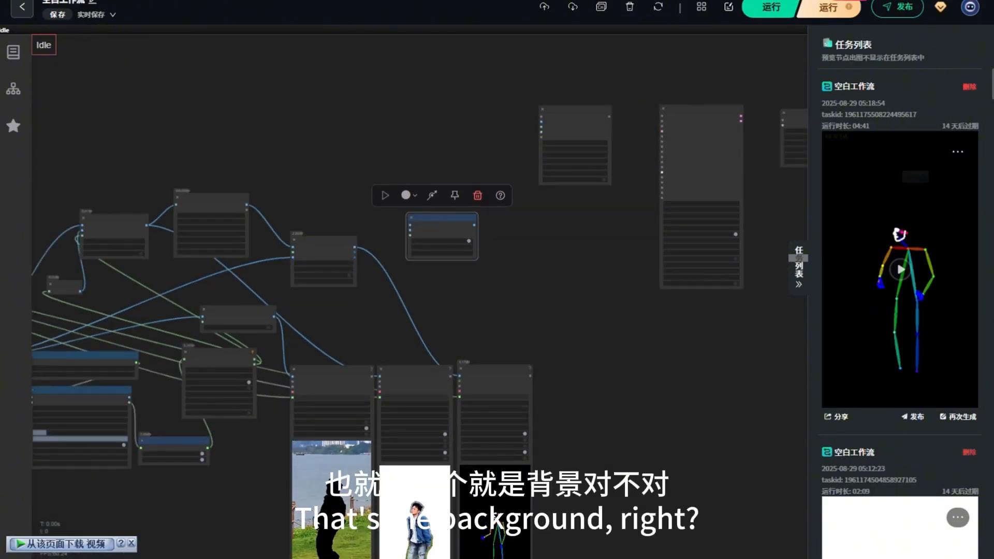
pyautogui.scroll(2, 417, 230)
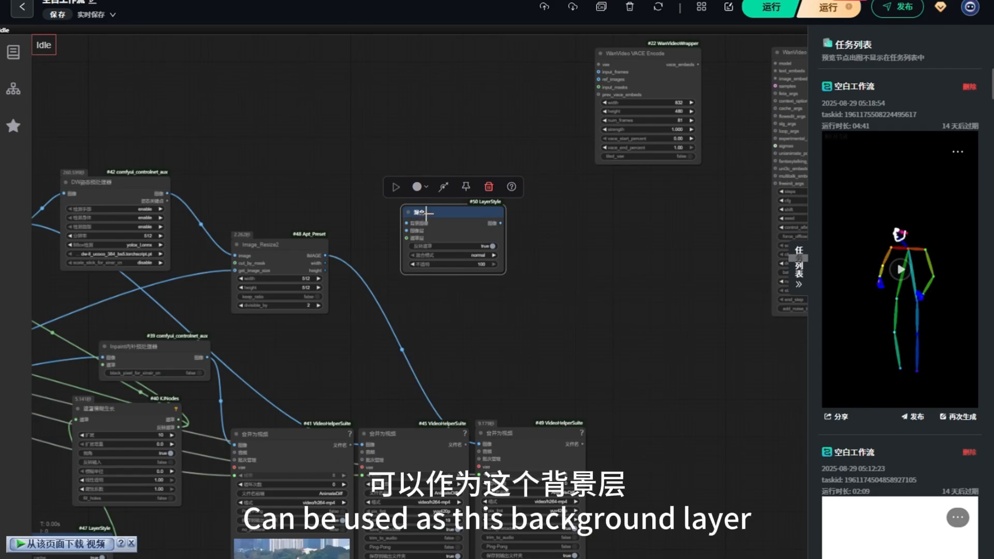
# - Insert a copy of the LayerUtility: Purge VRAM V2 node between the DW姿态预处理器 图像 output and the new Image_Resize2 node's image input
pyautogui.scroll(-3, 269, 347)
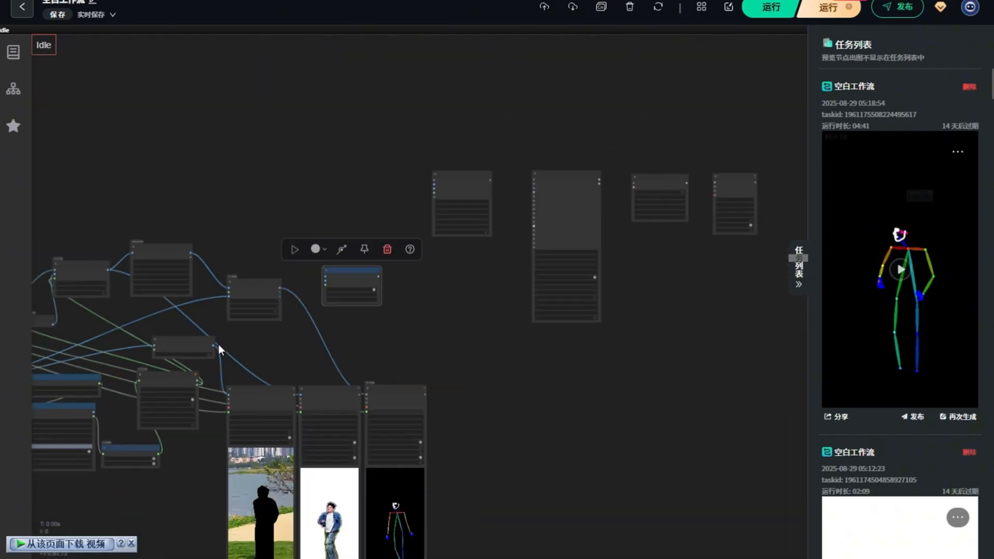
pyautogui.scroll(3, 315, 288)
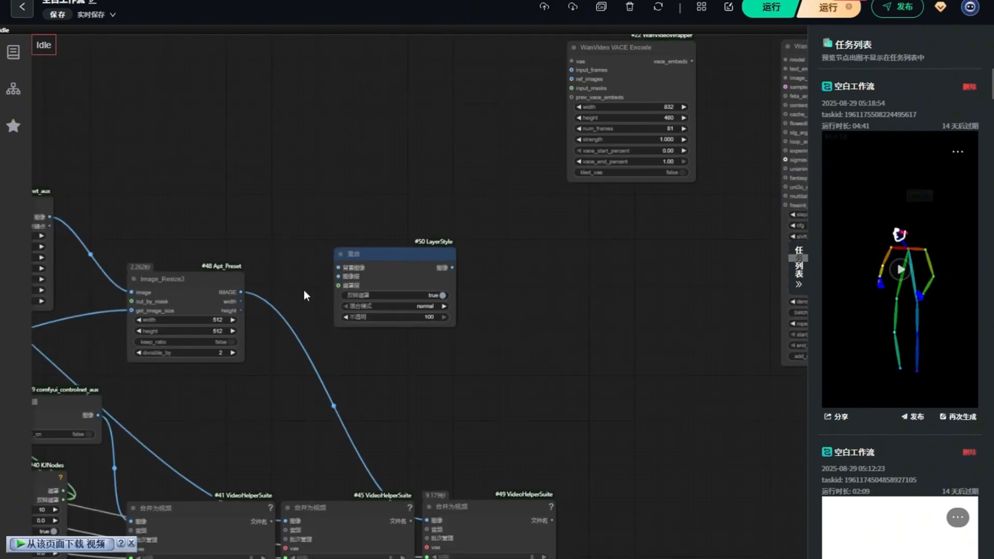
pyautogui.scroll(-3, 303, 290)
pyautogui.scroll(-1, 294, 383)
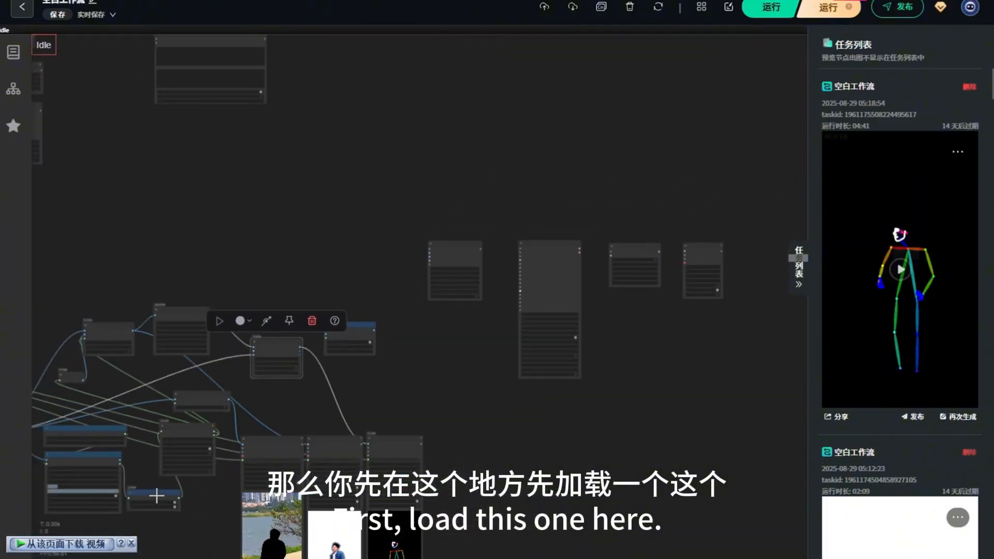
pyautogui.click(157, 494)
pyautogui.moveTo(148, 327); pyautogui.dragTo(192, 306)
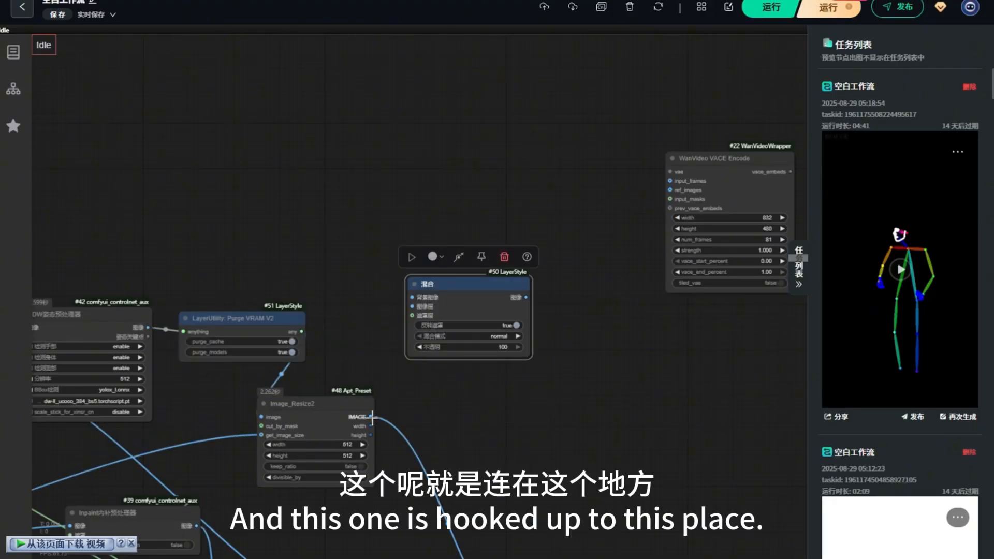
# - Reposition the Image_Resize2 node below the new Purge VRAM V2 node and connect its IMAGE output to the 混合 node's 图像层 input
pyautogui.moveTo(372, 416); pyautogui.dragTo(353, 412)
pyautogui.moveTo(402, 306); pyautogui.dragTo(405, 306)
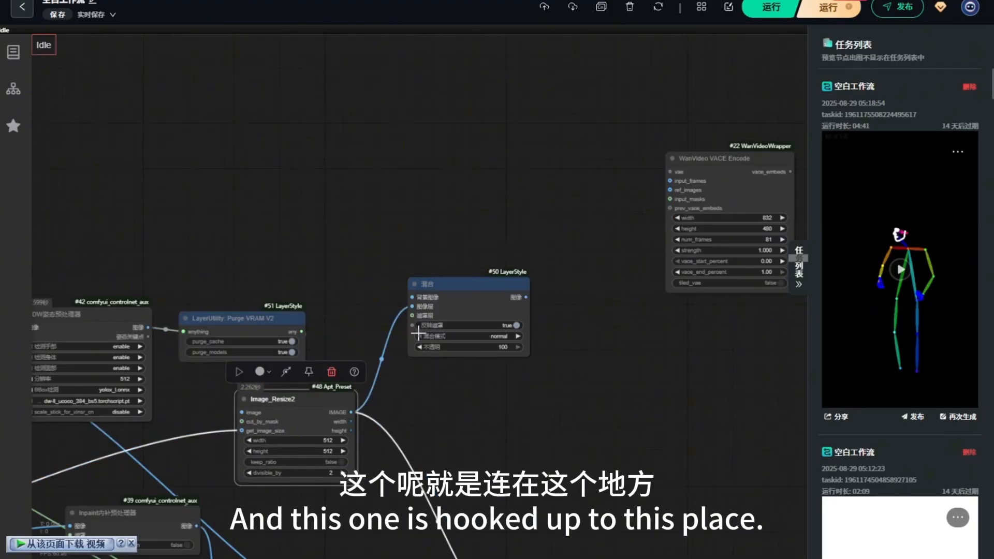
pyautogui.scroll(-5, 360, 355)
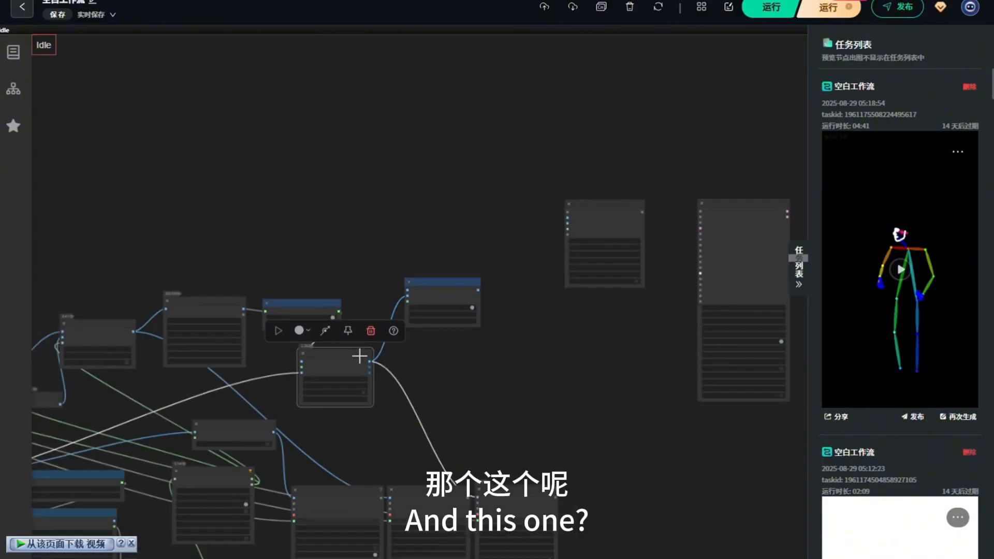
pyautogui.scroll(4, 309, 404)
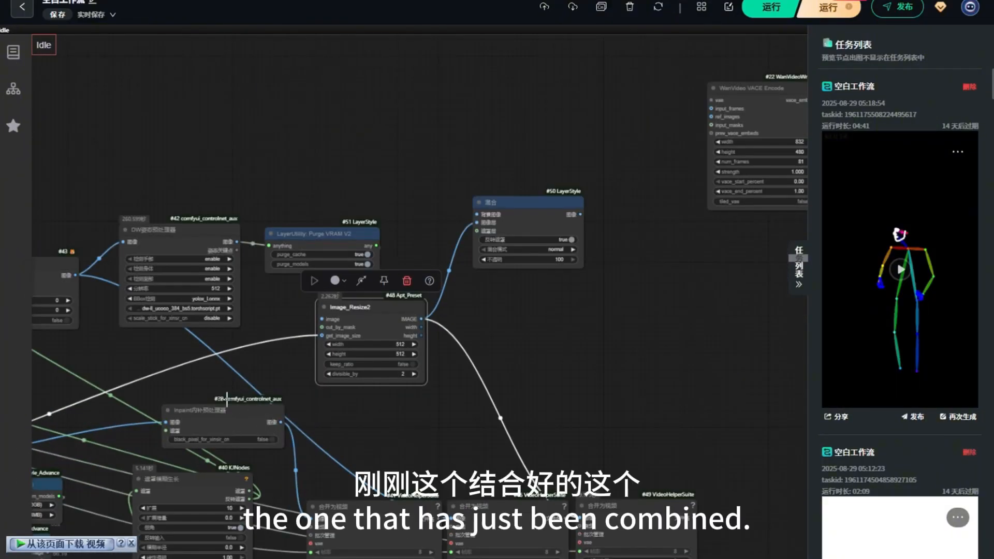
# - Connect the Inpaint内补预处理器 node's 图像 output to the 混合 node's 背景图像 input
pyautogui.scroll(-3, 279, 432)
pyautogui.moveTo(378, 466); pyautogui.dragTo(389, 322)
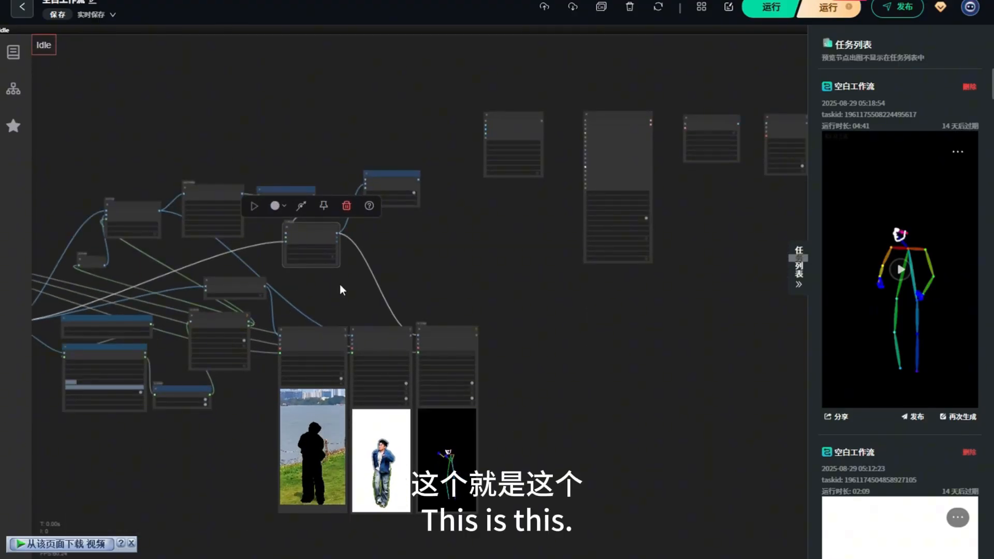
pyautogui.scroll(5, 339, 288)
pyautogui.moveTo(363, 139); pyautogui.dragTo(363, 140)
pyautogui.scroll(-4, 467, 200)
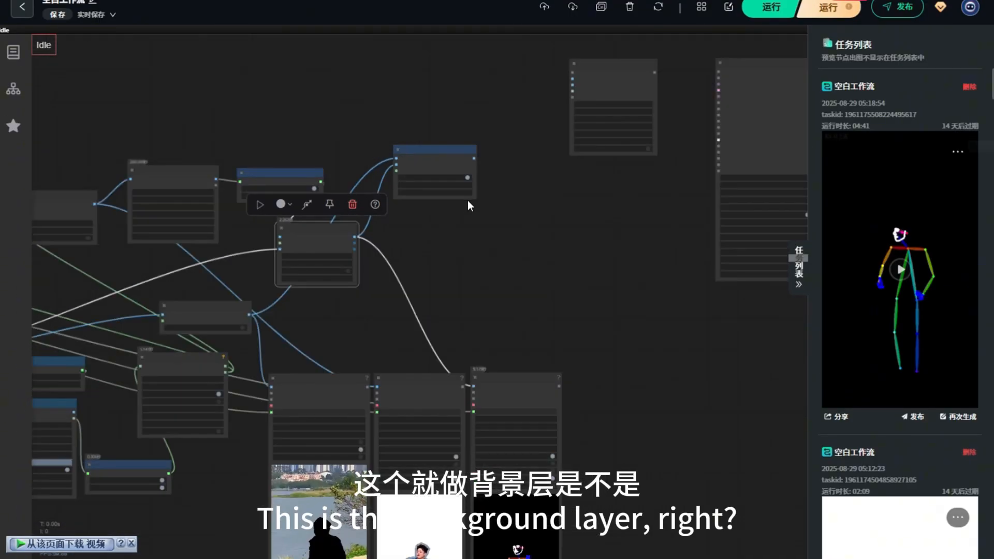
# - Connect the 遮罩模糊生长 node's 遮罩 output to the 混合 node's 遮罩层 input and set 反转遮罩 to false
pyautogui.click(467, 203)
pyautogui.scroll(3, 228, 367)
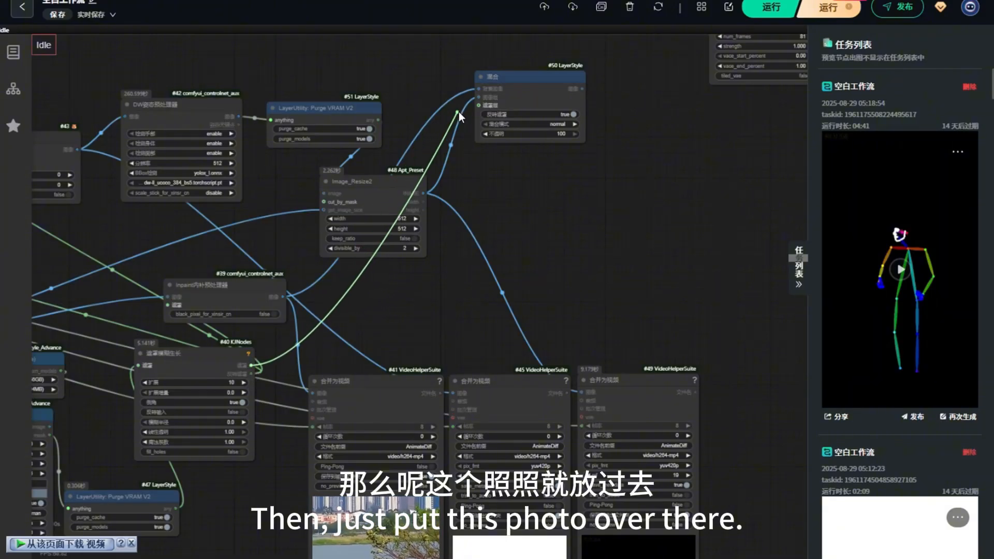
pyautogui.scroll(5, 593, 95)
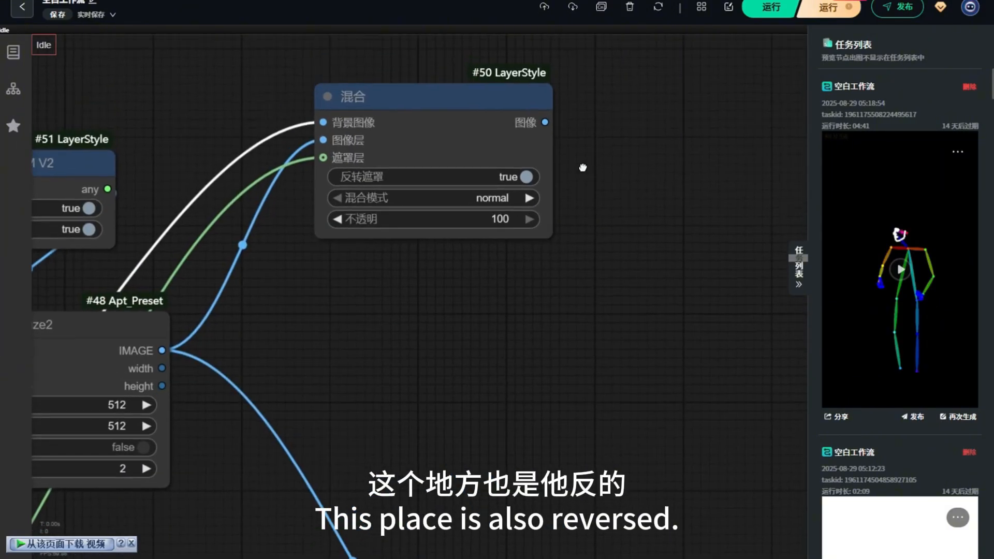
pyautogui.click(524, 177)
pyautogui.scroll(-10, 556, 210)
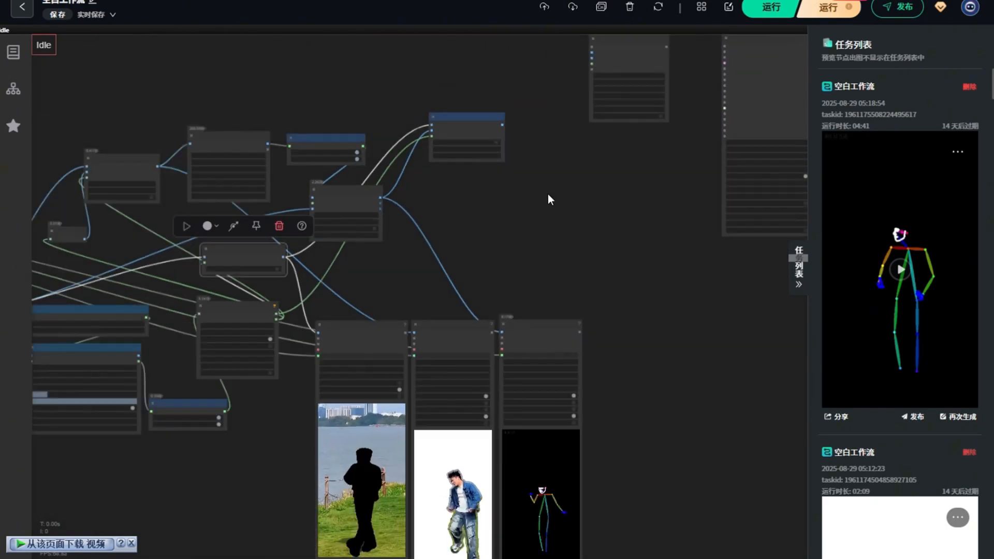
# - Reorder the 合并为视频 preview nodes so the pose skeleton preview sits between the masked background and the person previews
pyautogui.moveTo(434, 319); pyautogui.dragTo(524, 316)
pyautogui.moveTo(524, 317); pyautogui.dragTo(472, 318)
pyautogui.moveTo(625, 317); pyautogui.dragTo(547, 318)
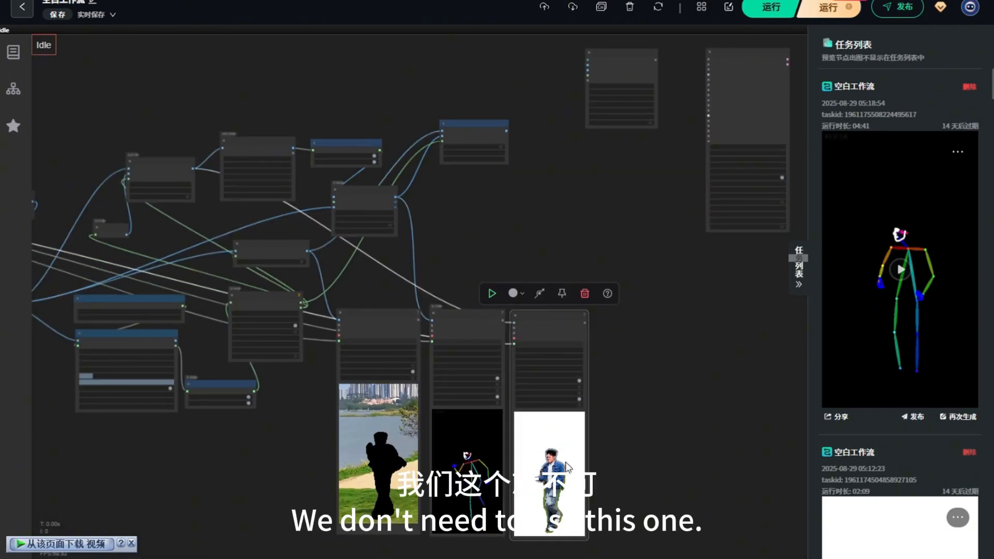
pyautogui.scroll(1, 563, 464)
pyautogui.scroll(2, 562, 463)
pyautogui.scroll(-4, 513, 424)
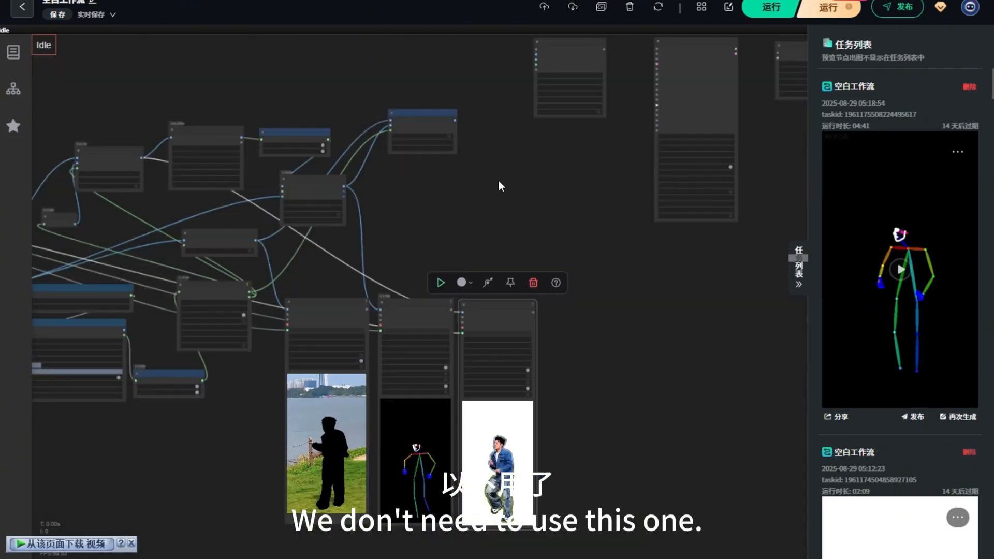
# - Connect the 混合 node's 图像 output to the #45 合并为视频 node's 图像 input and run that preview
pyautogui.scroll(4, 451, 113)
pyautogui.moveTo(440, 101); pyautogui.dragTo(413, 374)
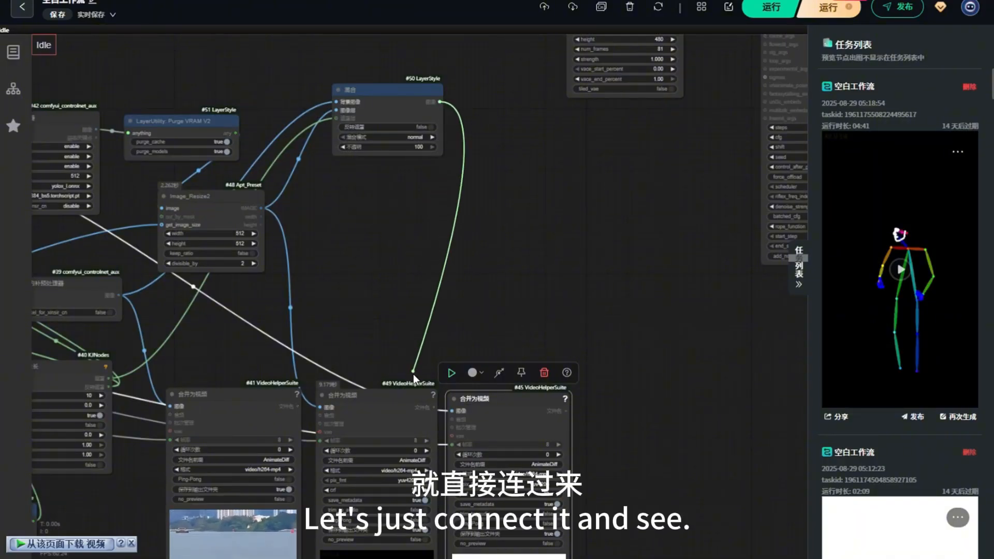
pyautogui.moveTo(448, 425); pyautogui.dragTo(451, 412)
pyautogui.scroll(-3, 466, 362)
pyautogui.scroll(2, 474, 324)
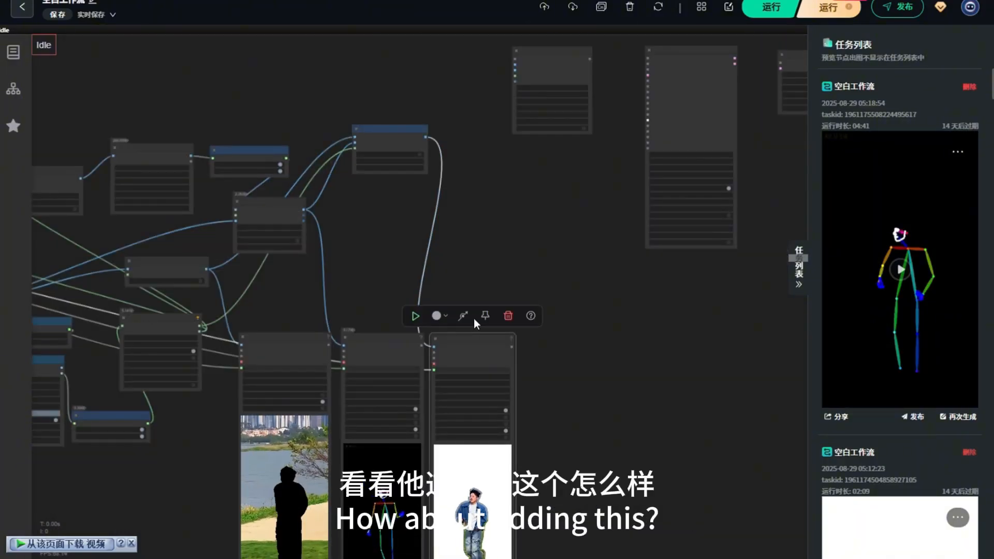
pyautogui.click(521, 260)
pyautogui.rightClick(464, 359)
# - Examine how the pose skeleton overlays the masked person in the #45 合并为视频 preview
pyautogui.scroll(5, 567, 466)
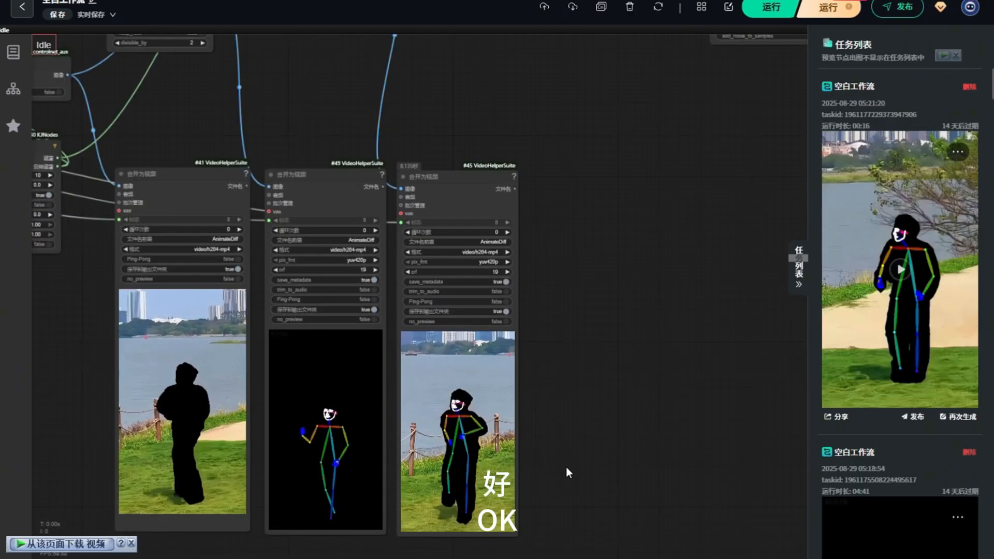
pyautogui.scroll(5, 518, 347)
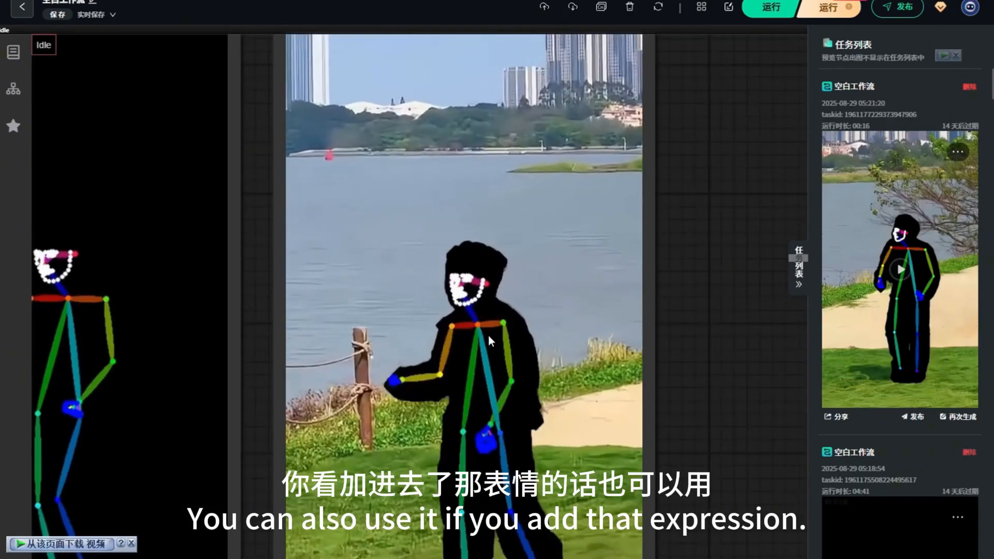
pyautogui.scroll(-4, 473, 372)
pyautogui.scroll(-9, 474, 378)
pyautogui.moveTo(577, 296); pyautogui.dragTo(600, 298)
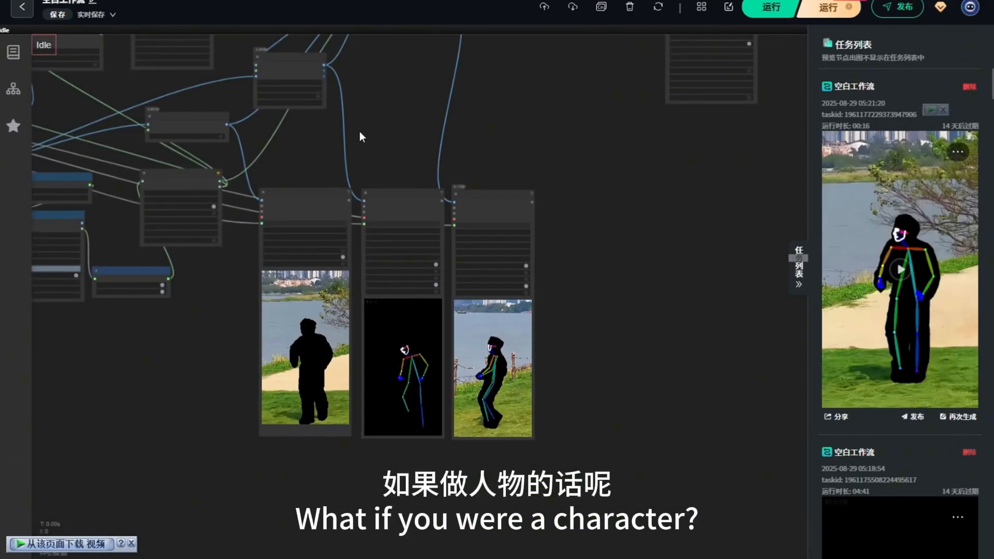
# - Review the DW姿态预处理器 node's 检测面部 option and the mask, resize and blend chain around it
pyautogui.moveTo(360, 131); pyautogui.dragTo(423, 217)
pyautogui.scroll(4, 342, 163)
pyautogui.scroll(2, 342, 163)
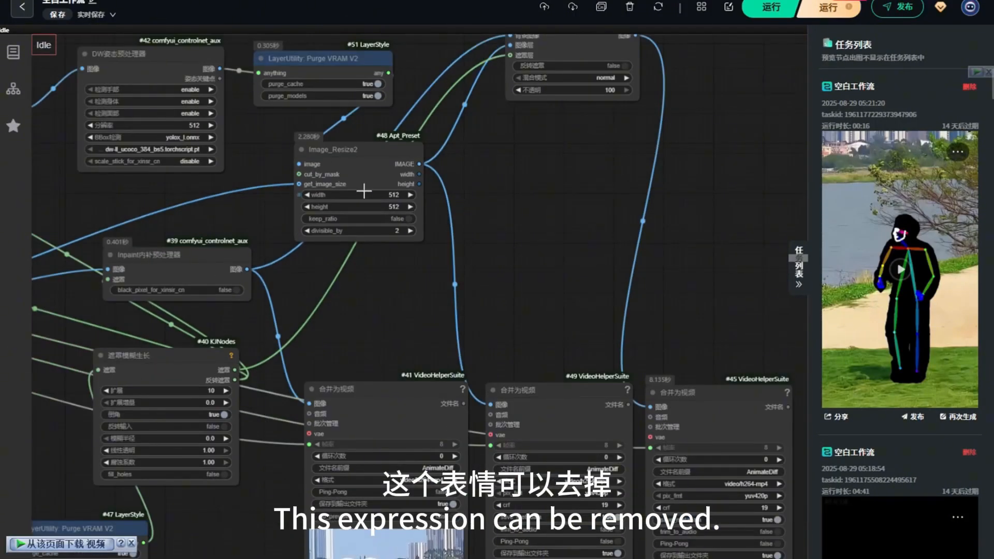
pyautogui.moveTo(250, 145); pyautogui.dragTo(317, 190)
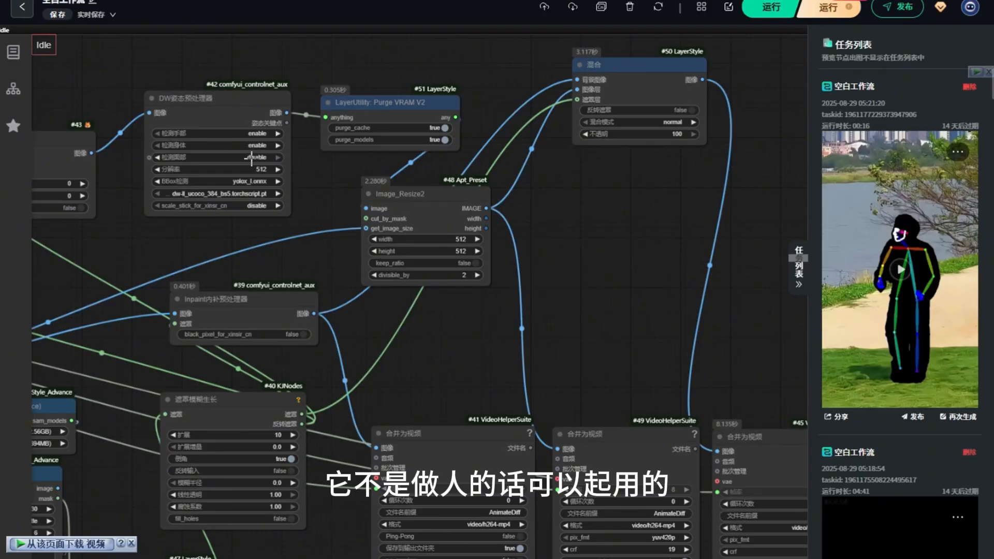
pyautogui.scroll(-10, 330, 168)
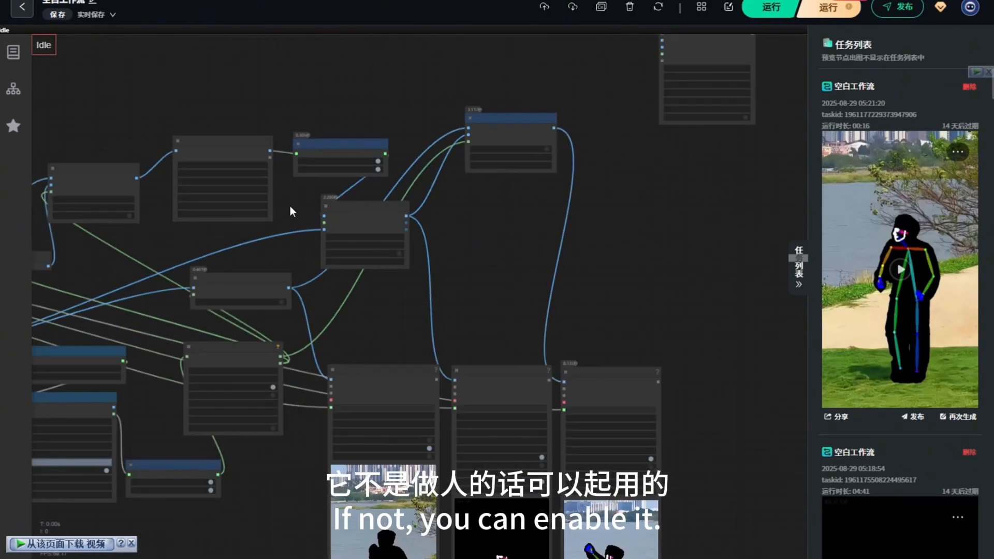
pyautogui.scroll(5, 159, 175)
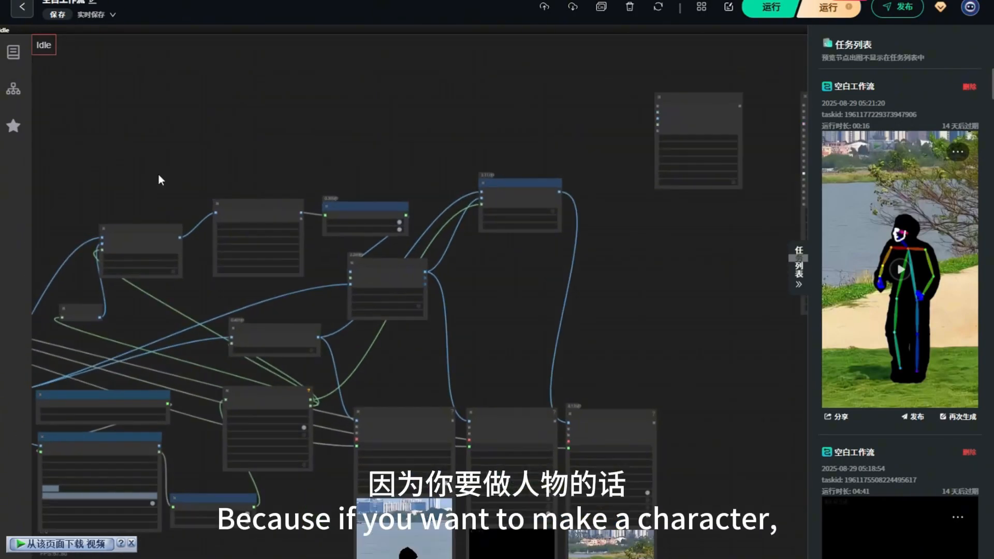
pyautogui.scroll(5, 234, 198)
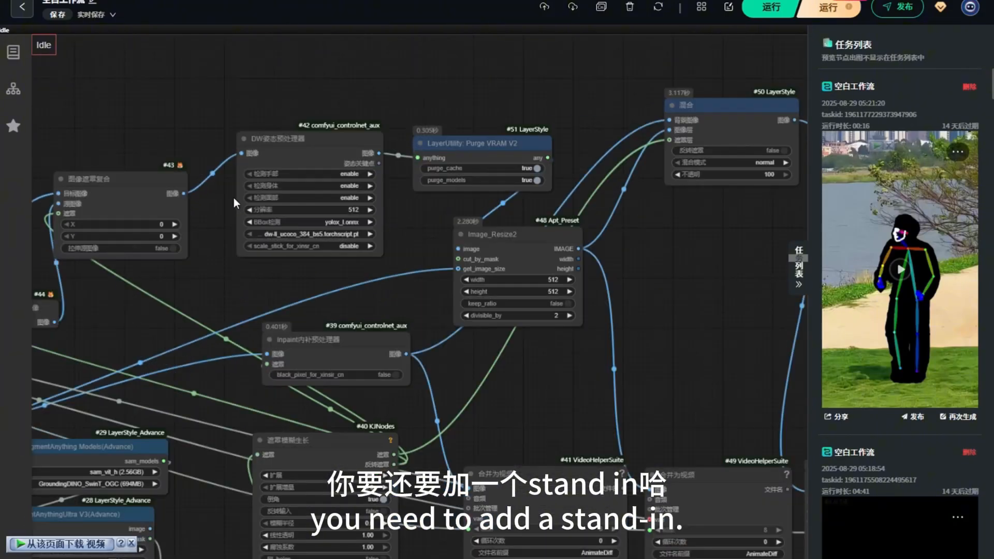
pyautogui.moveTo(213, 213); pyautogui.dragTo(227, 191)
pyautogui.scroll(-2, 227, 192)
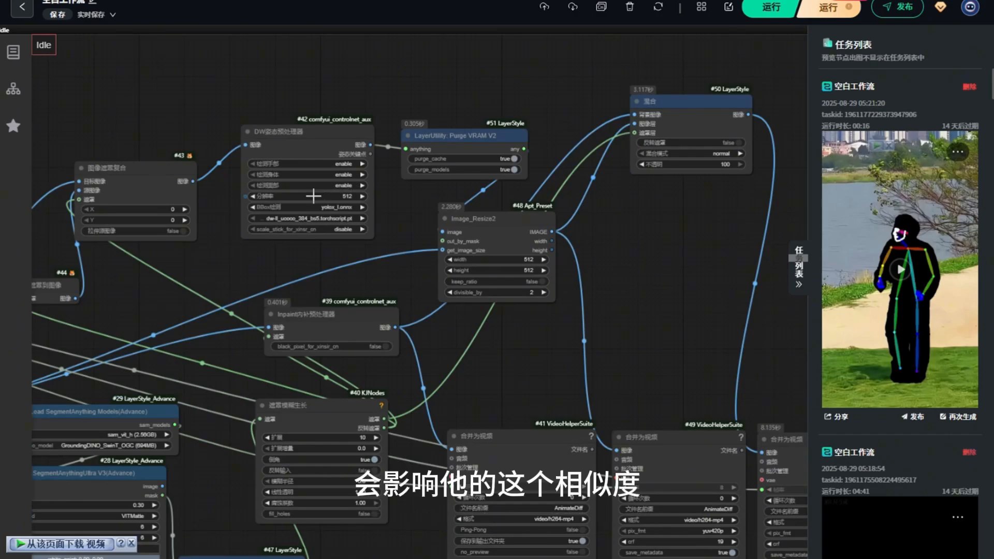
pyautogui.scroll(2, 360, 181)
pyautogui.scroll(-3, 311, 199)
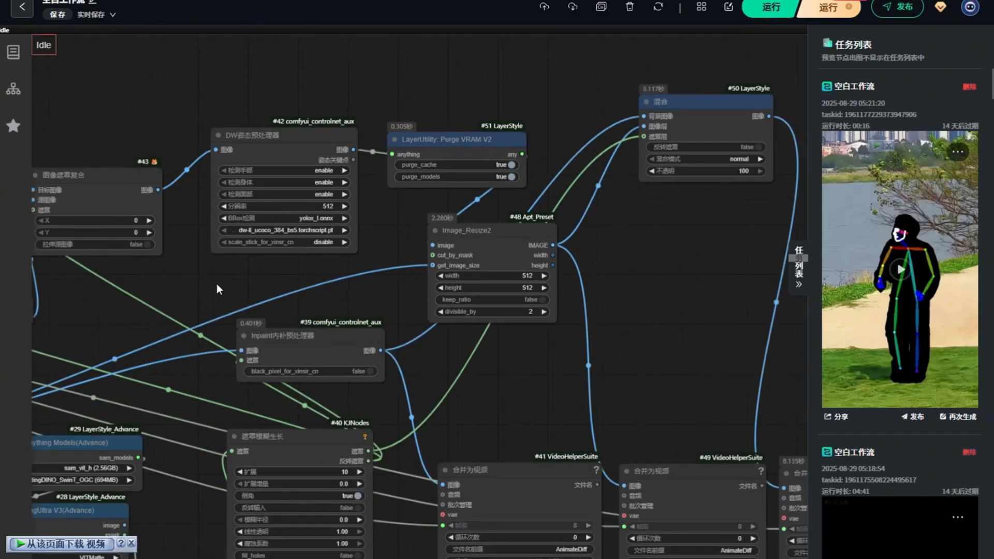
pyautogui.scroll(-4, 179, 116)
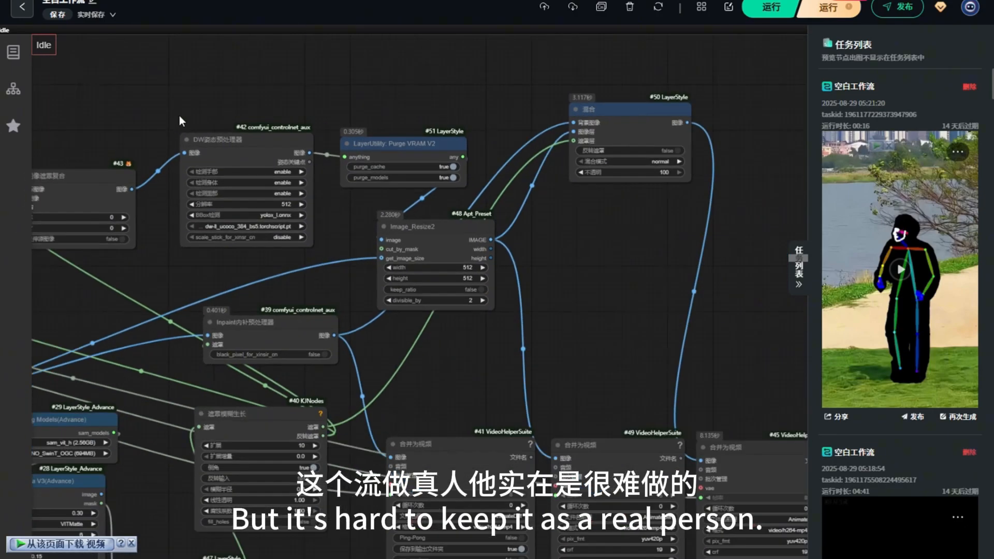
pyautogui.scroll(3, 352, 135)
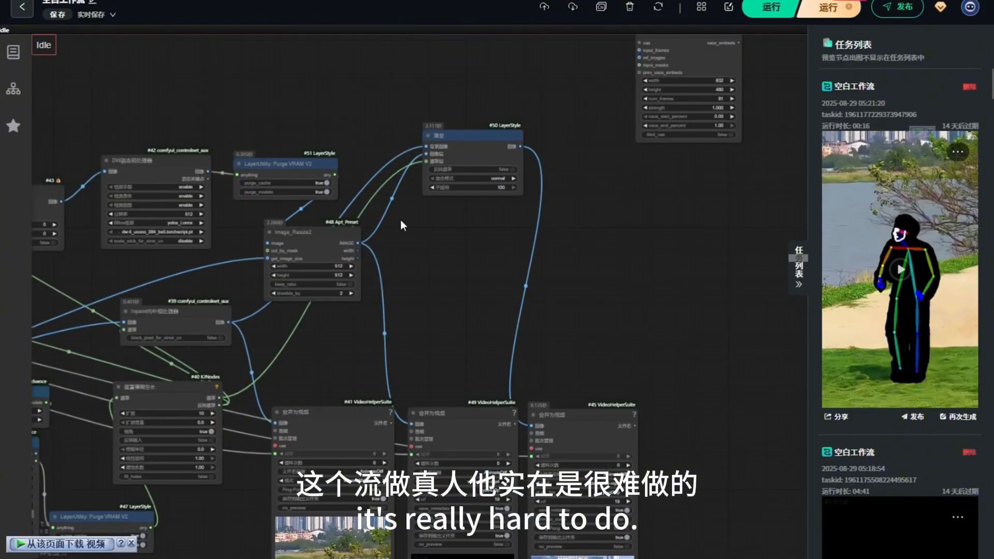
pyautogui.scroll(-4, 495, 246)
pyautogui.scroll(2, 409, 393)
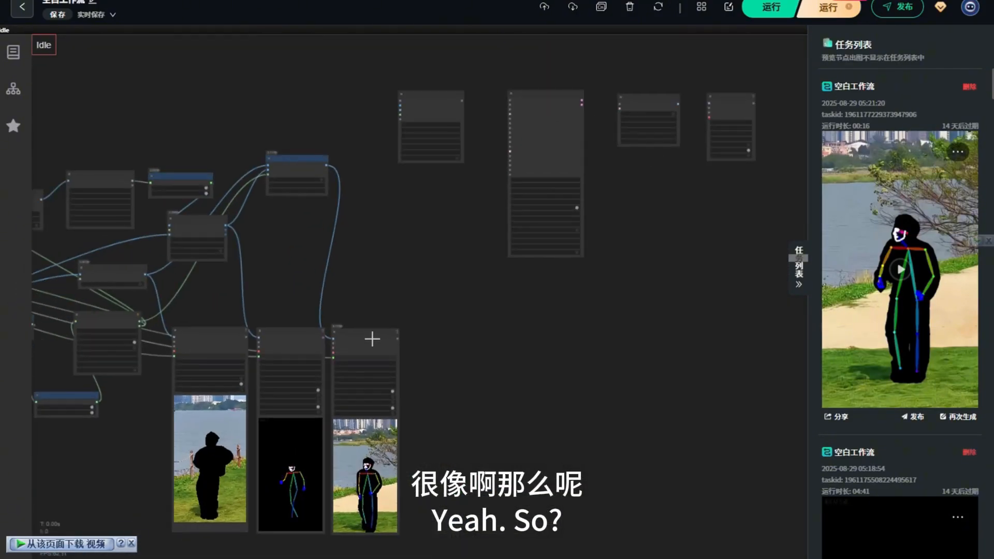
# - Nudge the #45 合并为视频 preview node aside and move WanVideo VACE Encode closer to the WanVideo Sampler
pyautogui.moveTo(372, 339)
pyautogui.mouseDown()
pyautogui.moveTo(430, 174)
pyautogui.moveTo(422, 169)
pyautogui.moveTo(386, 336)
pyautogui.moveTo(377, 330)
pyautogui.mouseUp()
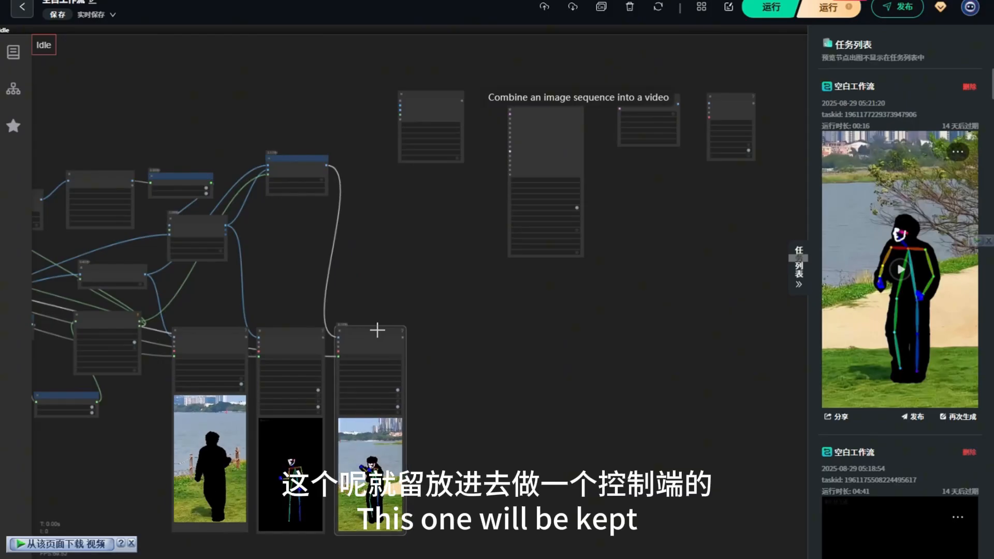
pyautogui.scroll(8, 382, 148)
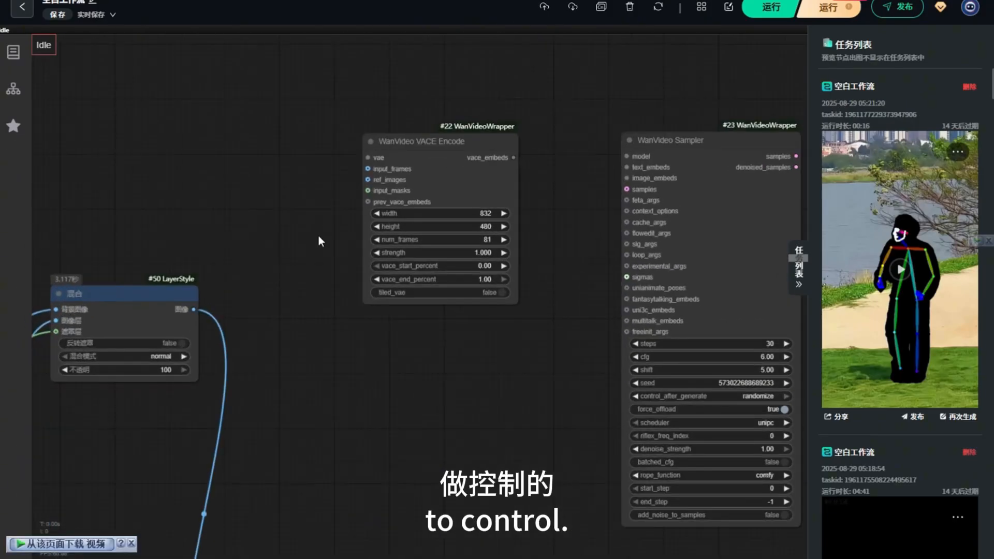
pyautogui.moveTo(415, 147); pyautogui.dragTo(473, 146)
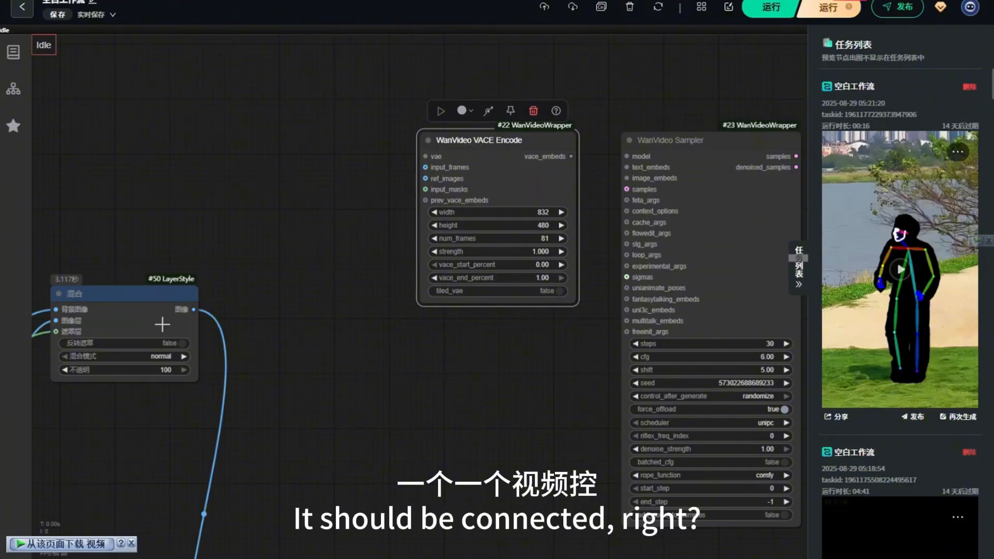
pyautogui.scroll(-3, 331, 186)
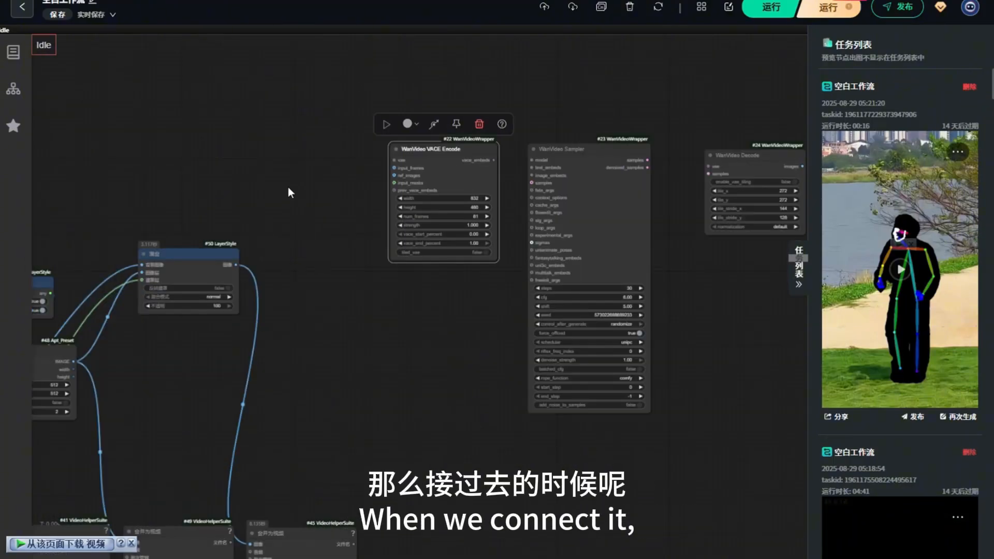
pyautogui.scroll(3, 336, 193)
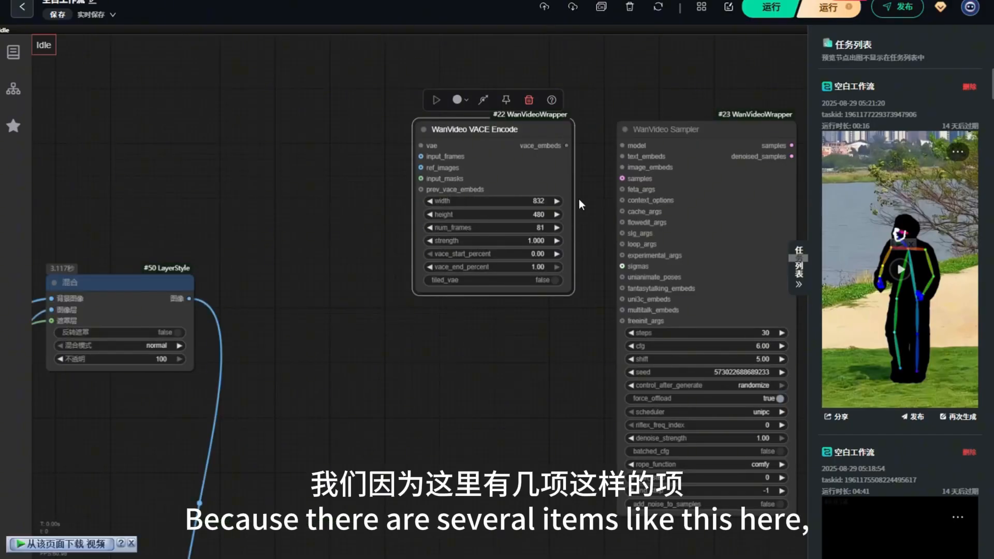
# - Add a KJNodes 获取图像尺寸数量 node and link the 混合 图像 output through it to WanVideo VACE Encode's input_frames
pyautogui.doubleClick(261, 213)
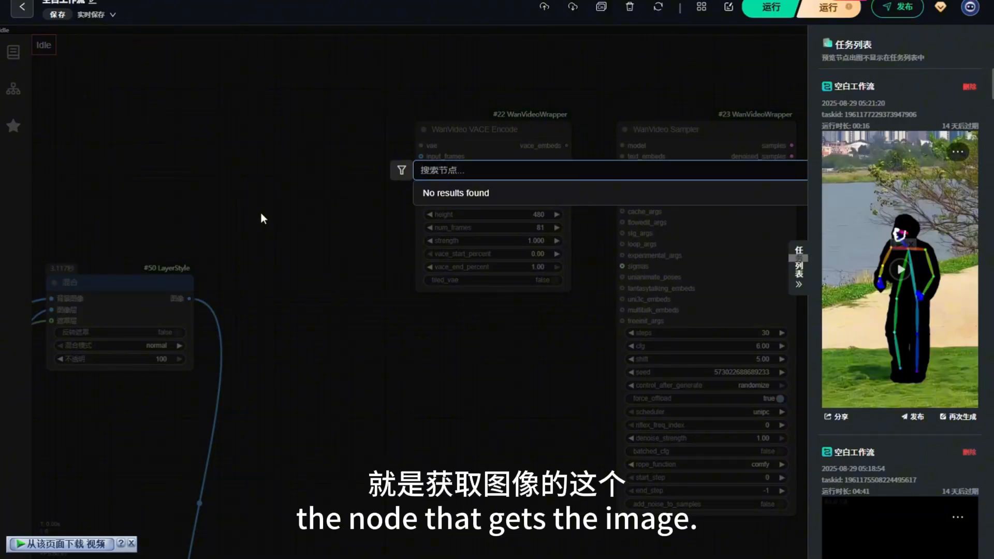
pyautogui.write('获取图像')
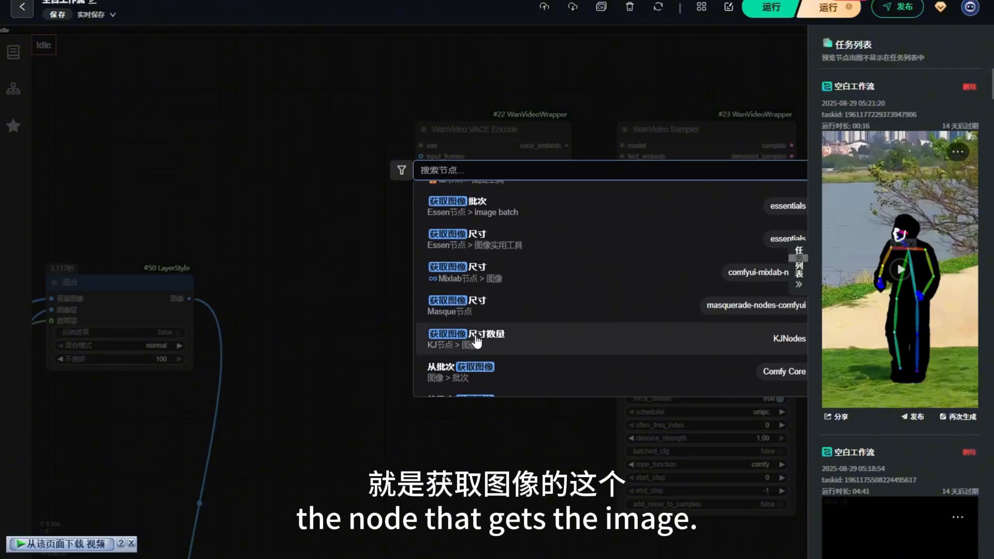
pyautogui.click(477, 342)
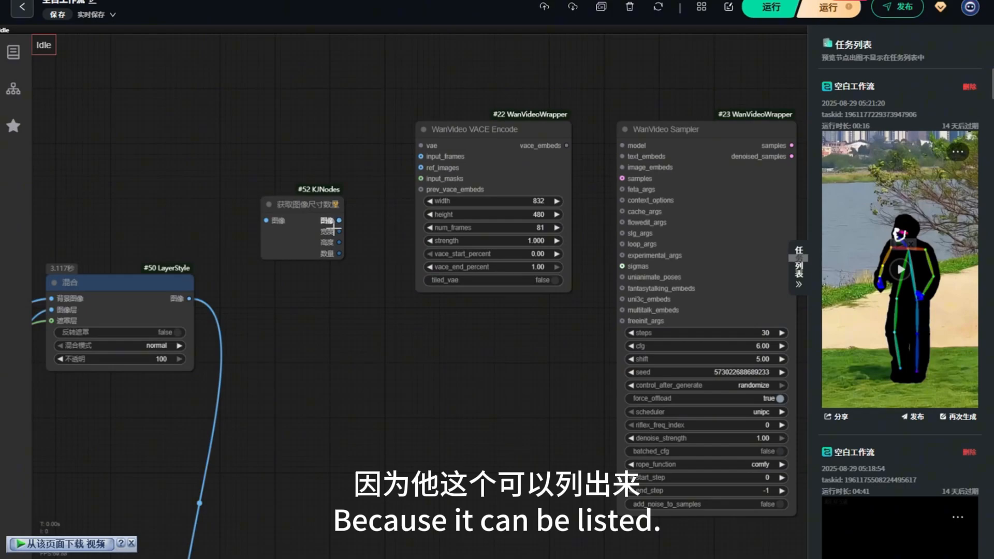
pyautogui.moveTo(189, 298); pyautogui.dragTo(266, 221)
pyautogui.moveTo(339, 220); pyautogui.dragTo(383, 182)
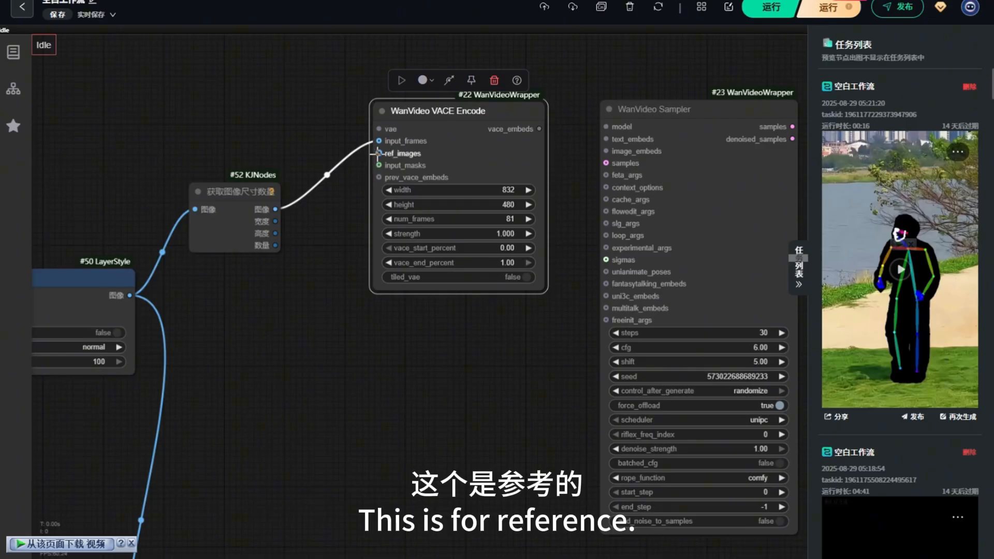
# - Connect the 获取图像尺寸数量 node's 宽度, 高度 and 数量 outputs to WanVideo VACE Encode's width, height and num_frames
pyautogui.click(328, 253)
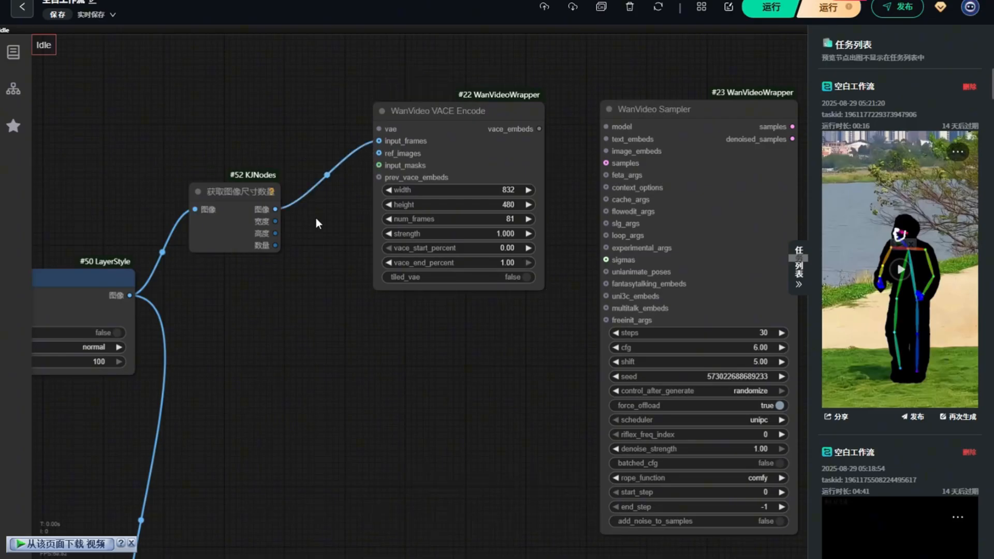
pyautogui.moveTo(275, 221); pyautogui.dragTo(378, 205)
pyautogui.moveTo(275, 245); pyautogui.dragTo(379, 219)
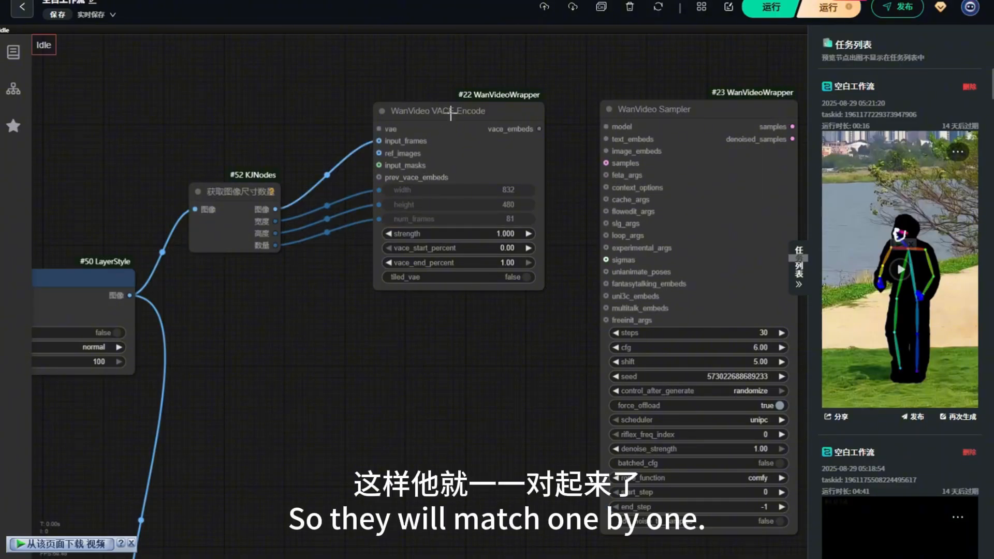
pyautogui.moveTo(451, 113); pyautogui.dragTo(450, 116)
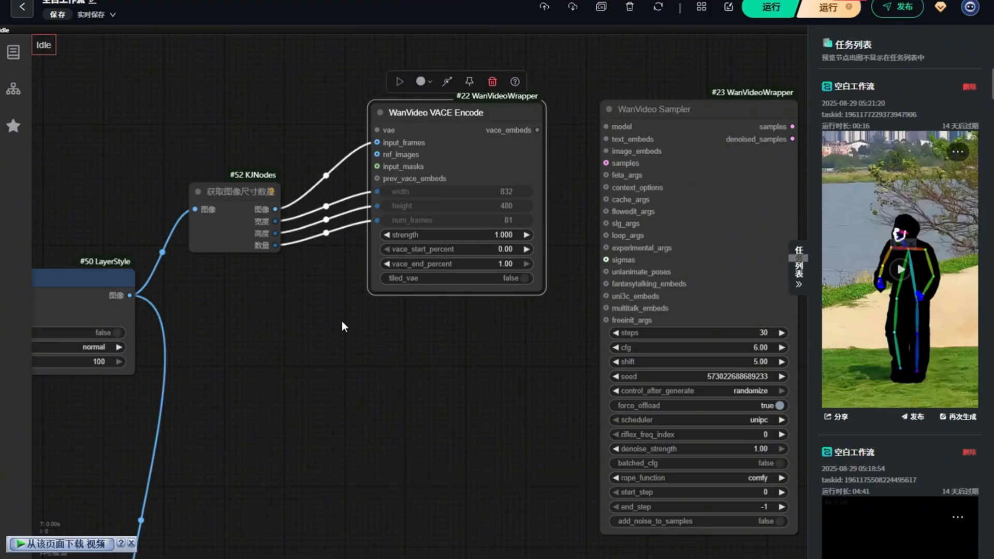
pyautogui.scroll(-6, 560, 181)
pyautogui.scroll(4, 453, 147)
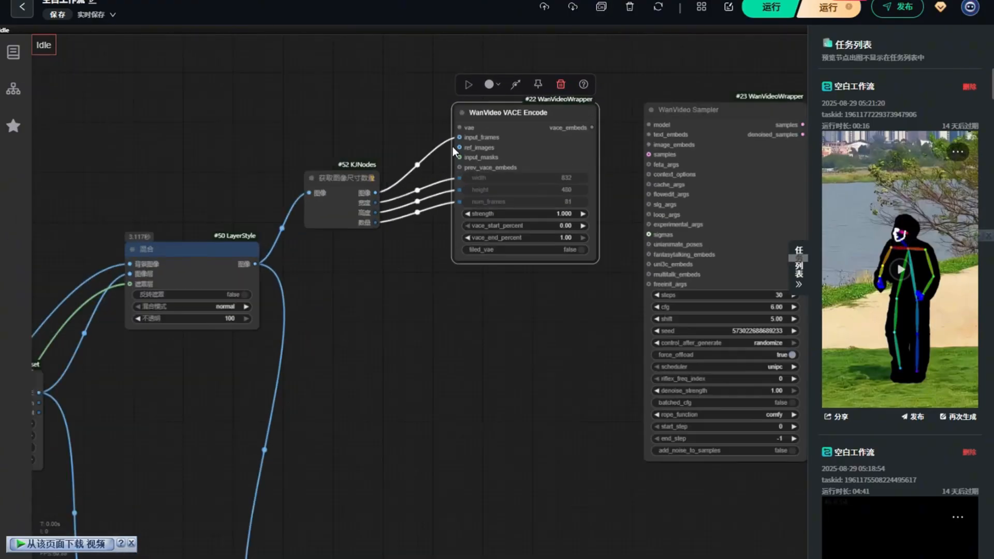
# - Move the 加载图像 node with the alien reference image closer to the WanVideo VACE Encode node
pyautogui.scroll(-5, 284, 98)
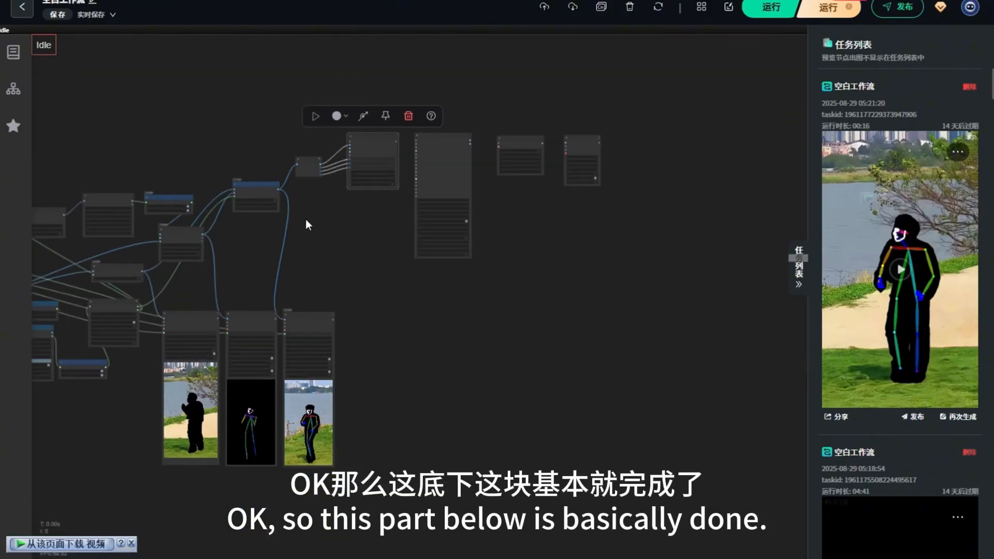
pyautogui.scroll(-3, 358, 236)
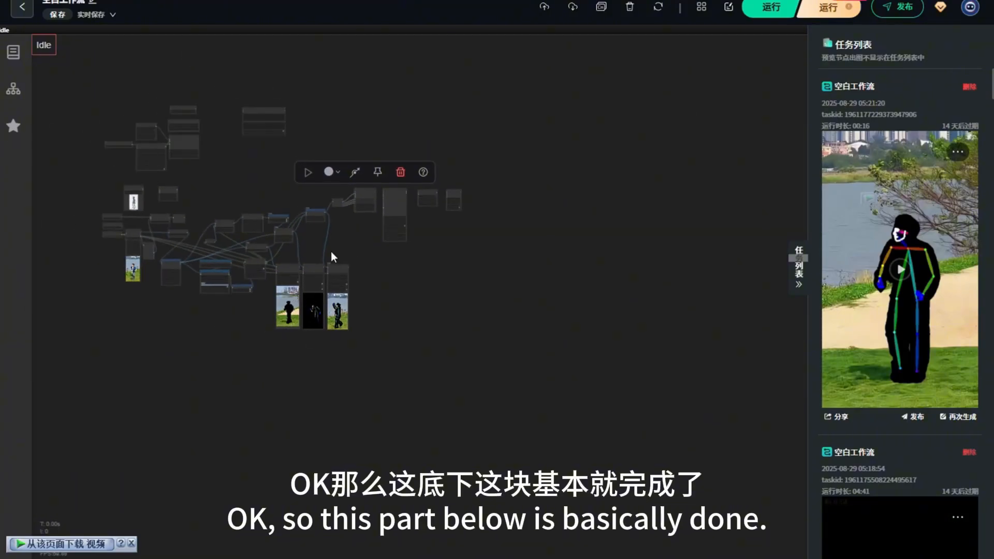
pyautogui.scroll(6, 337, 188)
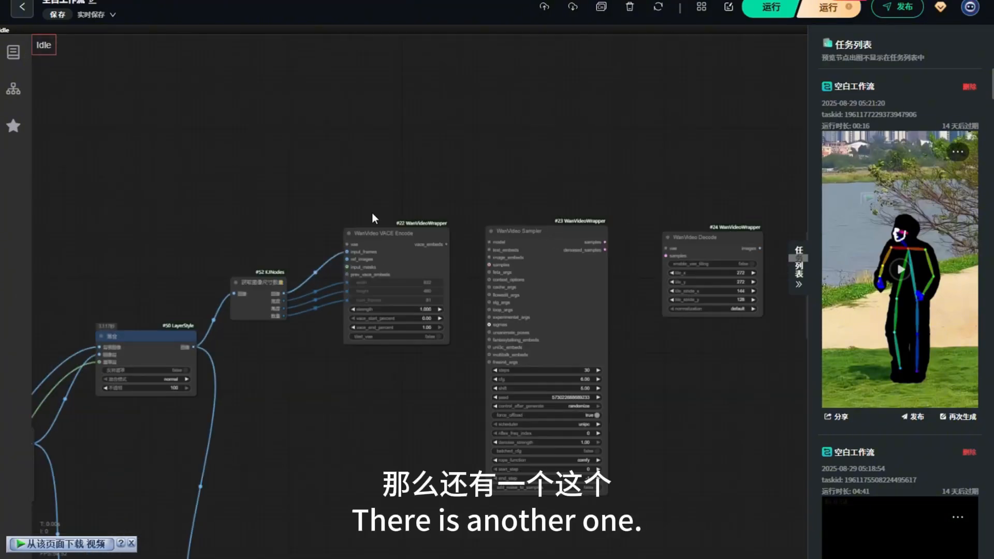
pyautogui.scroll(-5, 446, 194)
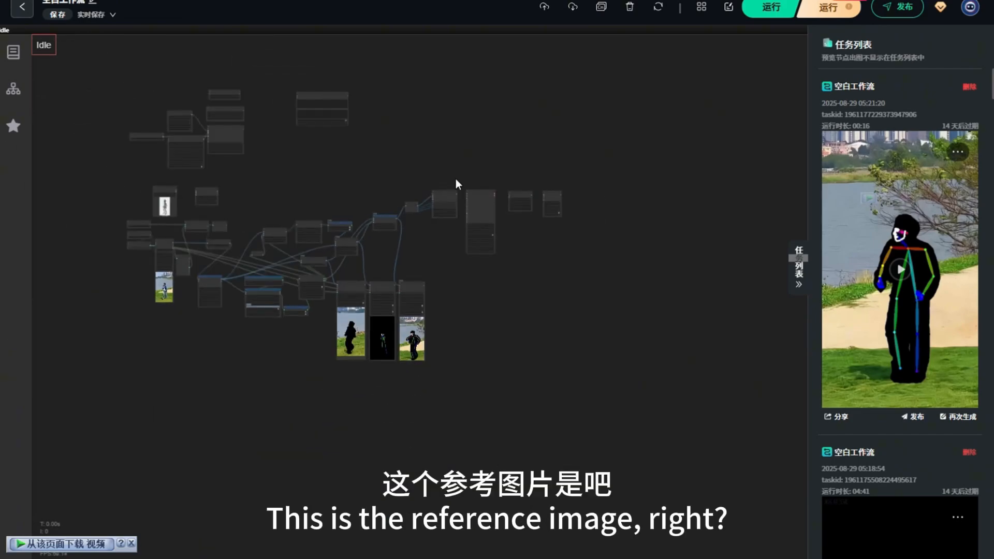
pyautogui.moveTo(165, 190); pyautogui.dragTo(354, 166)
pyautogui.scroll(2, 395, 166)
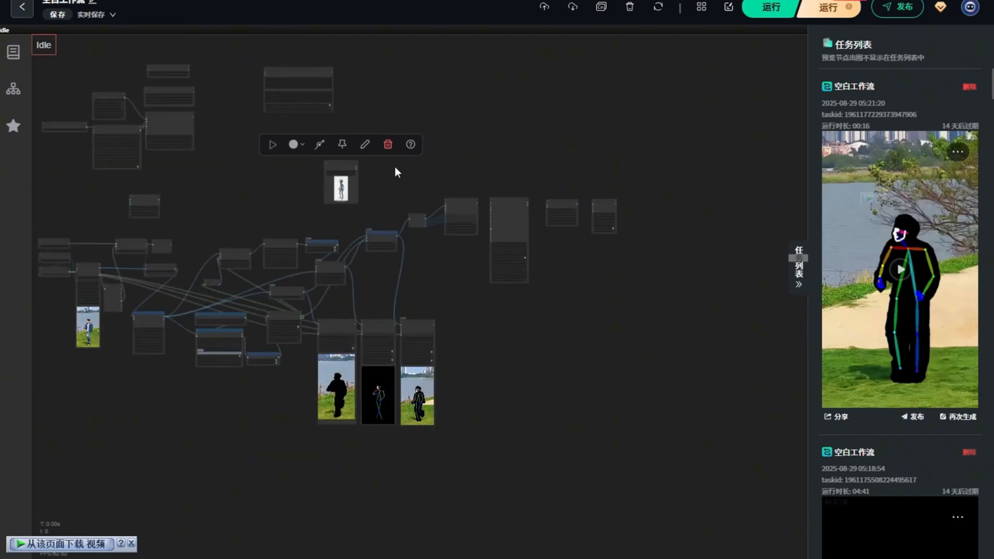
pyautogui.scroll(5, 400, 179)
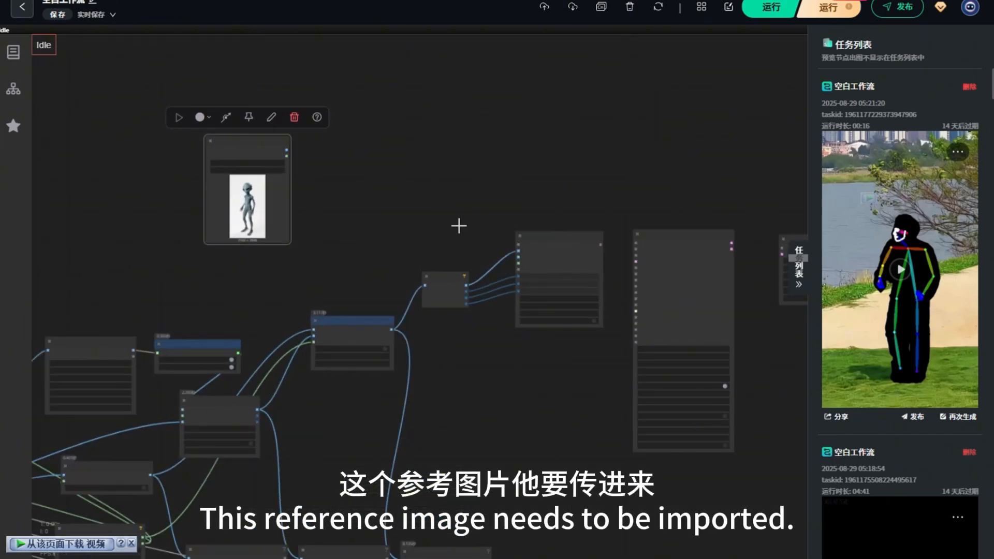
pyautogui.scroll(4, 243, 165)
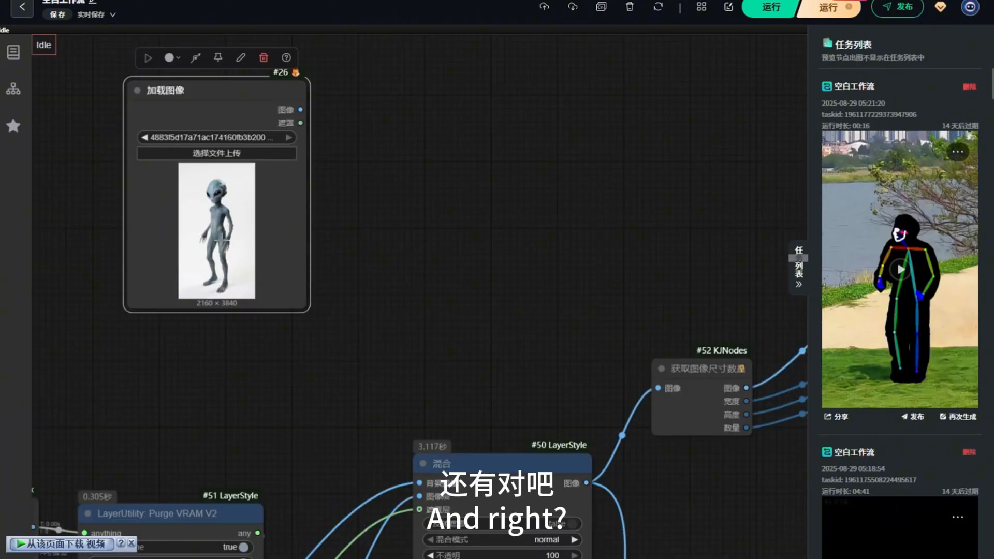
# - Place the #32 Image_Resize2 node beside the 加载图像 node and try to link the 图像 output to it
pyautogui.scroll(-10, 378, 173)
pyautogui.scroll(-1, 118, 188)
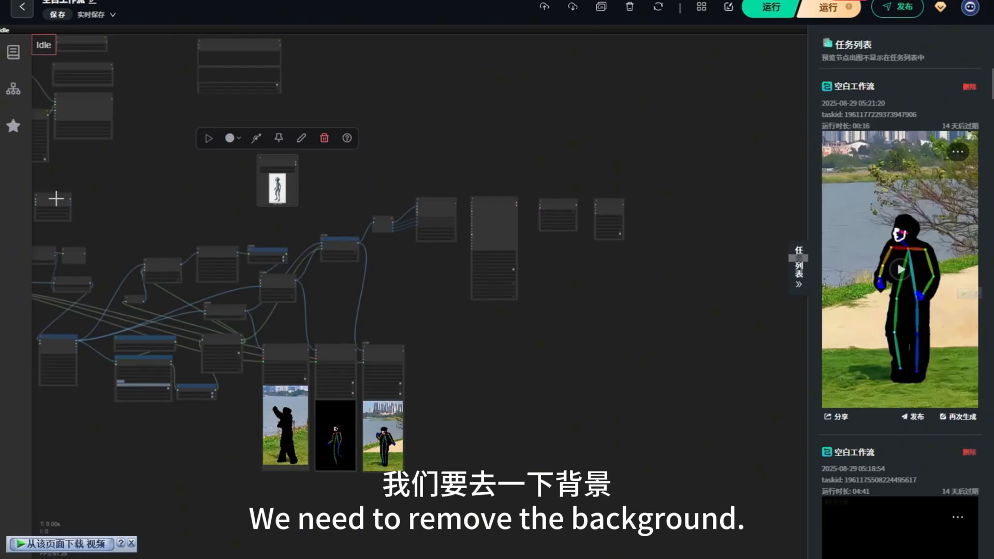
pyautogui.moveTo(55, 199); pyautogui.dragTo(341, 171)
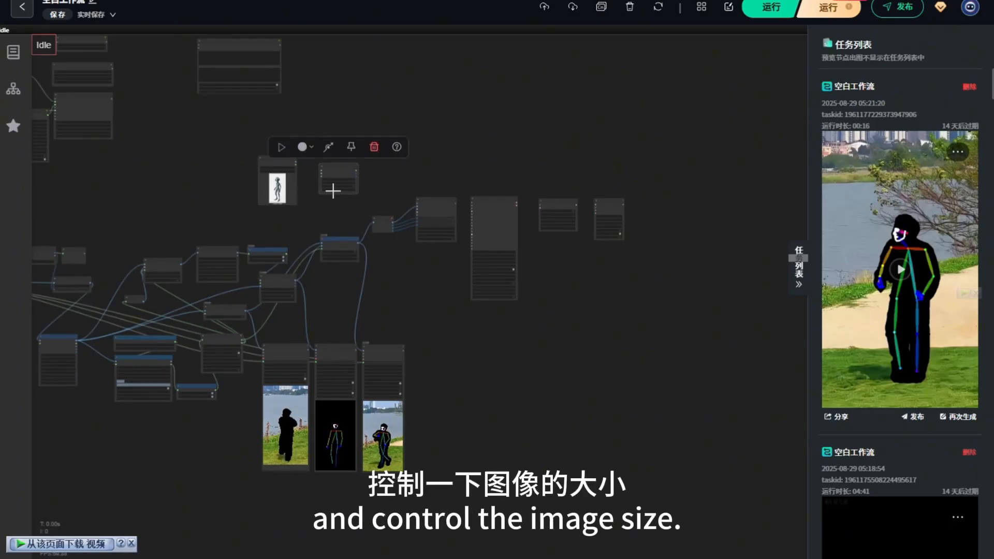
pyautogui.scroll(10, 336, 183)
pyautogui.moveTo(205, 87); pyautogui.dragTo(272, 107)
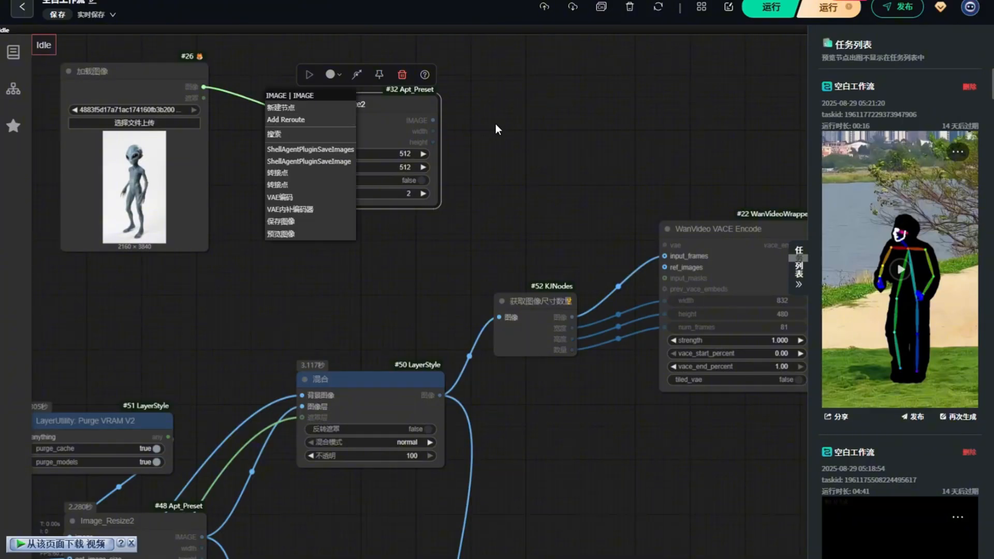
# - Link the #31 LayerStyle 缩放_V2 node's 图像 output to #32 Image_Resize2's get_image_size and return the resize node beside the reference image
pyautogui.scroll(-6, 498, 114)
pyautogui.scroll(-4, 501, 107)
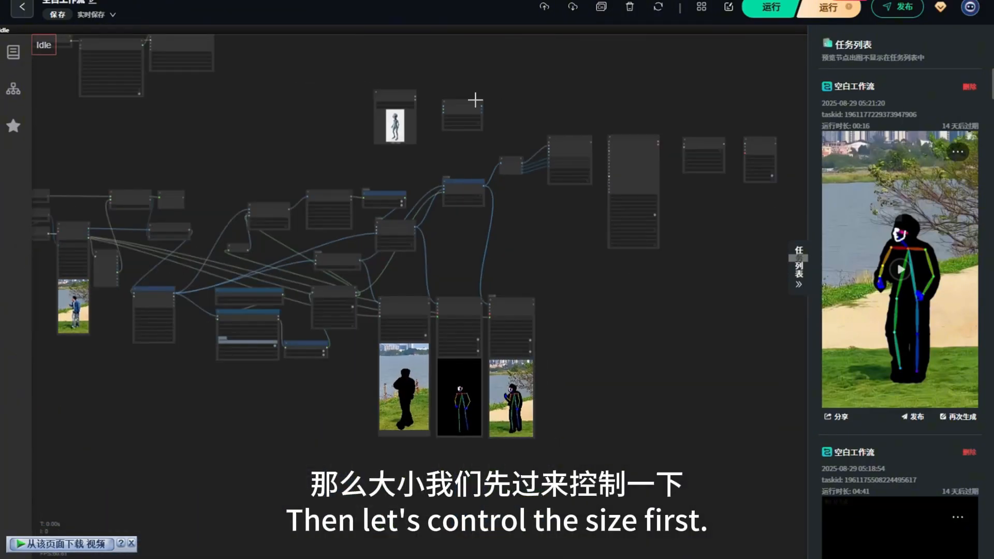
pyautogui.click(239, 249)
pyautogui.scroll(8, 240, 249)
pyautogui.scroll(5, 191, 256)
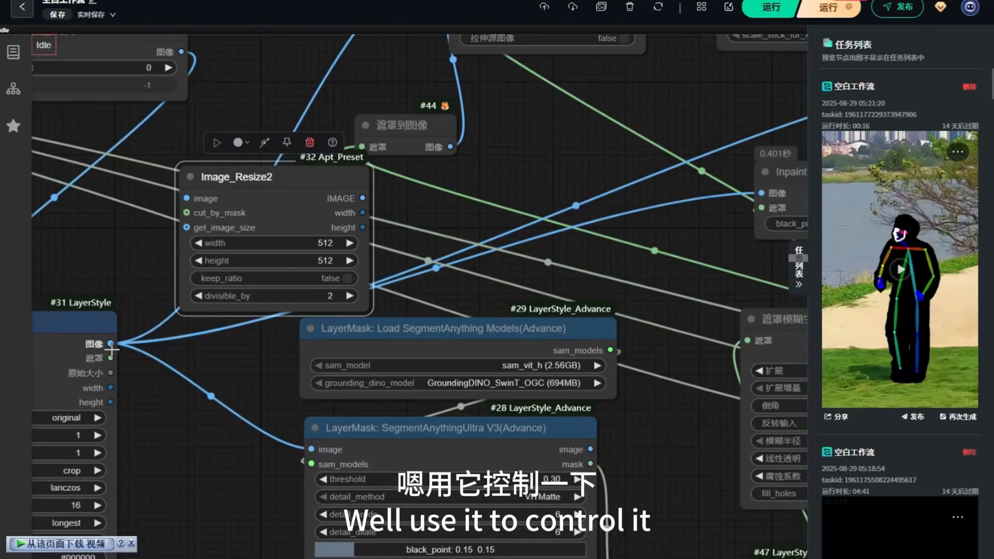
pyautogui.scroll(-5, 332, 165)
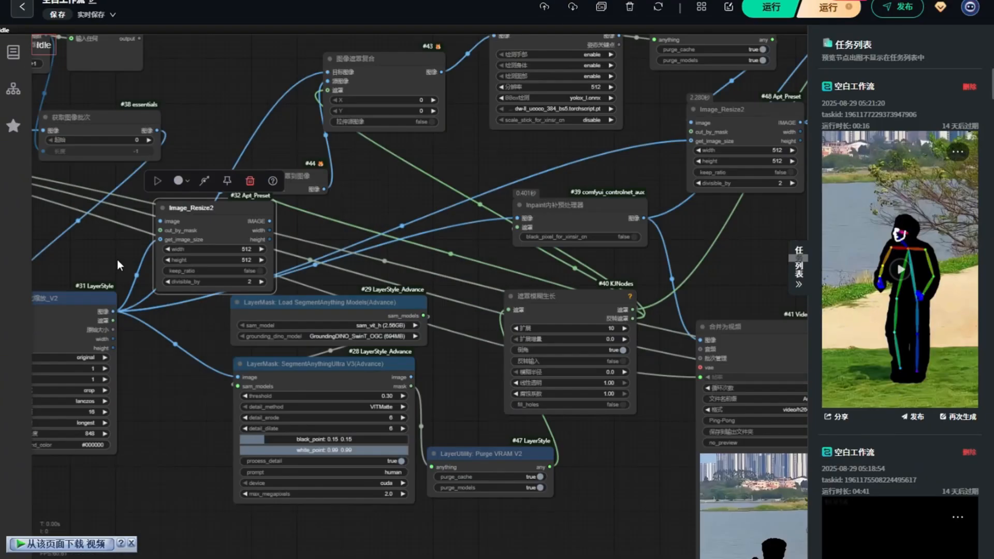
pyautogui.moveTo(332, 165); pyautogui.dragTo(487, 57)
pyautogui.scroll(-7, 295, 235)
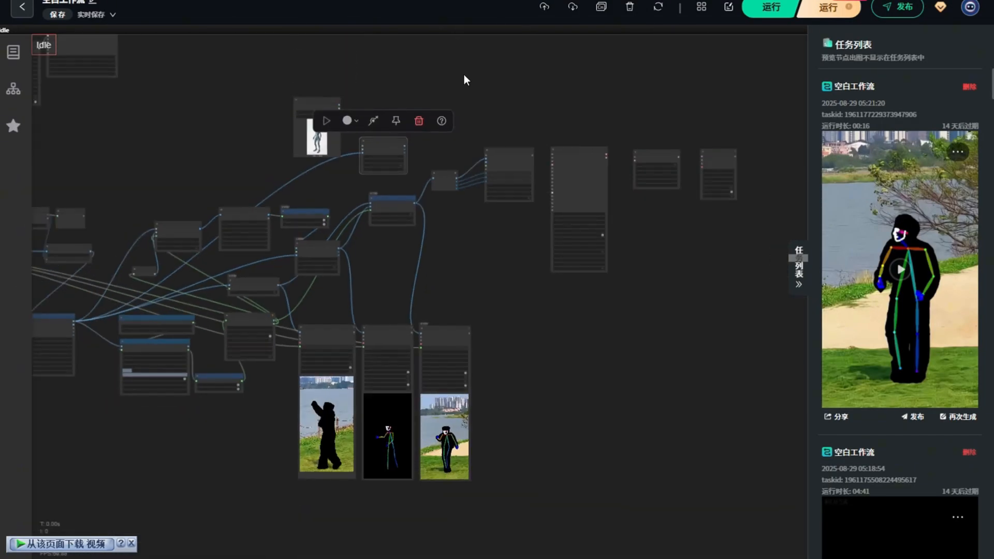
# - Connect the 加载图像 node's 图像 output to the image input of the #32 Image_Resize2 node
pyautogui.scroll(8, 419, 78)
pyautogui.moveTo(337, 227); pyautogui.dragTo(326, 141)
pyautogui.moveTo(251, 135); pyautogui.dragTo(290, 137)
pyautogui.scroll(5, 404, 130)
# - Add an Inspyrenet Rembg node and link #32 Image_Resize2's IMAGE output to its image input
pyautogui.doubleClick(466, 193)
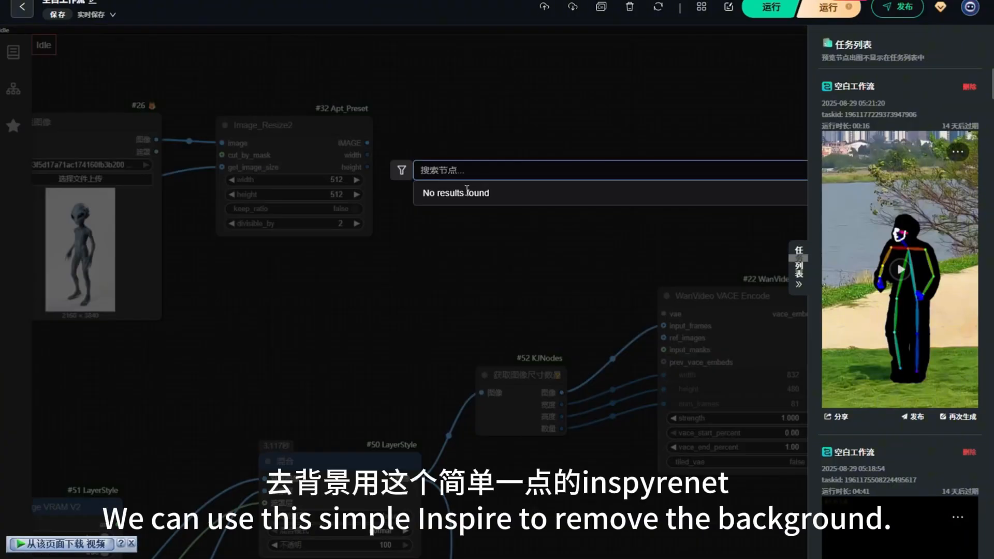
pyautogui.write('in')
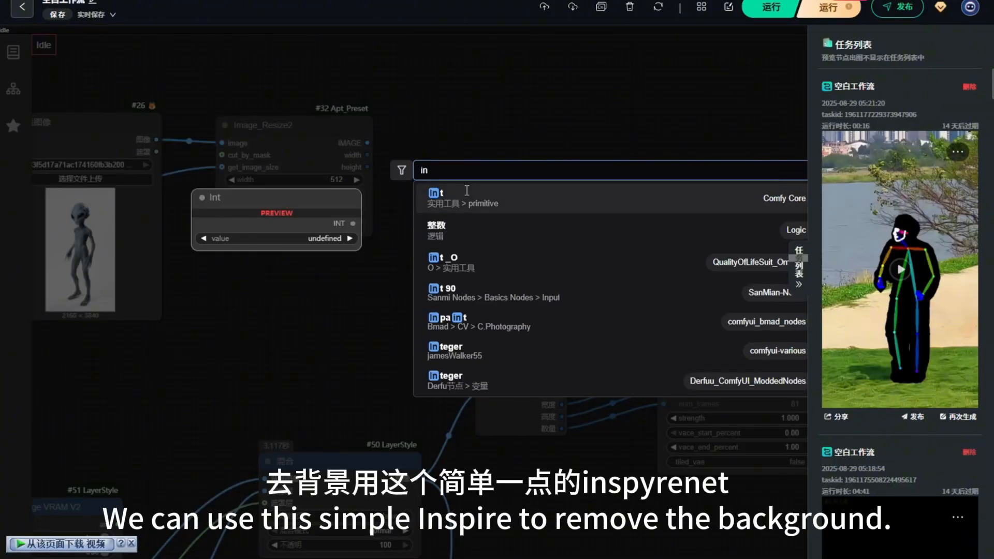
pyautogui.write('sp')
pyautogui.click(466, 192)
pyautogui.scroll(-5, 284, 195)
pyautogui.moveTo(345, 161); pyautogui.dragTo(374, 163)
pyautogui.scroll(5, 745, 147)
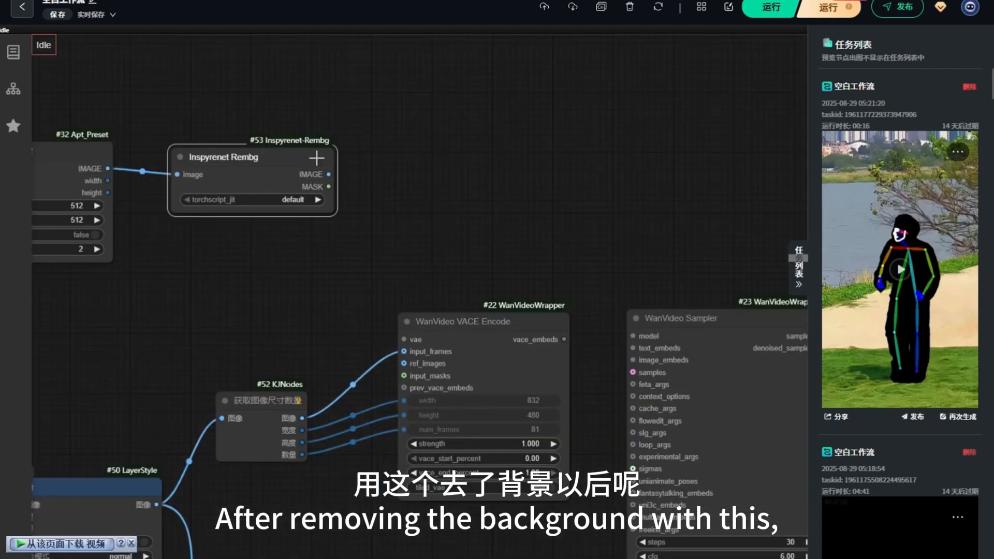
# - Add a LayerStyle 移除Alpha node and feed its RGBA图像 and mask inputs from Inspyrenet Rembg's IMAGE and MASK outputs
pyautogui.doubleClick(390, 172)
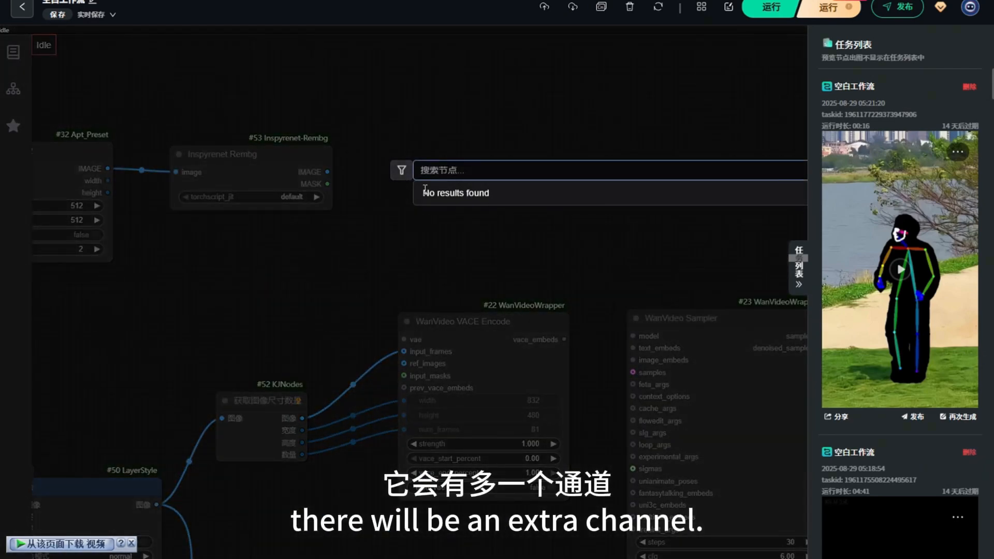
pyautogui.write('移除')
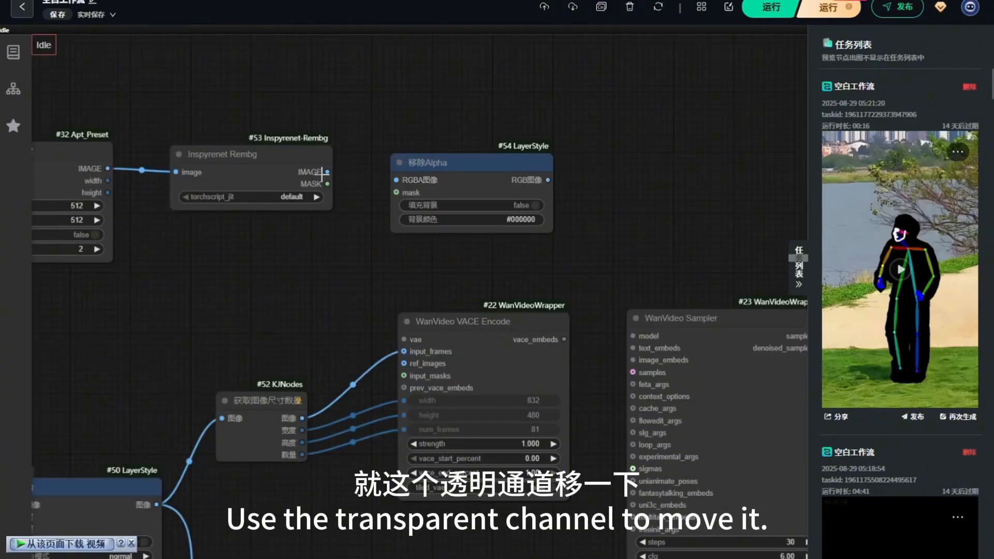
pyautogui.moveTo(326, 172); pyautogui.dragTo(396, 192)
pyautogui.moveTo(430, 163); pyautogui.dragTo(415, 157)
# - Enable 填充背景 on the 移除Alpha node and set its 背景颜色 to #ffffff
pyautogui.click(514, 198)
pyautogui.click(512, 211)
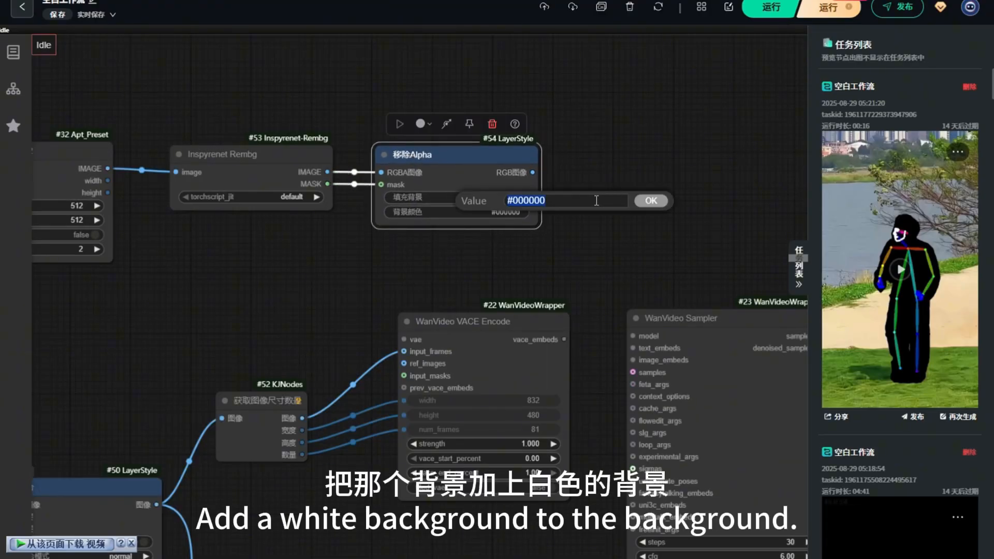
pyautogui.click(549, 202)
pyautogui.write('fff')
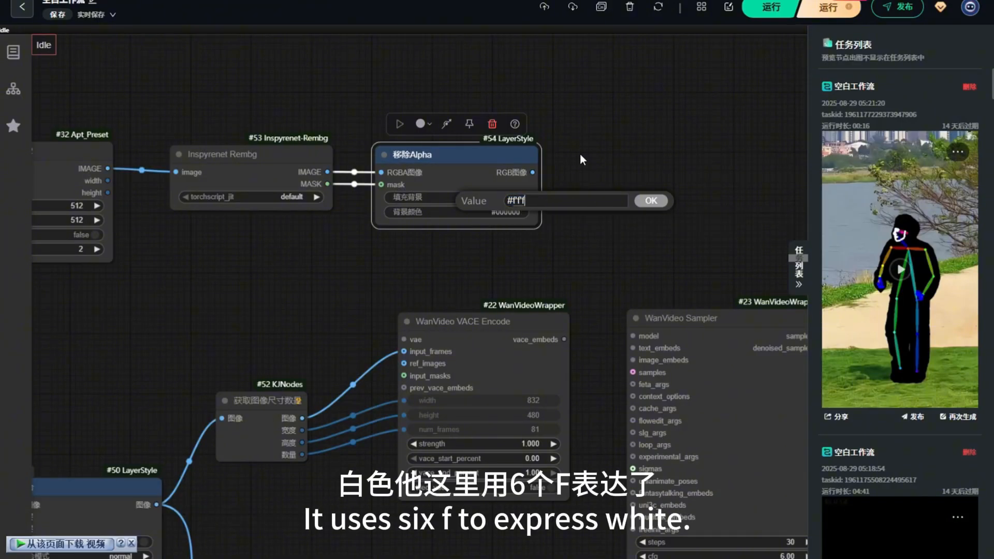
pyautogui.write('fff')
pyautogui.press('Return')
# - Connect the 移除Alpha node's RGB图像 output to WanVideo VACE Encode's ref_images input
pyautogui.scroll(-1, 591, 184)
pyautogui.scroll(-3, 596, 197)
pyautogui.scroll(5, 500, 217)
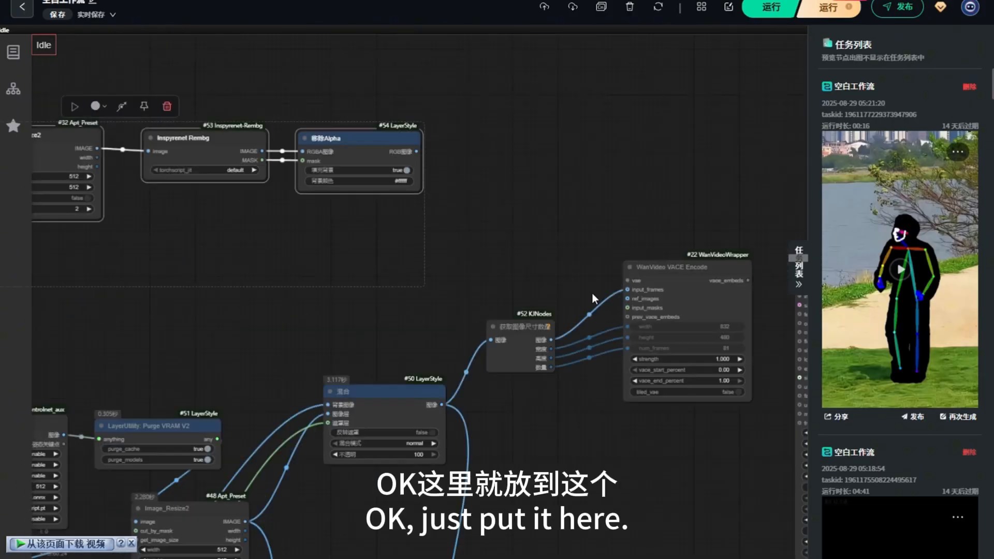
pyautogui.moveTo(330, 87); pyautogui.dragTo(640, 302)
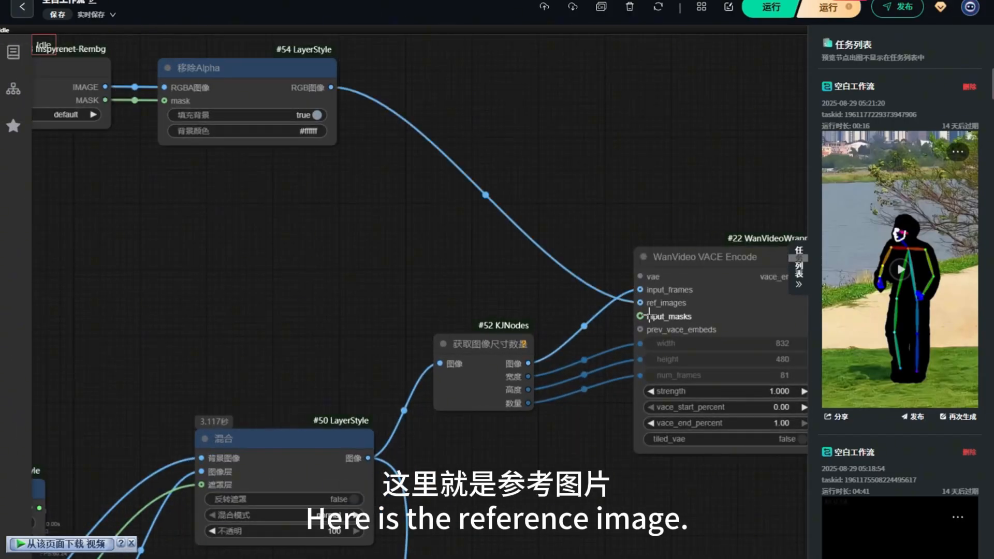
# - Move the four reference-image nodes, from 加载图像 to 移除Alpha, together above the video loading nodes
pyautogui.scroll(-5, 386, 207)
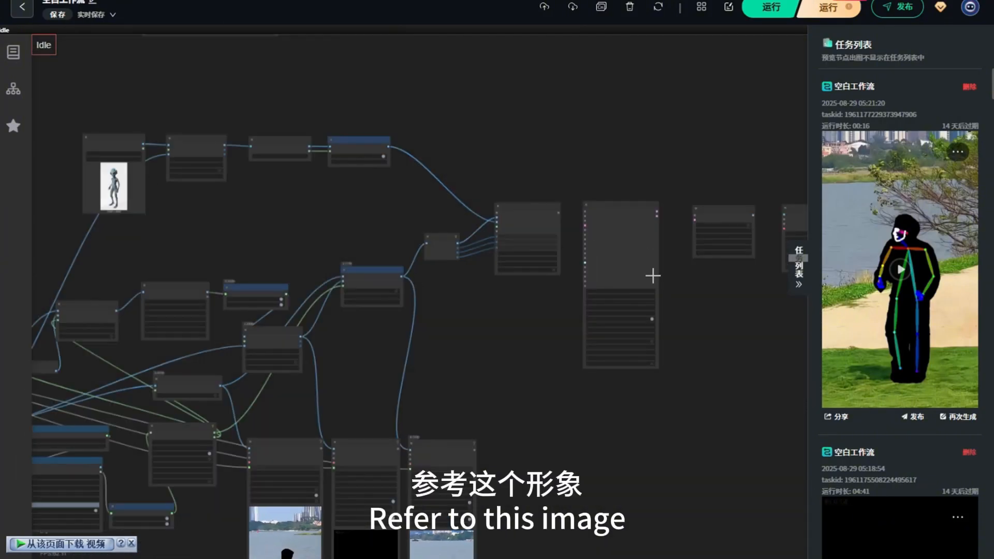
pyautogui.scroll(-2, 489, 154)
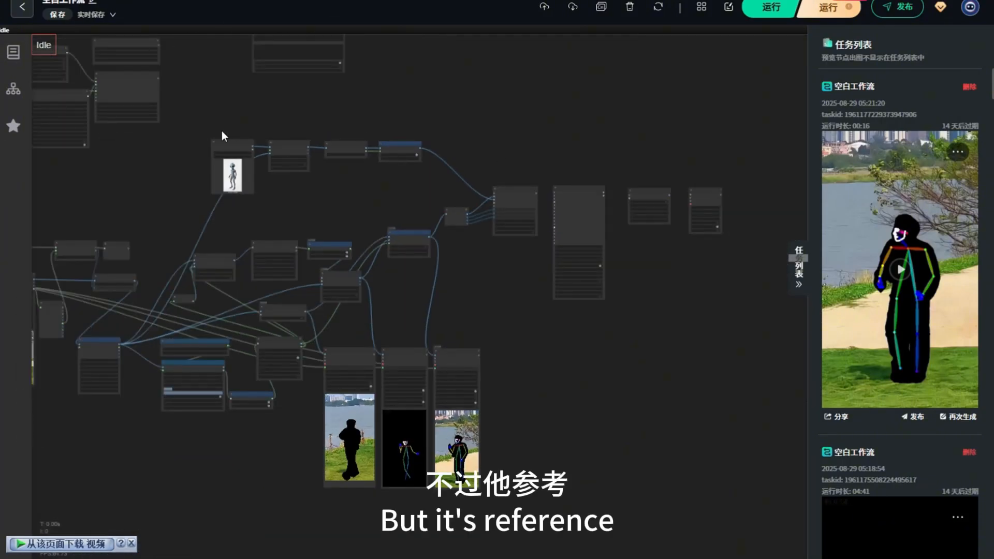
pyautogui.moveTo(207, 133); pyautogui.dragTo(414, 194)
pyautogui.scroll(-2, 506, 137)
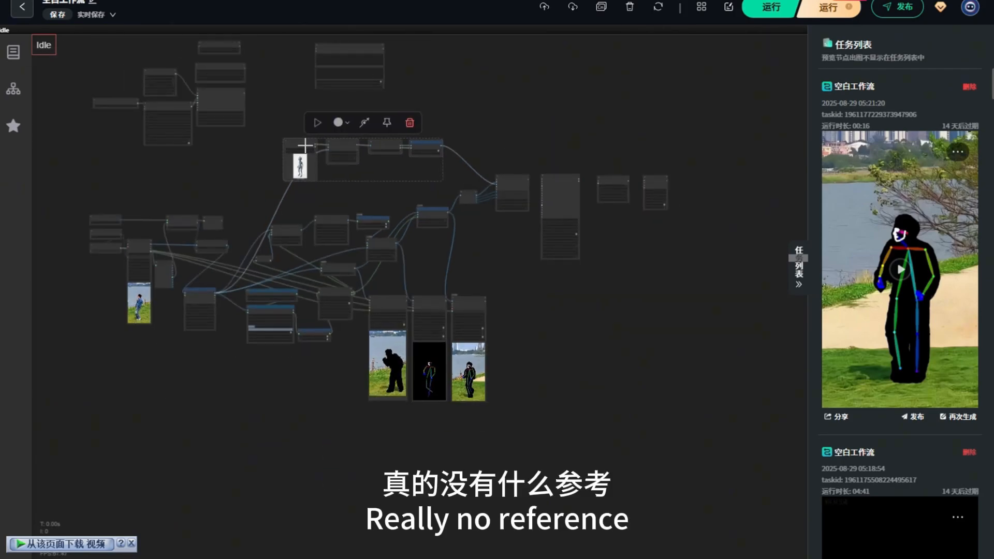
pyautogui.moveTo(305, 146); pyautogui.dragTo(109, 159)
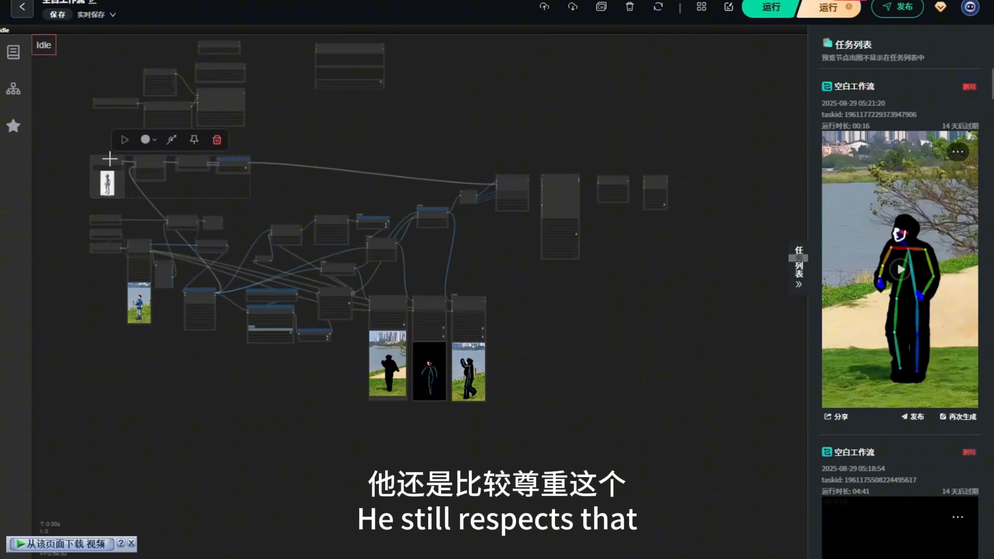
# - Link the #40 遮罩模糊生长 node's mask output to WanVideo VACE Encode's input_masks
pyautogui.scroll(5, 351, 231)
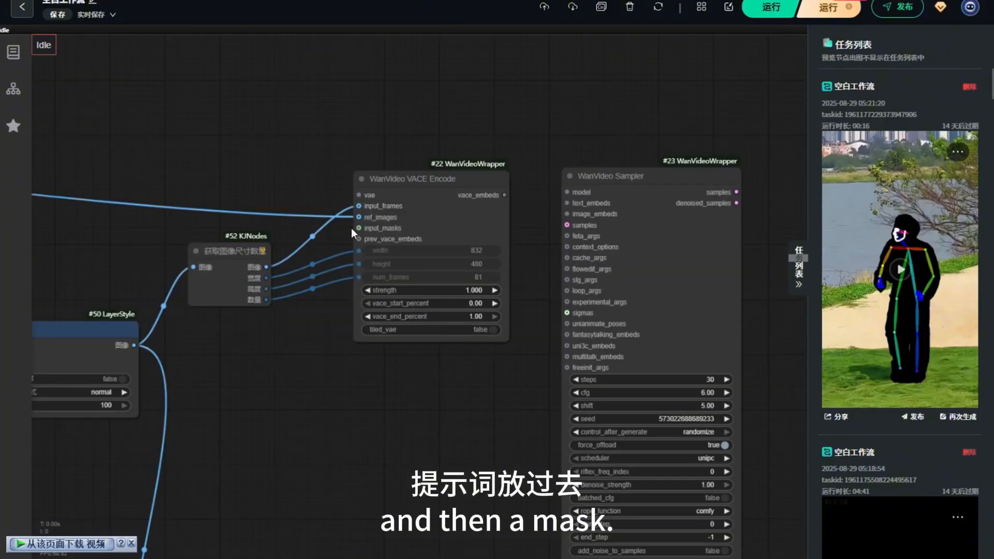
pyautogui.scroll(-9, 409, 108)
pyautogui.scroll(9, 192, 264)
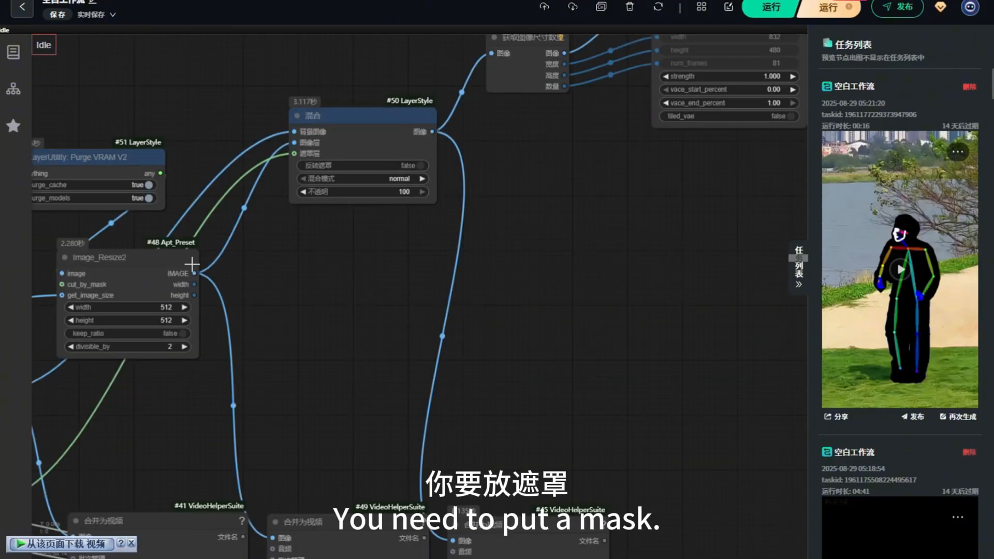
pyautogui.scroll(-6, 192, 264)
pyautogui.scroll(3, 125, 389)
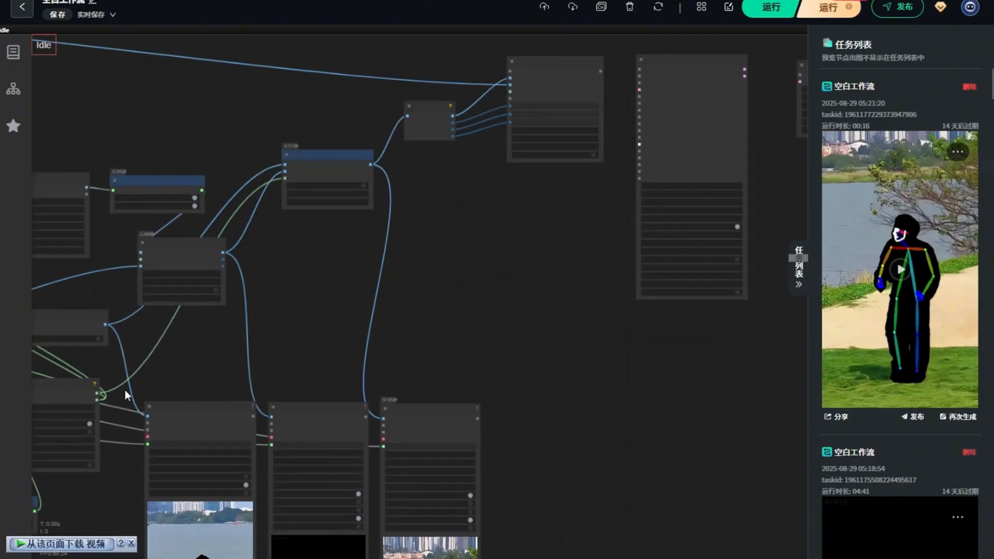
pyautogui.scroll(-2, 186, 350)
pyautogui.scroll(3, 120, 379)
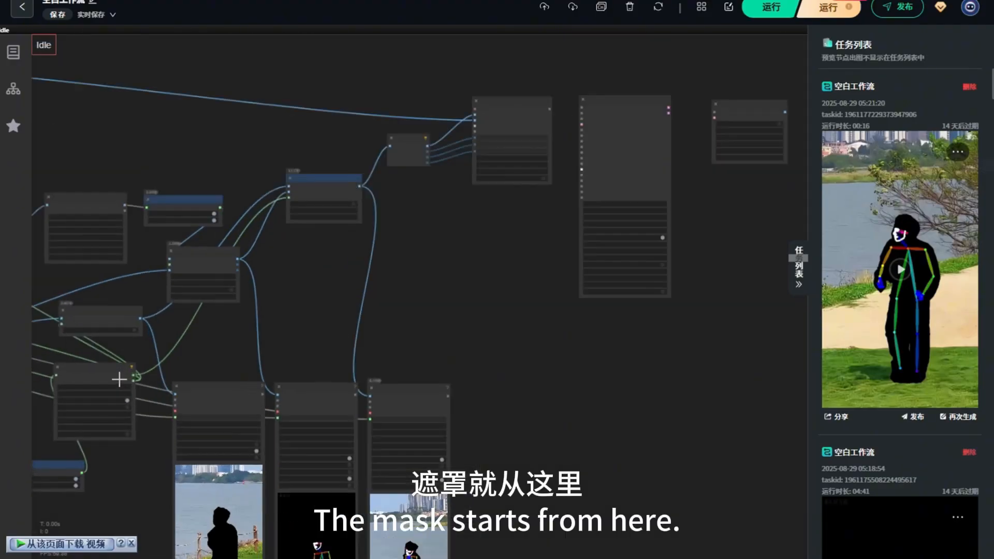
pyautogui.scroll(4, 119, 379)
pyautogui.scroll(-3, 133, 372)
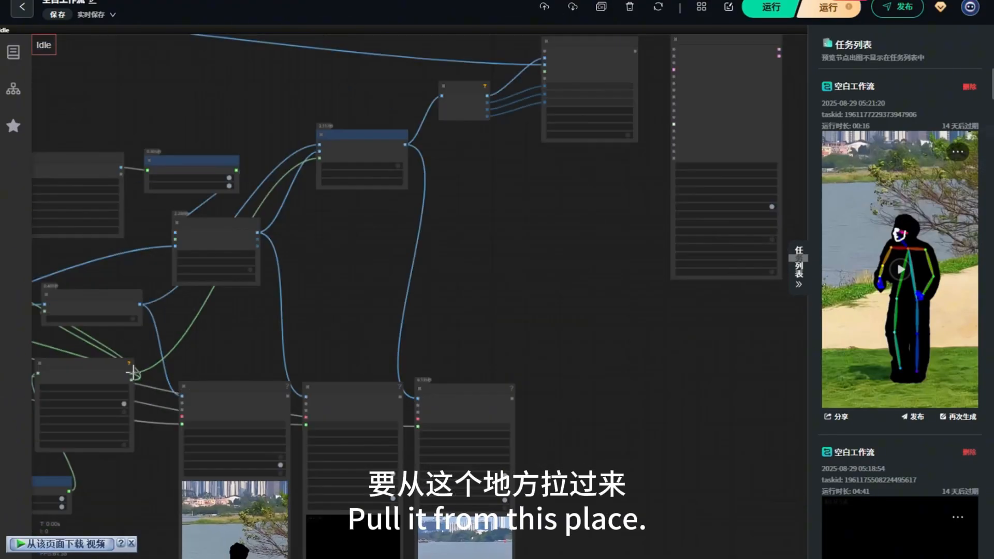
pyautogui.scroll(-2, 343, 229)
pyautogui.scroll(5, 343, 225)
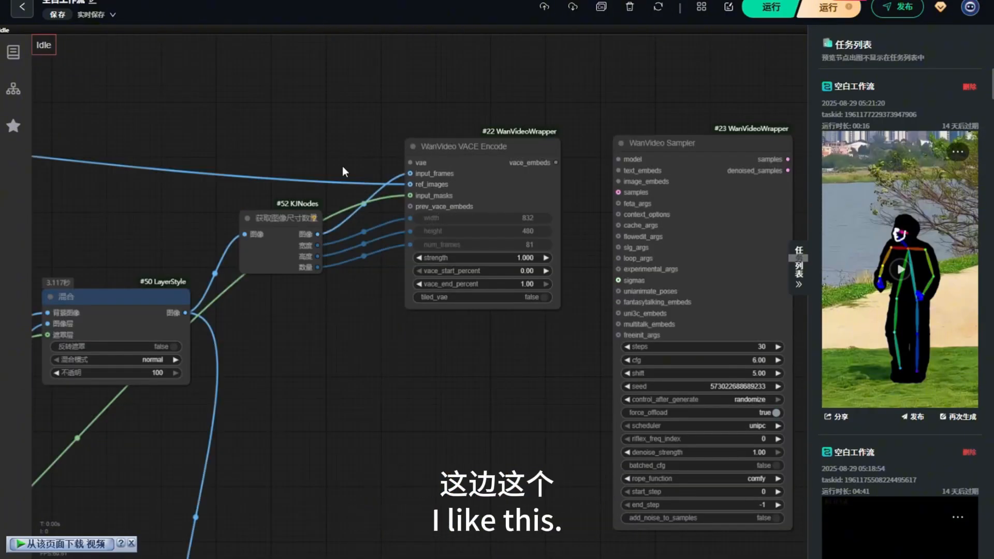
# - Connect the VAE loader's output to the vae inputs of WanVideo VACE Encode and WanVideo Decode
pyautogui.scroll(-10, 395, 236)
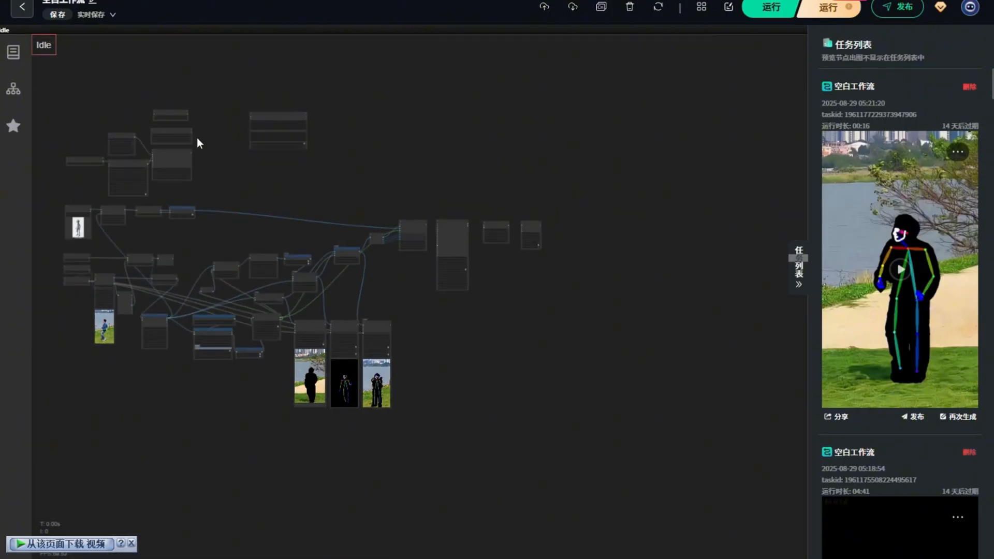
pyautogui.moveTo(176, 111); pyautogui.dragTo(368, 193)
pyautogui.scroll(6, 399, 222)
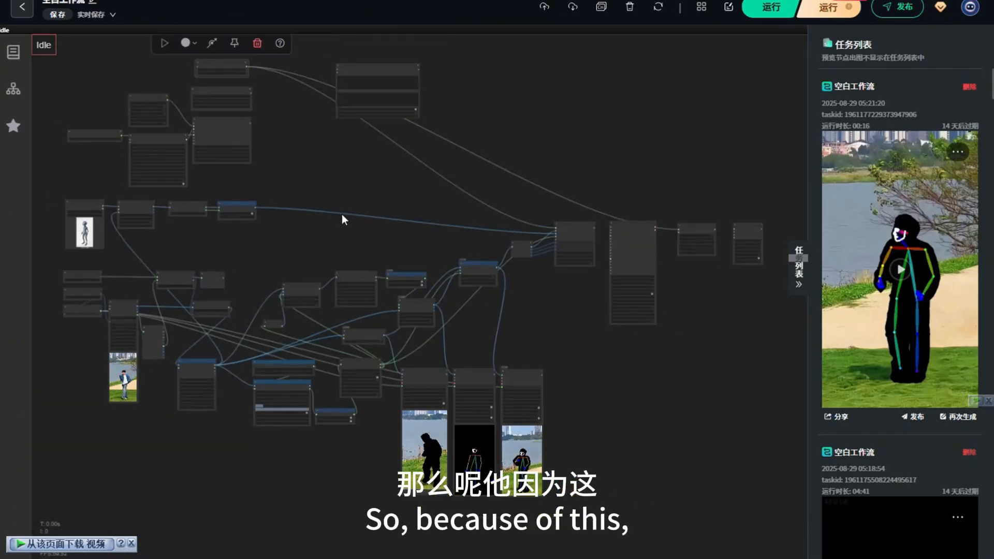
# - Move the WanVideo TextEncode node further right to free space beside the model loader nodes
pyautogui.moveTo(320, 183); pyautogui.dragTo(336, 163)
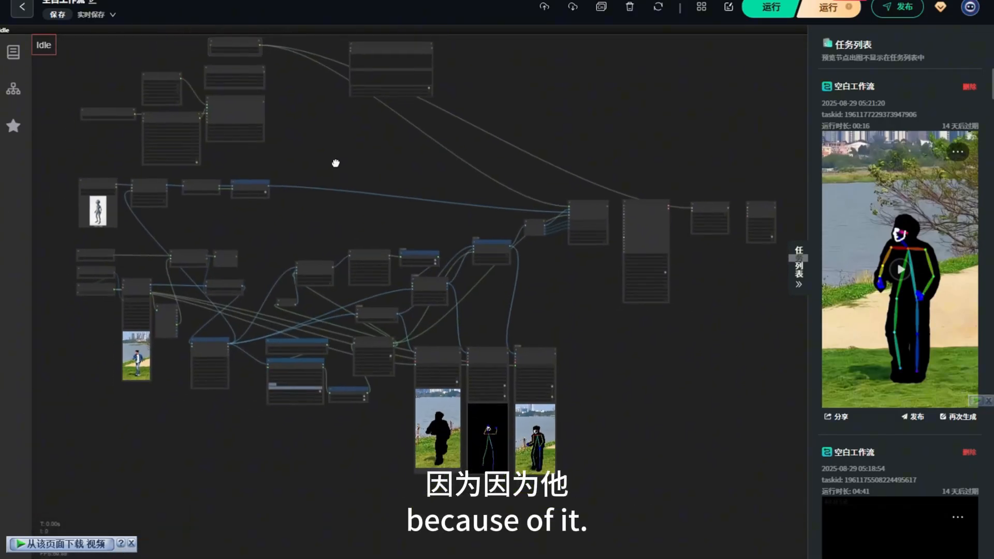
pyautogui.scroll(1, 73, 191)
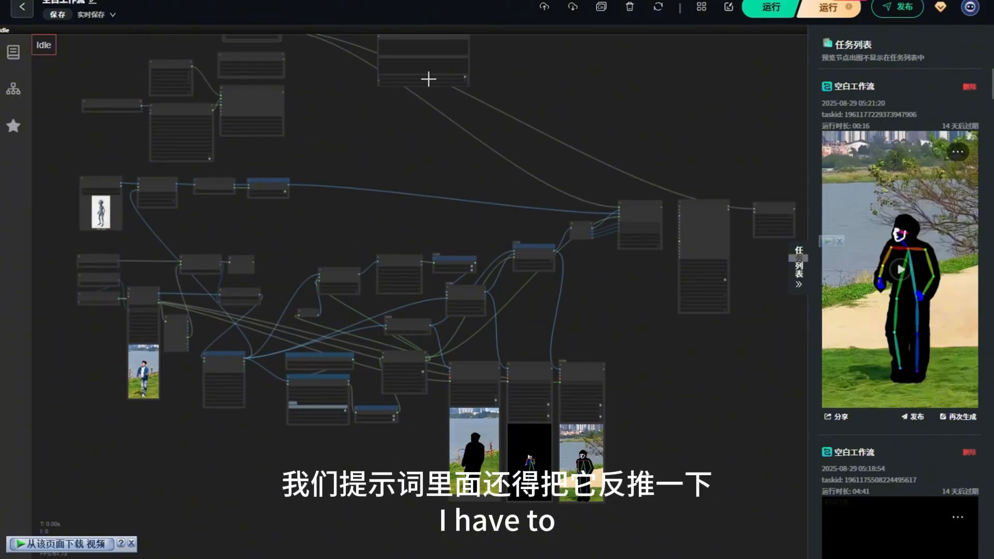
pyautogui.scroll(-2, 313, 228)
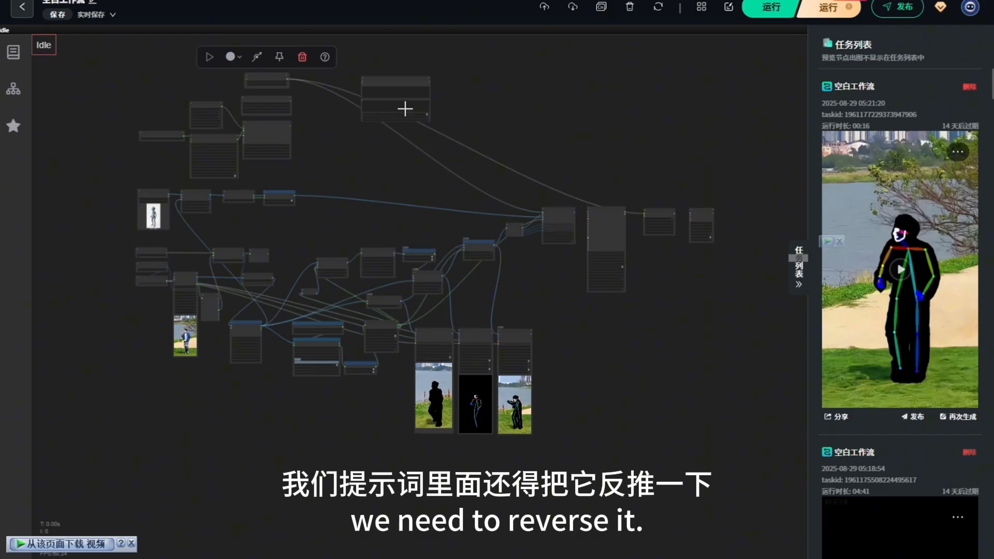
pyautogui.moveTo(394, 132); pyautogui.dragTo(383, 172)
pyautogui.scroll(-1, 377, 175)
pyautogui.moveTo(379, 128); pyautogui.dragTo(470, 126)
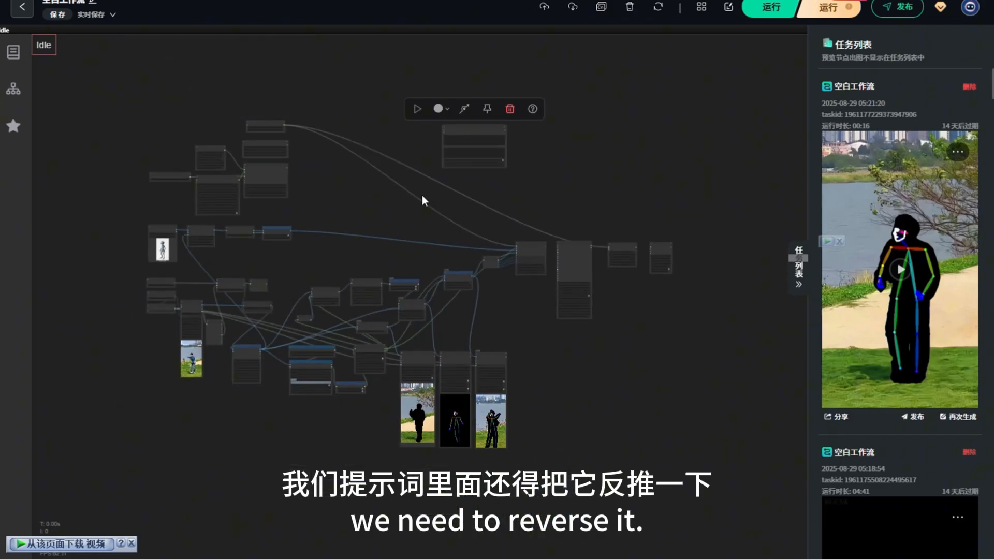
# - Add a LayerUtility: JoyCaption Beta One (Advance) node in the free space between the model loaders and WanVideo TextEncode
pyautogui.doubleClick(385, 231)
pyautogui.write('joy')
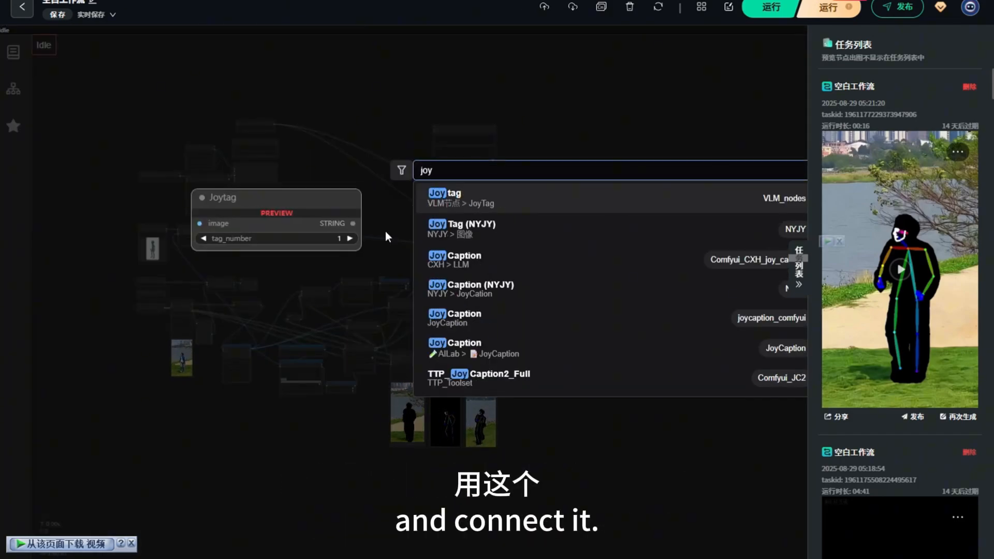
pyautogui.write(' taption')
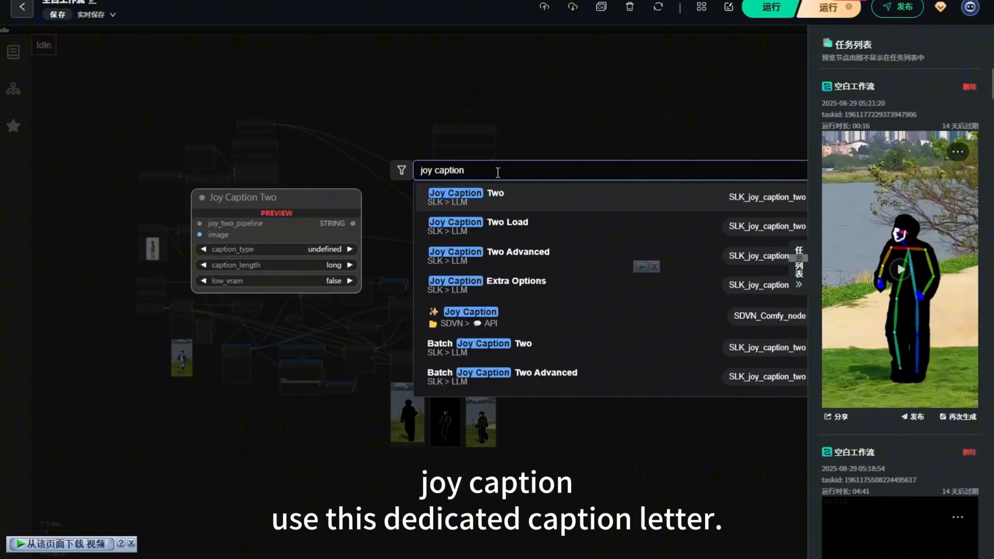
pyautogui.write(' beta')
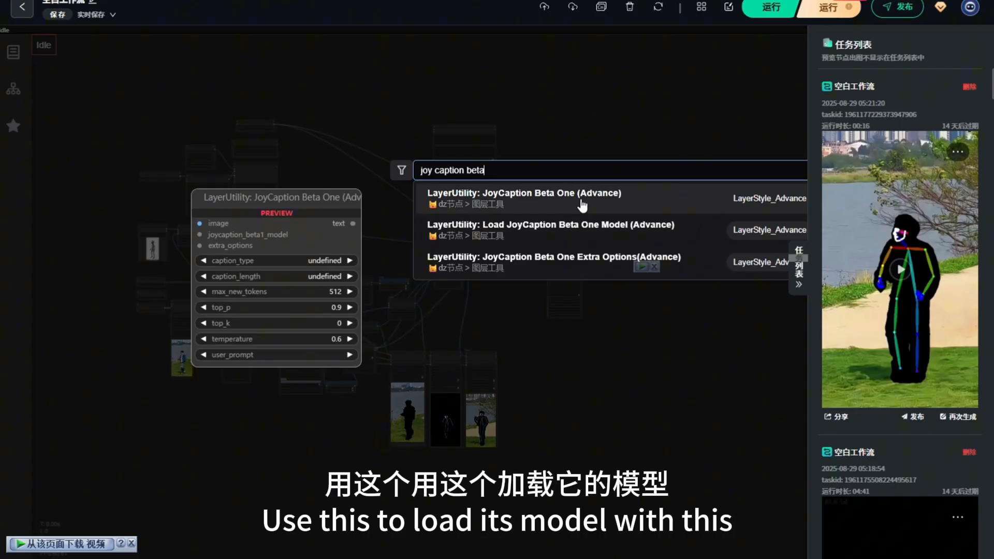
pyautogui.click(594, 205)
# - Add a Load JoyCaption Beta One Model (Advance) node from the joycaption_beta1_model input and place it directly above the JoyCaption node
pyautogui.moveTo(473, 130); pyautogui.dragTo(362, 160)
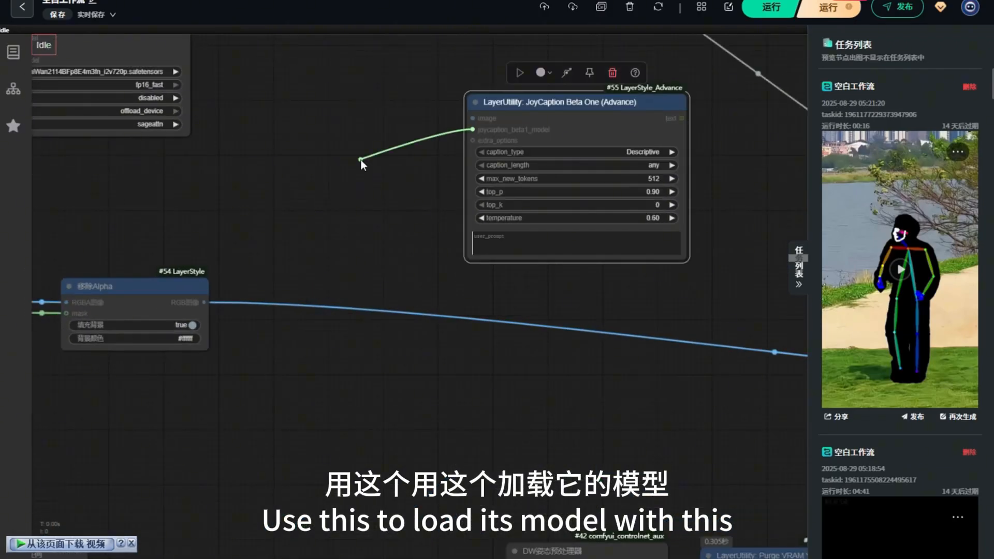
pyautogui.moveTo(500, 66); pyautogui.dragTo(563, 40)
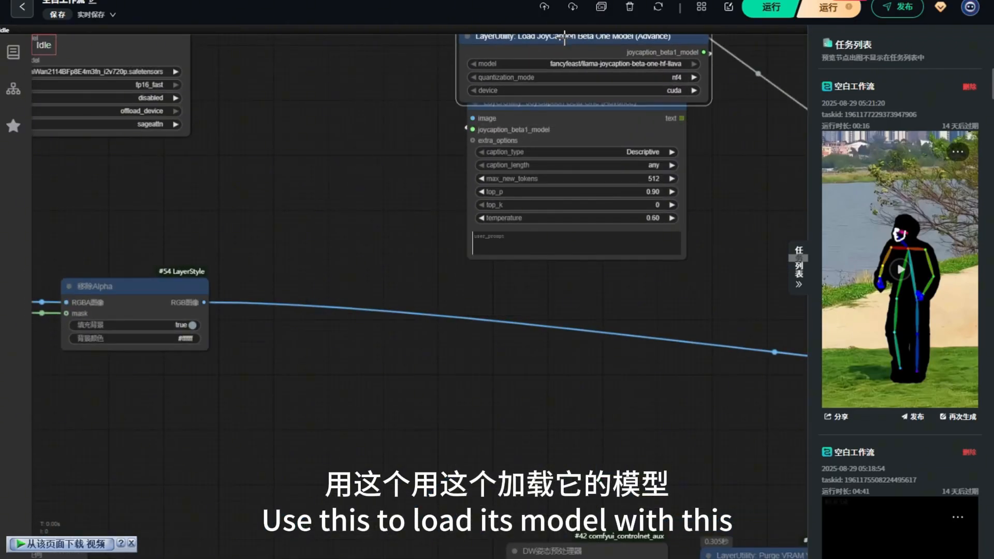
pyautogui.scroll(-2, 563, 40)
pyautogui.moveTo(631, 36); pyautogui.dragTo(484, 98)
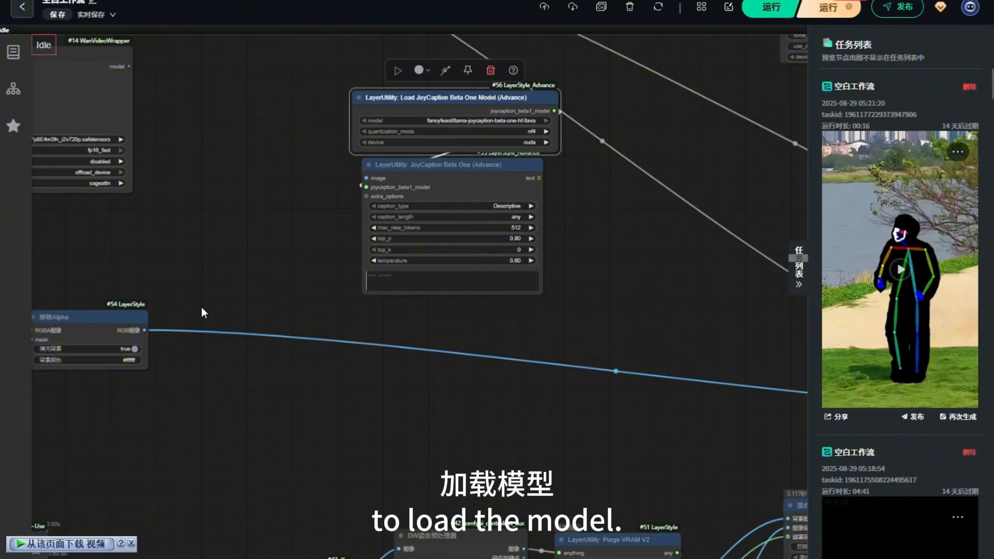
# - Connect the 移除Alpha node's RGB图像 output to the image input of JoyCaption Beta One
pyautogui.scroll(-4, 283, 292)
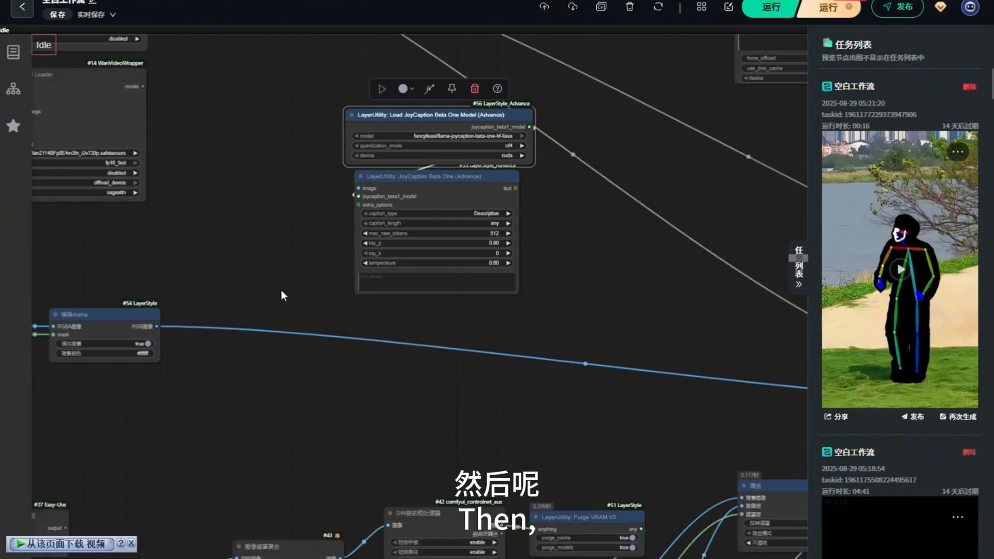
pyautogui.moveTo(244, 269); pyautogui.dragTo(372, 261)
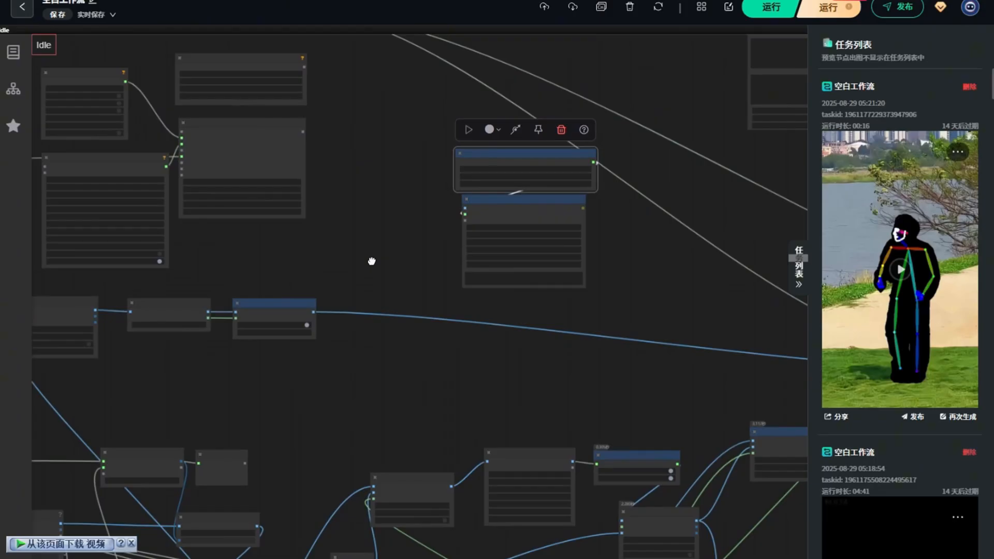
pyautogui.scroll(5, 302, 296)
pyautogui.moveTo(423, 238); pyautogui.dragTo(343, 270)
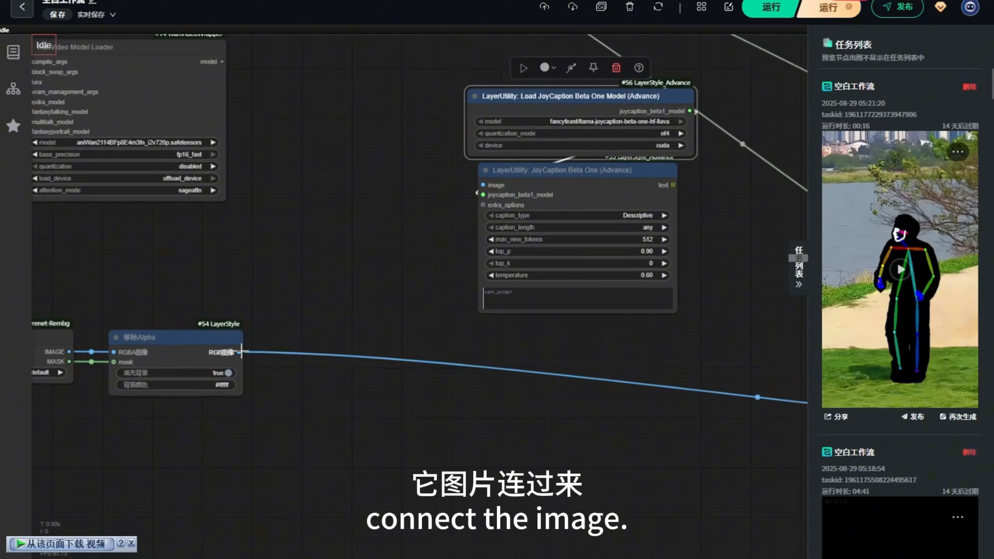
pyautogui.moveTo(239, 352); pyautogui.dragTo(480, 186)
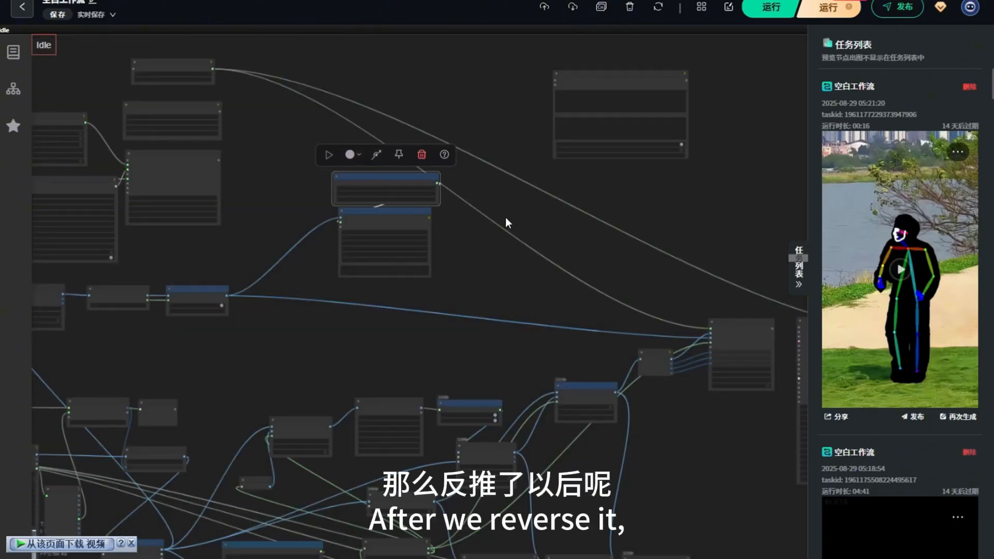
# - Add a tinyterraNodes 文本联结 node and place it beside the JoyCaption Beta One node
pyautogui.scroll(4, 505, 216)
pyautogui.scroll(4, 337, 312)
pyautogui.scroll(-4, 225, 348)
pyautogui.scroll(4, 422, 235)
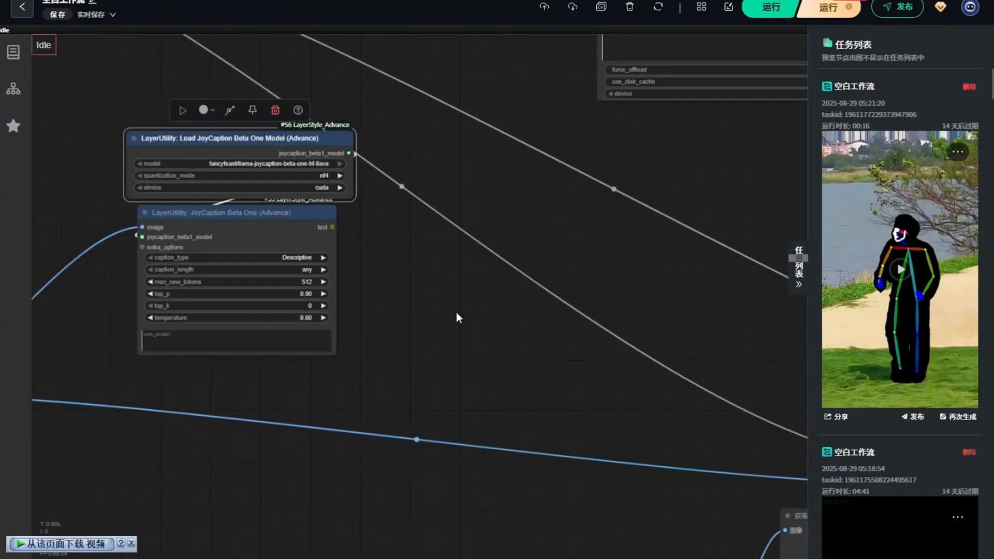
pyautogui.doubleClick(468, 181)
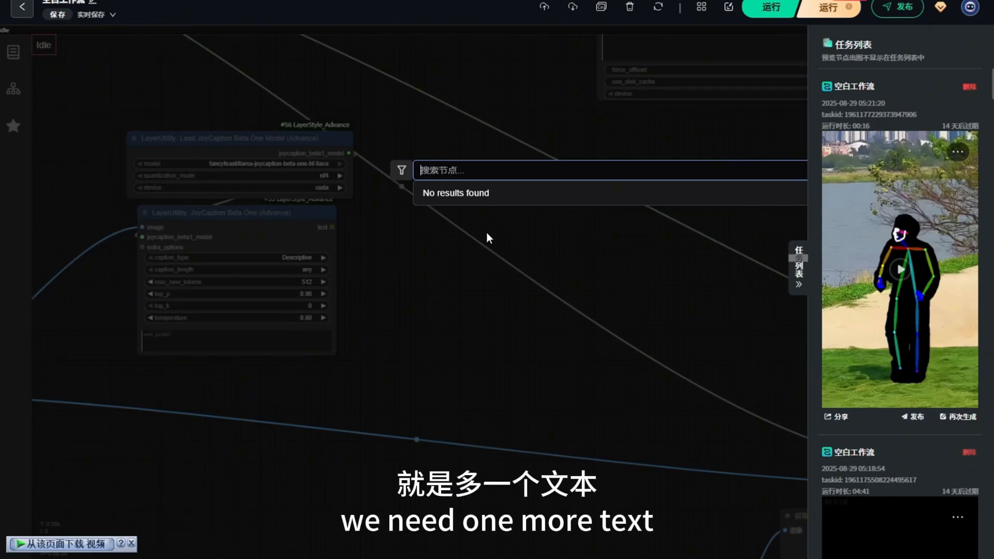
pyautogui.write('wenb')
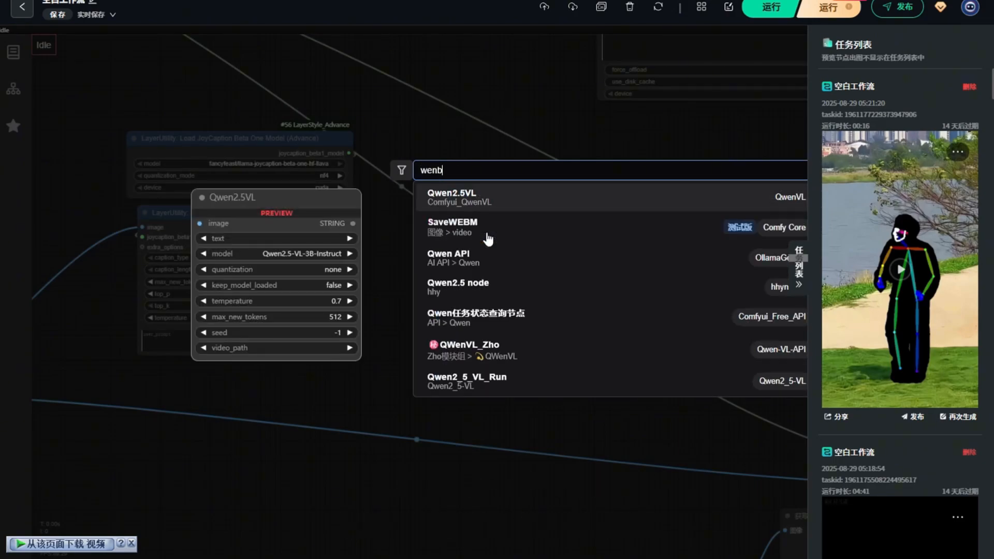
pyautogui.press('BackSpace')
pyautogui.press('BackSpace')
pyautogui.press('BackSpace')
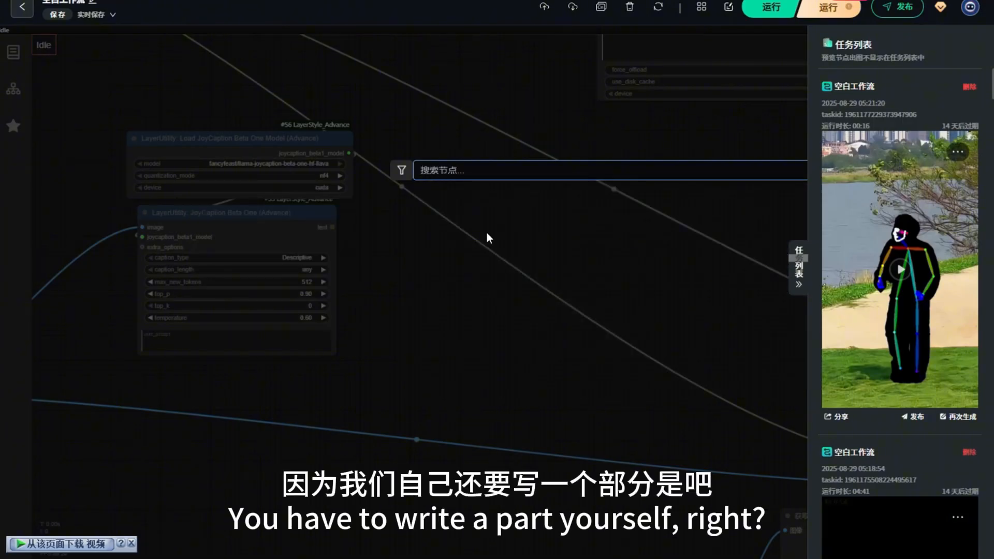
pyautogui.write('wen3')
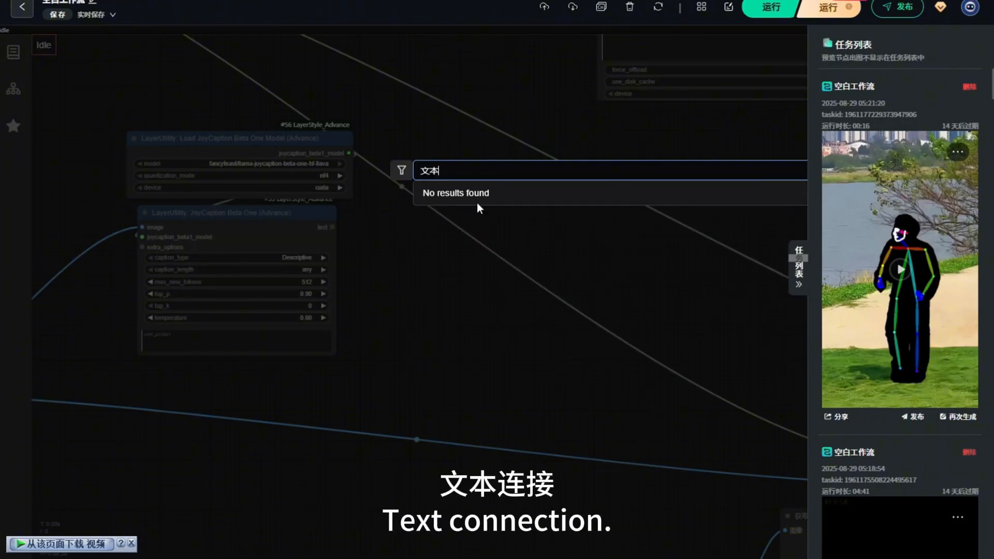
pyautogui.write('lianjie')
pyautogui.press('space')
pyautogui.click(460, 231)
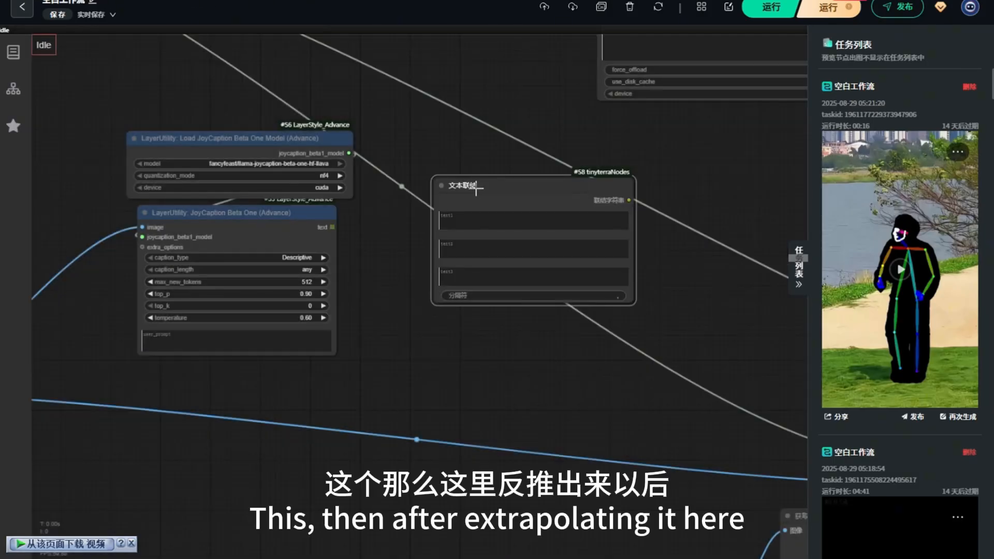
pyautogui.moveTo(475, 187); pyautogui.dragTo(457, 193)
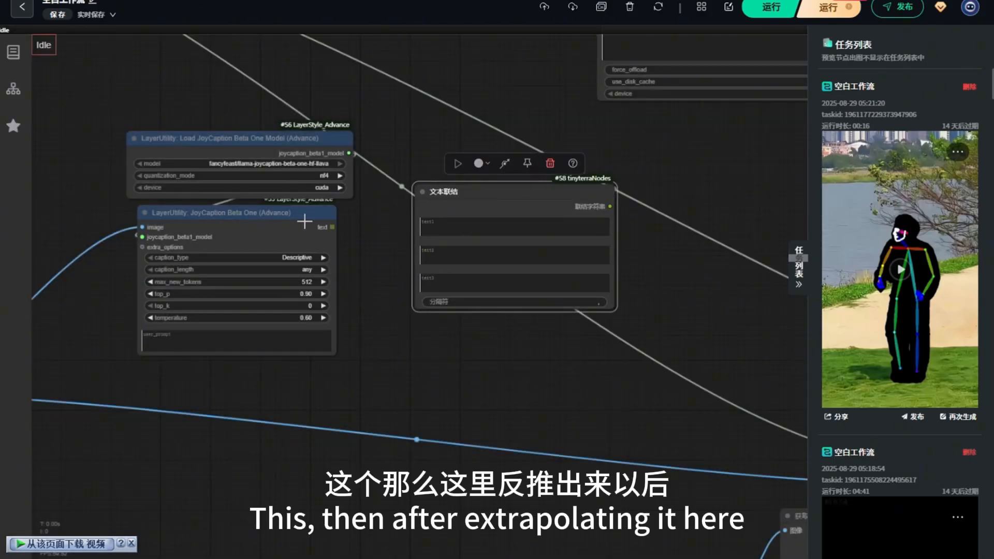
# - Connect JoyCaption's text output to text1 of the 文本联结 node and set JoyCaption's user_prompt to "Describe his physical features in detail"
pyautogui.moveTo(332, 228); pyautogui.dragTo(420, 217)
pyautogui.click(432, 254)
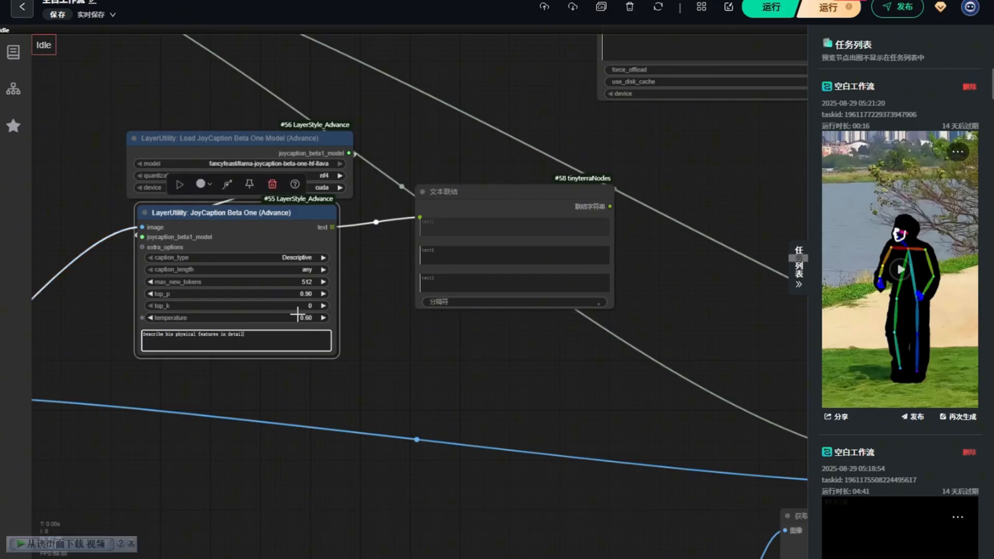
pyautogui.click(435, 251)
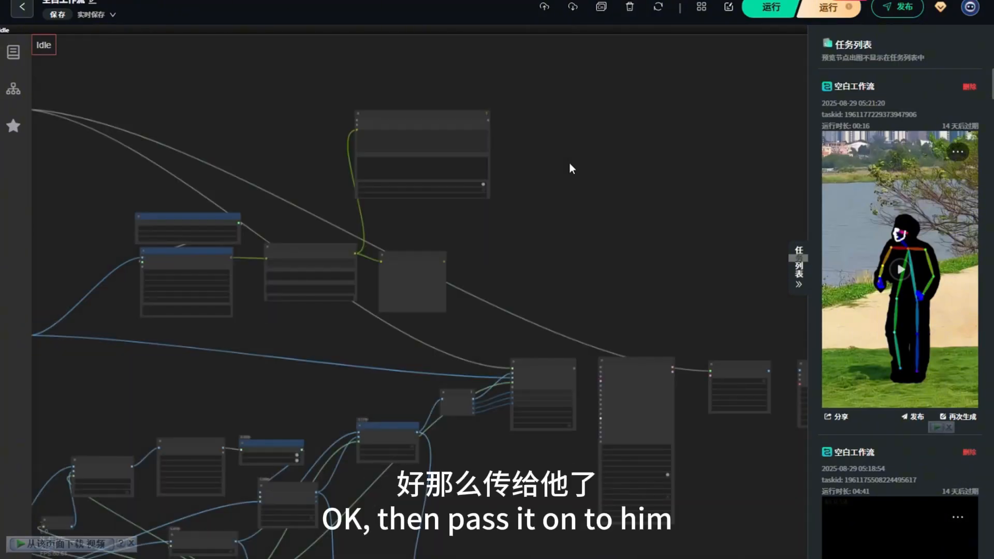
# - Connect WanVideo TextEncode's text_embeds and WanVideo VACE Encode's vace_embeds to the text_embeds and image_embeds inputs of WanVideo Sampler
pyautogui.scroll(3, 568, 165)
pyautogui.scroll(-3, 168, 224)
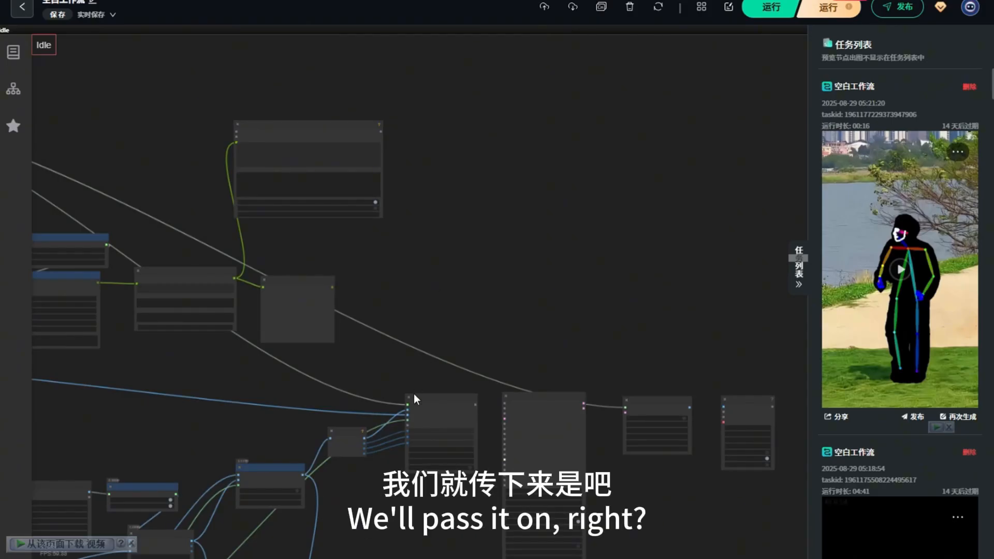
pyautogui.scroll(-5, 493, 299)
pyautogui.scroll(5, 522, 319)
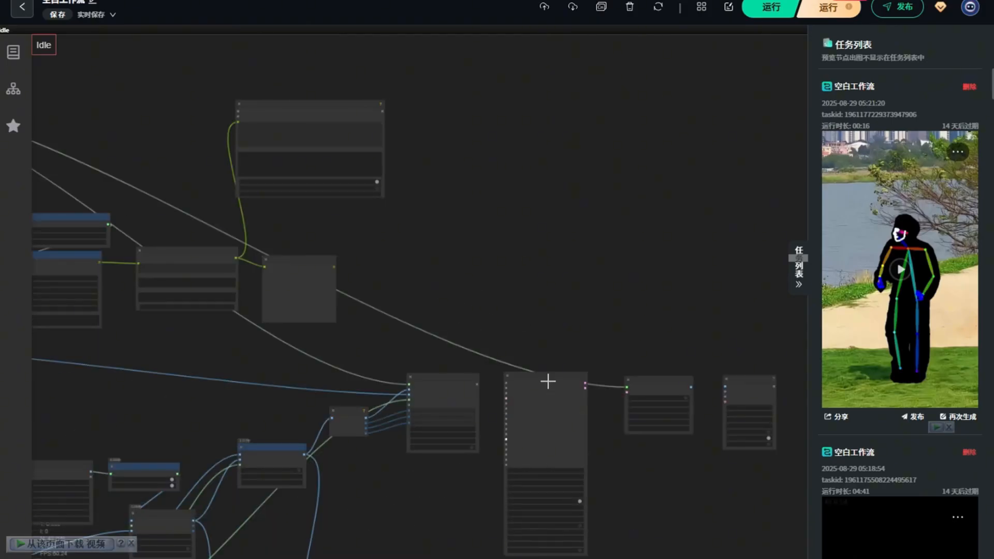
pyautogui.moveTo(548, 382); pyautogui.dragTo(559, 137)
pyautogui.scroll(5, 456, 97)
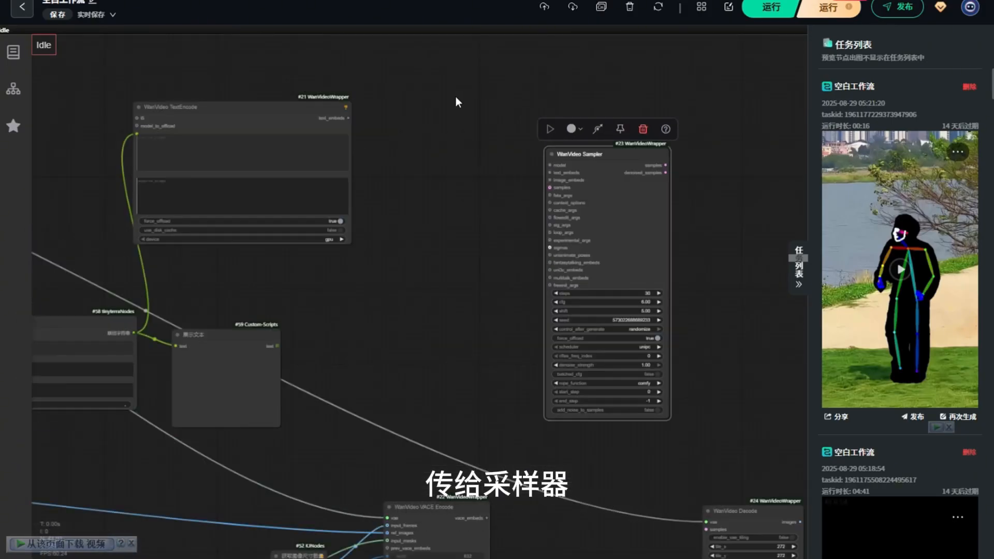
pyautogui.moveTo(312, 126); pyautogui.dragTo(580, 446)
pyautogui.scroll(-4, 440, 208)
pyautogui.scroll(9, 529, 548)
pyautogui.moveTo(415, 450); pyautogui.dragTo(512, 327)
# - Link WanVideo Model Loader's model output to WanVideo Sampler's model input, keeping the sampler between VACE Encode and Decode
pyautogui.scroll(-5, 445, 349)
pyautogui.scroll(-10, 447, 347)
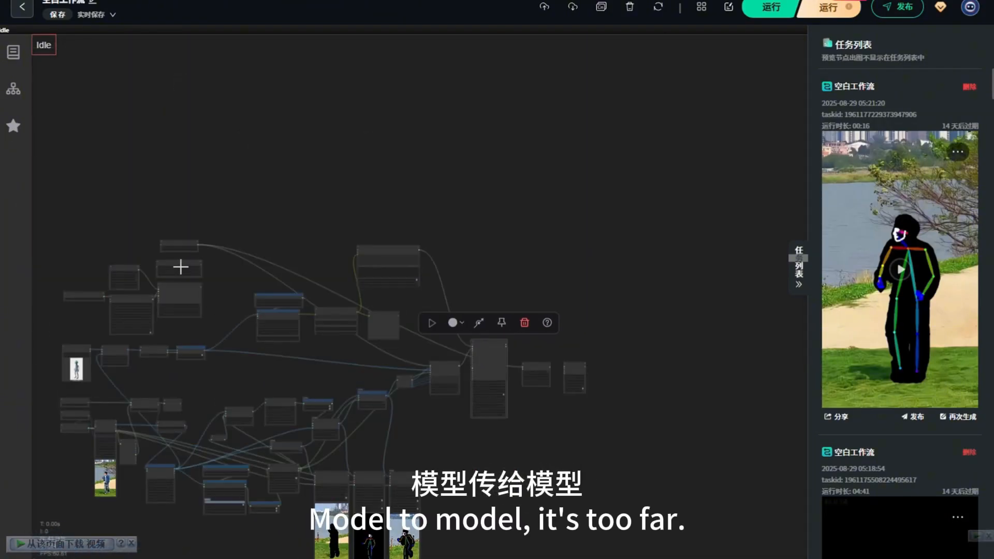
pyautogui.scroll(10, 226, 282)
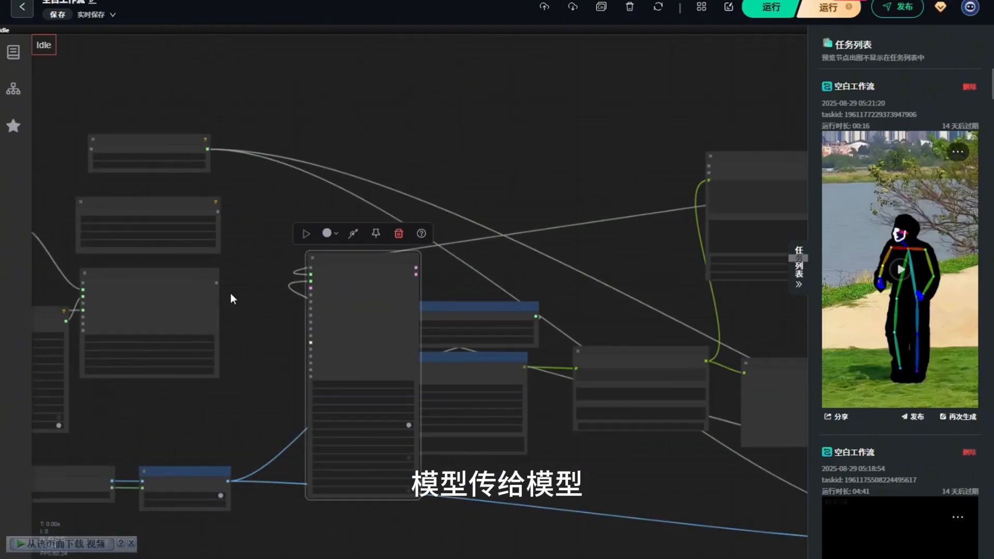
pyautogui.moveTo(207, 280); pyautogui.dragTo(359, 255)
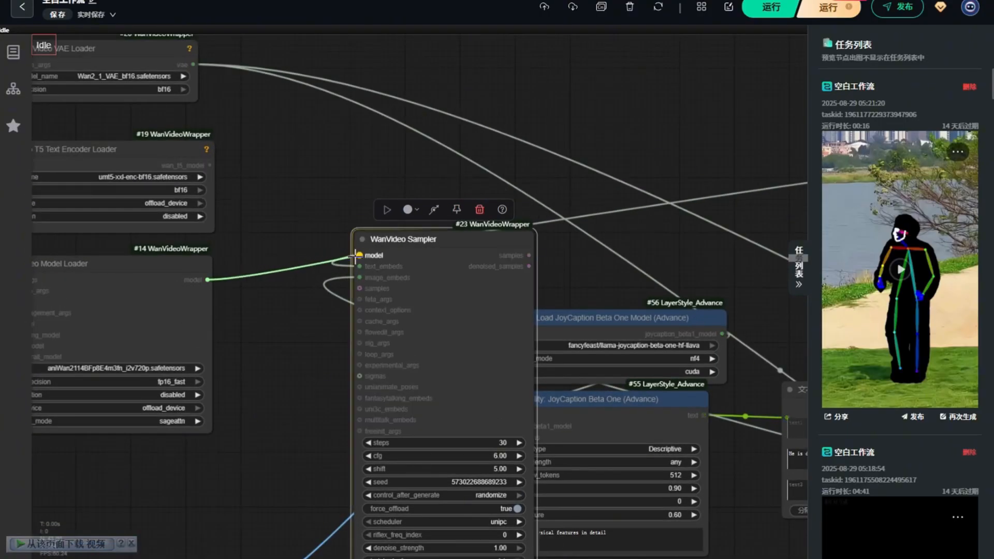
pyautogui.scroll(-2, 231, 254)
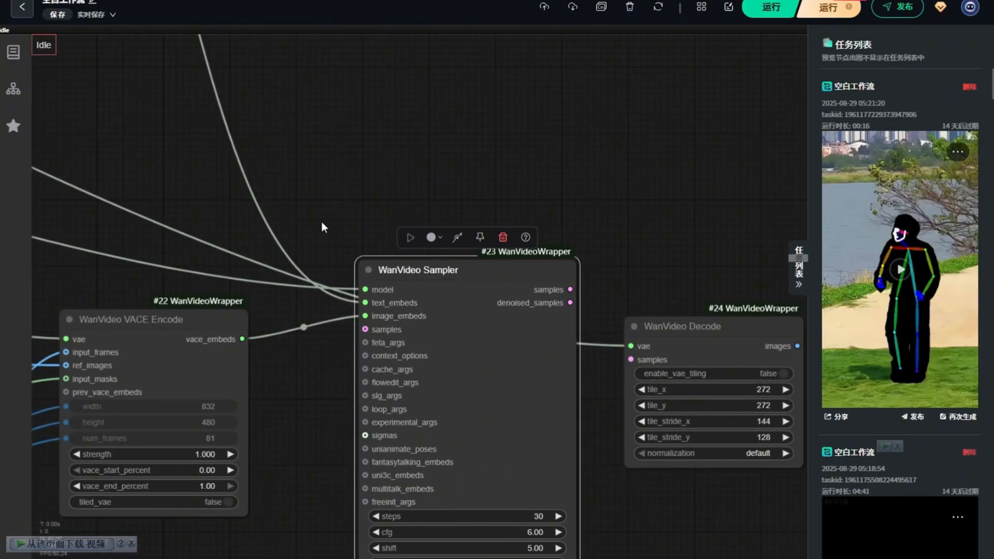
# - Connect WanVideo Sampler's samples output to WanVideo Decode, and Decode's images output to the 图像 input of the #25 合并为视频 node
pyautogui.scroll(-3, 322, 228)
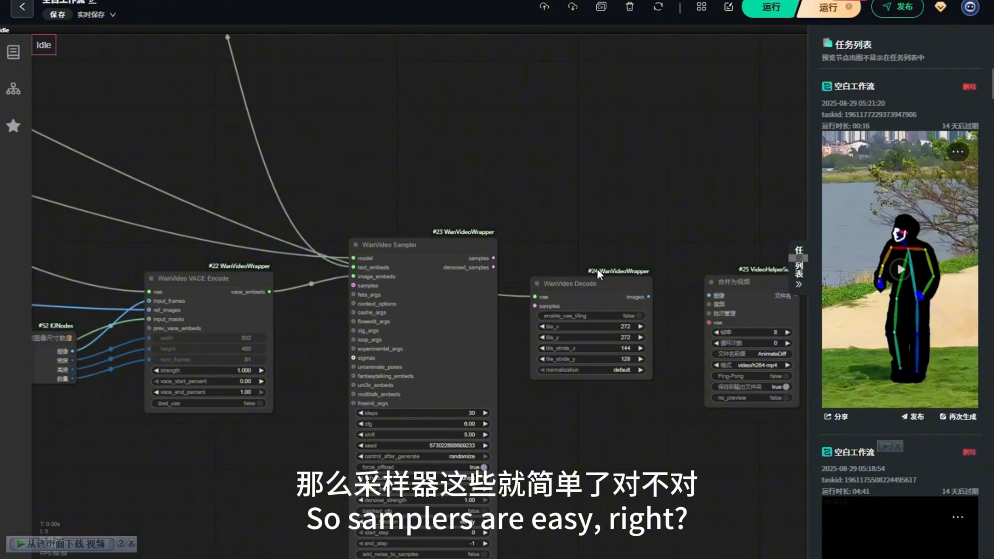
pyautogui.moveTo(593, 282); pyautogui.dragTo(602, 252)
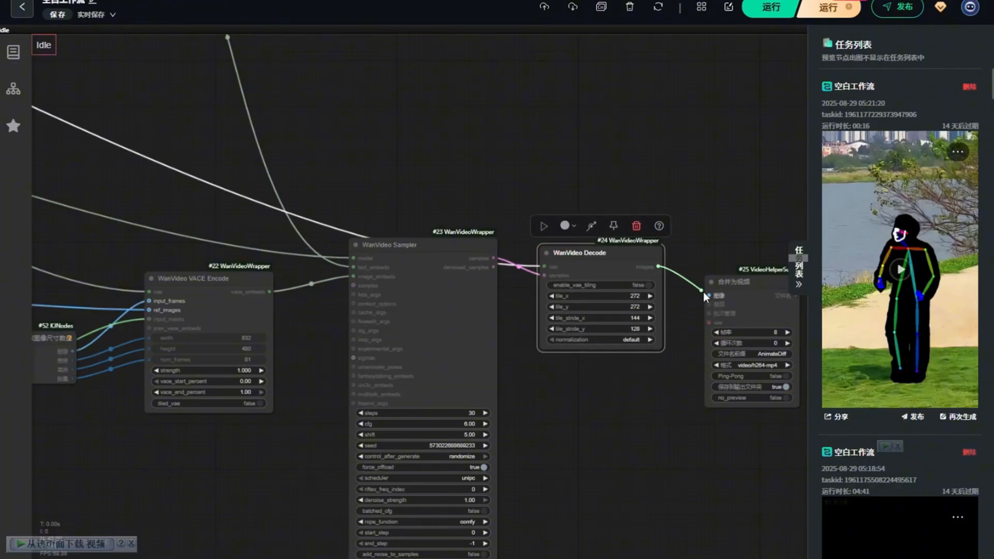
pyautogui.scroll(-3, 538, 156)
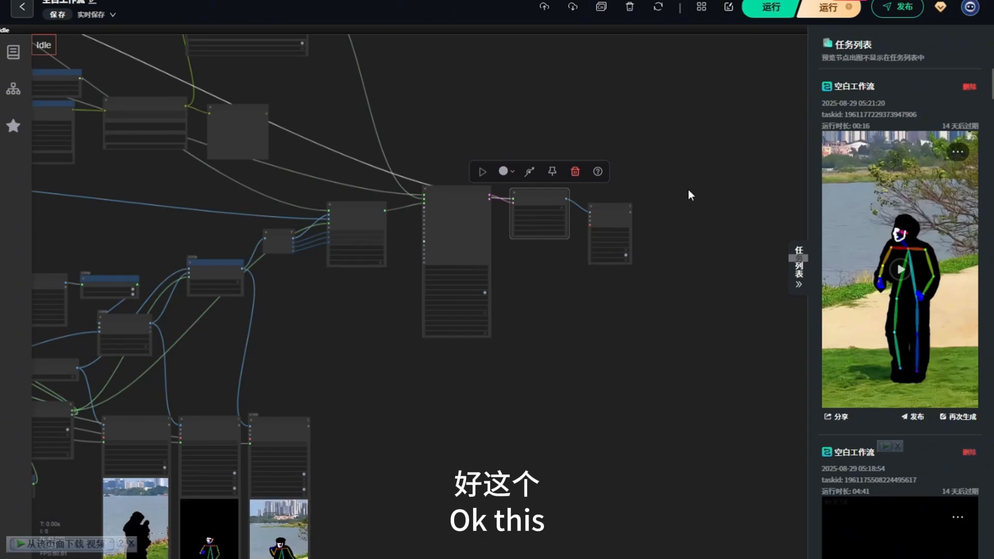
# - Connect Integer to Float's FLOAT output to the 帧率 input of the #25 合并为视频 node
pyautogui.scroll(-8, 689, 191)
pyautogui.moveTo(656, 197); pyautogui.dragTo(246, 228)
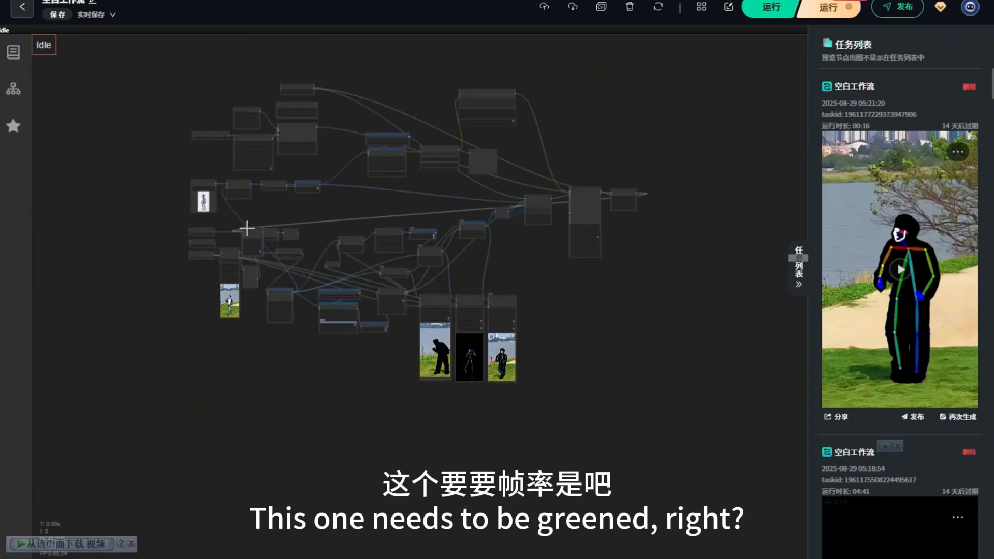
pyautogui.moveTo(246, 229); pyautogui.dragTo(238, 231)
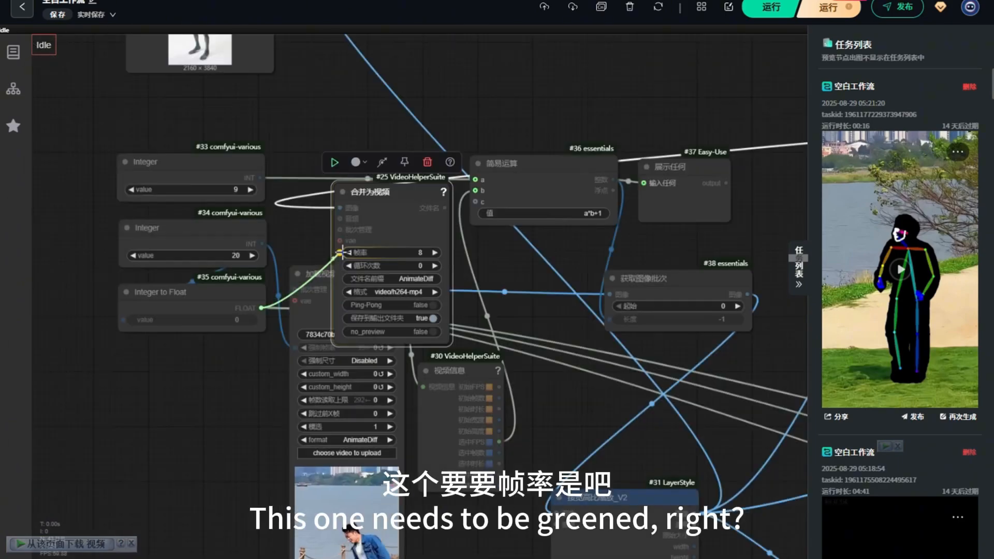
pyautogui.moveTo(261, 308); pyautogui.dragTo(339, 252)
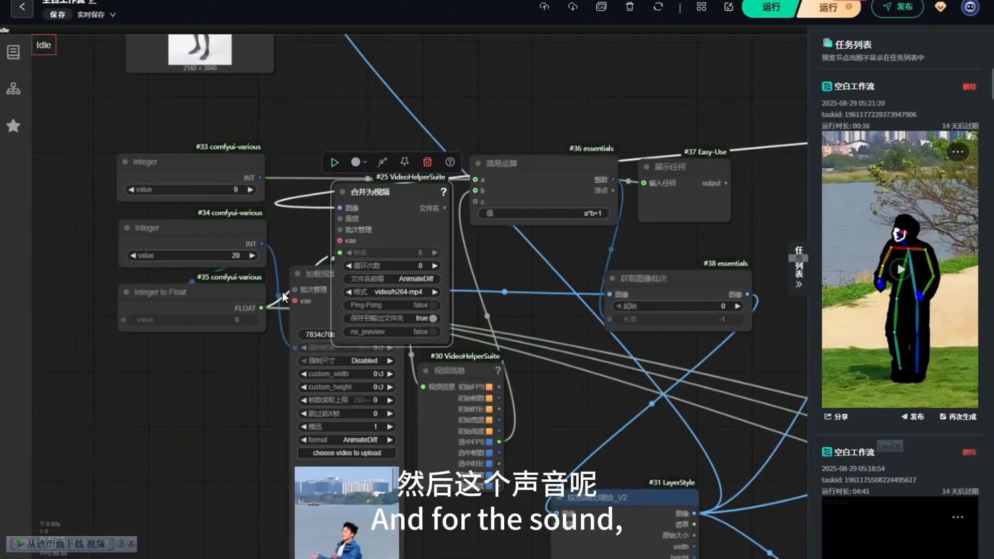
# - Connect 加载视频's audio output to the 音频 input of #25 合并为视频 and move that node back below WanVideo Decode
pyautogui.moveTo(402, 202); pyautogui.dragTo(482, 251)
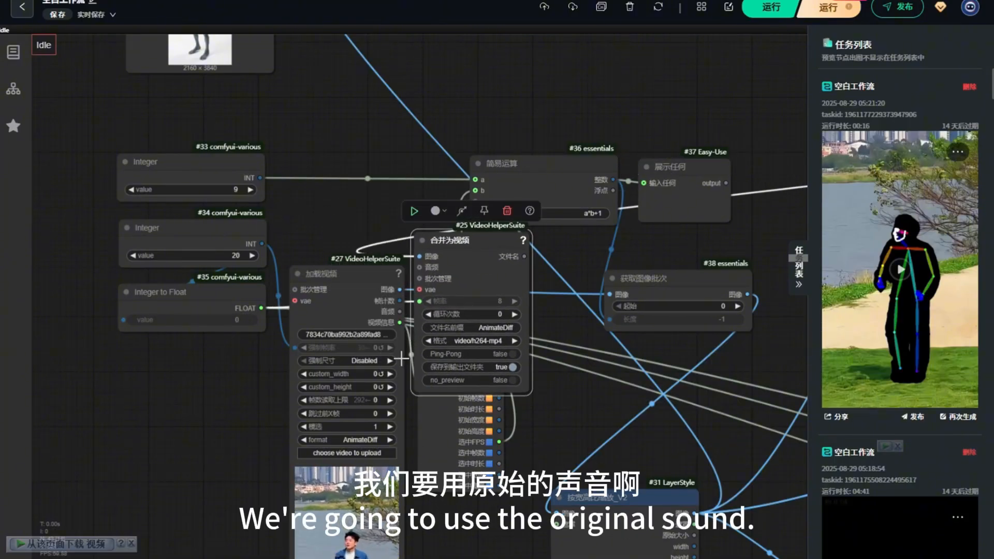
pyautogui.moveTo(402, 311); pyautogui.dragTo(419, 267)
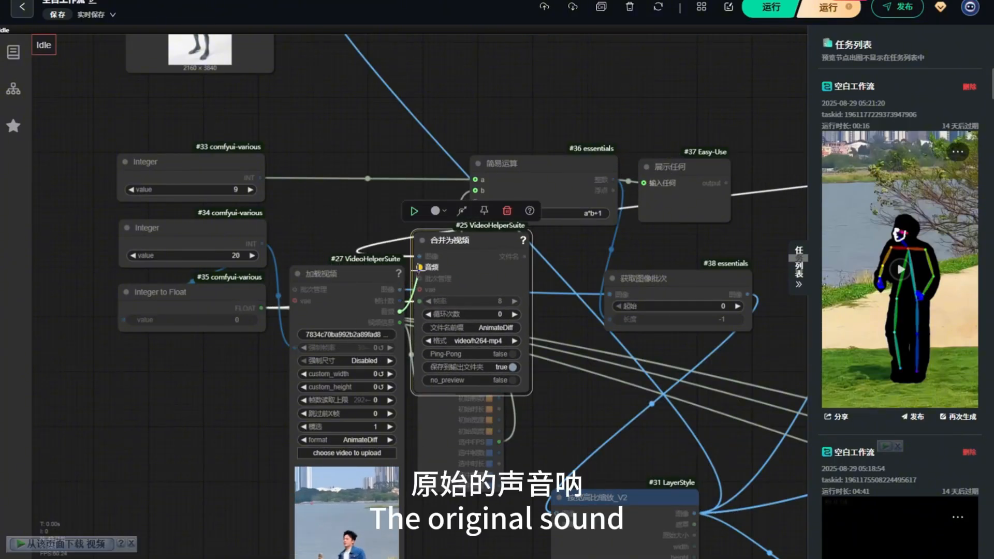
pyautogui.scroll(-4, 71, 328)
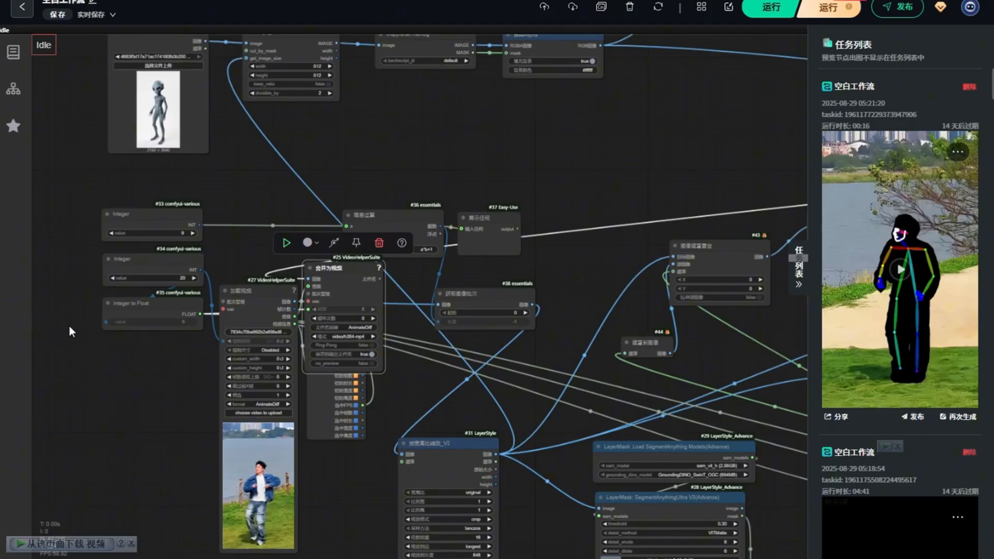
pyautogui.scroll(4, 479, 334)
pyautogui.scroll(-3, 116, 240)
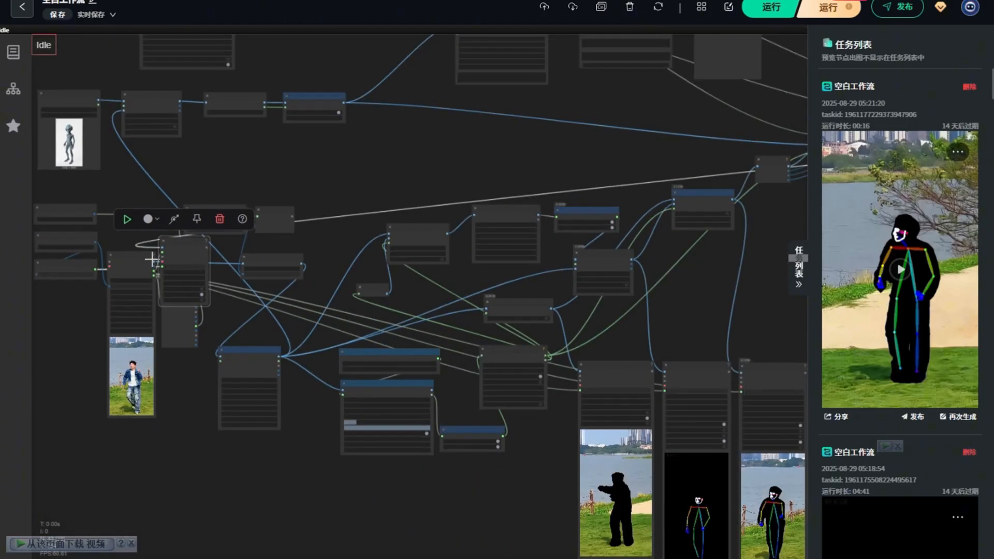
pyautogui.scroll(-2, 166, 244)
pyautogui.moveTo(544, 235); pyautogui.dragTo(542, 237)
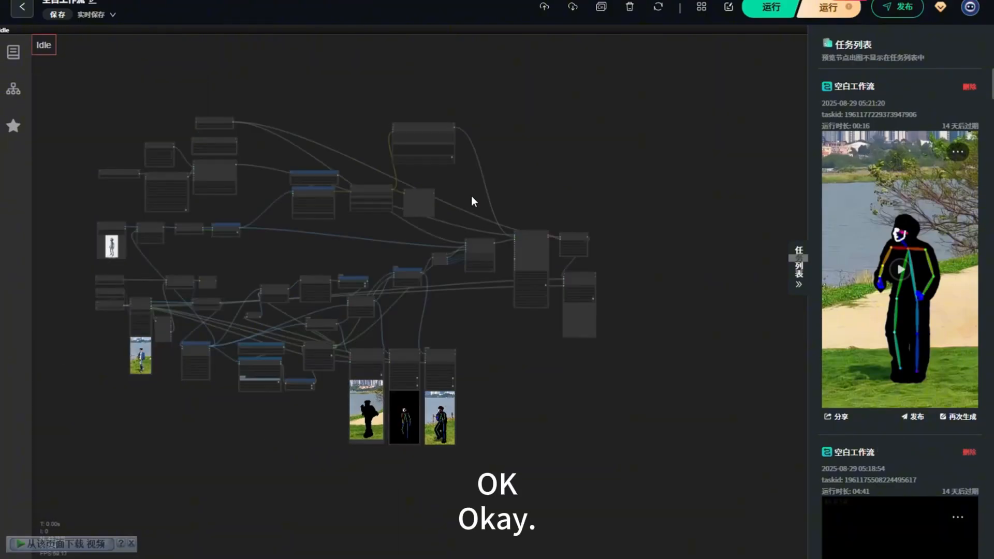
# - Add a WanVideo TeaCache node linked to WanVideo Sampler's cache_args input and place it below WanVideo VACE Encode
pyautogui.scroll(8, 430, 148)
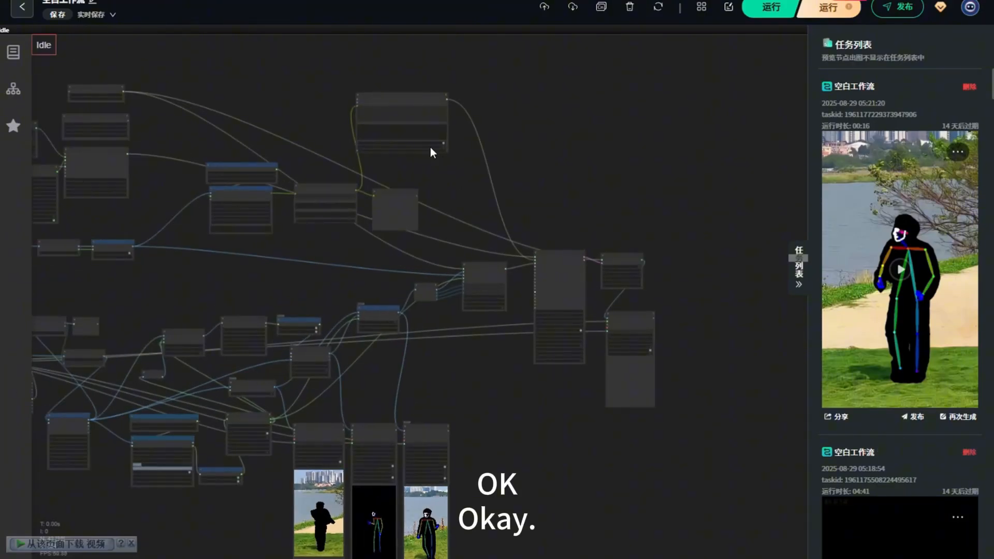
pyautogui.scroll(-4, 413, 183)
pyautogui.scroll(12, 495, 290)
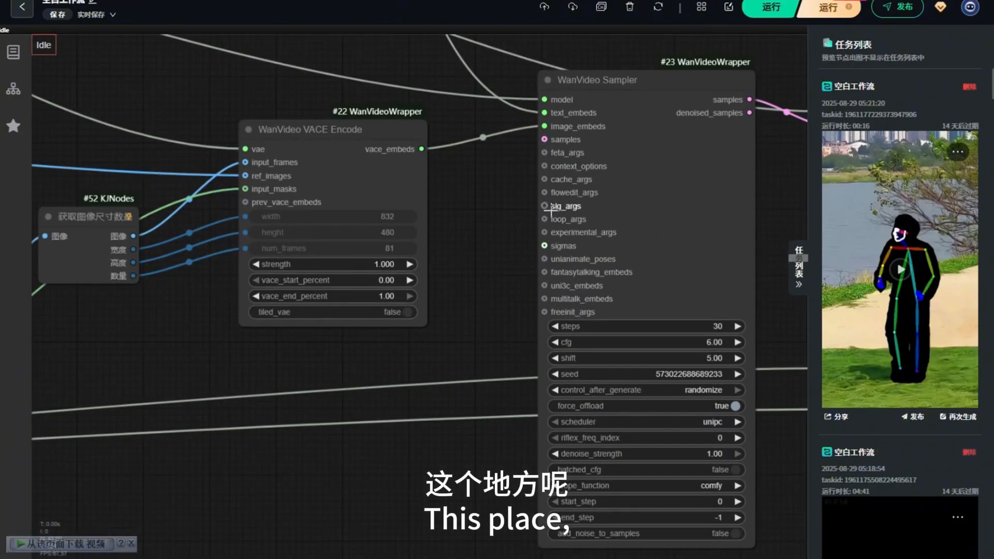
pyautogui.moveTo(544, 179); pyautogui.dragTo(458, 252)
pyautogui.click(478, 327)
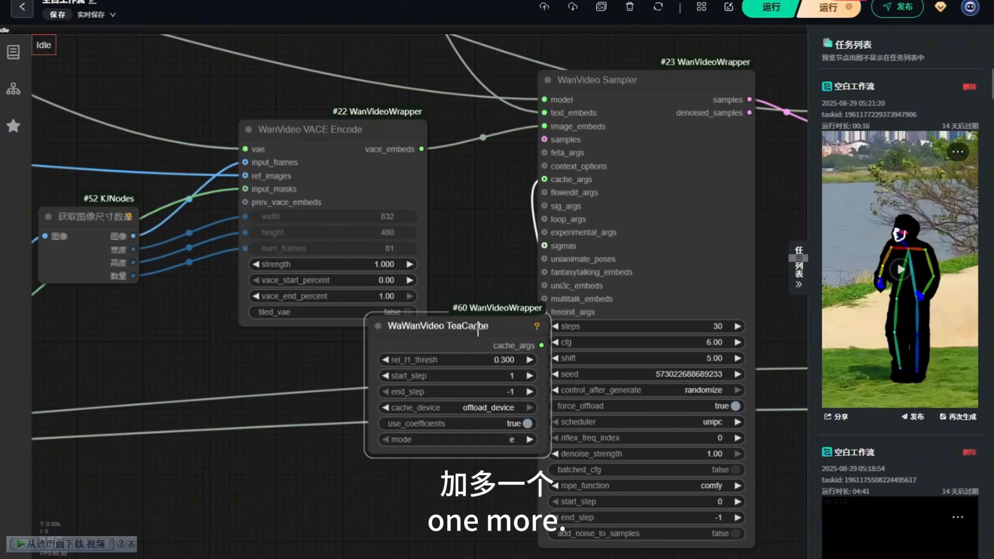
pyautogui.moveTo(477, 327); pyautogui.dragTo(432, 358)
# - Add a WanVideo SLG node linked to WanVideo Sampler's slg_args input and place it below the TeaCache node
pyautogui.scroll(-3, 313, 63)
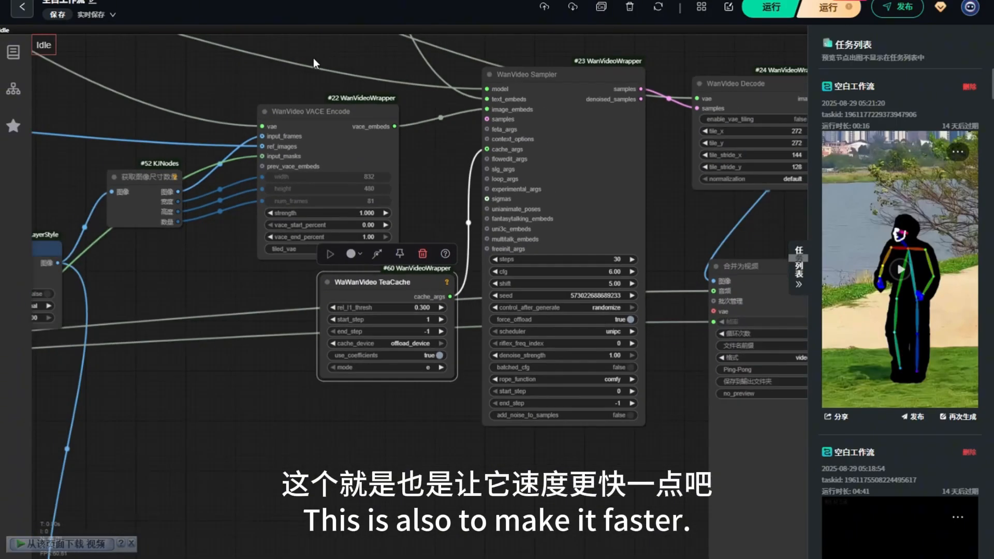
pyautogui.scroll(3, 468, 309)
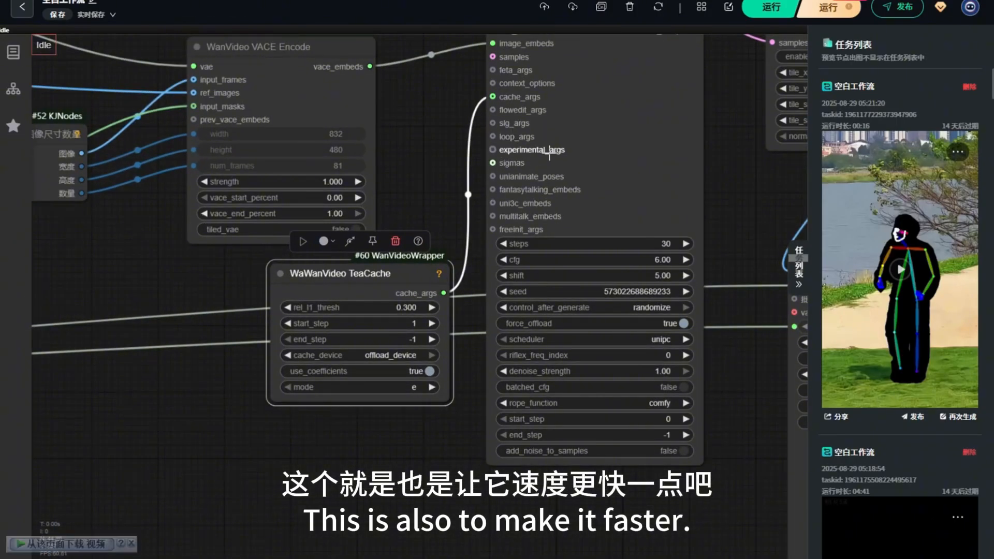
pyautogui.moveTo(492, 124); pyautogui.dragTo(352, 416)
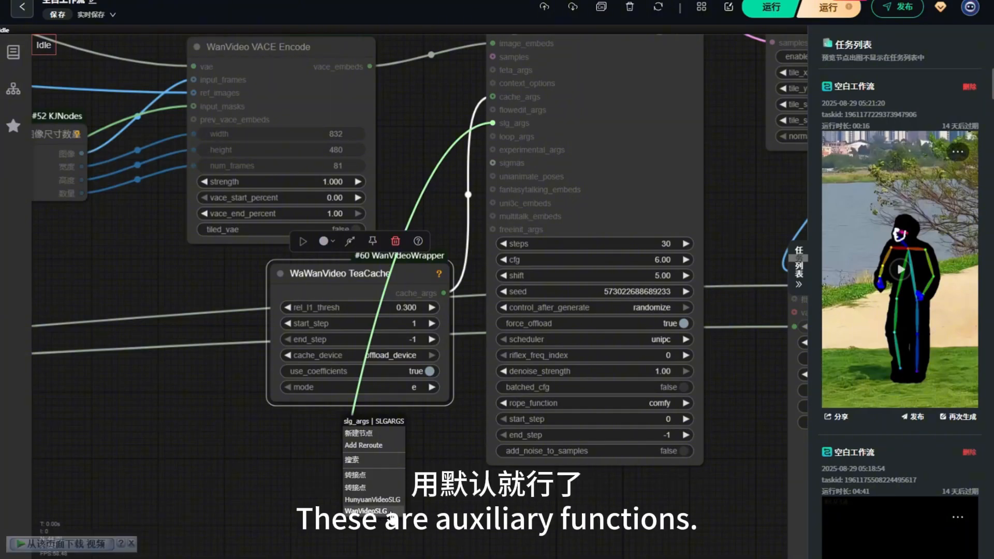
pyautogui.click(382, 512)
pyautogui.moveTo(445, 427); pyautogui.dragTo(368, 431)
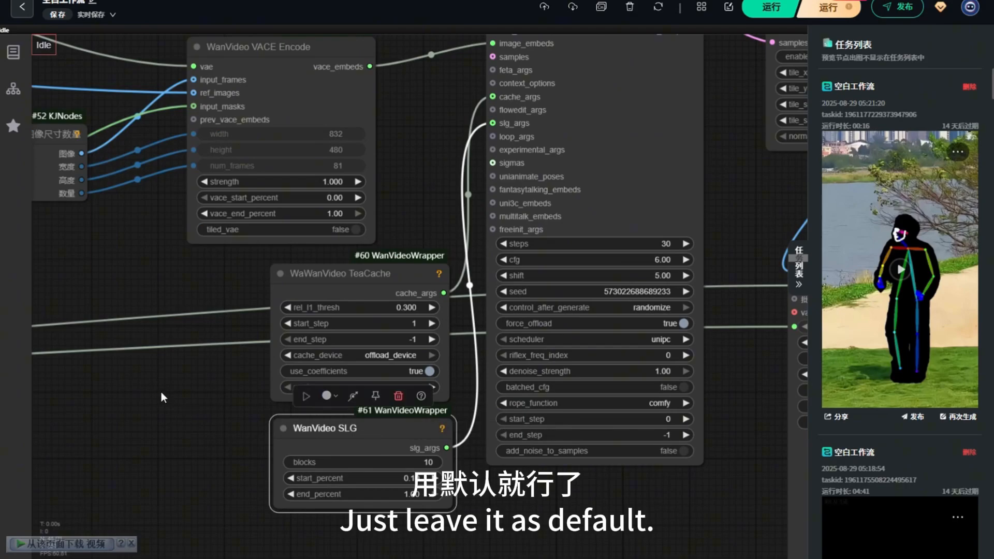
# - Set WanVideo Sampler's steps to 10, cfg to 1.00 and shift to 9
pyautogui.scroll(-4, 160, 392)
pyautogui.scroll(8, 528, 306)
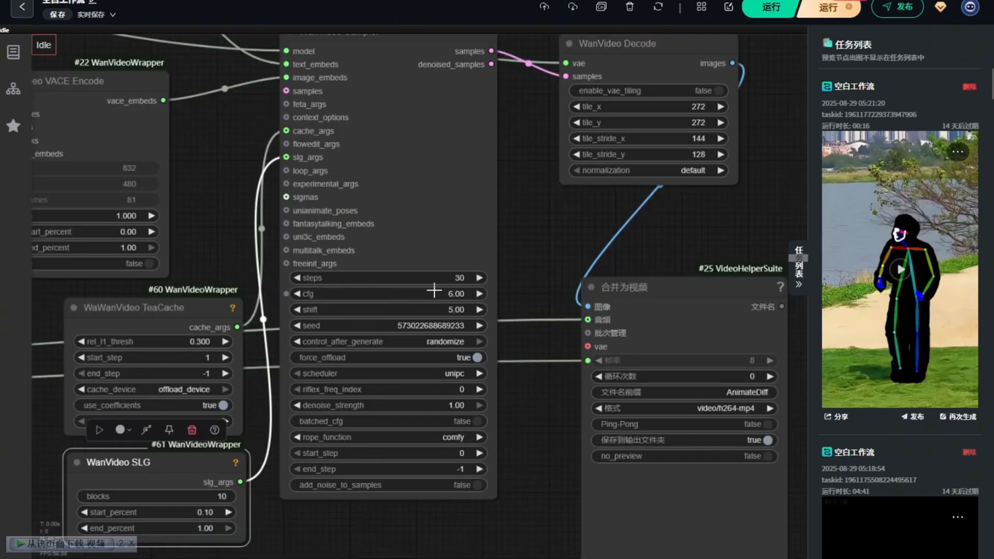
pyautogui.click(339, 269)
pyautogui.write('10')
pyautogui.press('Return')
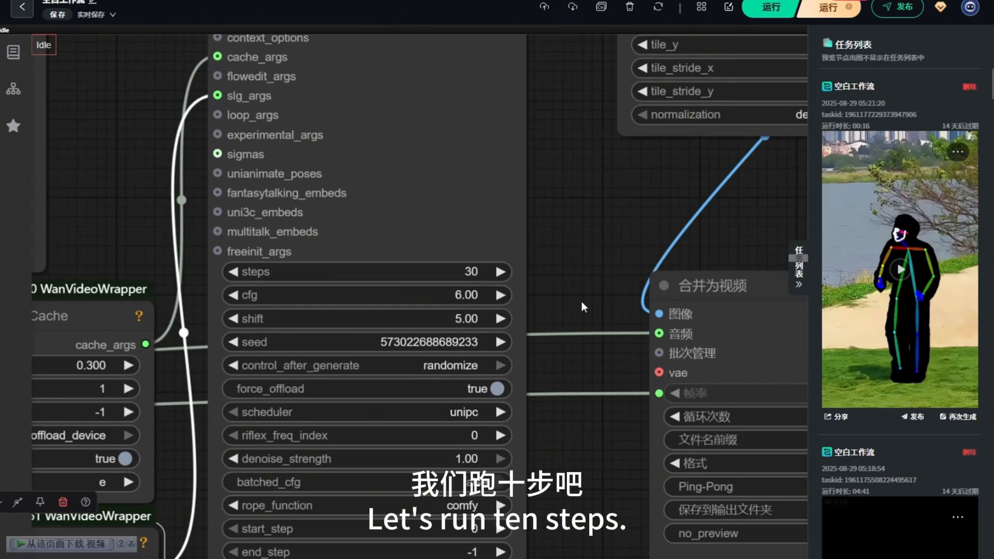
pyautogui.click(472, 296)
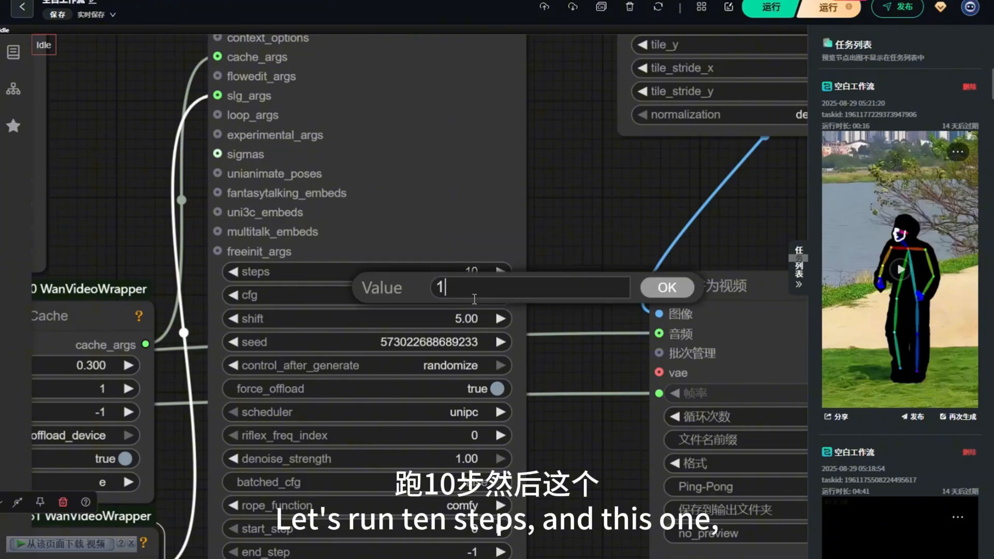
pyautogui.press('Return')
pyautogui.click(454, 318)
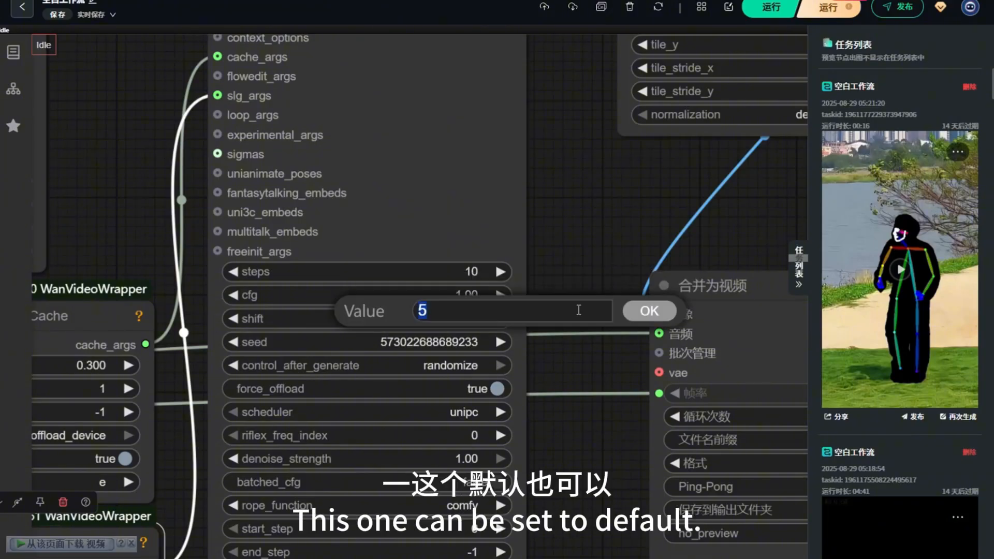
pyautogui.write('9')
pyautogui.press('Return')
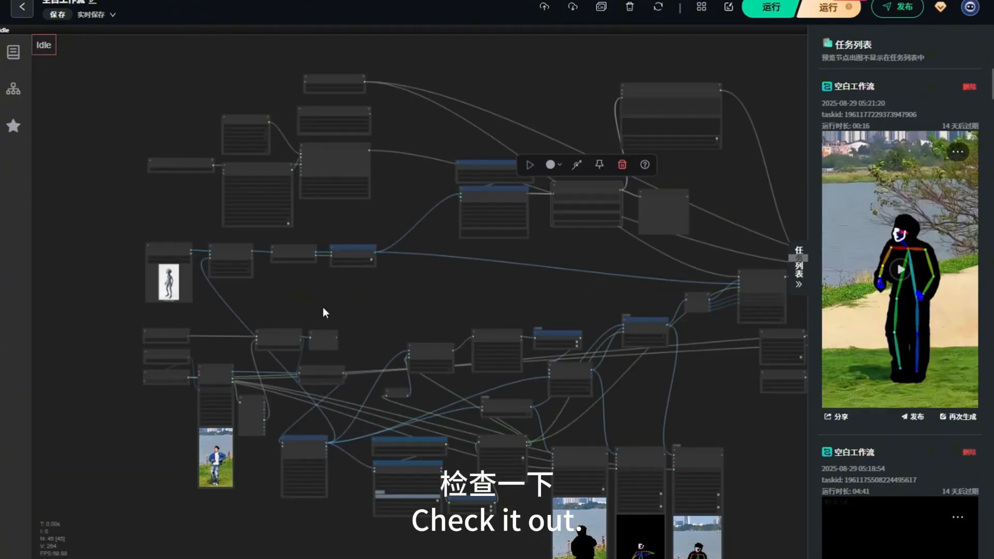
# - Check the node graph from the reference image branch to the sampler for missing connections
pyautogui.scroll(15, 219, 269)
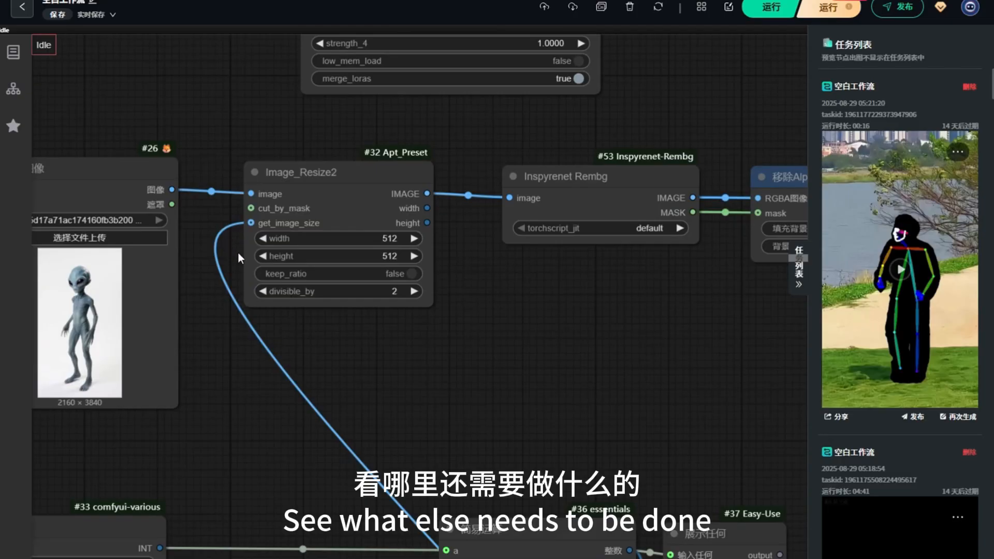
pyautogui.scroll(-5, 238, 252)
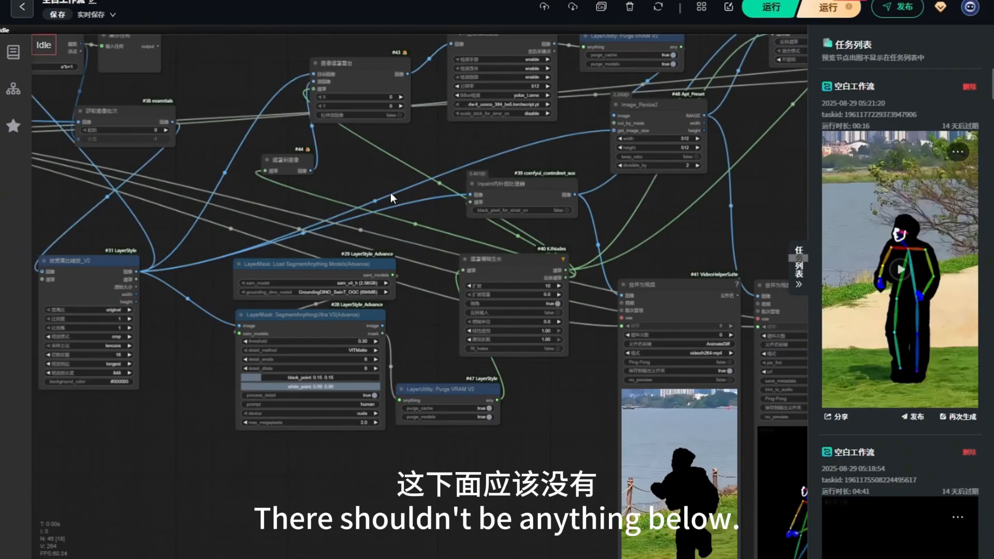
pyautogui.moveTo(390, 193); pyautogui.dragTo(532, 278)
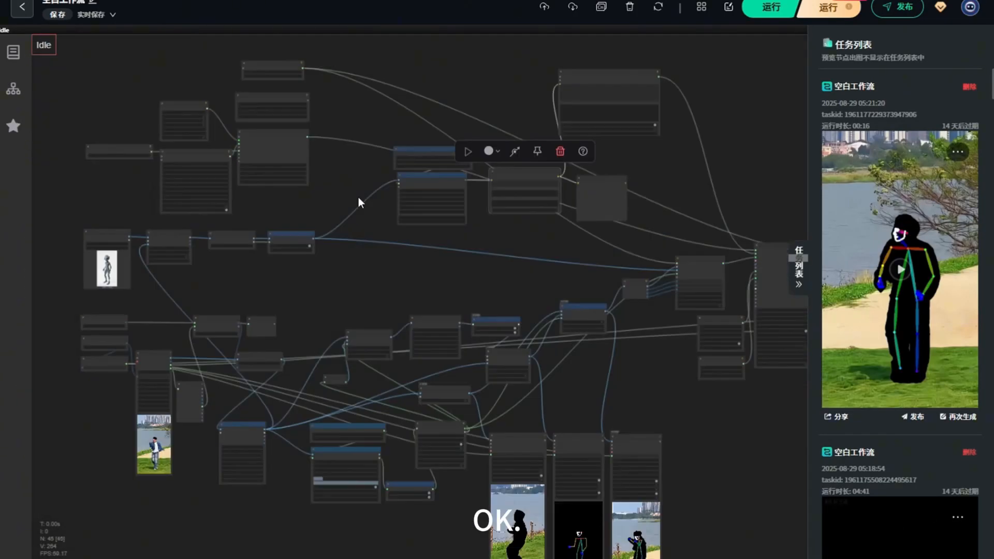
pyautogui.moveTo(358, 198); pyautogui.dragTo(277, 194)
pyautogui.click(403, 251)
# - Connect the unlinked text encoder loader to the first input of WanVideo TextEncode and return the loader to the other loaders
pyautogui.scroll(6, 270, 160)
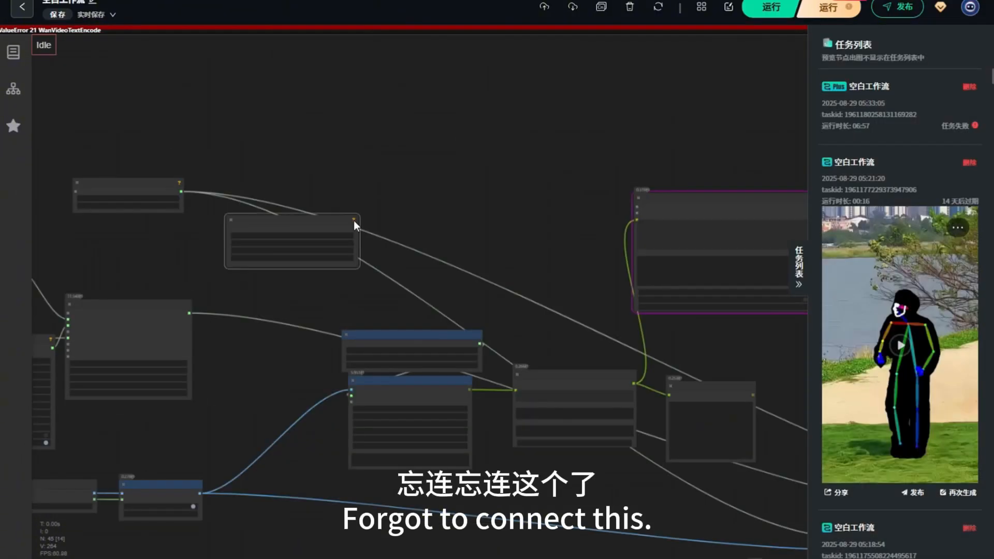
pyautogui.moveTo(353, 219); pyautogui.dragTo(448, 197)
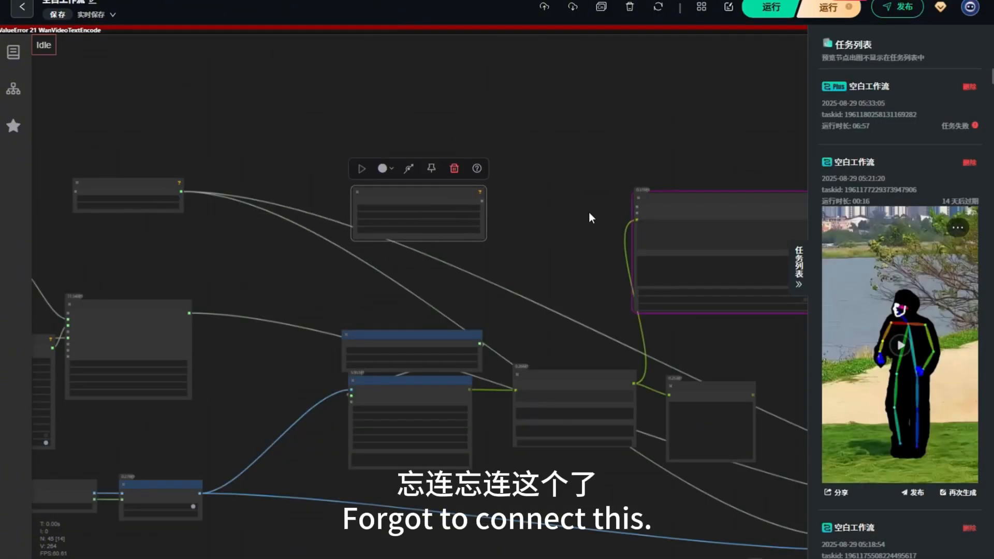
pyautogui.moveTo(696, 169); pyautogui.dragTo(553, 156)
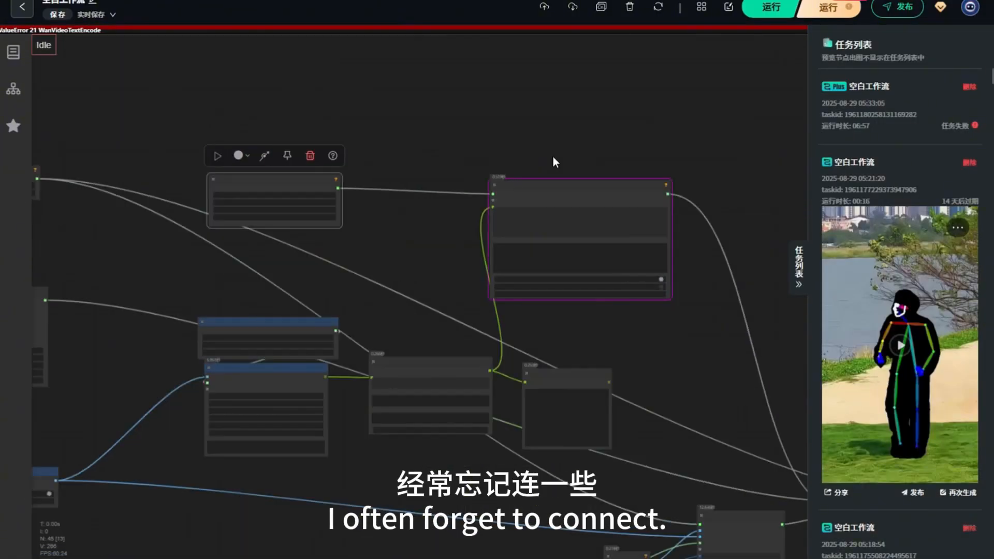
pyautogui.scroll(-3, 553, 157)
pyautogui.moveTo(340, 178); pyautogui.dragTo(143, 201)
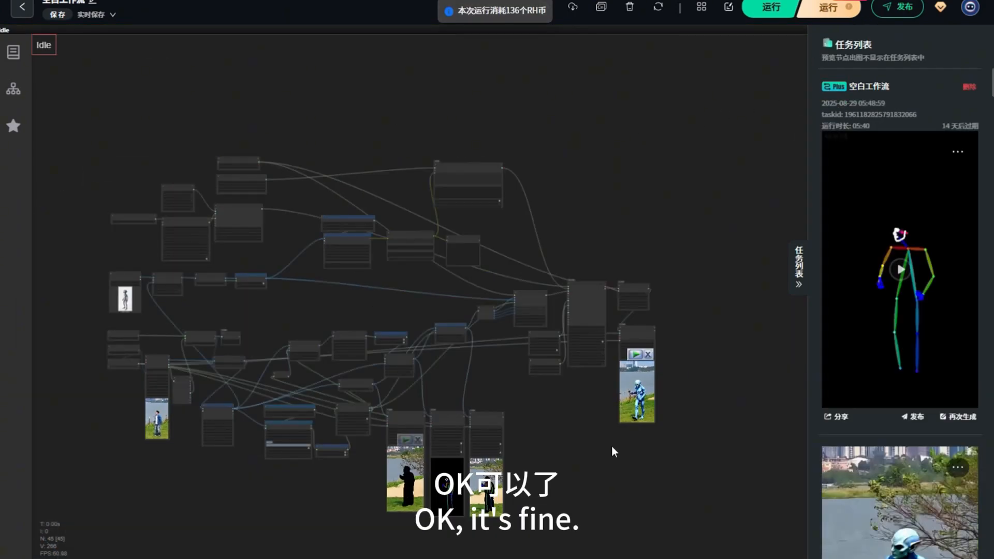
# - Examine the generated character-replacement video in the #25 合并为视频 node's preview
pyautogui.scroll(8, 620, 464)
pyautogui.scroll(14, 703, 337)
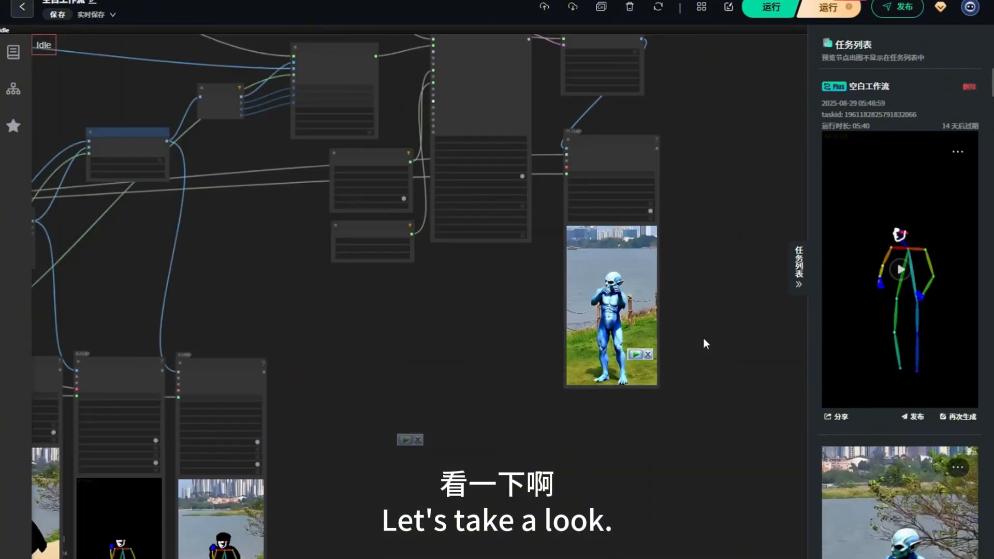
pyautogui.scroll(-2, 365, 310)
pyautogui.scroll(2, 357, 362)
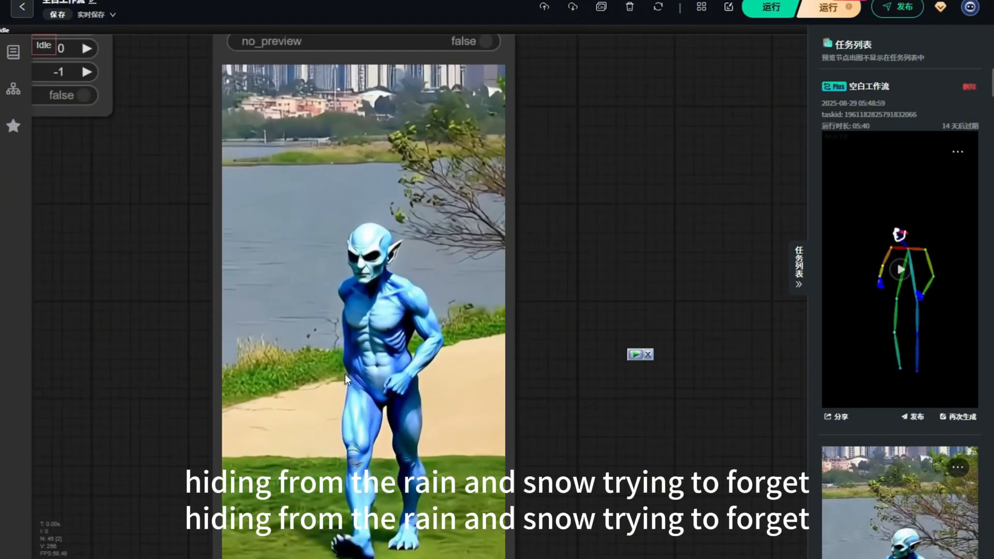
pyautogui.scroll(-2, 344, 357)
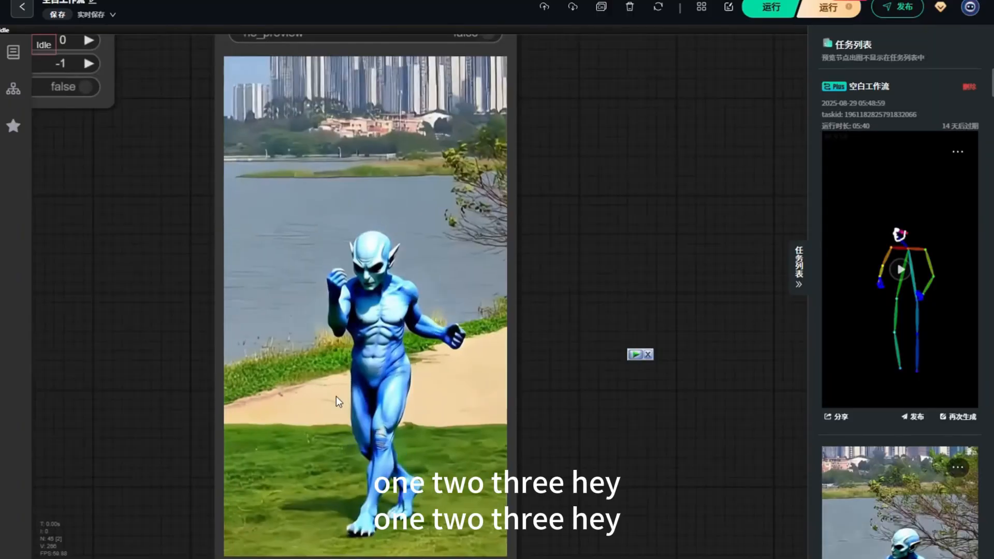
pyautogui.scroll(1, 336, 396)
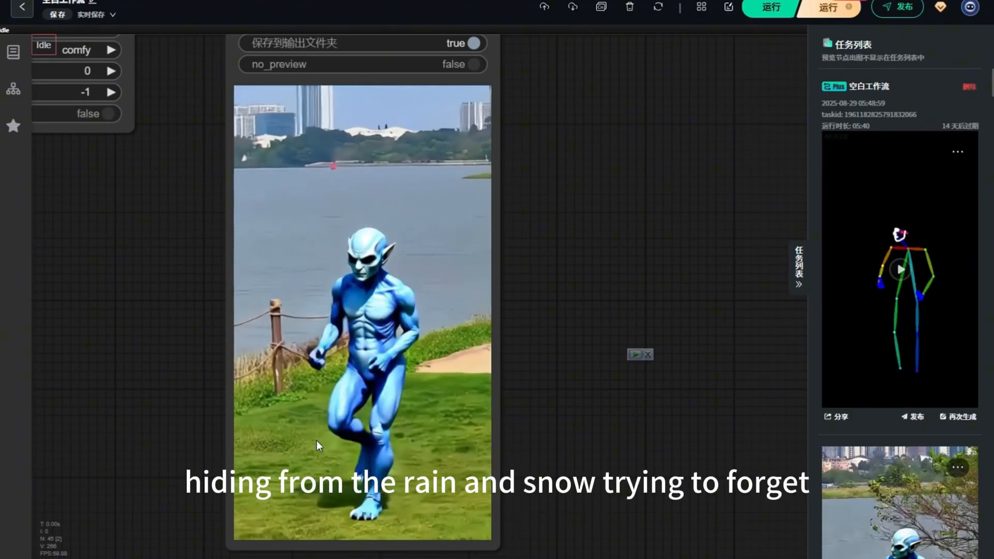
pyautogui.scroll(-6, 624, 299)
pyautogui.scroll(-4, 487, 400)
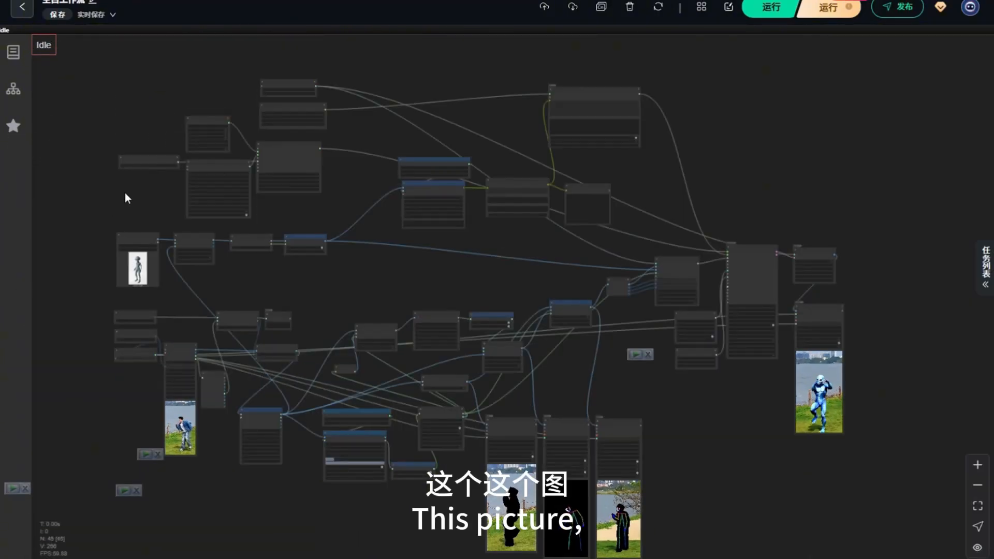
pyautogui.scroll(-2, 159, 178)
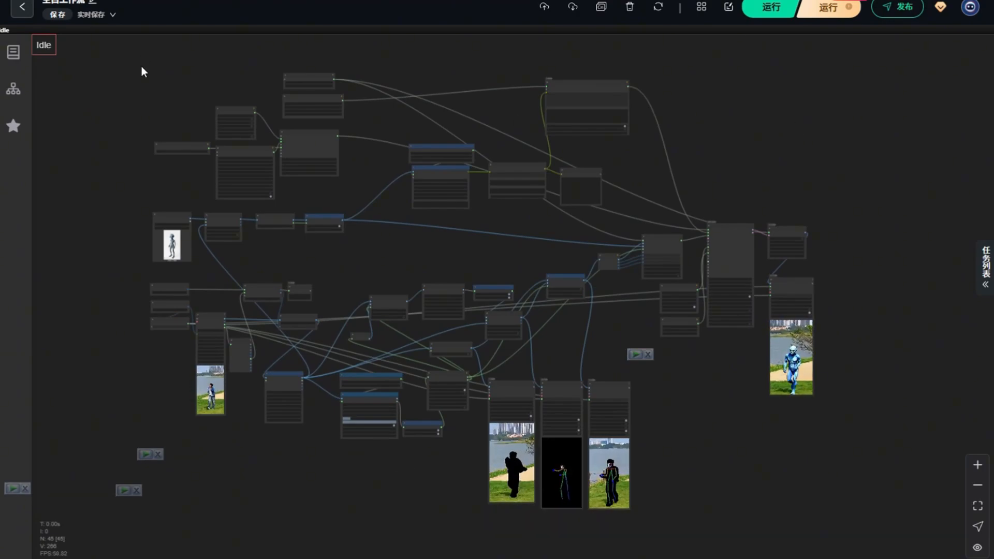
pyautogui.scroll(-4, 132, 130)
pyautogui.scroll(4, 135, 231)
pyautogui.scroll(3, 138, 203)
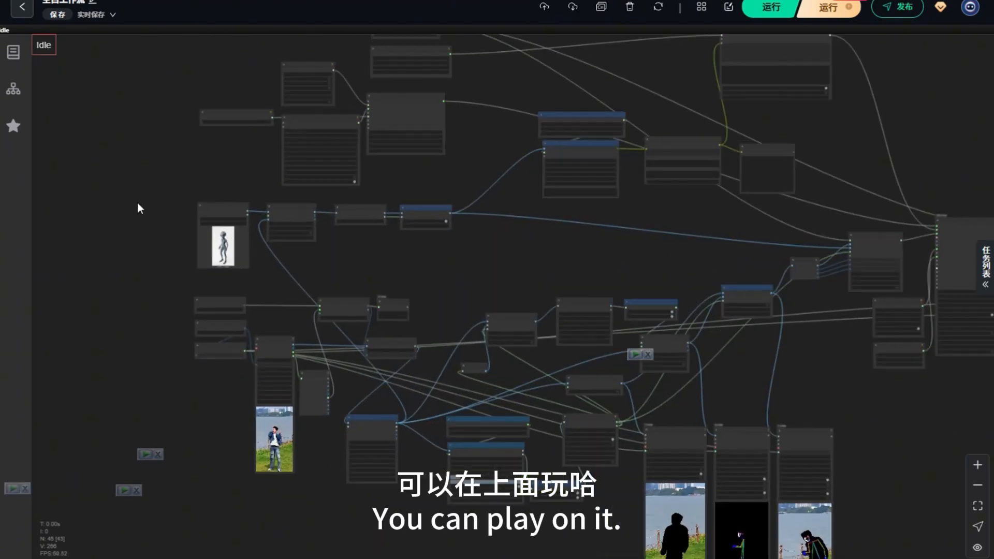
pyautogui.scroll(-3, 141, 197)
pyautogui.moveTo(150, 187); pyautogui.dragTo(124, 219)
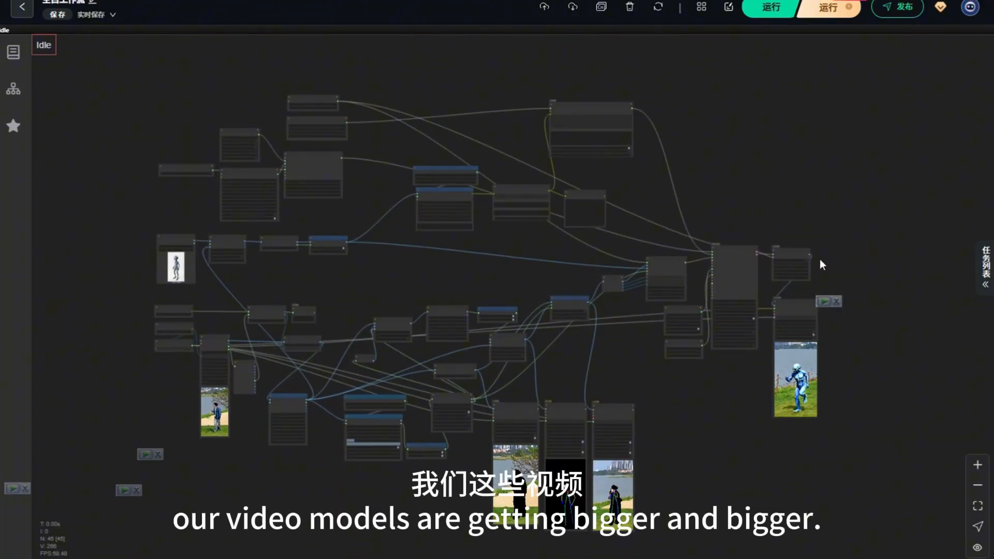
# - Close the floating video overlay beside the generated video's output node
pyautogui.click(838, 301)
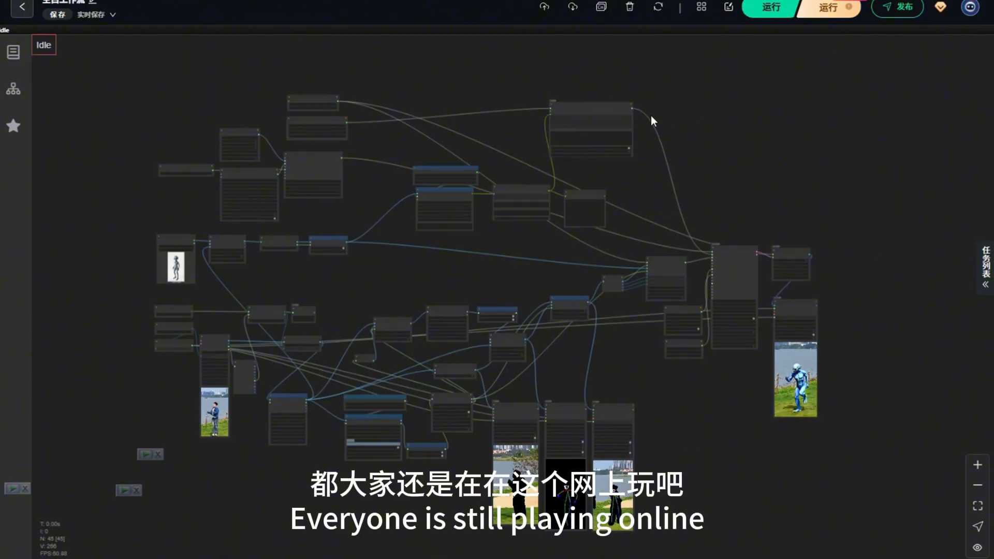
pyautogui.scroll(6, 604, 102)
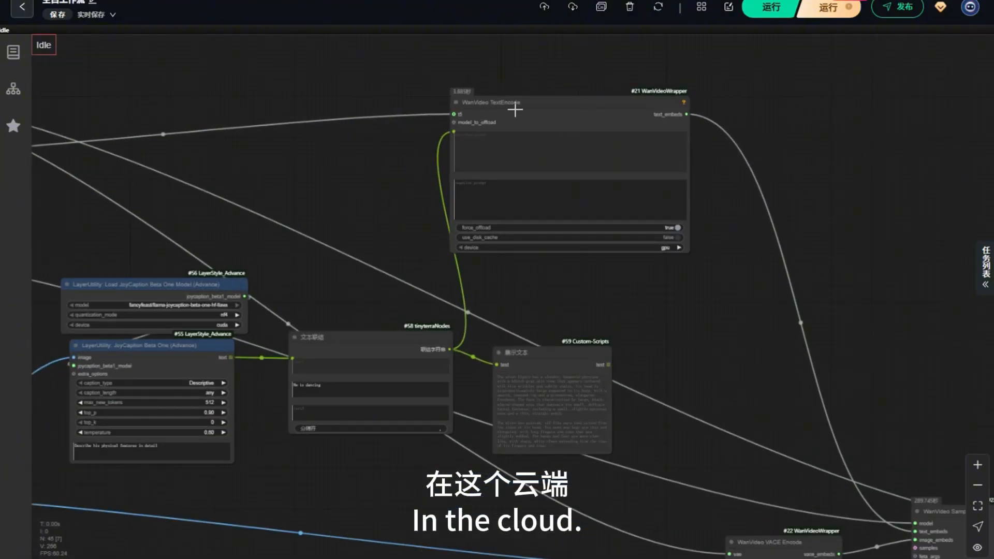
pyautogui.scroll(-6, 515, 110)
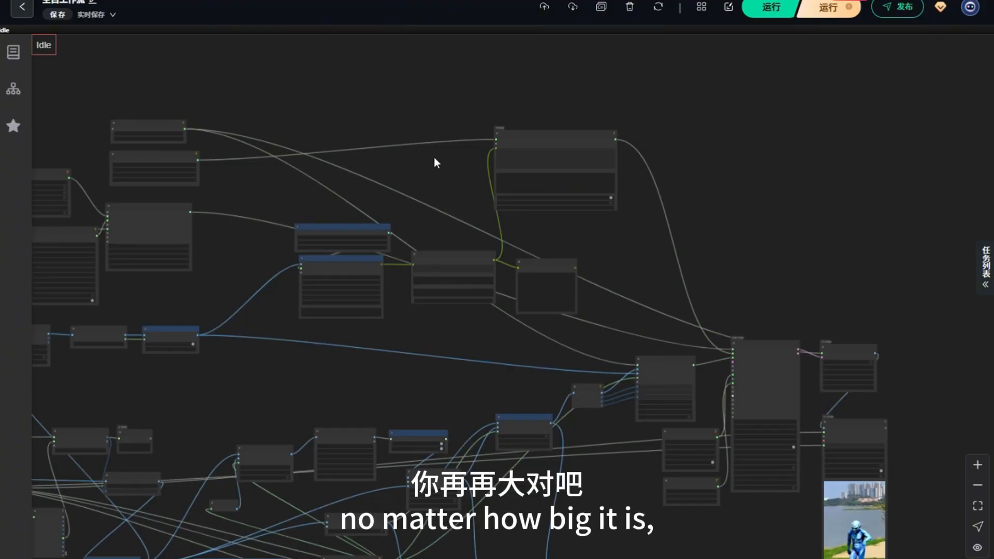
pyautogui.scroll(-5, 462, 103)
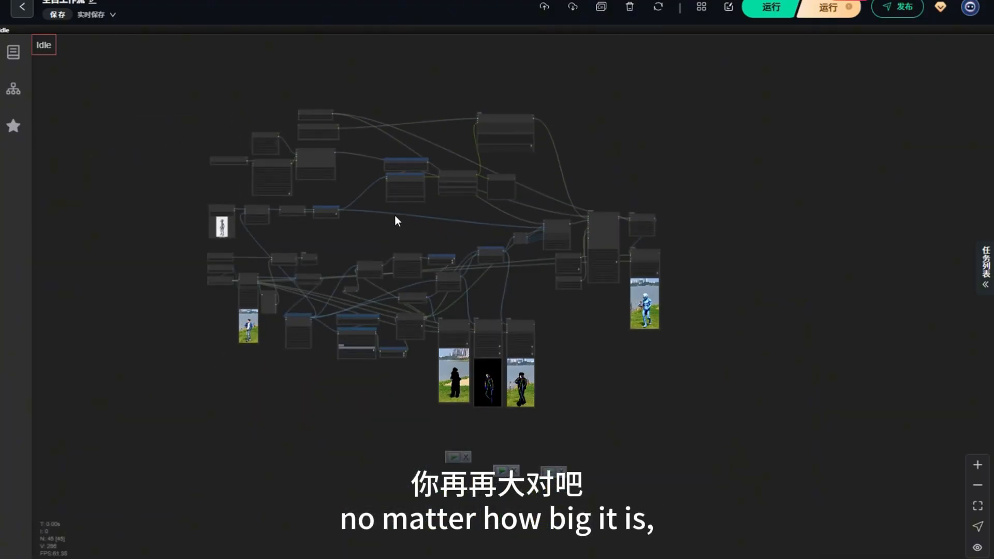
pyautogui.scroll(6, 396, 216)
pyautogui.moveTo(356, 233); pyautogui.dragTo(409, 224)
pyautogui.scroll(-4, 423, 284)
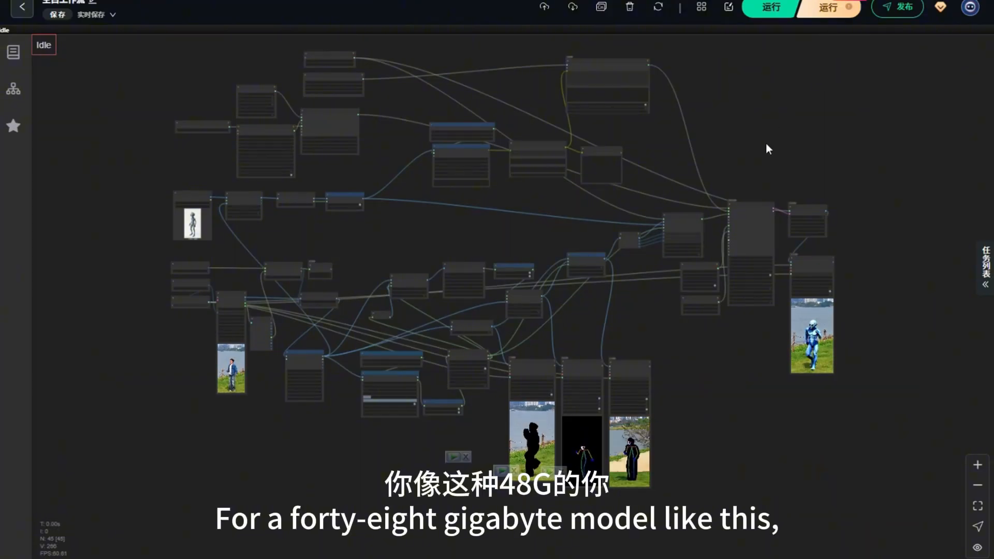
pyautogui.scroll(3, 621, 177)
pyautogui.scroll(-3, 442, 279)
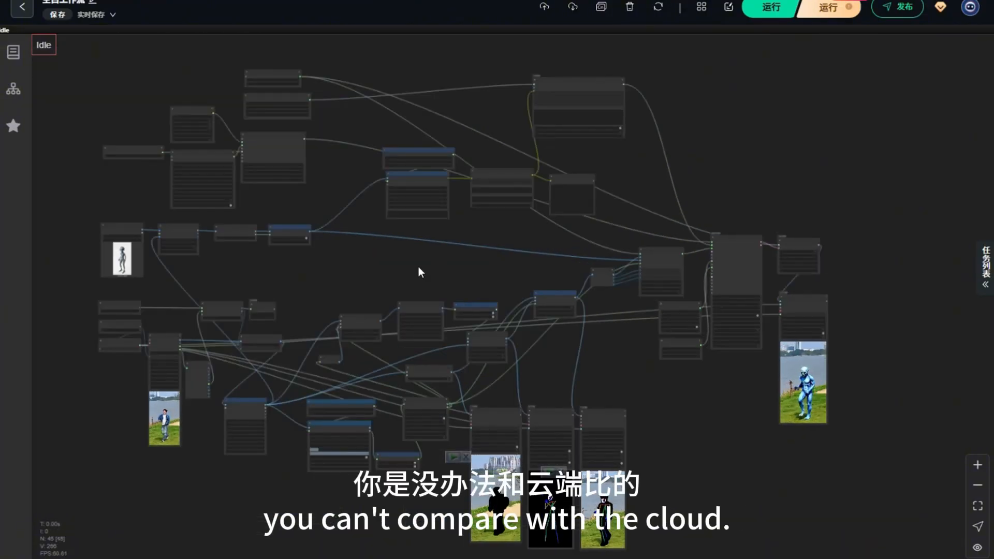
pyautogui.scroll(3, 367, 215)
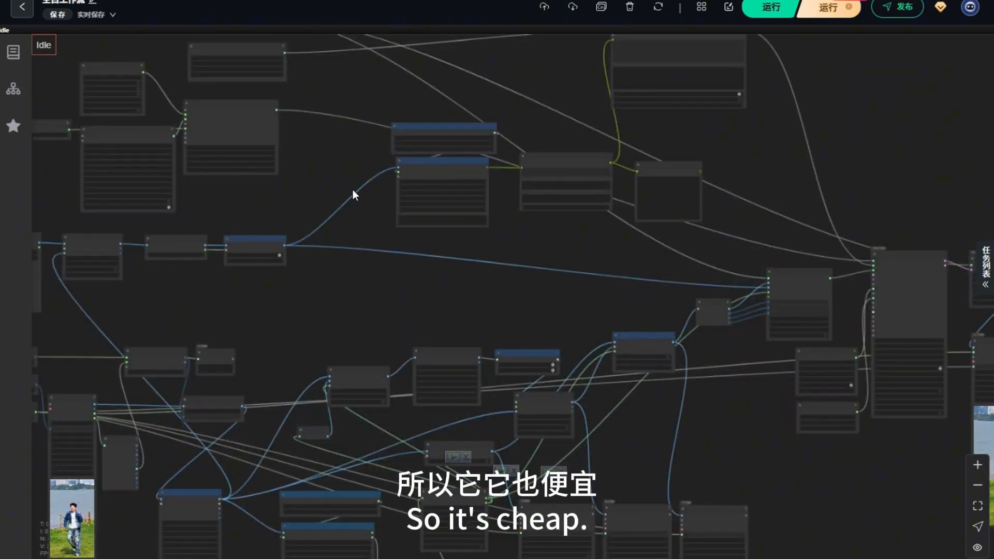
pyautogui.scroll(-5, 354, 195)
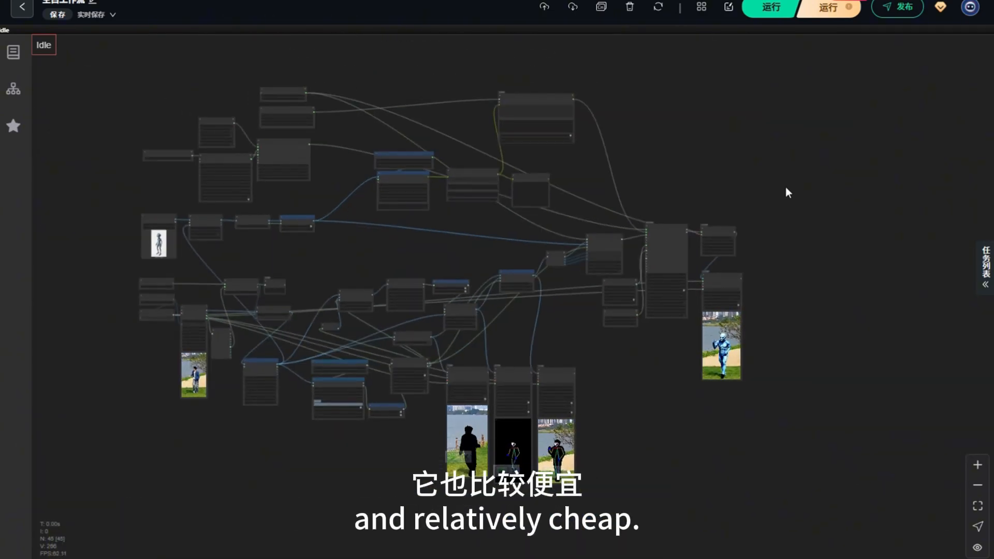
pyautogui.moveTo(785, 189); pyautogui.dragTo(774, 185)
pyautogui.scroll(4, 505, 324)
pyautogui.scroll(-4, 491, 264)
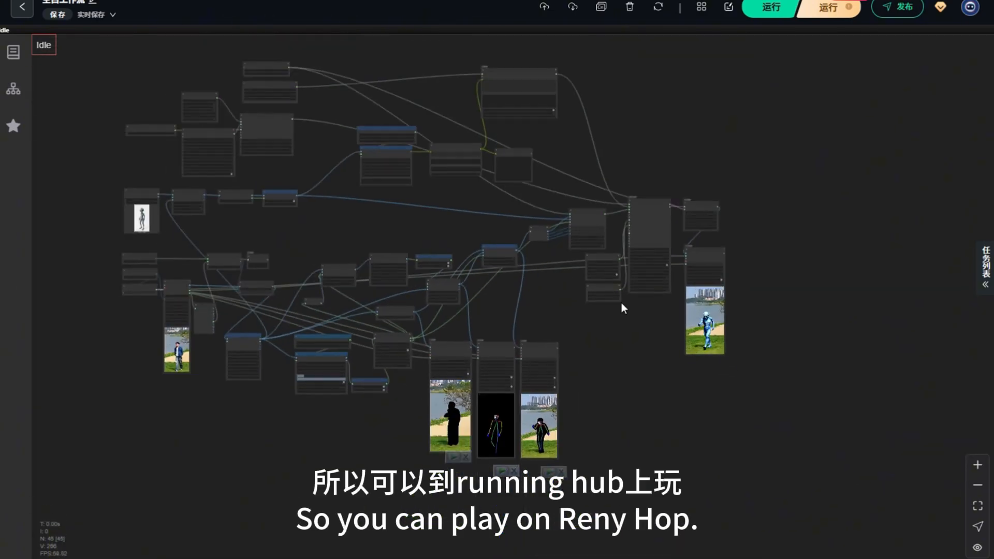
pyautogui.scroll(2, 626, 310)
pyautogui.scroll(-2, 621, 365)
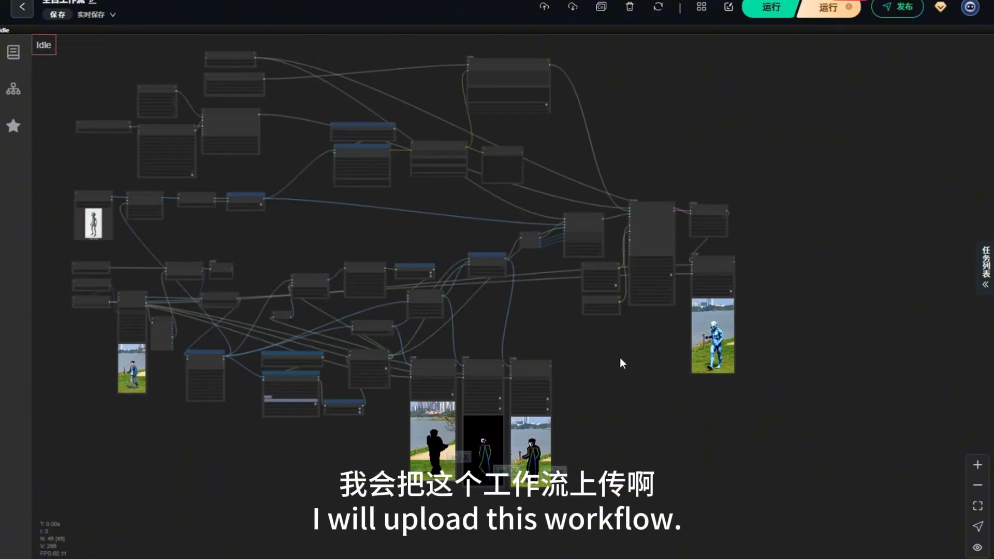
pyautogui.scroll(3, 670, 164)
pyautogui.scroll(-1, 671, 164)
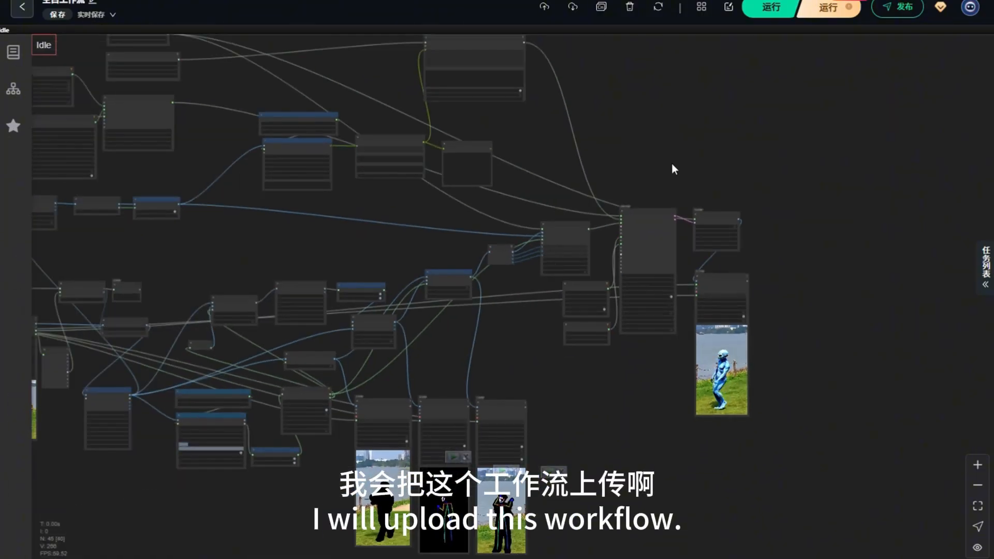